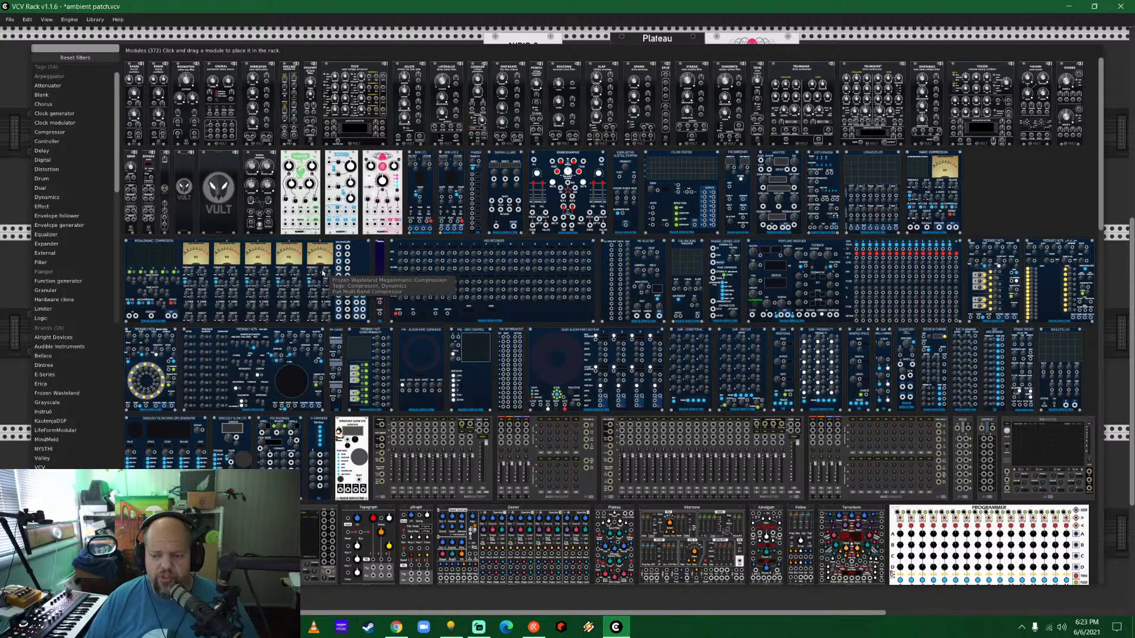
Browse the full module library and look over the VCV brand's modules without adding any.
scroll(322, 272, "down", 10)
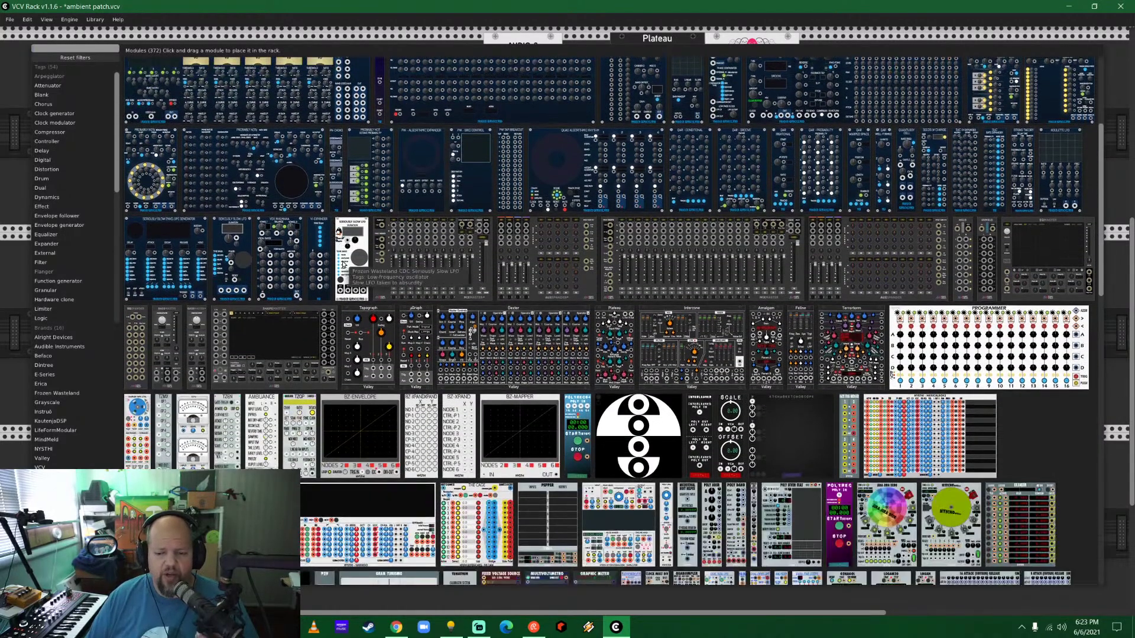
scroll(343, 264, "down", 10)
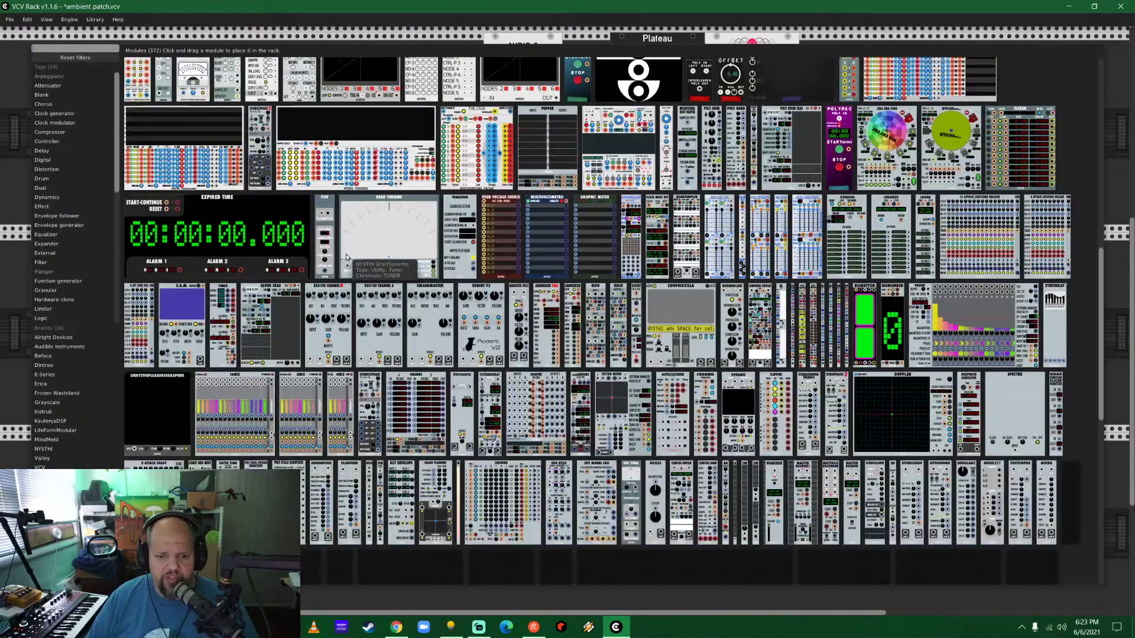
scroll(346, 257, "up", 7)
scroll(346, 257, "up", 12)
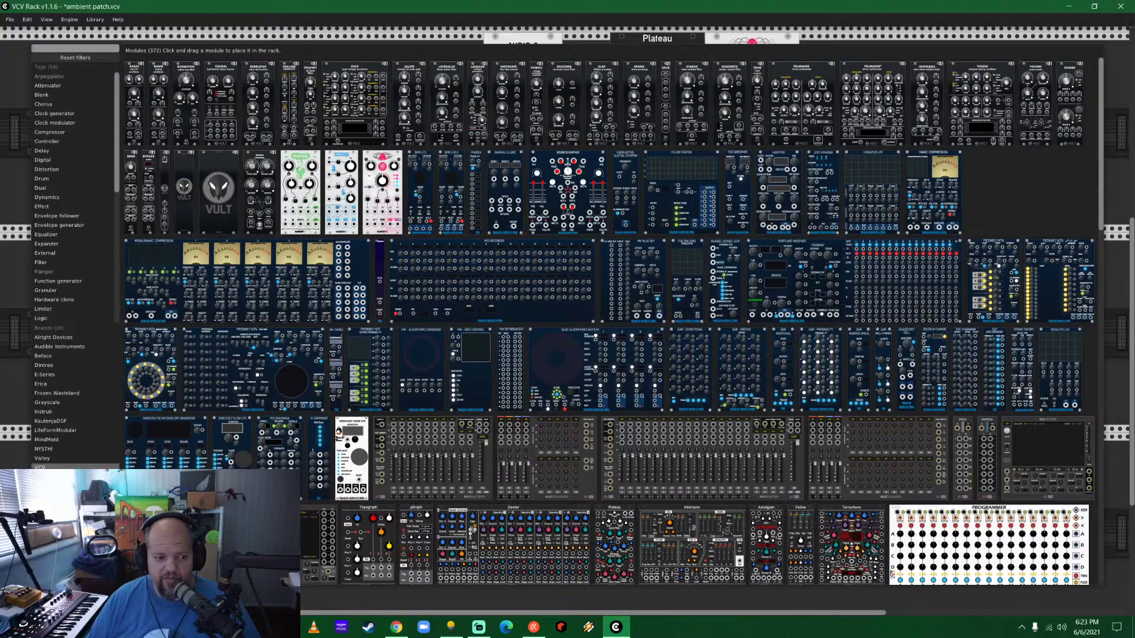
left_click(40, 467)
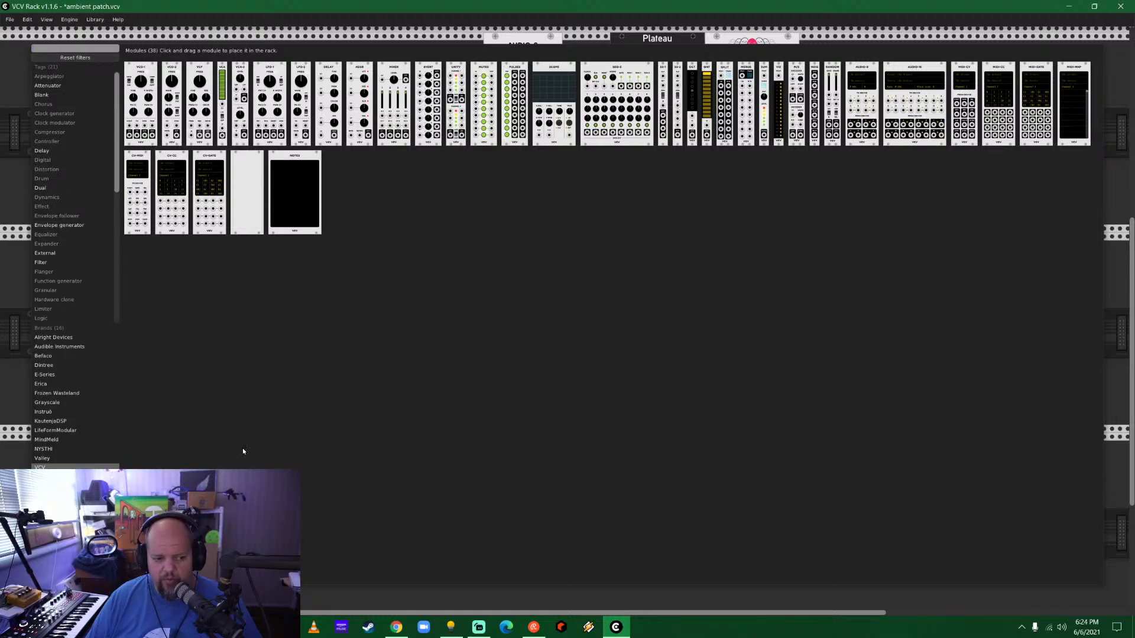
left_click(81, 58)
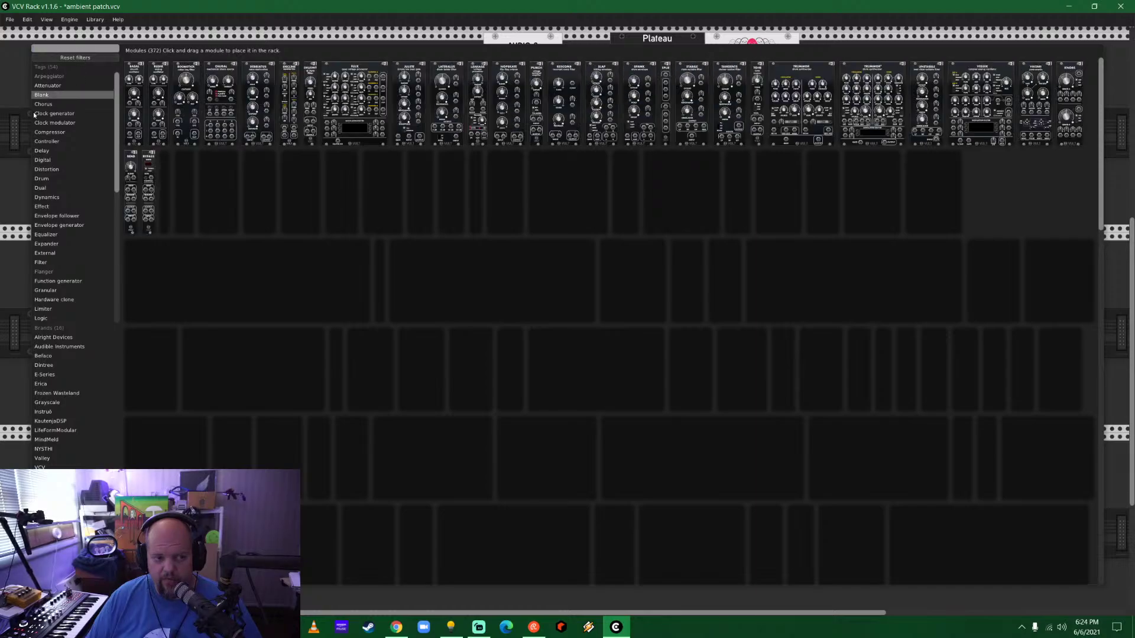
left_click(11, 90)
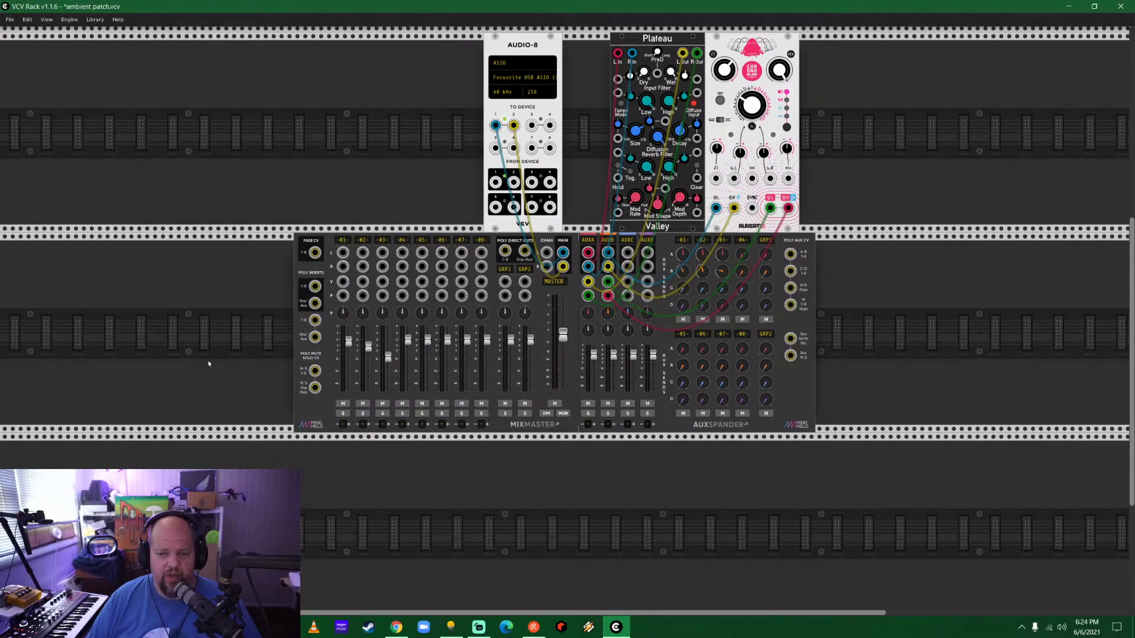
Disconnect both mixer cables from AUDIO-8's TO DEVICE inputs 1 and 2.
left_click_drag(314, 178, 446, 271)
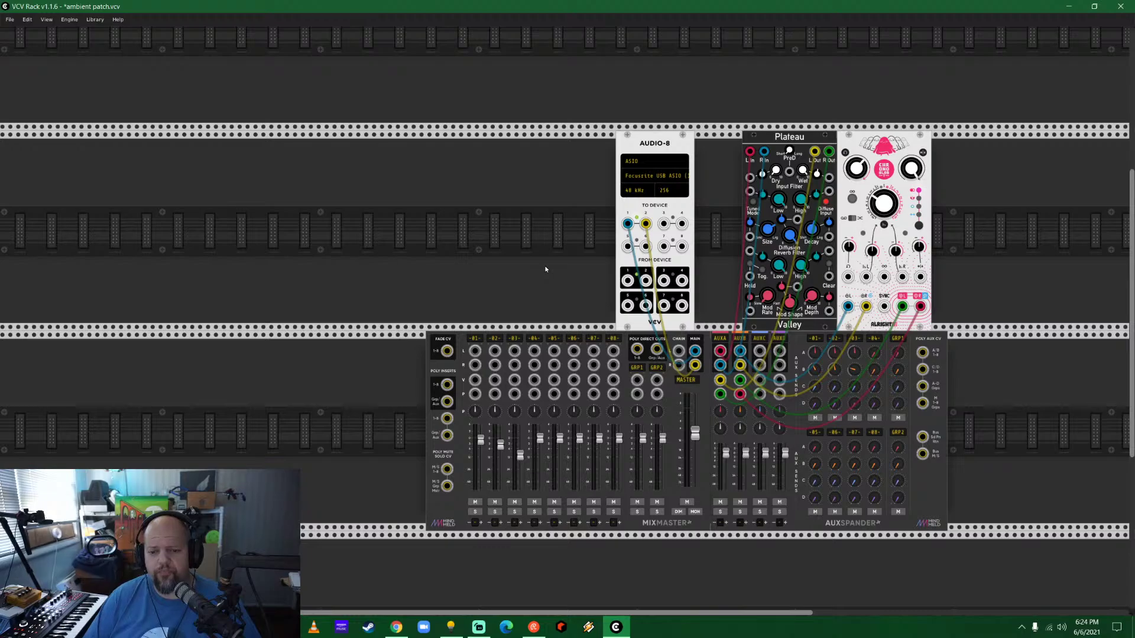
scroll(544, 269, "up", 4)
scroll(558, 251, "down", 3)
scroll(564, 245, "up", 2)
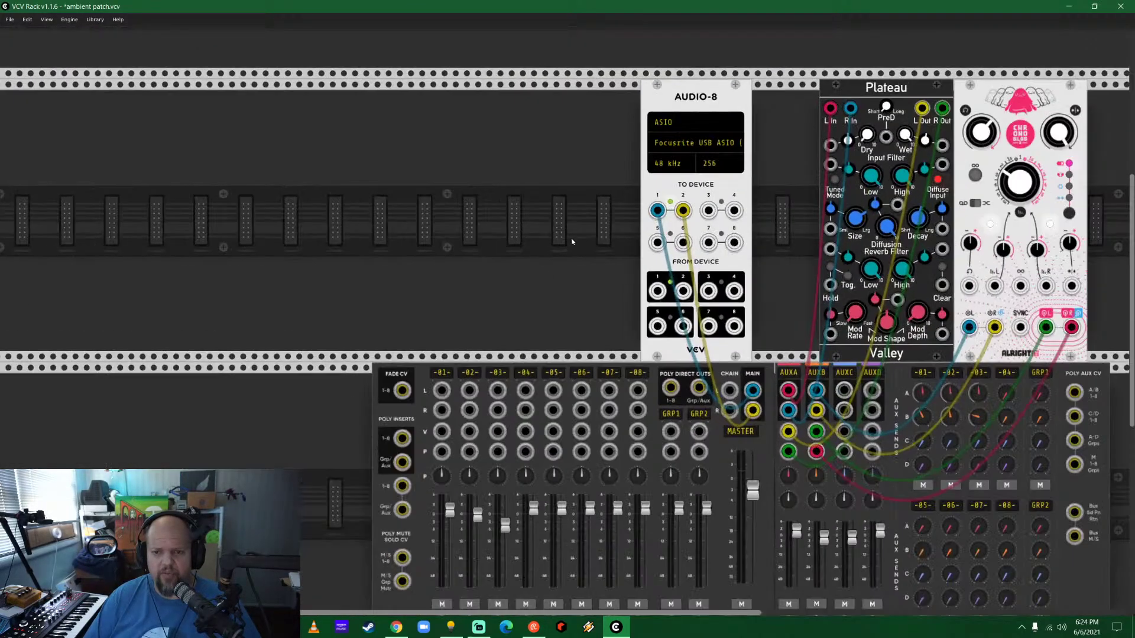
left_click_drag(594, 168, 589, 230)
left_click_drag(724, 192, 631, 185)
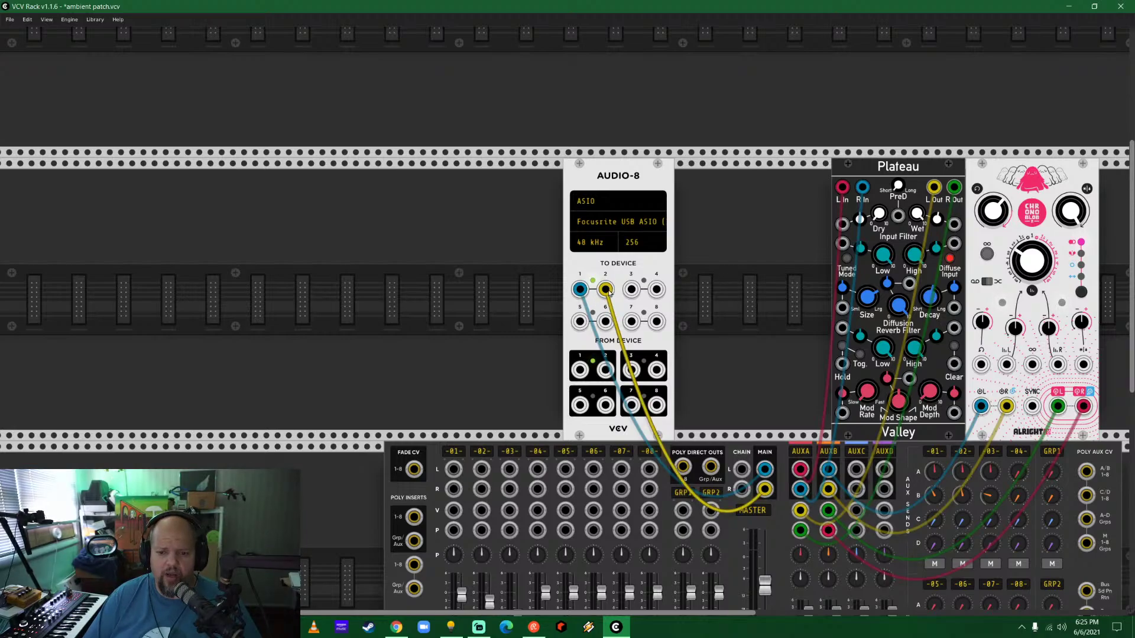
left_click_drag(605, 289, 548, 276)
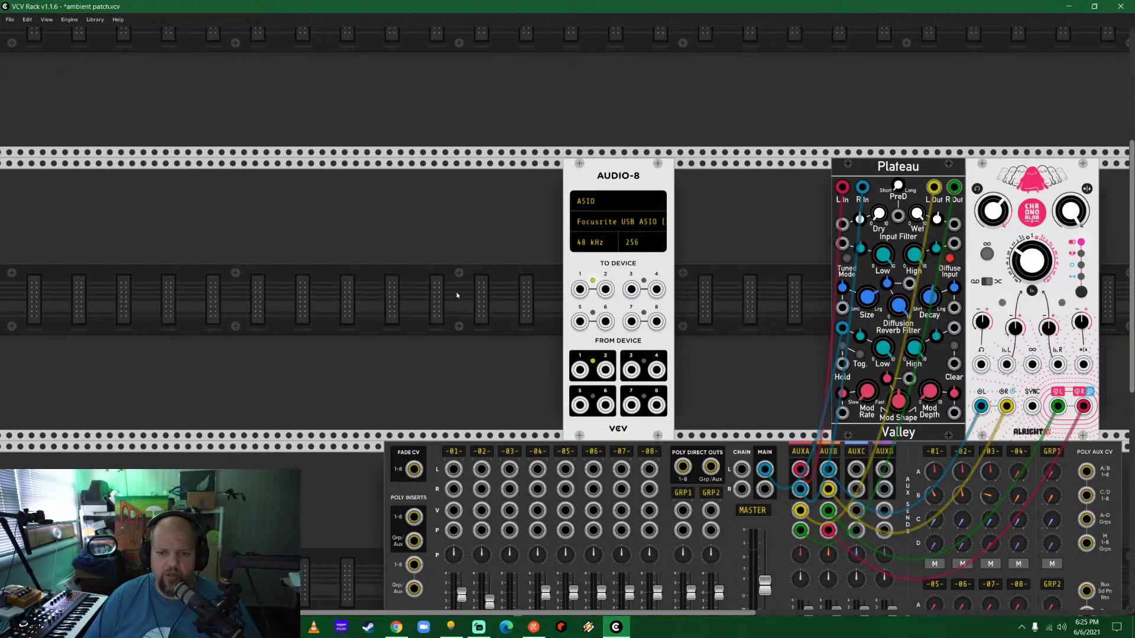
Move the AUDIO-8 module along its row into the empty rack space, well away from Plateau.
scroll(457, 295, "down", 4)
scroll(413, 301, "left", 5)
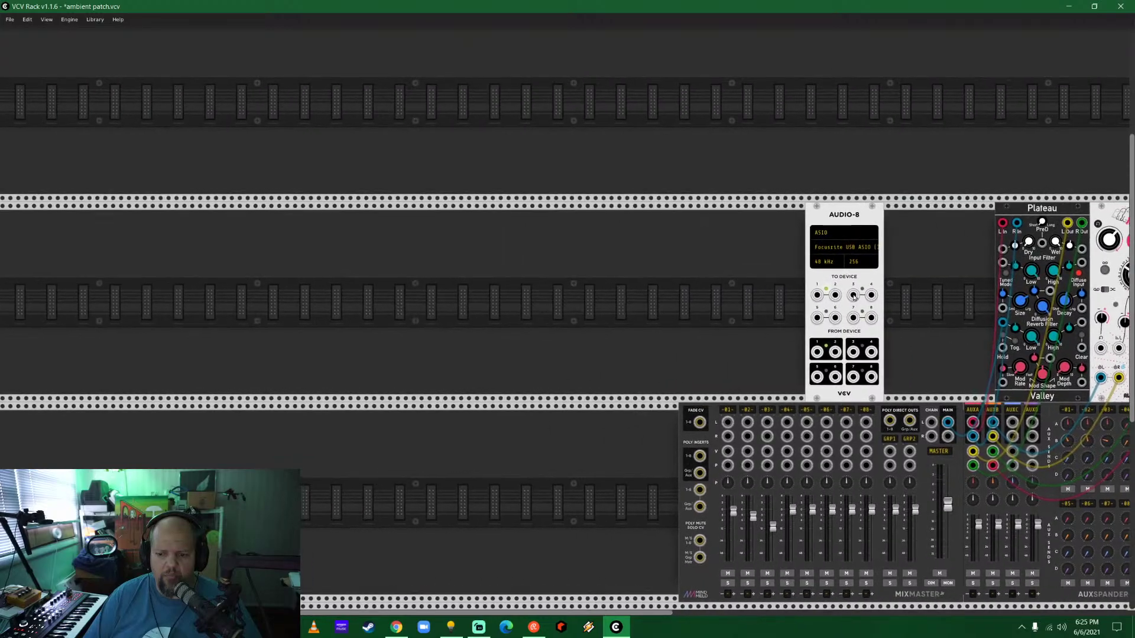
left_click_drag(839, 223, 490, 222)
Add the VCV MIXER module to the rack just before AUDIO-8 in the same row.
right_click(347, 275)
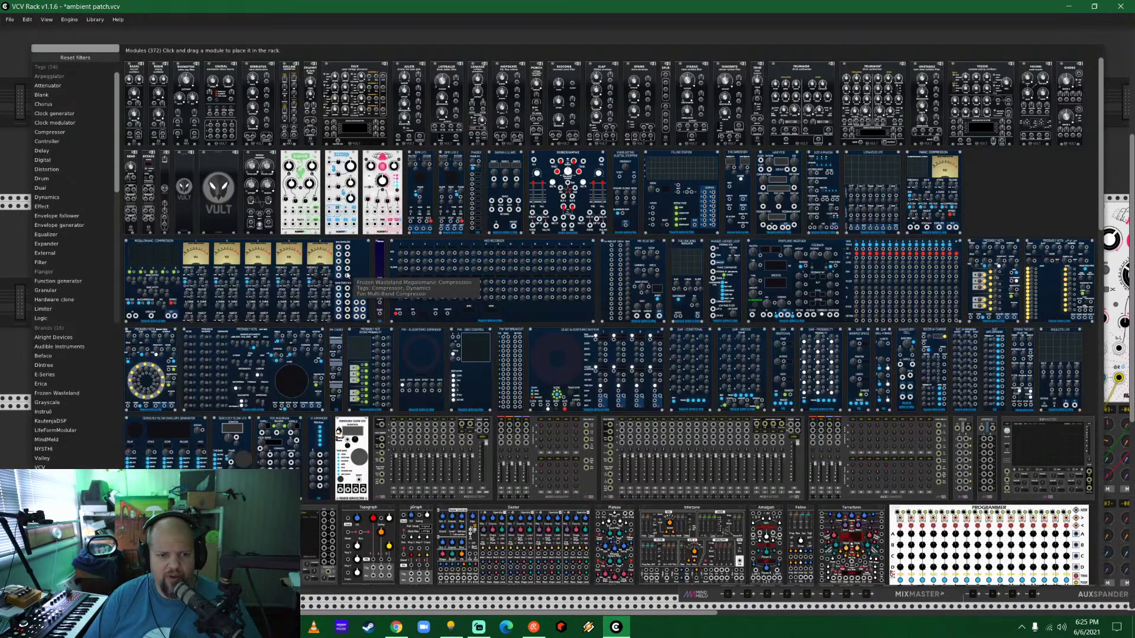
left_click(40, 467)
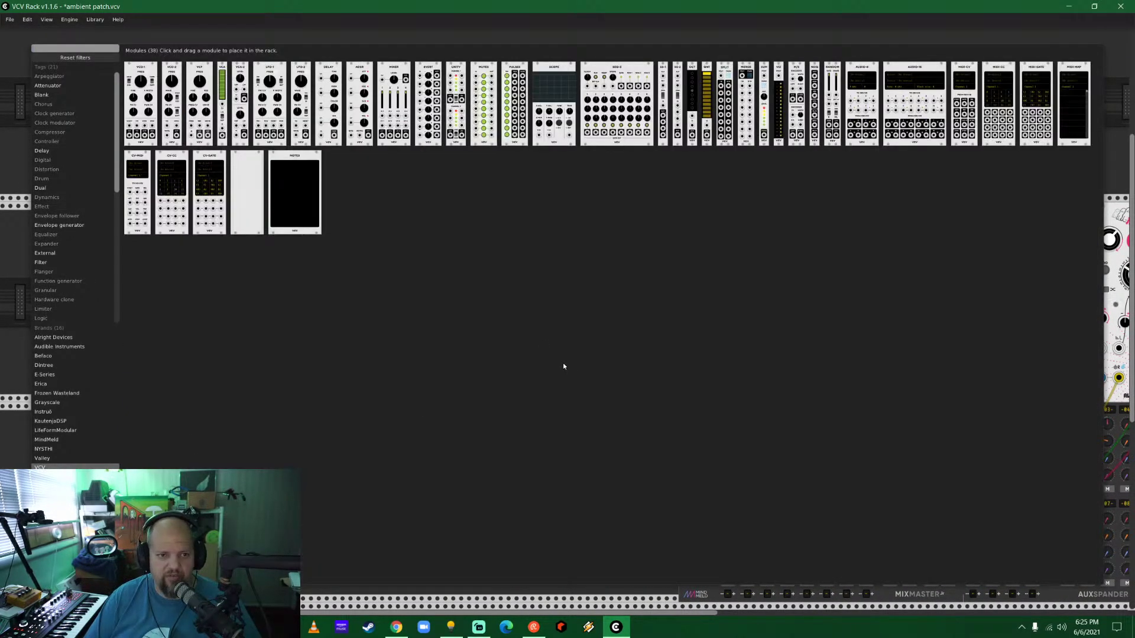
left_click_drag(393, 102, 366, 301)
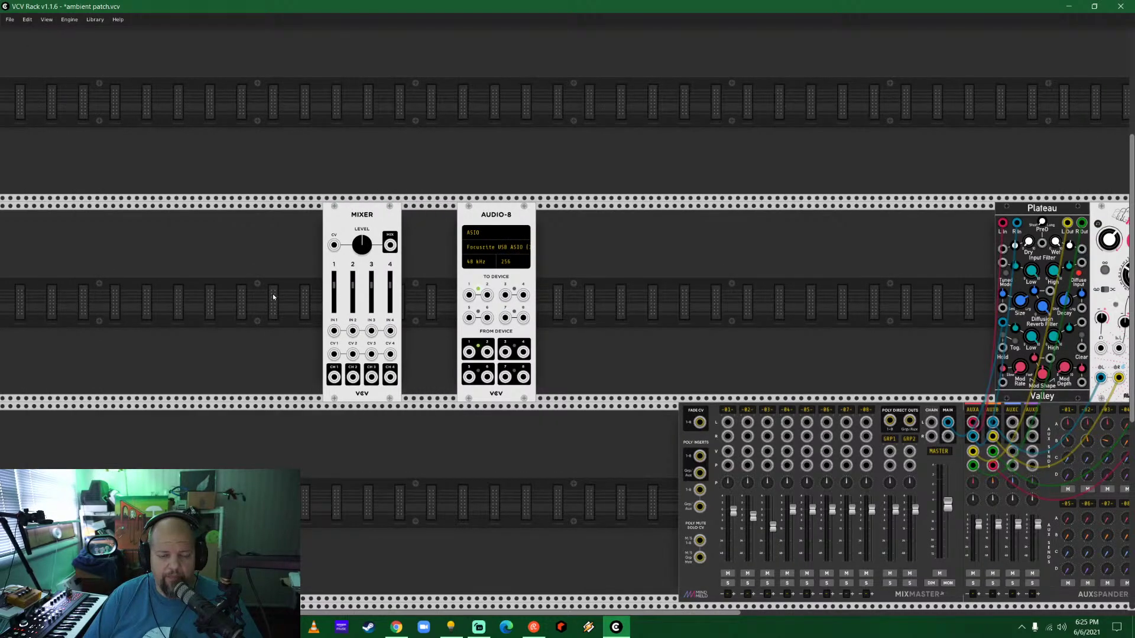
Patch the MIXER's MIX output to AUDIO-8's TO DEVICE input 1.
scroll(342, 291, "up", 3)
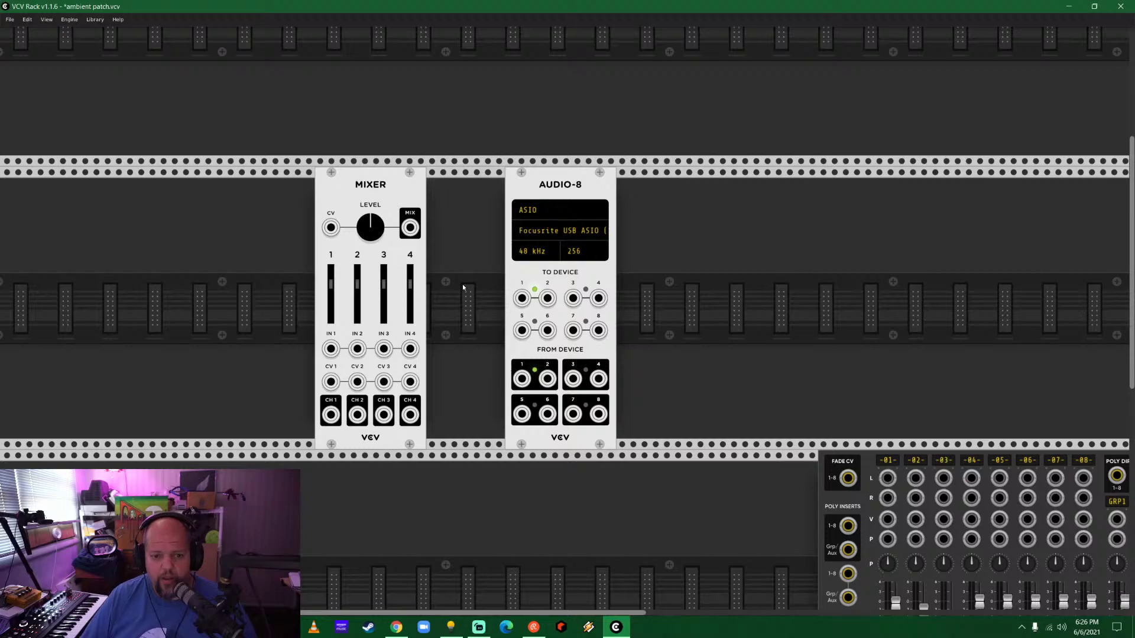
left_click_drag(463, 288, 625, 307)
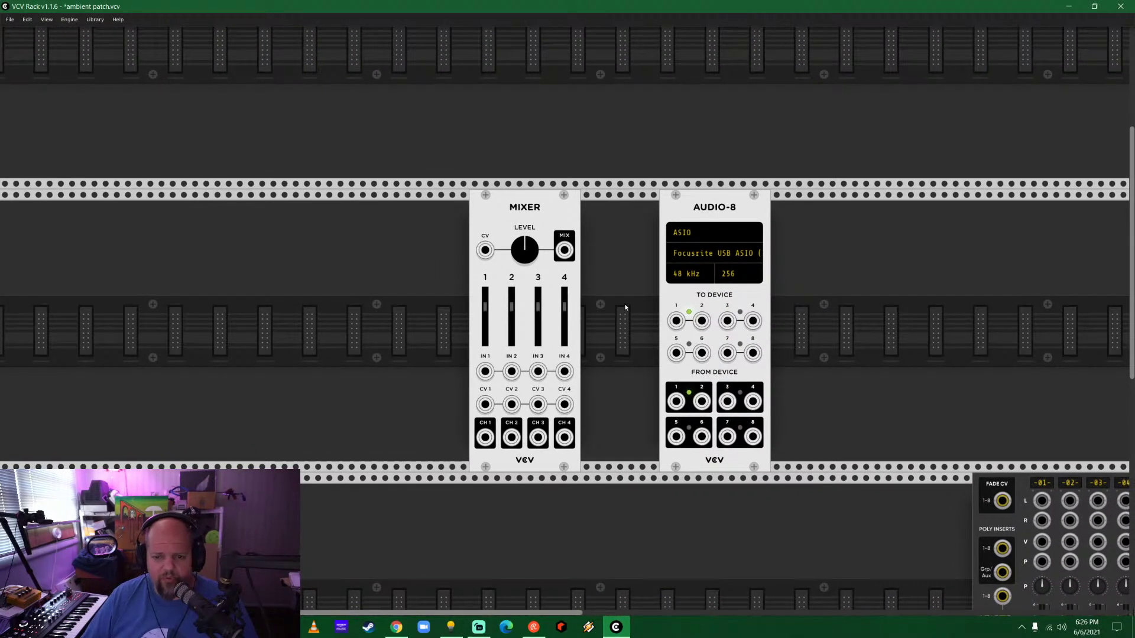
scroll(623, 306, "down", 1)
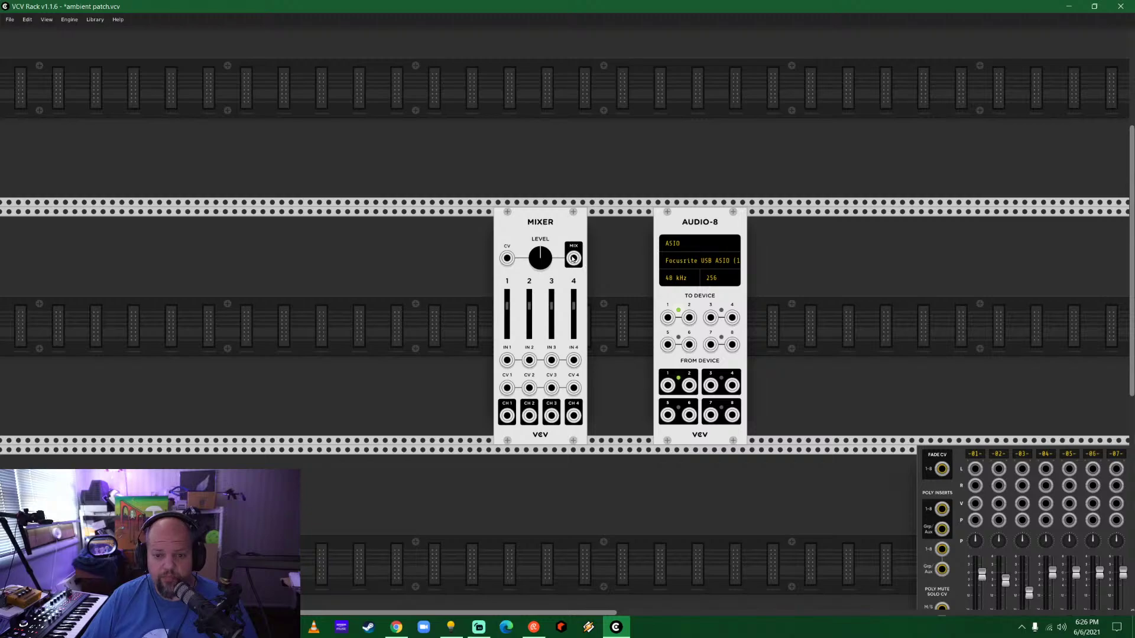
left_click_drag(573, 259, 668, 318)
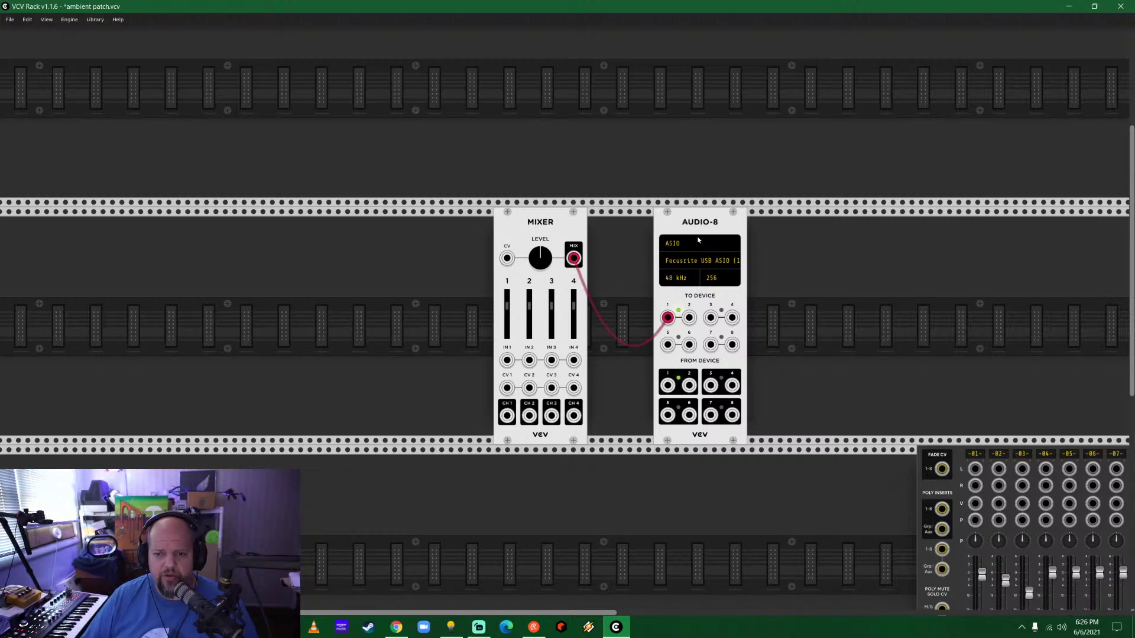
Shift the MIXER closer to AUDIO-8 and place a VCO-1 oscillator before it in the same row.
left_click_drag(540, 236, 568, 236)
right_click(446, 282)
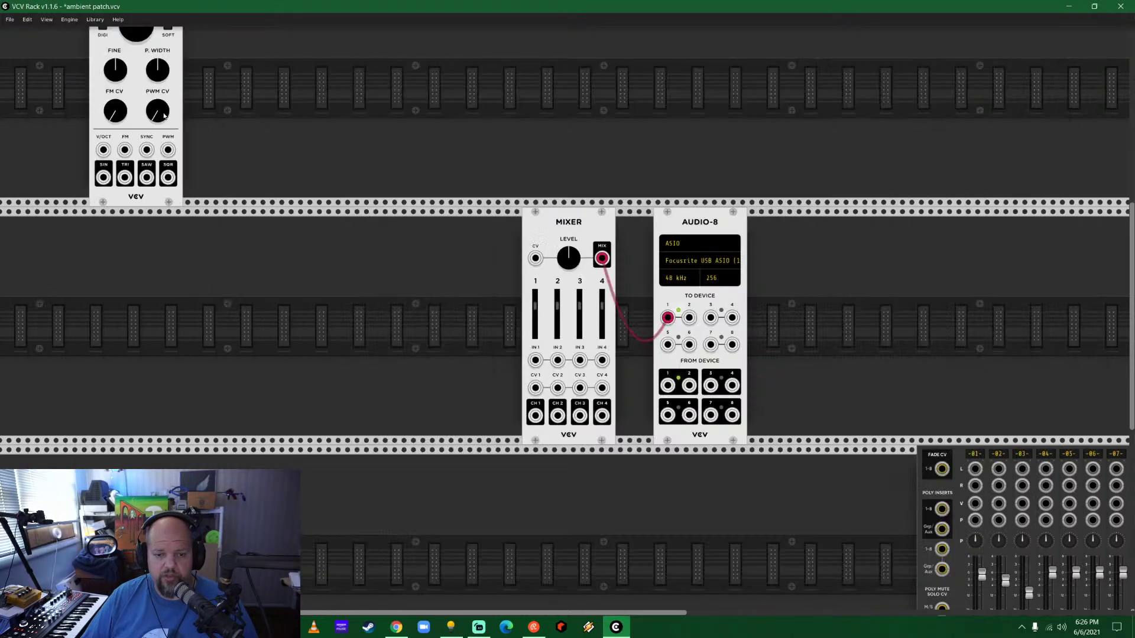
left_click_drag(141, 81, 444, 265)
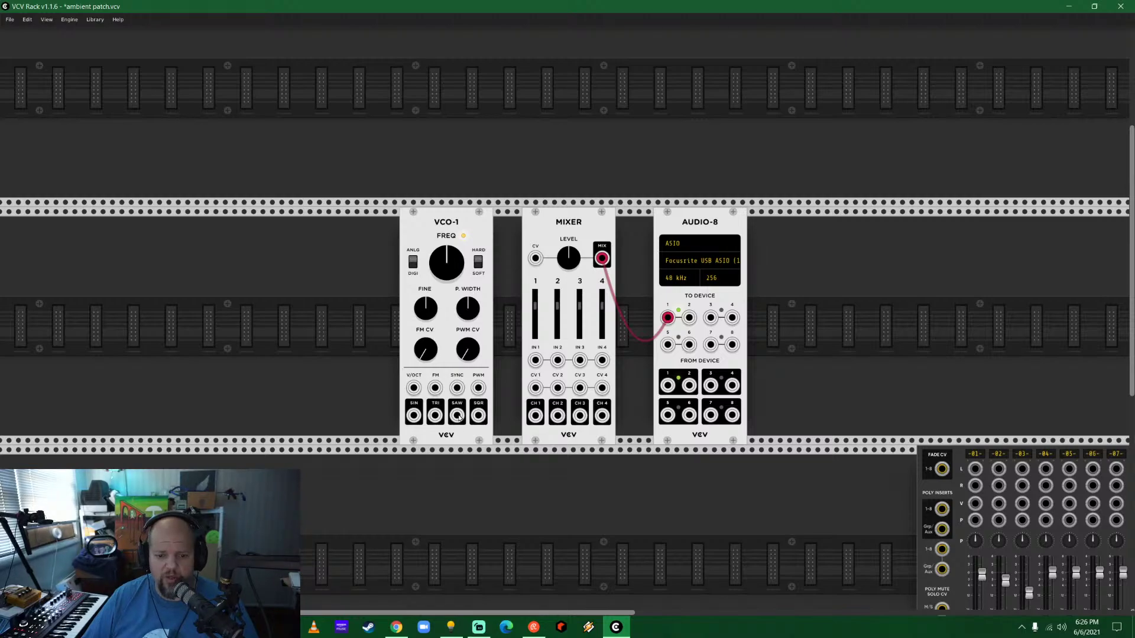
Patch VCO-1's SAW output to MIXER IN 1 and pull the channel 1 fader down to its minimum.
left_click_drag(459, 416, 534, 363)
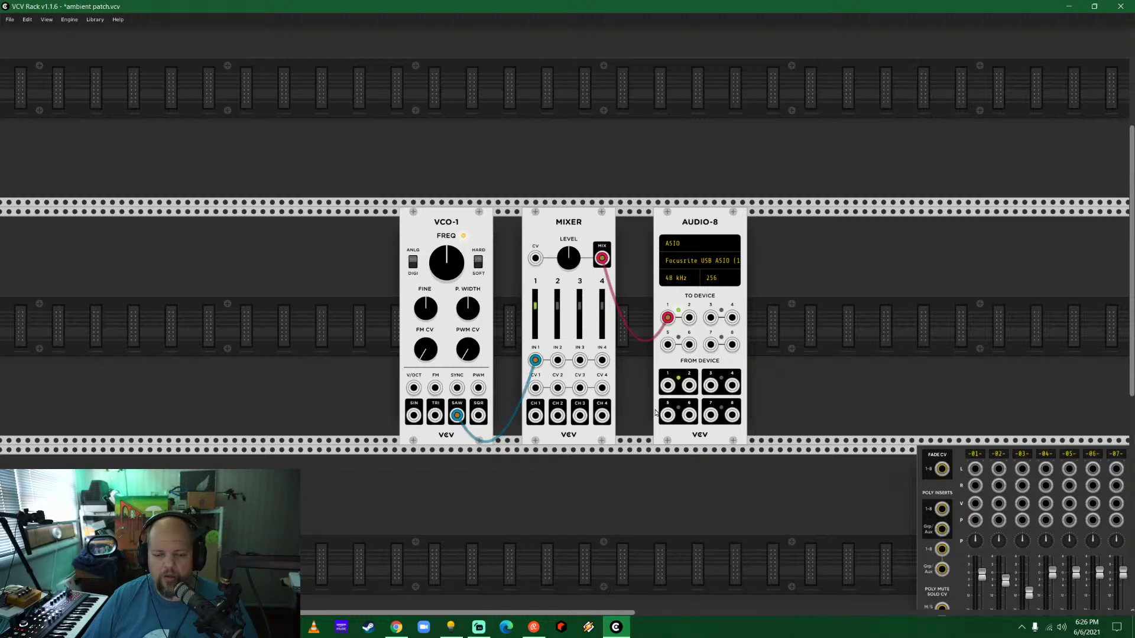
left_click_drag(544, 314, 544, 339)
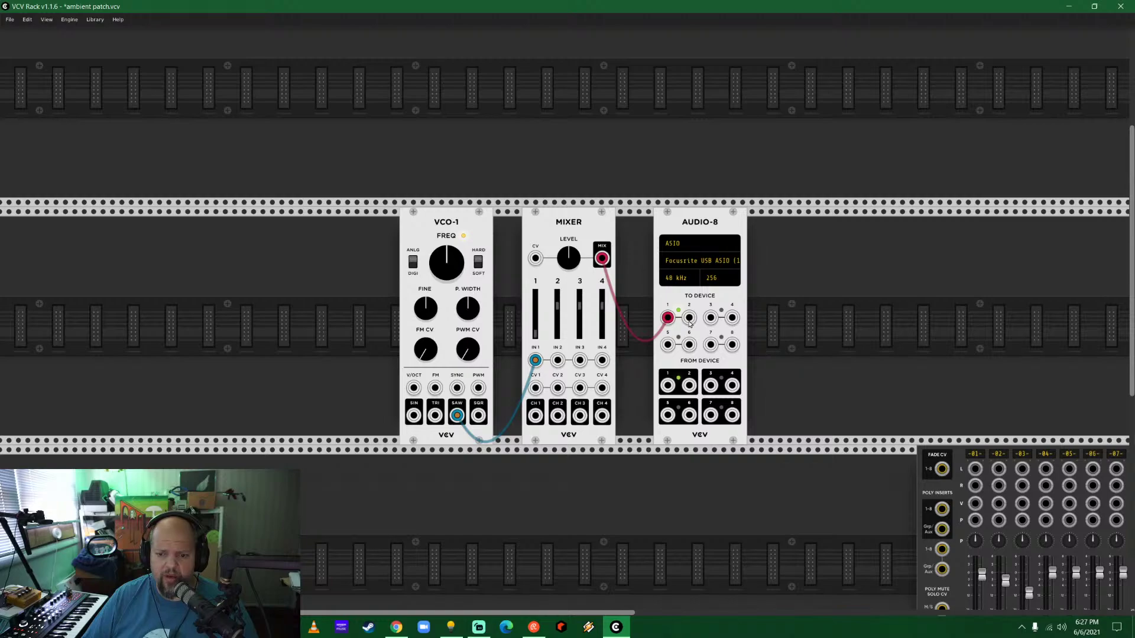
Patch the MIX output to AUDIO-8's TO DEVICE input 2 and audition the saw wave while sweeping VCO-1's frequency.
left_click_drag(688, 318, 601, 259)
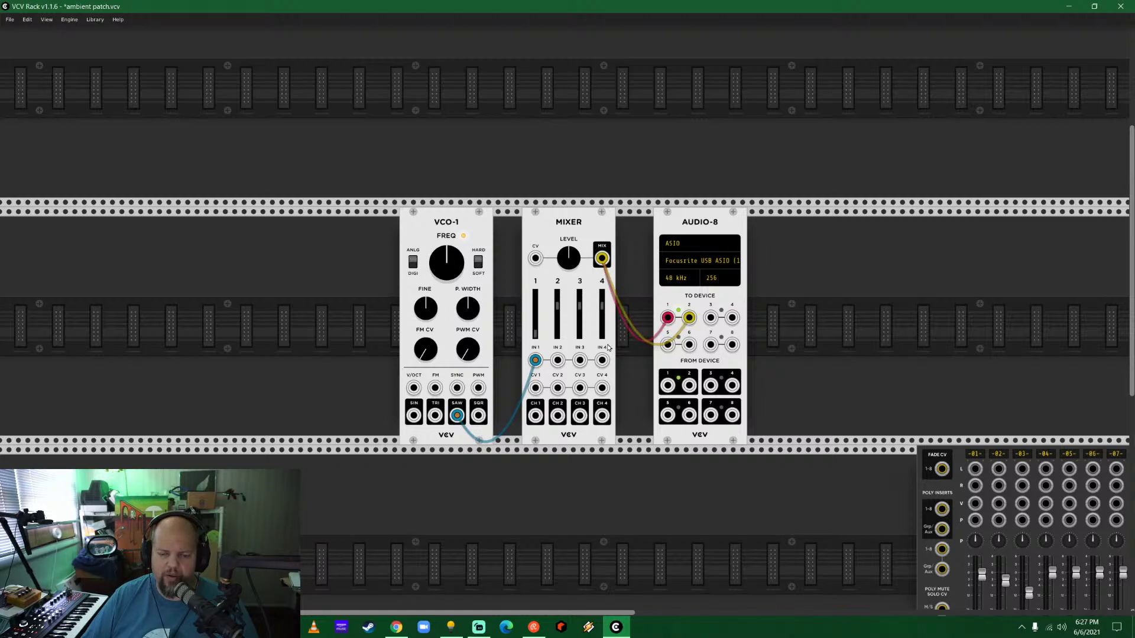
mouse_move(535, 329)
left_mouse_down()
mouse_move(534, 312)
mouse_move(535, 325)
left_mouse_up()
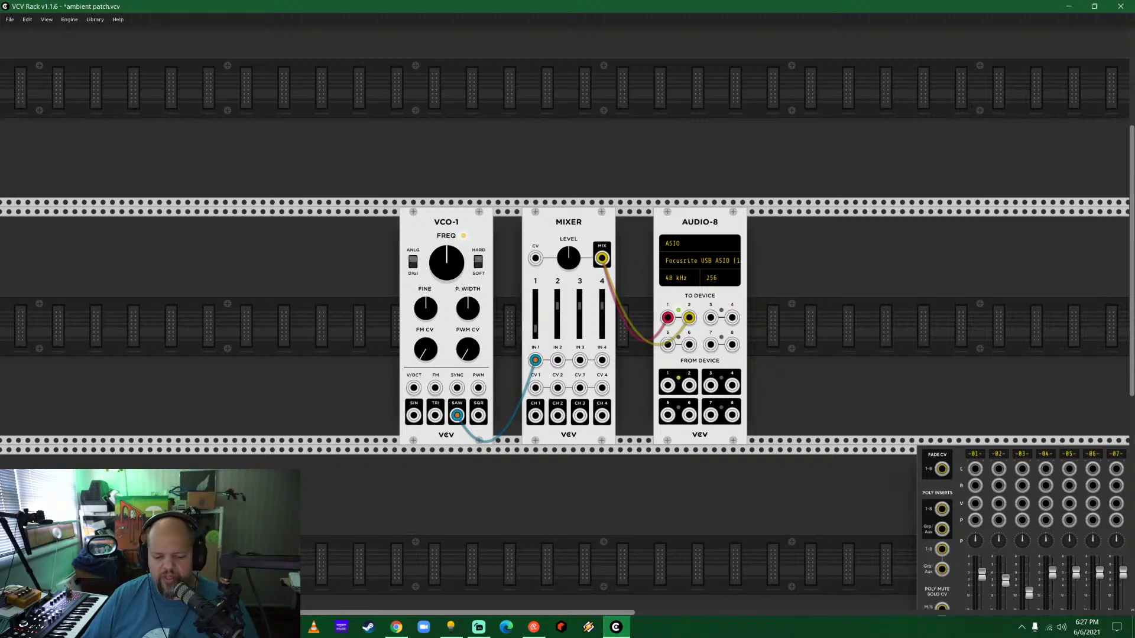
left_click_drag(451, 265, 490, 367)
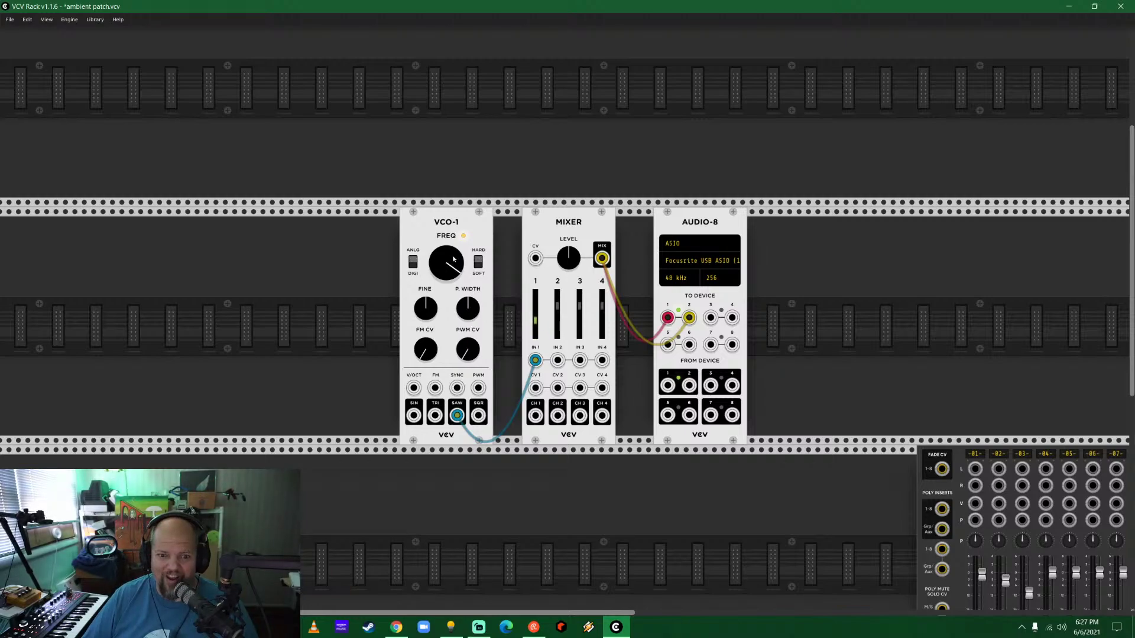
Switch the MIXER IN 1 cable to VCO-1's SIN output and audition the sine wave at low frequencies.
left_click_drag(453, 258, 413, 417)
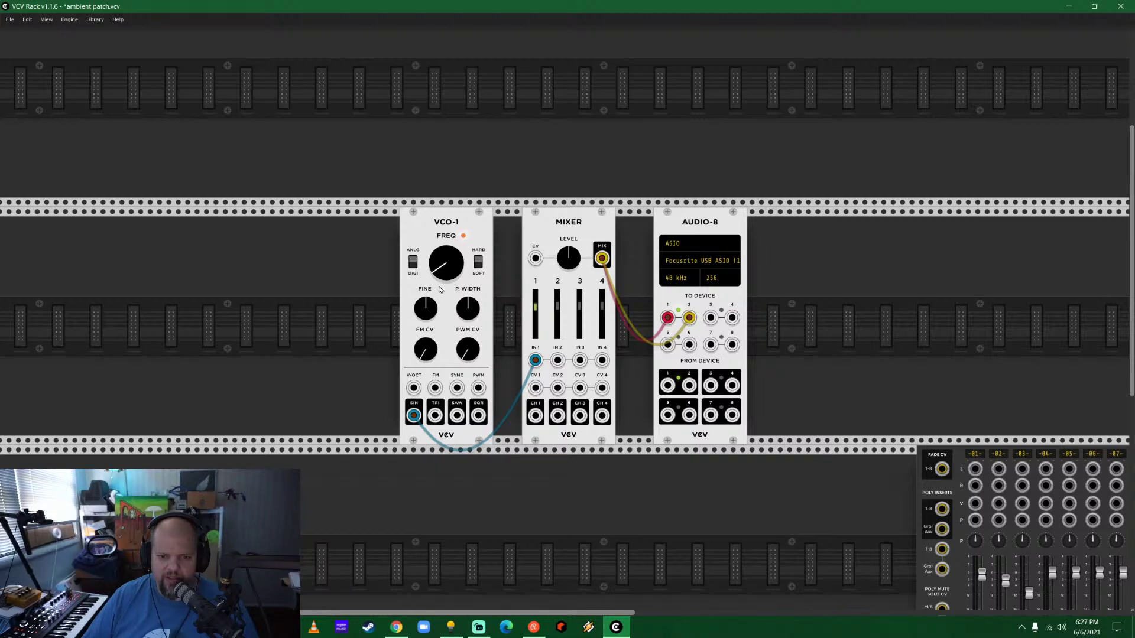
left_click_drag(449, 265, 450, 258)
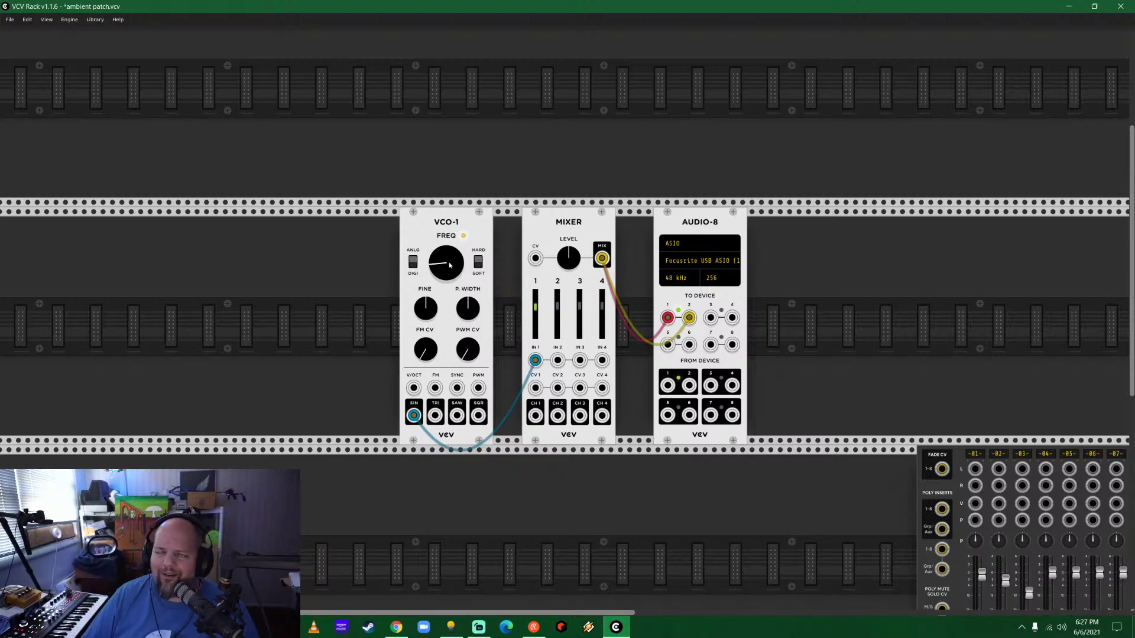
left_click_drag(437, 275, 437, 273)
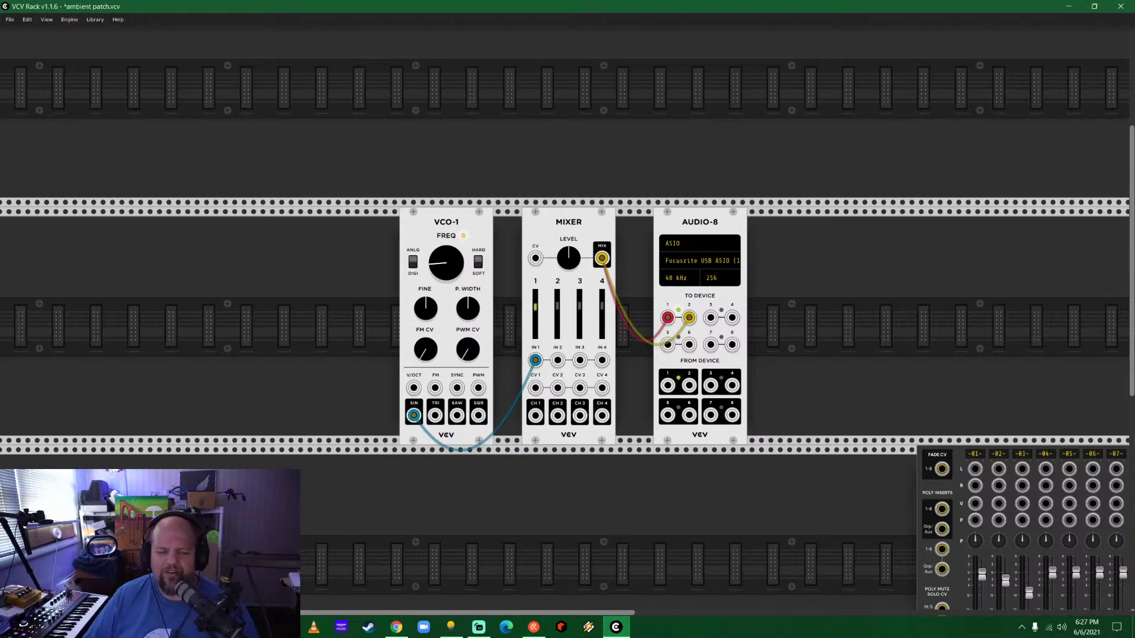
Switch the MIXER IN 1 cable to VCO-1's TRI output and audition it with channel 1's fader and the FREQ knob.
left_click_drag(413, 415, 435, 416)
left_click_drag(439, 282, 439, 273)
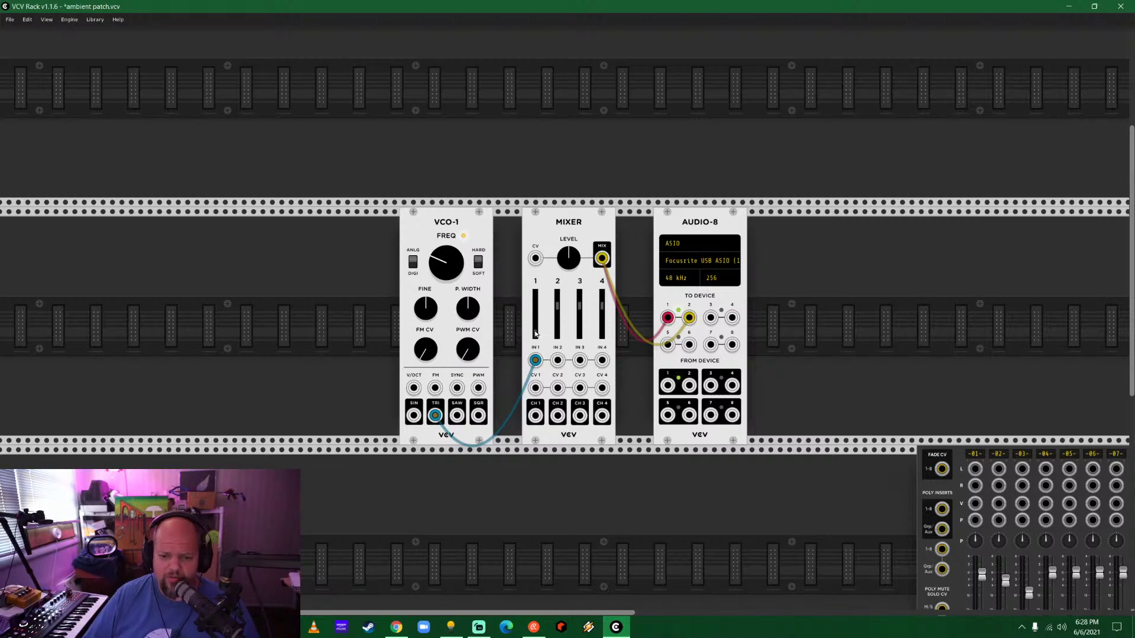
left_click_drag(535, 329, 535, 314)
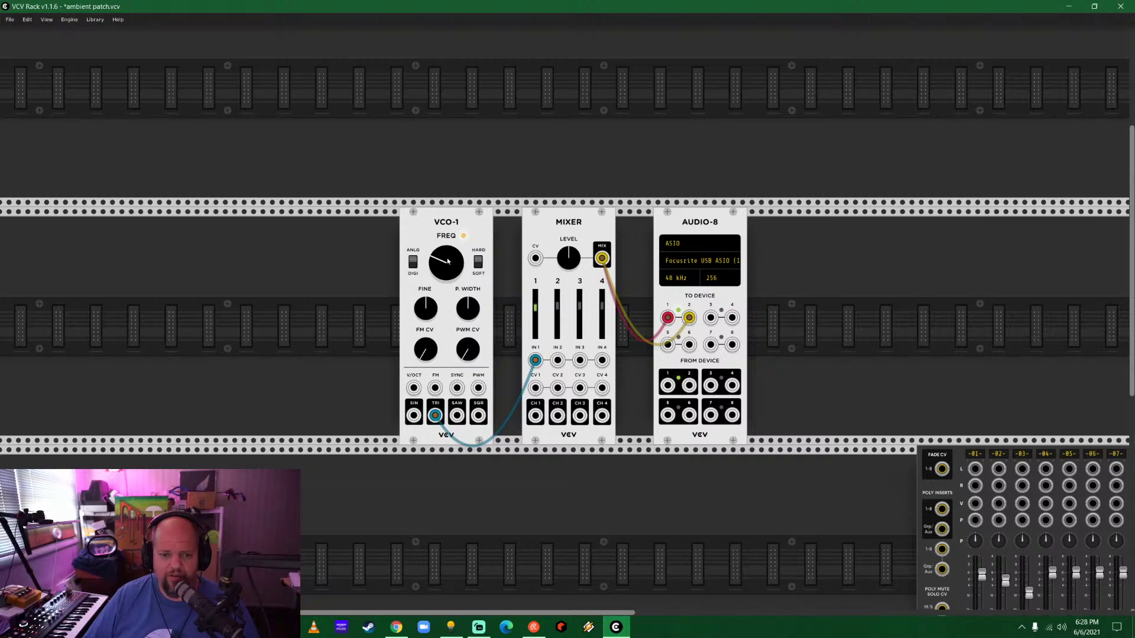
left_click_drag(448, 262, 447, 260)
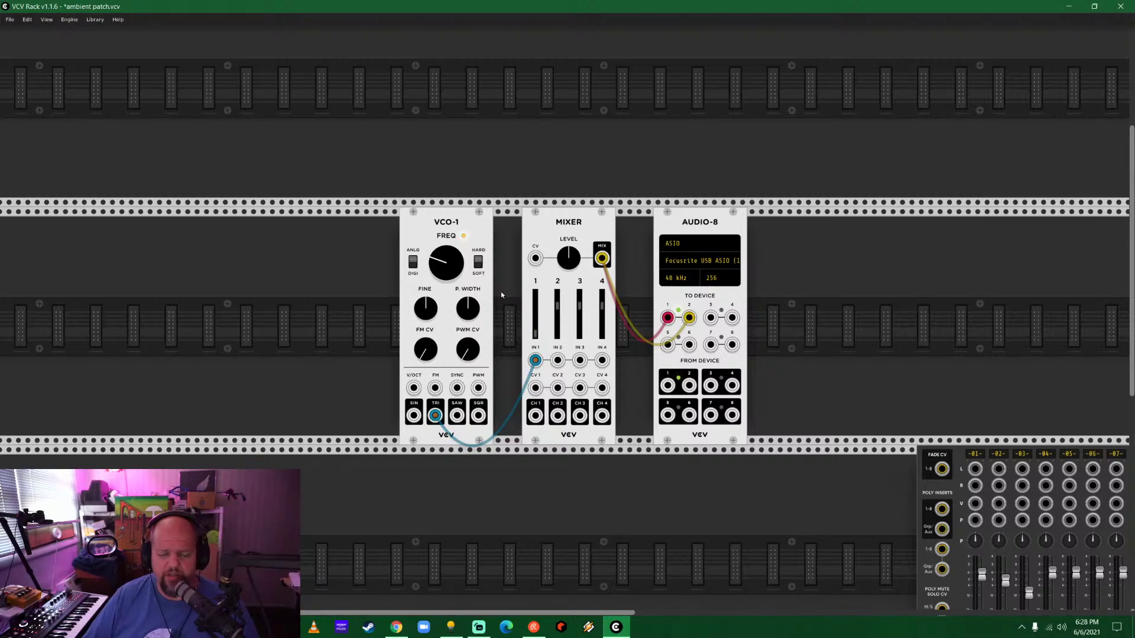
left_click_drag(436, 254, 436, 246)
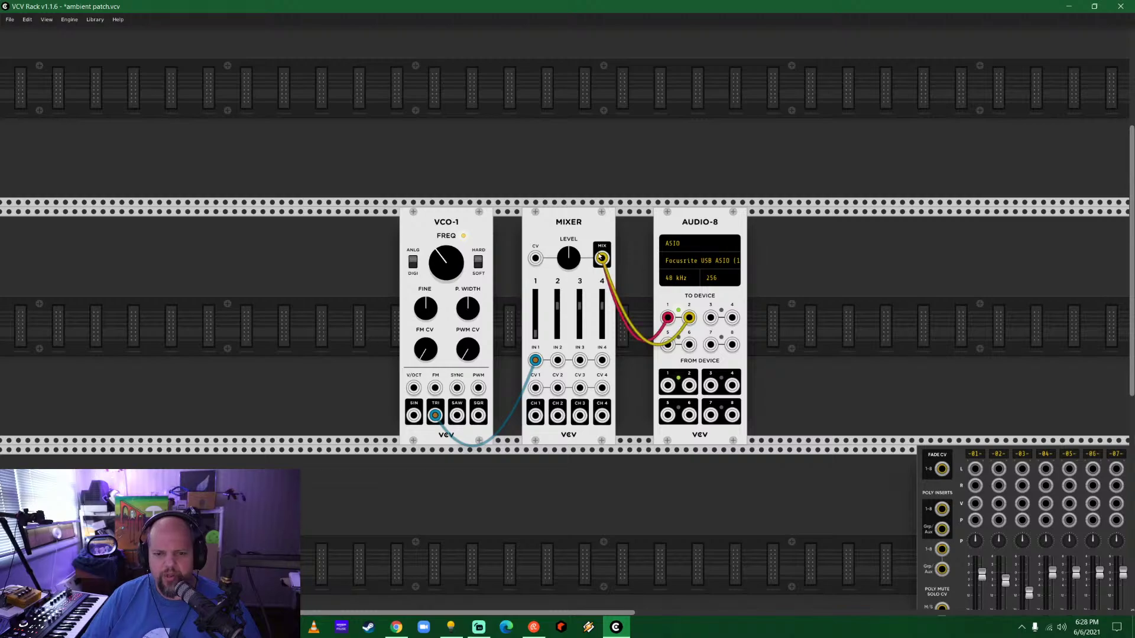
Move the MIXER and VCO-1 modules slightly closer to AUDIO-8 in their row.
mouse_move(582, 226)
left_mouse_down()
mouse_move(615, 226)
mouse_move(596, 226)
left_mouse_up()
left_click_drag(458, 228, 476, 225)
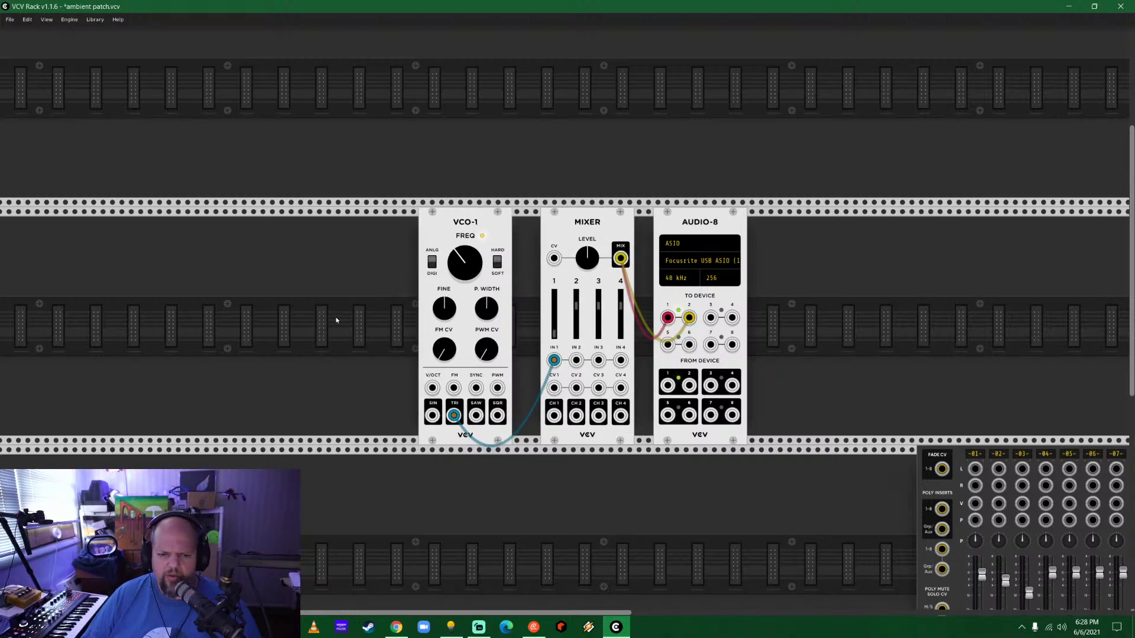
left_click_drag(336, 320, 519, 296)
scroll(573, 243, "up", 3)
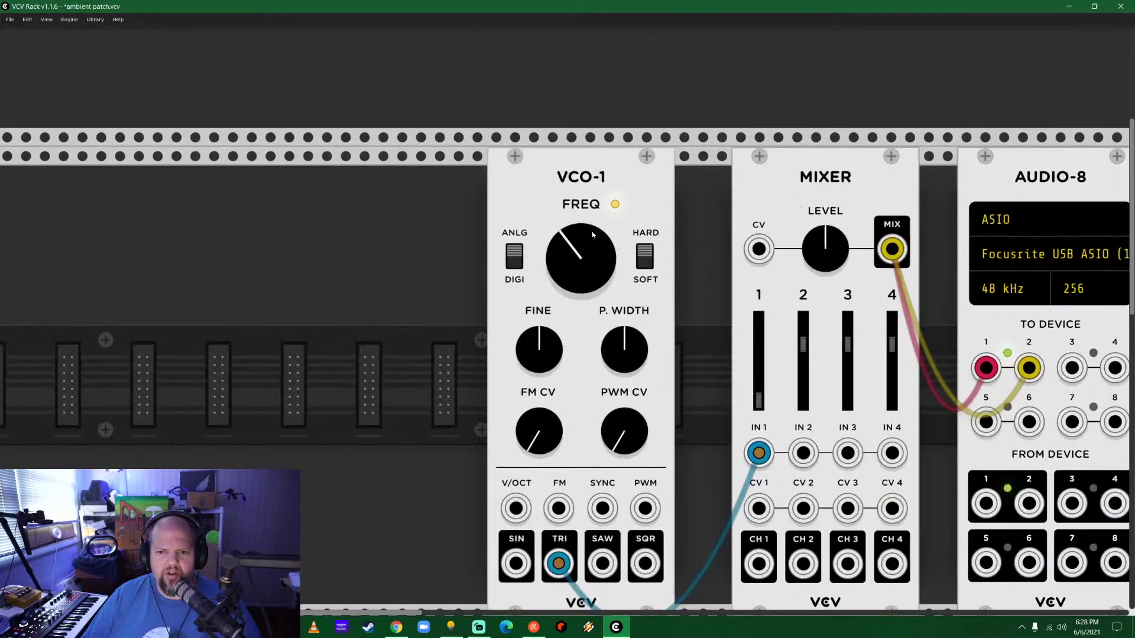
scroll(457, 339, "down", 1)
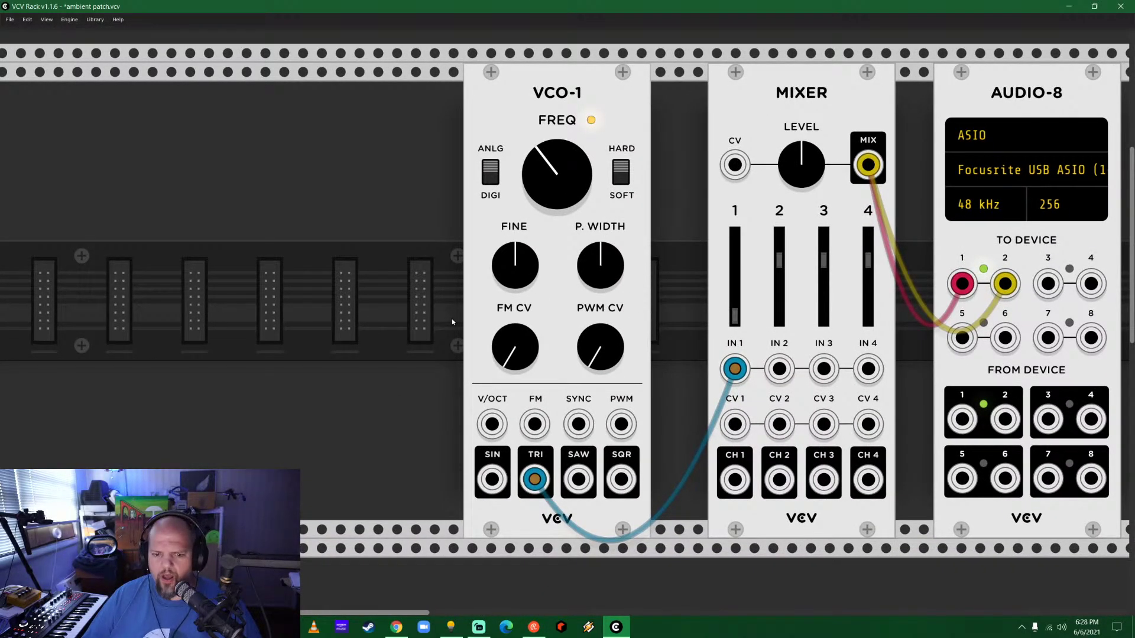
Add a RANDOM module from the VCV library to the rack, just before VCO-1.
scroll(452, 318, "down", 4)
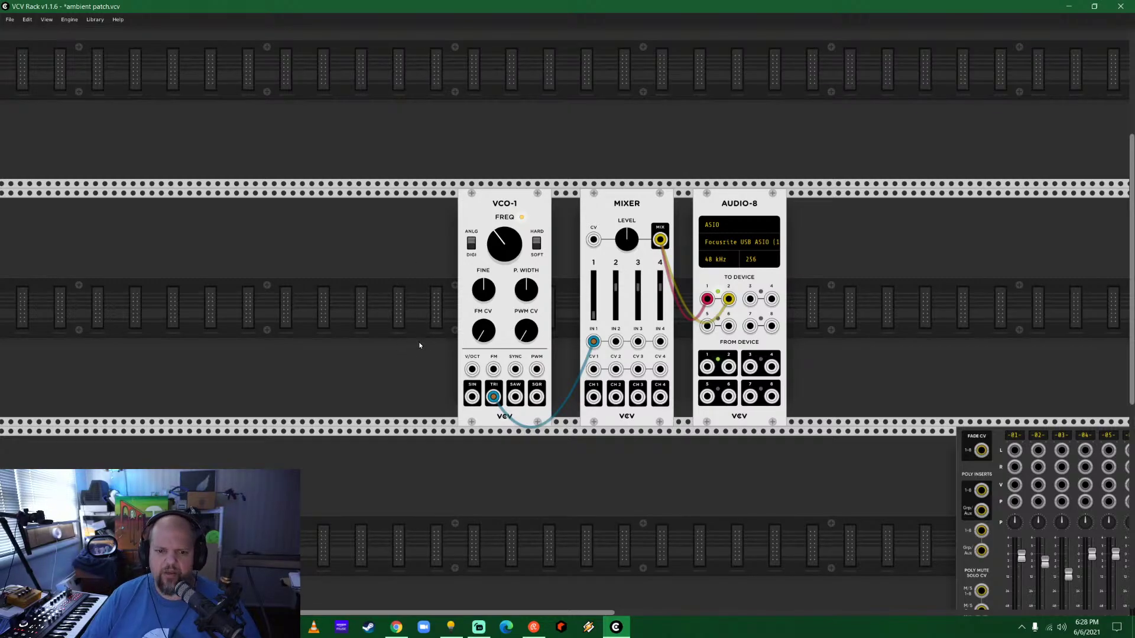
scroll(420, 325, "down", 1)
left_click_drag(421, 324, 513, 313)
scroll(513, 313, "up", 2)
right_click(443, 202)
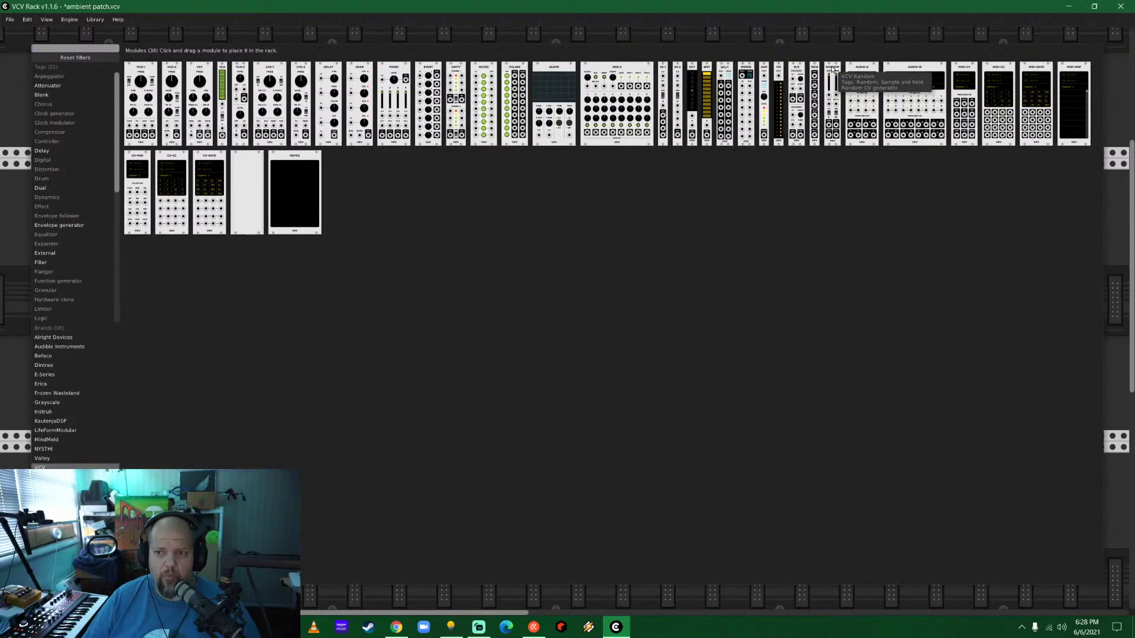
left_click_drag(833, 69, 496, 236)
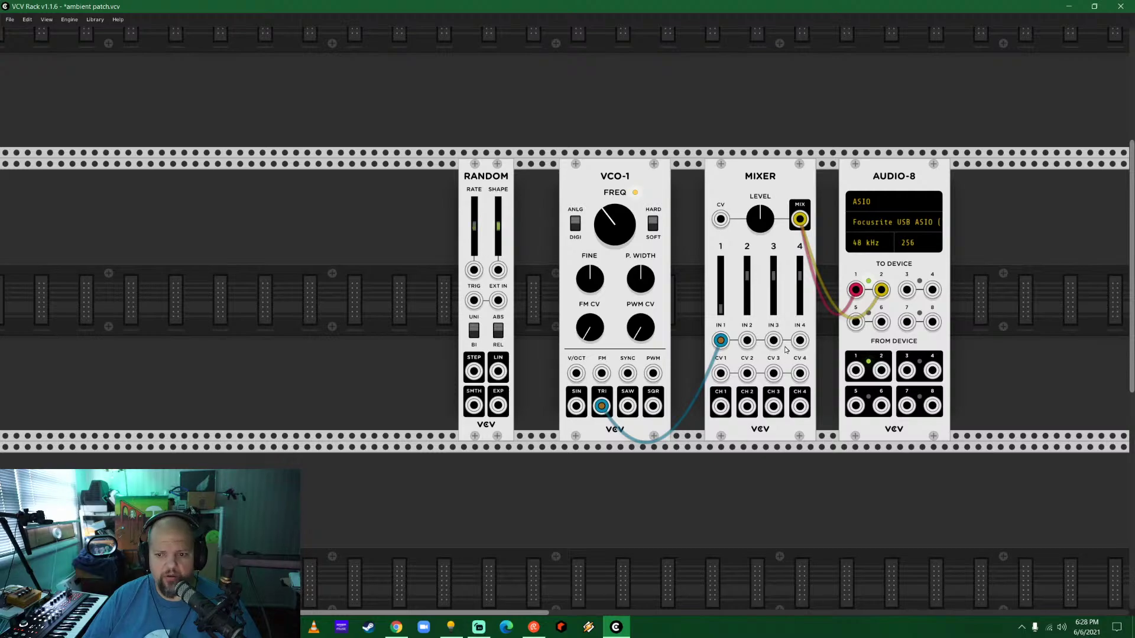
Raise MIXER channel 1, patch RANDOM's SMTH output to VCO-1's V/OCT input, and lower VCO-1's frequency.
left_click_drag(717, 317, 717, 304)
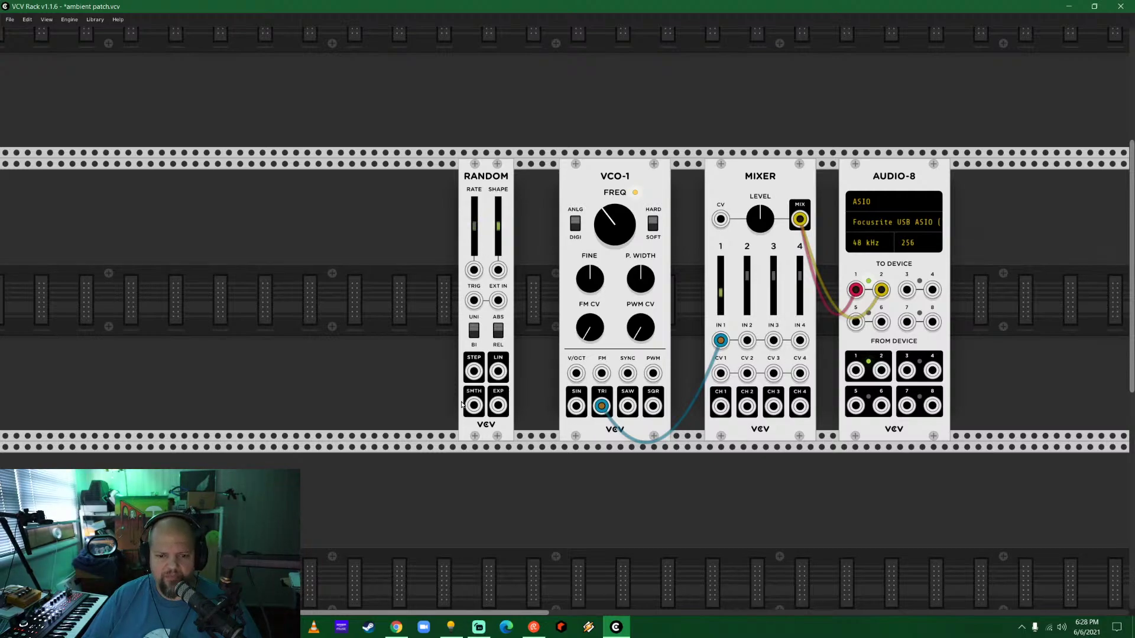
left_click_drag(474, 406, 576, 373)
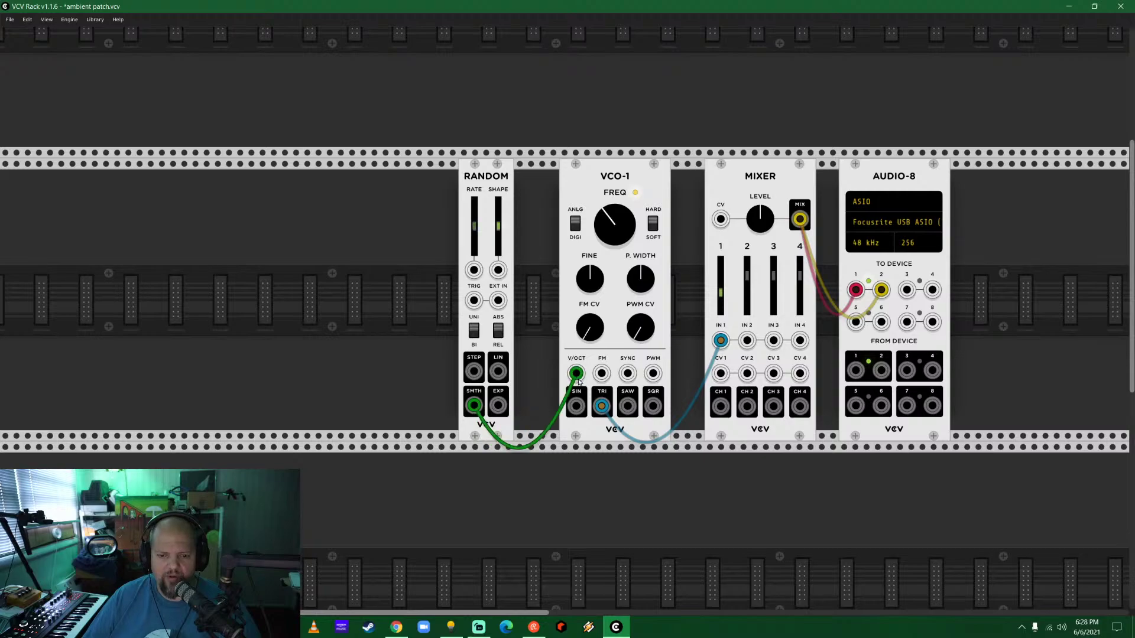
left_click_drag(614, 224, 614, 234)
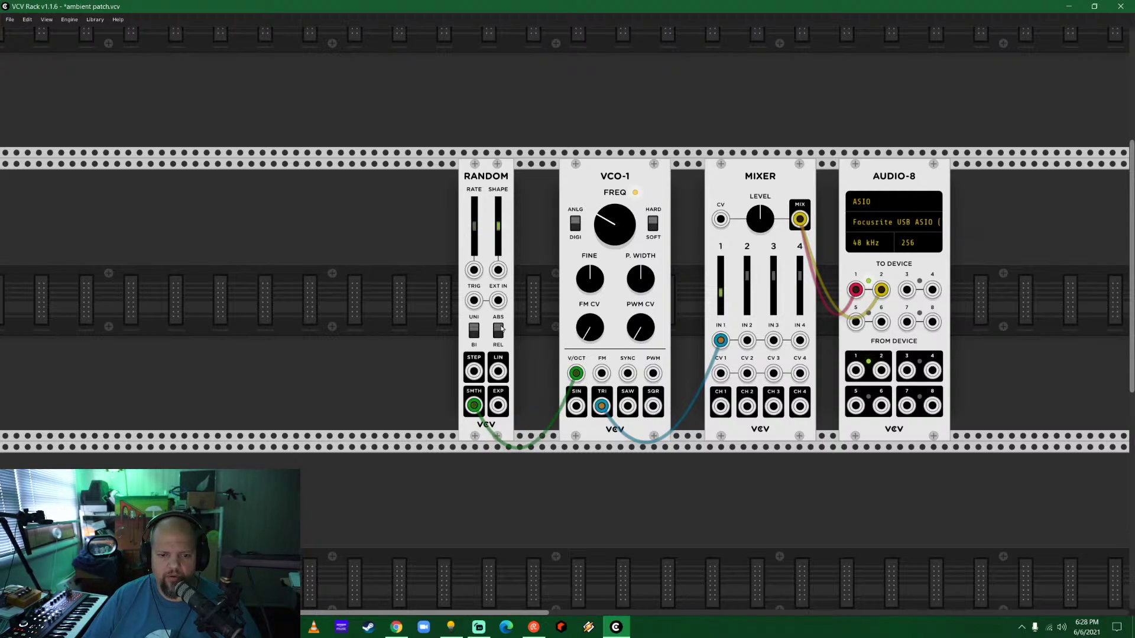
Switch the V/OCT cable to RANDOM's STEP output and audition it with a slower RATE and a reset, slightly lowered VCO-1 FREQ.
left_click(474, 336)
left_click_drag(474, 406, 474, 371)
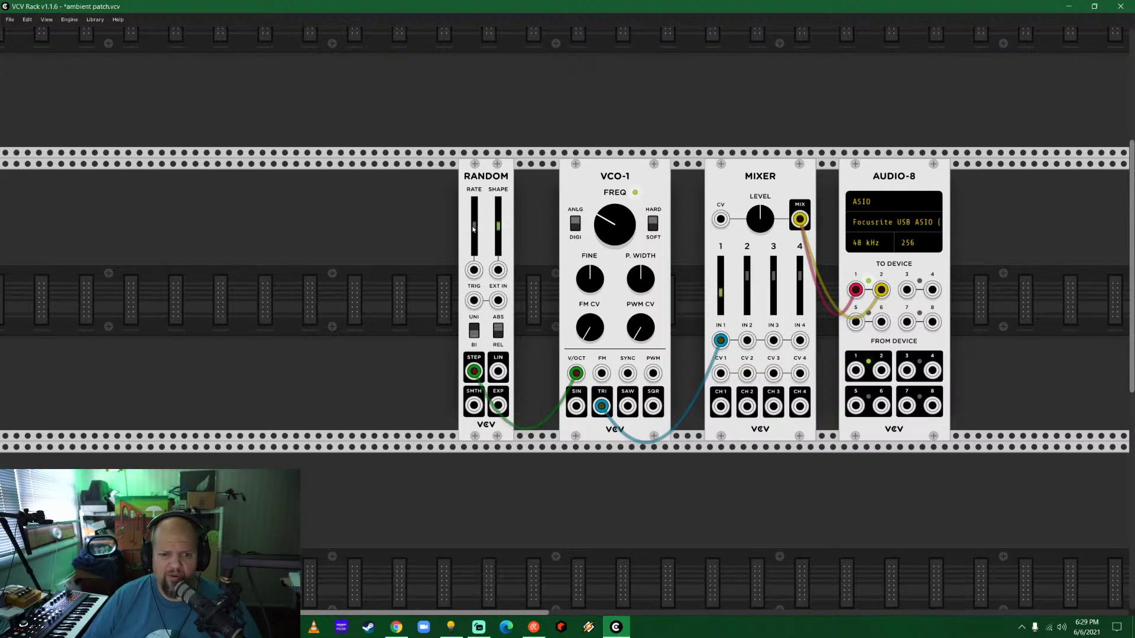
left_click_drag(477, 234, 476, 238)
double_click(615, 229)
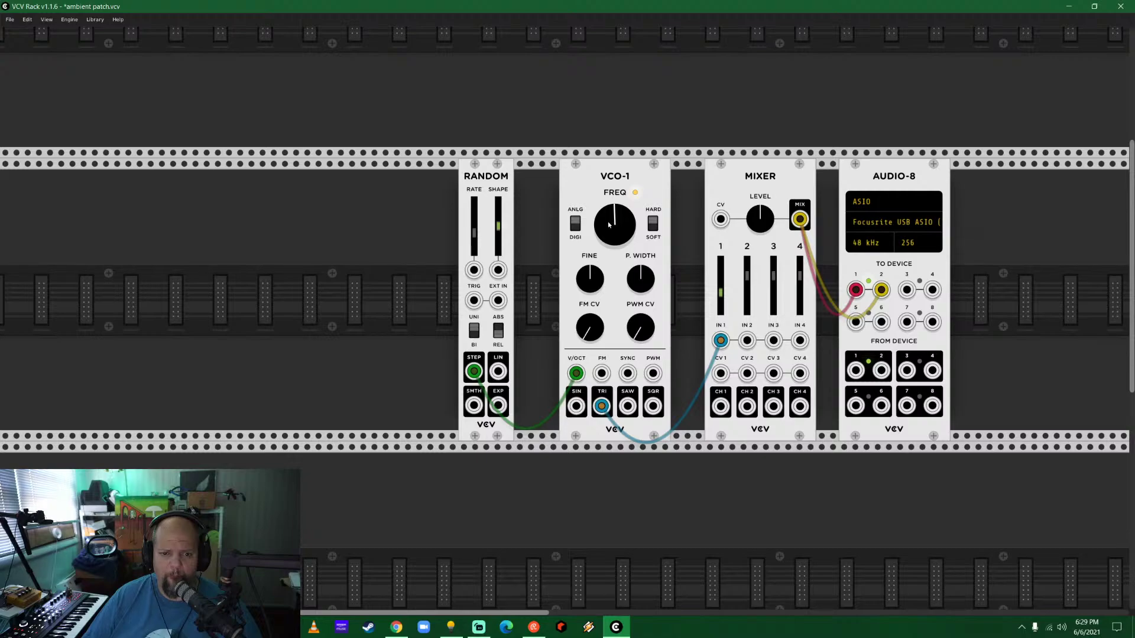
left_click_drag(611, 227, 611, 232)
Audition the stepped random pitch with different RANDOM SHAPE and RATE settings and a lower VCO-1 frequency.
mouse_move(500, 230)
left_mouse_down()
mouse_move(500, 217)
mouse_move(500, 241)
left_mouse_up()
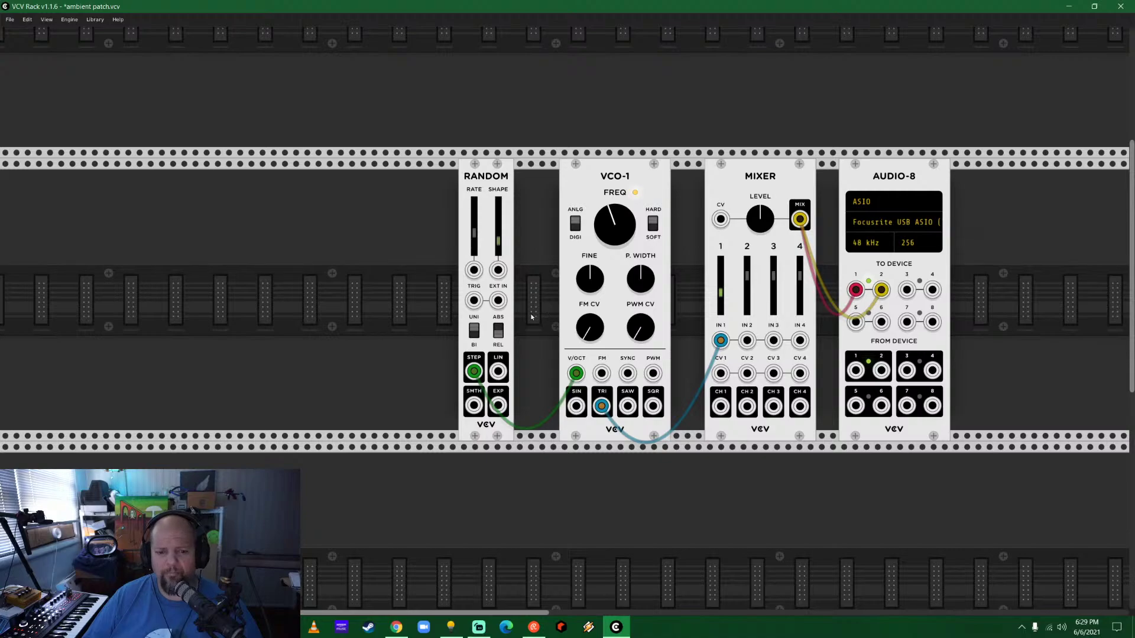
left_click_drag(478, 237, 478, 234)
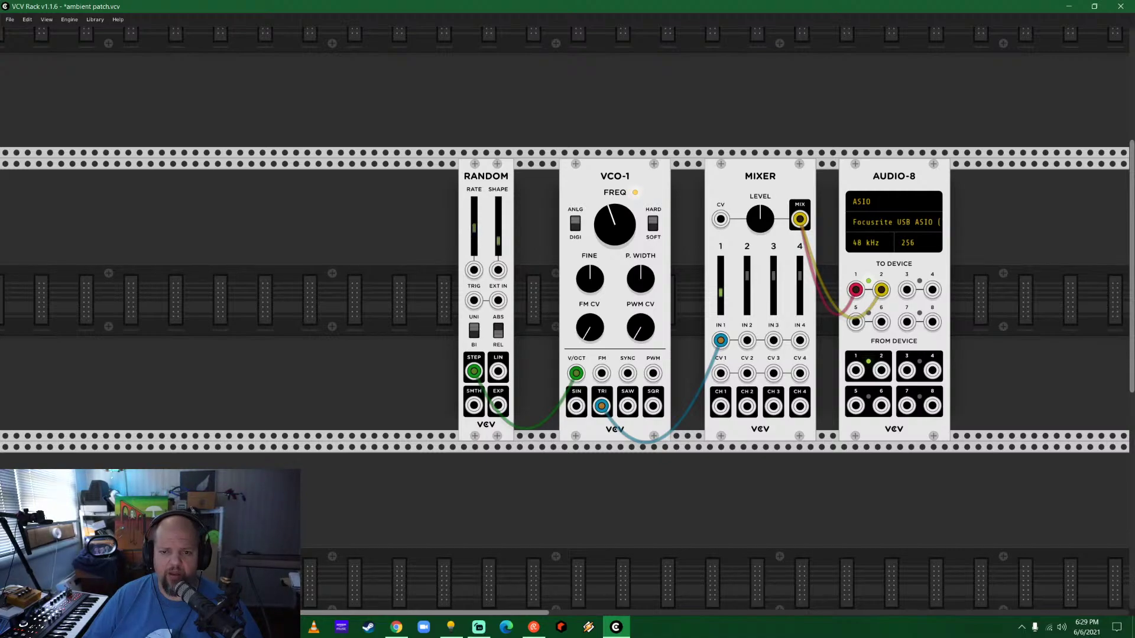
left_click_drag(608, 232, 608, 251)
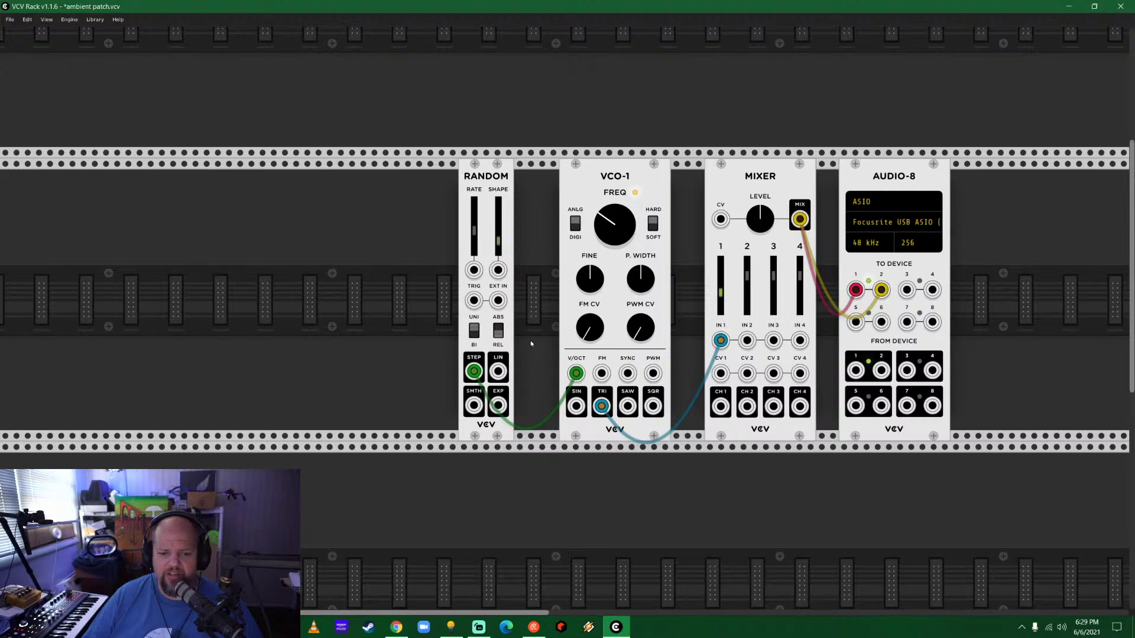
left_click_drag(498, 235, 498, 218)
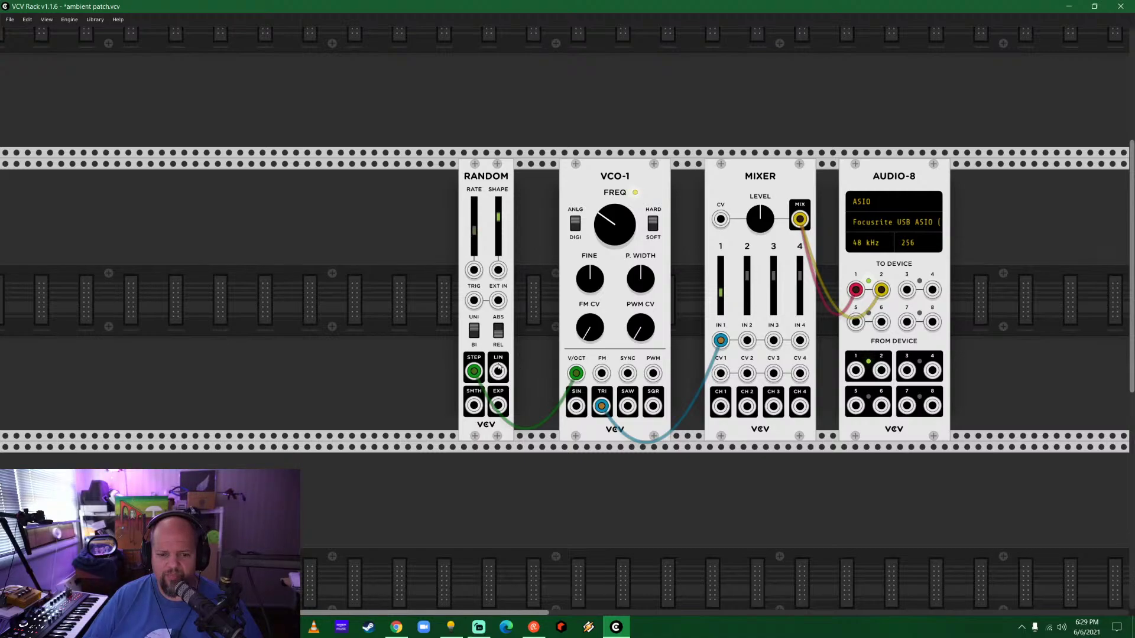
Unplug RANDOM's cable from VCO-1's V/OCT input and delete the RANDOM module.
left_click_drag(576, 373, 536, 345)
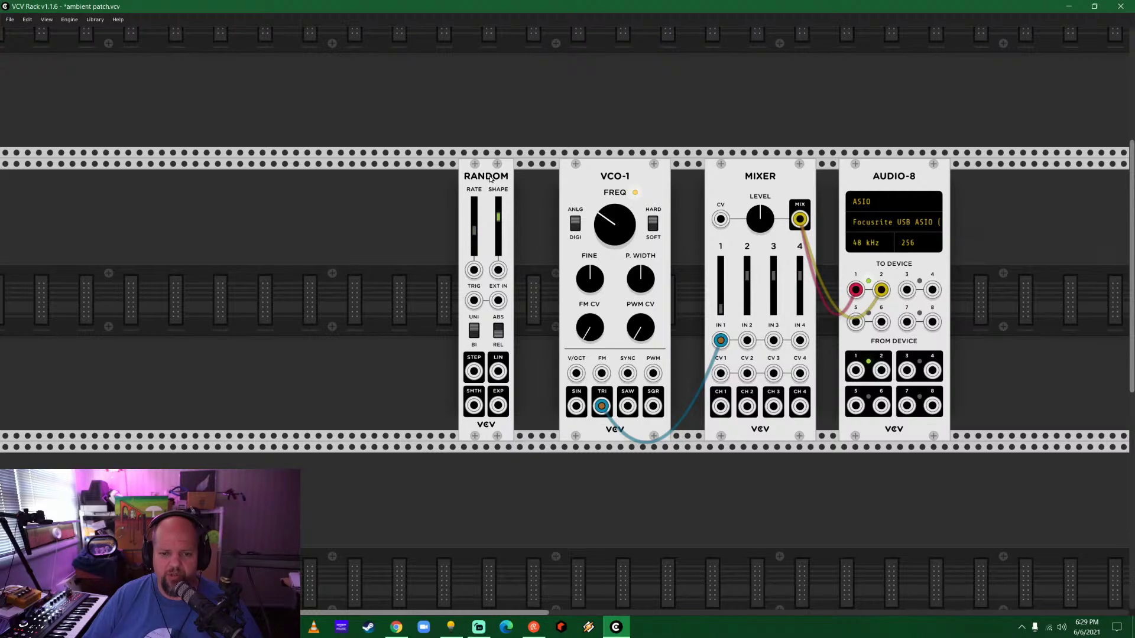
key("Delete")
Add an LFO-2 module before VCO-1, patch its OUT to VCO-1's V/OCT input, and audition its UNI/BI, FREQ and WAVE settings.
right_click(453, 192)
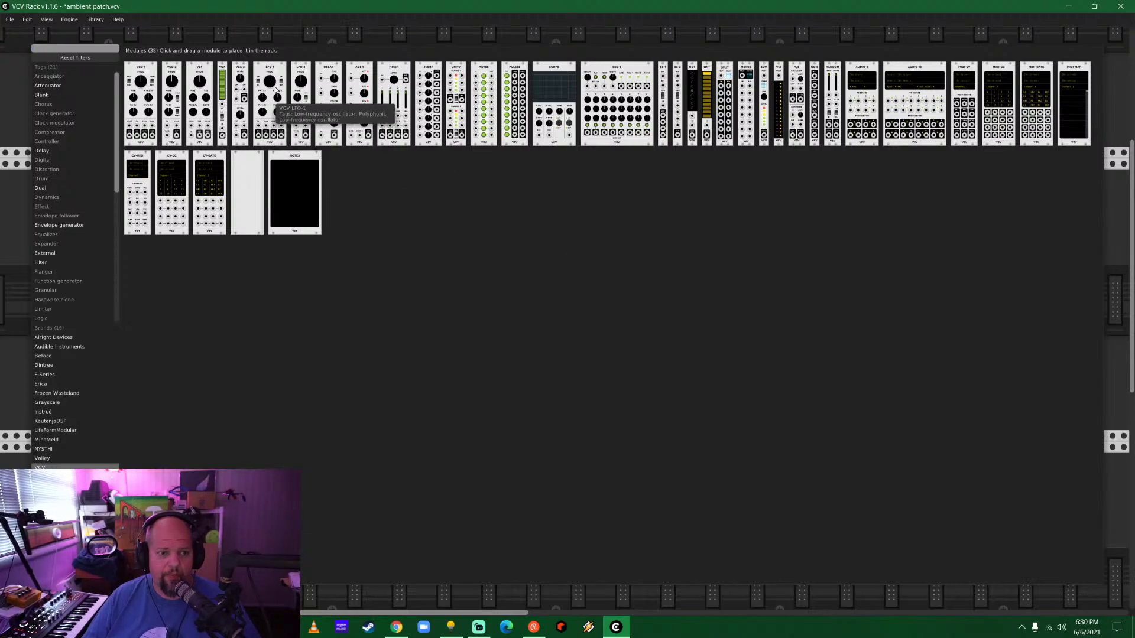
left_click_drag(301, 100, 576, 373)
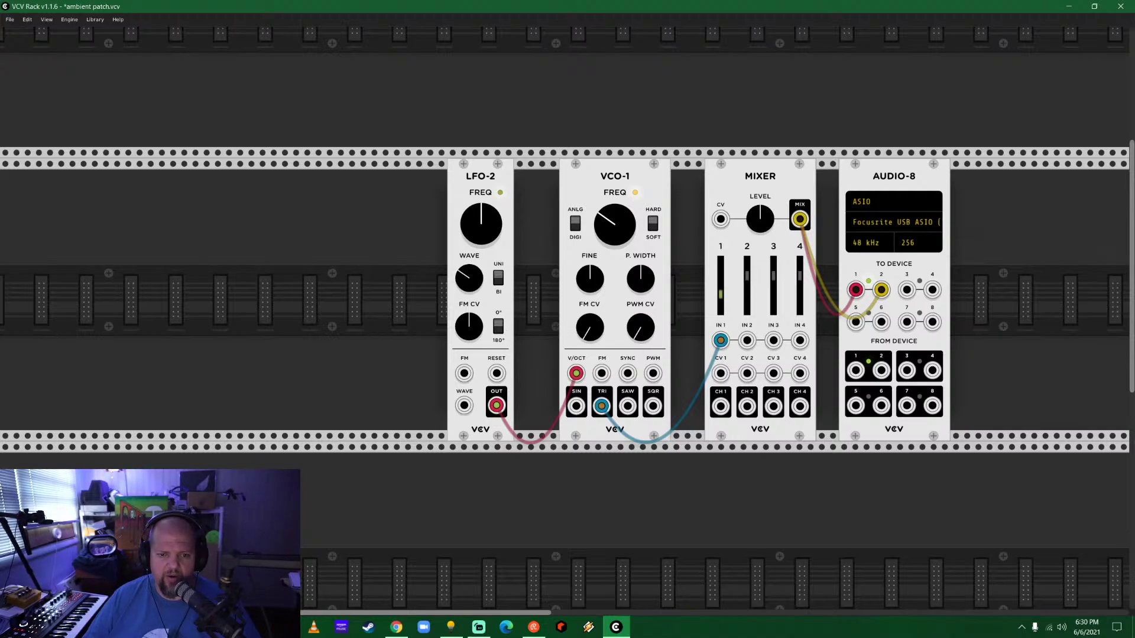
left_click(501, 277)
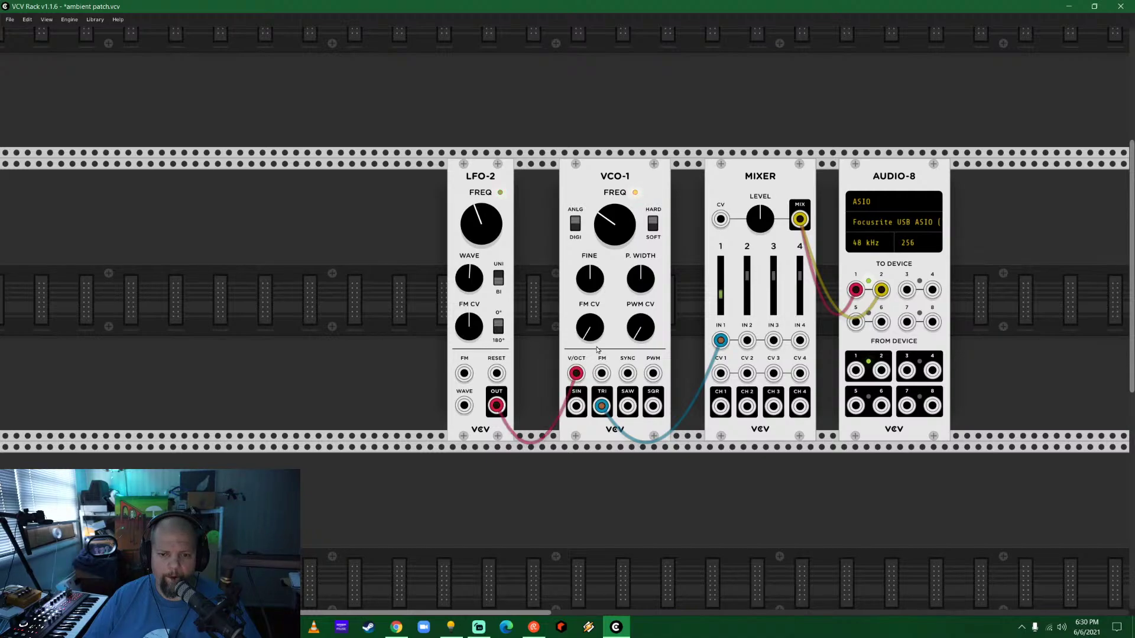
Repatch LFO-2's OUT to VCO-1's FM input, raise the FM CV amount, and slightly raise VCO-1's frequency.
left_click_drag(575, 373, 601, 373)
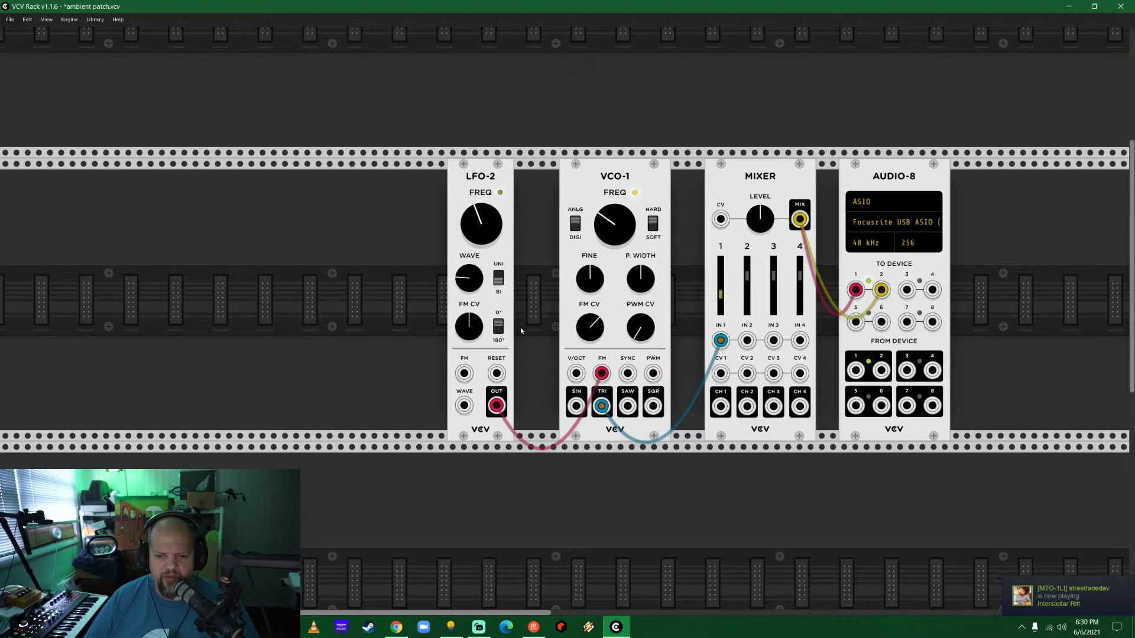
left_click_drag(602, 374, 533, 335)
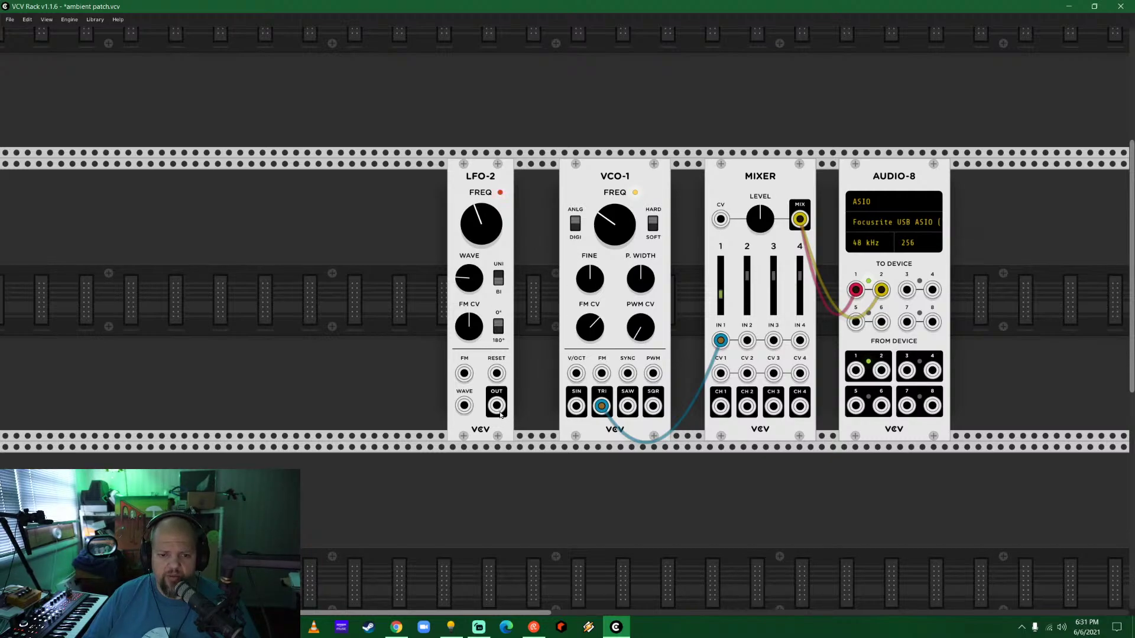
left_click_drag(500, 414, 601, 374)
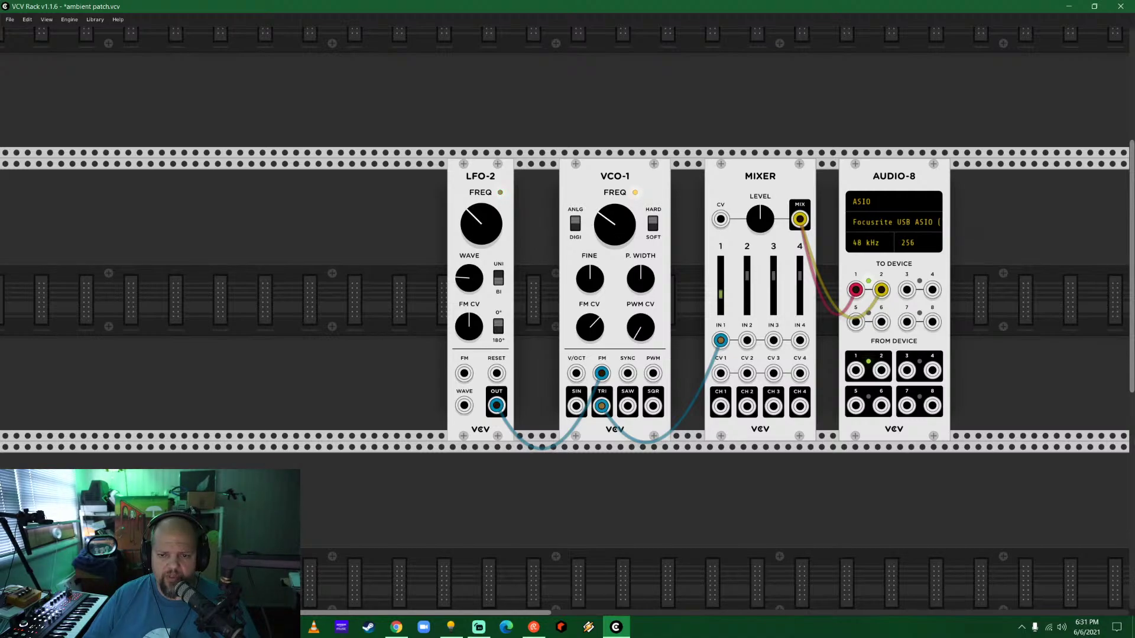
left_click_drag(614, 230, 614, 228)
Insert a QNT quantizer between LFO-2 and VCO-1 and route LFO-2's OUT through it into VCO-1's FM input.
left_click_drag(463, 174, 415, 177)
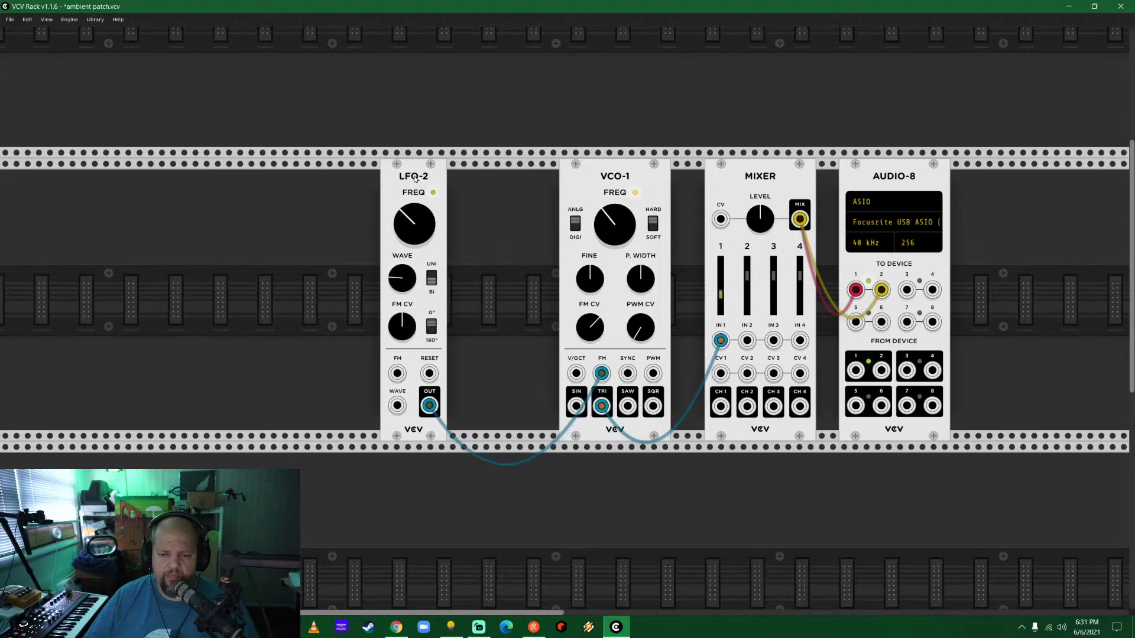
right_click(512, 182)
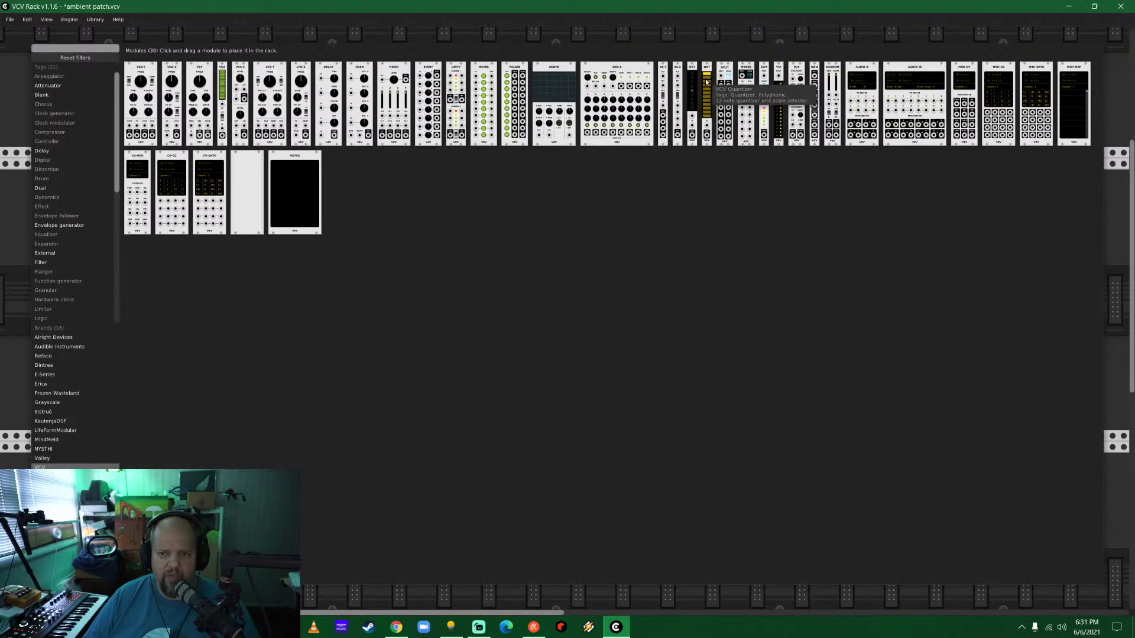
left_click(741, 104)
left_click_drag(515, 236, 508, 239)
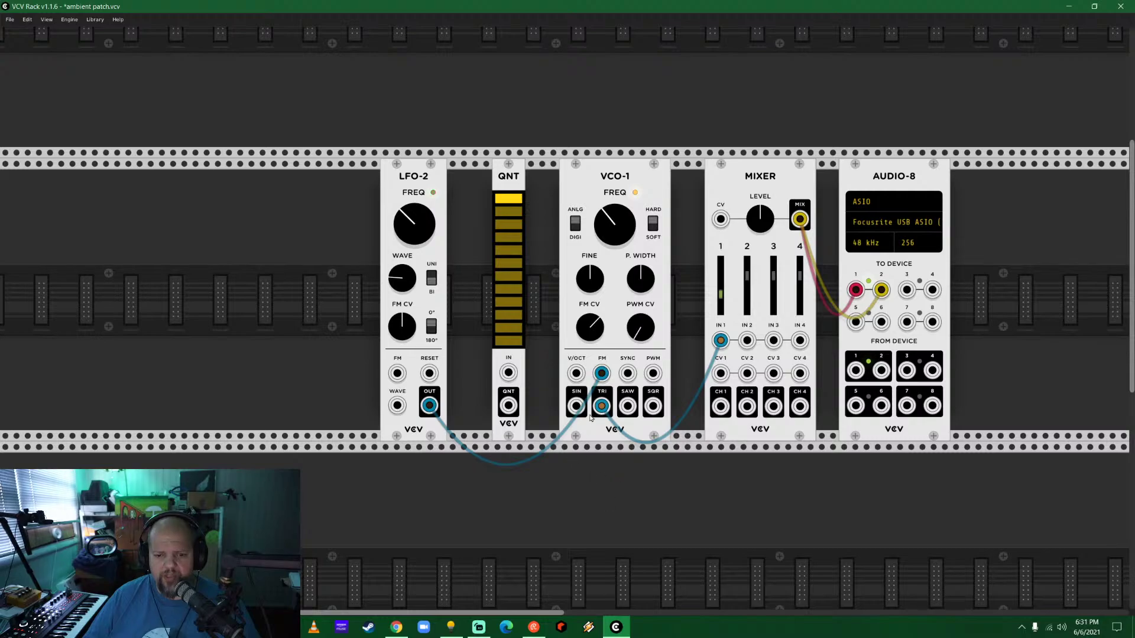
left_click_drag(512, 177, 523, 178)
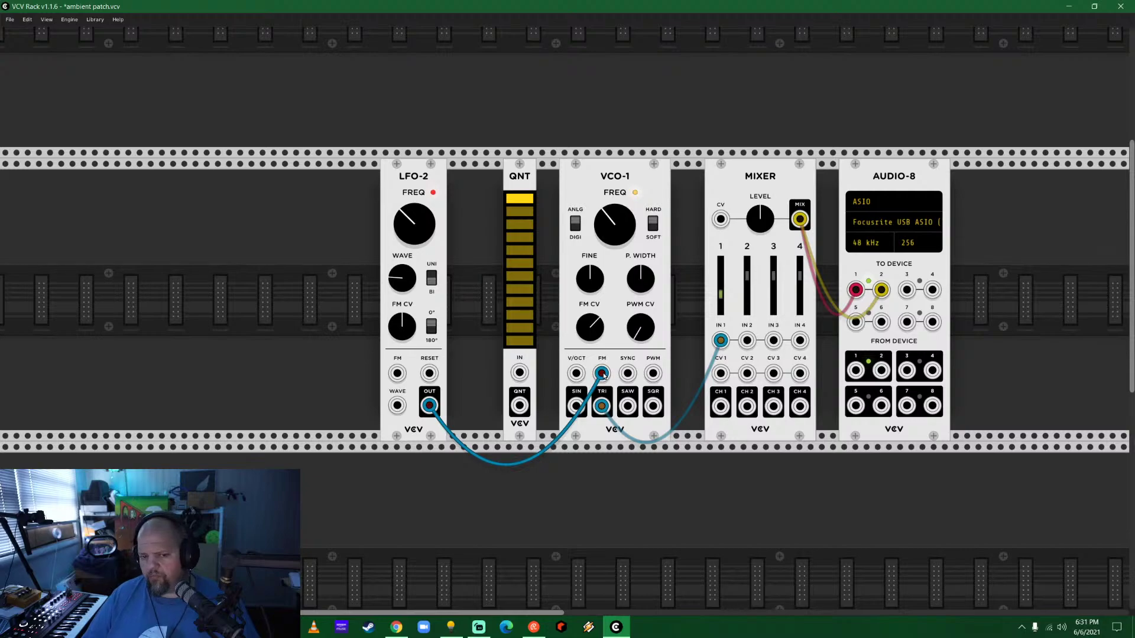
mouse_move(603, 375)
left_mouse_down()
mouse_move(514, 392)
mouse_move(519, 372)
mouse_move(538, 420)
mouse_move(602, 373)
left_mouse_up()
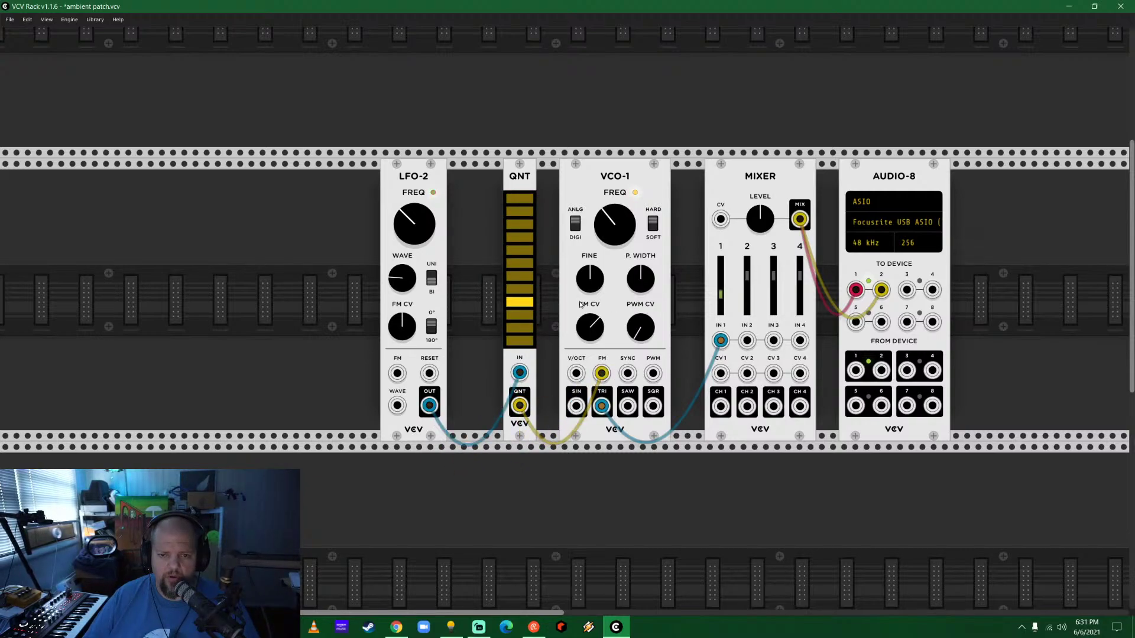
Disable several of QNT's notes to restrict the quantized scale.
left_click(519, 341)
left_click(520, 327)
left_click(520, 314)
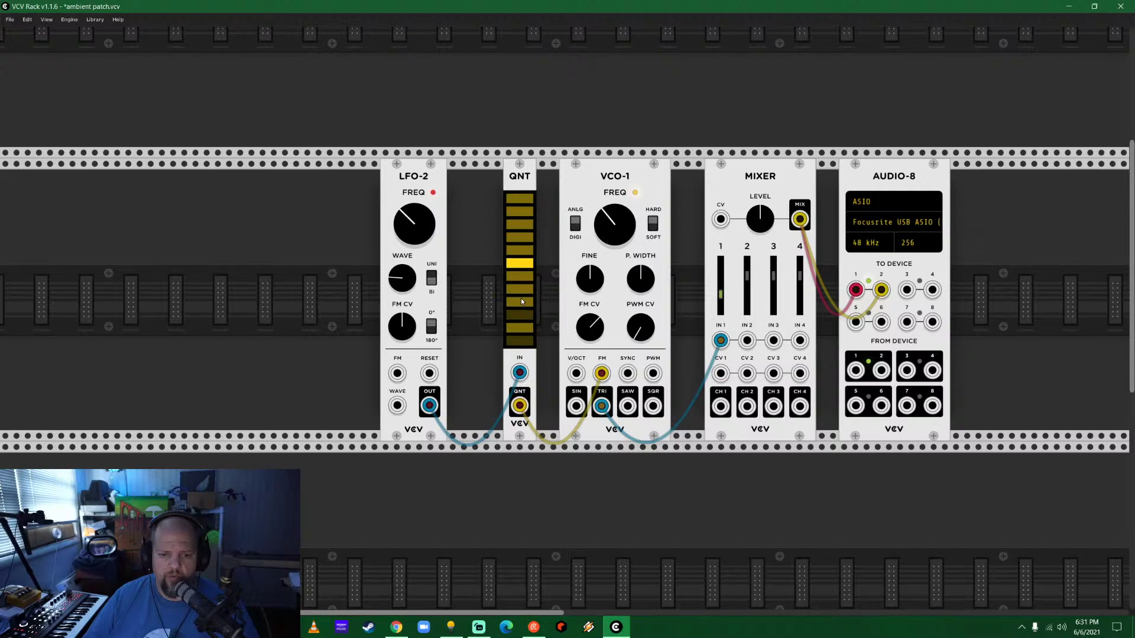
left_click(520, 301)
left_click(520, 276)
left_click(519, 236)
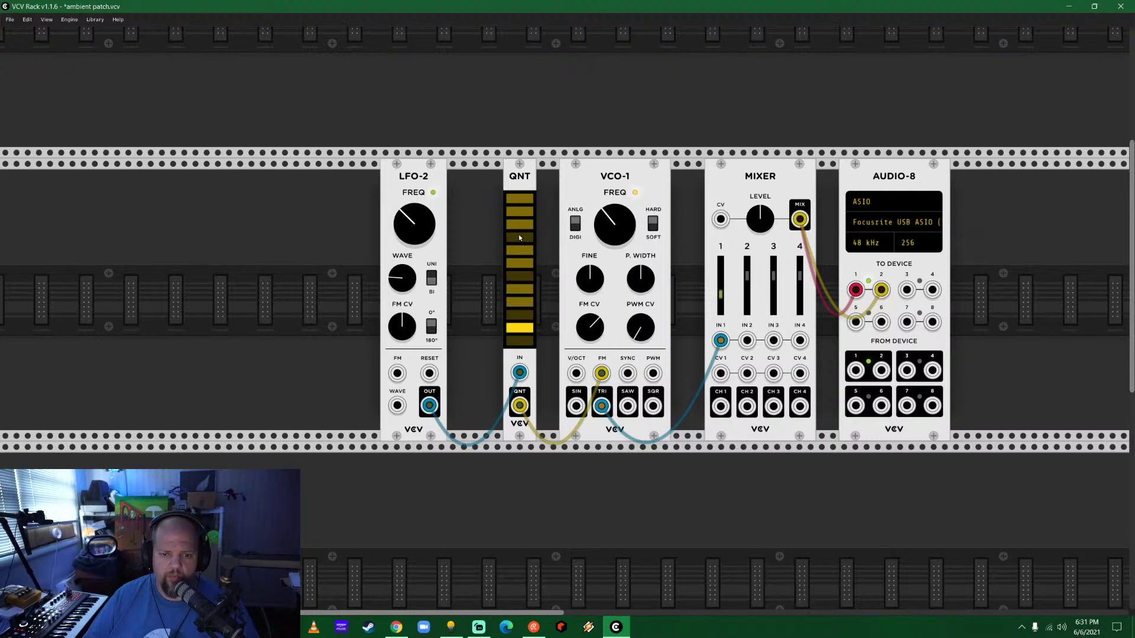
left_click(520, 212)
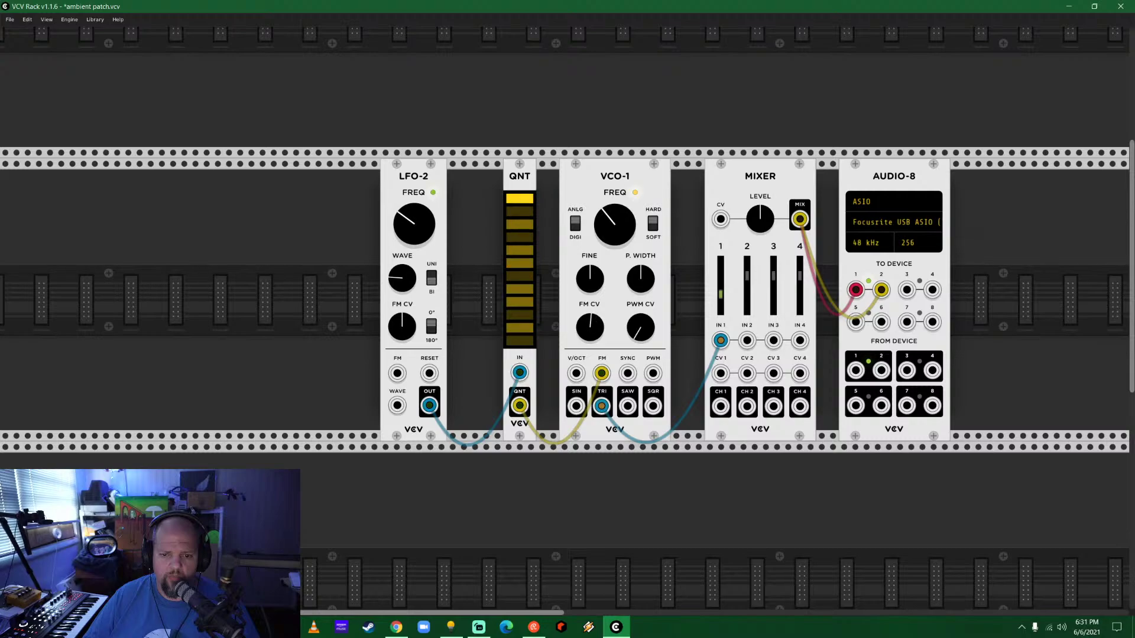
Raise VCO-1's frequency, move the QNT output cable from FM to V/OCT, and lower MIXER channel 1.
left_click_drag(615, 224, 614, 213)
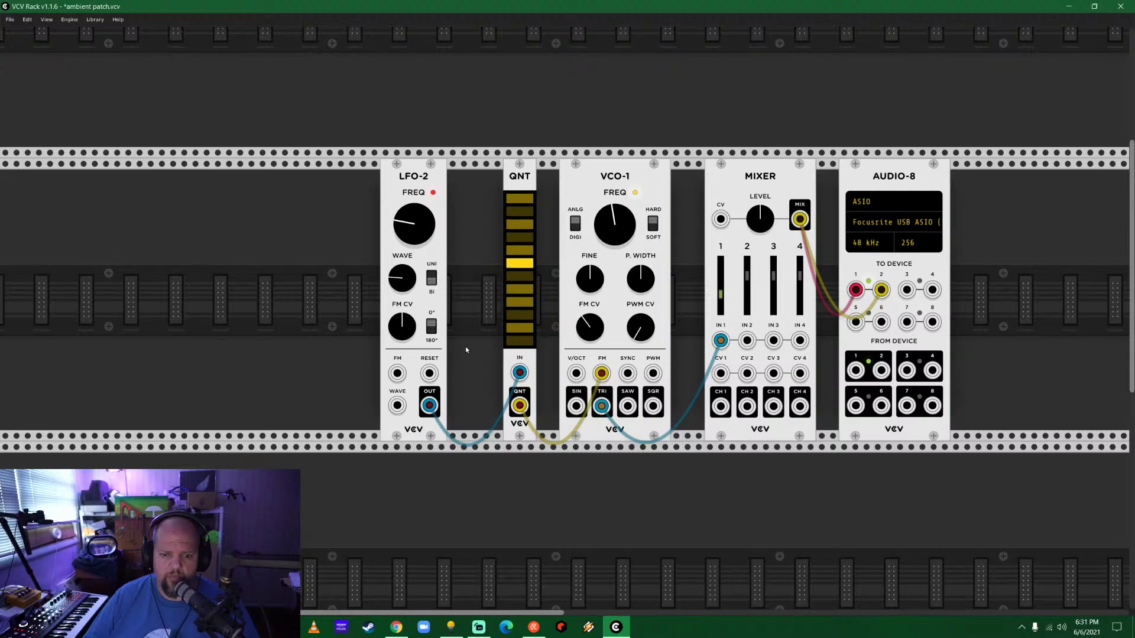
left_click_drag(600, 372, 576, 373)
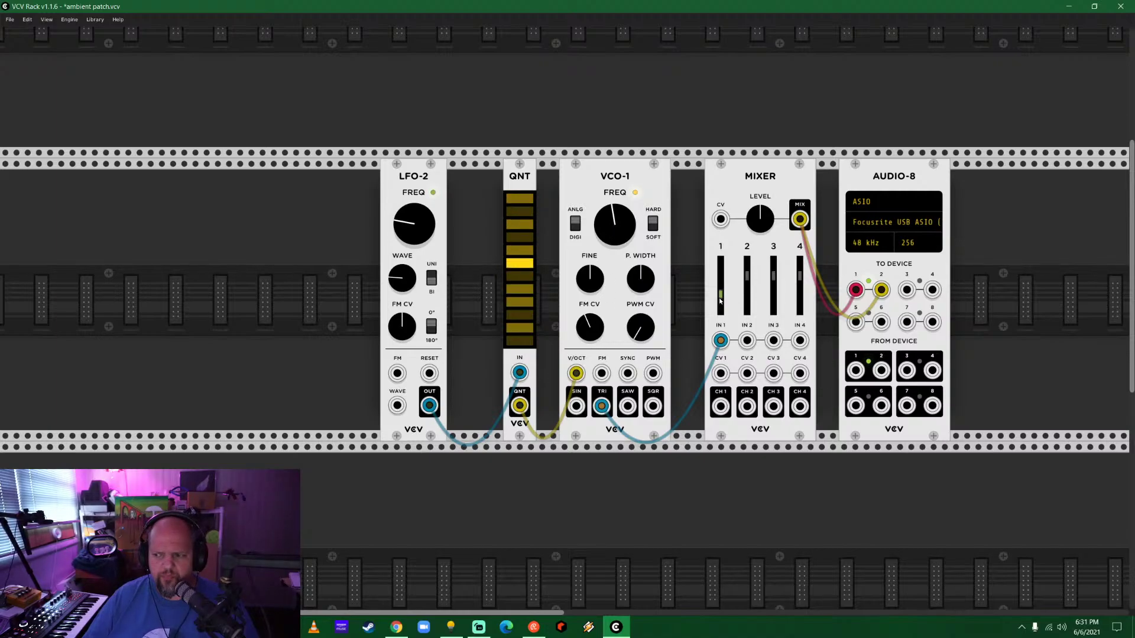
left_click_drag(721, 301, 720, 314)
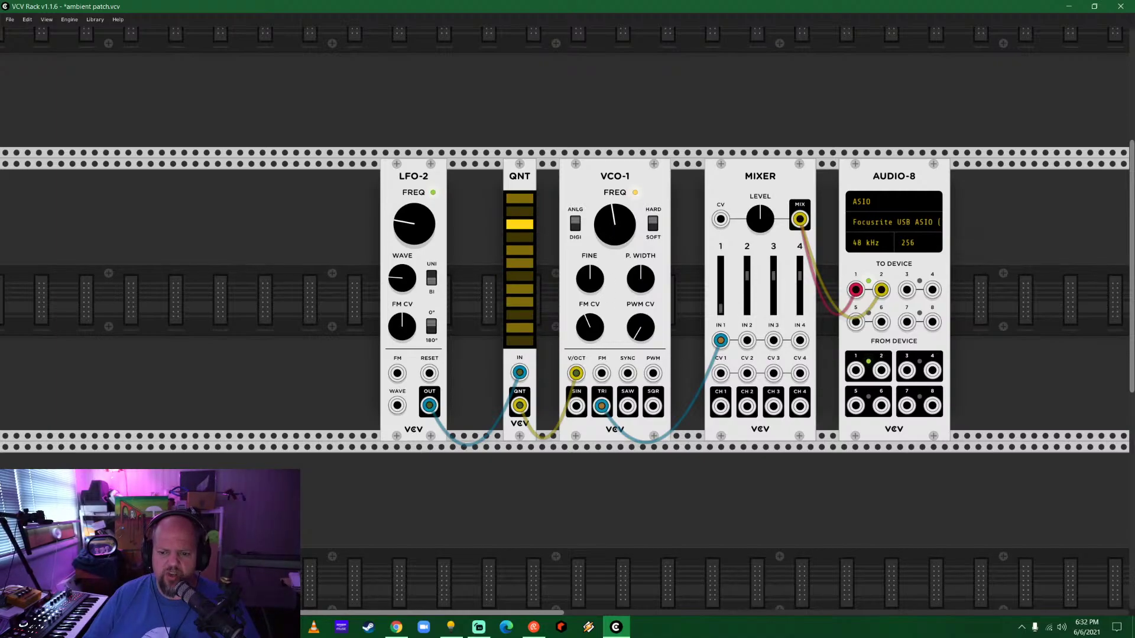
Move LFO-2 closer to QNT and add an 8VERT module before LFO-2 in the same row.
scroll(620, 315, "down", 3)
scroll(691, 294, "up", 3)
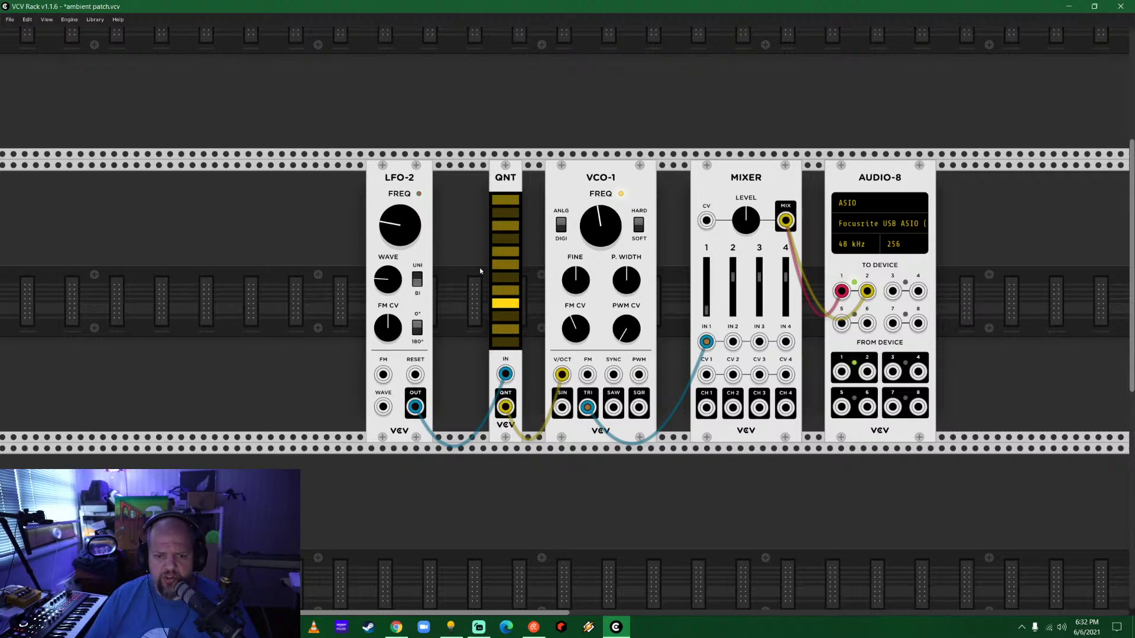
left_click_drag(410, 182, 429, 174)
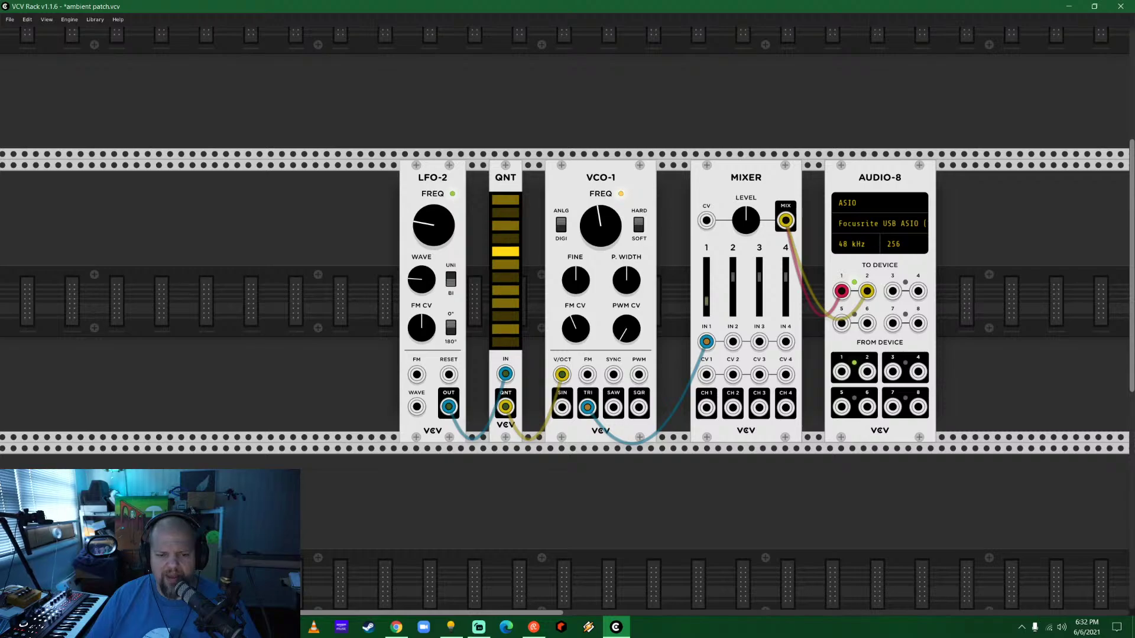
right_click(330, 255)
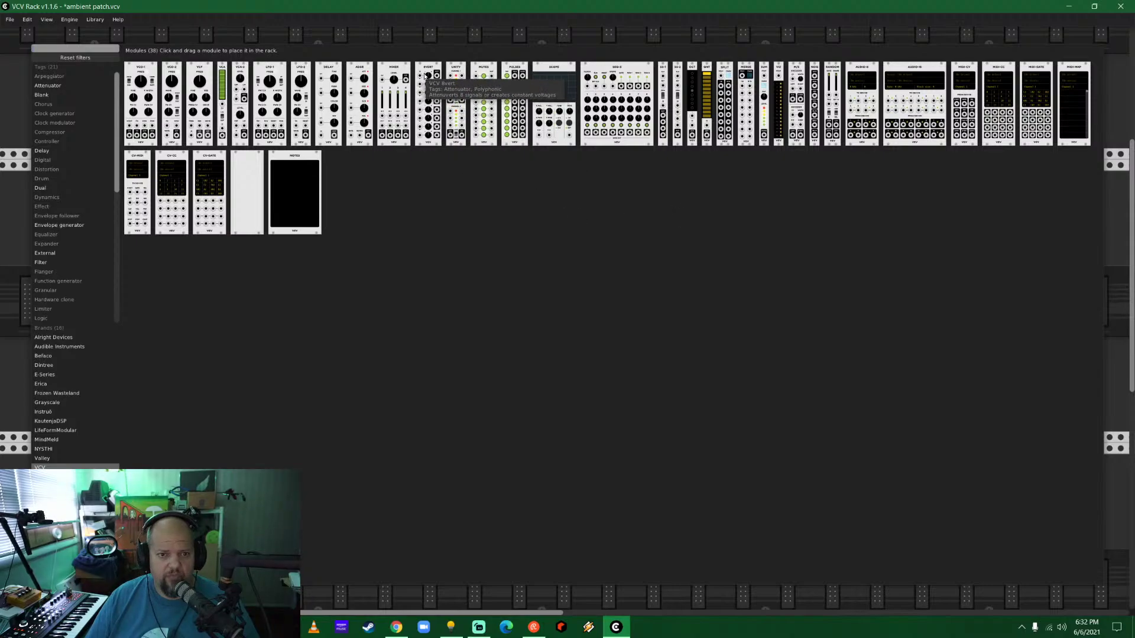
left_click_drag(426, 69, 299, 308)
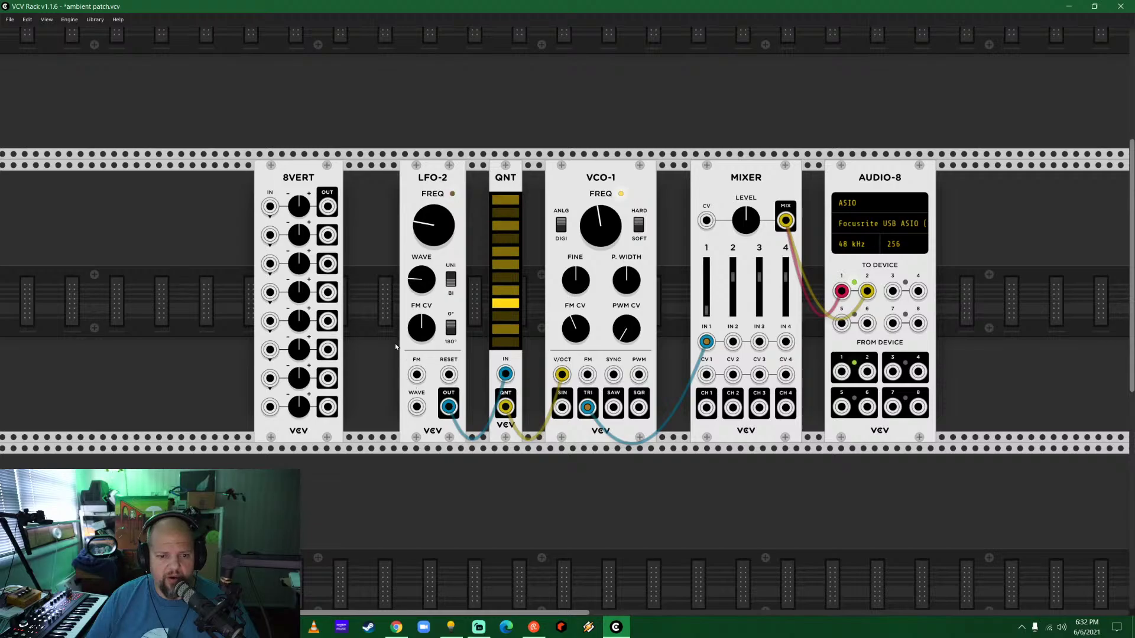
mouse_move(507, 376)
left_mouse_down()
mouse_move(380, 398)
mouse_move(367, 372)
mouse_move(505, 387)
mouse_move(506, 374)
left_mouse_up()
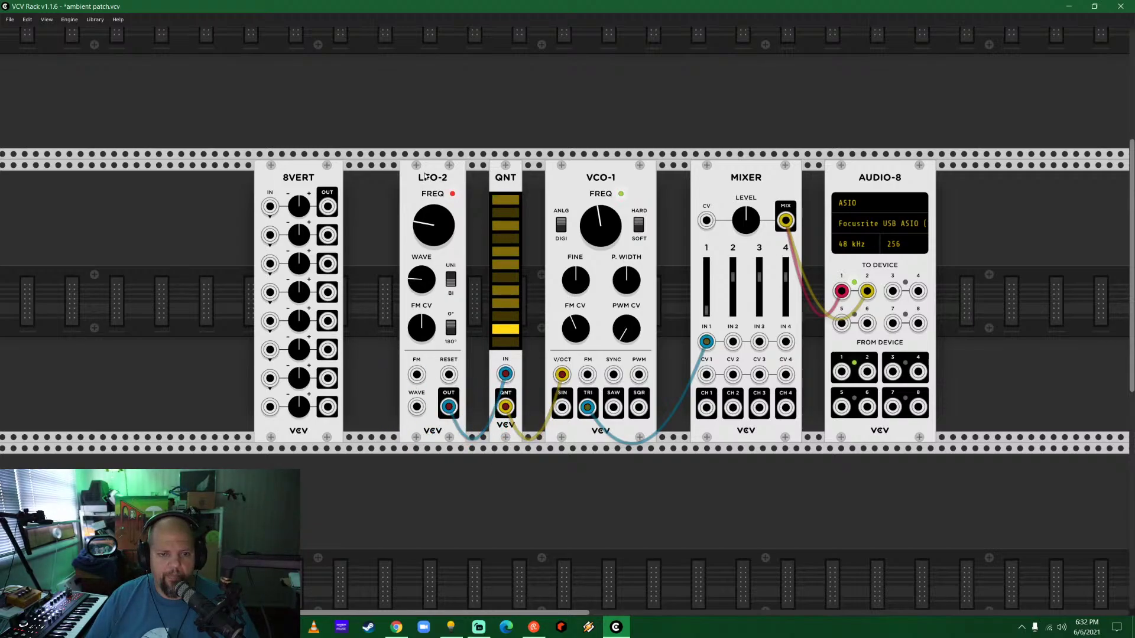
Place 8VERT between LFO-2 and QNT and route LFO-2's OUT through 8VERT's first channel into QNT's IN.
left_click_drag(455, 313, 242, 313)
left_click_drag(295, 183, 430, 184)
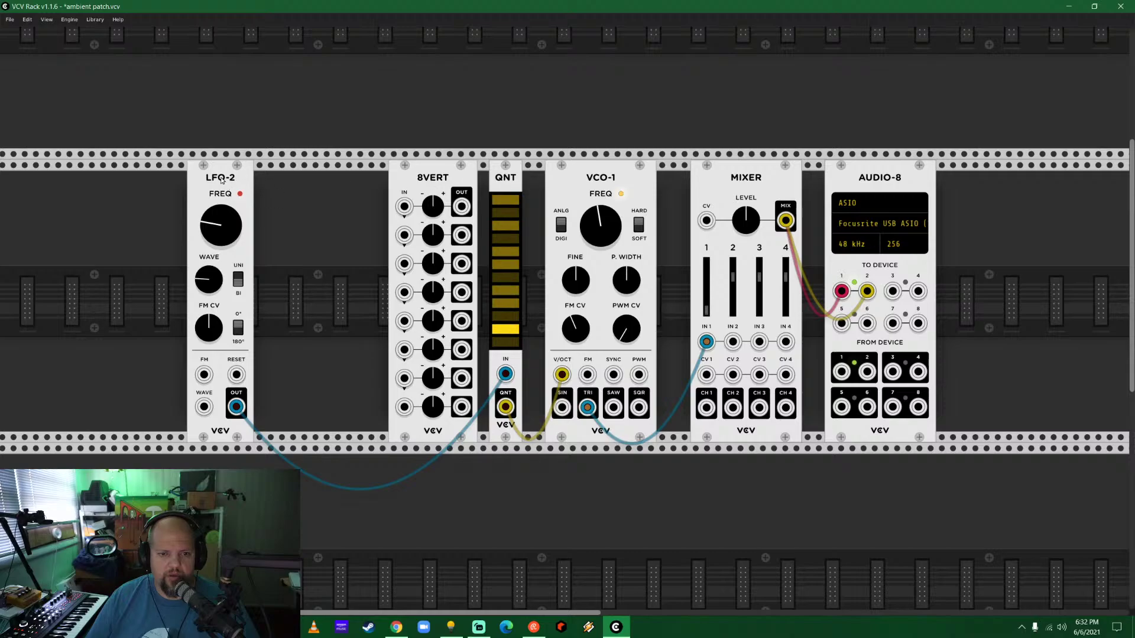
left_click_drag(220, 177, 332, 177)
mouse_move(507, 375)
left_mouse_down()
mouse_move(372, 254)
mouse_move(404, 206)
mouse_move(464, 211)
mouse_move(470, 341)
mouse_move(505, 374)
left_mouse_up()
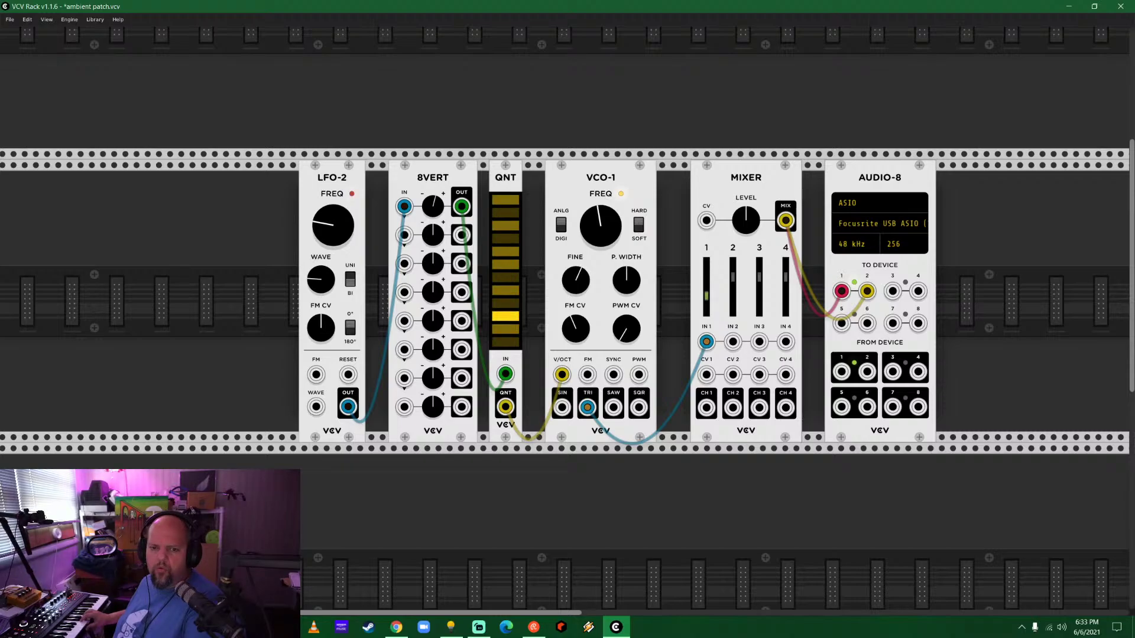
Raise VCO-1's FINE tuning, and briefly raise MIXER channel 1 before turning it back down.
left_click_drag(576, 280, 576, 251)
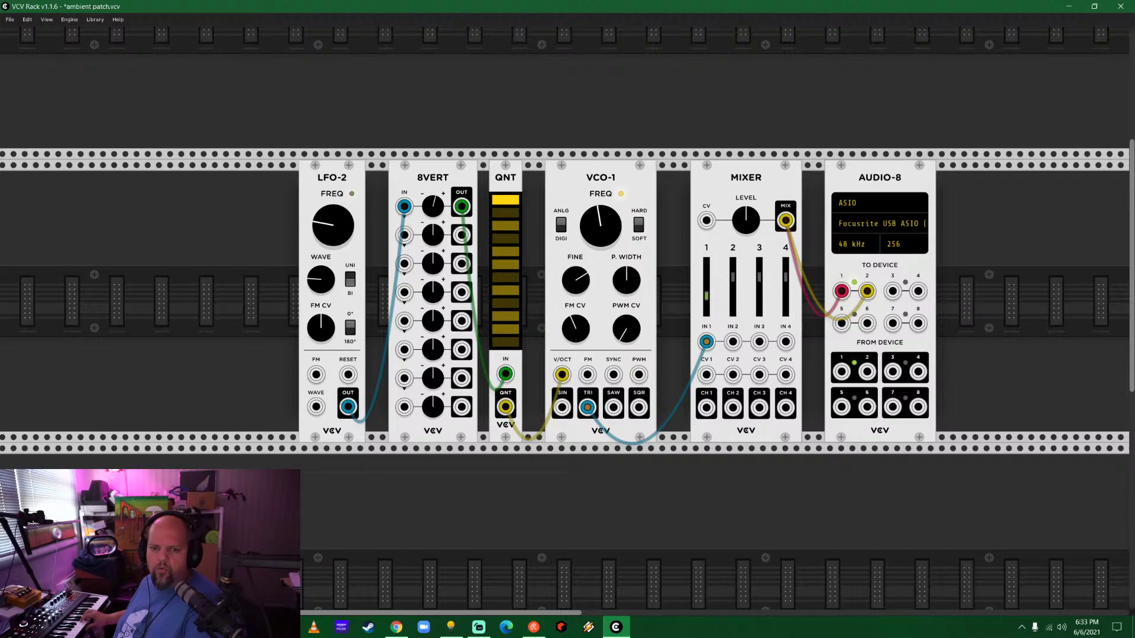
left_click_drag(576, 251, 576, 256)
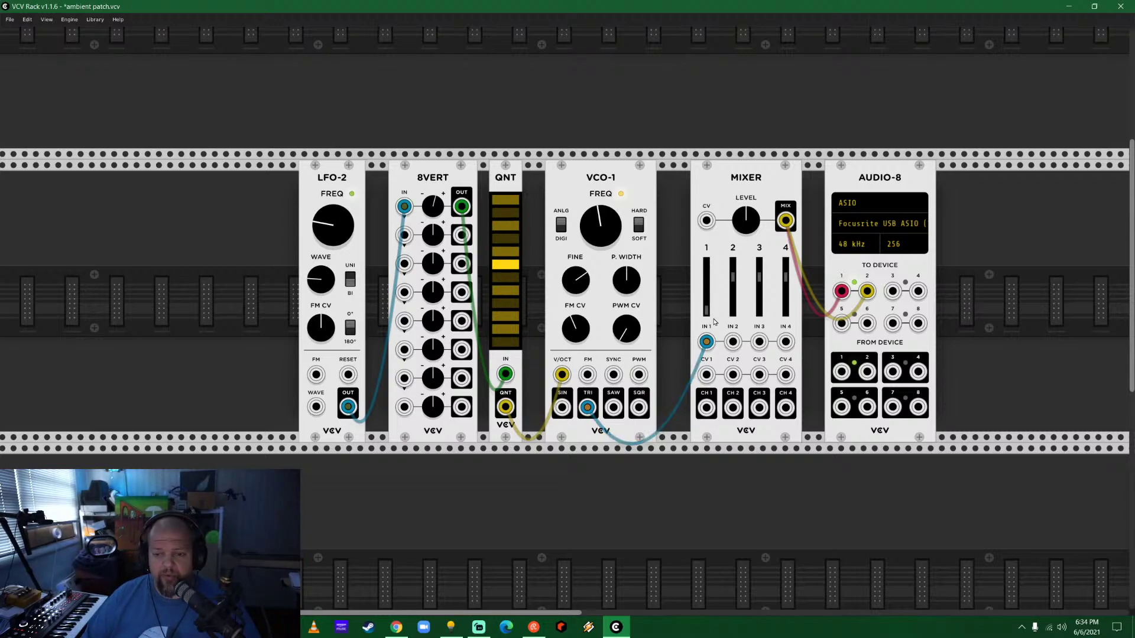
left_click_drag(706, 310, 706, 294)
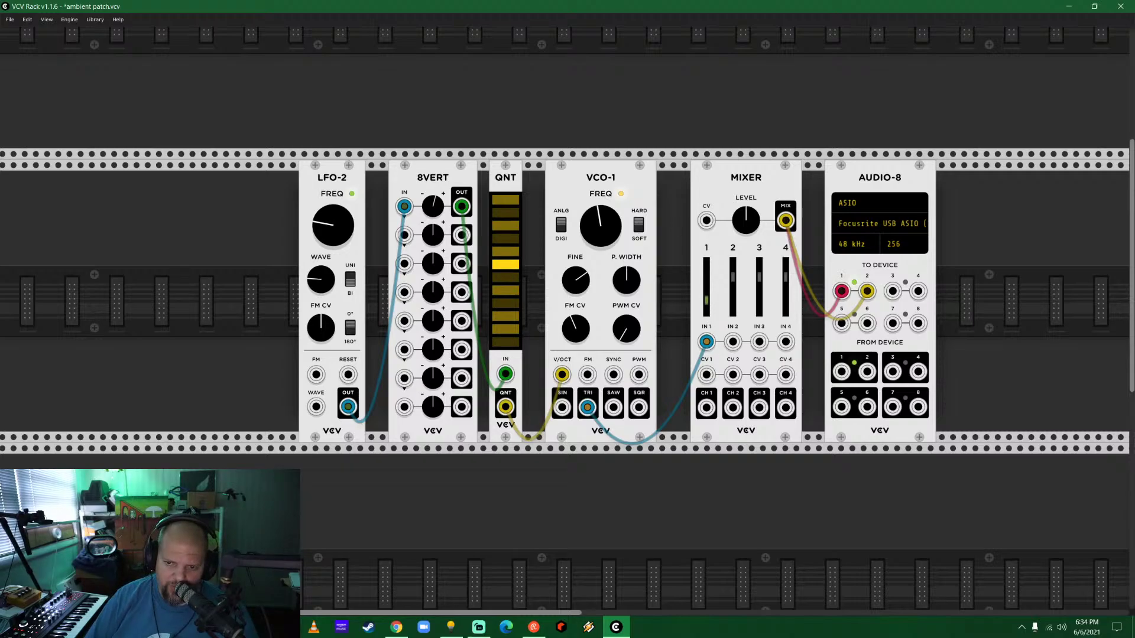
left_click_drag(706, 300, 707, 310)
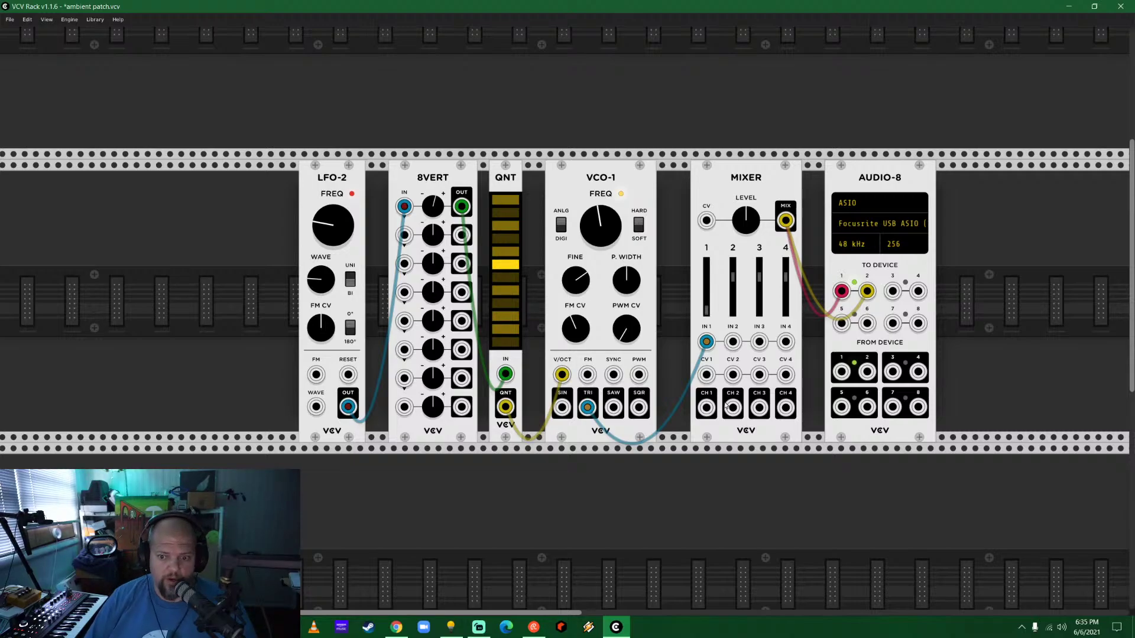
Add a VCA-2 module below VCO-1 and MIXER and an ADSR module farther along the same lower row.
left_click_drag(668, 322, 662, 282)
scroll(662, 282, "down", 3)
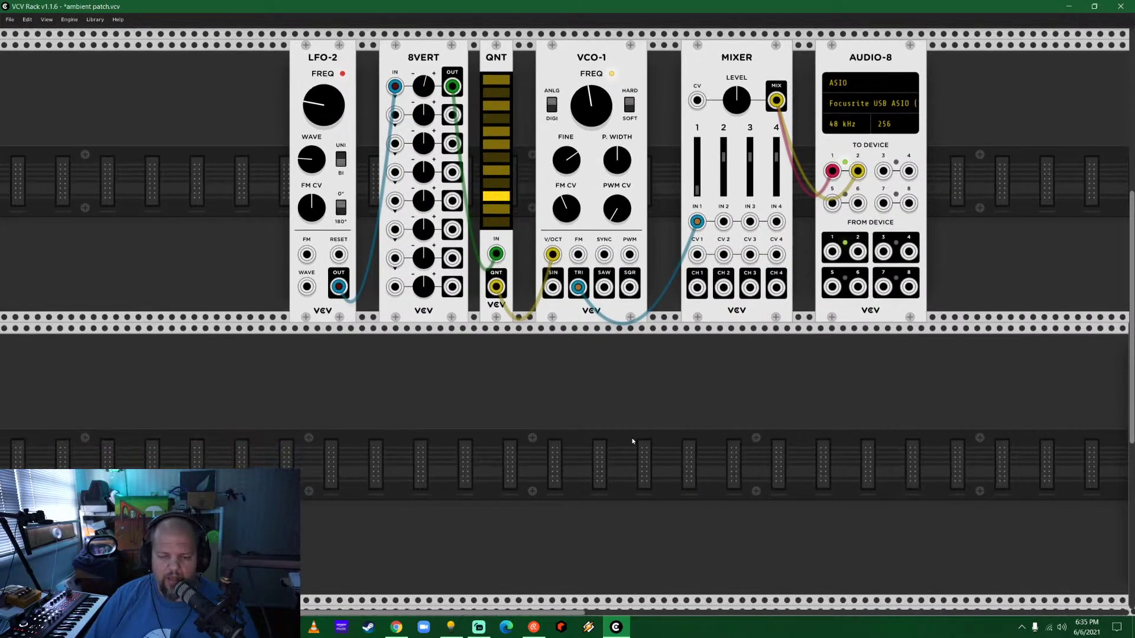
right_click(623, 390)
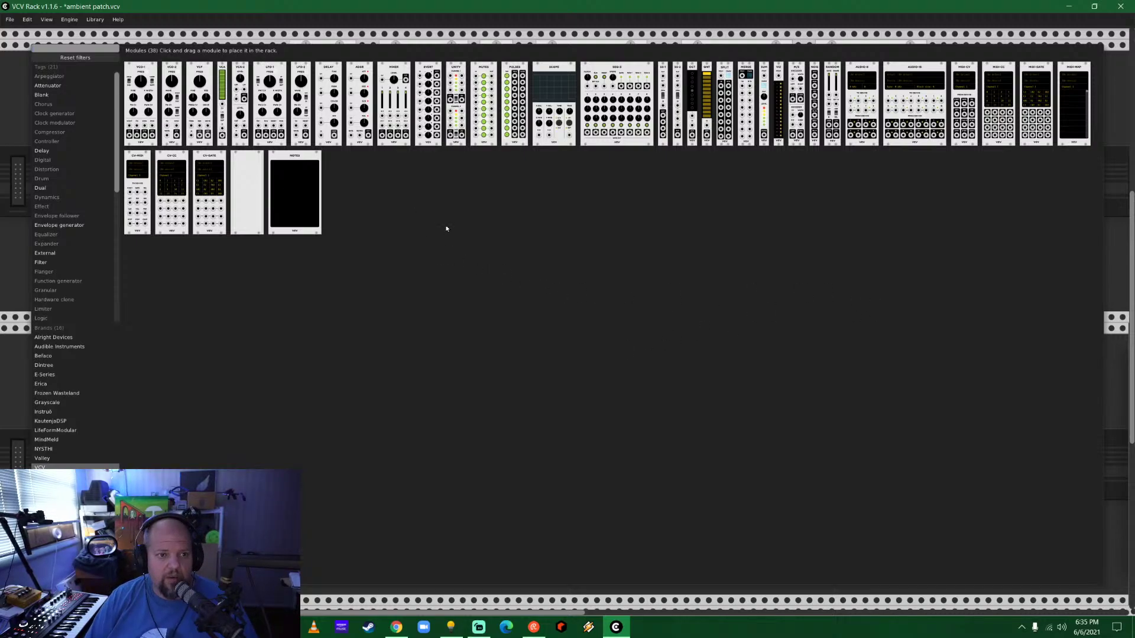
left_click_drag(241, 88, 658, 413)
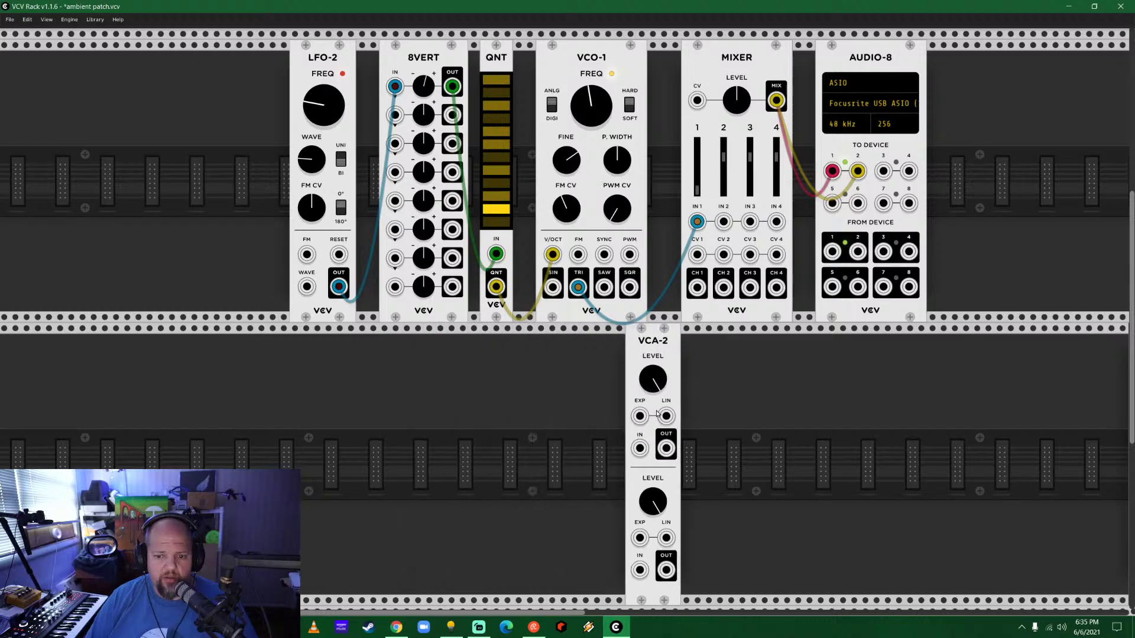
right_click(520, 392)
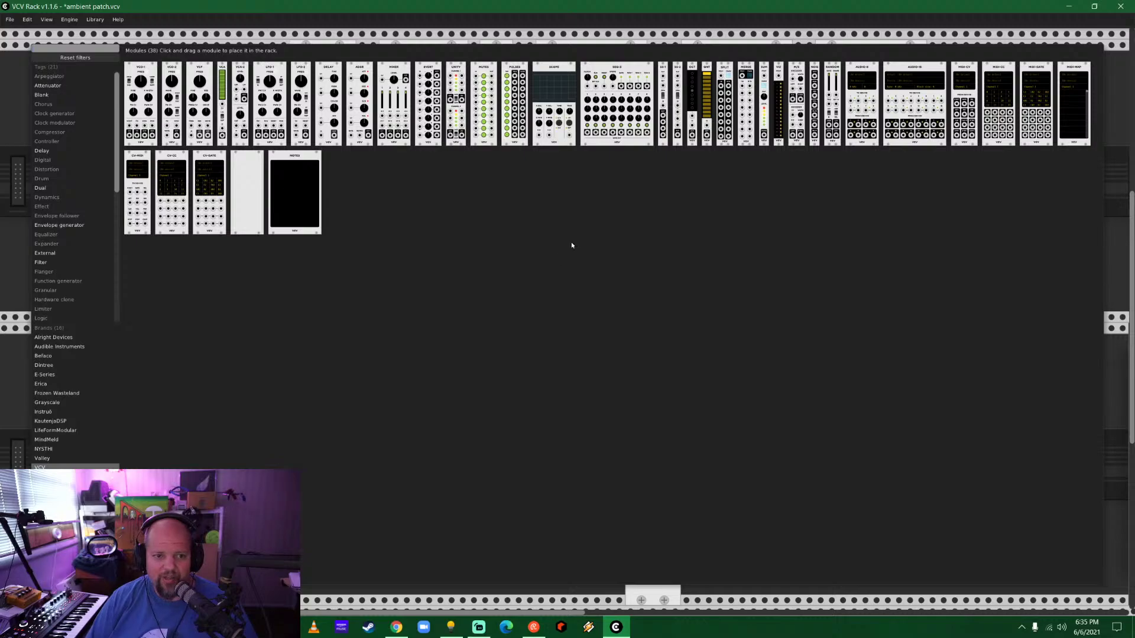
left_click_drag(359, 112, 234, 395)
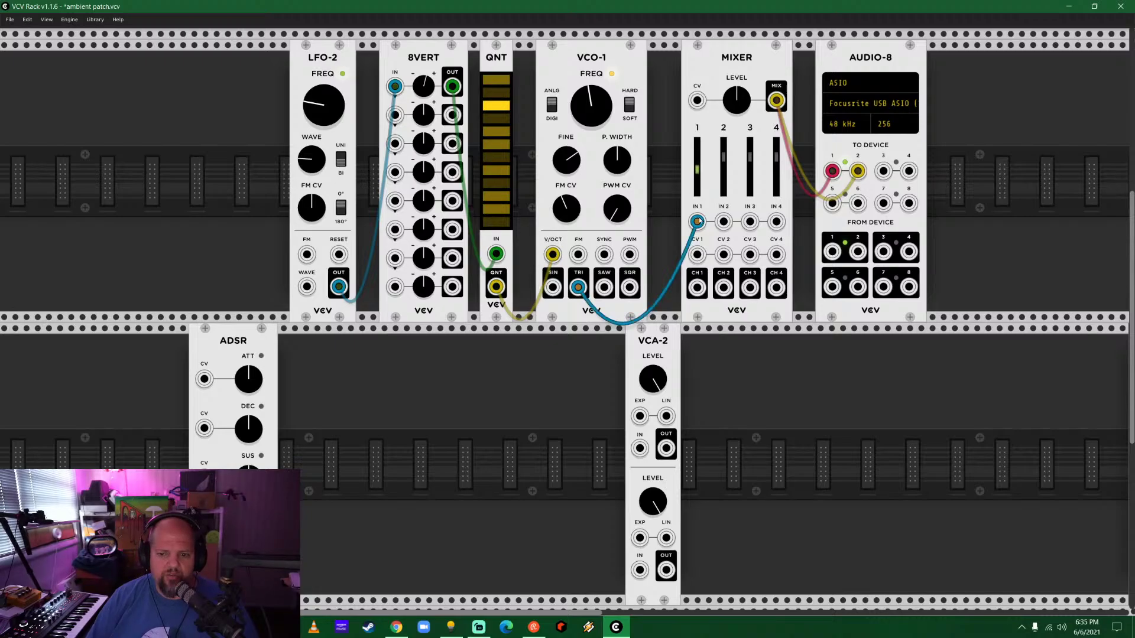
Route VCO-1's TRI output through VCA-2's first channel into MIXER IN 1 and lower that channel's LEVEL.
mouse_move(697, 222)
left_mouse_down()
mouse_move(581, 479)
mouse_move(635, 455)
mouse_move(718, 369)
mouse_move(697, 221)
left_mouse_up()
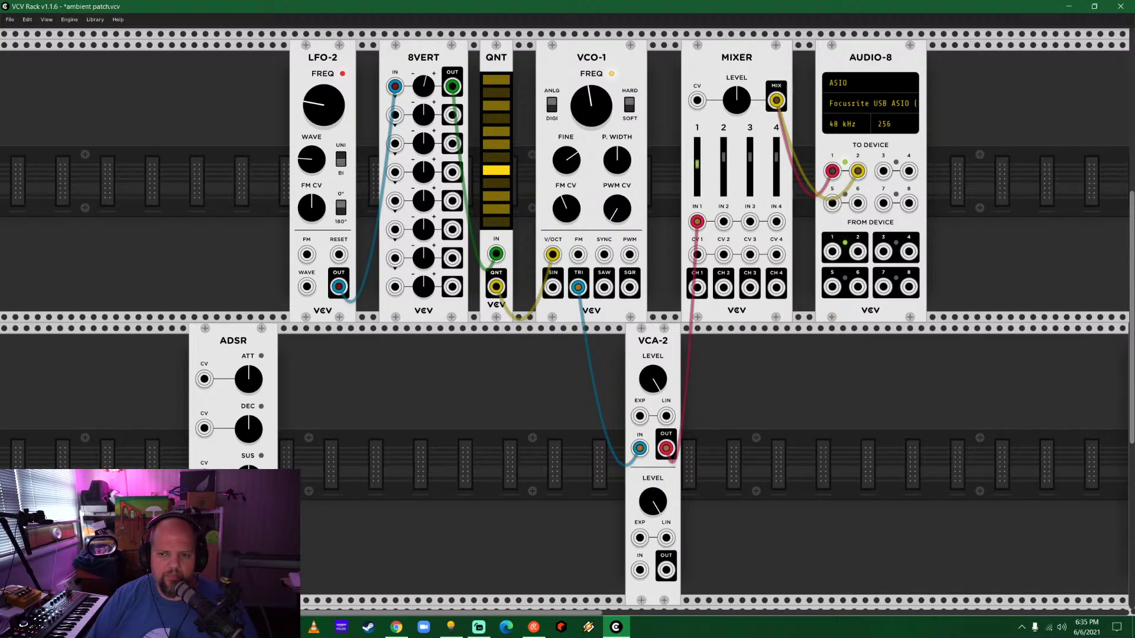
mouse_move(653, 379)
left_mouse_down()
mouse_move(652, 337)
mouse_move(652, 360)
left_mouse_up()
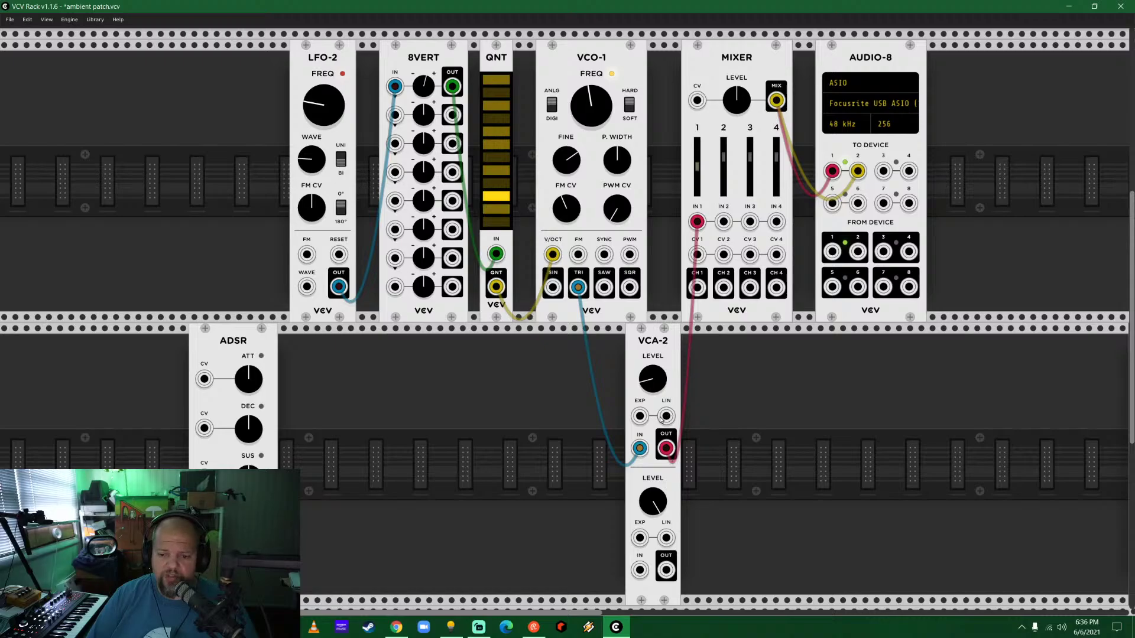
left_click_drag(595, 514, 646, 504)
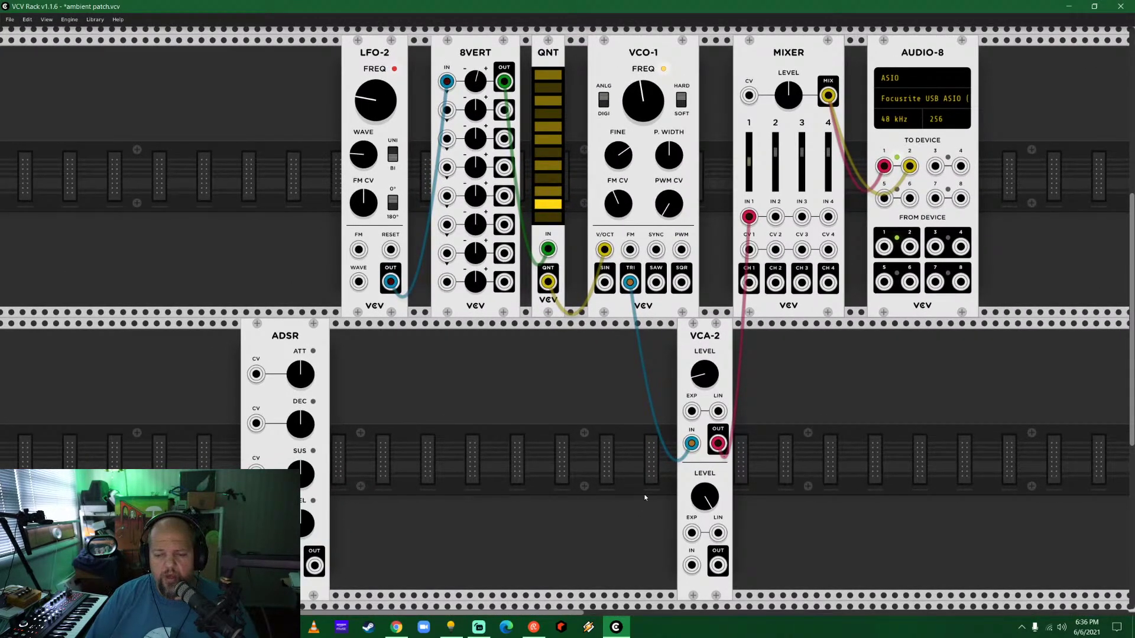
scroll(641, 457, "down", 2)
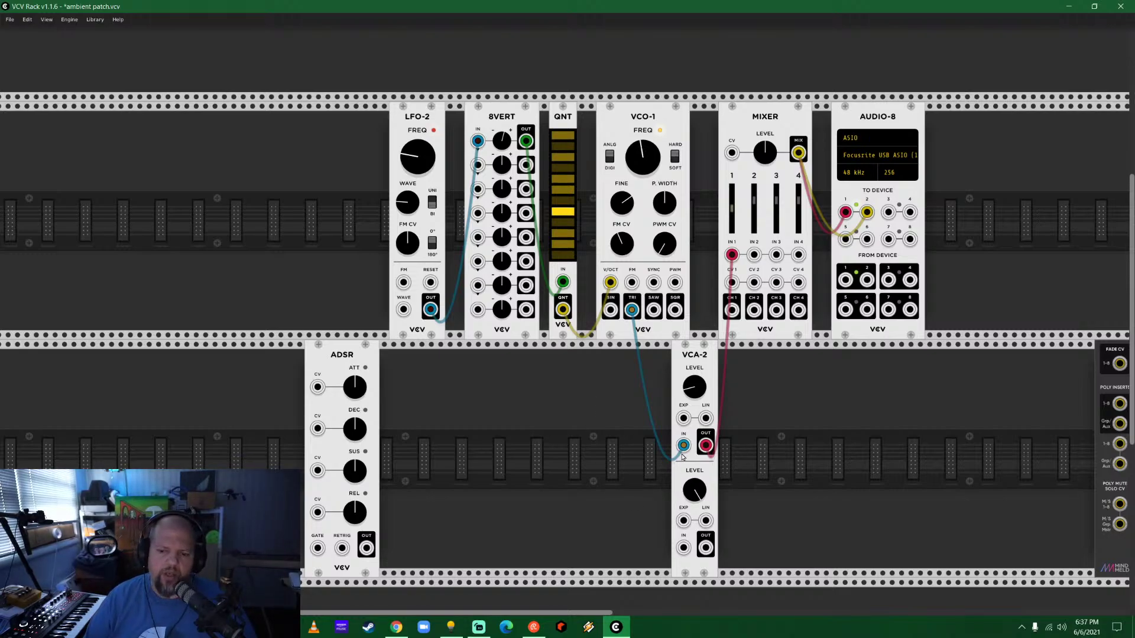
Patch VCO-1's SAW output directly into MIXER IN 1, turn channel 1 down, and delete VCA-2.
left_click_drag(683, 447, 652, 309)
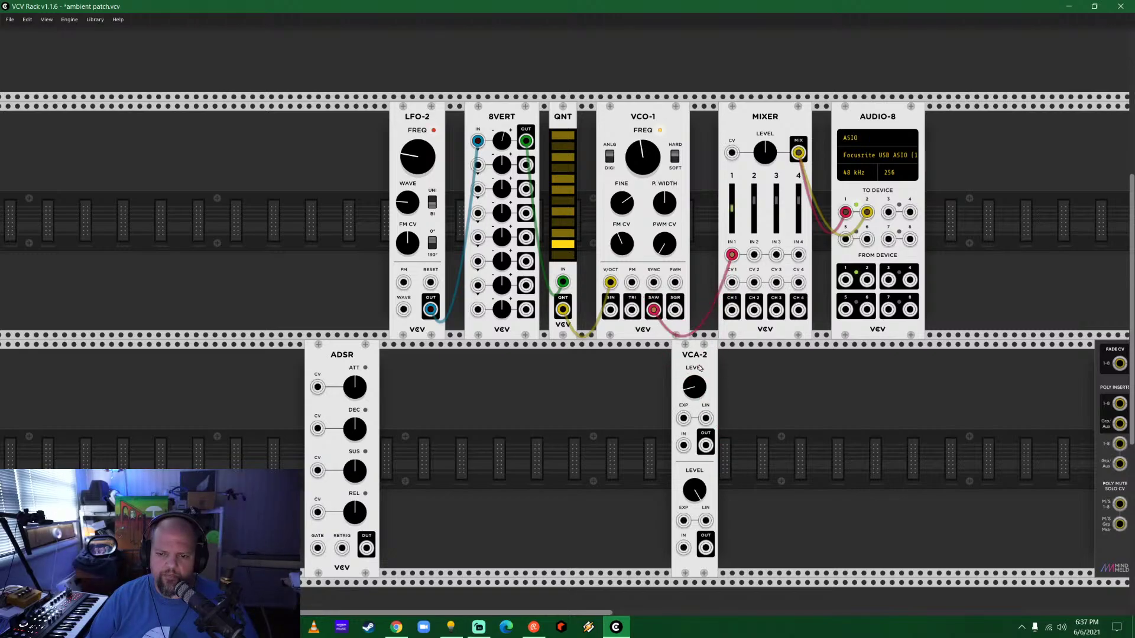
left_click_drag(733, 209, 733, 224)
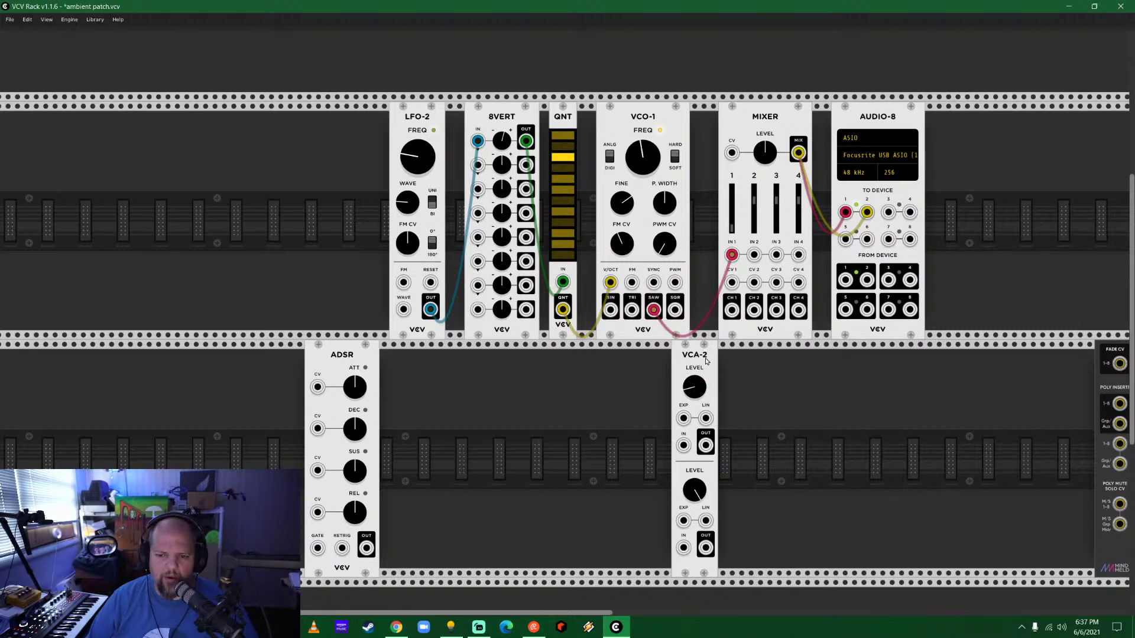
key("Delete")
Add a VCF below VCO-1 and MIXER and route VCO-1's SAW output through its LPF output into MIXER IN 1.
right_click(613, 410)
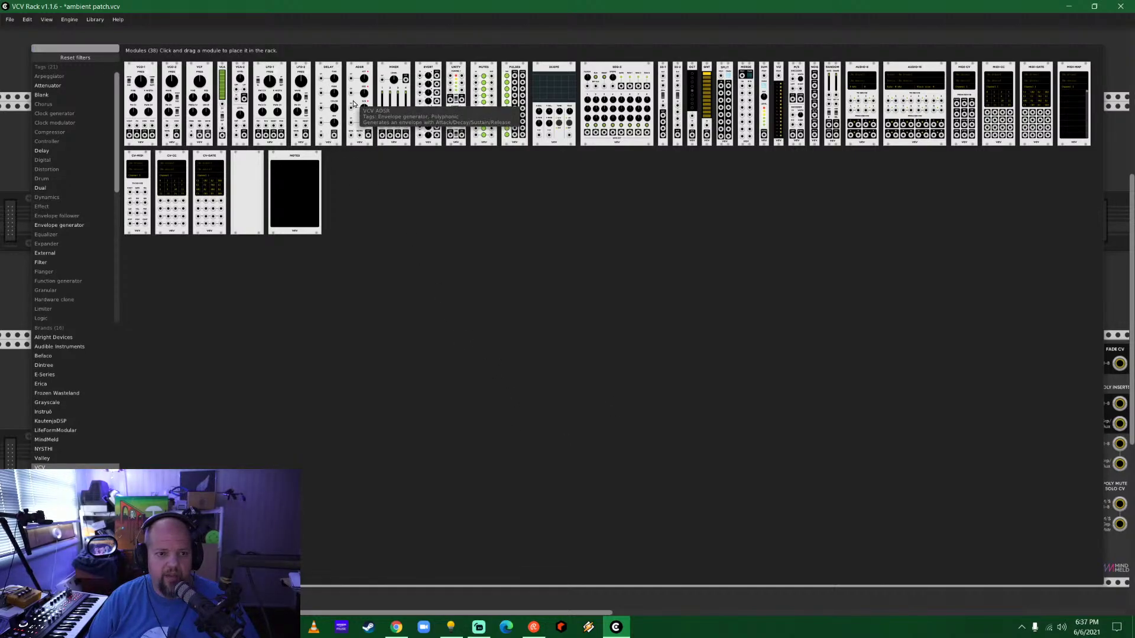
left_click(200, 96)
left_click_drag(241, 142, 748, 381)
mouse_move(731, 254)
left_mouse_down()
mouse_move(618, 588)
mouse_move(684, 548)
mouse_move(732, 254)
left_mouse_up()
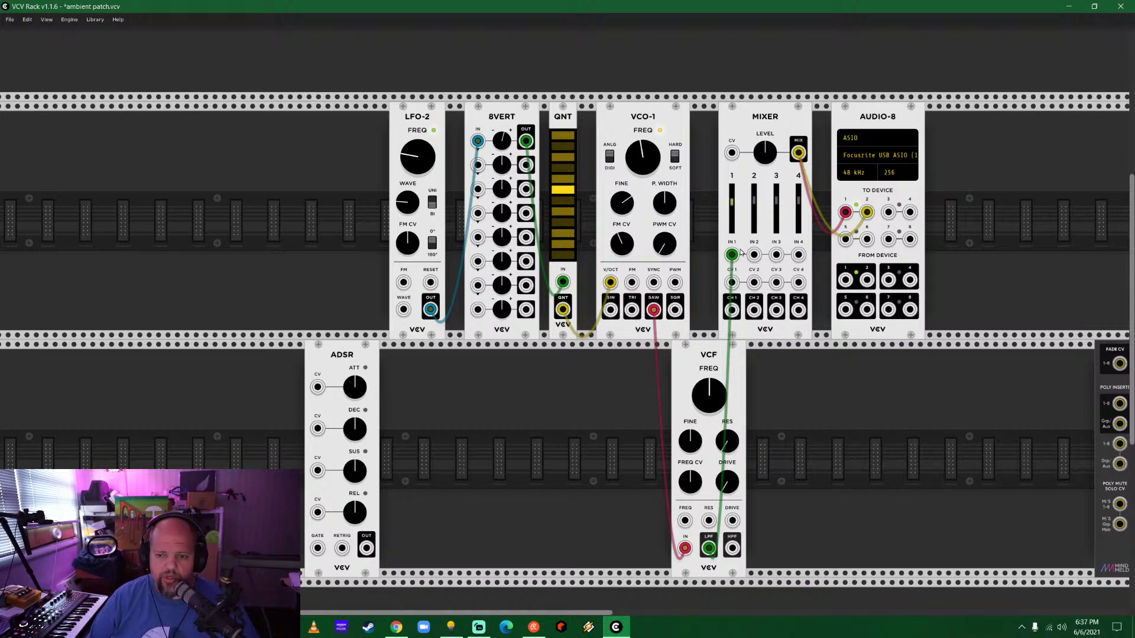
Sweep VCF's FREQ up to maximum and back to its midpoint, lowering MIXER channel 1 slightly.
left_click_drag(715, 409, 715, 354)
left_click_drag(732, 210, 732, 216)
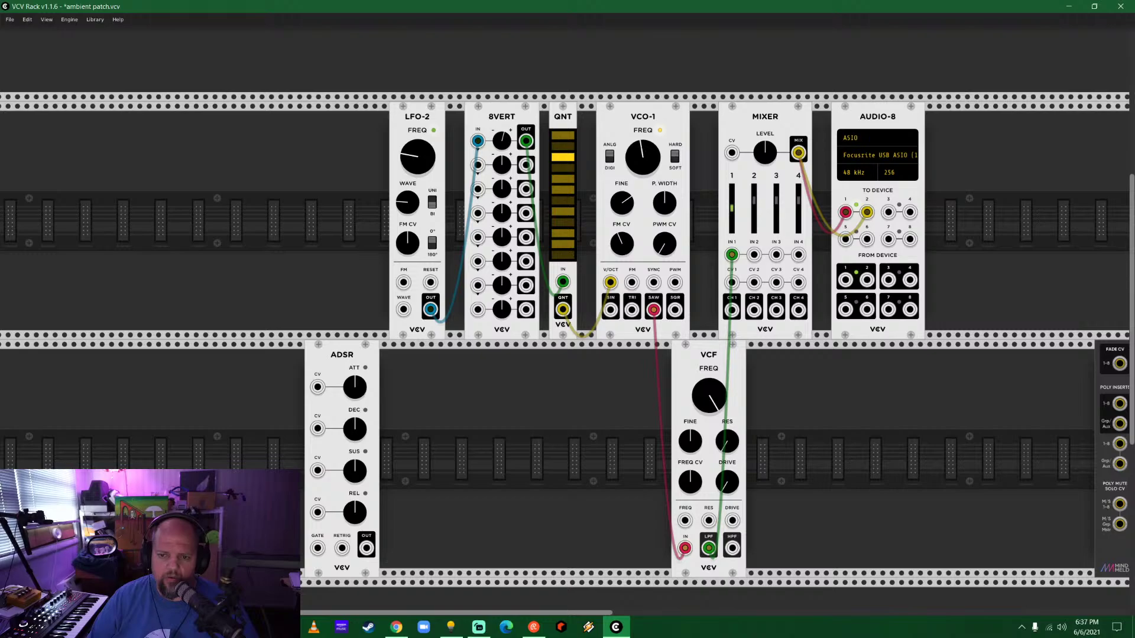
left_click_drag(716, 390, 716, 407)
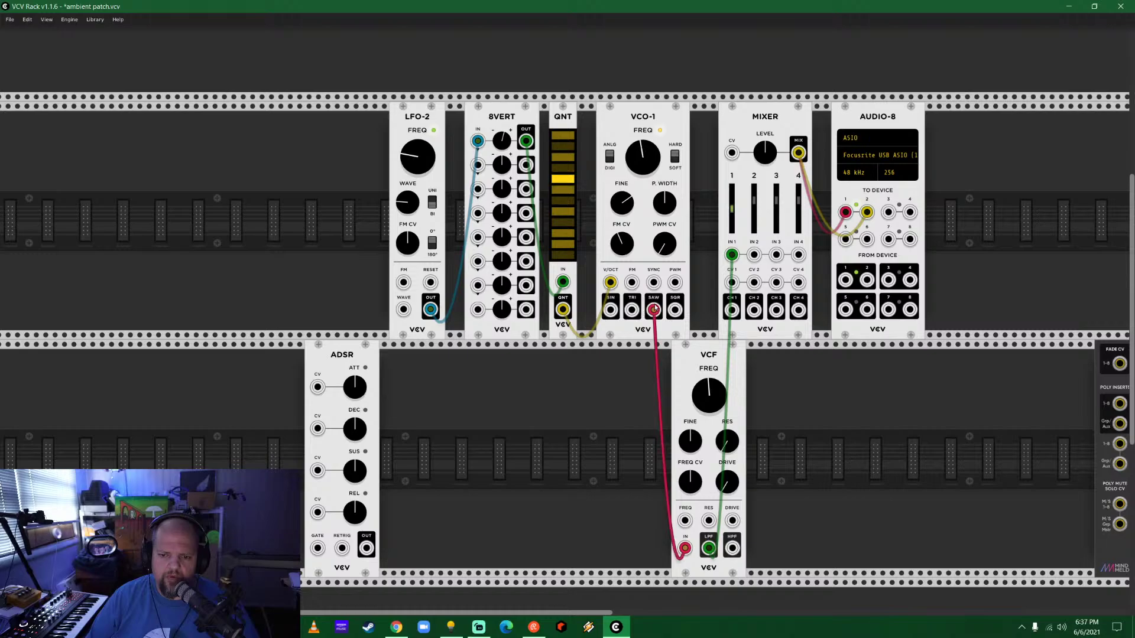
Try VCO-1's SIN output into VCF with FREQ lowered, restore the SAW connection, and set FREQ slightly below its midpoint.
left_click_drag(653, 309, 611, 311)
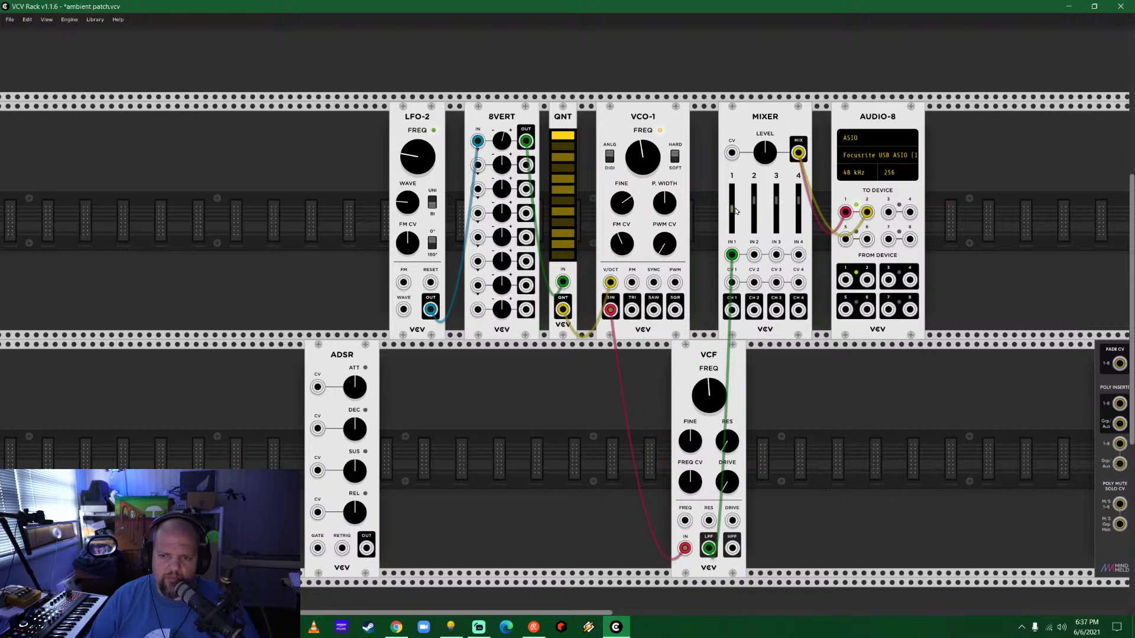
mouse_move(709, 395)
left_mouse_down()
mouse_move(709, 378)
mouse_move(709, 409)
left_mouse_up()
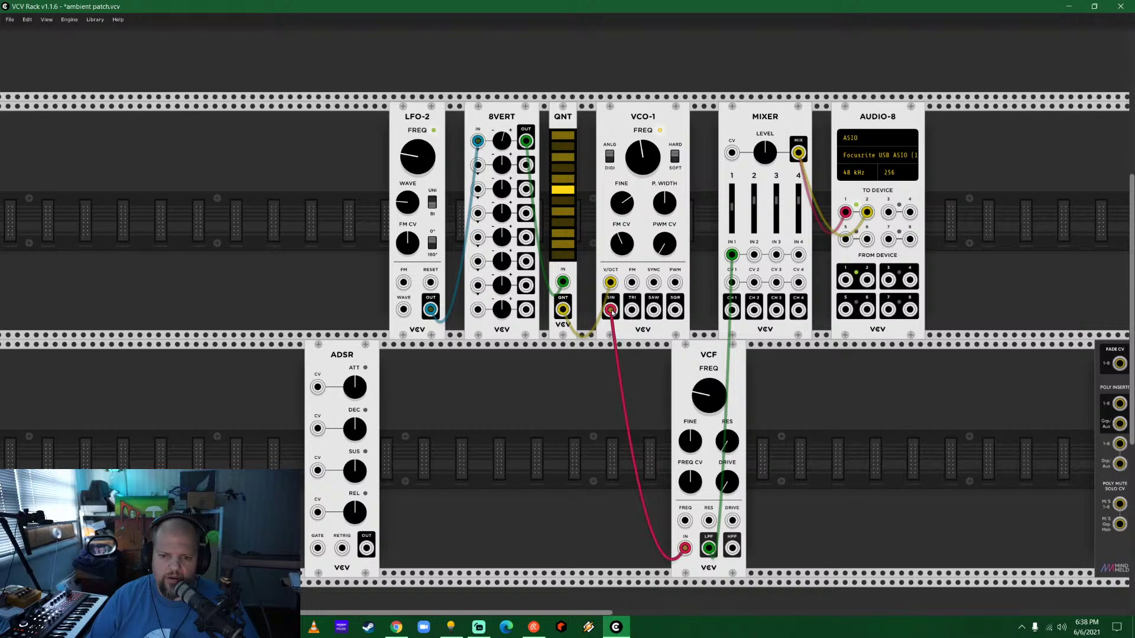
left_click_drag(609, 310, 653, 309)
mouse_move(708, 395)
left_mouse_down()
mouse_move(709, 363)
mouse_move(705, 404)
left_mouse_up()
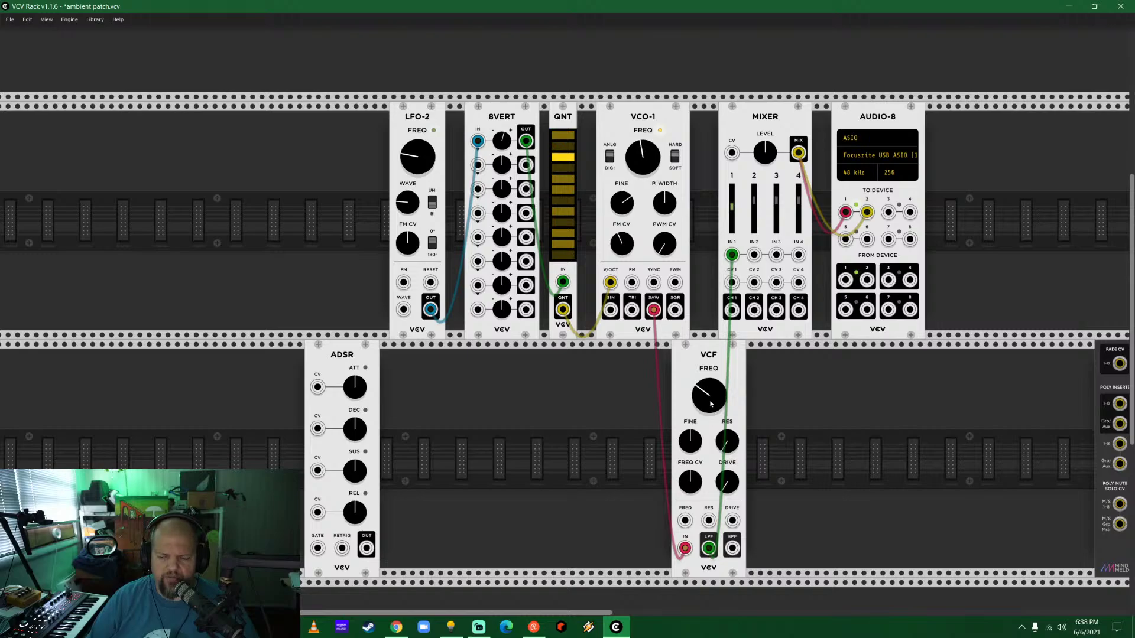
left_click_drag(708, 395, 708, 369)
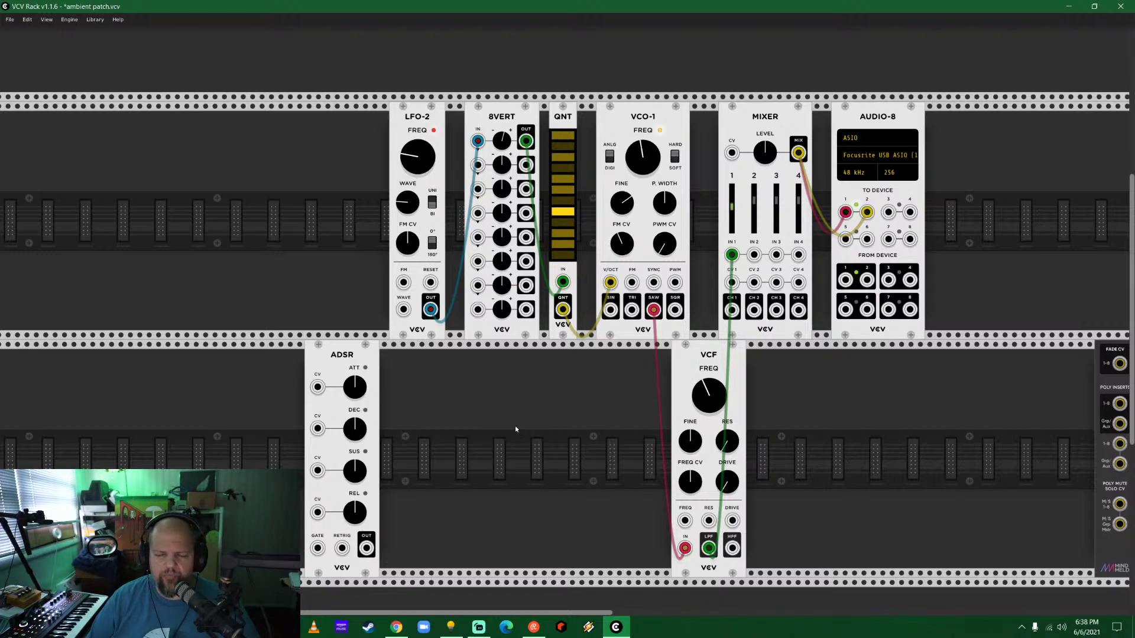
Add a PULSES module between ADSR and VCF, test its first TAP, and move it closer to VCF.
right_click(528, 382)
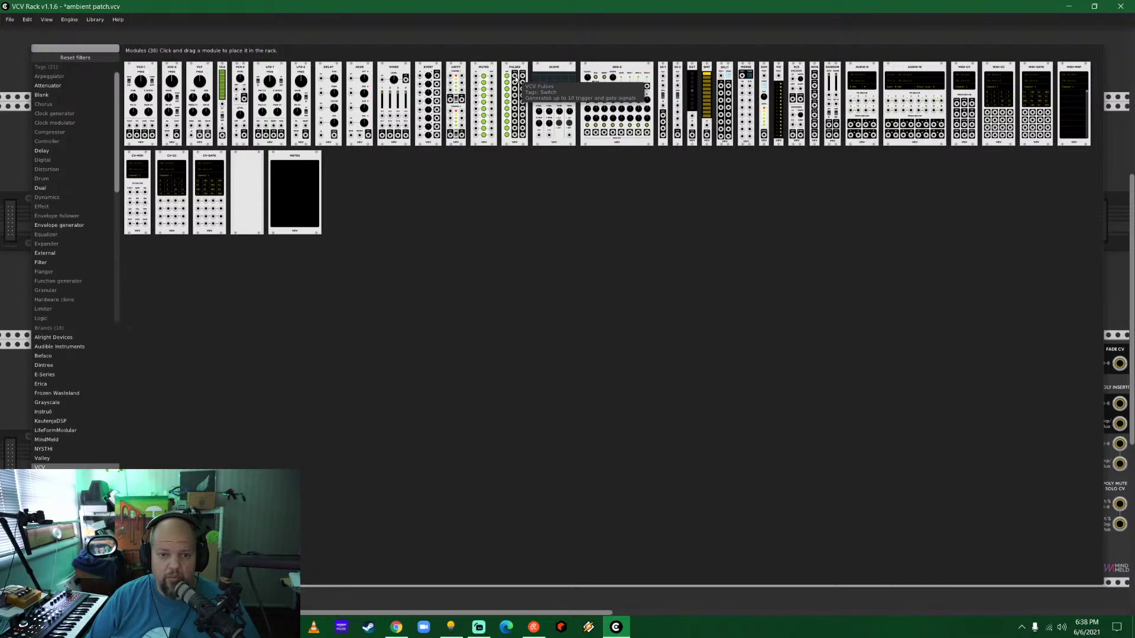
left_click_drag(515, 76, 491, 461)
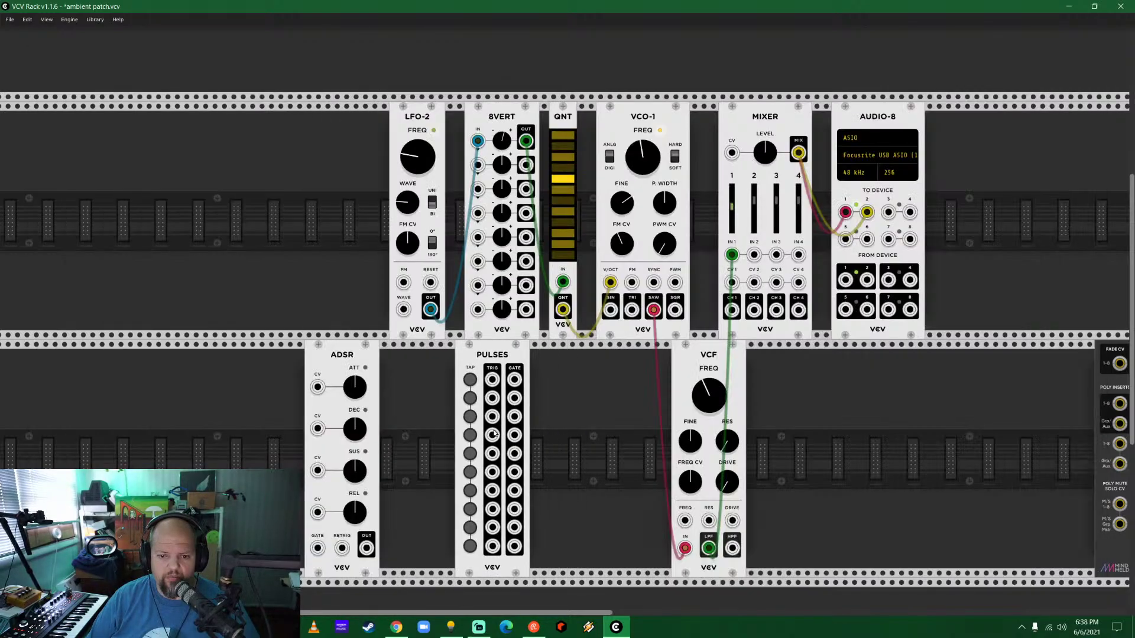
left_click(470, 381)
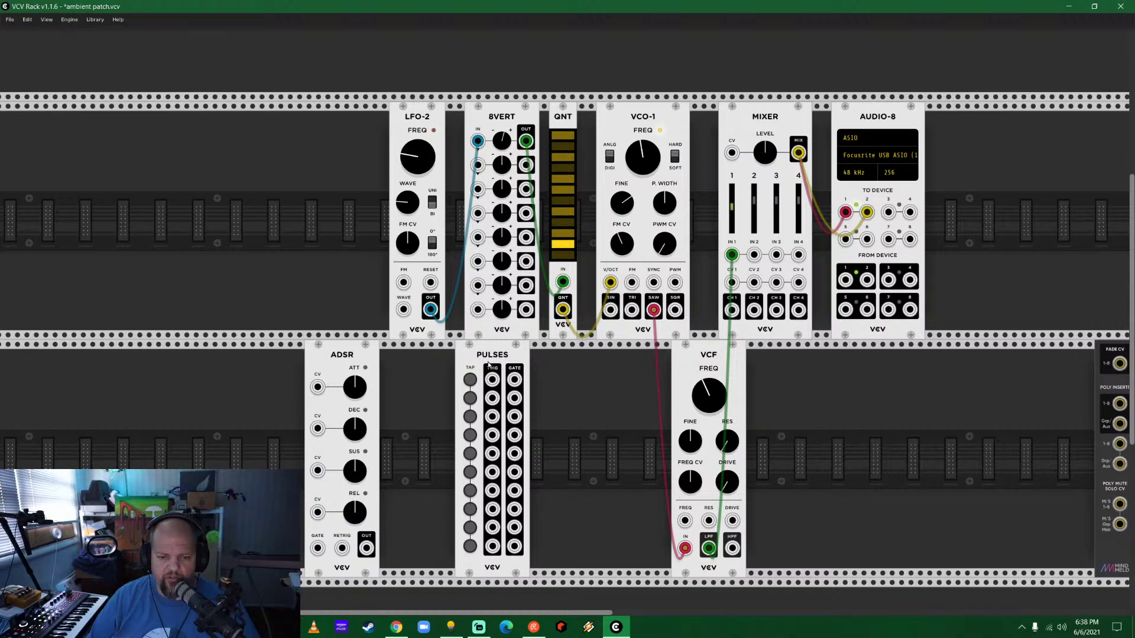
left_click_drag(488, 364, 535, 364)
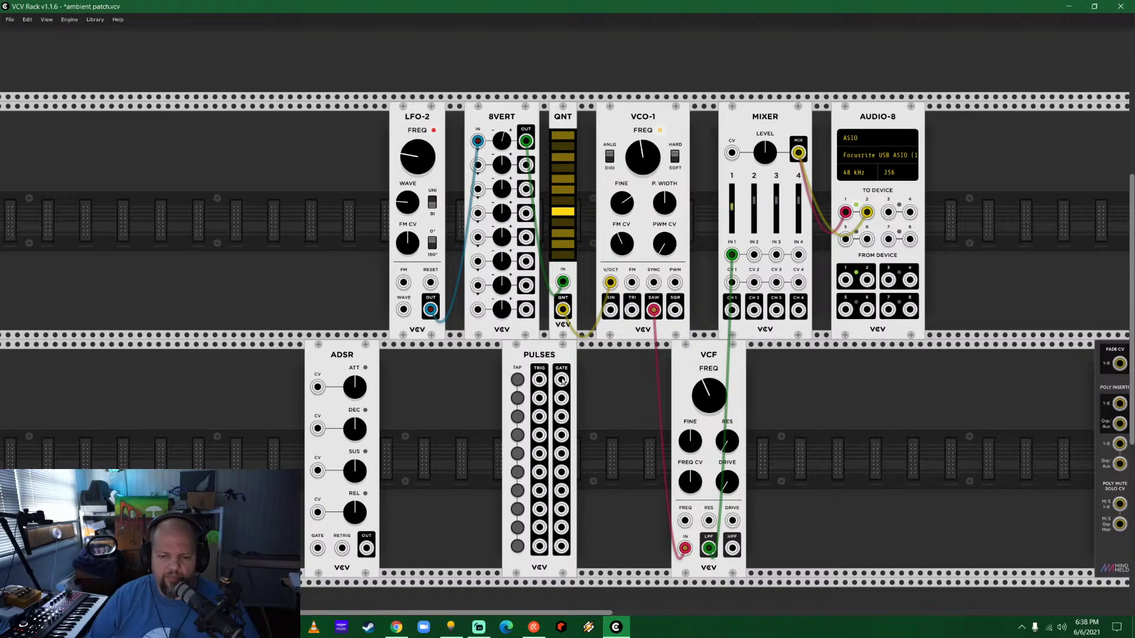
Patch PULSES' first GATE output into VCF's FREQ input, raise FREQ CV, and fire the first TAP to test it.
left_click_drag(562, 380, 684, 521)
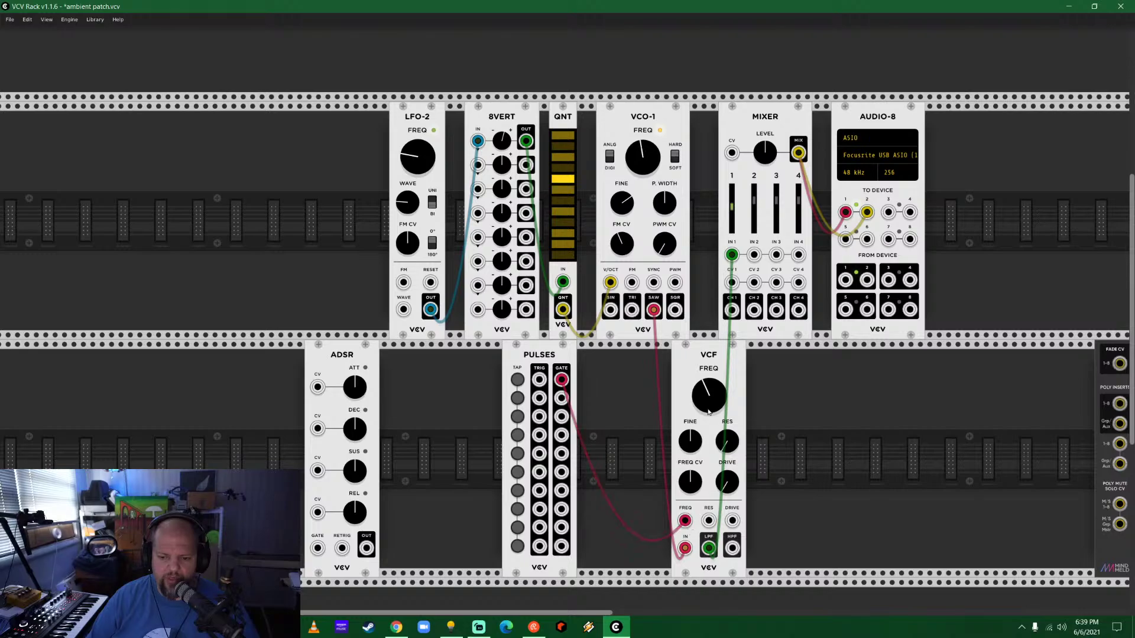
left_click(518, 380)
left_click_drag(690, 491, 691, 469)
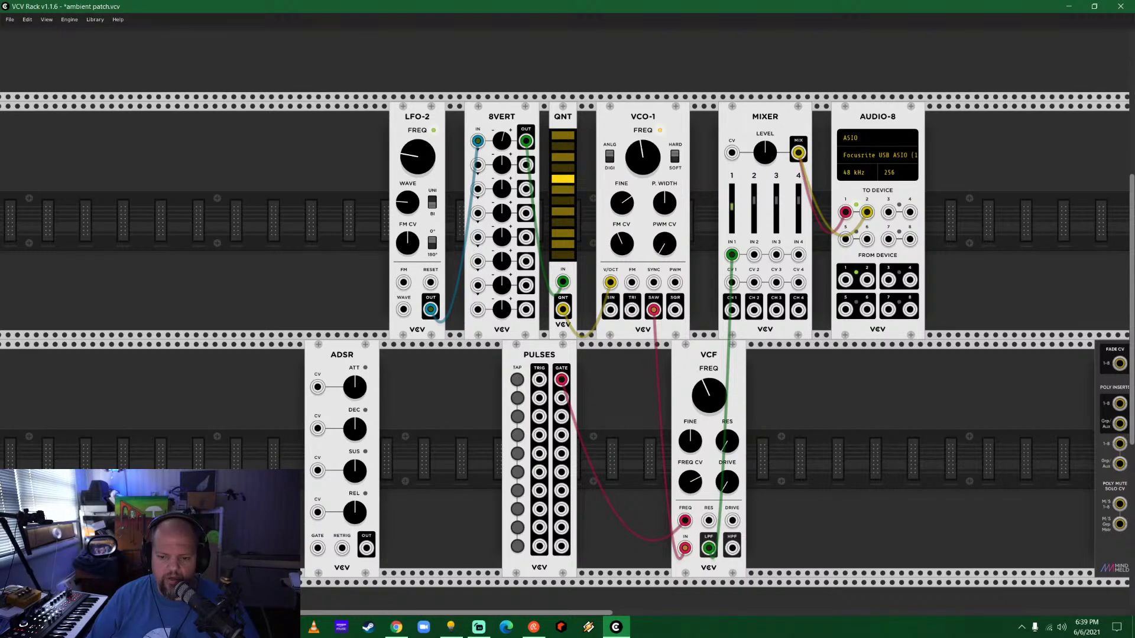
left_click(517, 380)
left_click(517, 380)
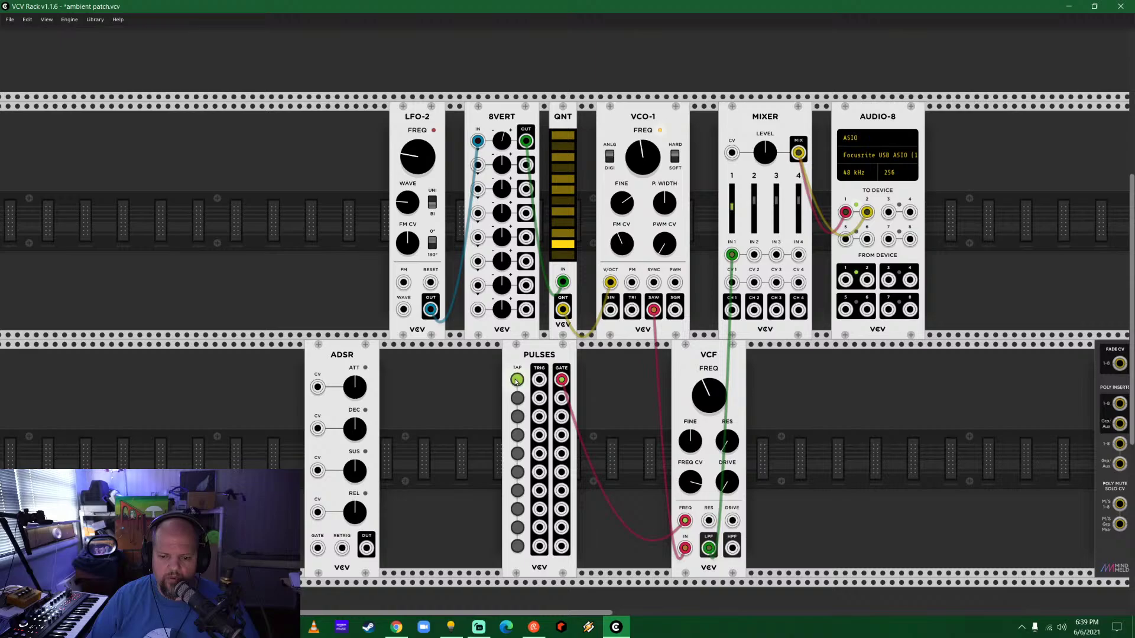
left_click(517, 380)
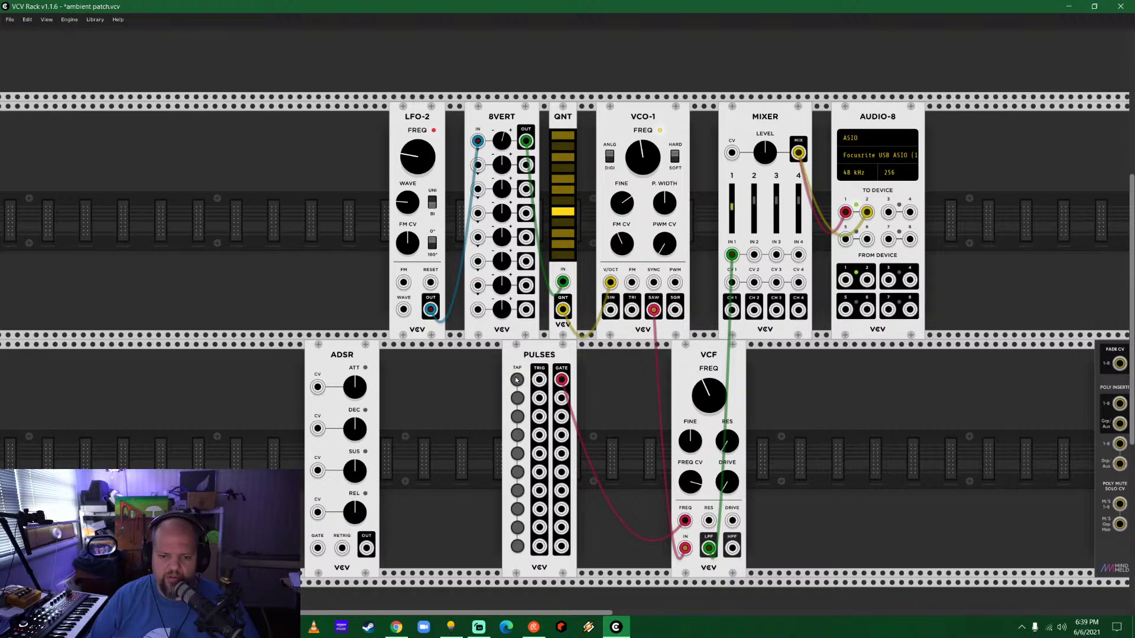
Lower VCF's FREQ, fire PULSES' first TAP again, and move PULSES nearer to VCF.
left_click_drag(709, 395, 709, 420)
left_click(518, 380)
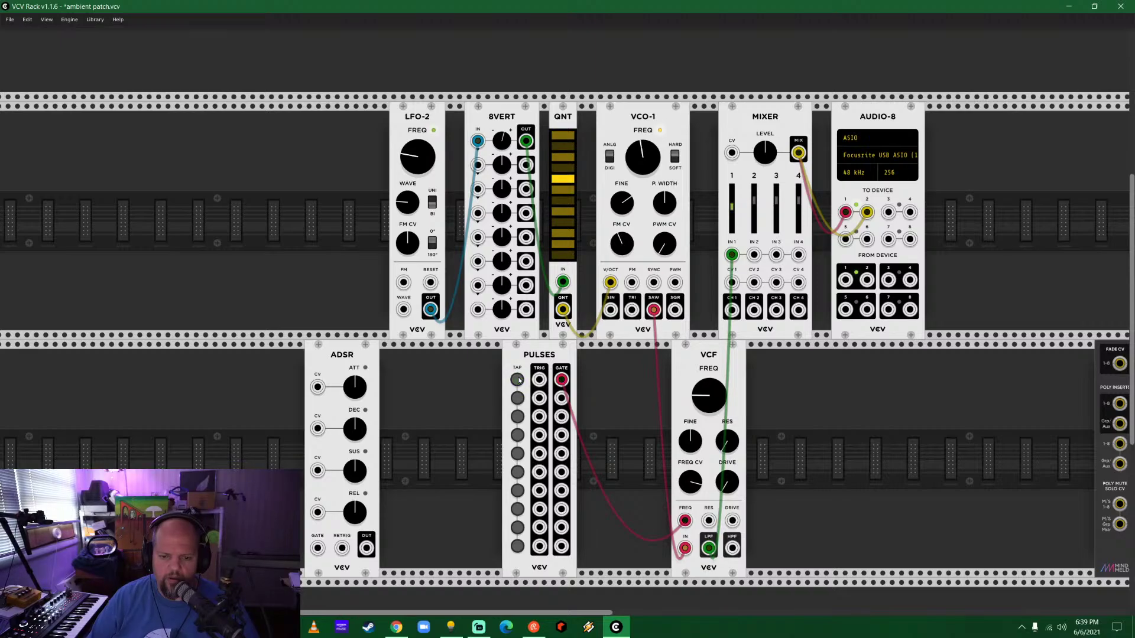
left_click(517, 380)
left_click_drag(514, 499, 550, 498)
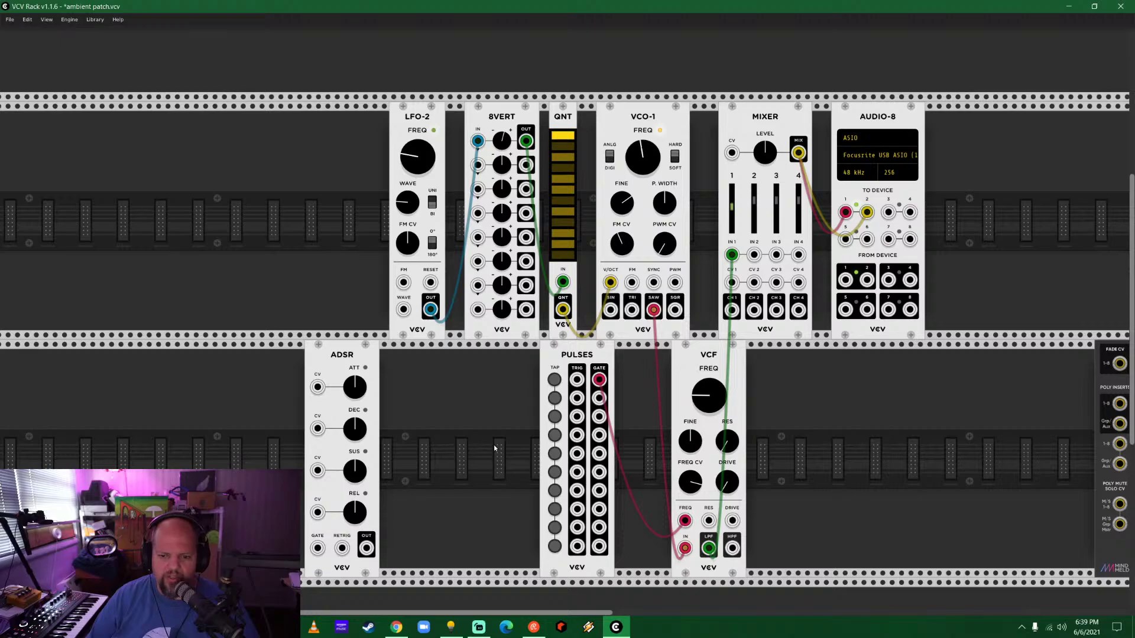
Move the VCF FREQ cable from PULSES' first GATE output to its first TRIG output and fire the first TAP repeatedly.
left_click(553, 381)
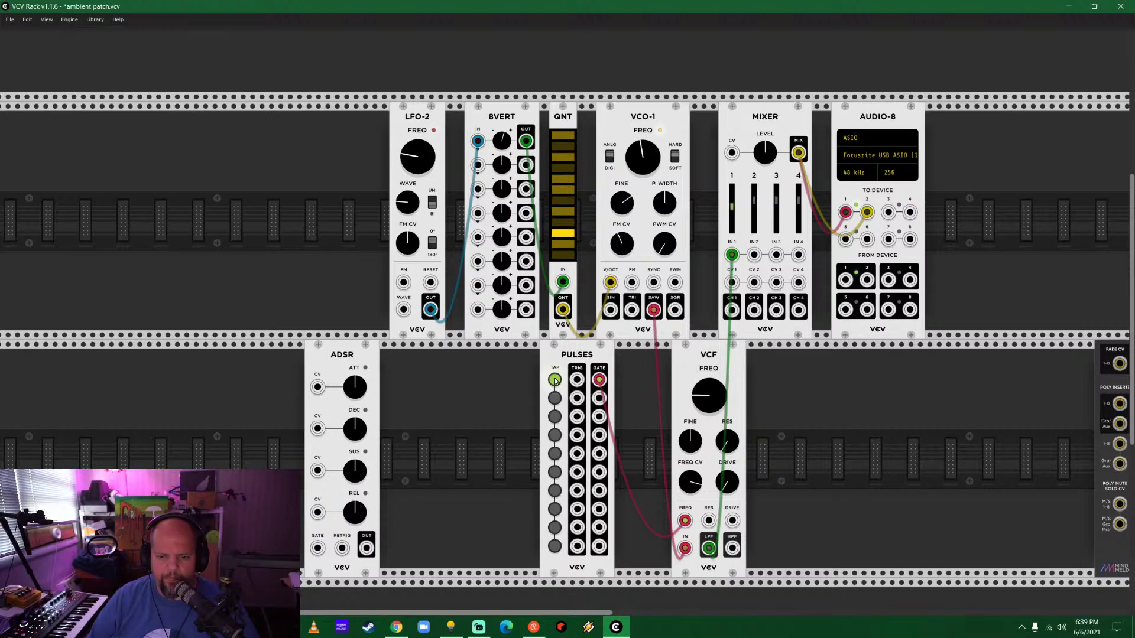
mouse_move(598, 380)
left_mouse_down()
mouse_move(588, 390)
mouse_move(576, 380)
left_mouse_up()
left_click(555, 381)
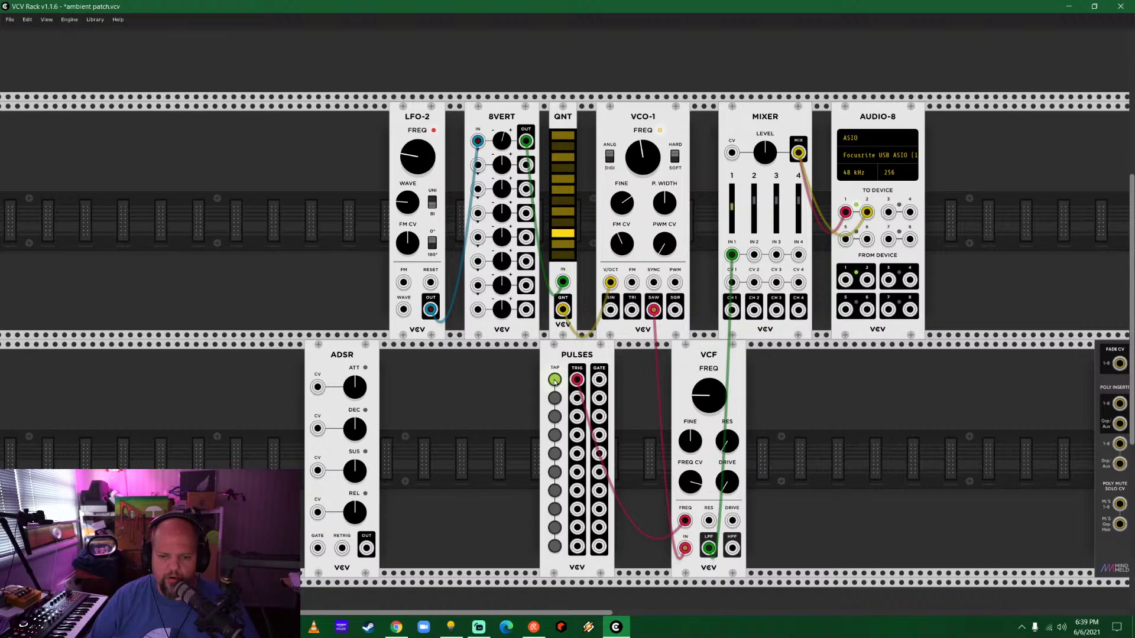
left_click(554, 381)
left_click(554, 380)
left_click(554, 380)
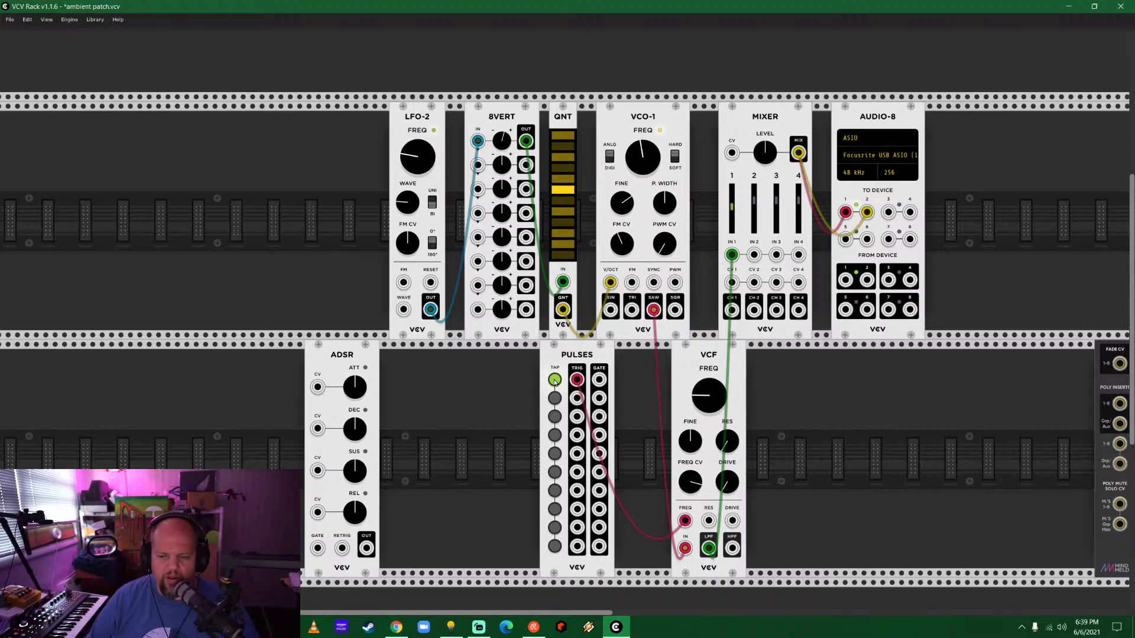
left_click(554, 381)
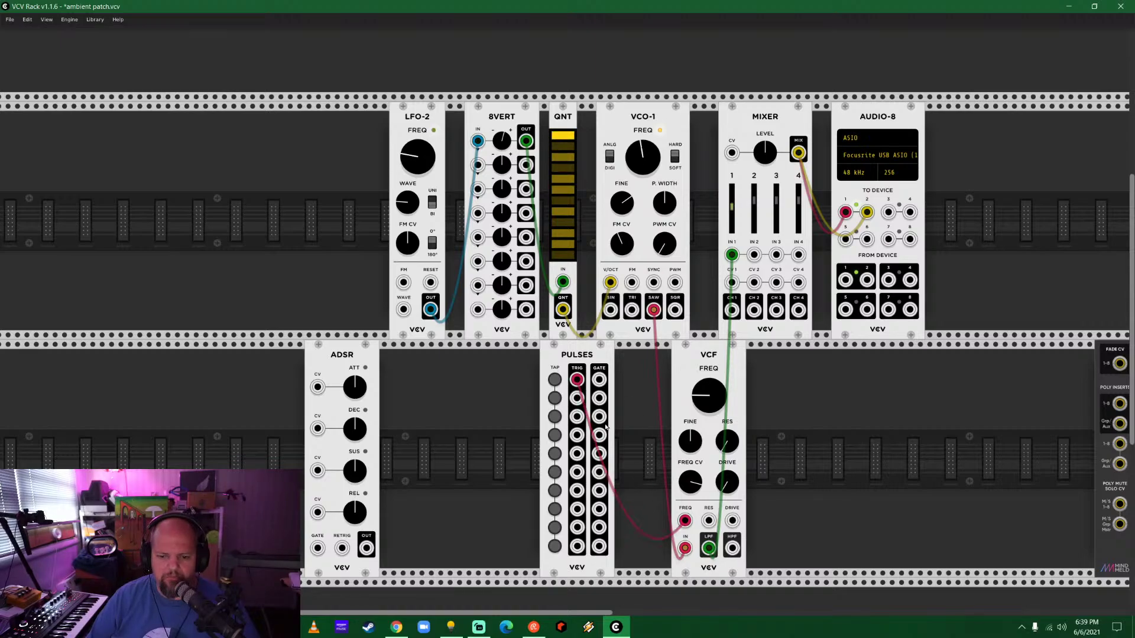
Place ADSR between PULSES and VCF, routing PULSES' first TRIG into ADSR's GATE and ADSR's OUT into VCF's FREQ.
left_click_drag(562, 364, 431, 365)
left_click_drag(342, 362, 596, 361)
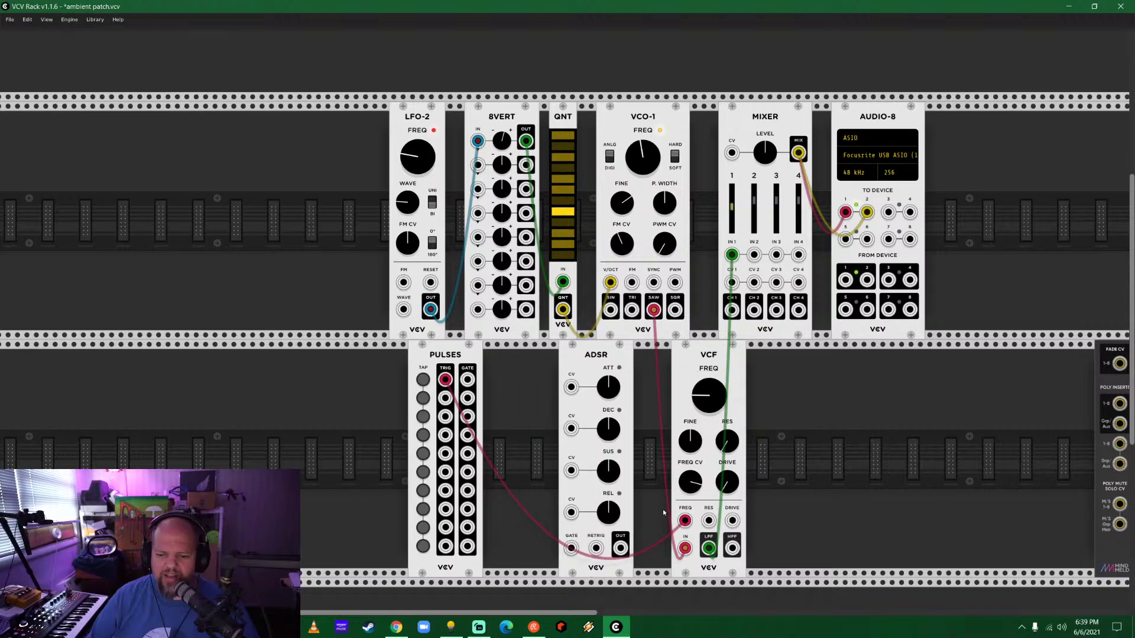
left_click_drag(684, 520, 570, 548)
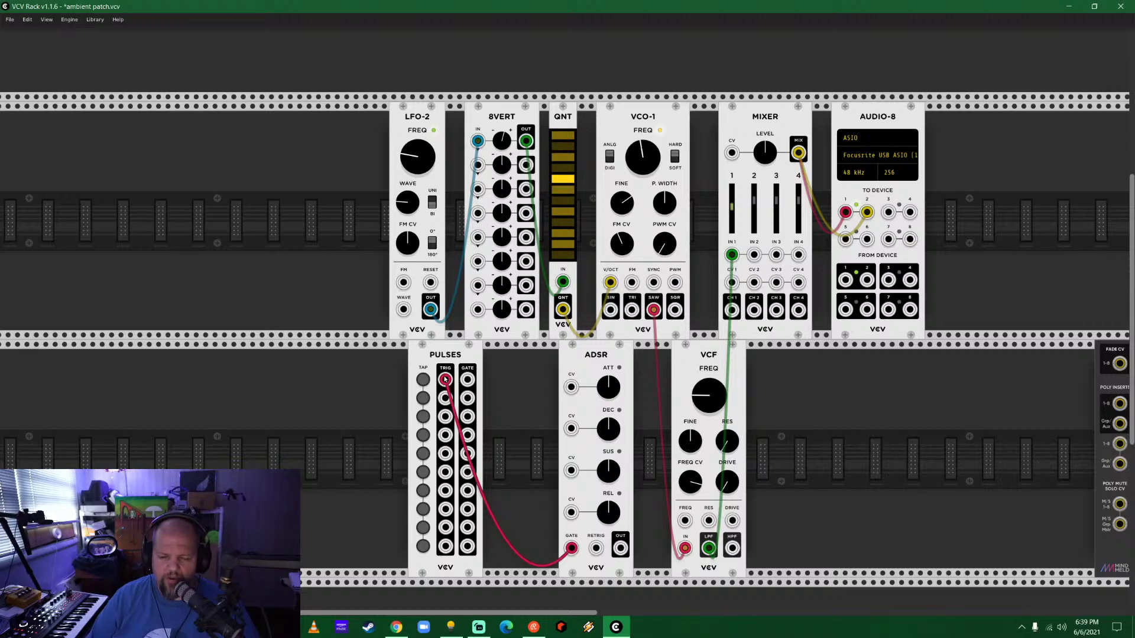
left_click_drag(465, 390, 511, 391)
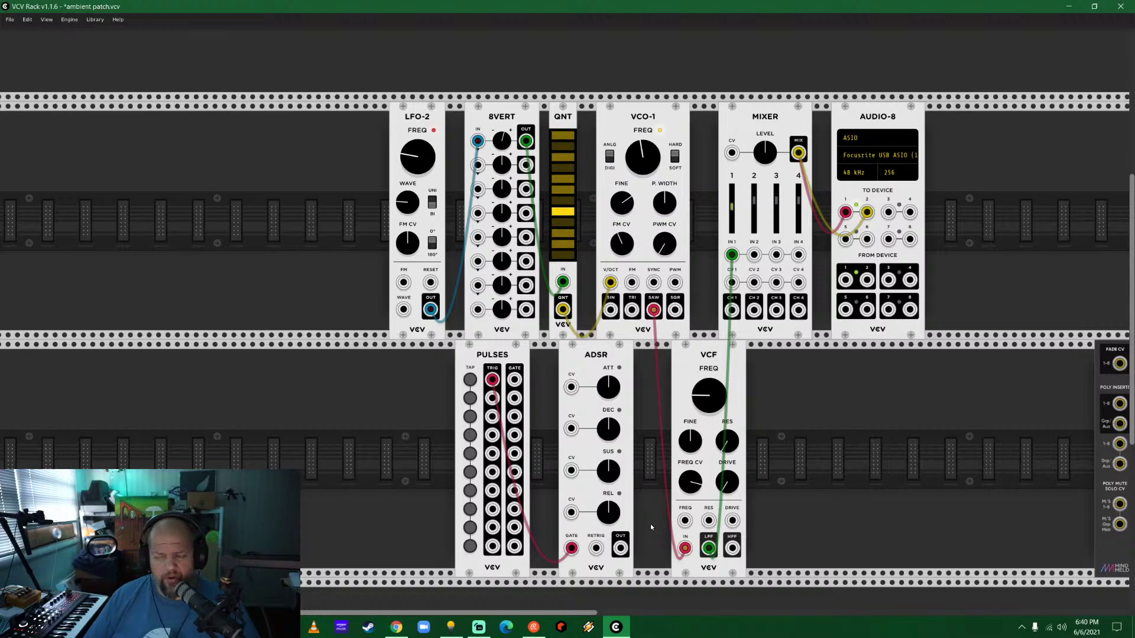
left_click_drag(620, 548, 684, 520)
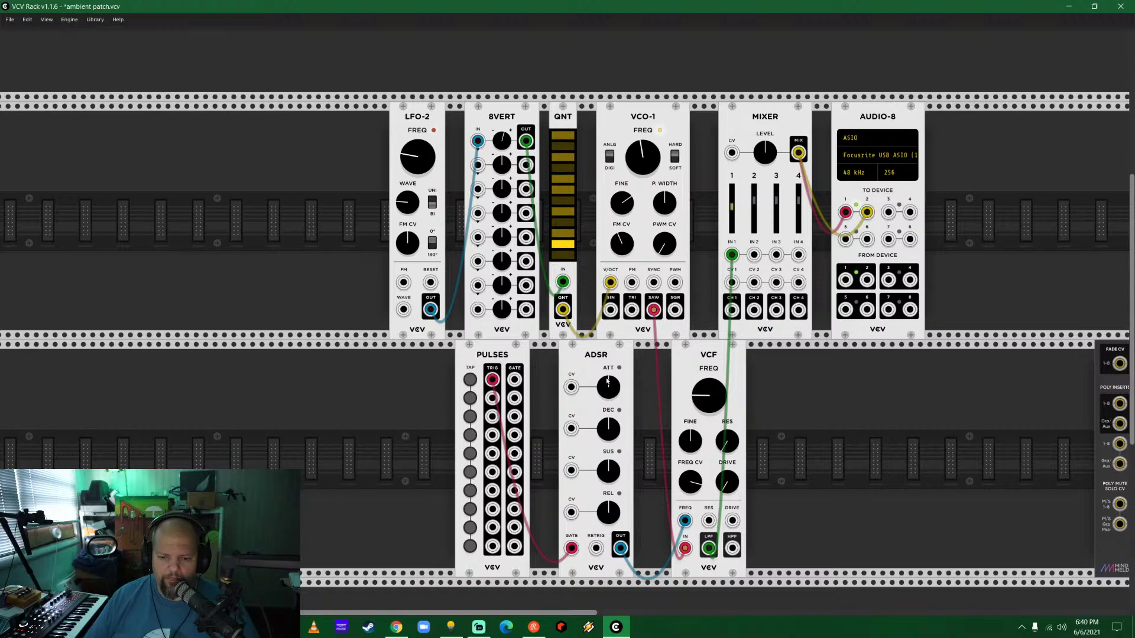
Set ADSR's ATT, SUS and REL to minimum, test the first TAP, and raise DEC above its midpoint.
left_click_drag(606, 381, 607, 369)
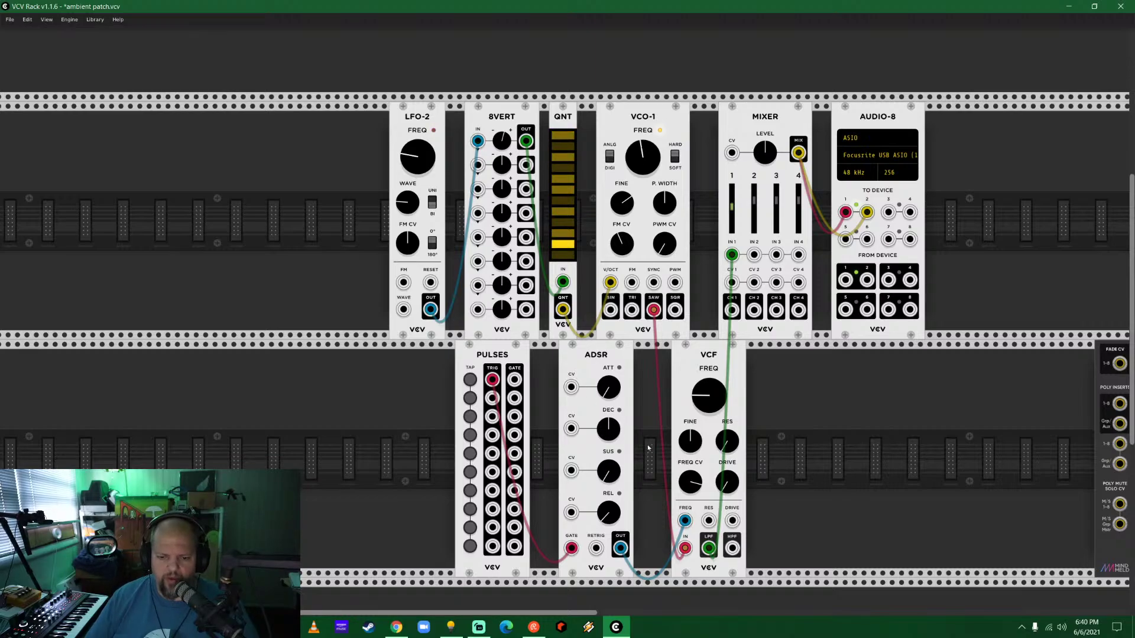
left_click(470, 381)
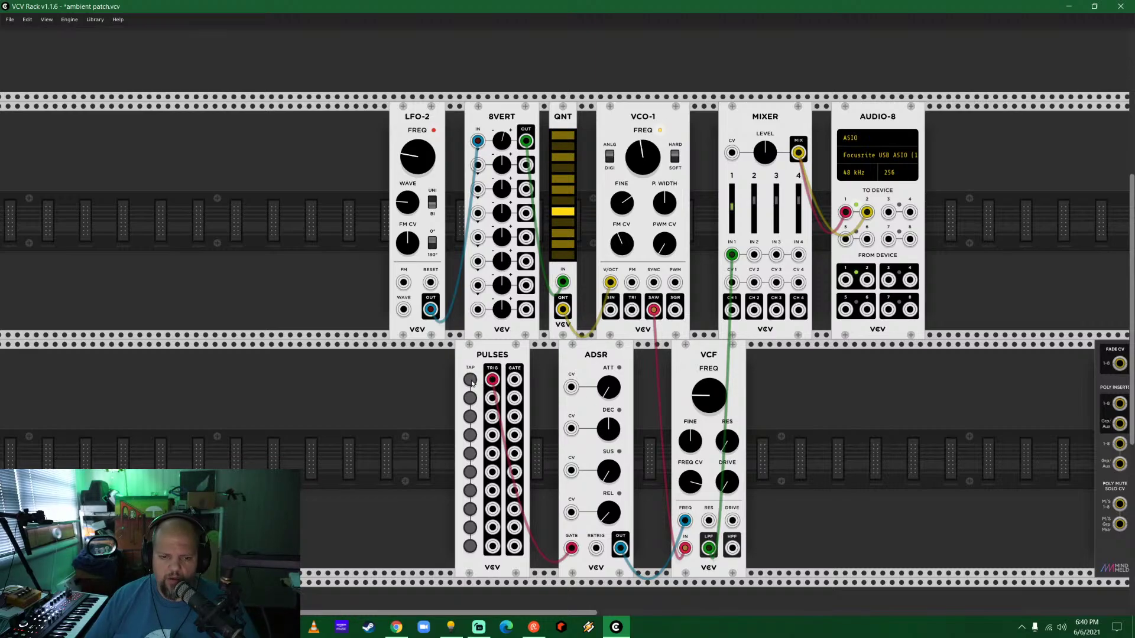
left_click_drag(608, 429, 608, 421)
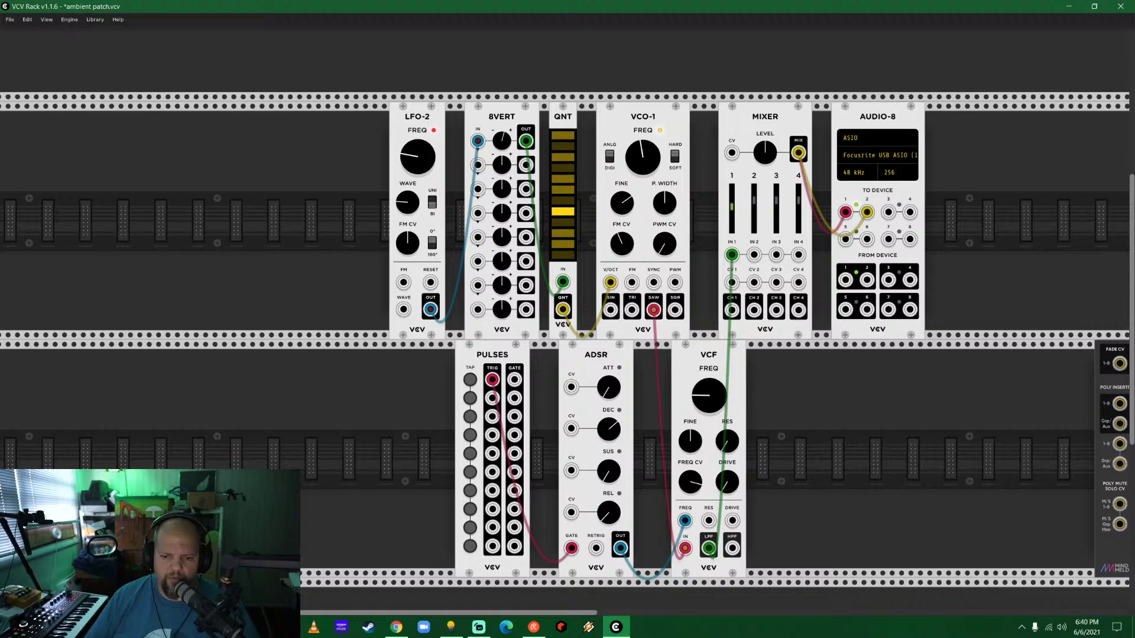
Fire PULSES' first TAP repeatedly while setting ADSR's DEC slightly above its midpoint and REL high.
left_click(471, 382)
left_click(471, 381)
left_click(471, 397)
left_click(471, 392)
left_click(471, 391)
left_click(469, 380)
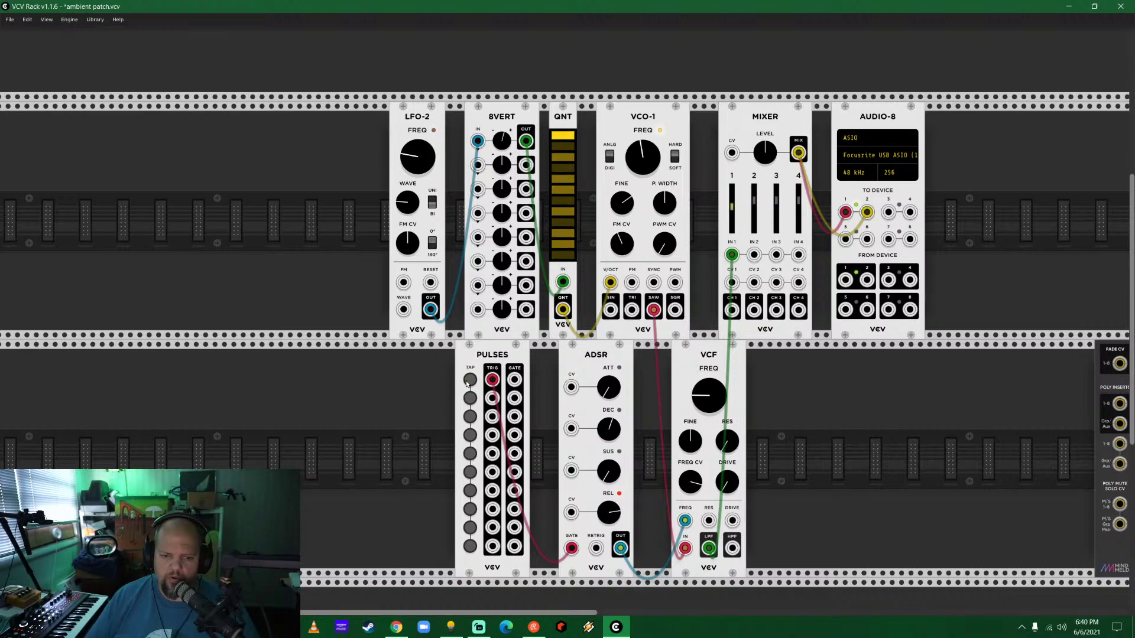
left_click(467, 383)
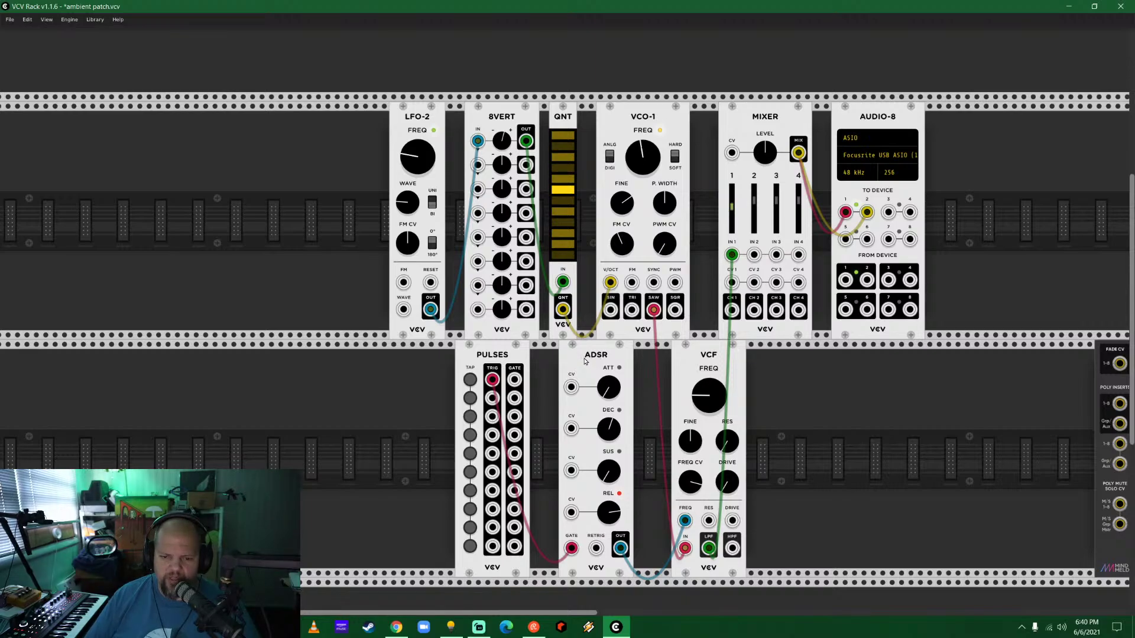
Move ADSR closer to VCF, raise its ATT, and test its GATE input from PULSES' first GATE output instead of TRIG.
left_click_drag(605, 353, 614, 353)
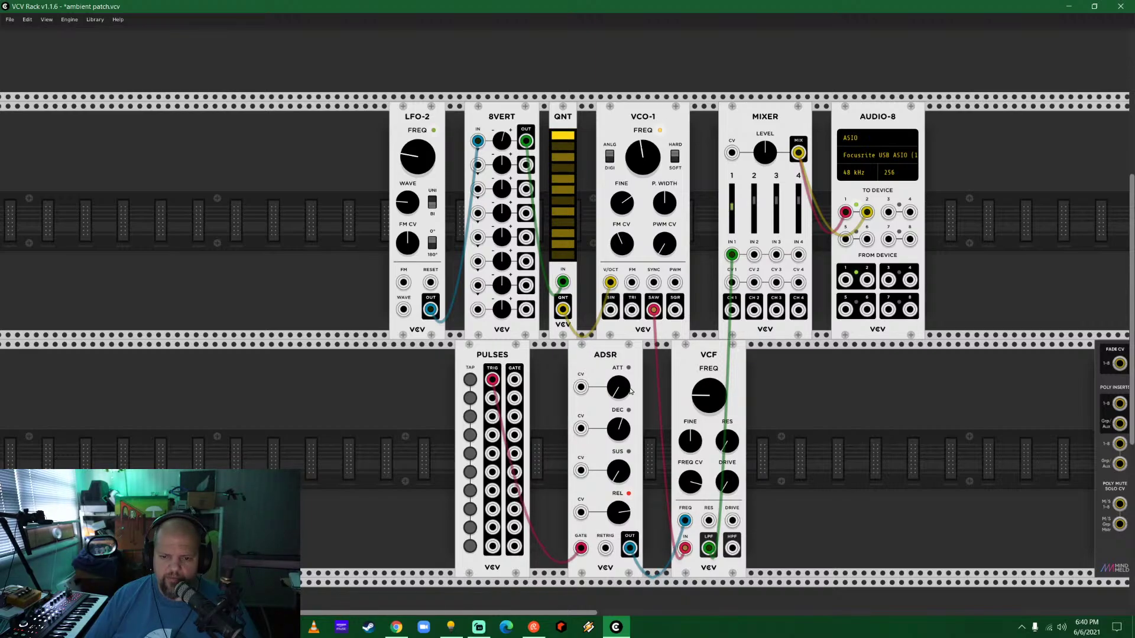
left_click(470, 380)
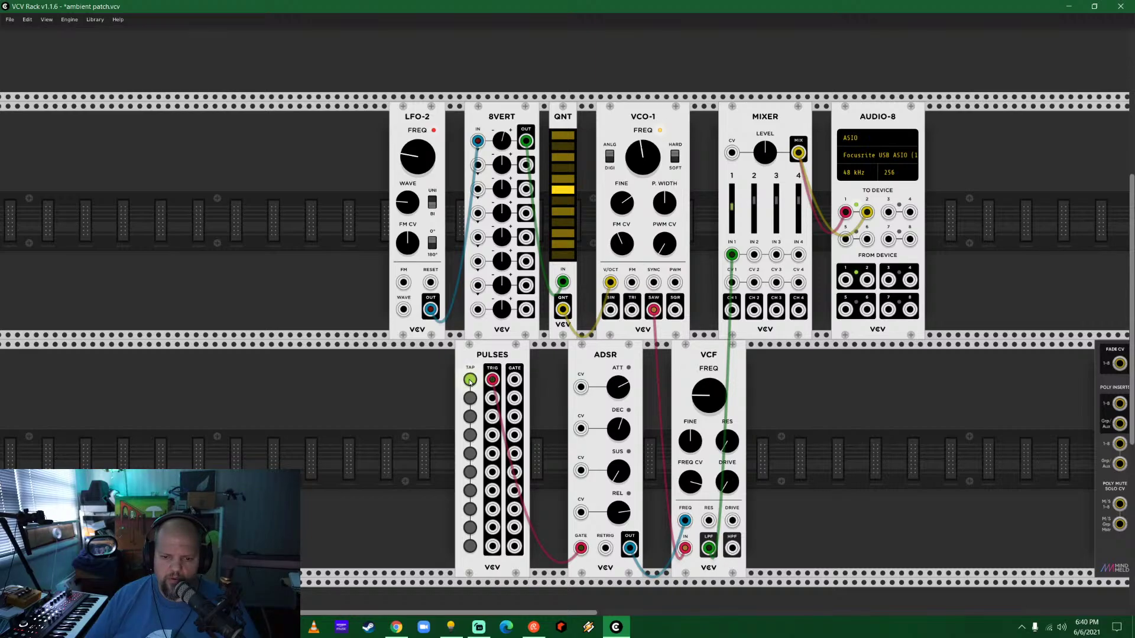
left_click_drag(493, 380, 514, 379)
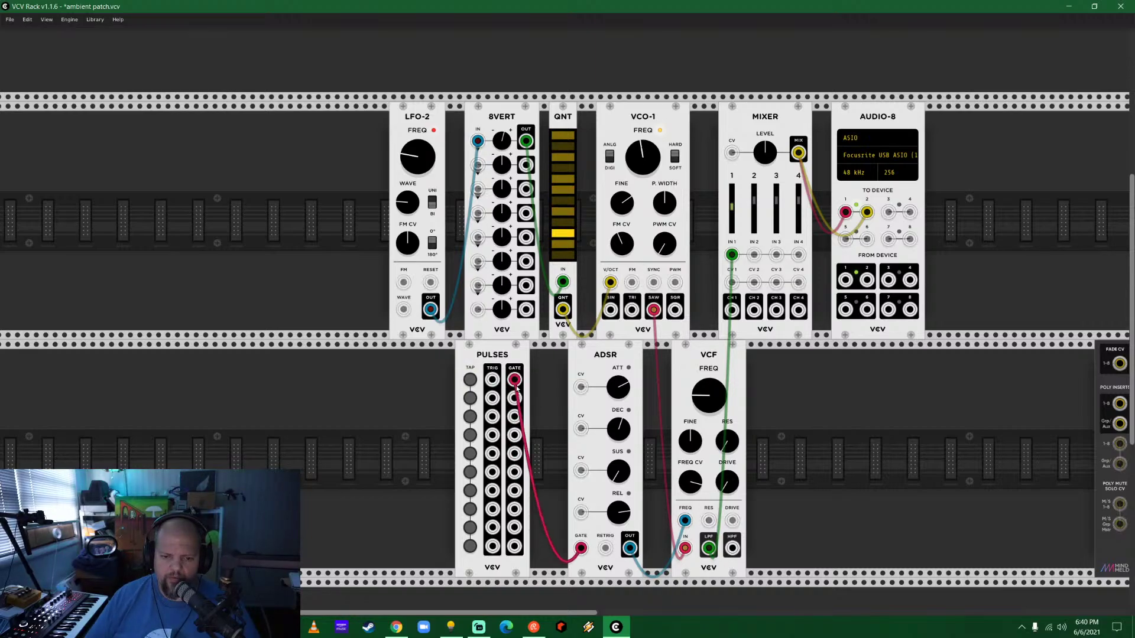
left_click(471, 381)
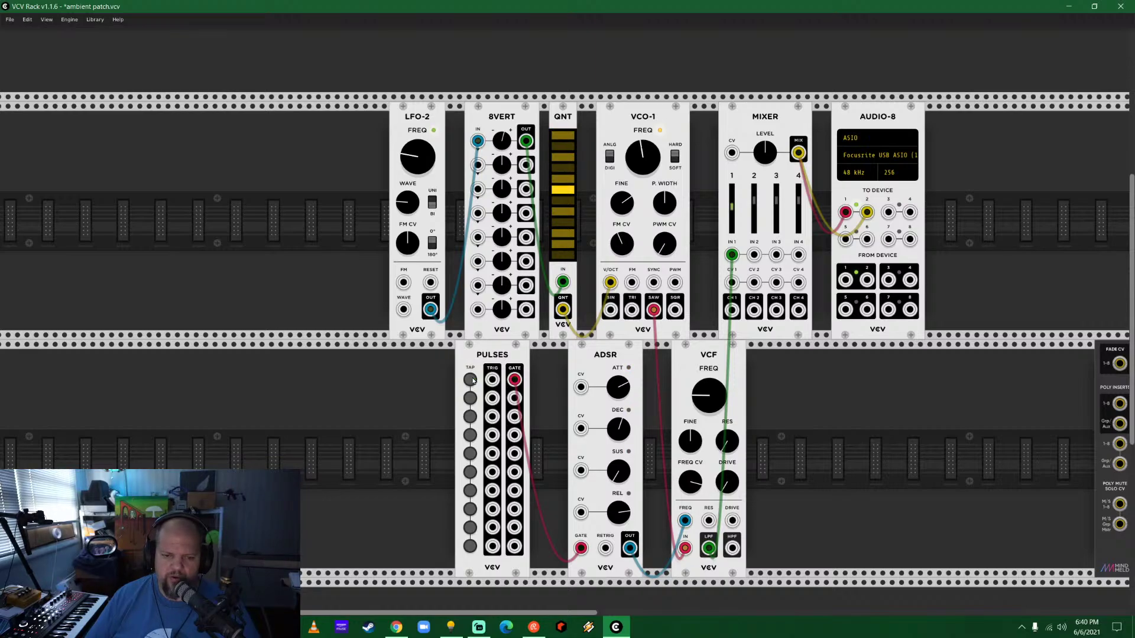
left_click(471, 381)
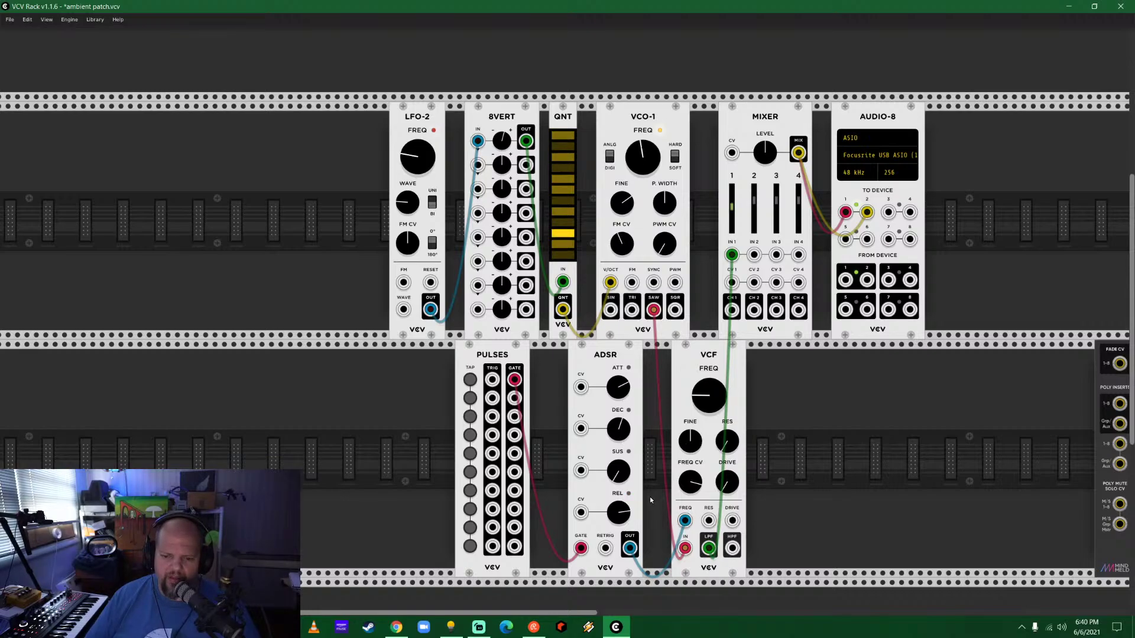
Raise ADSR's REL and DEC further and test the envelope with PULSES' first TAP.
left_click_drag(628, 513, 629, 513)
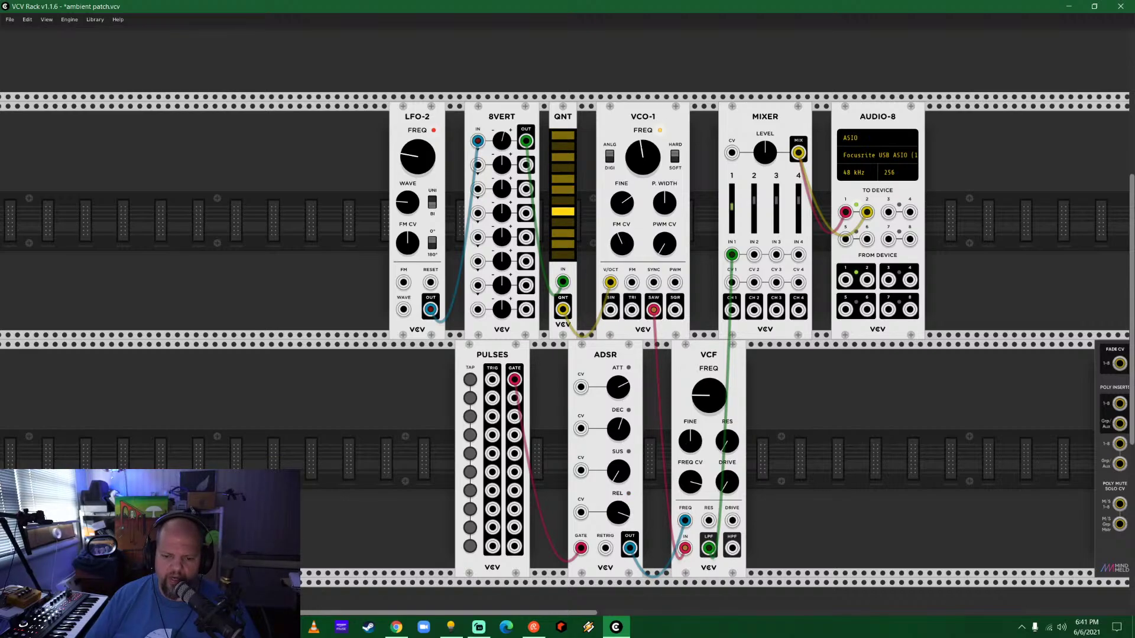
left_click(471, 380)
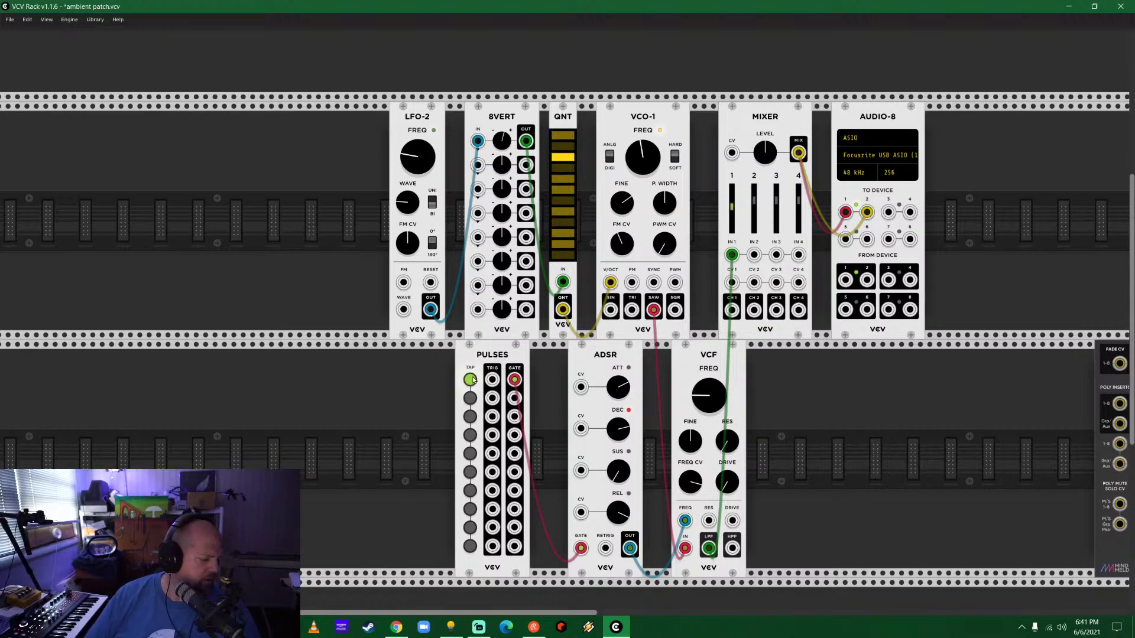
left_click_drag(473, 380, 472, 380)
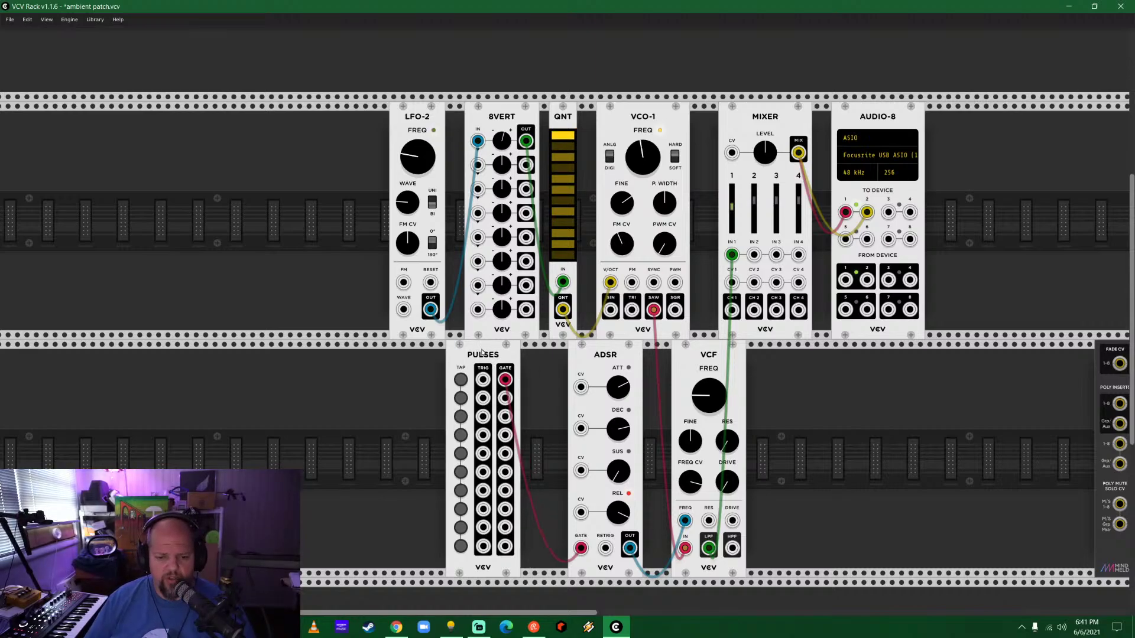
Replace the PULSES module with a SEQ-3 sequencer, leaving a wide gap between it and ADSR.
key("Delete")
right_click(243, 381)
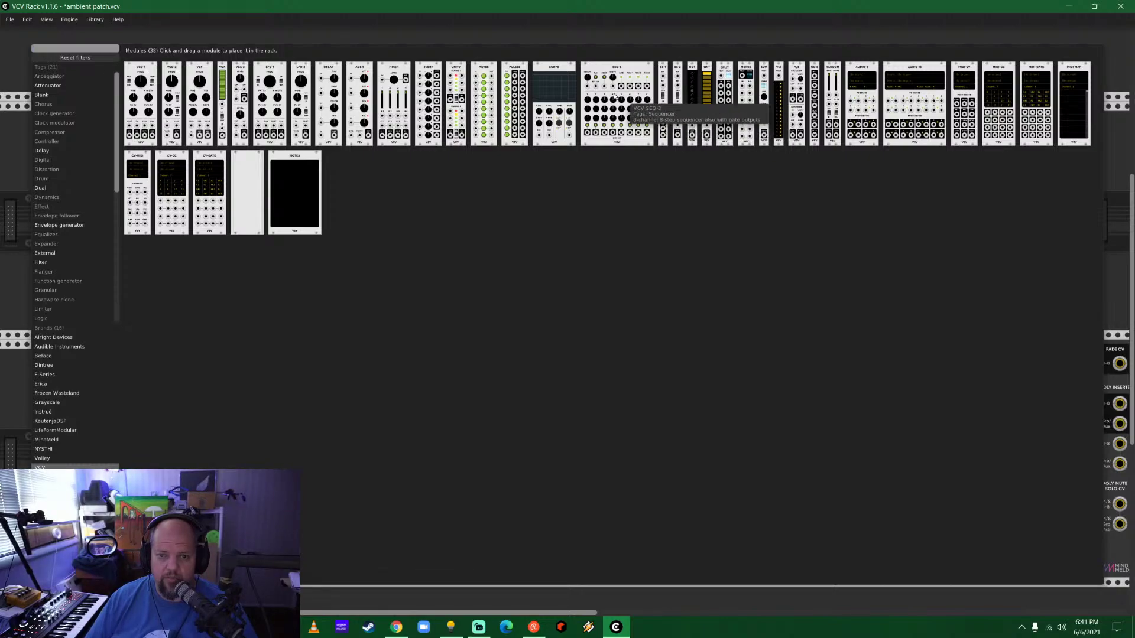
left_click_drag(624, 74, 515, 429)
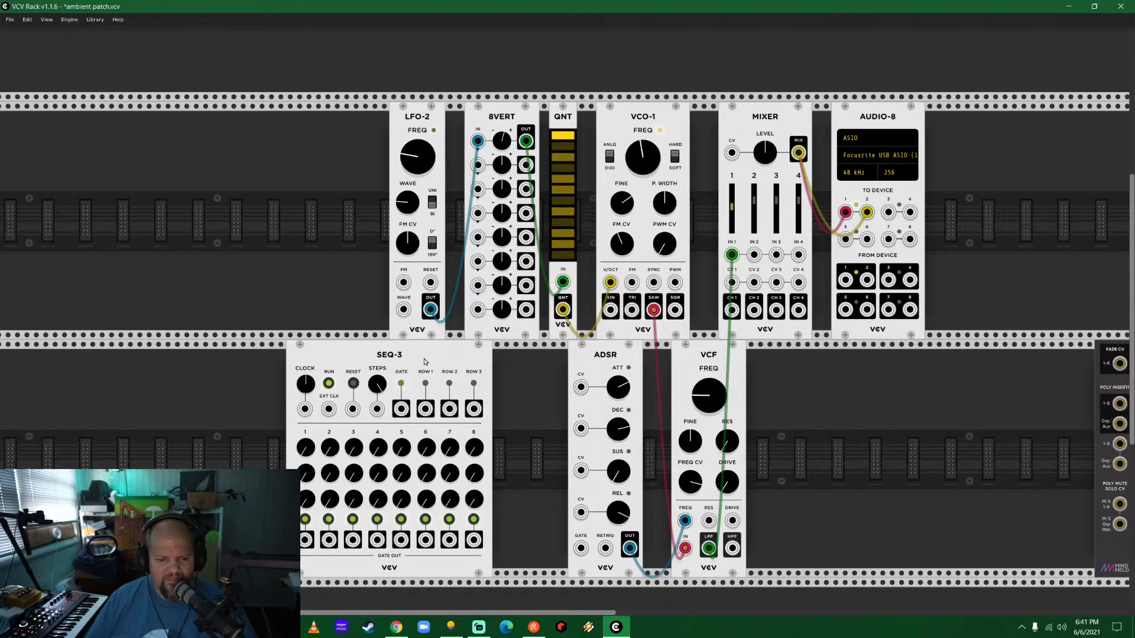
left_click_drag(424, 362, 359, 361)
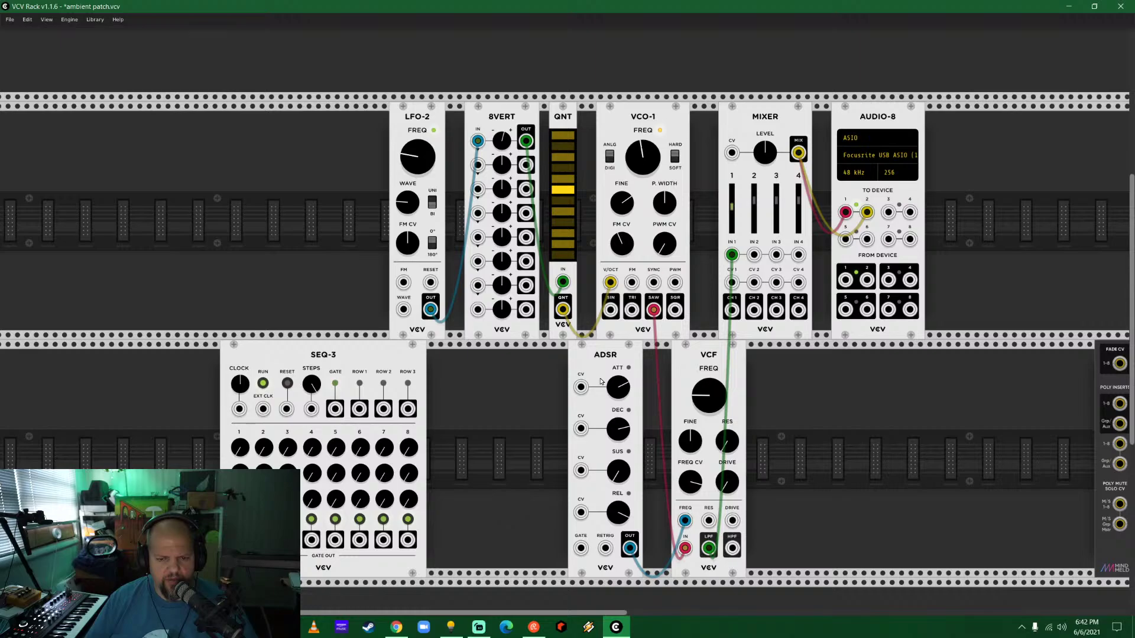
left_click_drag(379, 361, 355, 361)
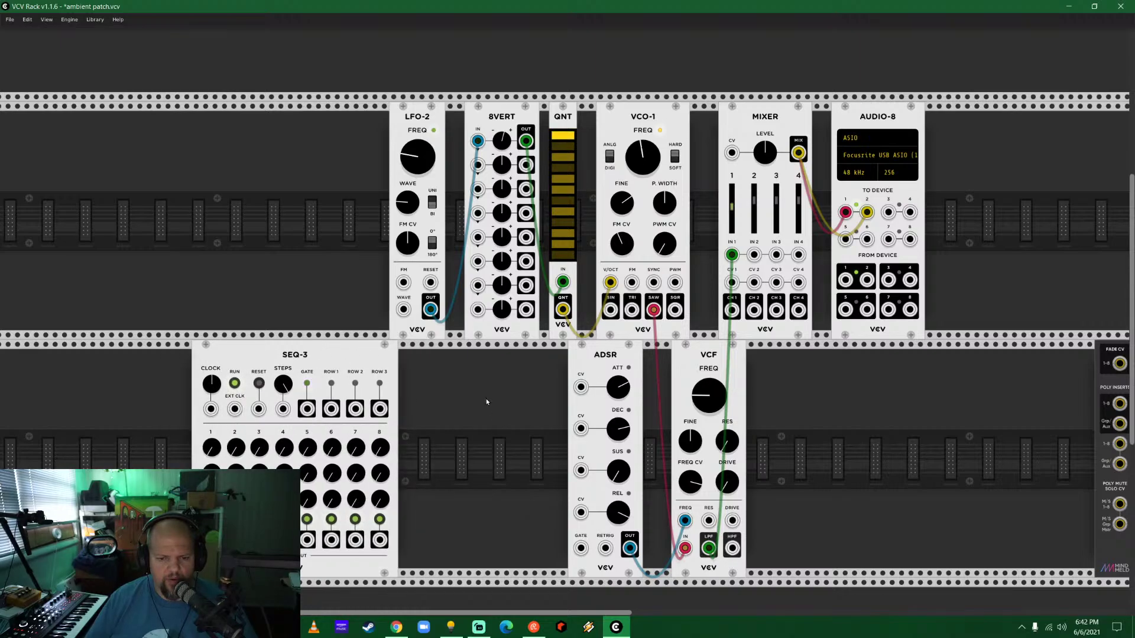
Add a MERGE module between SEQ-3 and ADSR and patch five SEQ-3 step gate outputs, including 6 and 7, into MERGE inputs 1 to 5.
right_click(485, 399)
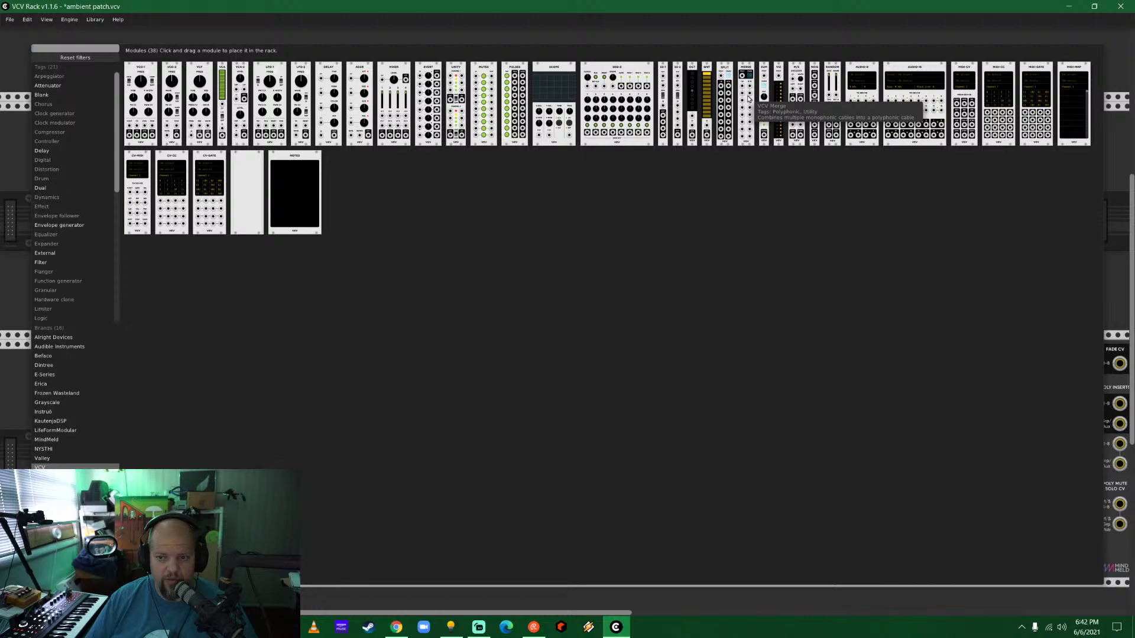
left_click_drag(748, 98, 460, 436)
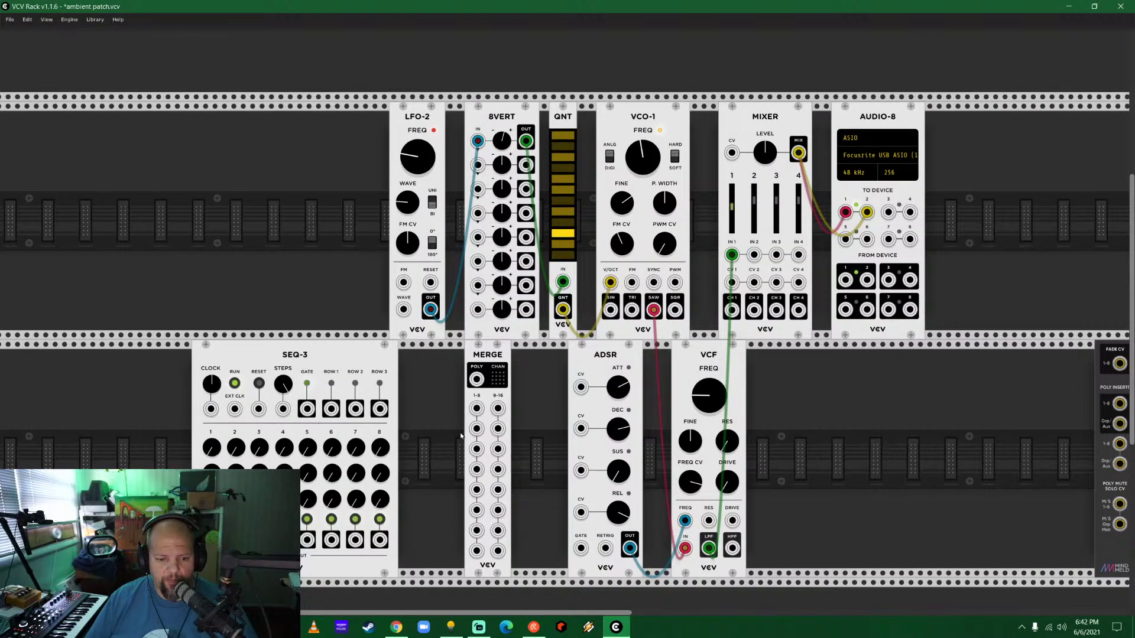
left_click_drag(259, 539, 476, 408)
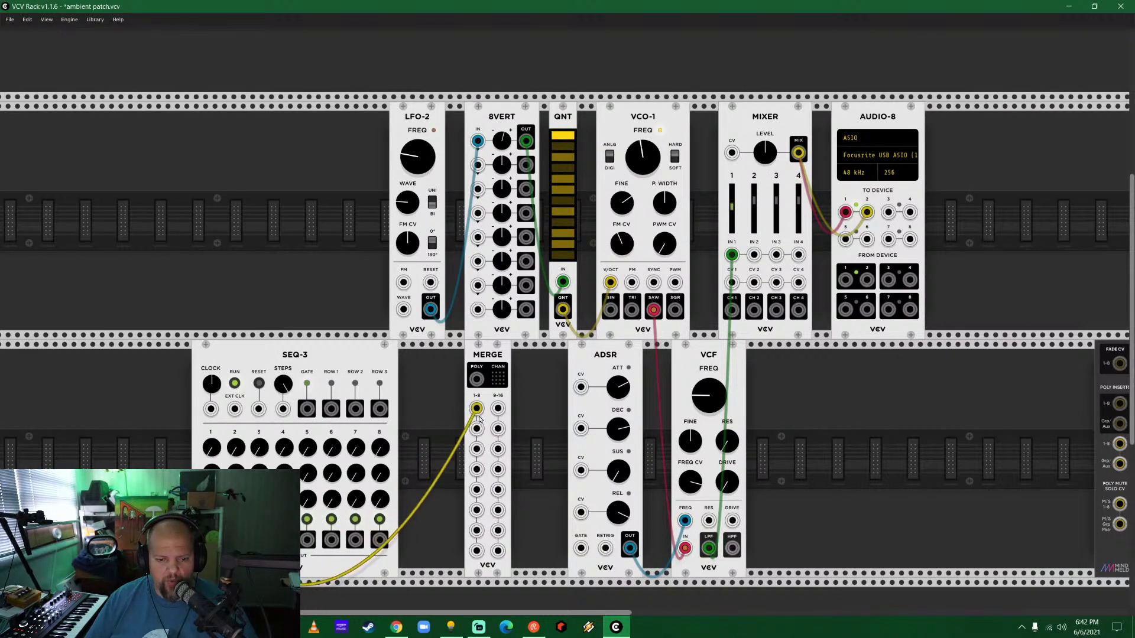
left_click_drag(283, 539, 476, 428)
left_click_drag(234, 540, 476, 449)
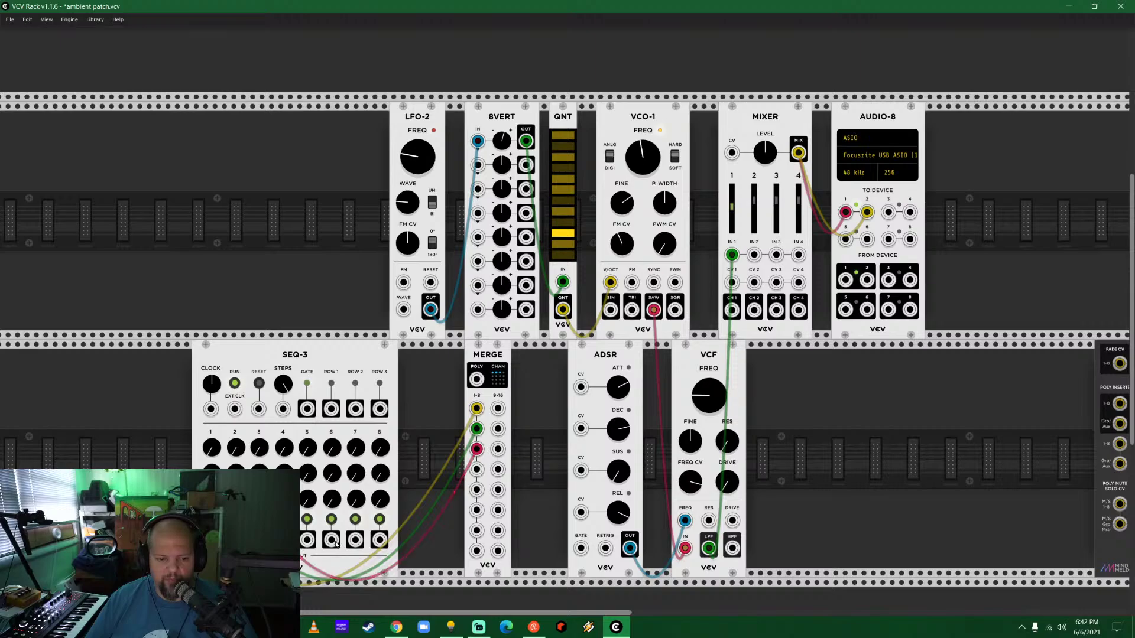
left_click_drag(331, 540, 476, 469)
left_click_drag(355, 539, 476, 490)
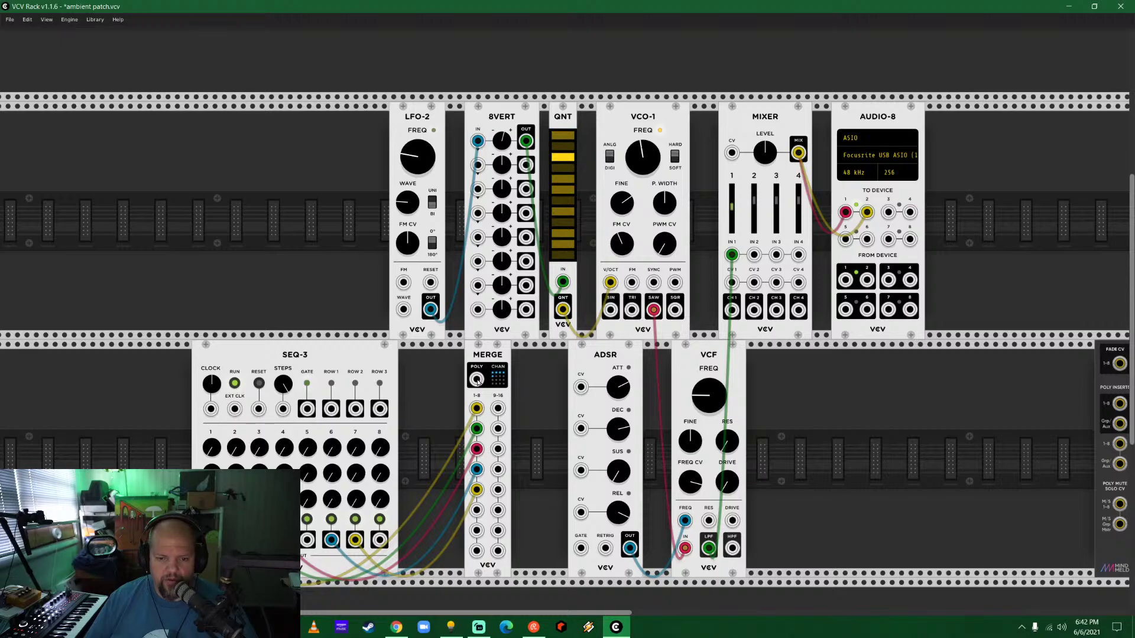
Try MERGE's POLY output into ADSR's RETRIG and SEQ-3's GATE output into ADSR's GATE, settling on MERGE POLY into ADSR's GATE.
left_click_drag(476, 380, 581, 548)
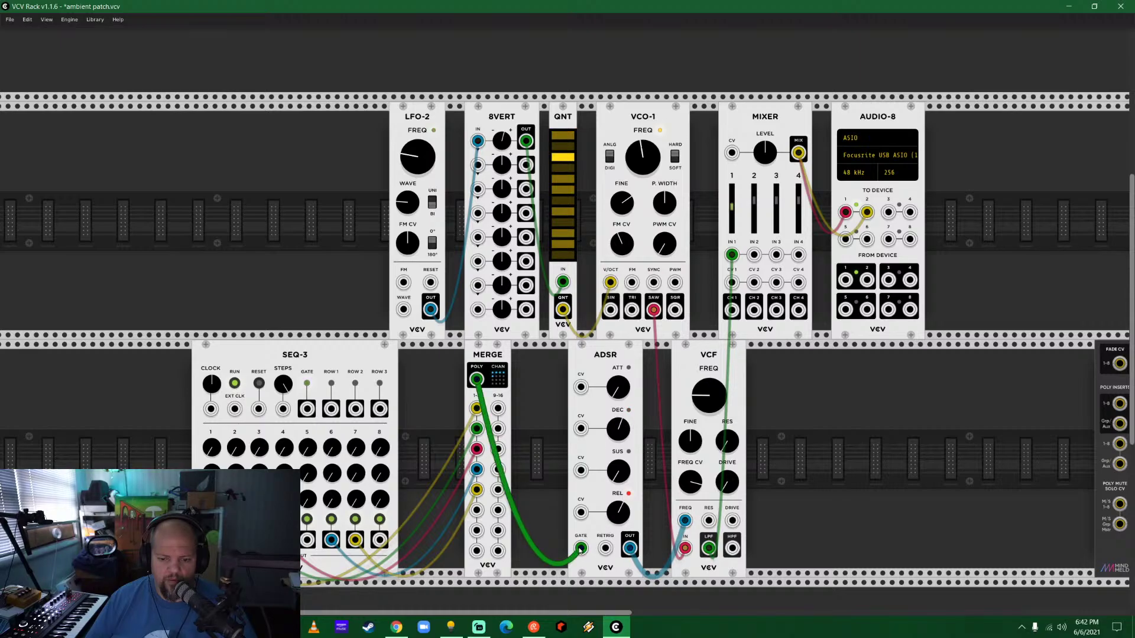
left_click_drag(581, 549, 607, 552)
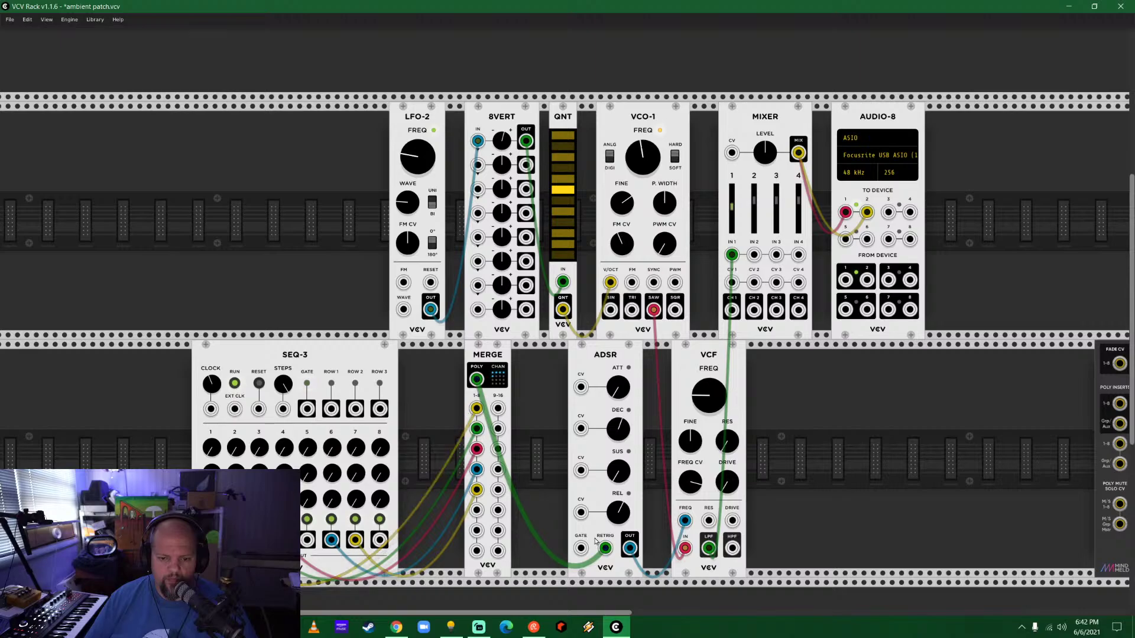
left_click_drag(606, 550, 307, 409)
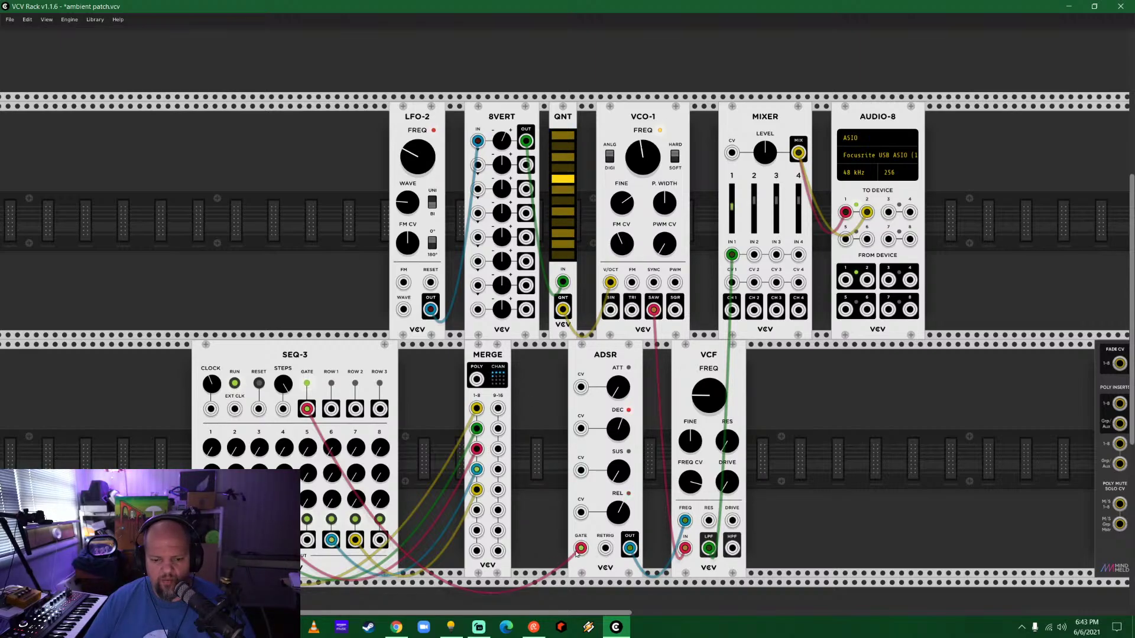
left_click_drag(475, 556, 476, 562)
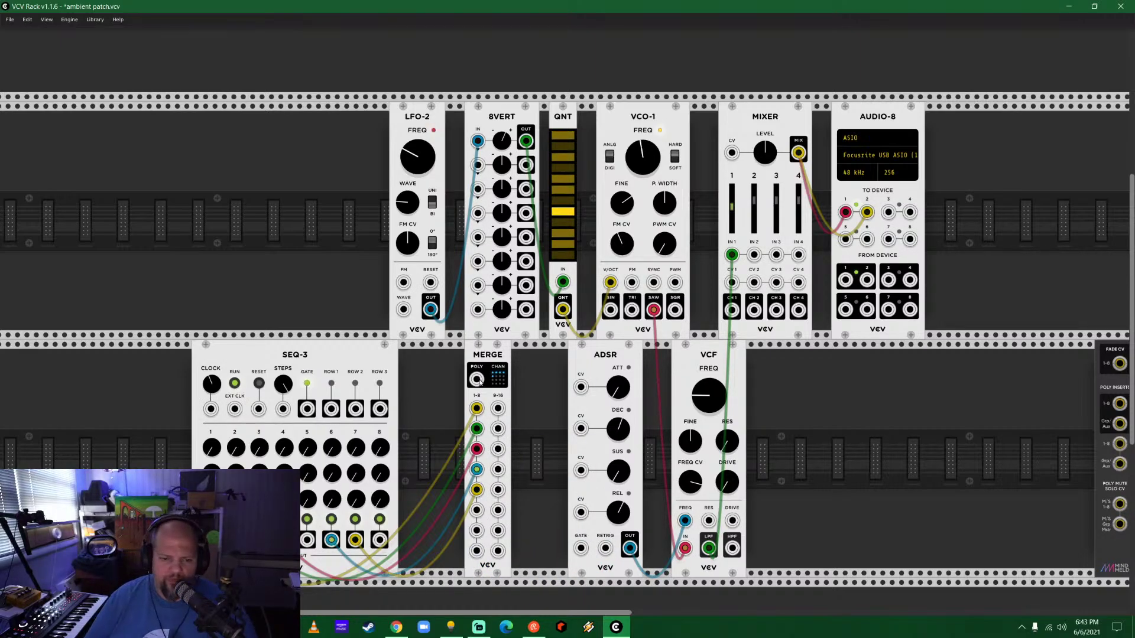
left_click_drag(476, 380, 581, 548)
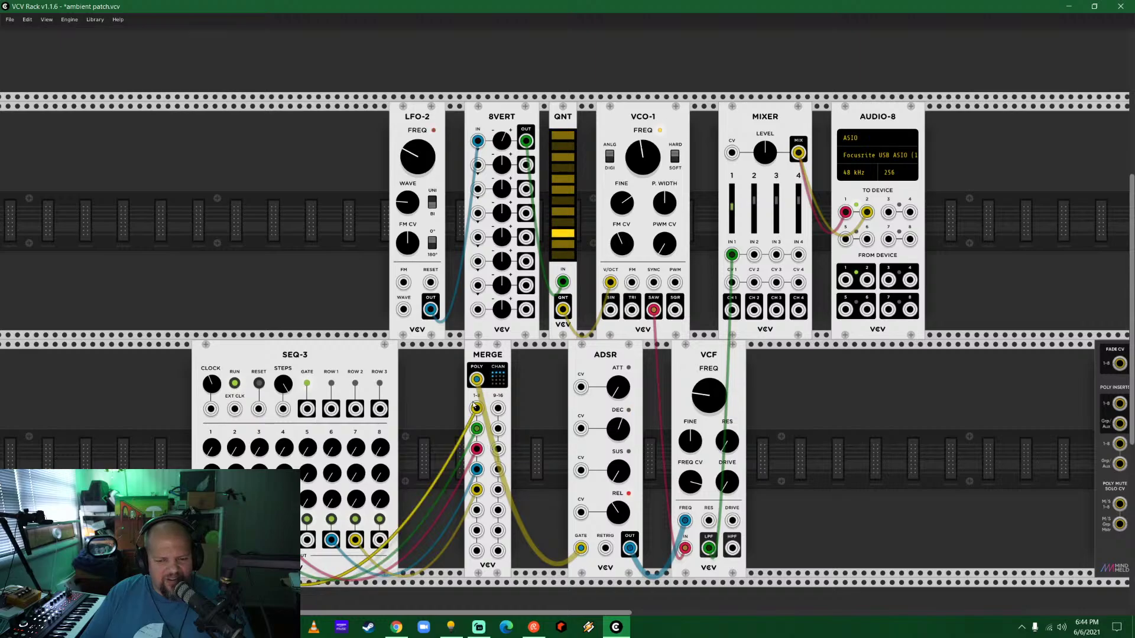
Unplug the cable from MERGE's POLY output and delete the MERGE, SEQ-3, 8VERT, QNT and VCO-1 modules.
left_click_drag(476, 380, 536, 406)
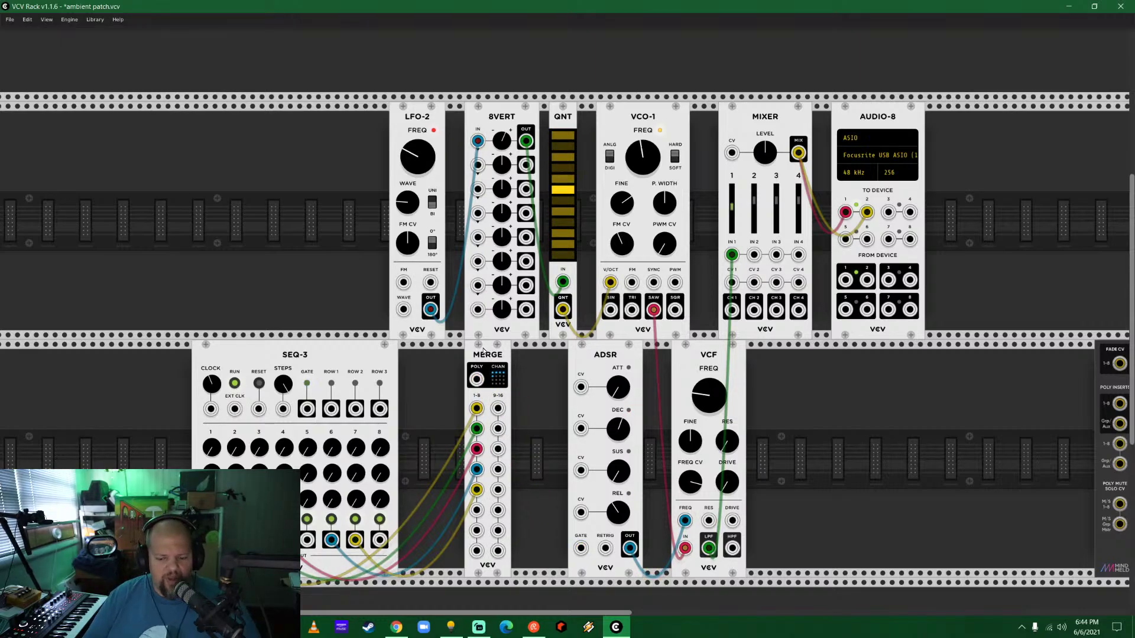
key("Delete")
key("Delete")
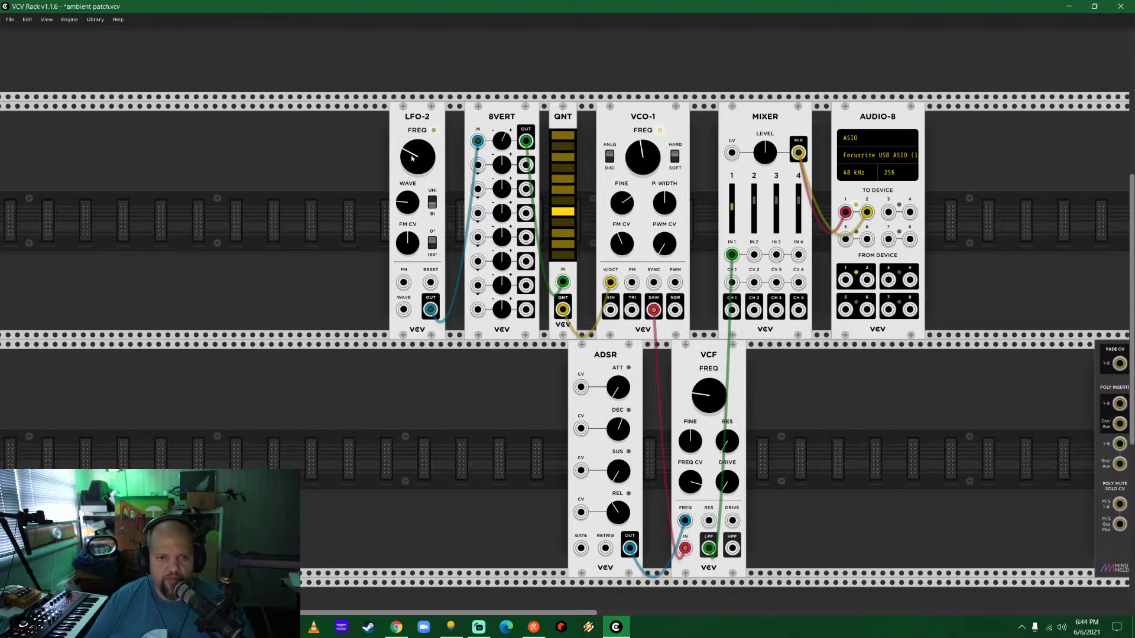
key("Delete")
key("Delete")
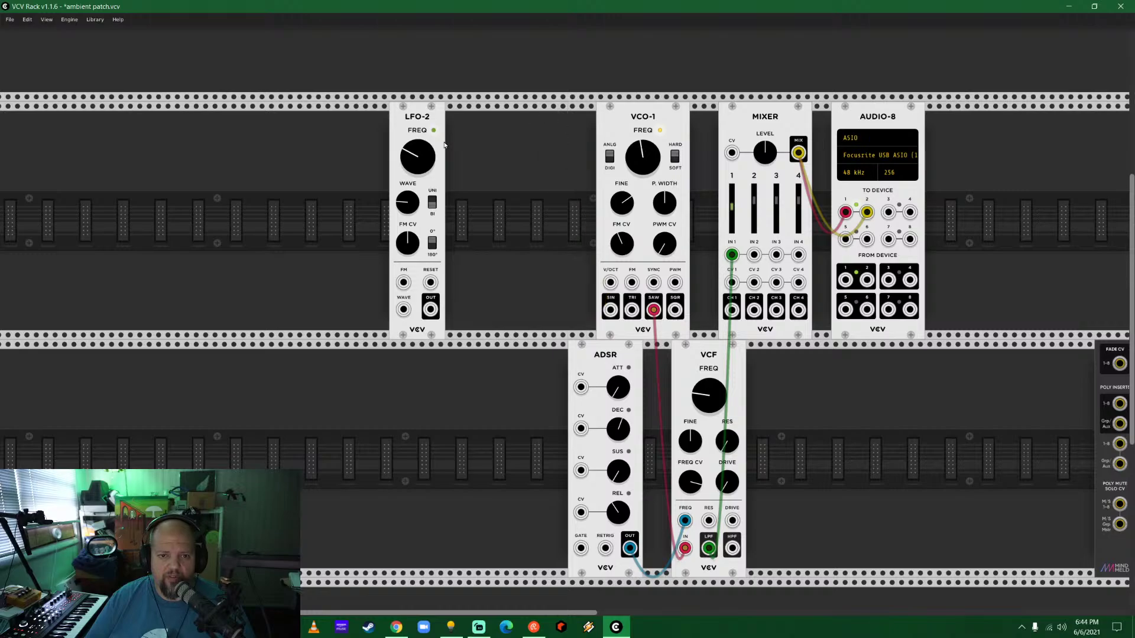
key("Delete")
Delete the remaining LFO-2, ADSR, VCF and MIXER modules, keeping AUDIO-8.
left_click_drag(415, 118, 535, 119)
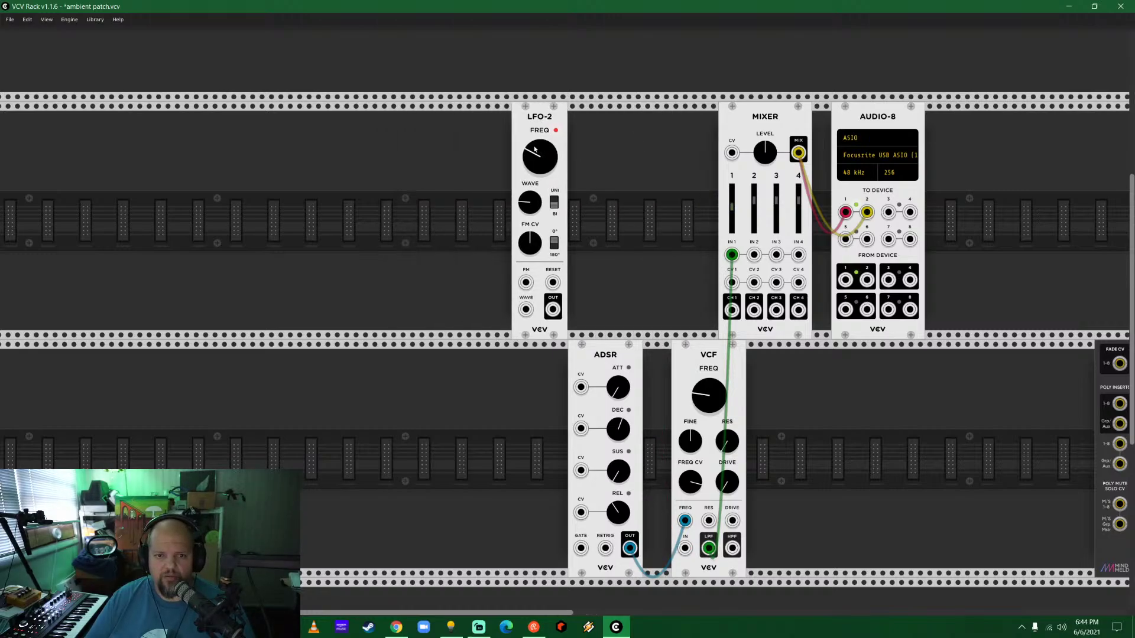
key("Delete")
left_click_drag(605, 355, 652, 361)
key("Delete")
key("Delete")
left_click_drag(755, 132, 605, 132)
key("Delete")
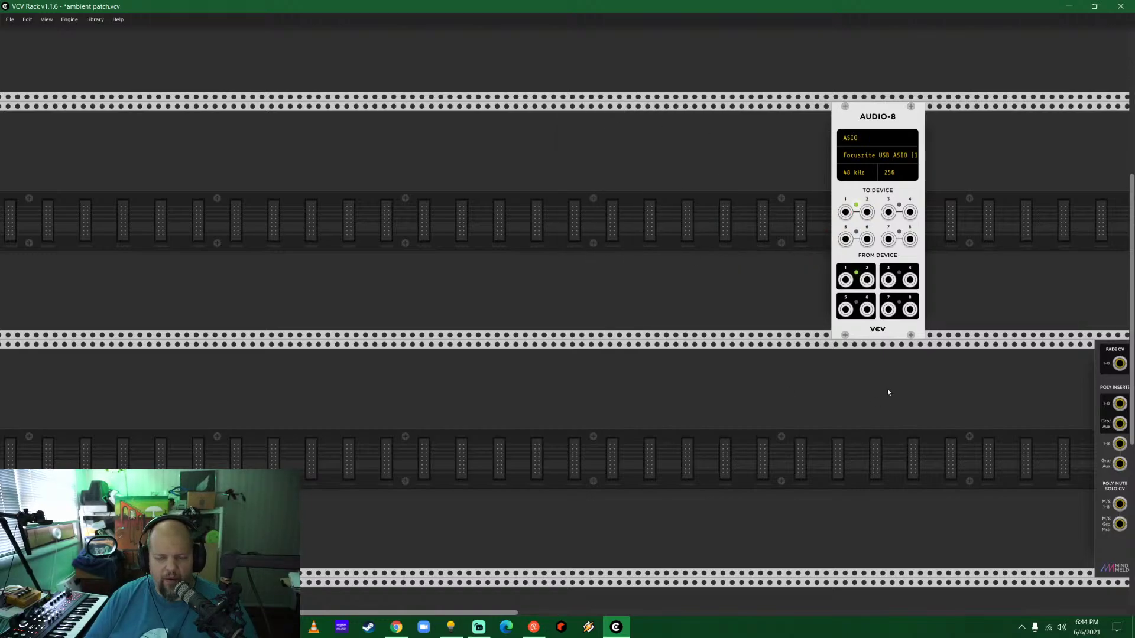
Move AUDIO-8 to just before Plateau, in the row above MIXMASTER.
scroll(889, 390, "down", 3)
left_click_drag(952, 321, 601, 306)
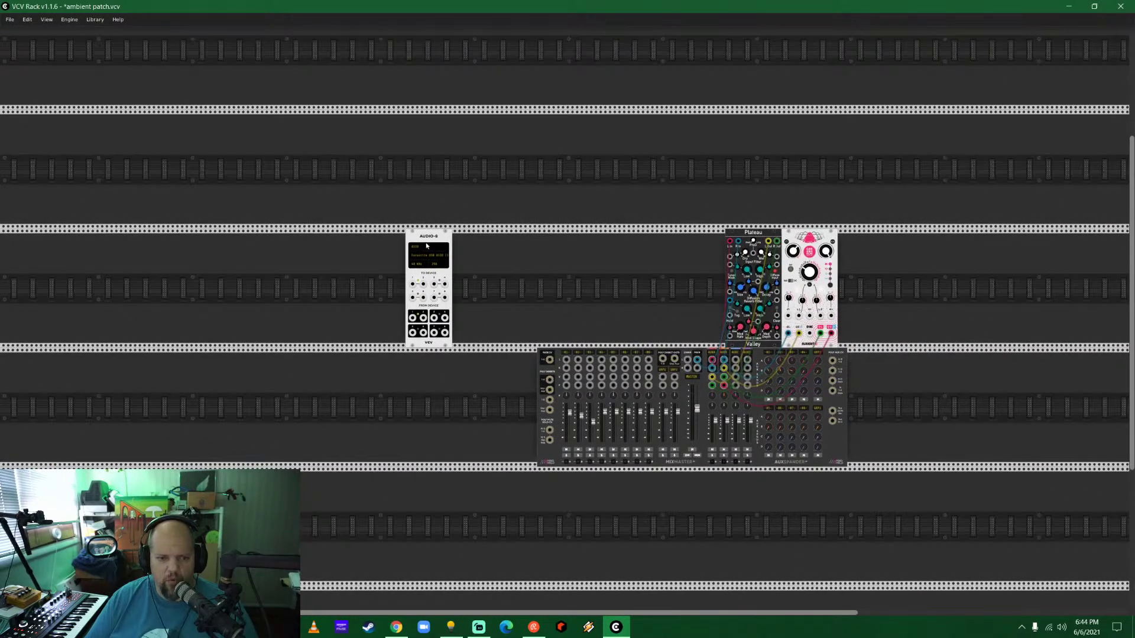
left_click_drag(426, 246, 668, 249)
scroll(735, 319, "up", 3)
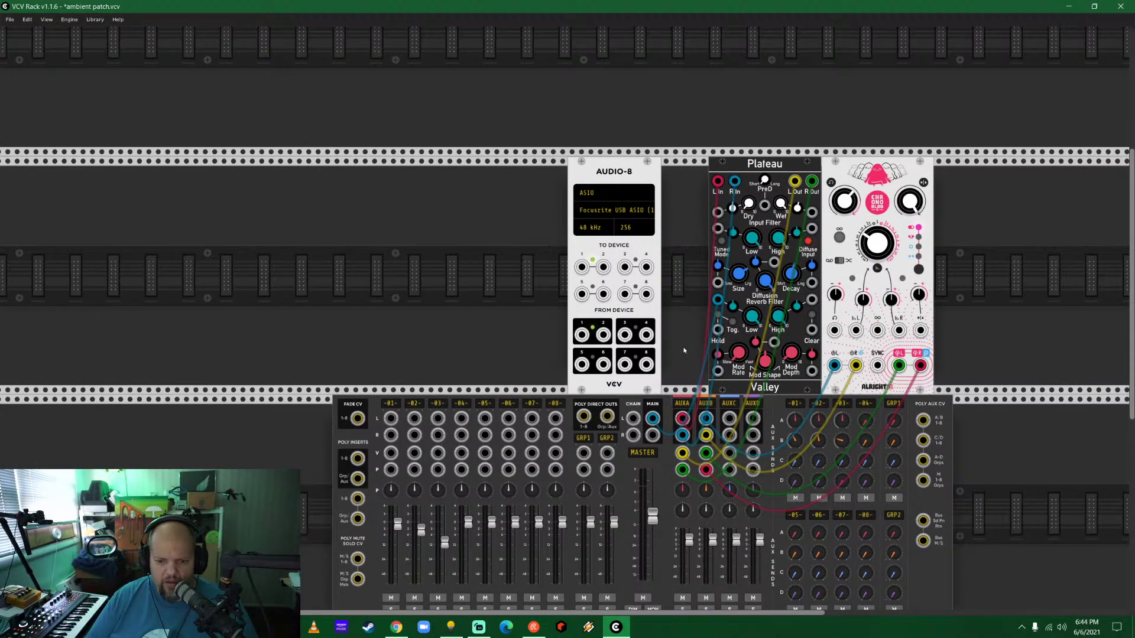
Unplug the old cable from MIXMASTER's MAIN output and patch MAIN L and R into AUDIO-8's TO DEVICE inputs 1 and 2.
left_click_drag(681, 345, 696, 311)
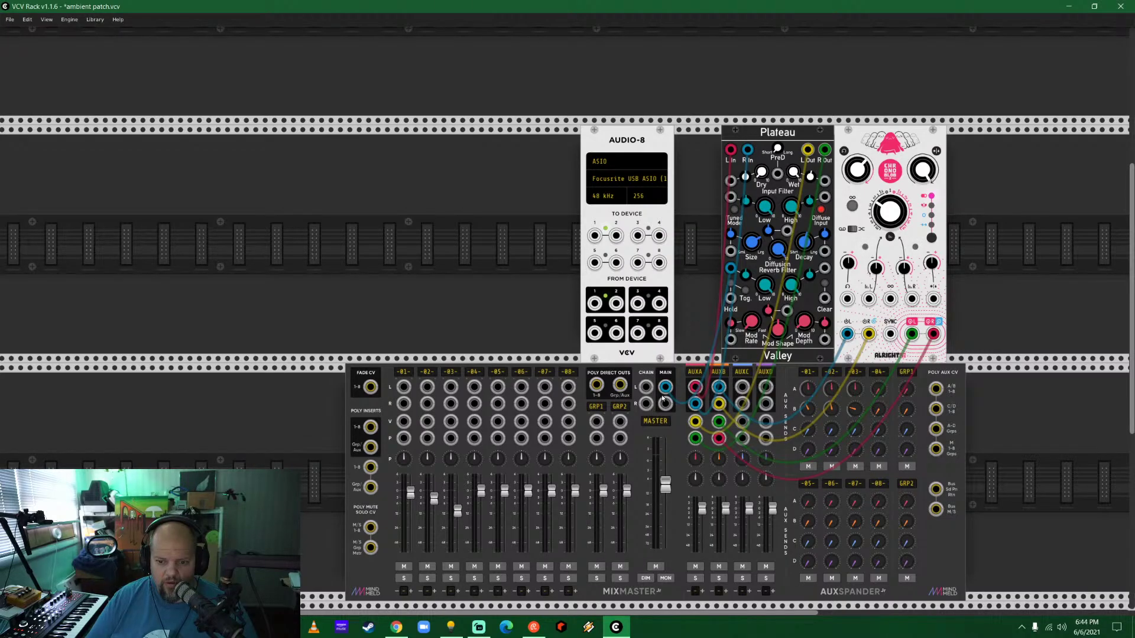
left_click_drag(667, 391, 694, 284)
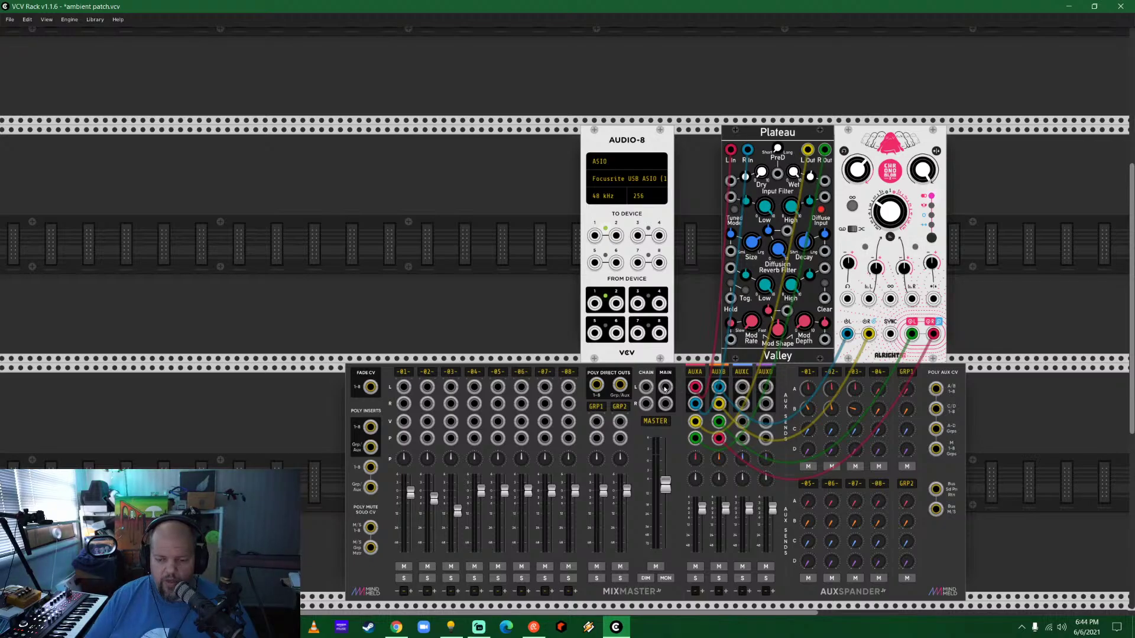
mouse_move(665, 387)
left_mouse_down()
mouse_move(615, 331)
mouse_move(595, 236)
mouse_move(618, 254)
mouse_move(670, 418)
mouse_move(667, 405)
left_mouse_up()
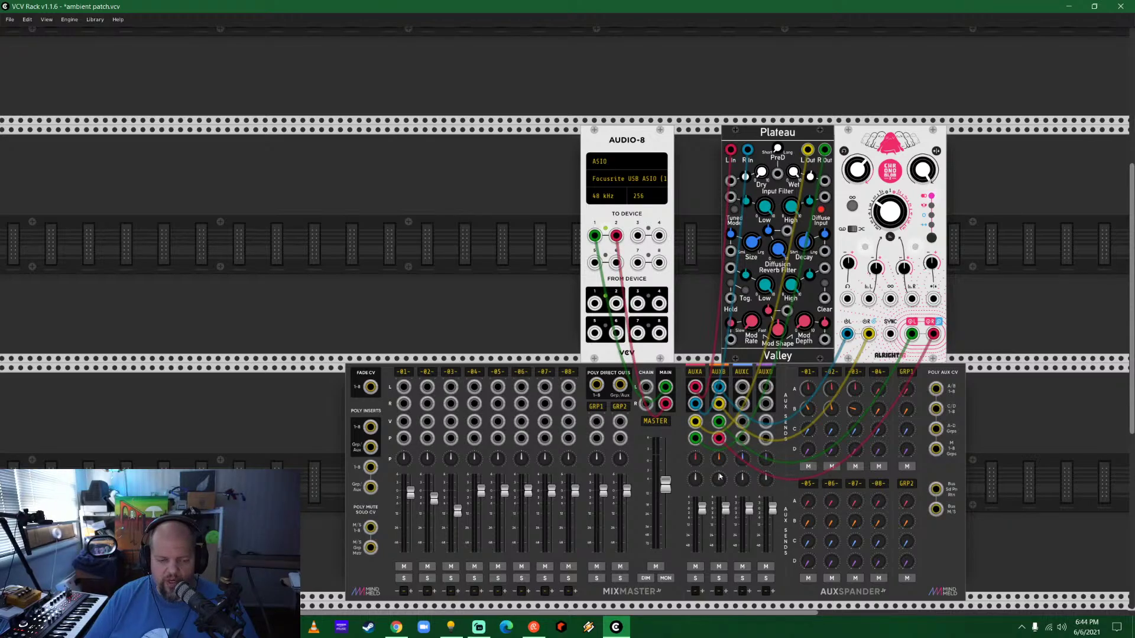
Examine MIXMASTER and AUXSPANDER with the Plateau reverb and Chronoblob delay patched into their aux channels.
scroll(341, 492, "down", 5)
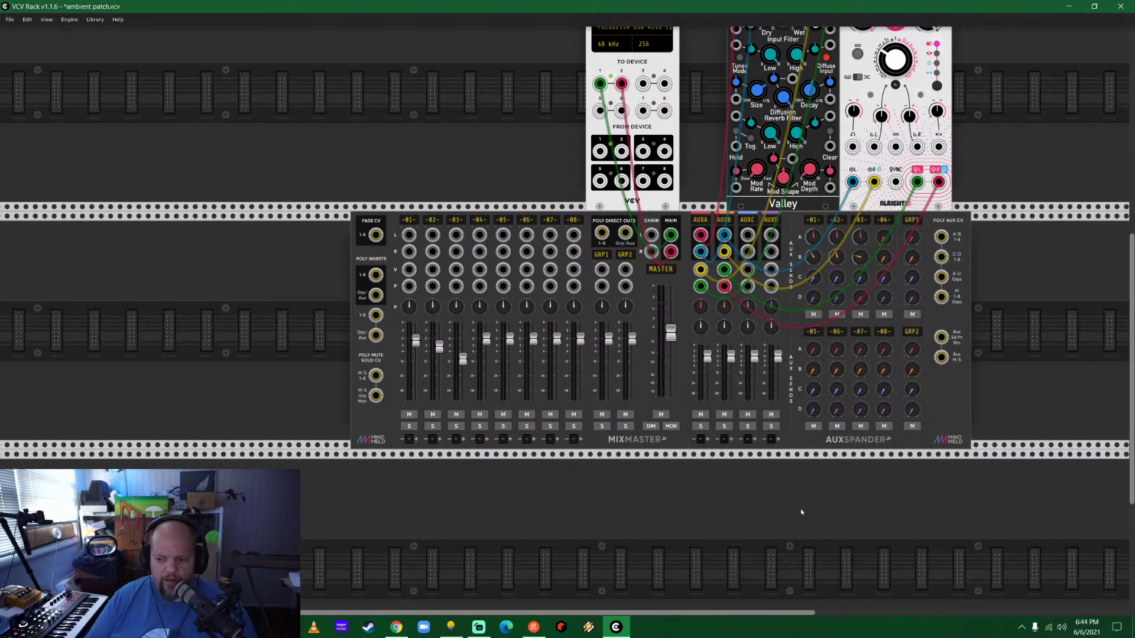
scroll(801, 512, "down", 2)
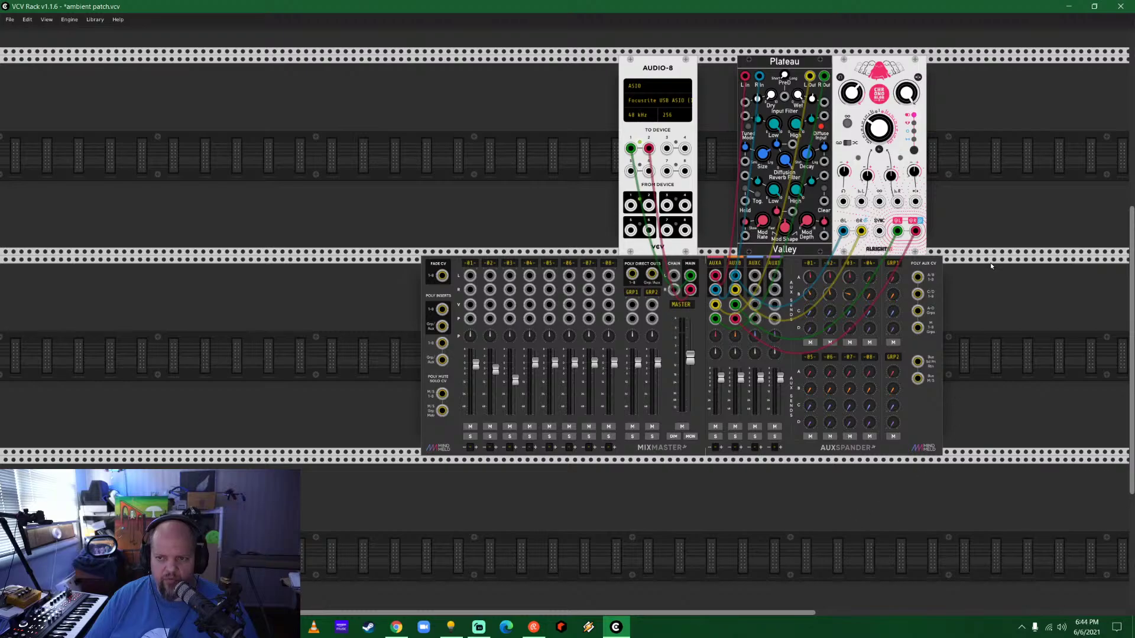
scroll(747, 295, "up", 5)
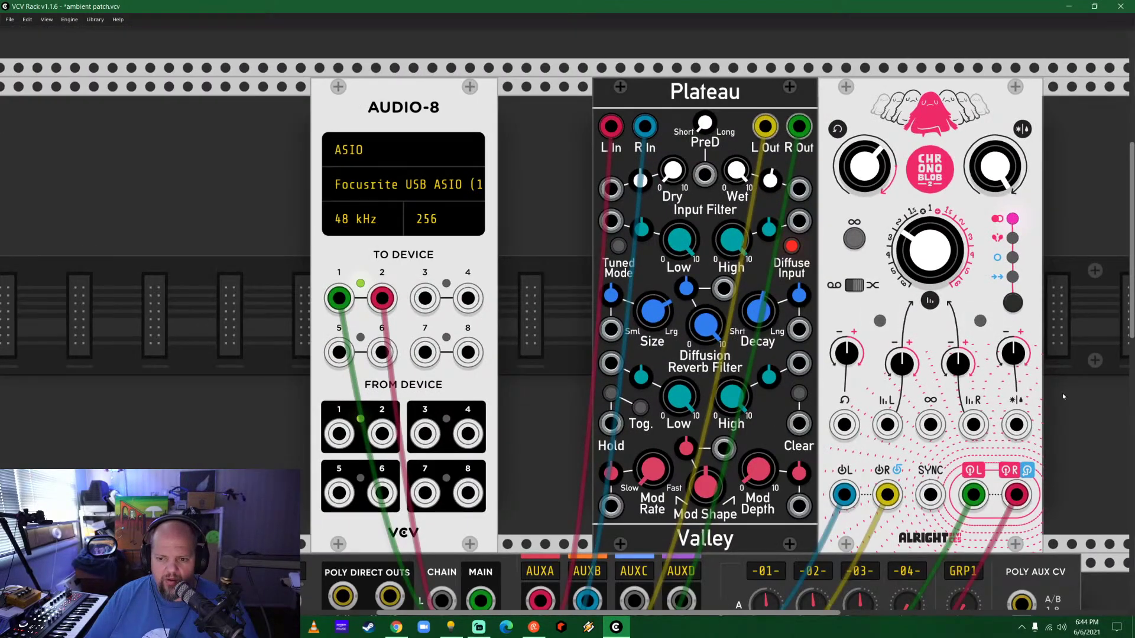
left_click_drag(763, 394, 643, 384)
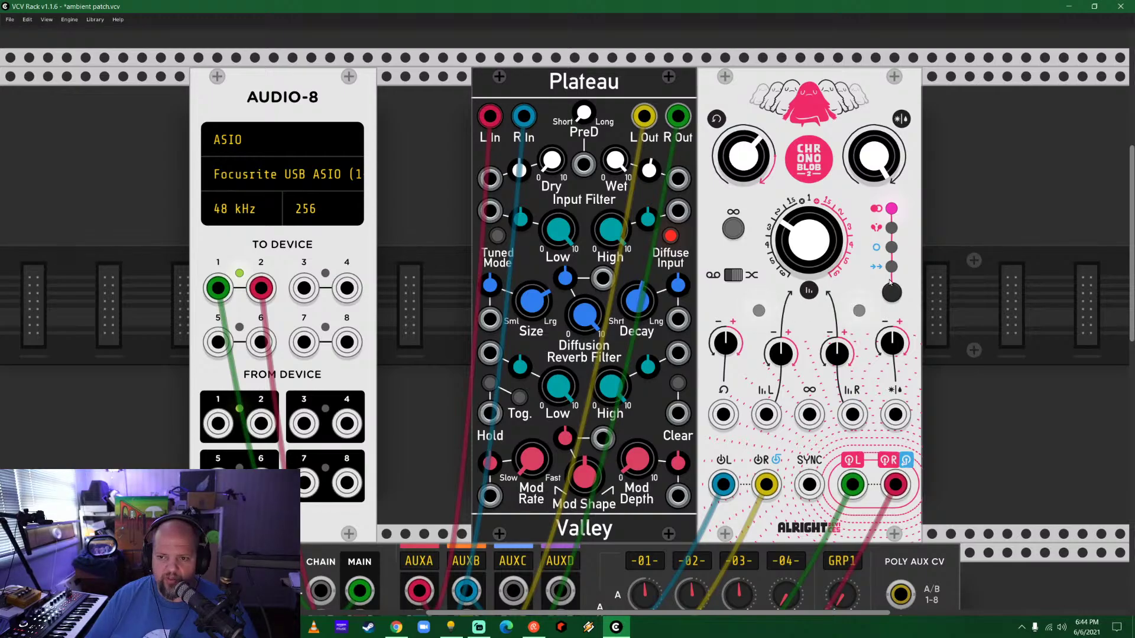
scroll(932, 391, "down", 3)
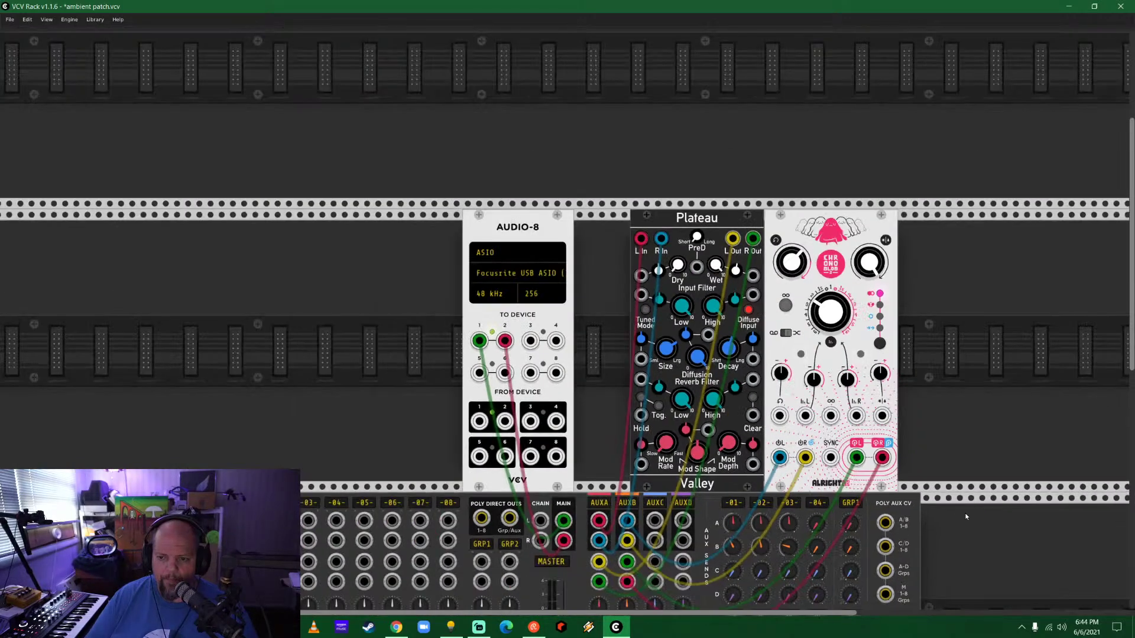
scroll(1045, 242, "down", 3)
scroll(1002, 286, "down", 4)
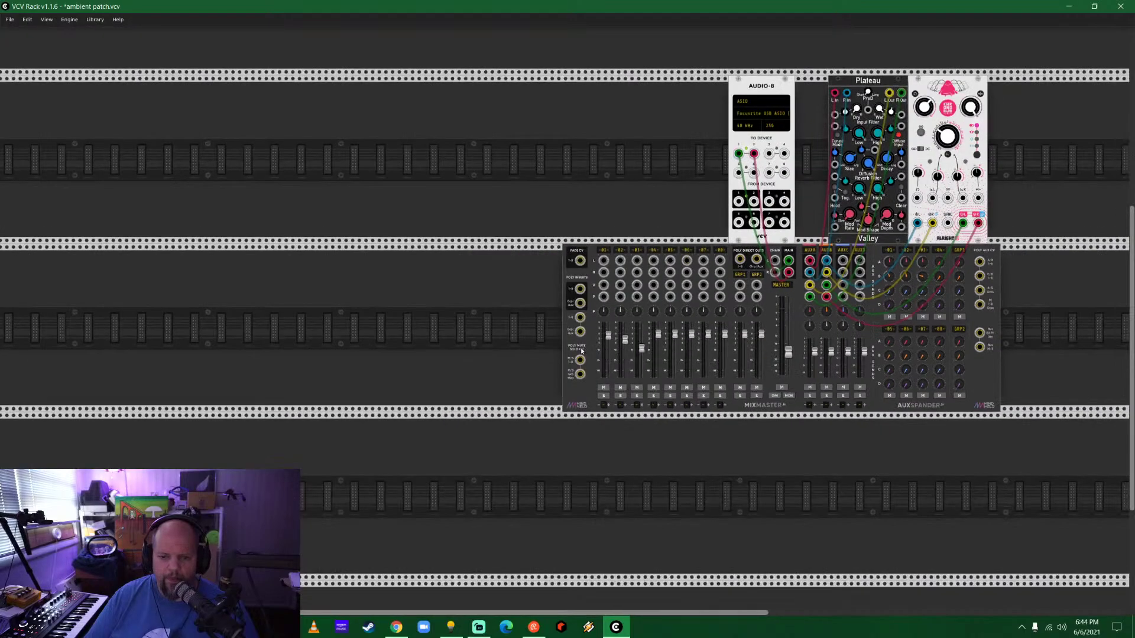
Reset the module browser's filters and add the Instruō tágh sample-and-hold module below MIXMASTER.
right_click(409, 315)
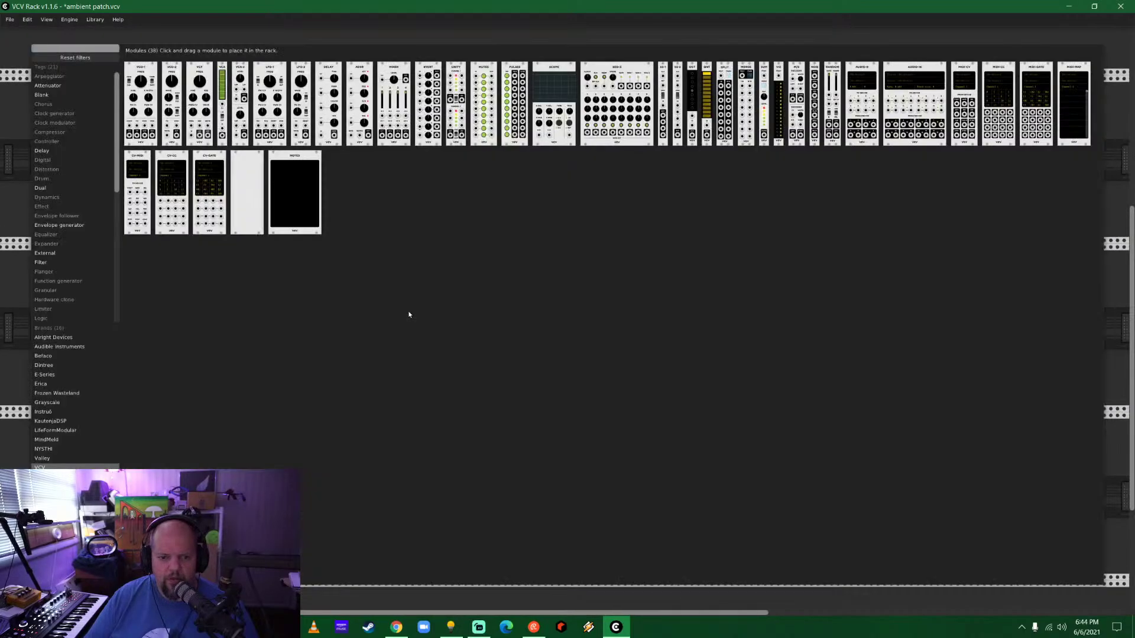
left_click(74, 58)
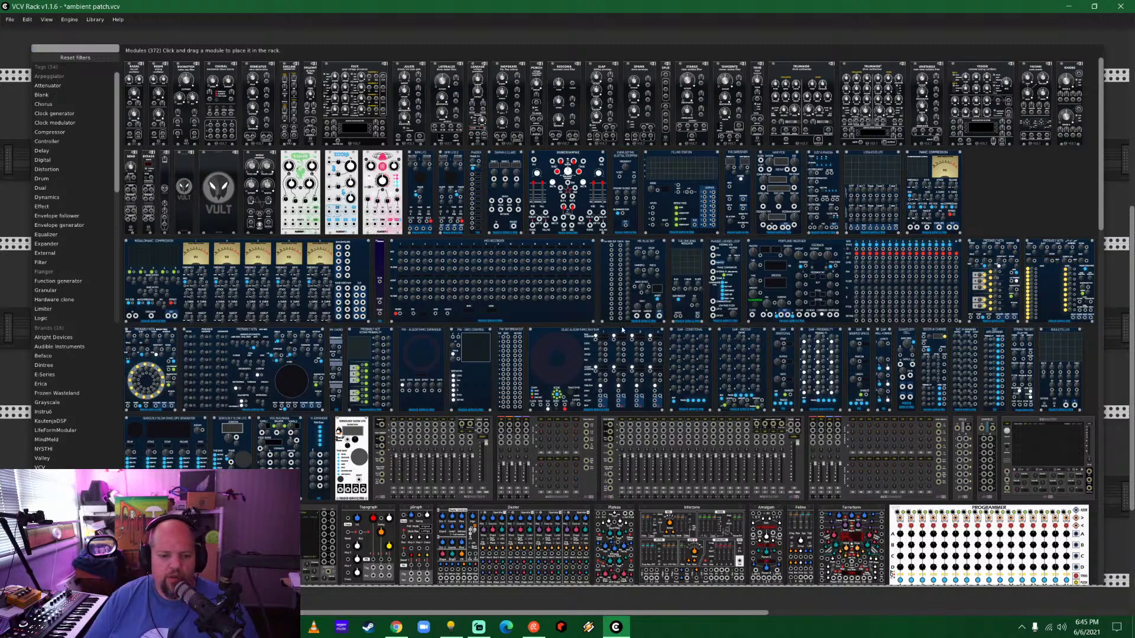
scroll(644, 345, "down", 5)
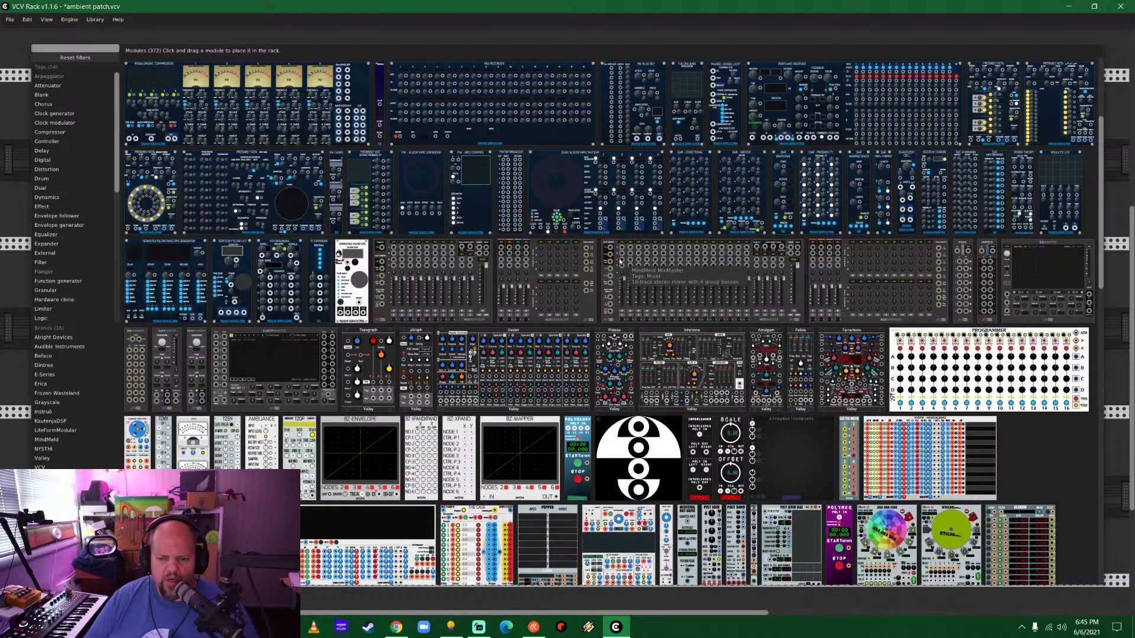
scroll(650, 258, "down", 10)
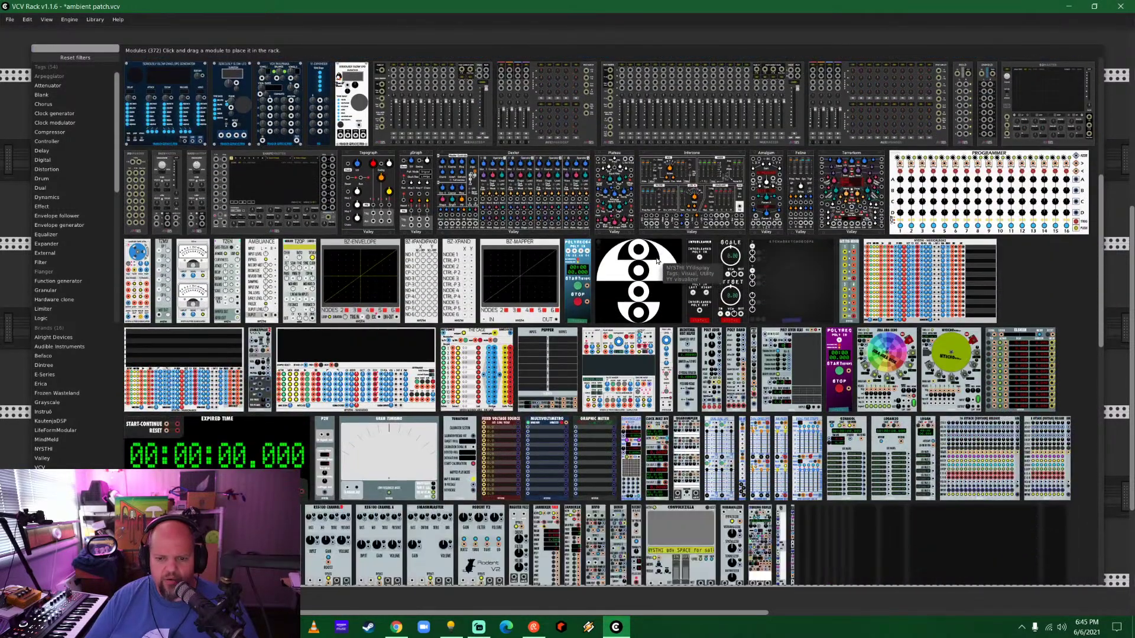
scroll(657, 258, "down", 10)
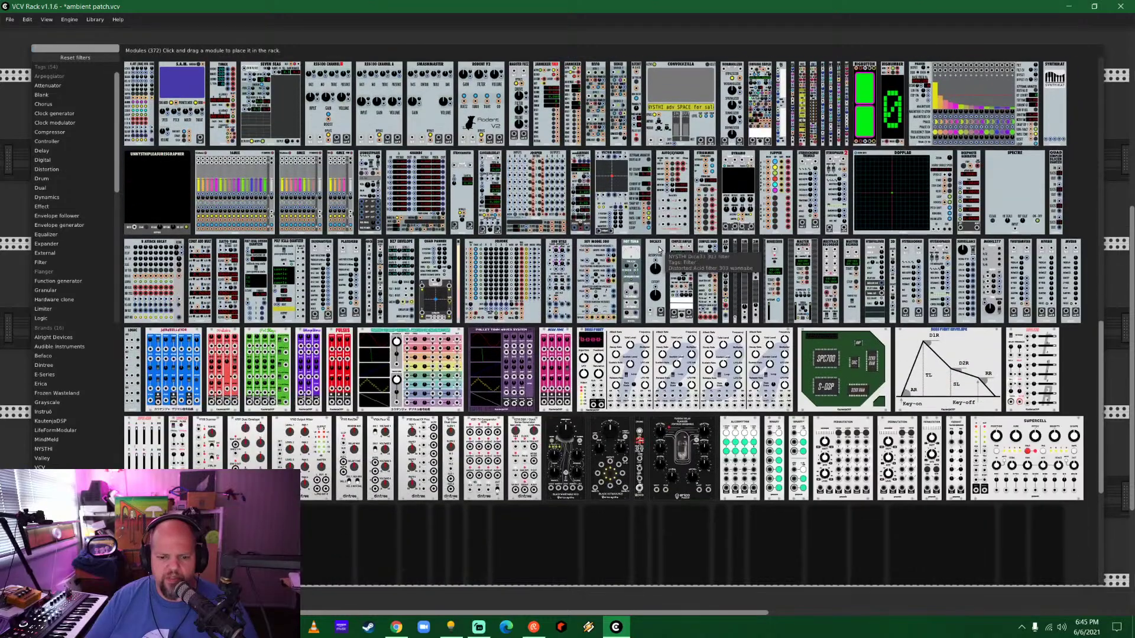
scroll(658, 250, "down", 3)
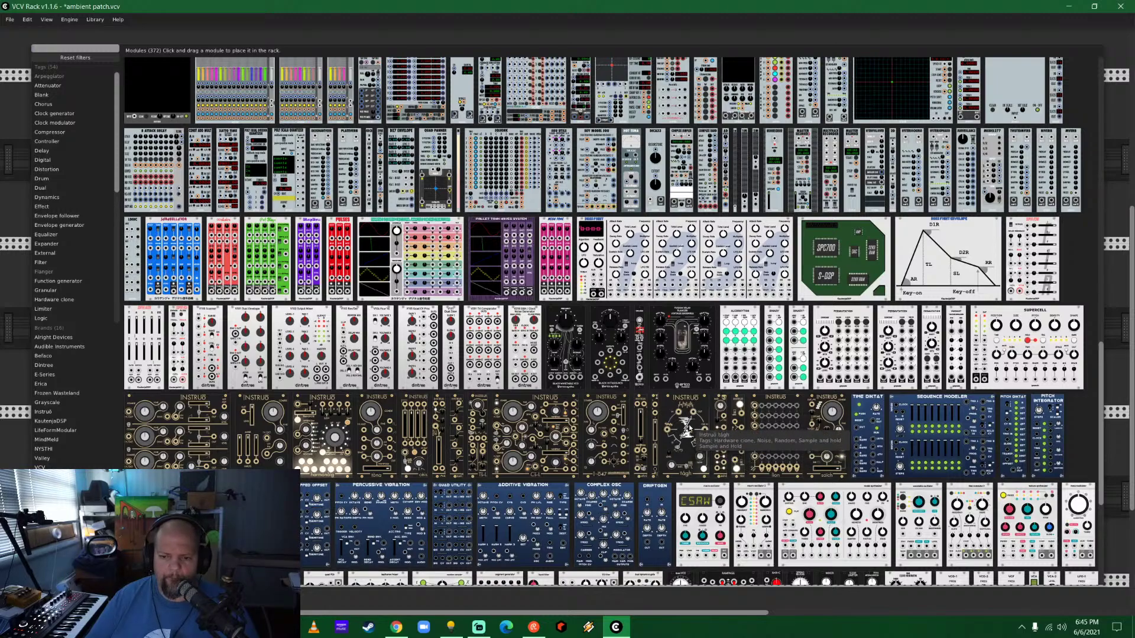
left_click_drag(689, 436, 563, 487)
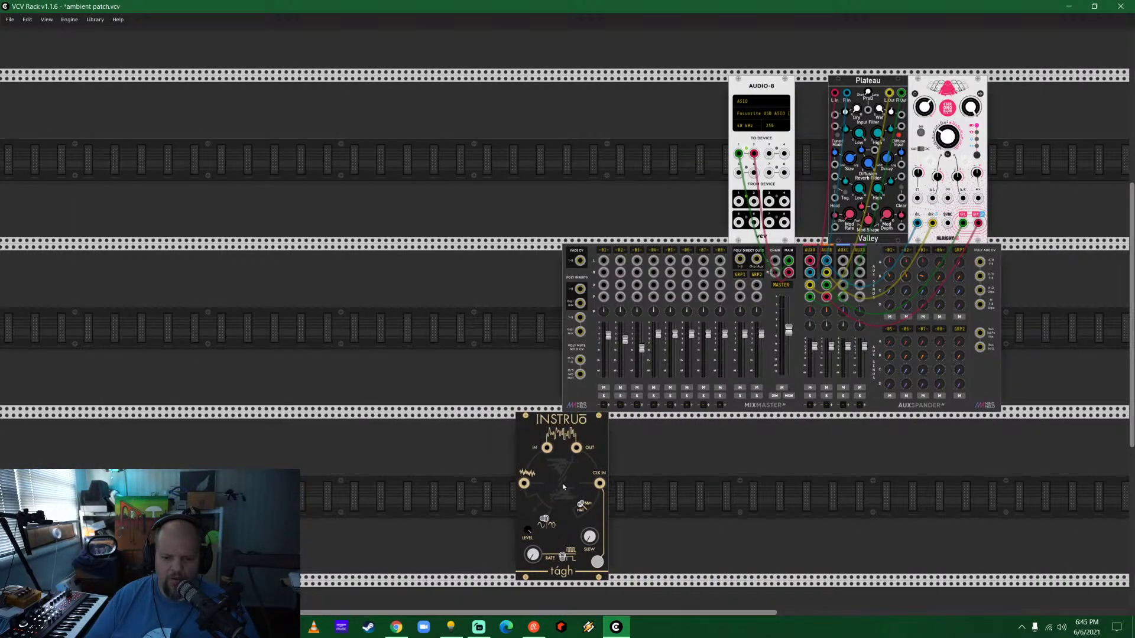
Add the Grayscale Algorhythm sequencer to the right of tágh, leaving a small gap between them.
left_click_drag(753, 546, 699, 391)
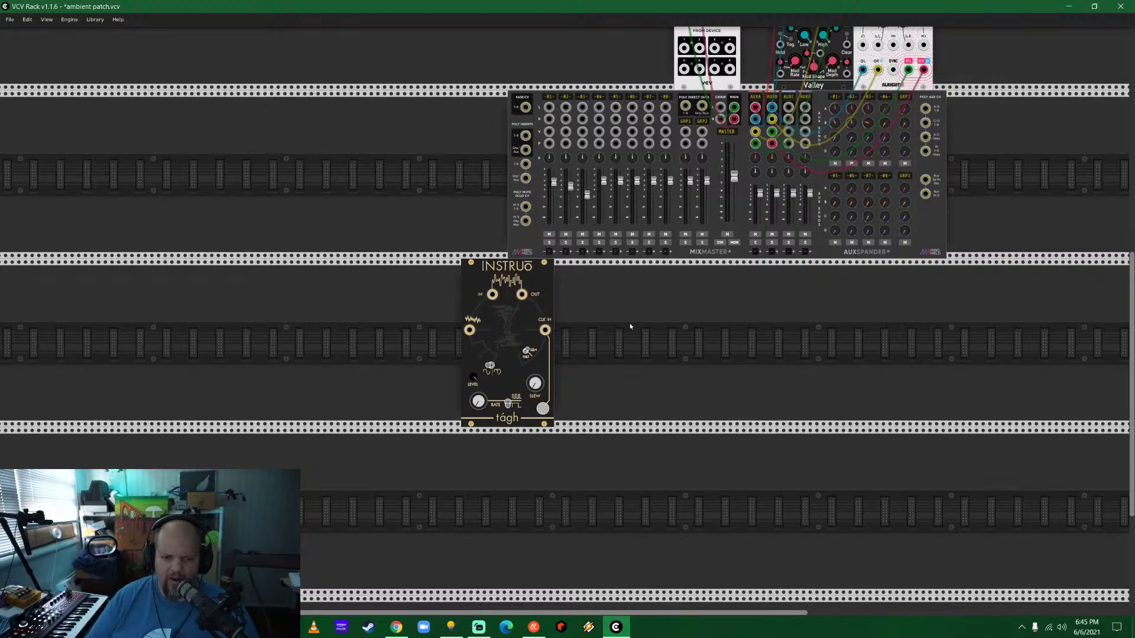
right_click(410, 321)
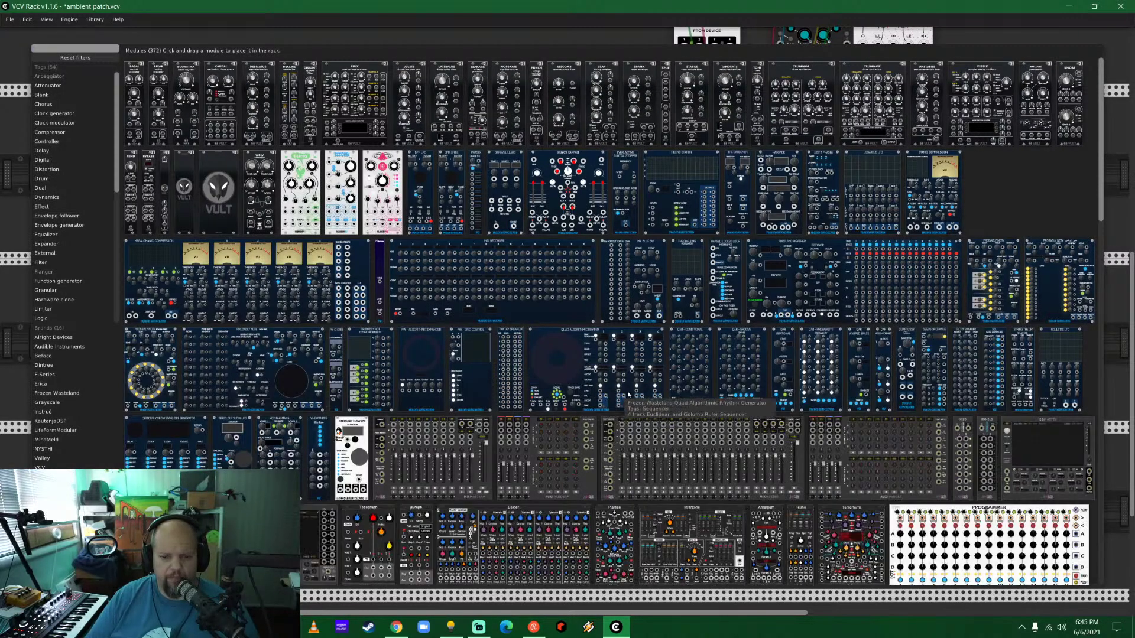
scroll(628, 395, "down", 12)
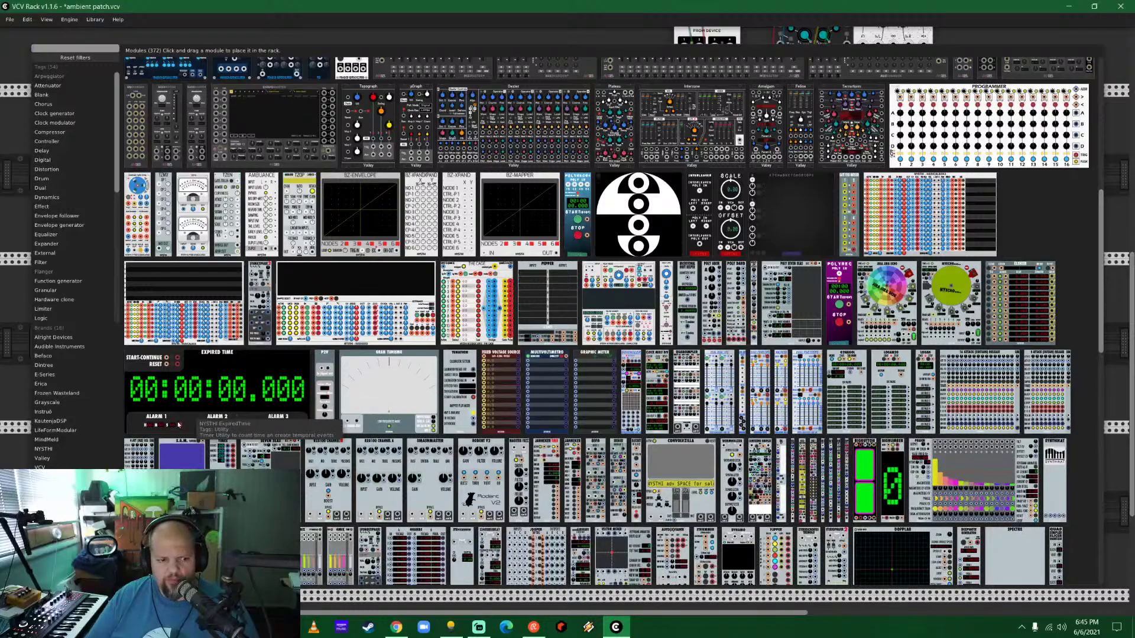
scroll(793, 319, "down", 13)
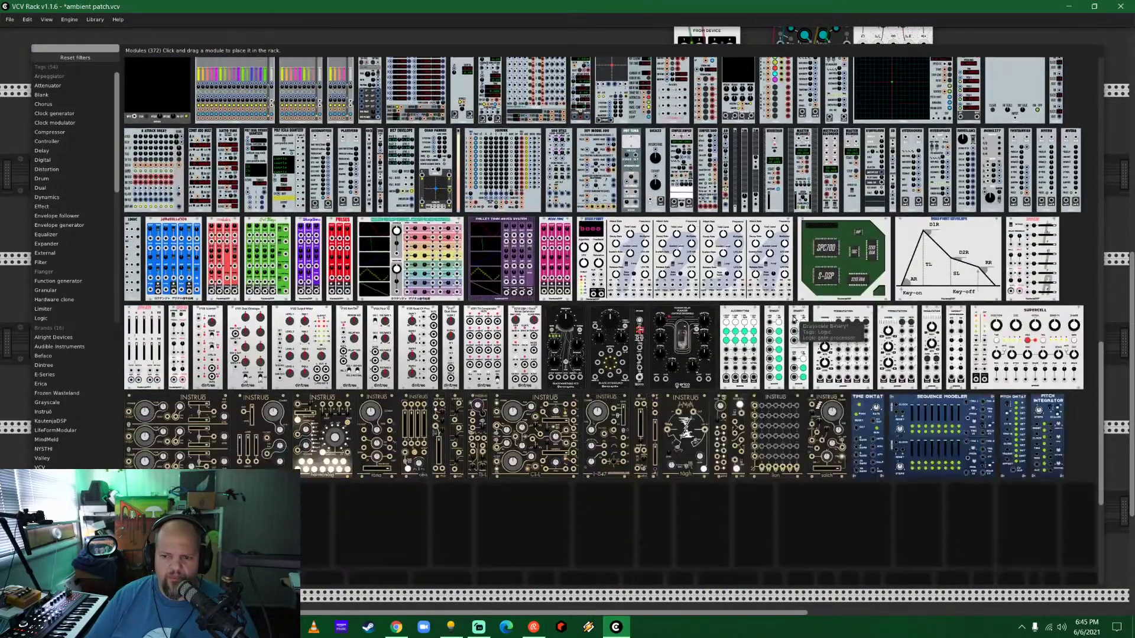
scroll(794, 319, "up", 3)
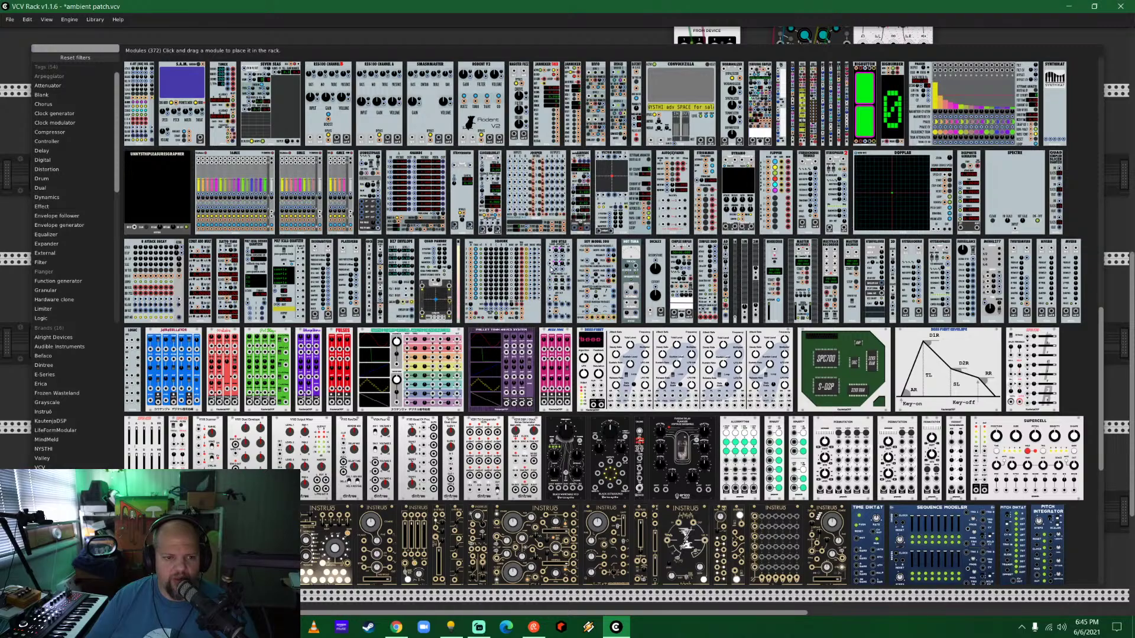
scroll(608, 266, "down", 6)
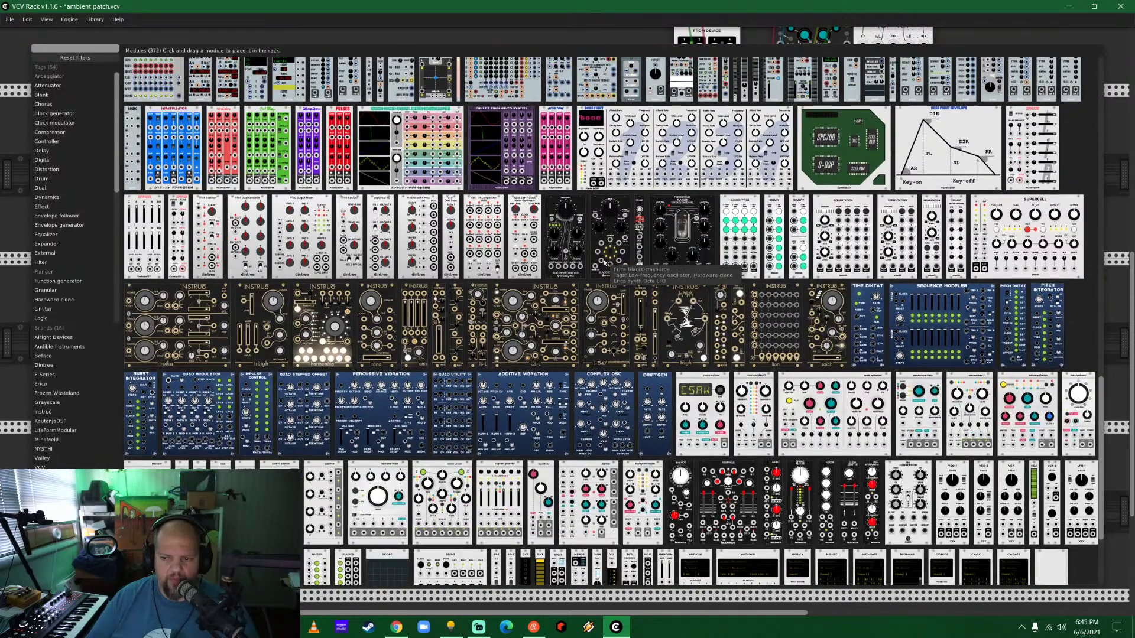
scroll(609, 264, "down", 4)
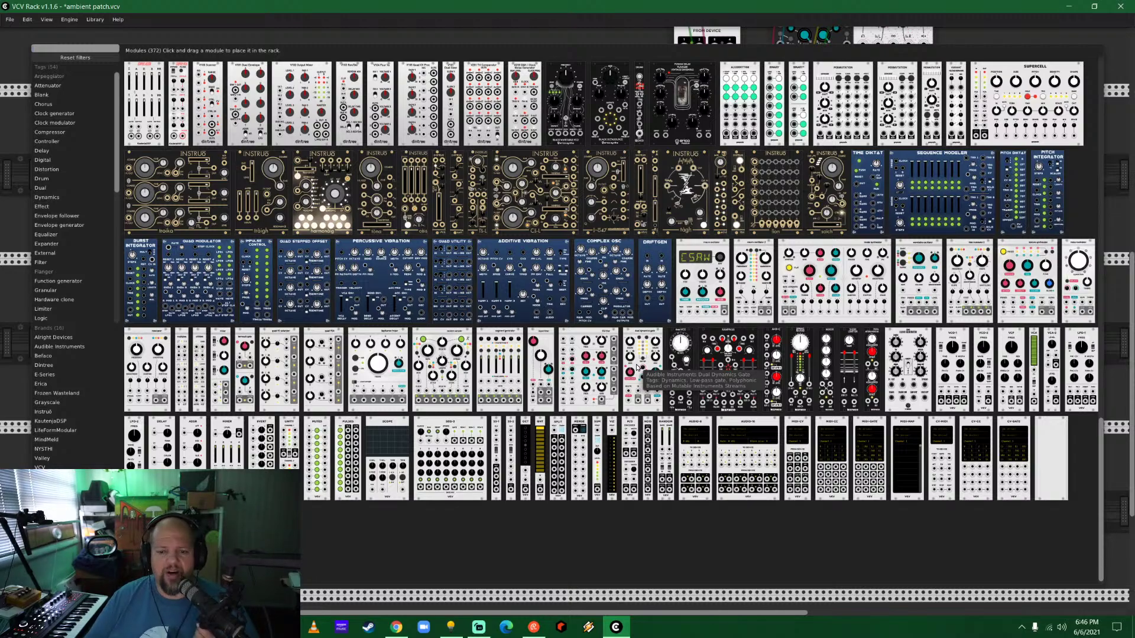
scroll(650, 364, "up", 3)
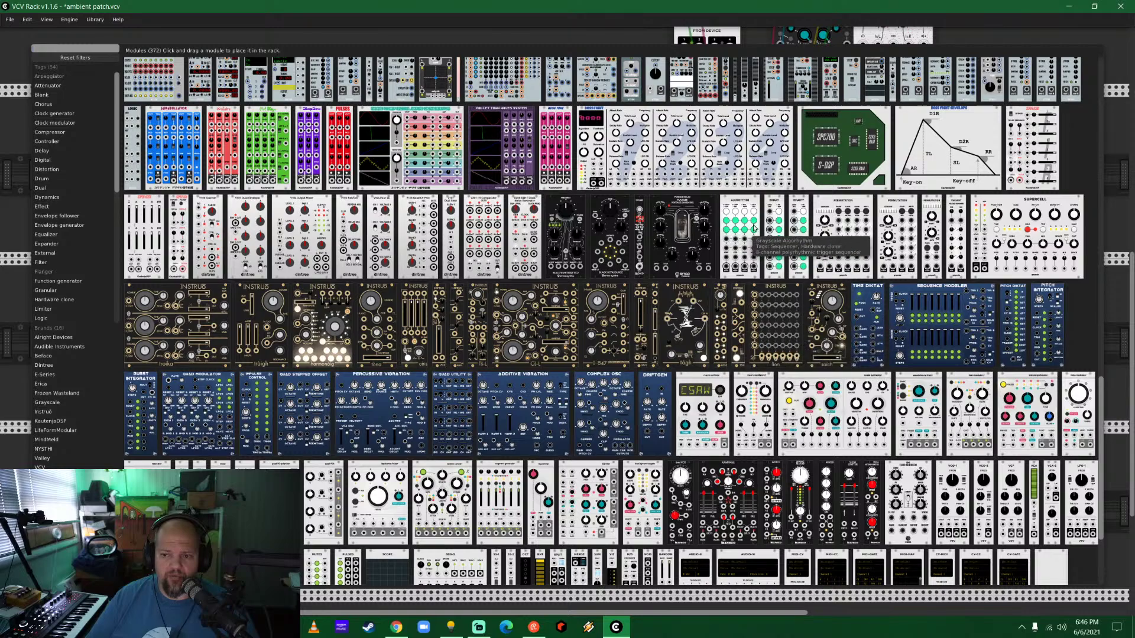
left_click_drag(740, 205, 718, 356)
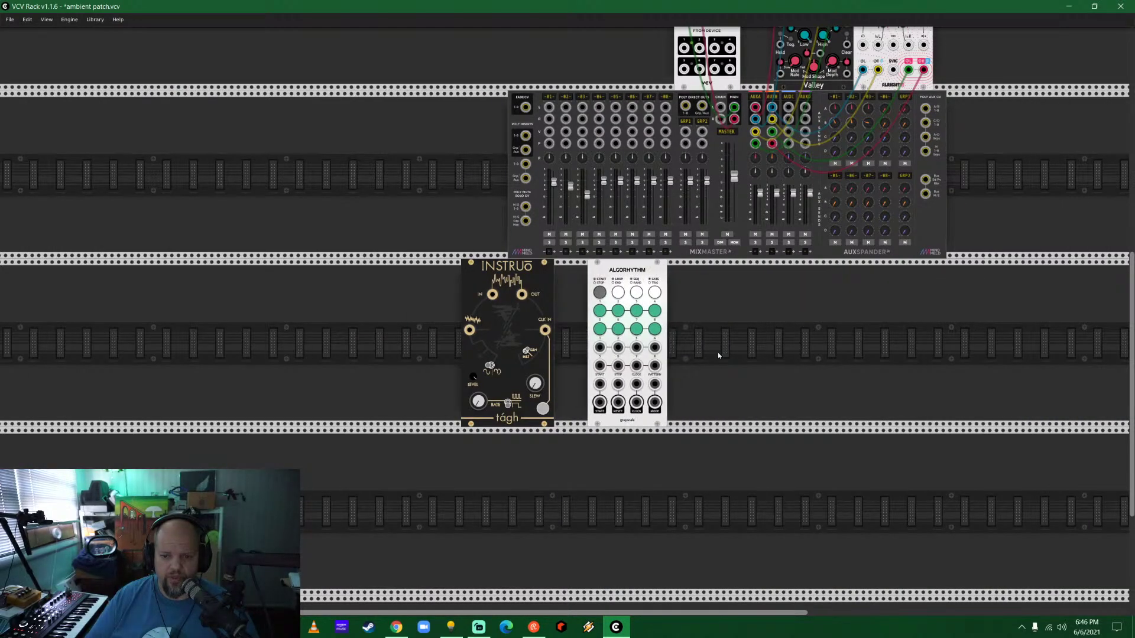
Add the Vult Trummor drum synthesizer to the right of Algorhythm and patch its OUTPUT to MIXMASTER channel 1 L and R.
scroll(666, 351, "up", 3)
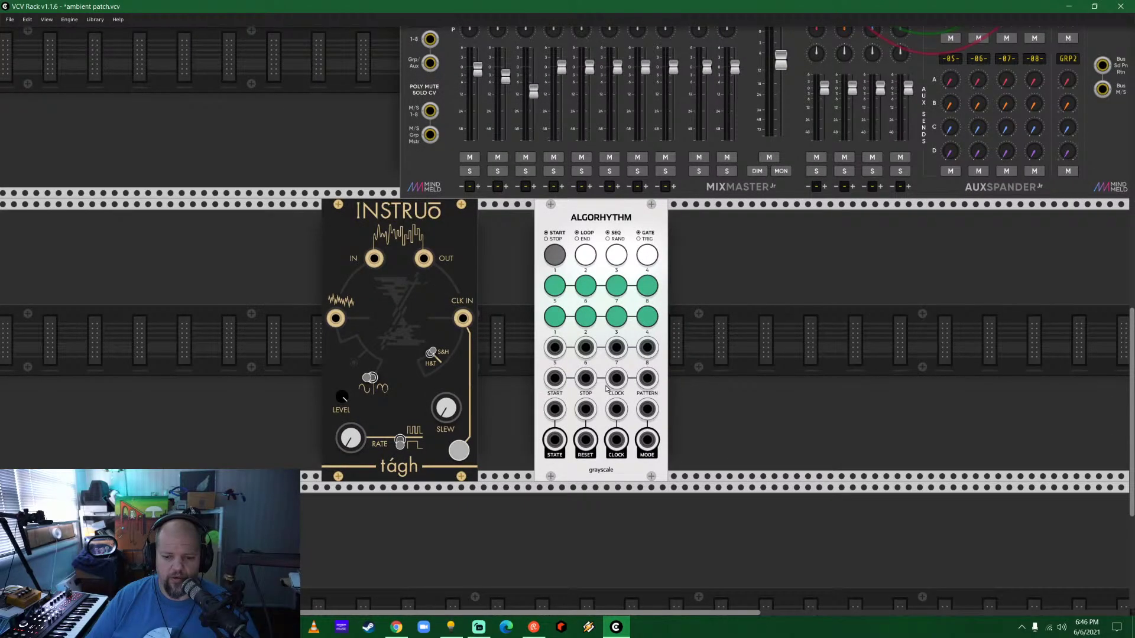
scroll(606, 388, "down", 1)
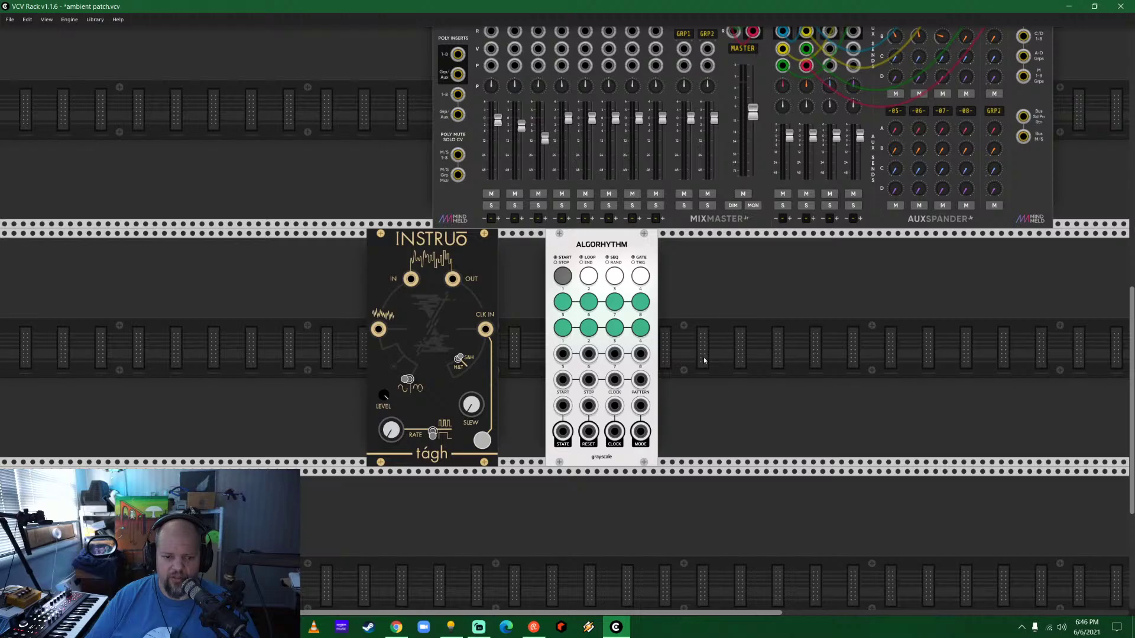
right_click(692, 263)
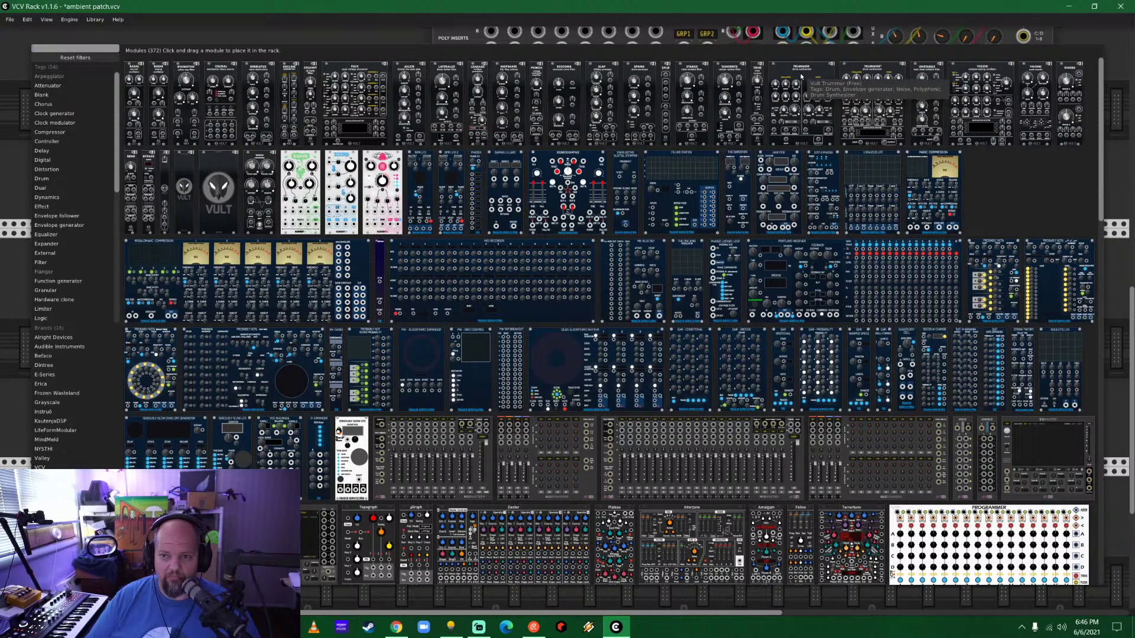
left_click_drag(801, 72, 604, 250)
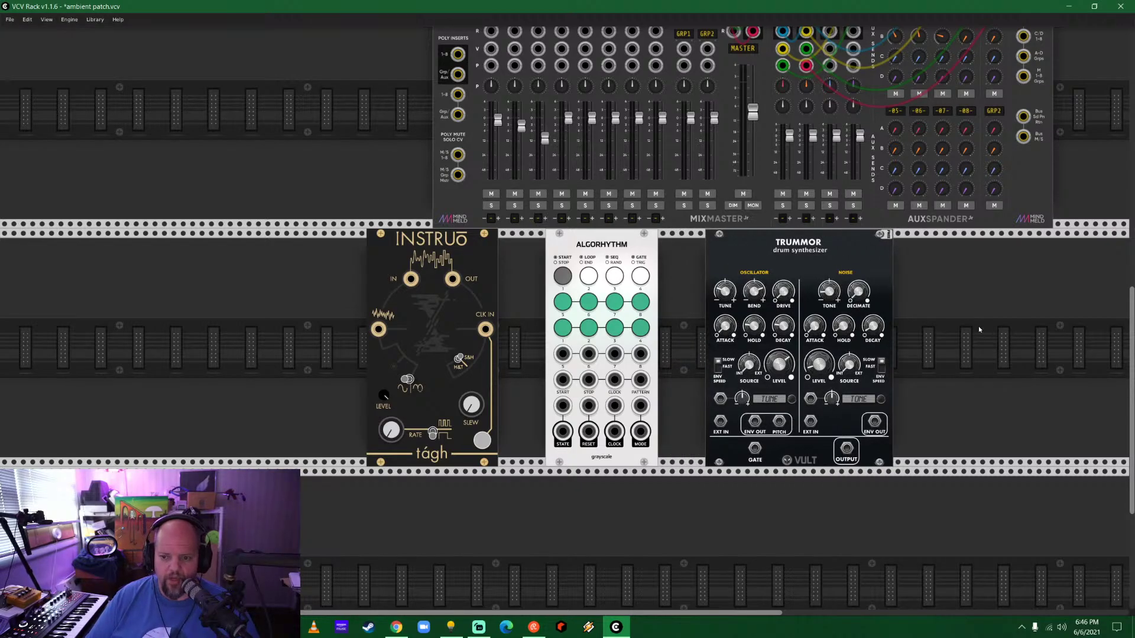
left_click_drag(969, 319, 927, 455)
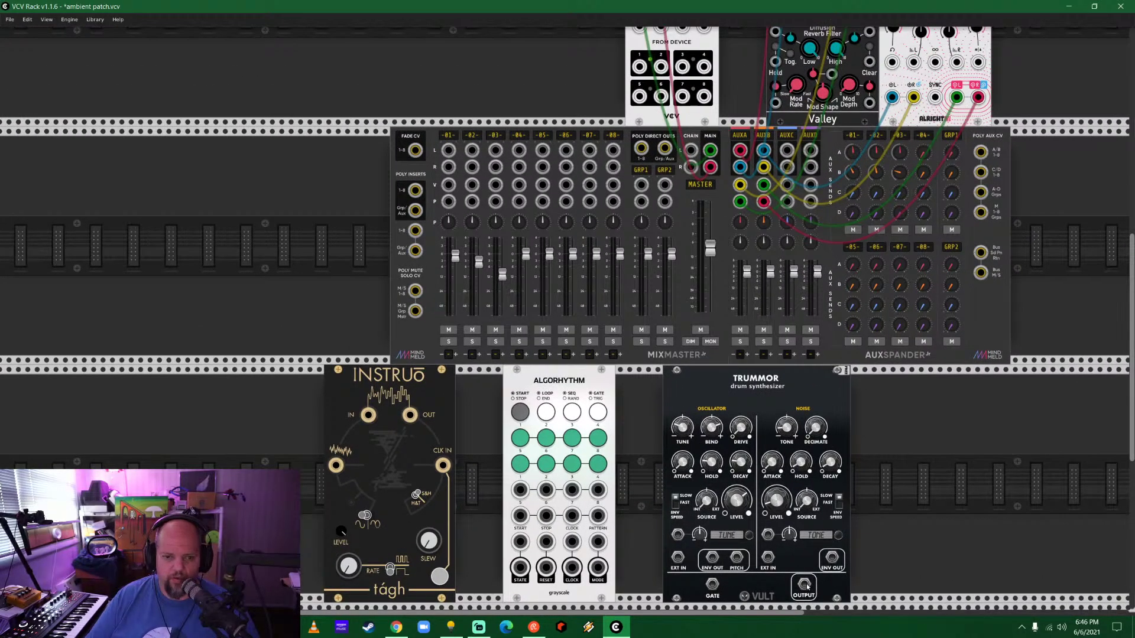
mouse_move(804, 585)
left_mouse_down()
mouse_move(532, 331)
mouse_move(448, 150)
mouse_move(451, 178)
mouse_move(671, 558)
mouse_move(804, 585)
left_mouse_up()
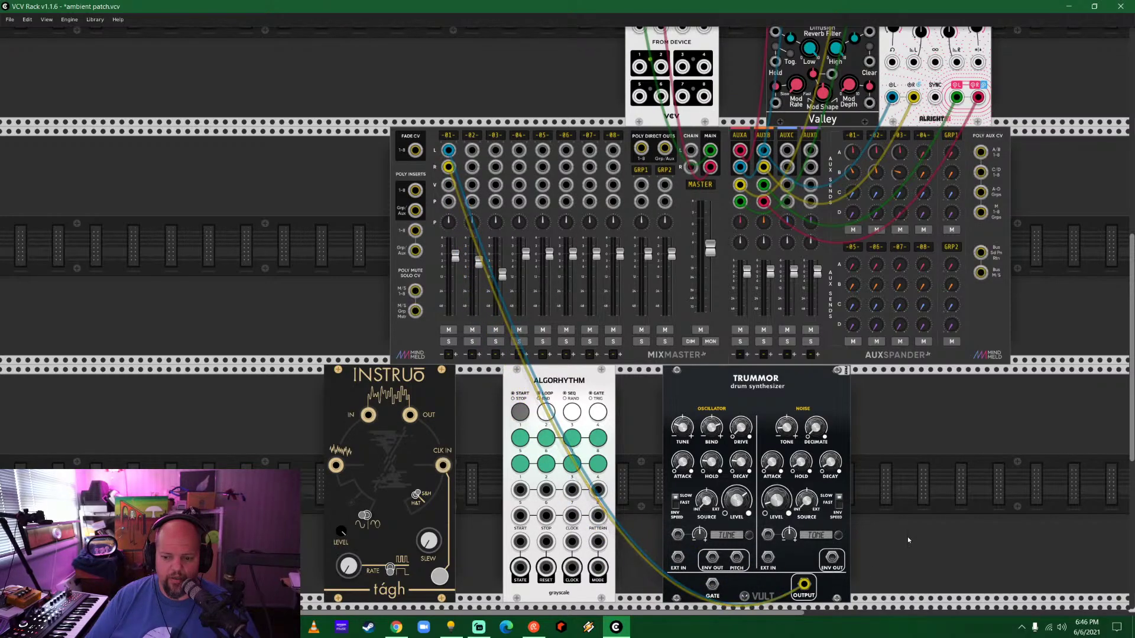
Rearrange the row so Algorhythm and Trummor sit side by side, with tágh moved to their right beneath MIXMASTER.
left_click_drag(922, 499, 1031, 444)
left_click_drag(880, 332, 353, 332)
left_click_drag(800, 417, 1055, 440)
left_click_drag(911, 387, 467, 387)
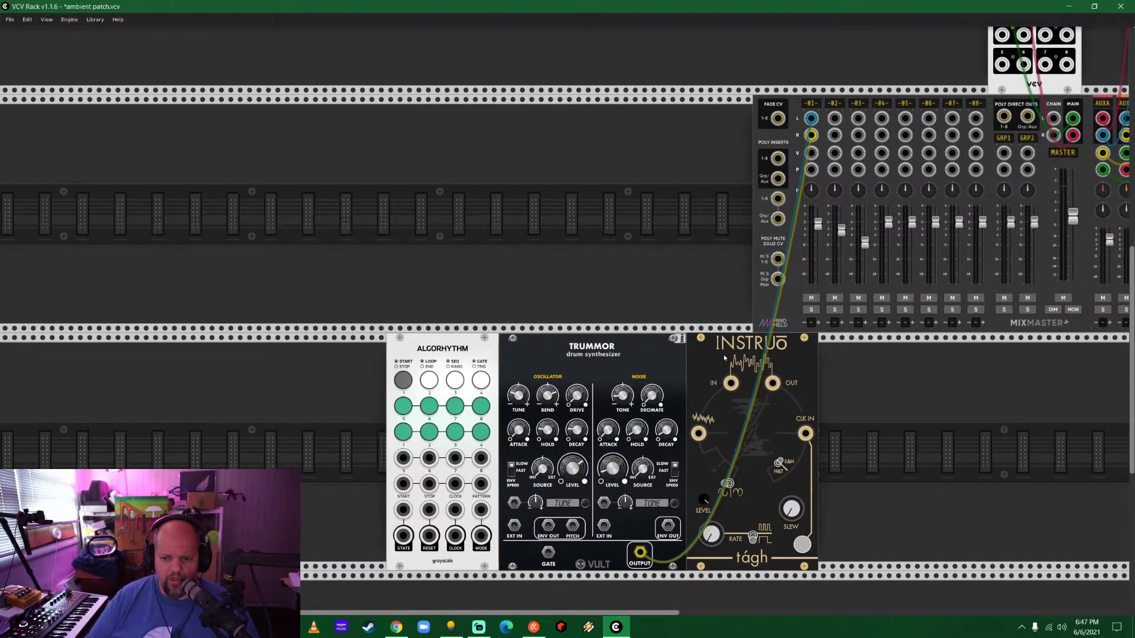
left_click_drag(717, 368, 942, 368)
left_click_drag(826, 509, 829, 501)
scroll(829, 501, "down", 2)
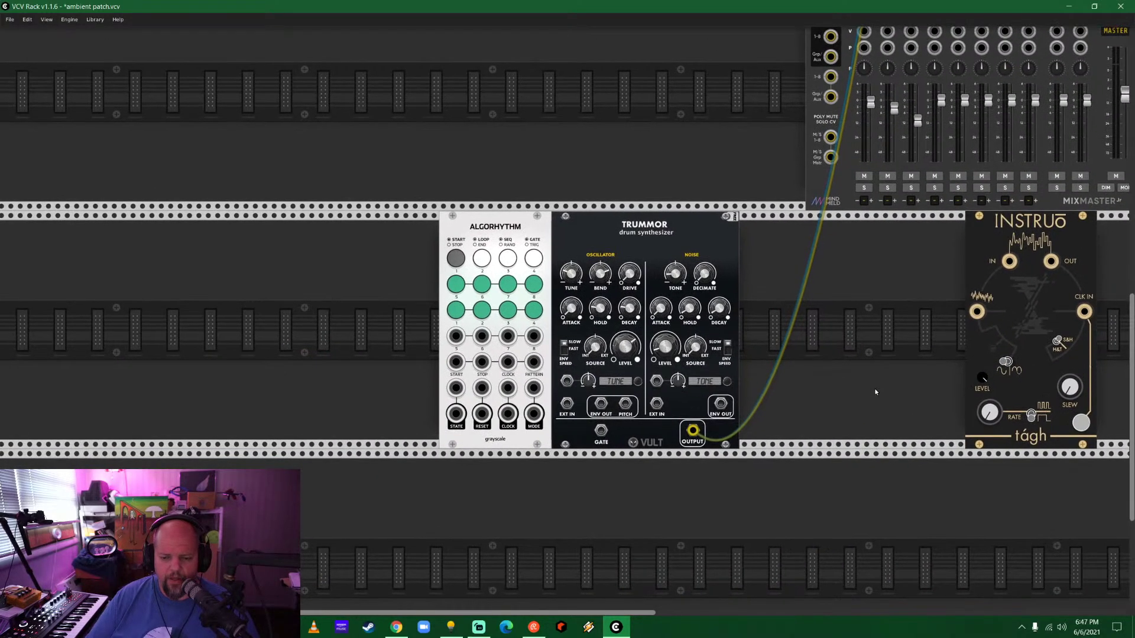
Try Algorhythm's START/STOP and LOOP/END switches, toggling each on and off, and set its step order to RAND.
scroll(626, 430, "up", 4)
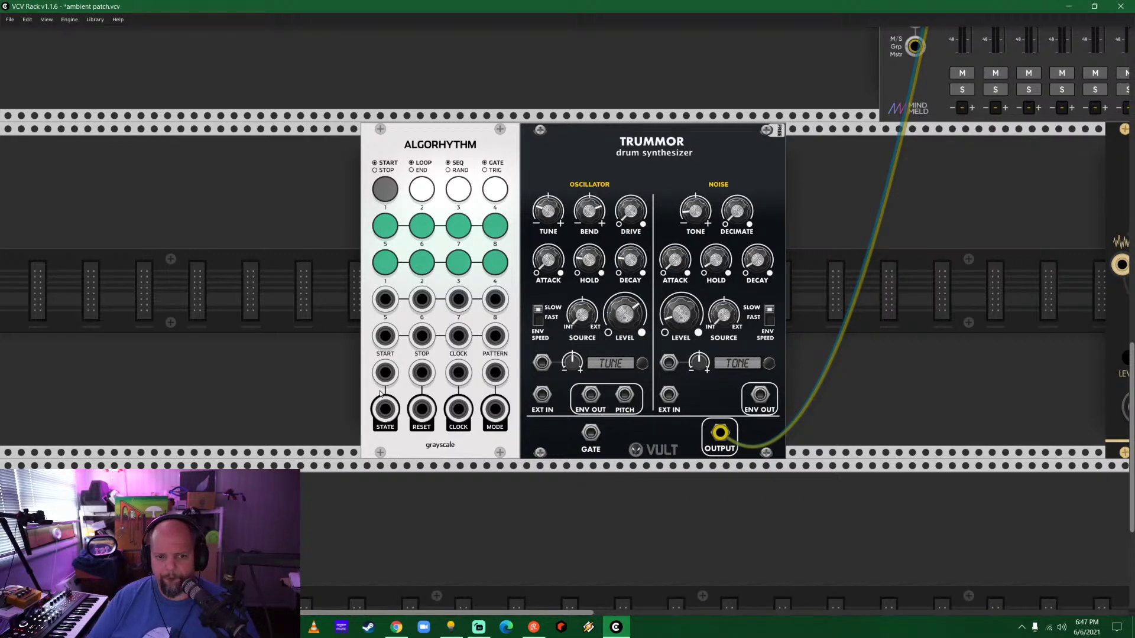
left_click(385, 191)
left_click(385, 191)
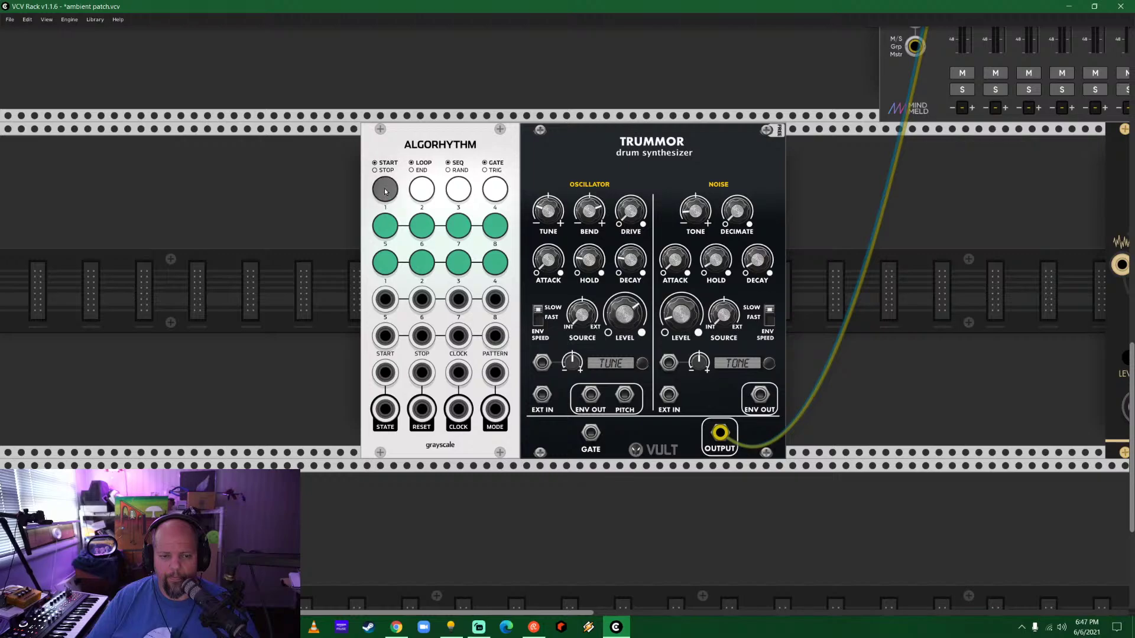
left_click(422, 190)
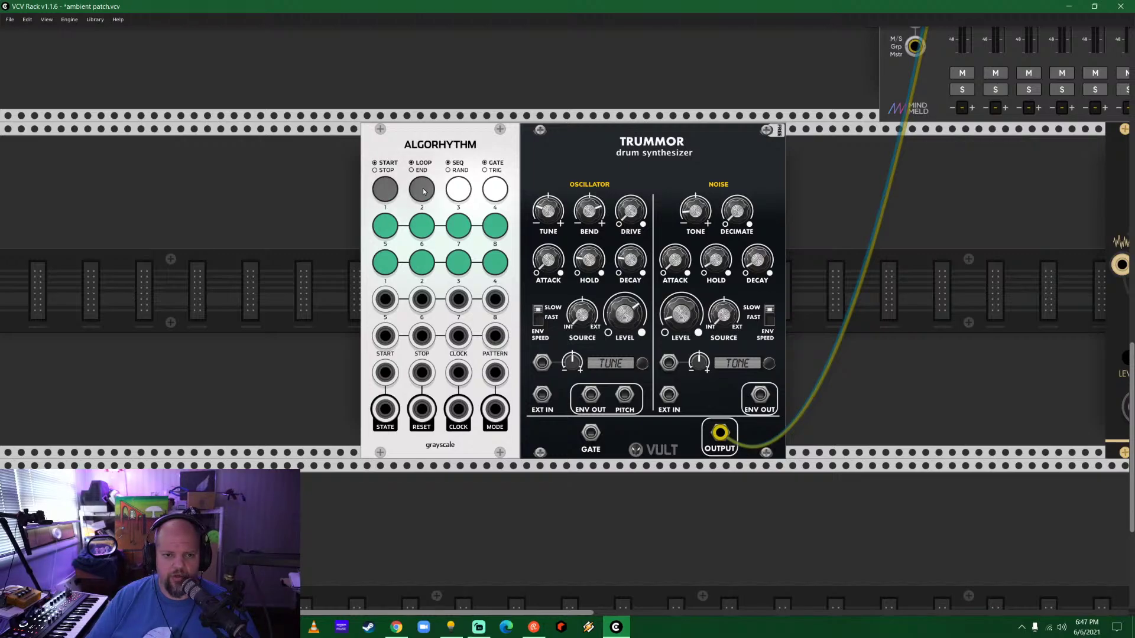
left_click(415, 193)
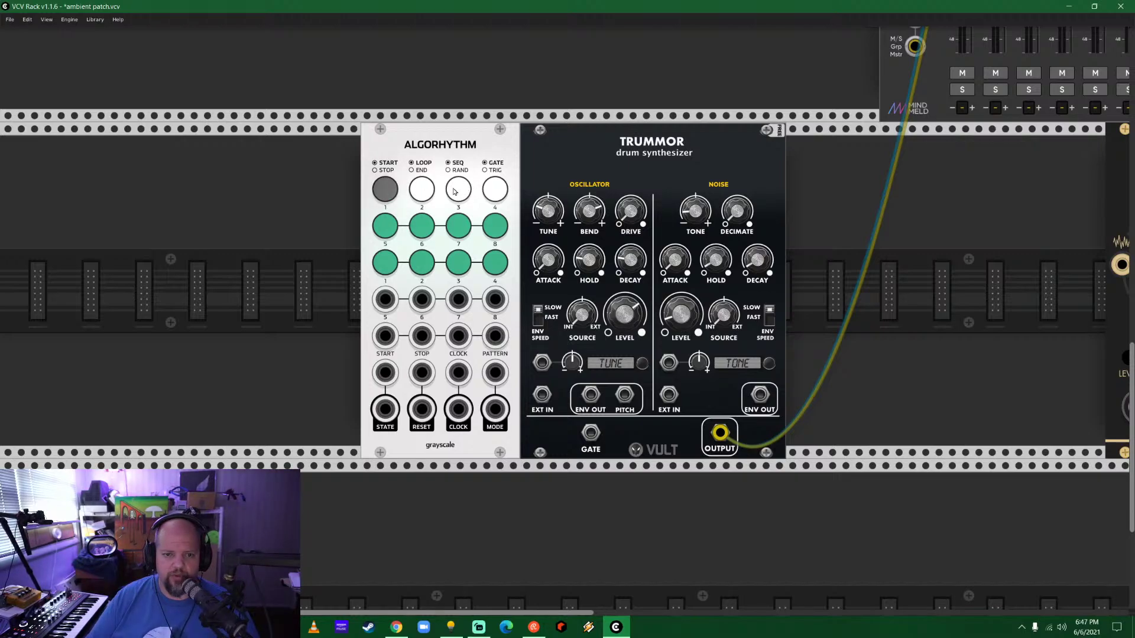
left_click(455, 191)
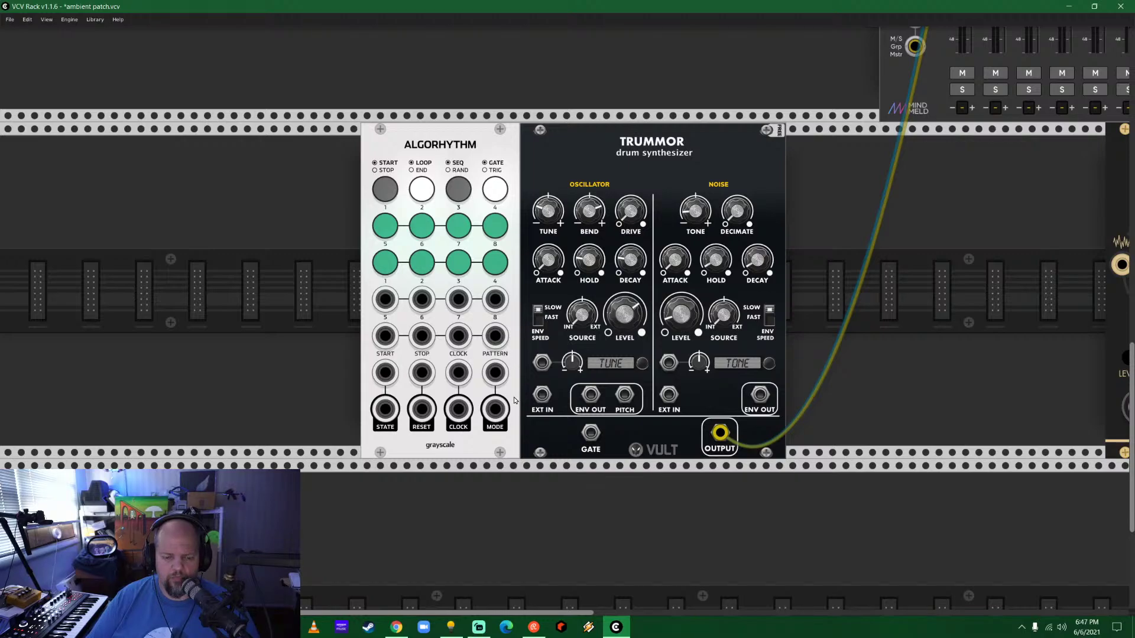
Turn off step 1 on Algorhythm, start the sequence and stop it again.
left_click(390, 231)
left_click(385, 189)
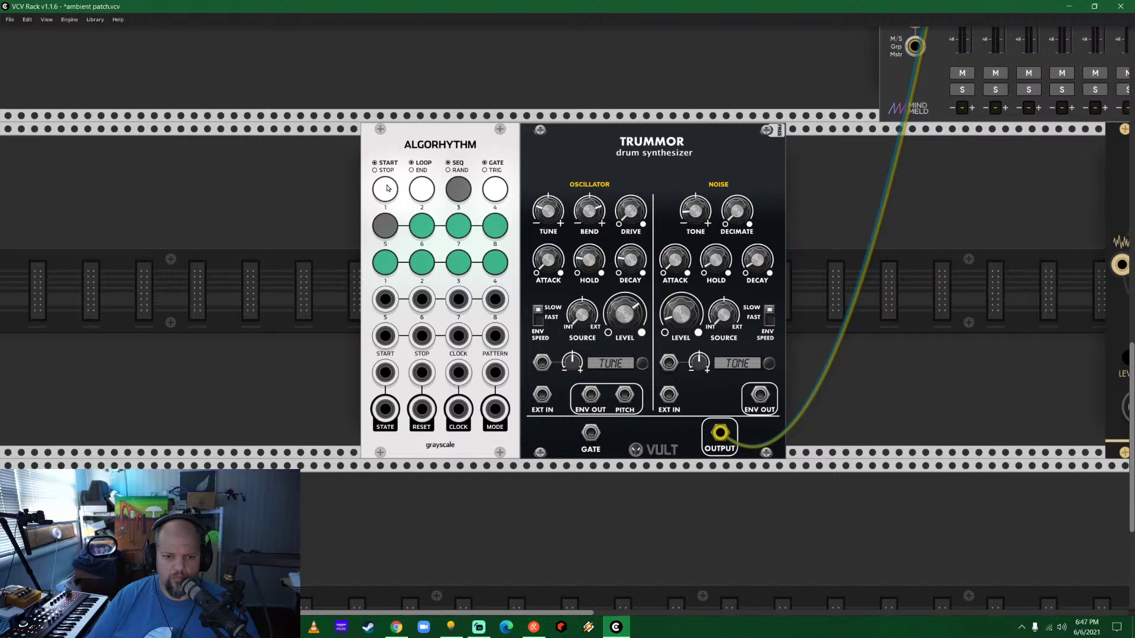
left_click(387, 187)
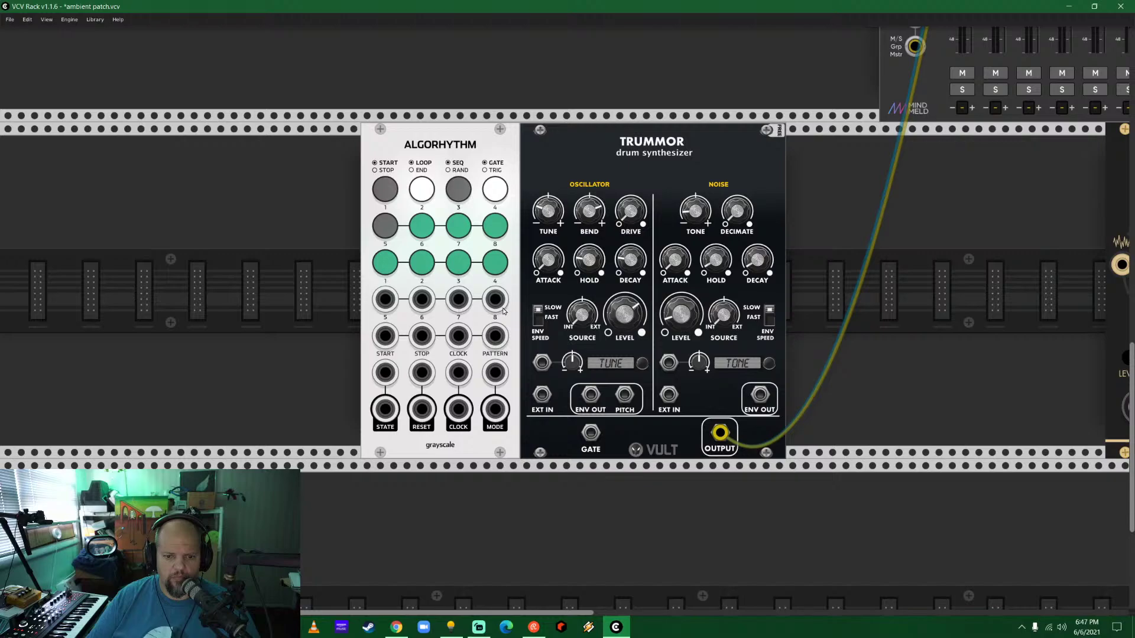
Patch Algorhythm's step 1 output into Trummor's GATE input.
left_click_drag(498, 304, 498, 302)
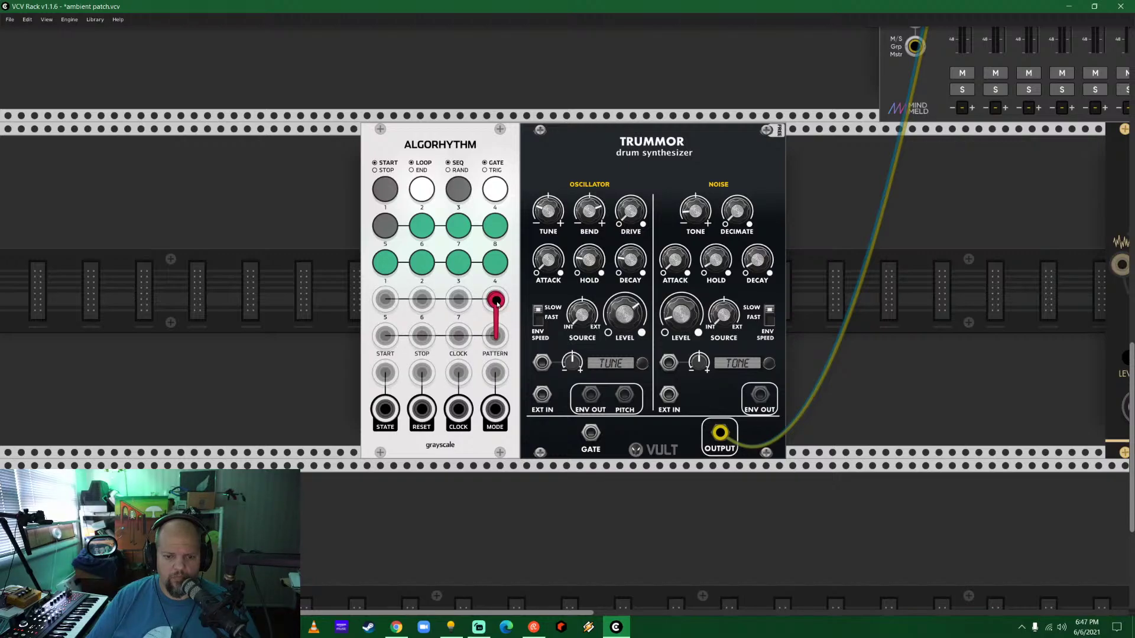
left_click_drag(498, 302, 497, 304)
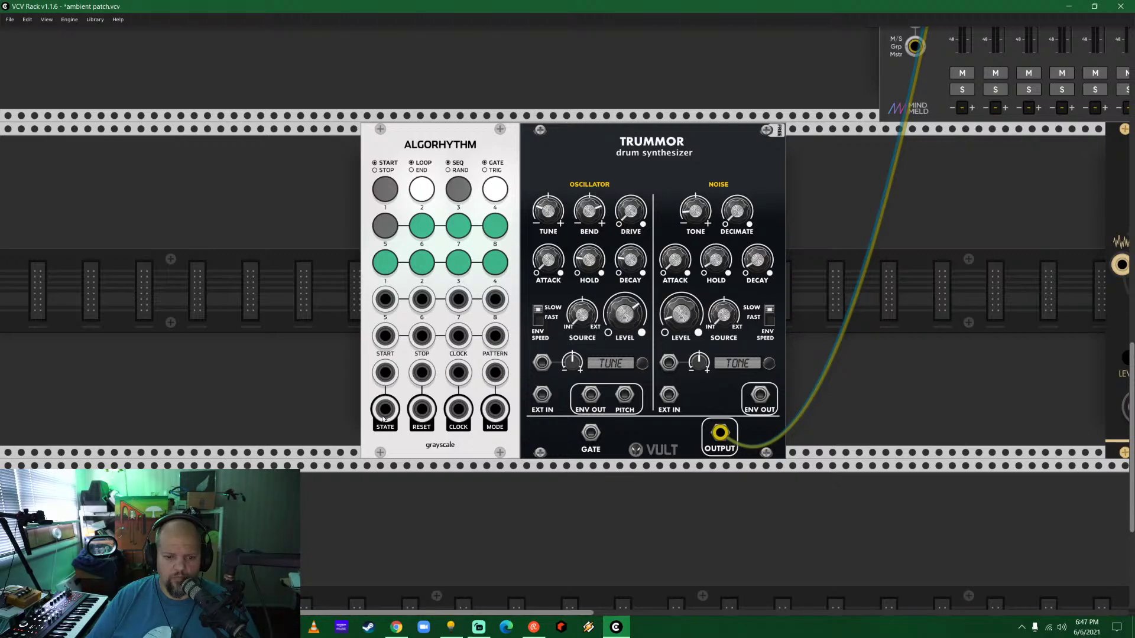
mouse_move(385, 412)
left_mouse_down()
mouse_move(582, 481)
mouse_move(594, 438)
mouse_move(392, 472)
mouse_move(390, 422)
left_mouse_up()
left_click_drag(385, 299, 591, 434)
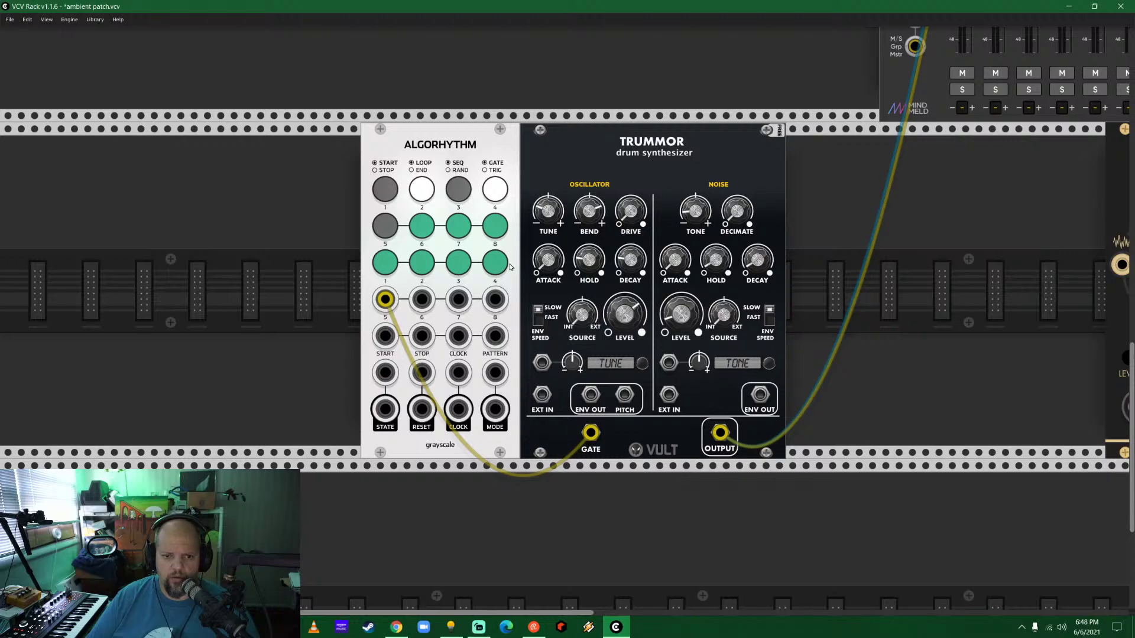
Start Algorhythm and set its pattern with steps 2 and 7 off and all other steps on.
left_click(387, 189)
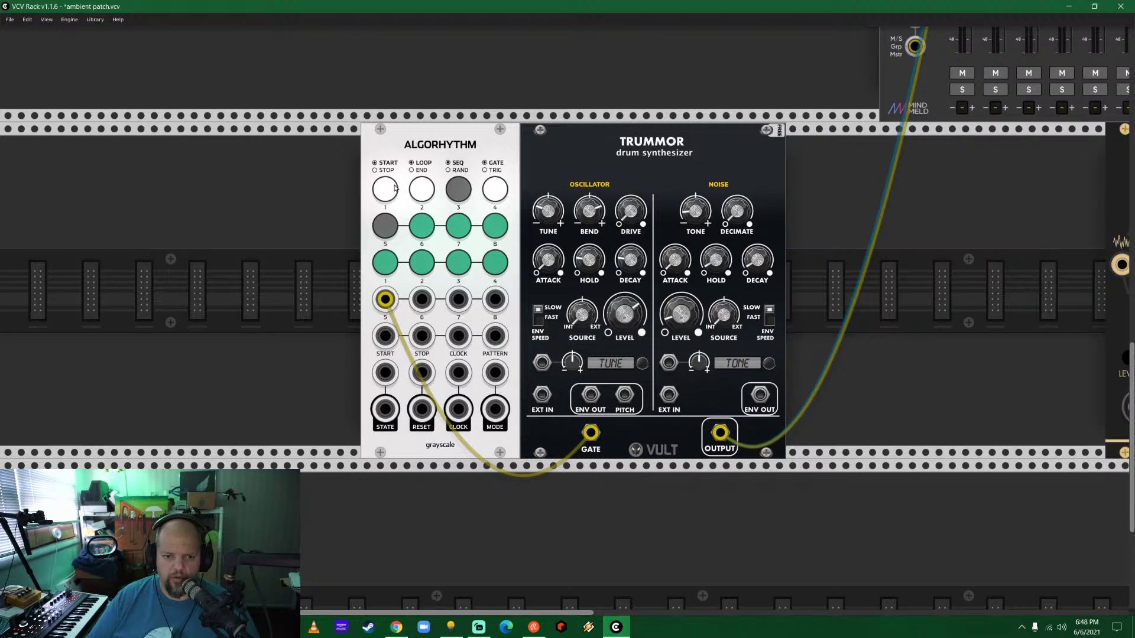
left_click(385, 227)
left_click(430, 228)
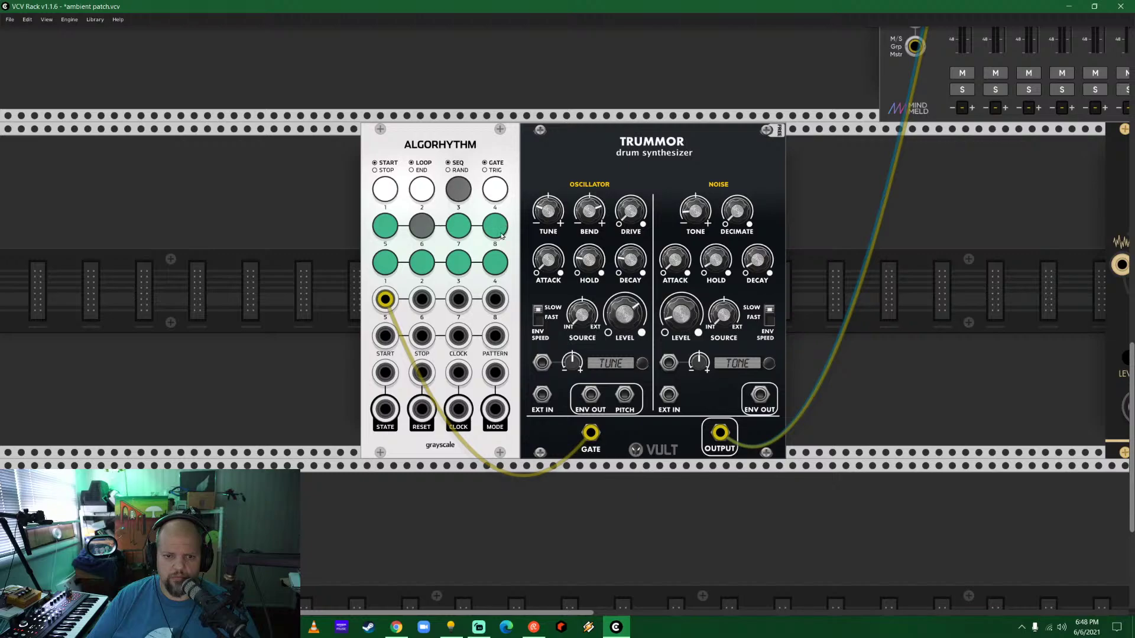
left_click(459, 264)
left_click(495, 233)
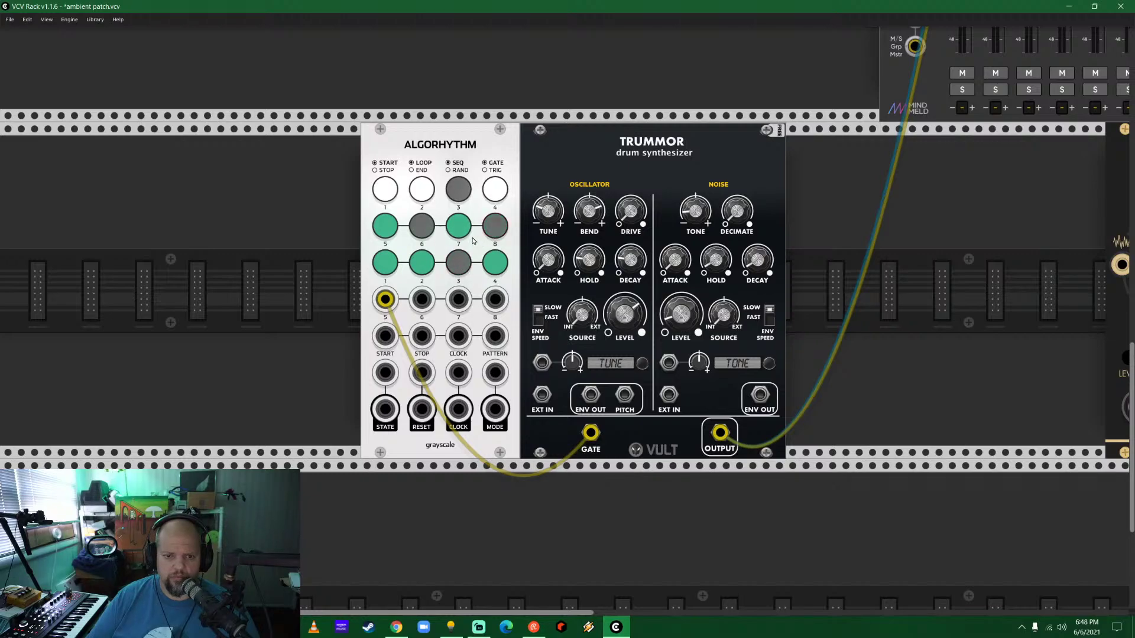
left_click(495, 231)
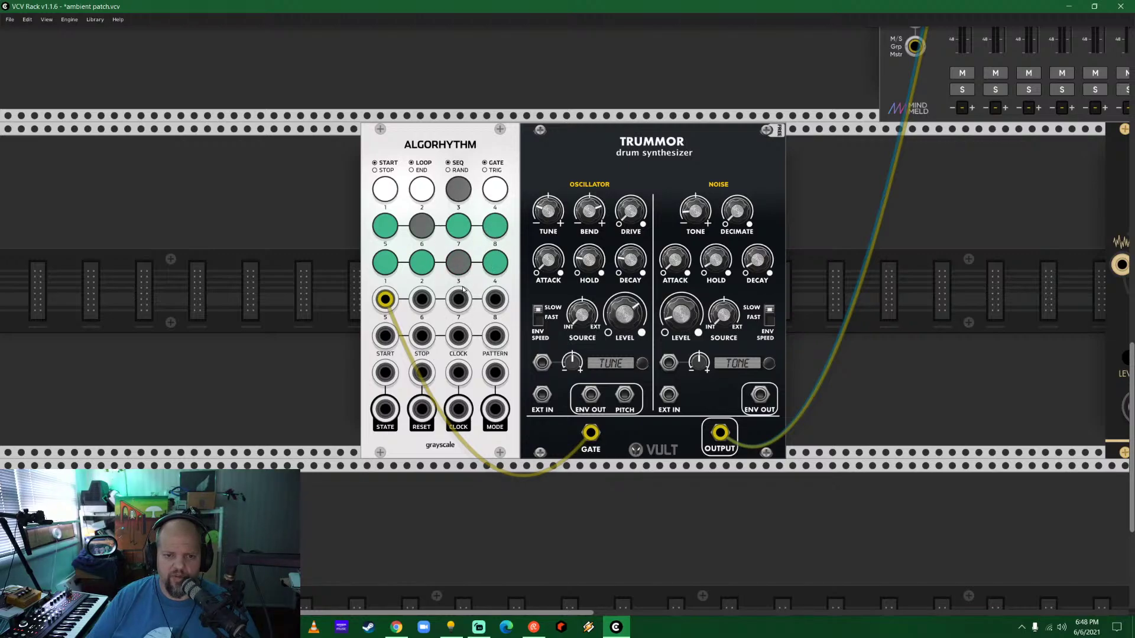
Stop Algorhythm and set its modes to END, SEQ and TRIG.
left_click(428, 193)
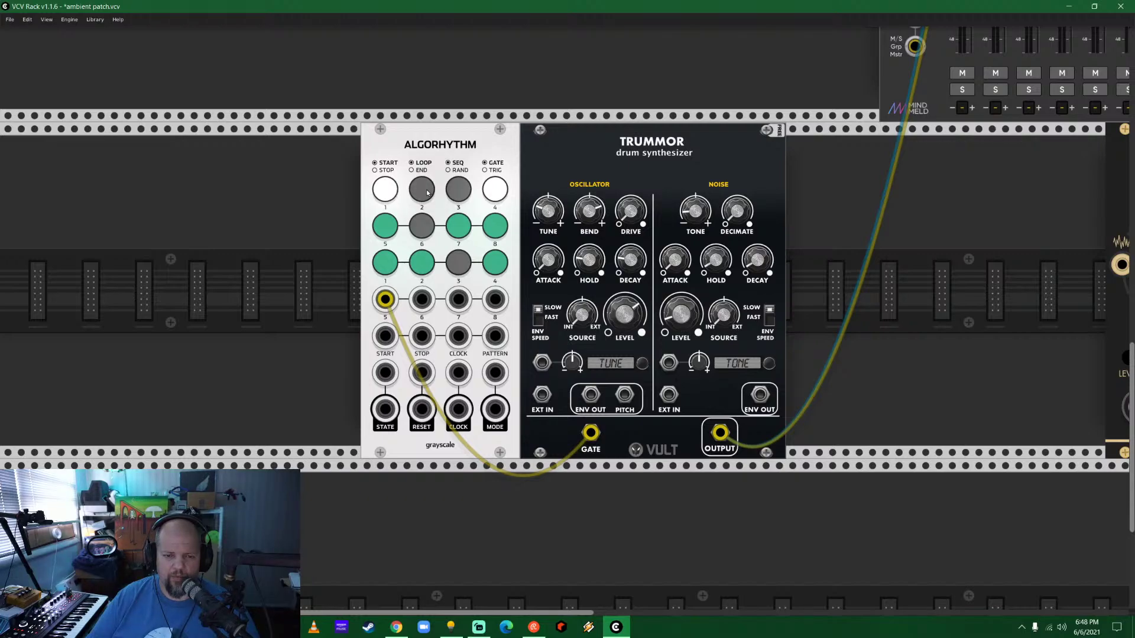
left_click(386, 192)
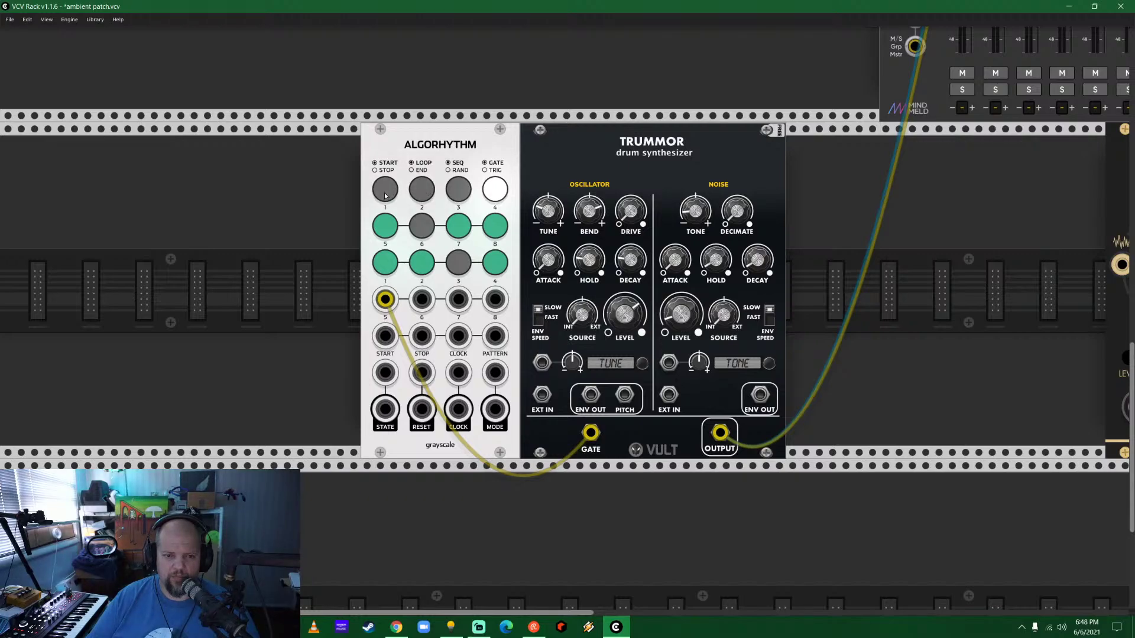
left_click(461, 194)
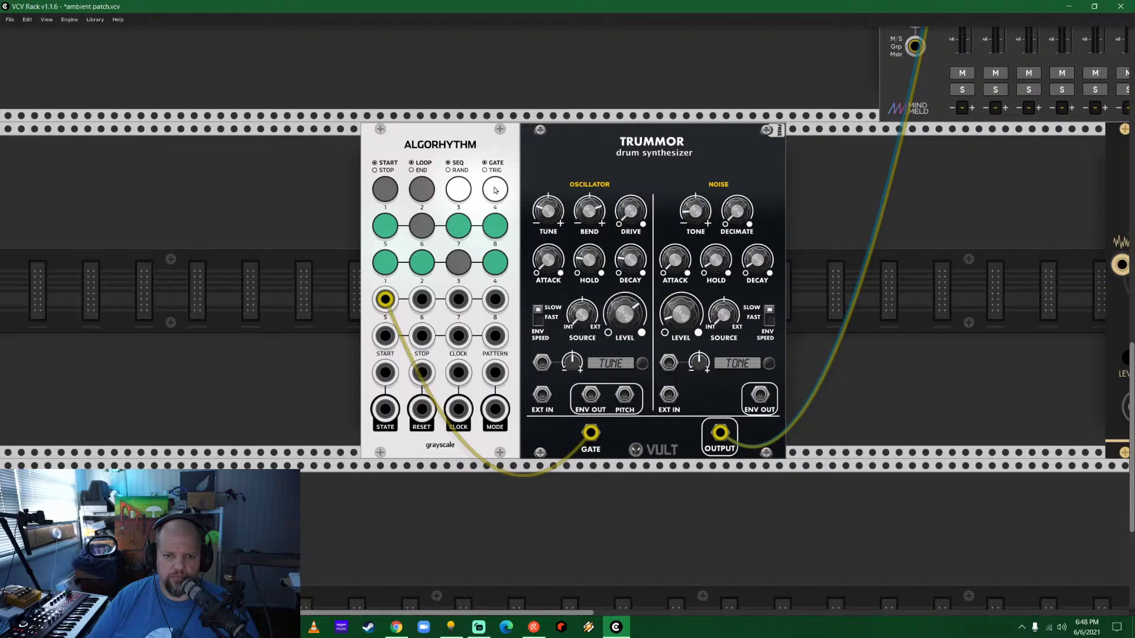
left_click(495, 190)
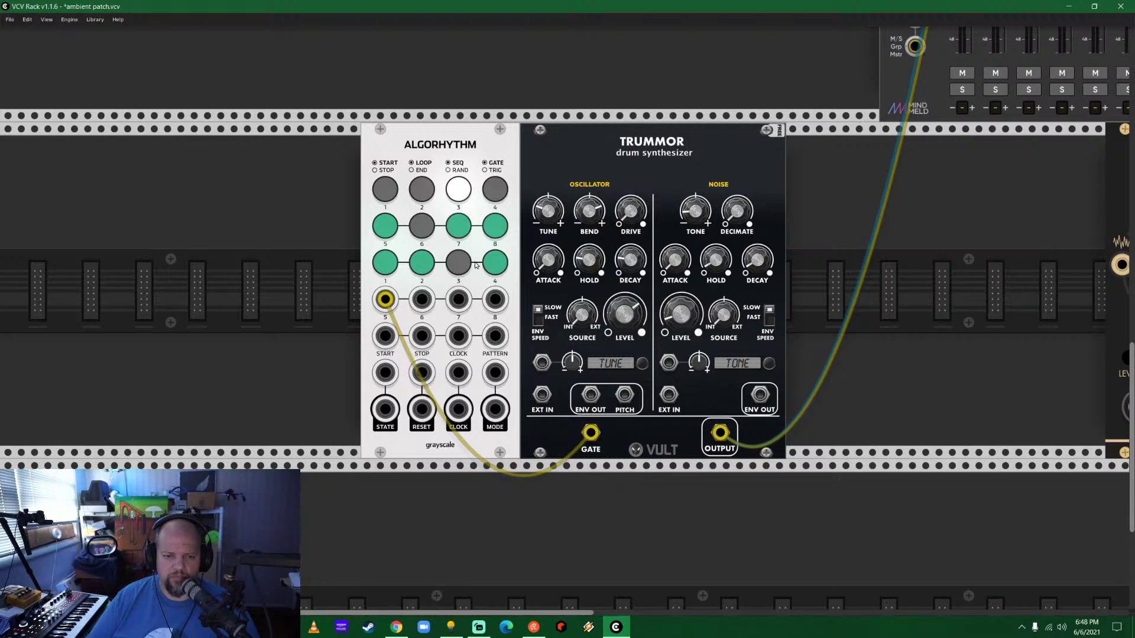
Add the Dintree V218 clock generator left of Algorhythm and patch its SQ OUT into Algorhythm's CLOCK input.
scroll(357, 284, "down", 3)
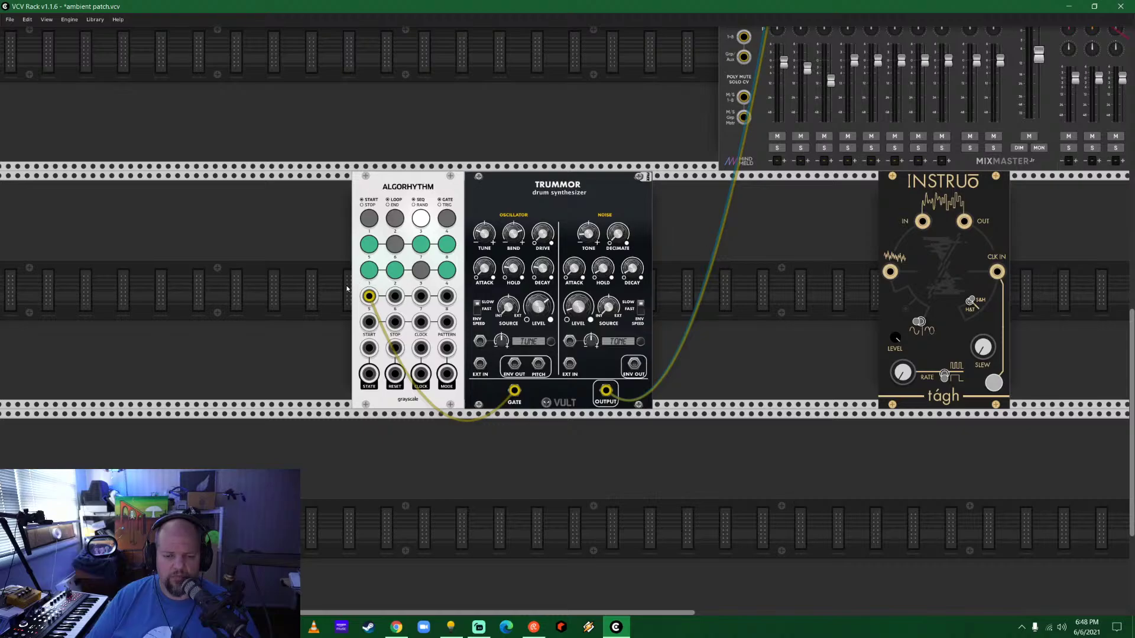
right_click(347, 286)
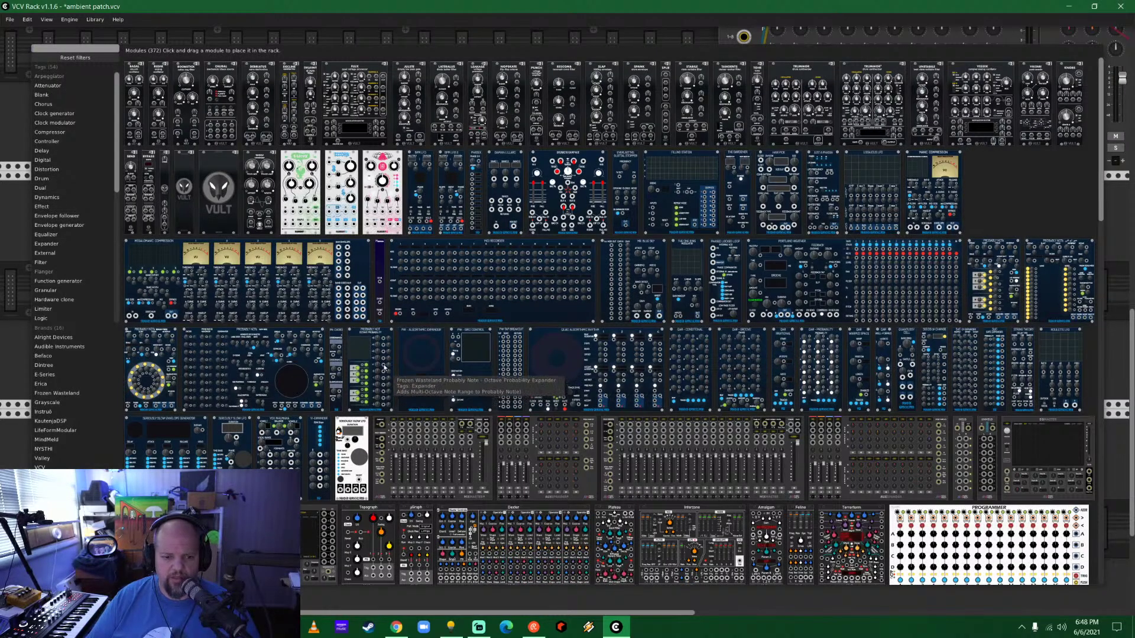
left_click(54, 114)
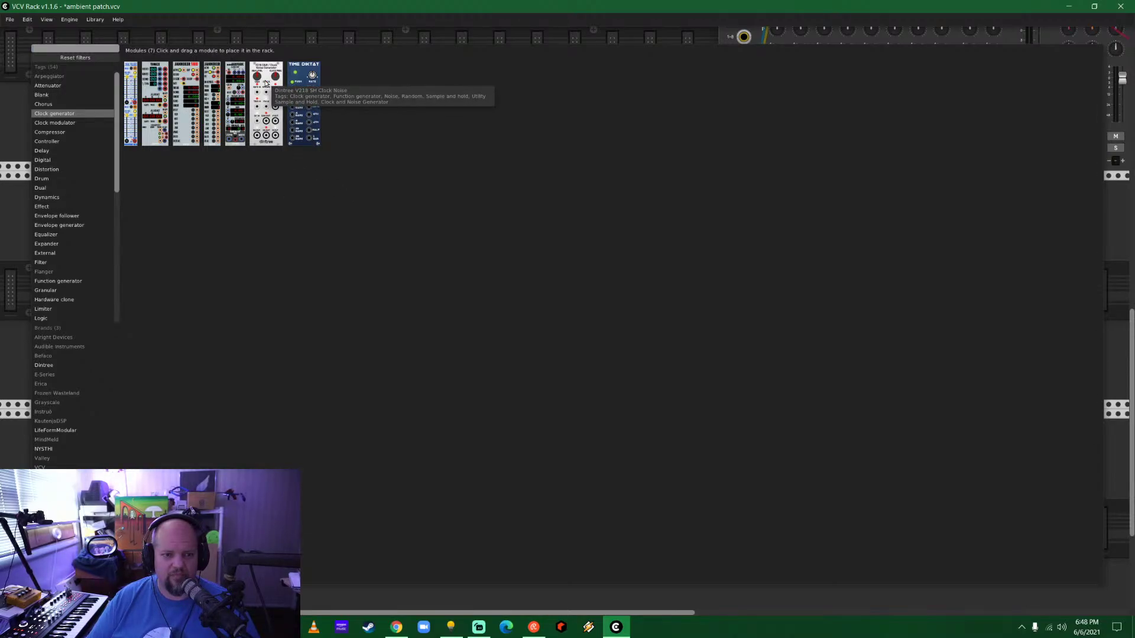
left_click_drag(265, 82, 253, 298)
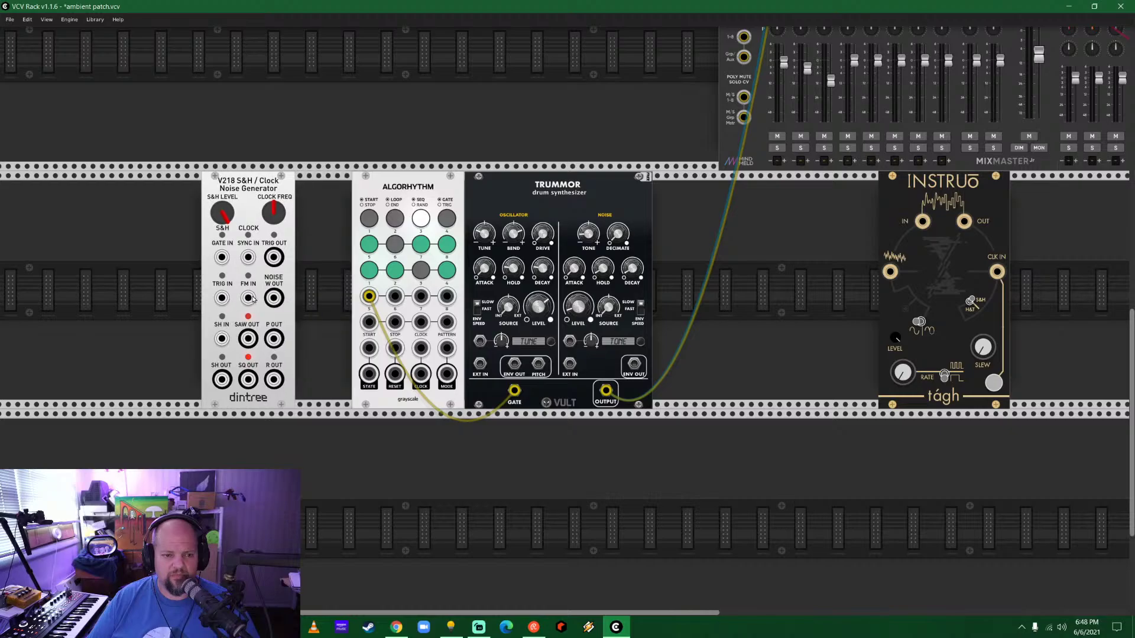
scroll(320, 292, "left", 2)
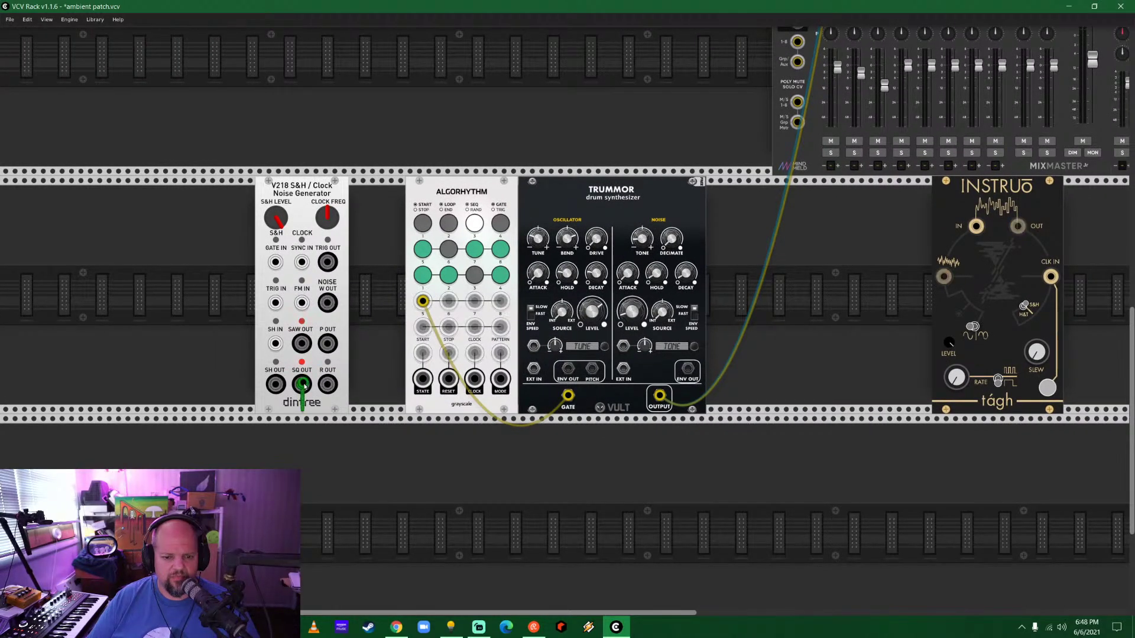
left_click_drag(302, 385, 474, 378)
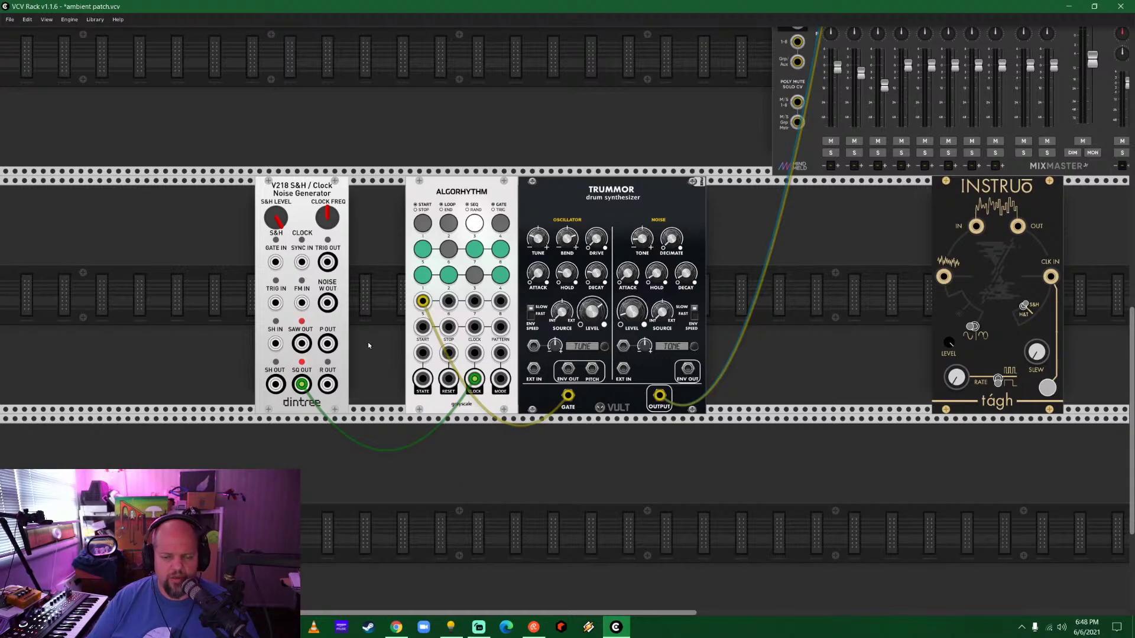
Start the clocked Algorhythm sequence and switch its play mode to LOOP and back to END.
left_click(419, 225)
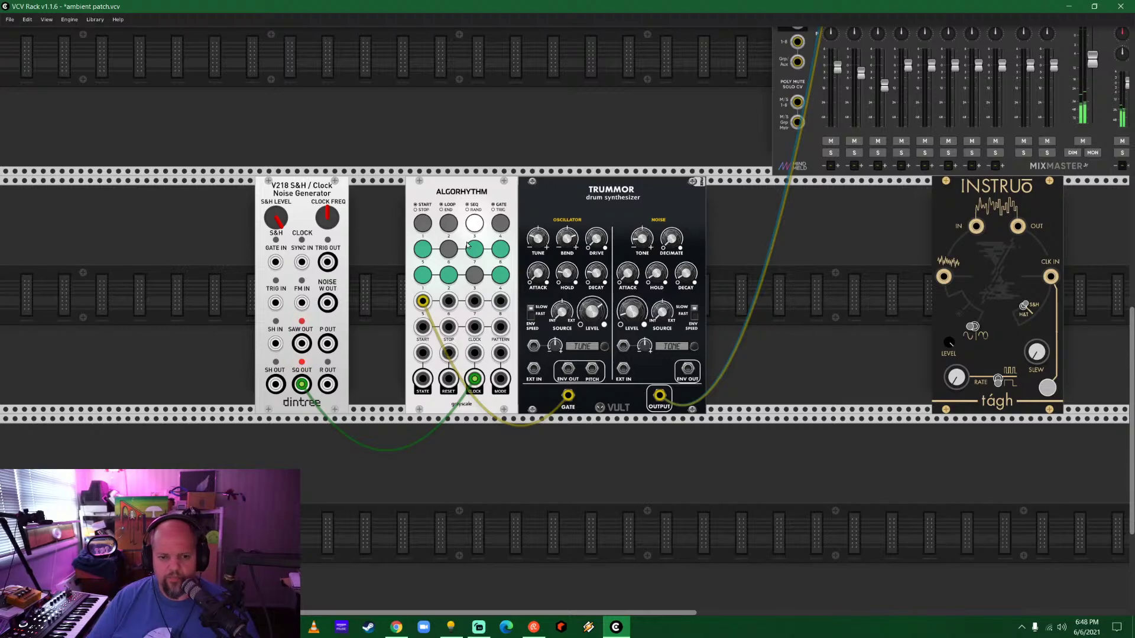
left_click(450, 222)
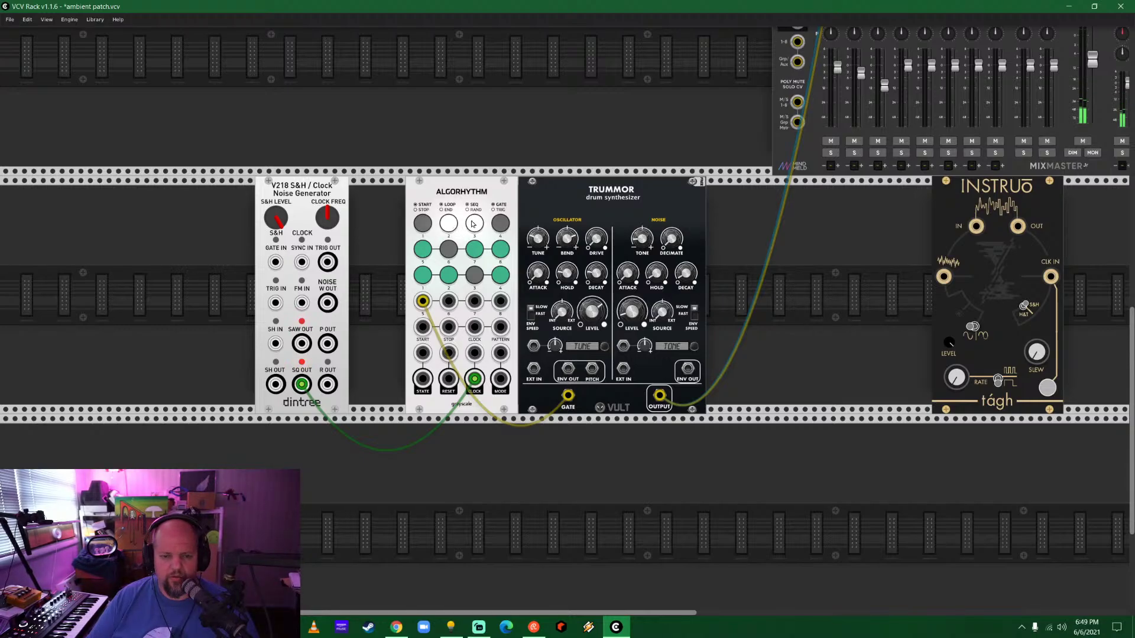
left_click(454, 224)
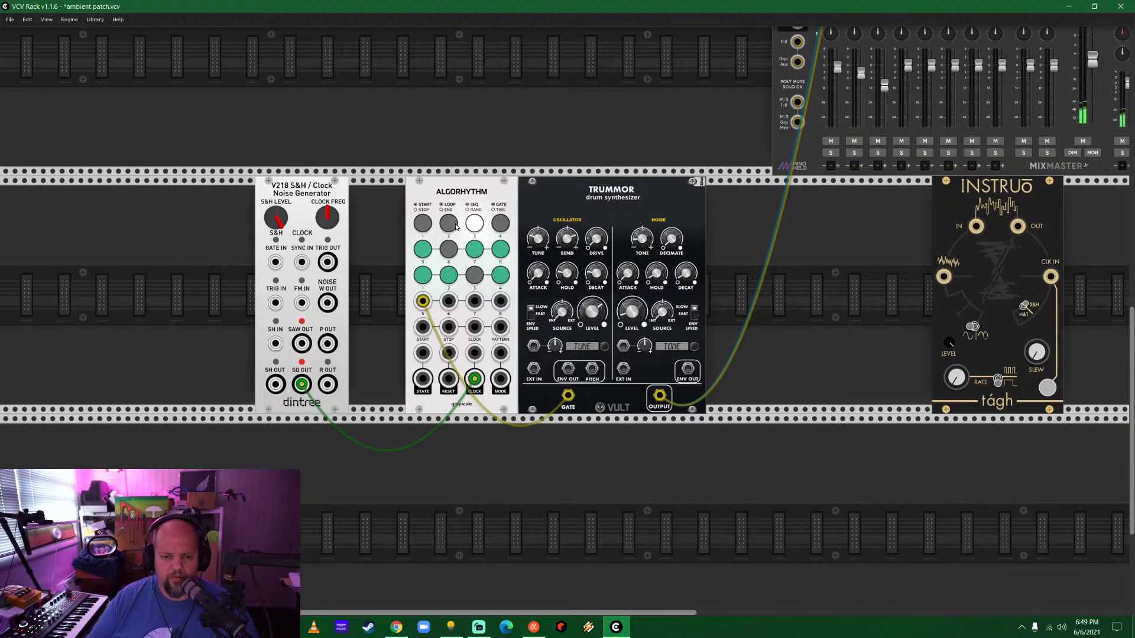
Switch Algorhythm's play mode from END to LOOP and start the sequence running.
left_click(425, 225)
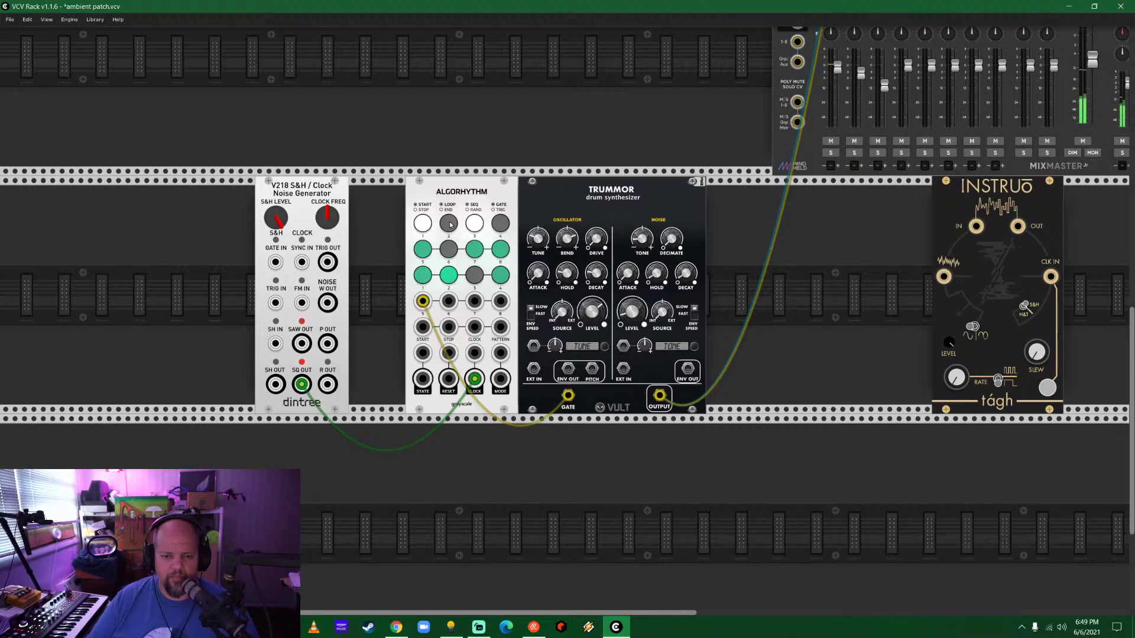
left_click(449, 225)
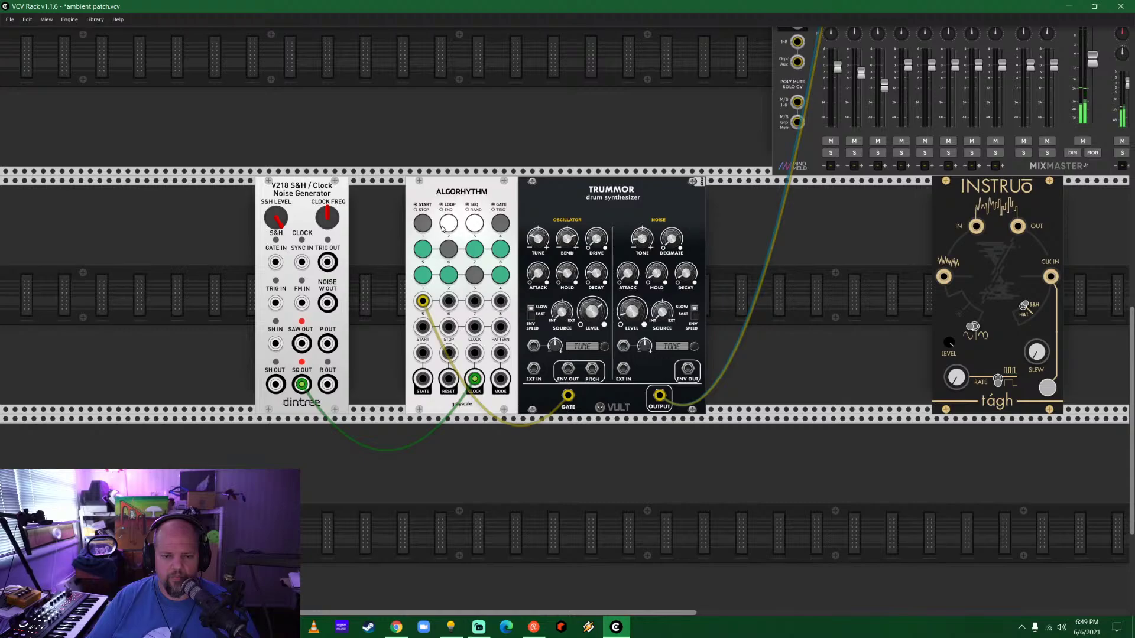
left_click(424, 223)
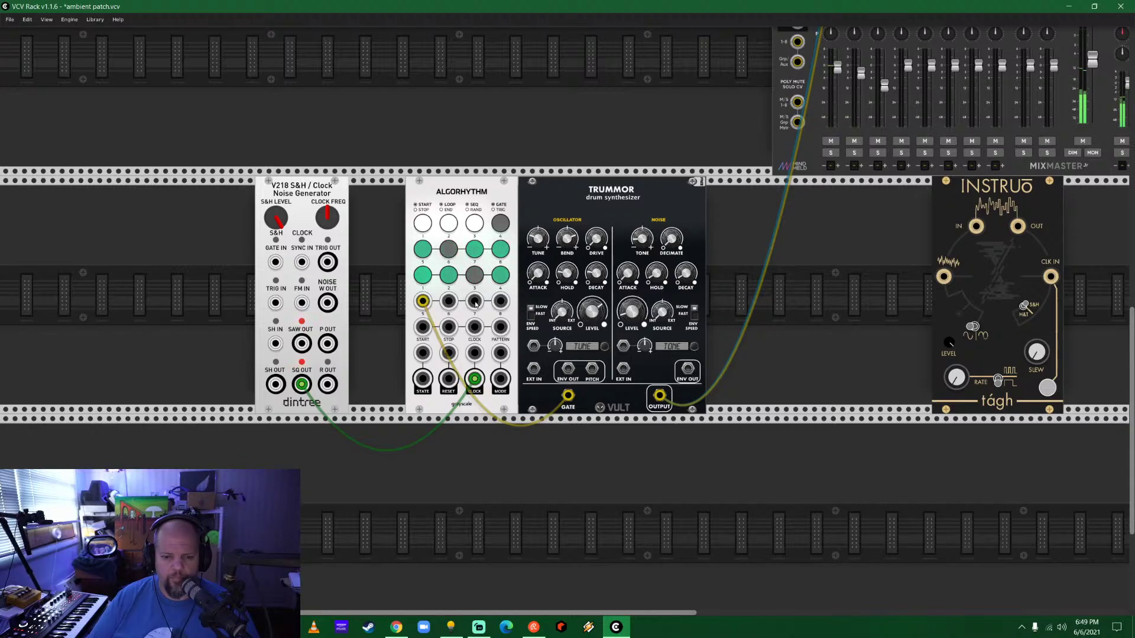
Move the Algorhythm end of Trummor's GATE cable from the step 1 output to the PATTERN output.
left_click_drag(475, 302, 568, 397)
key("ctrl+z")
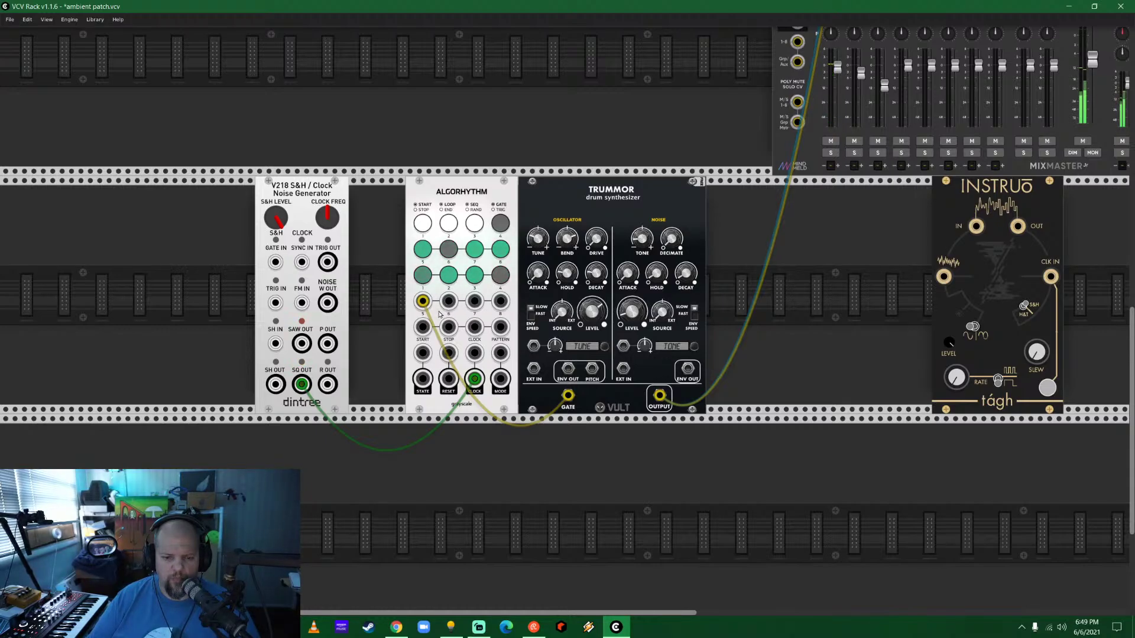
left_click_drag(423, 300, 500, 326)
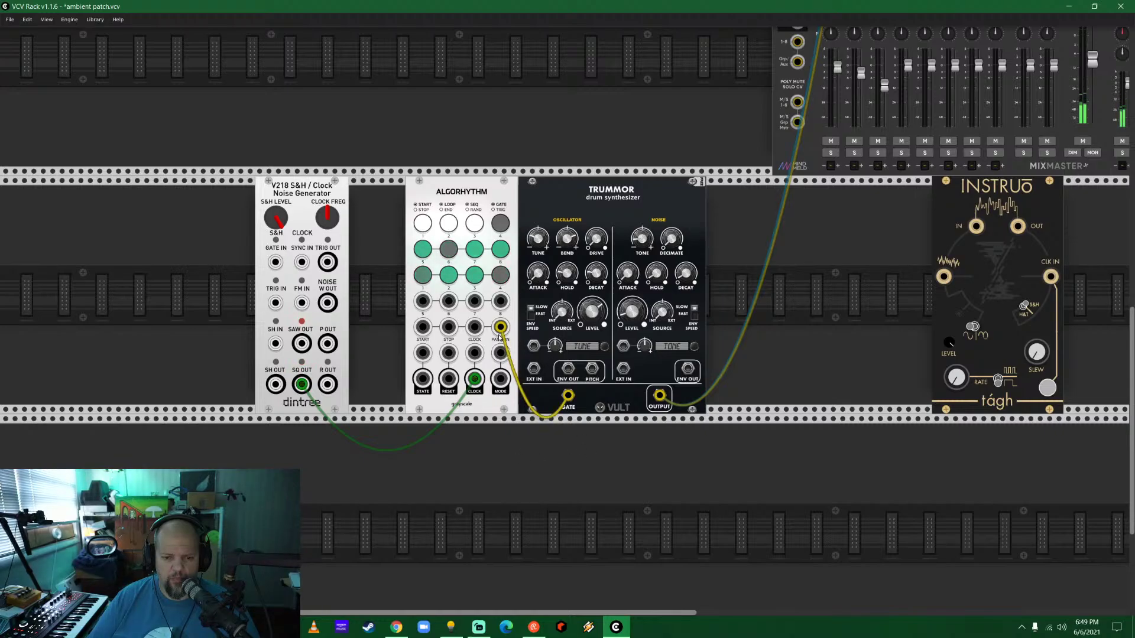
left_click_drag(500, 328, 500, 353)
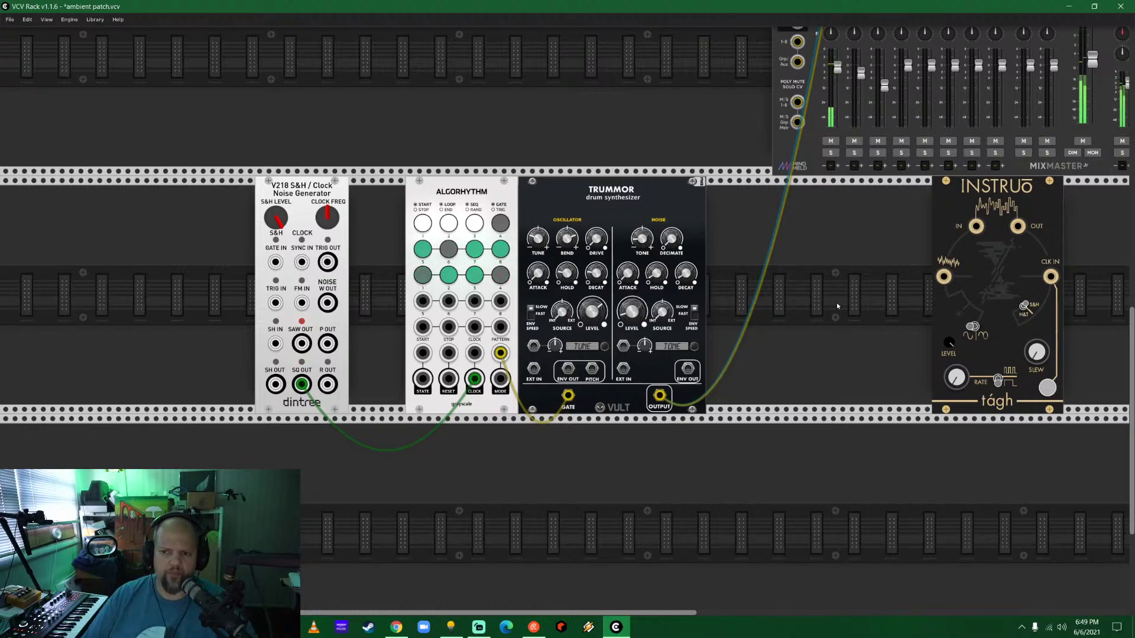
Turn down channel 1's aux sends on AuxSpander to reduce the drum's reverb and delay.
scroll(718, 116, "up", 5)
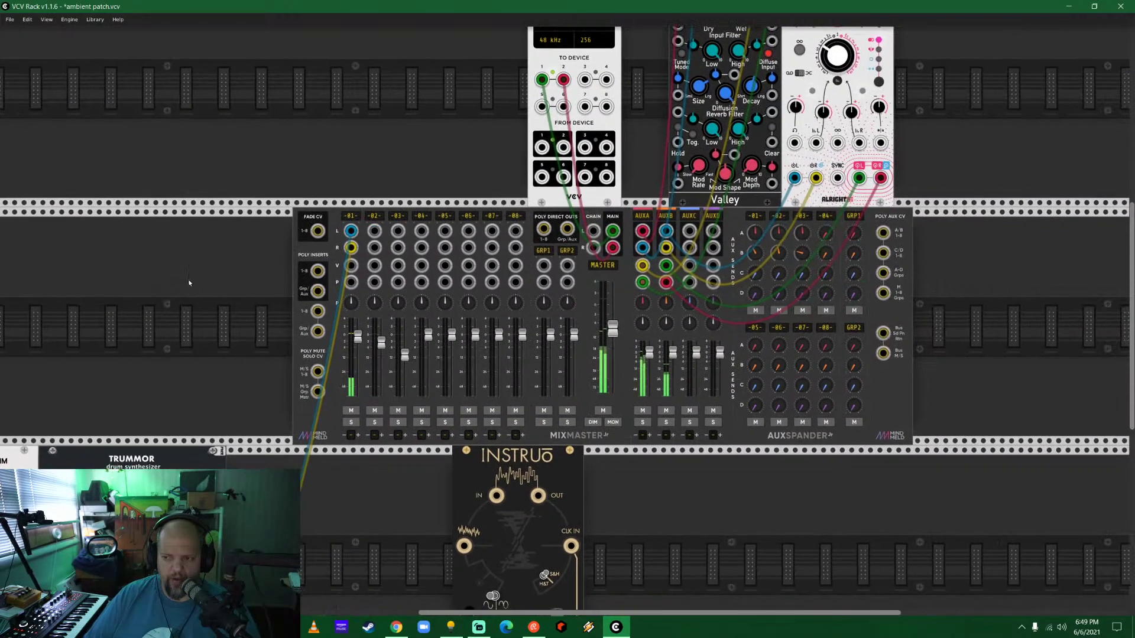
scroll(653, 271, "right", 5)
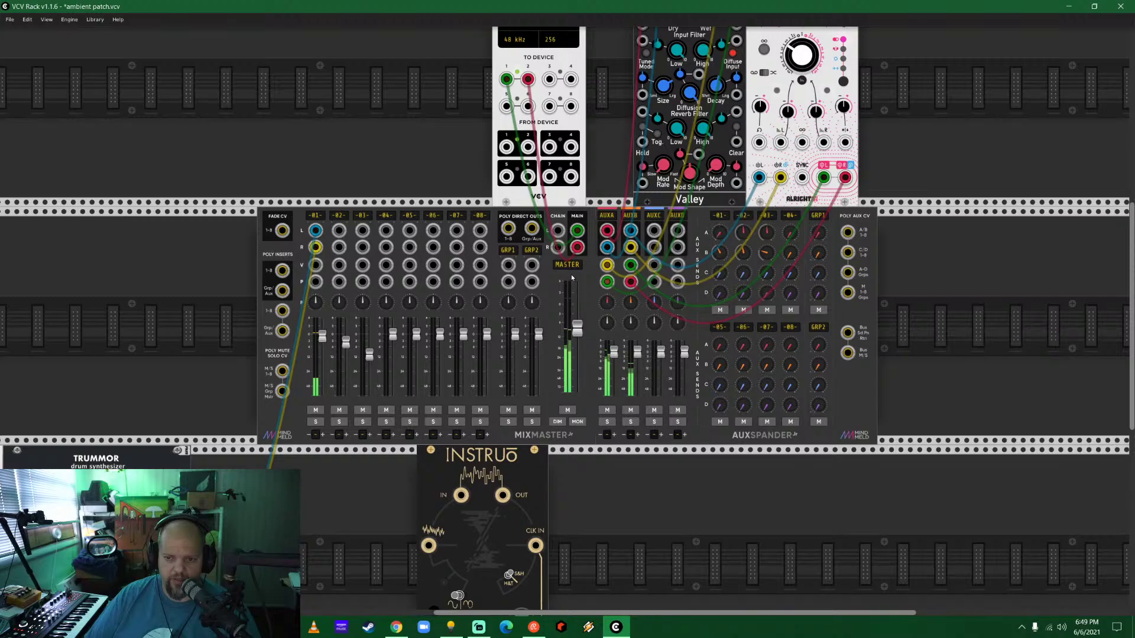
mouse_move(720, 255)
left_mouse_down()
mouse_move(786, 501)
mouse_move(730, 236)
left_mouse_up()
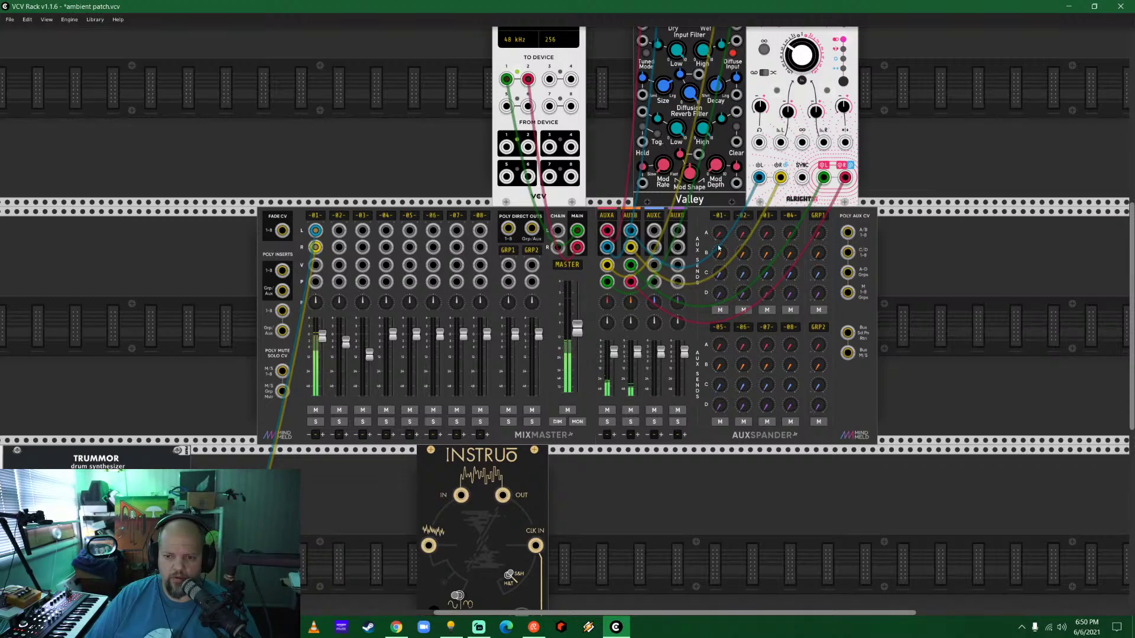
scroll(719, 232, "up", 2)
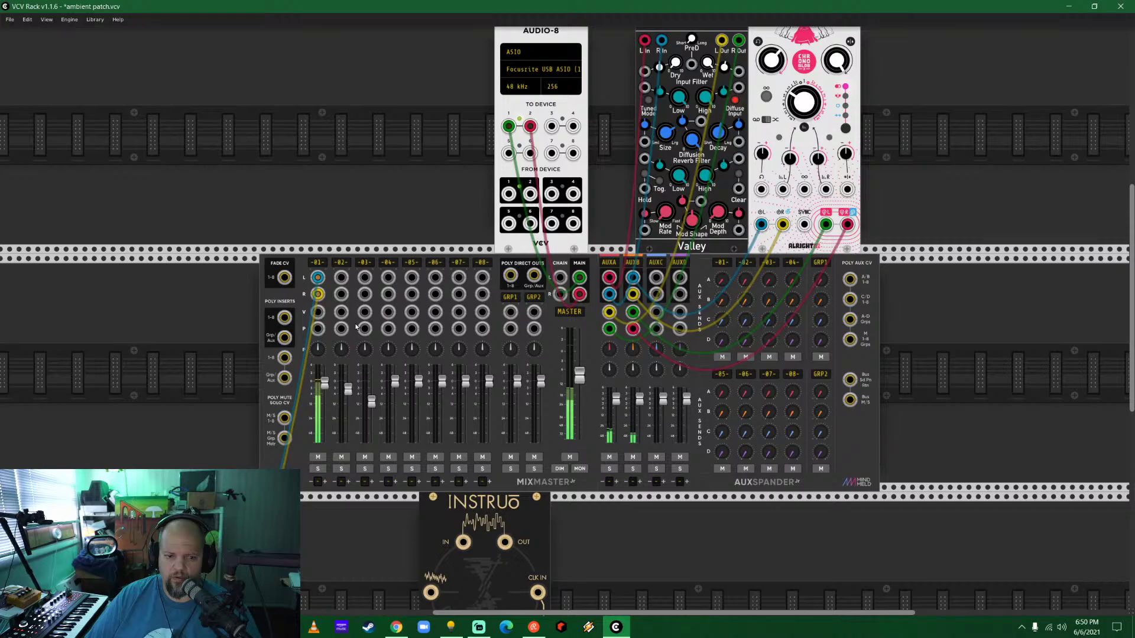
Check the Algorhythm and Trummor setup and raise MixMaster's master fader.
scroll(233, 401, "down", 15)
scroll(234, 401, "left", 10)
scroll(576, 301, "left", 9)
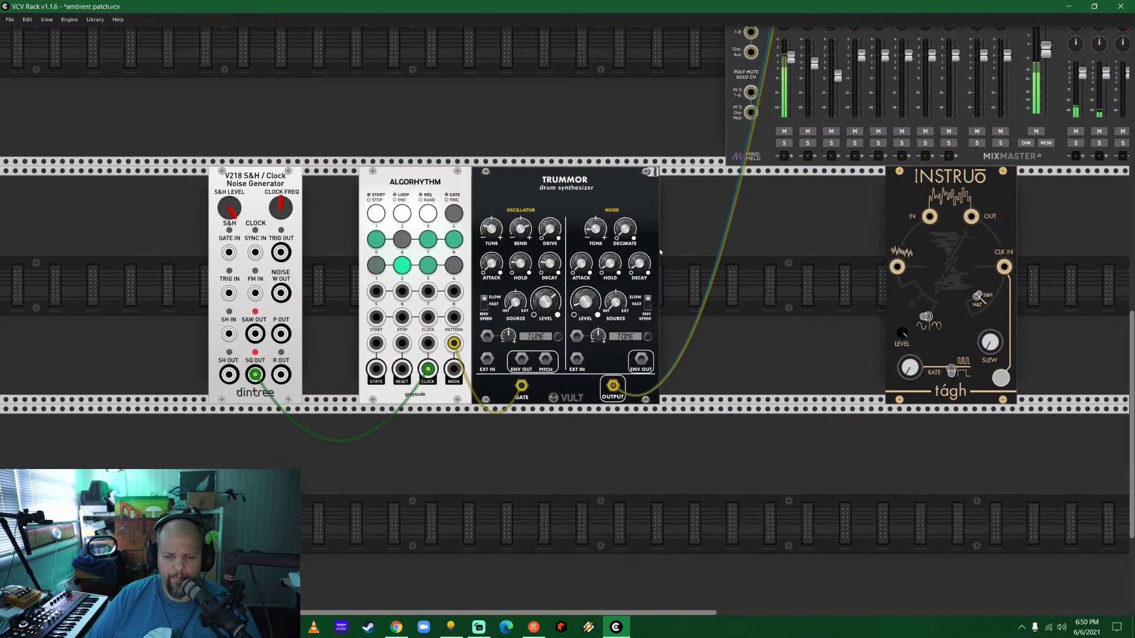
scroll(576, 300, "up", 5)
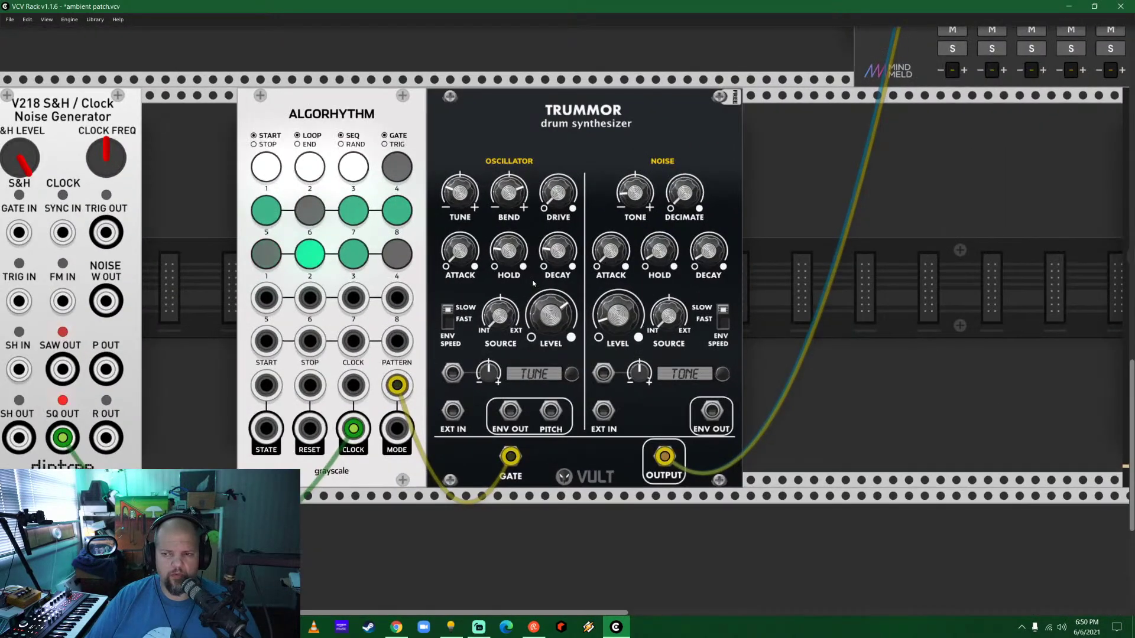
scroll(955, 195, "down", 3)
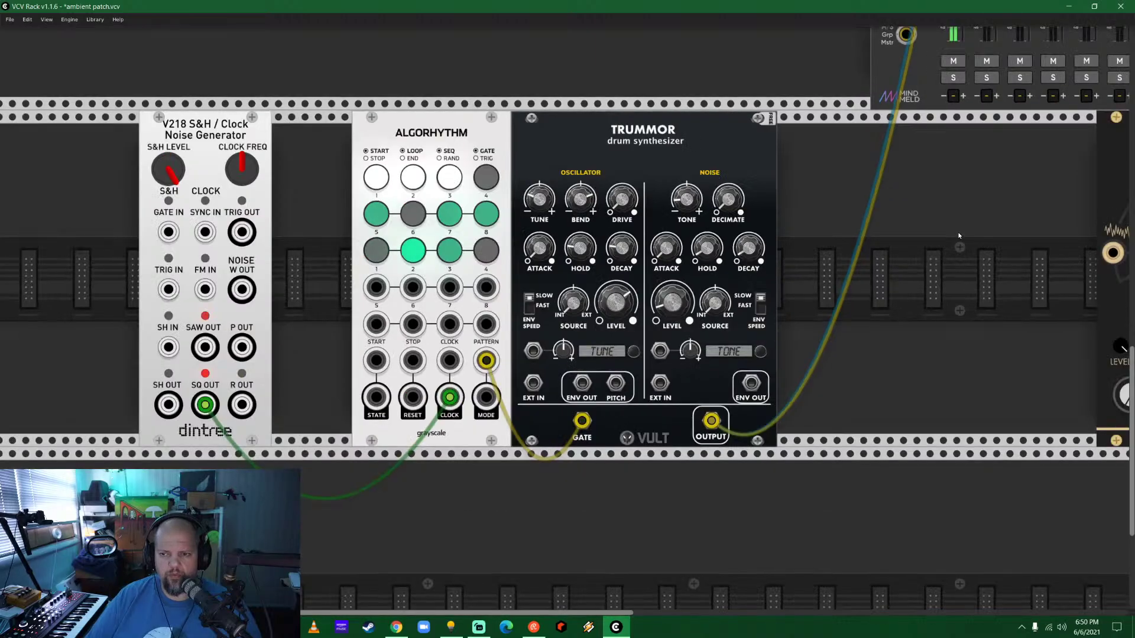
scroll(956, 193, "up", 5)
scroll(975, 213, "right", 4)
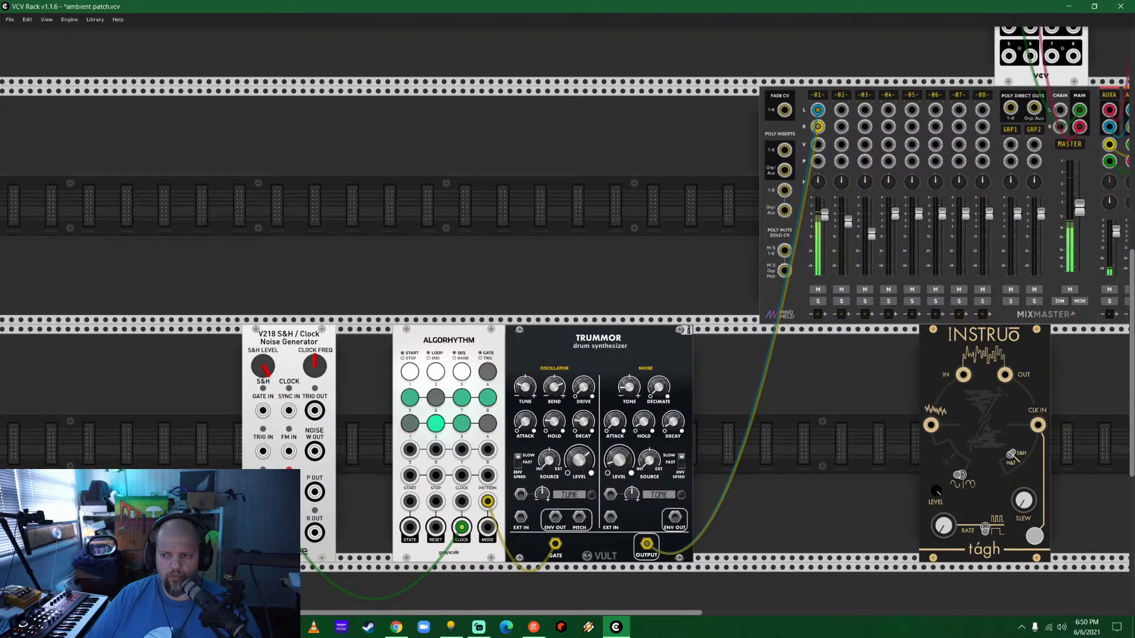
left_click_drag(1079, 207, 1079, 185)
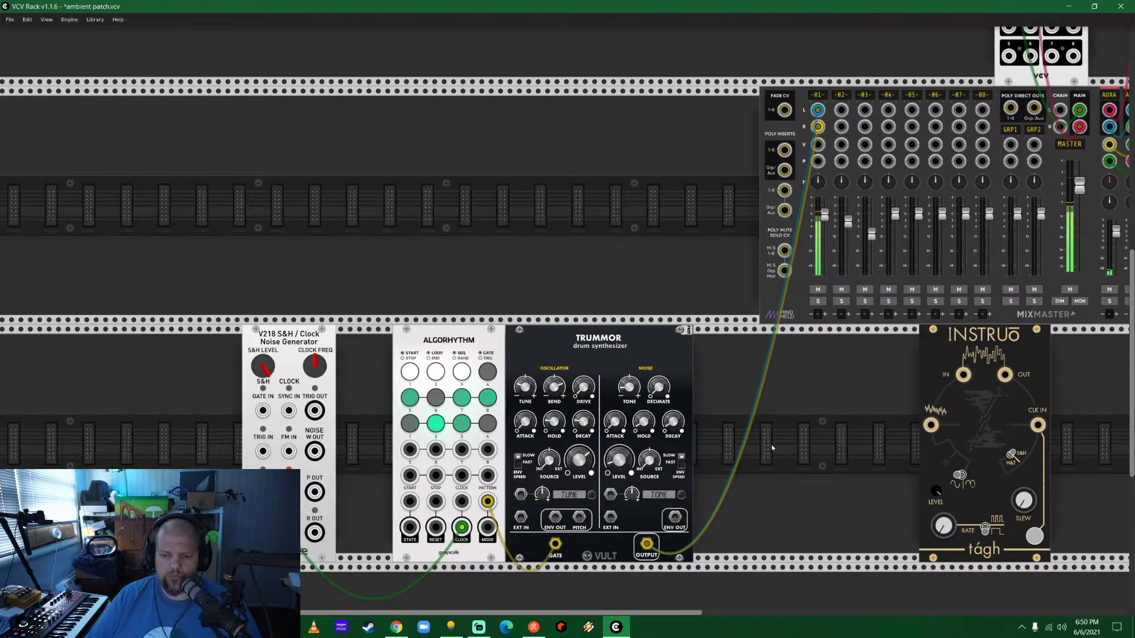
Try Trummor's oscillator envelope speed switch and set the oscillator's CV modulation target to ATTACK.
scroll(860, 353, "down", 3)
scroll(861, 352, "left", 2)
scroll(709, 298, "up", 3)
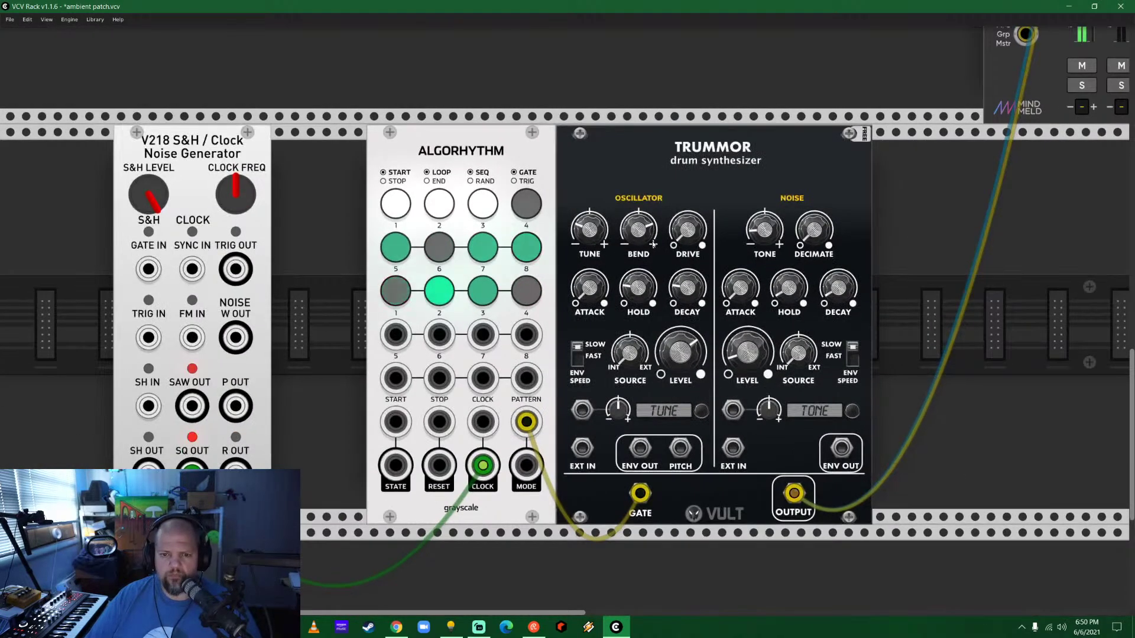
scroll(653, 244, "down", 1)
scroll(653, 244, "down", 2)
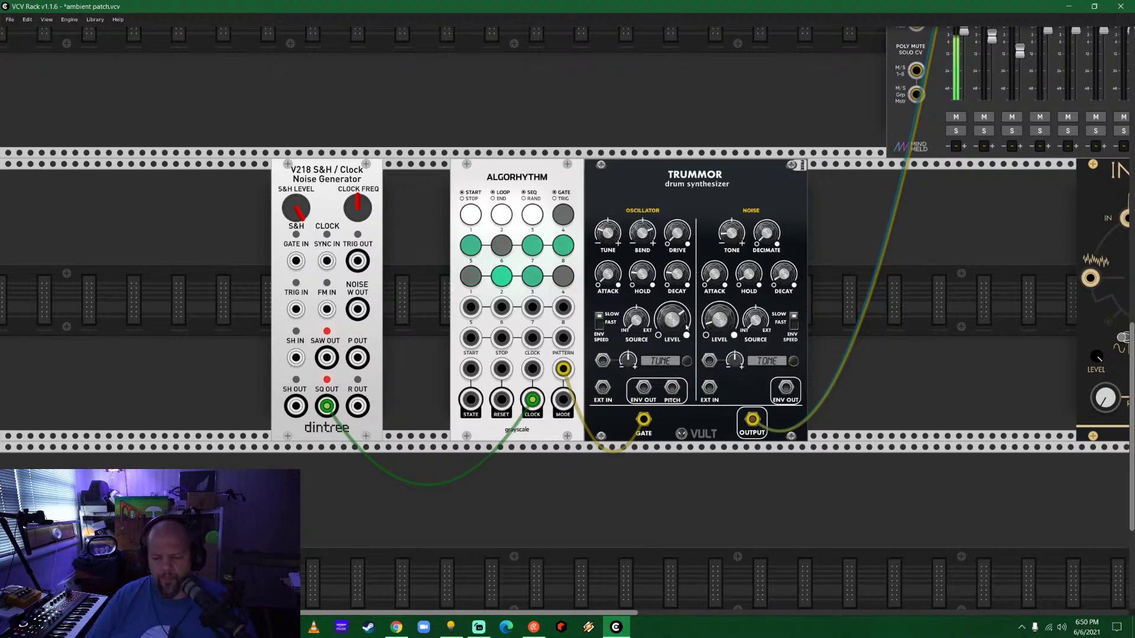
left_click(600, 325)
left_click(600, 324)
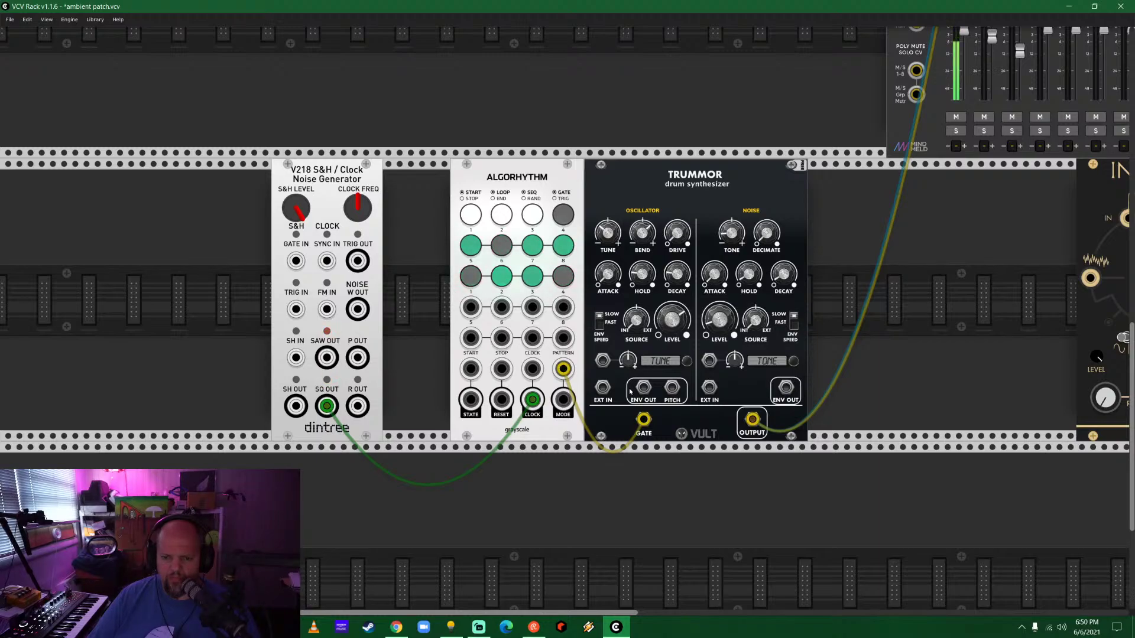
left_click(687, 362)
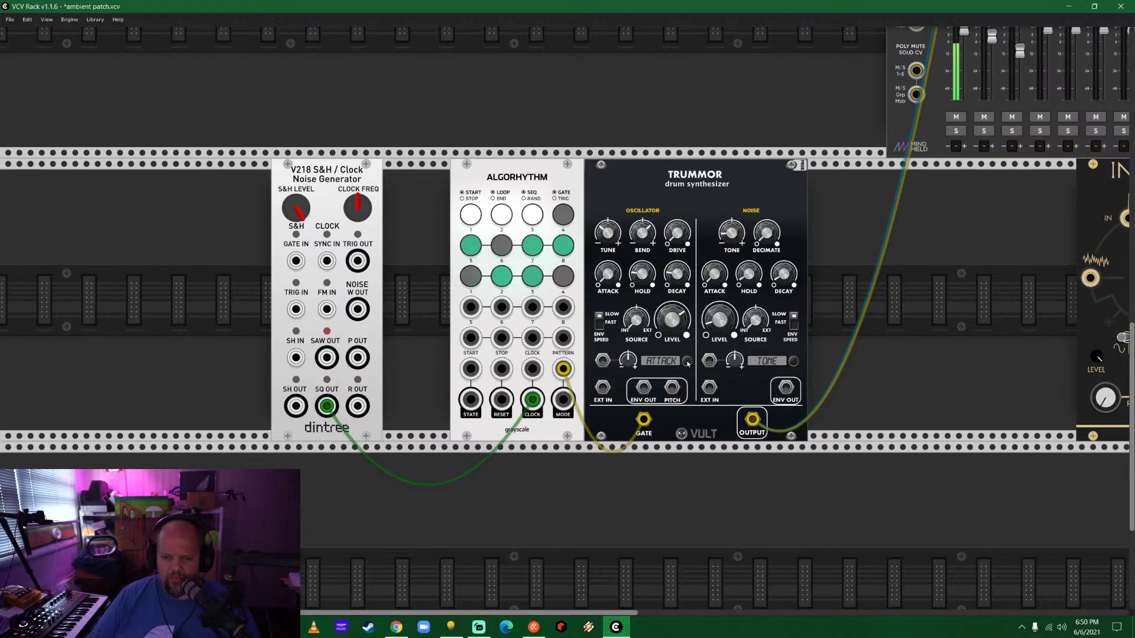
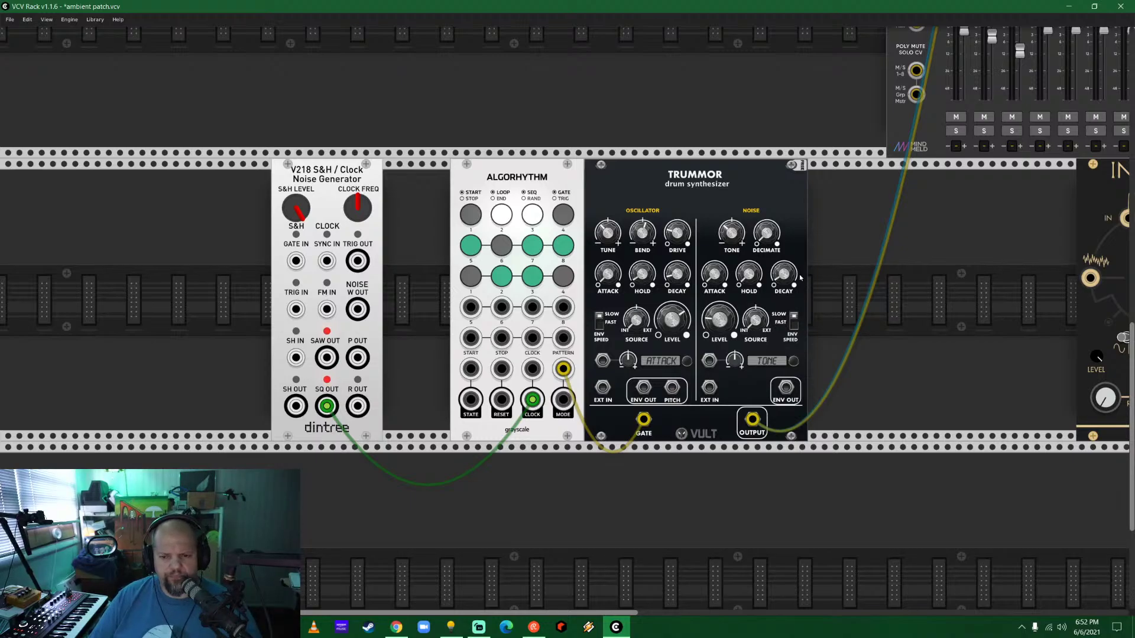
Filter the module library by low-frequency oscillator and add Erica Synths' Black Octasource above the V218 clock.
scroll(799, 278, "down", 5)
scroll(751, 283, "up", 2)
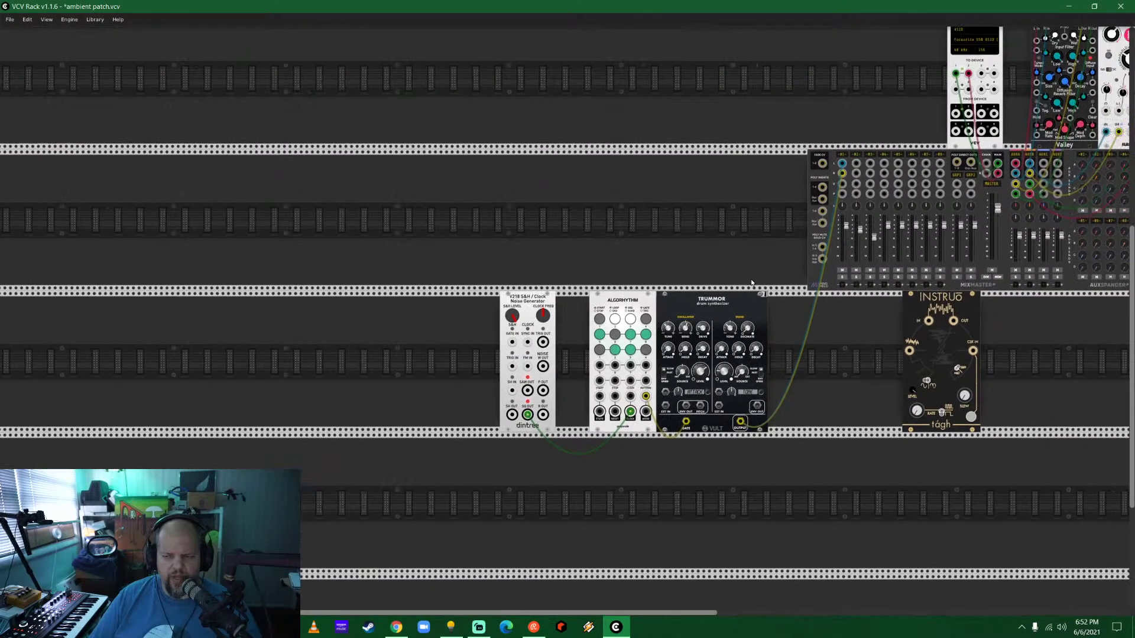
scroll(751, 282, "down", 3)
right_click(530, 264)
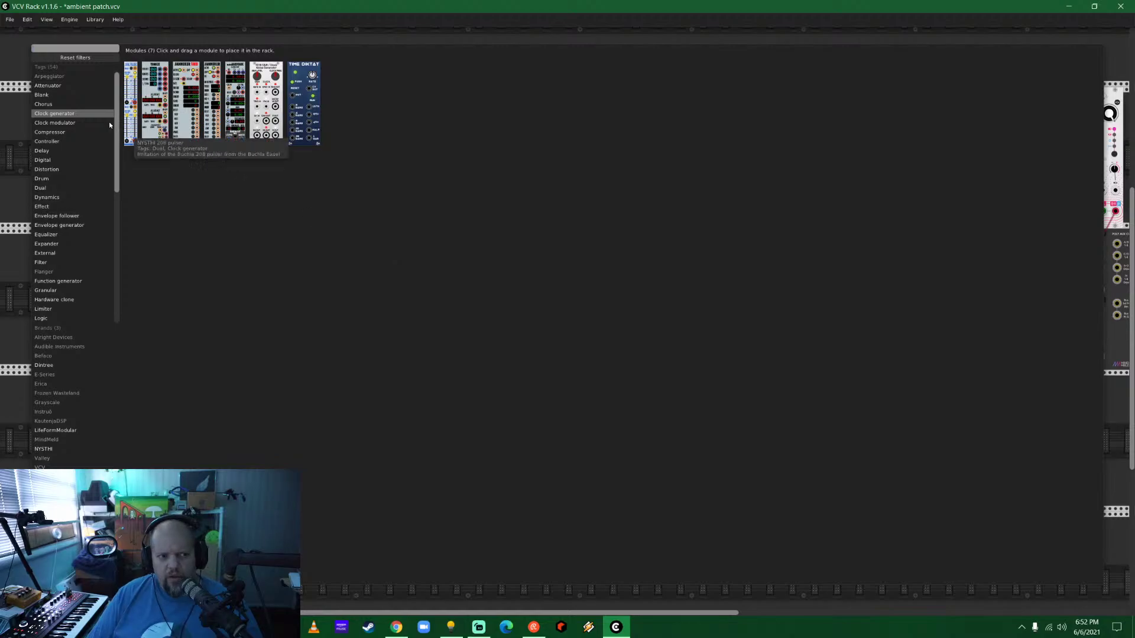
left_click(70, 59)
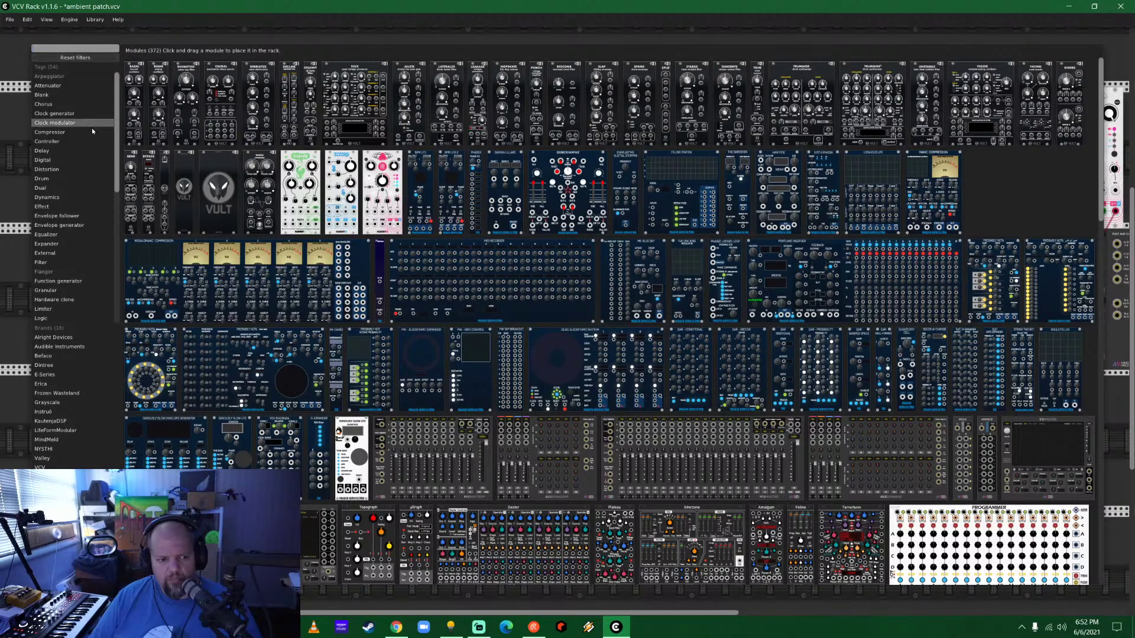
scroll(91, 271, "down", 3)
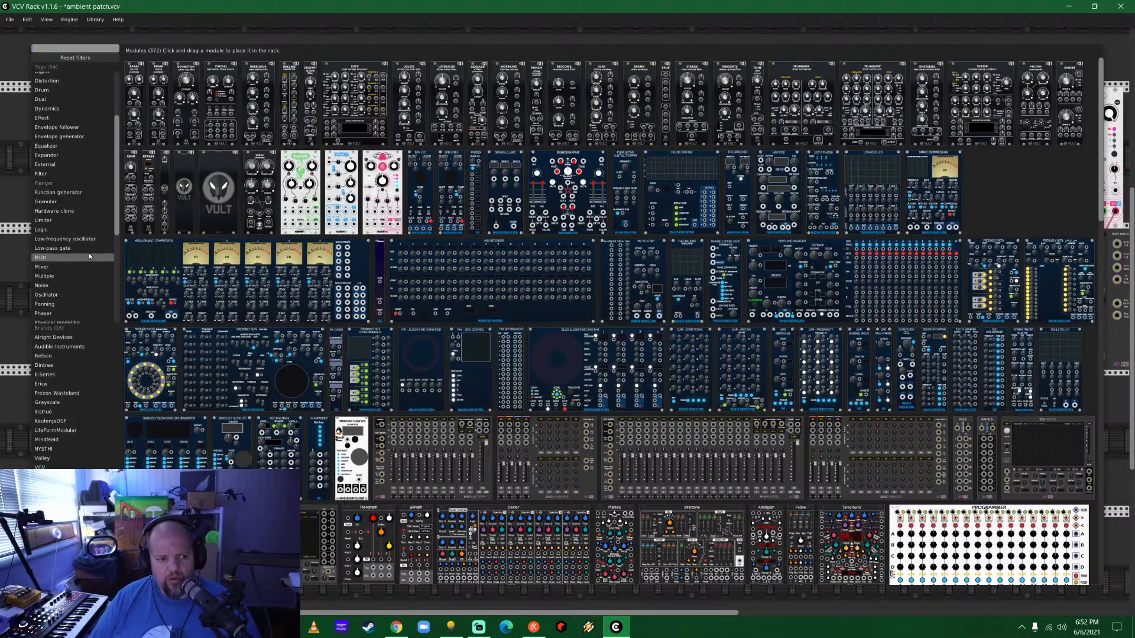
left_click(73, 239)
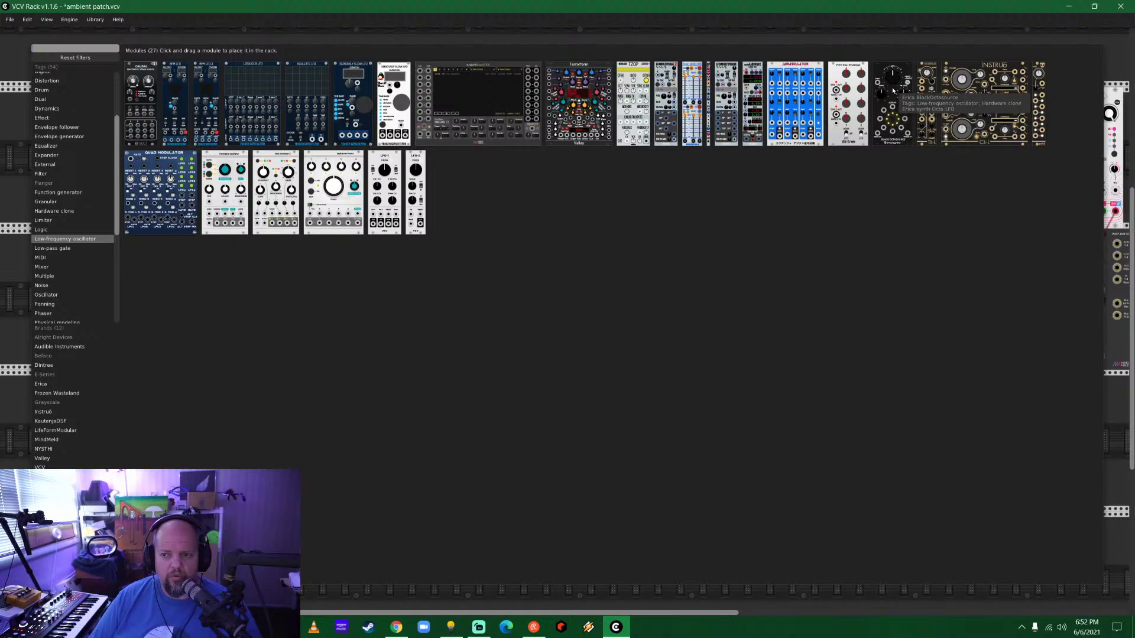
left_click_drag(893, 90, 524, 238)
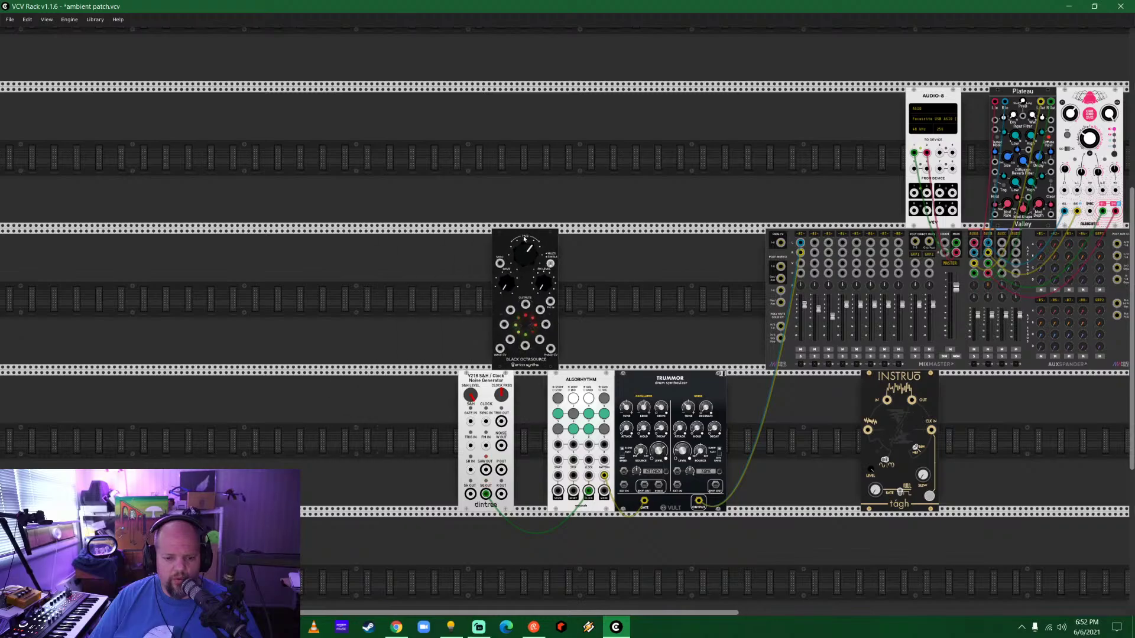
Patch the V218's SQ OUT into Black Octasource's SYNC input.
scroll(463, 371, "up", 3)
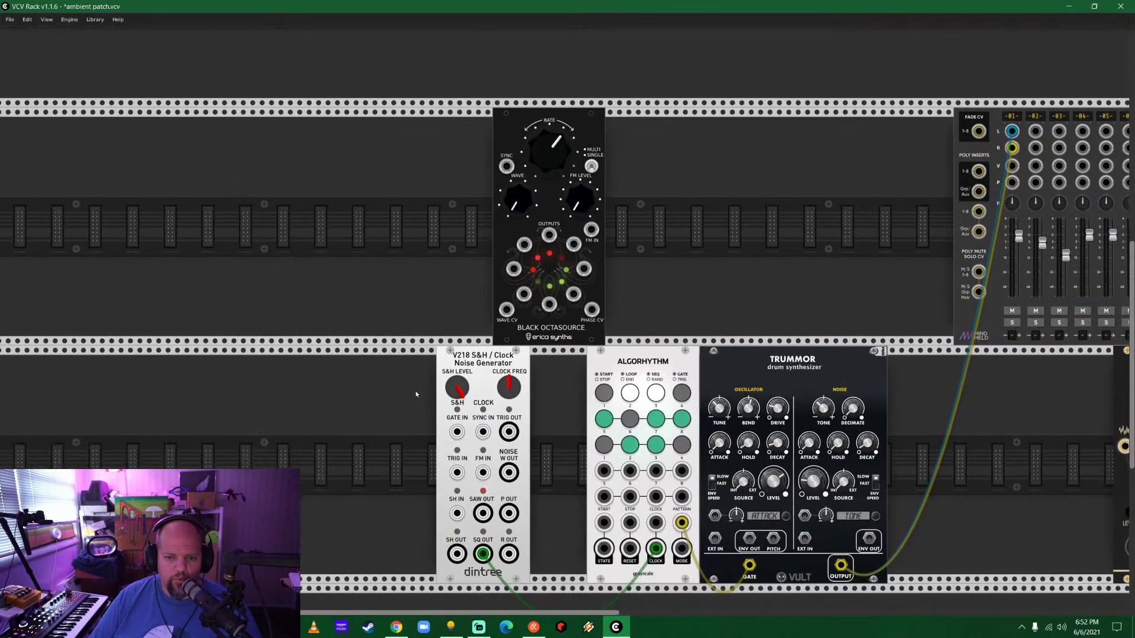
left_click_drag(415, 394, 405, 365)
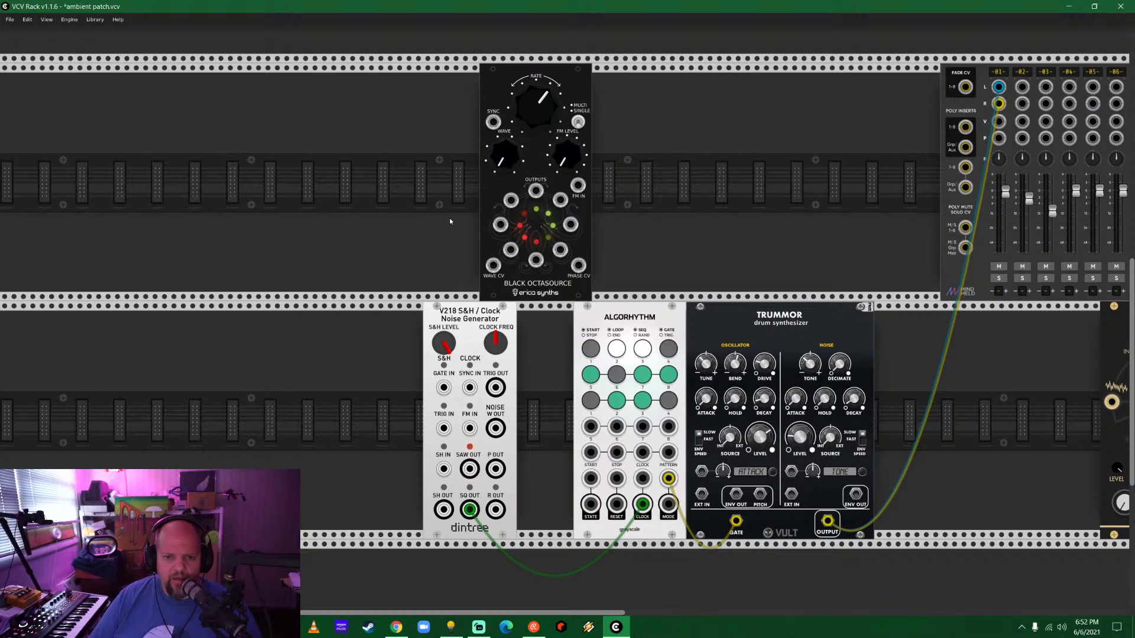
left_click_drag(492, 124, 469, 510)
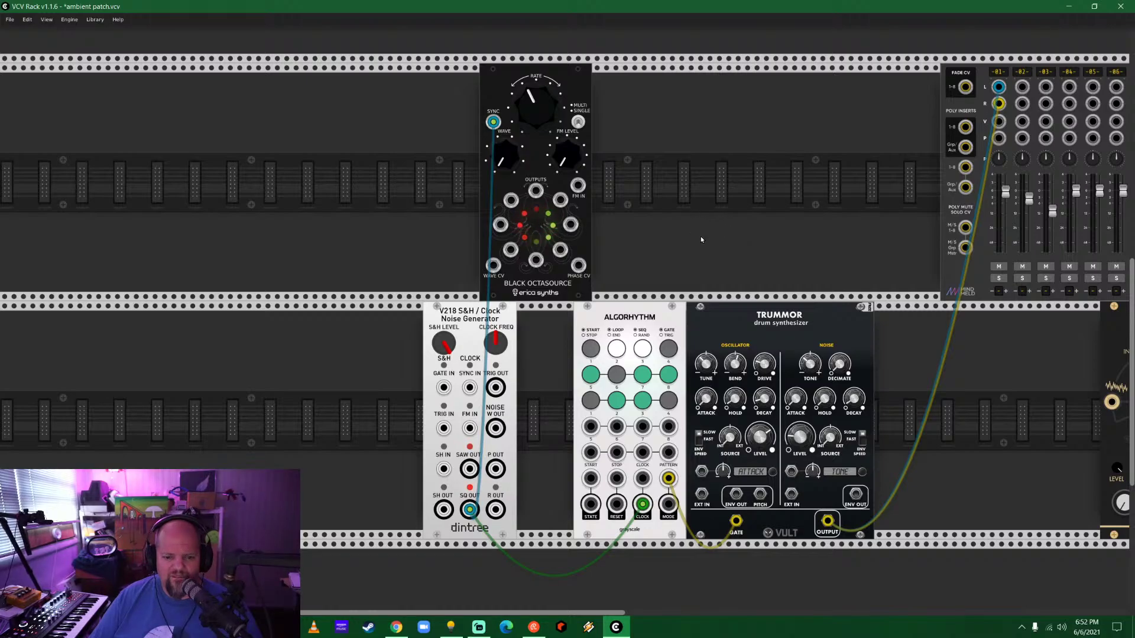
Add the clock modulator The Gardener left of the V218 and move Black Octasource's SYNC cable to the V218's P OUT.
right_click(709, 220)
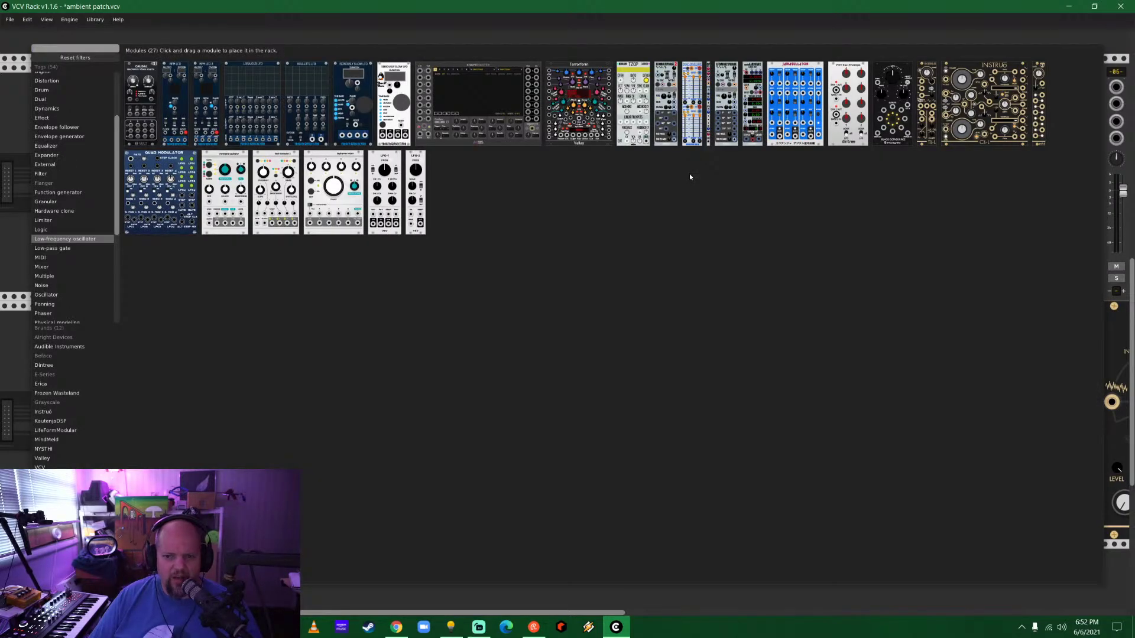
left_click(93, 58)
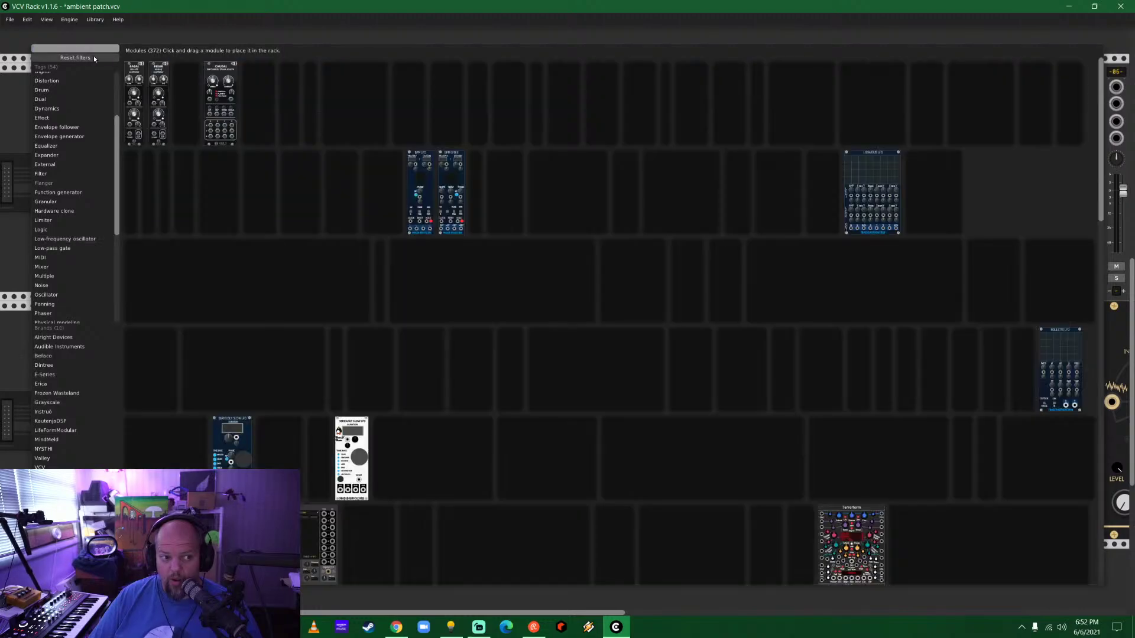
scroll(86, 165, "up", 3)
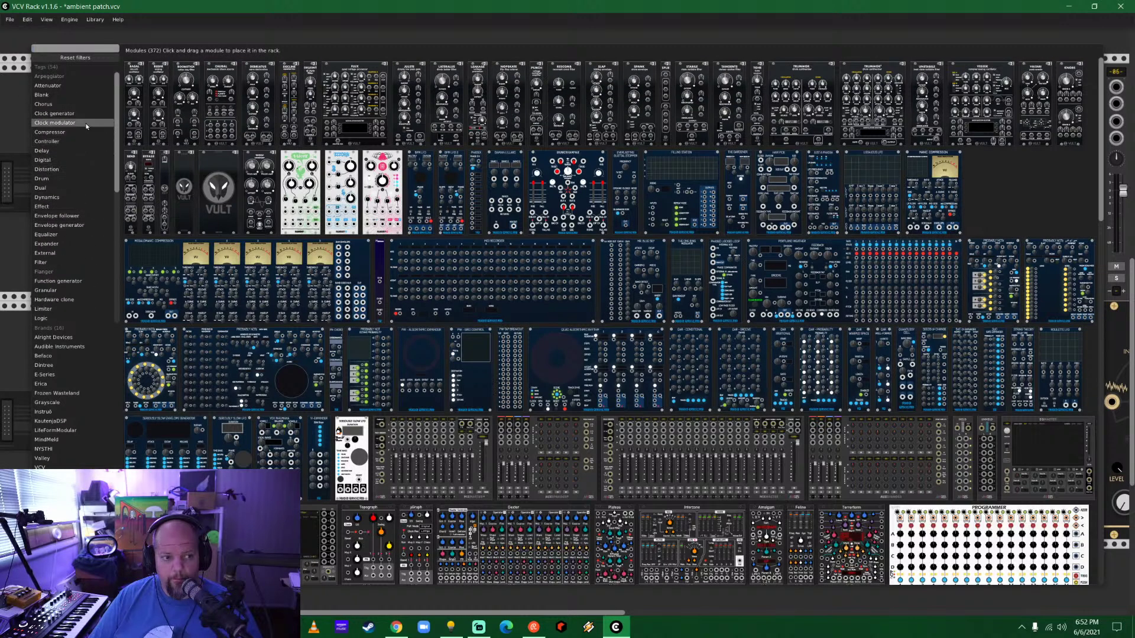
left_click(76, 124)
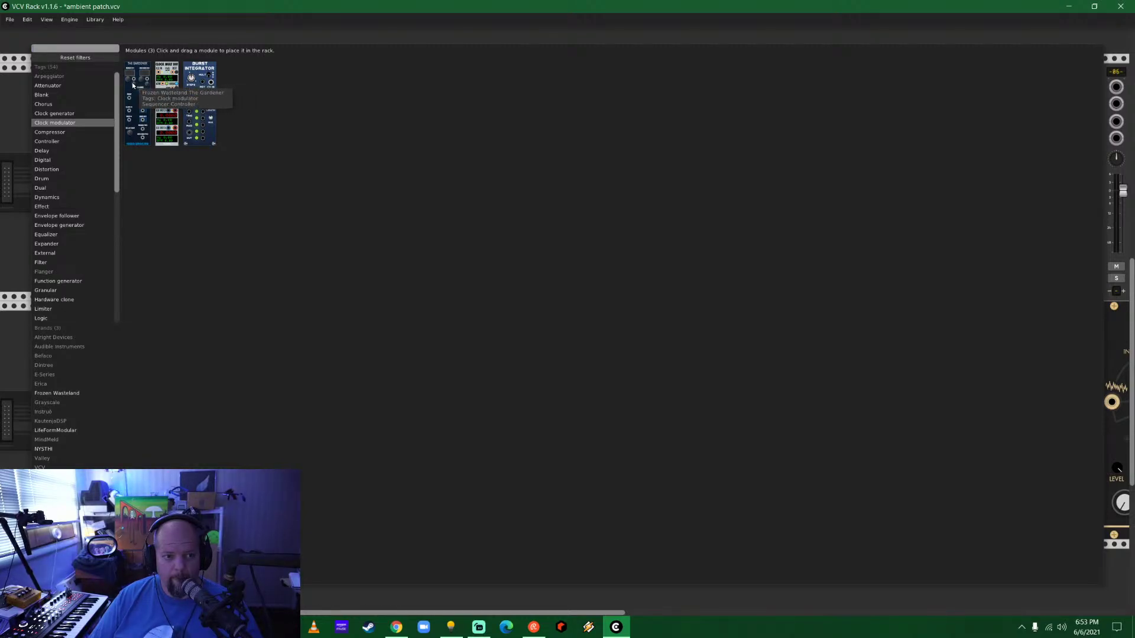
left_click_drag(133, 85, 358, 421)
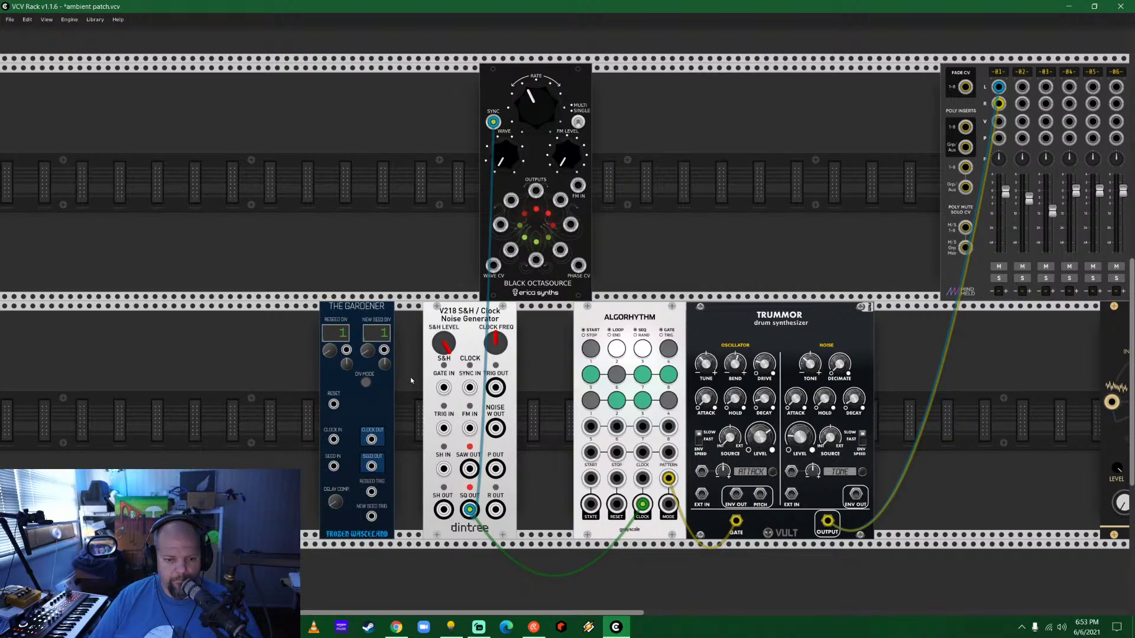
left_click_drag(467, 509, 495, 468)
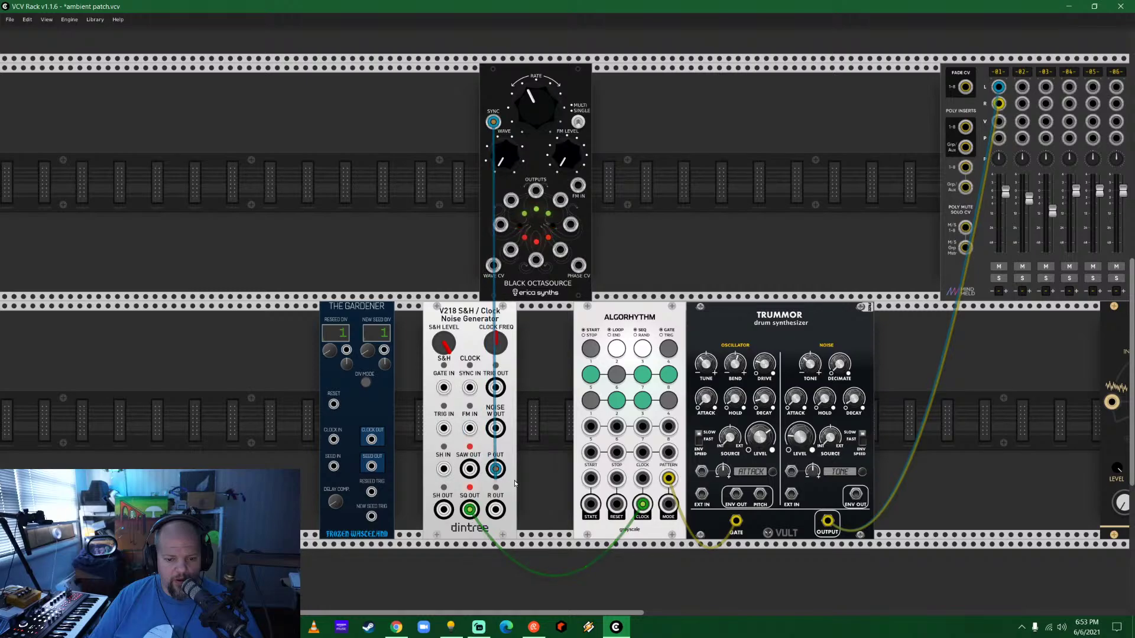
Patch SQ OUT into The Gardener's CLOCK IN and its CLOCK OUT into Black Octasource's SYNC, and lower the V218's CLOCK FREQ.
left_click_drag(333, 440, 469, 509)
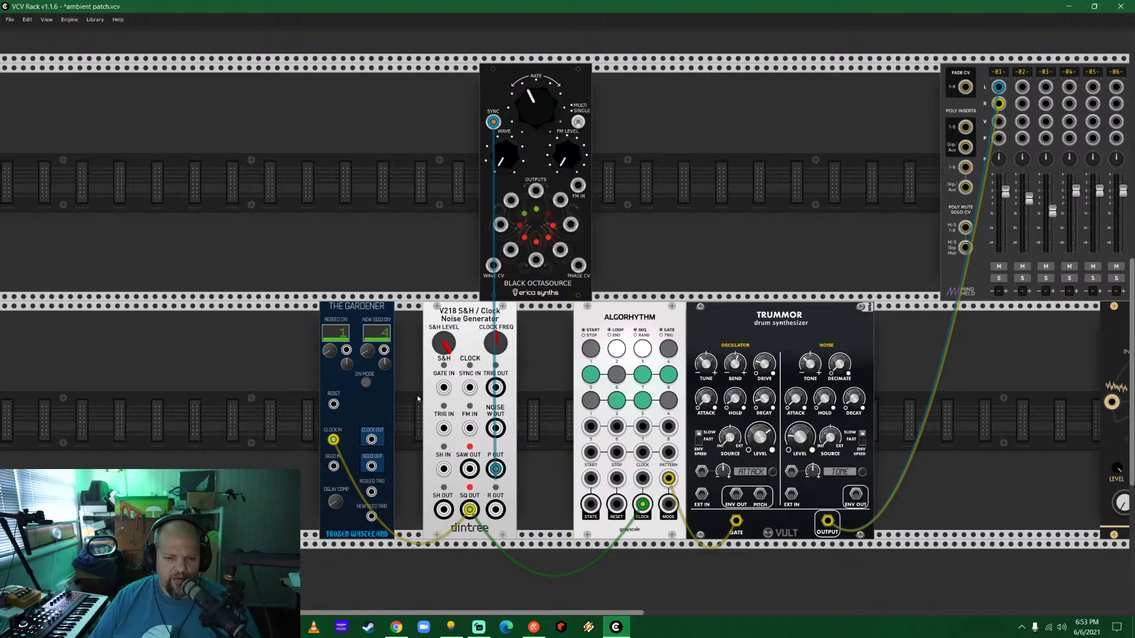
left_click_drag(371, 439, 461, 407)
left_click_drag(371, 440, 493, 123)
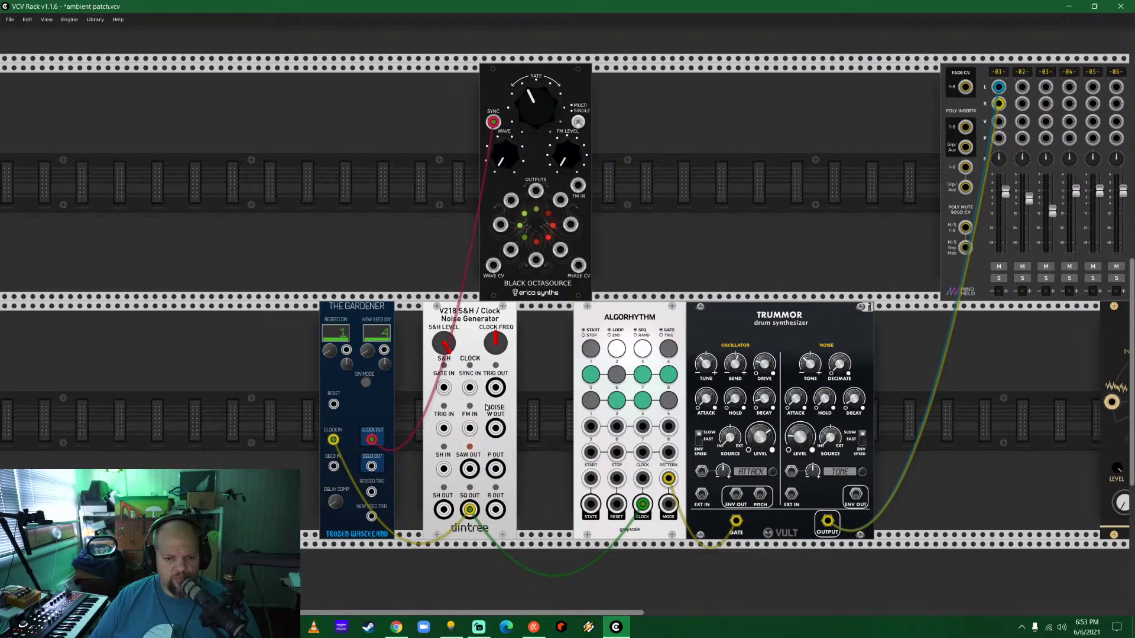
left_click_drag(496, 350, 496, 361)
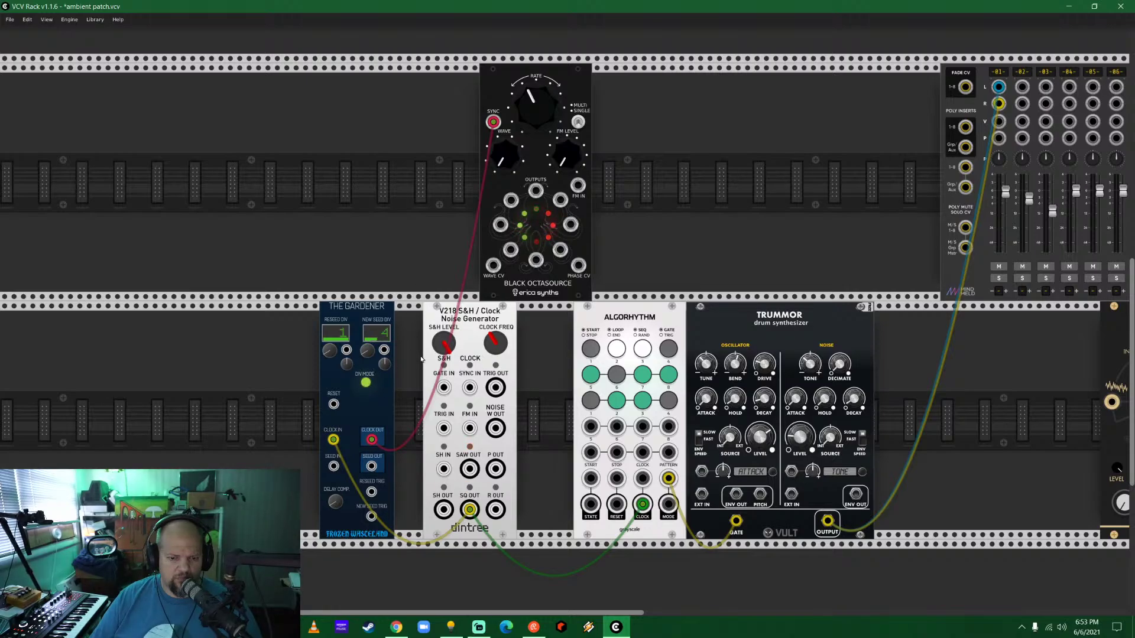
Move the SYNC cable to The Gardener's SEED OUT, with DIV MODE off and NEW SEED DIV at 2.
left_click_drag(371, 439, 371, 466)
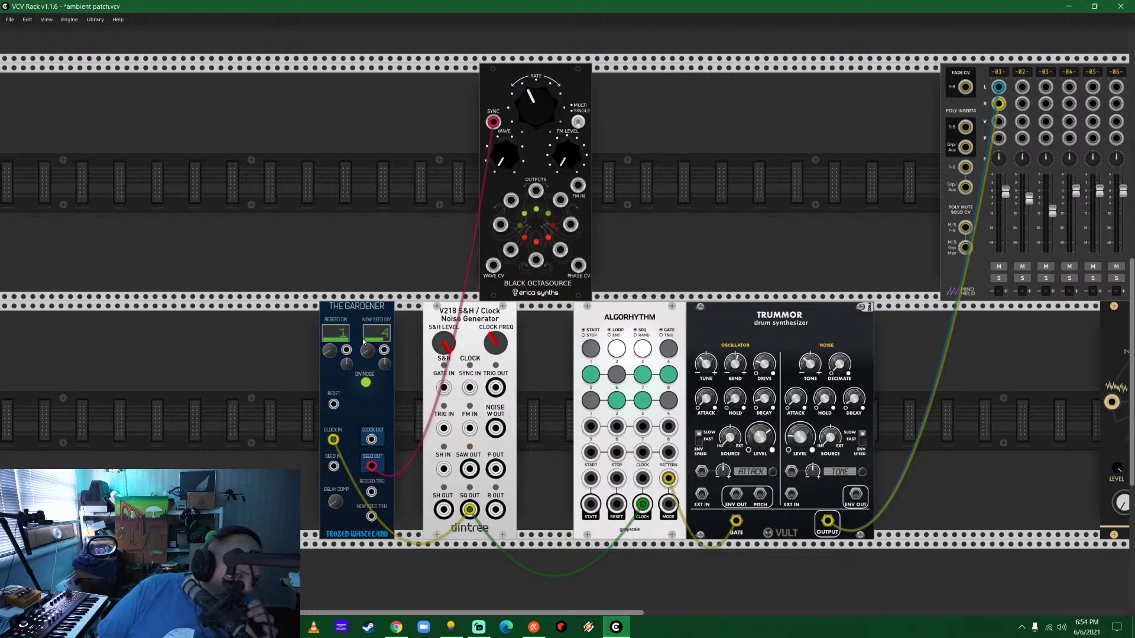
left_click_drag(383, 340, 378, 349)
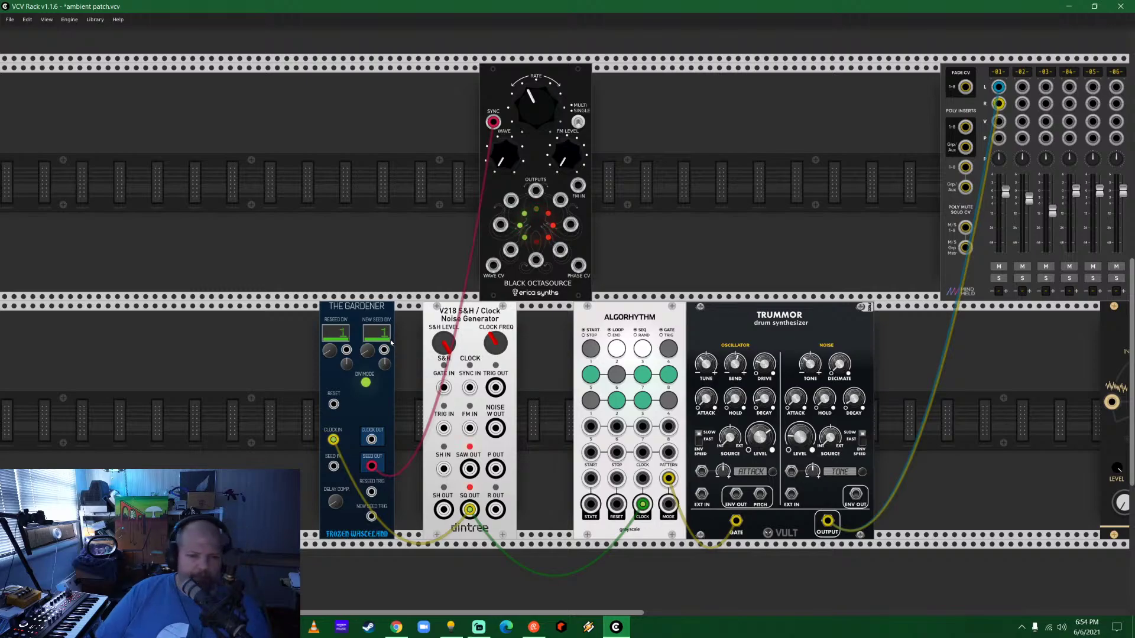
left_click(366, 383)
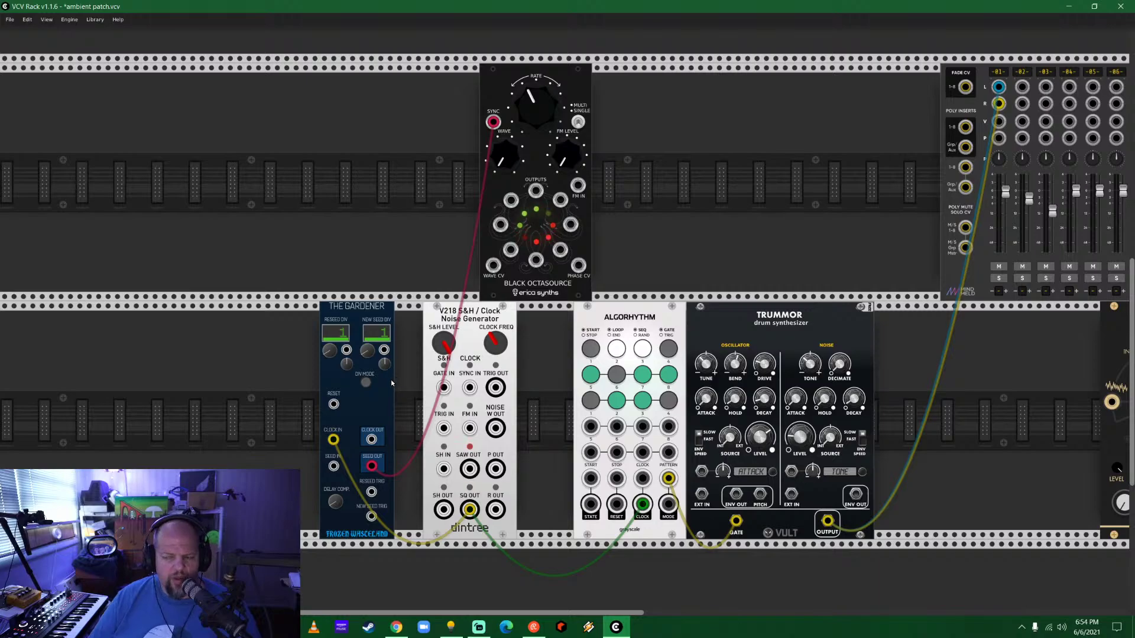
left_click_drag(381, 337, 397, 319)
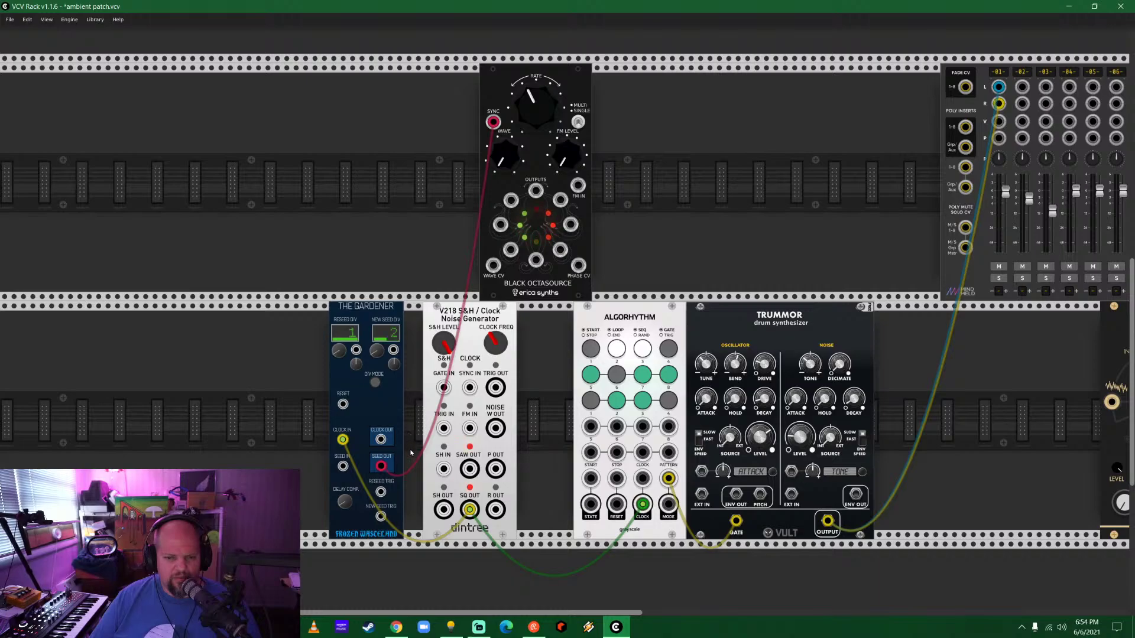
Try The Gardener's clock and seed jacks by swapping the cables between CLOCK and SEED inputs and outputs, with RESEED DIV at 2.
left_click_drag(382, 465, 381, 439)
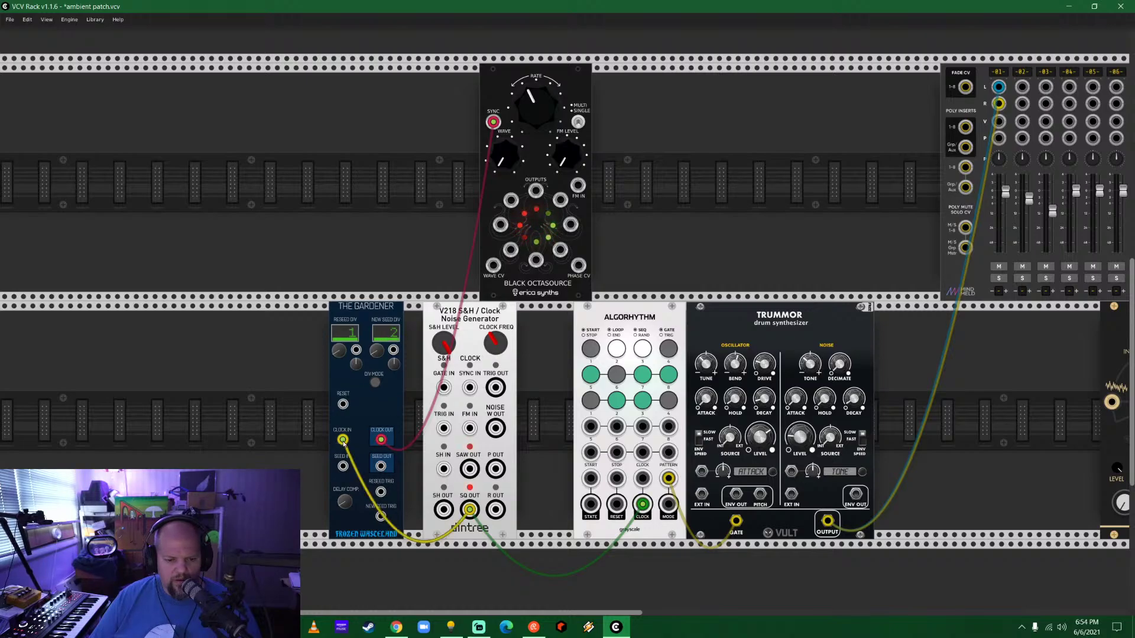
left_click_drag(343, 439, 381, 467)
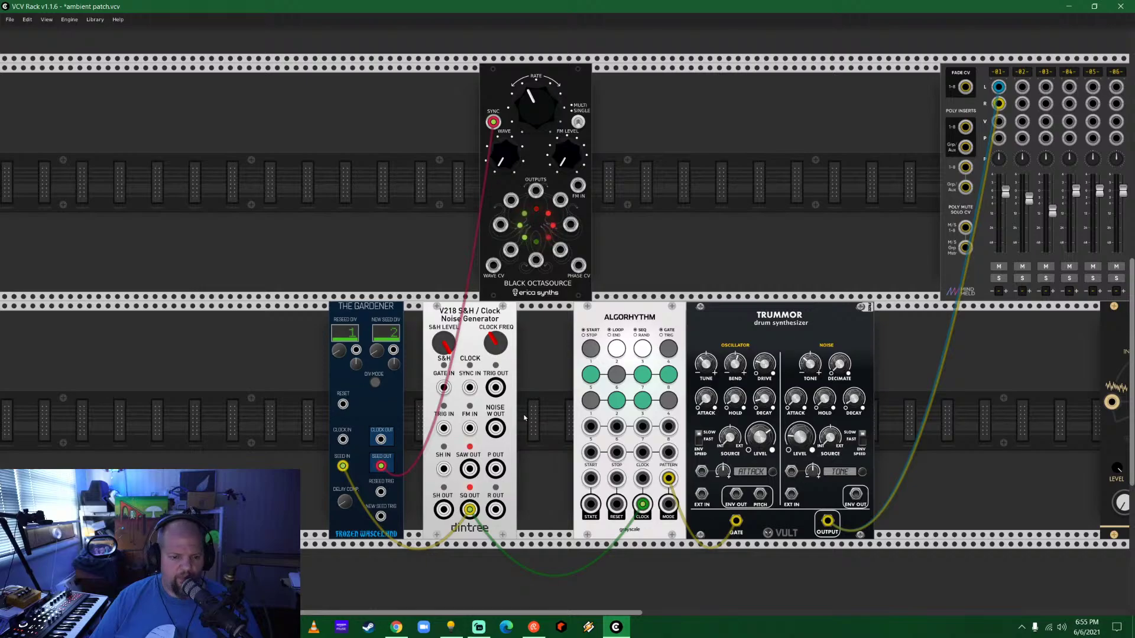
left_click_drag(381, 466, 381, 439)
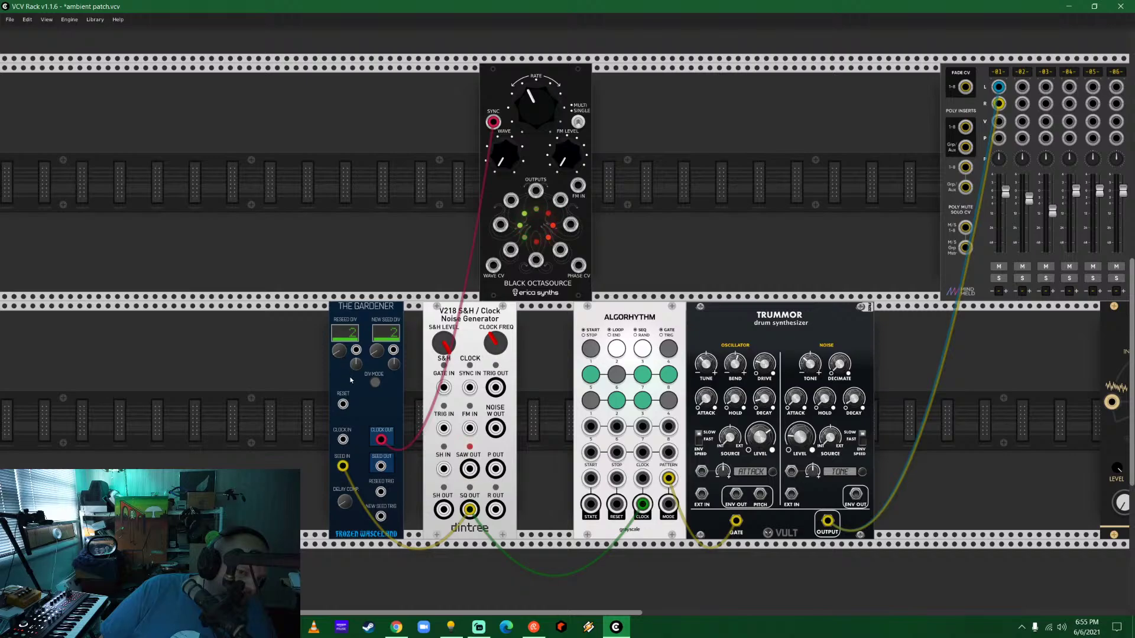
left_click_drag(384, 441, 384, 466)
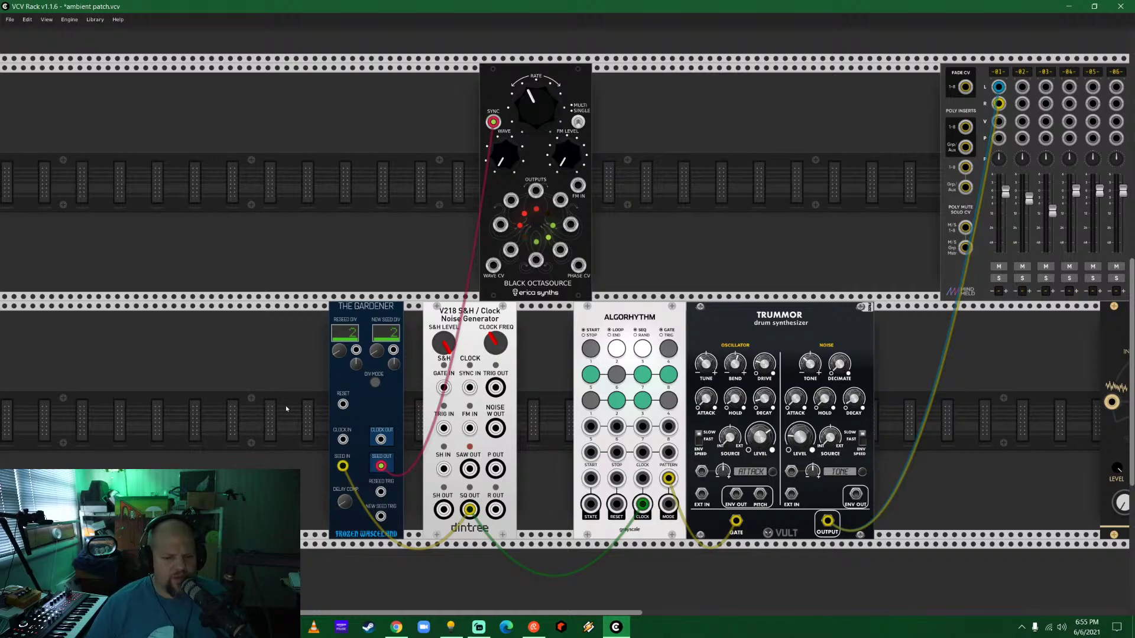
left_click_drag(342, 465, 342, 439)
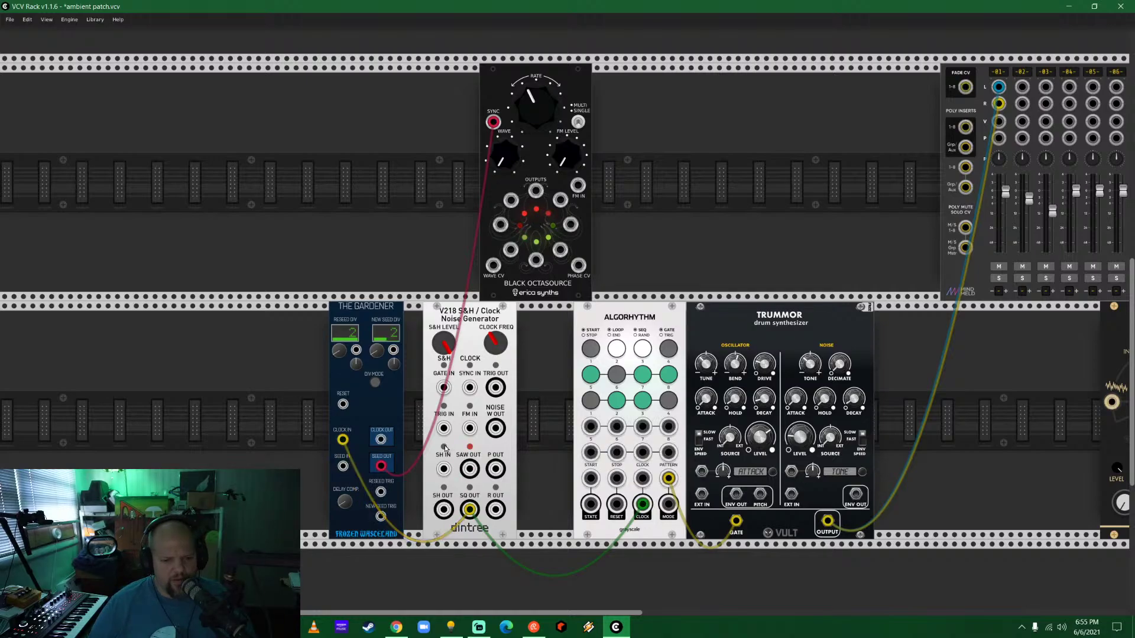
Turn on The Gardener's DIV MODE and feed Black Octasource's SYNC from CLOCK OUT.
left_click(374, 382)
left_click(374, 382)
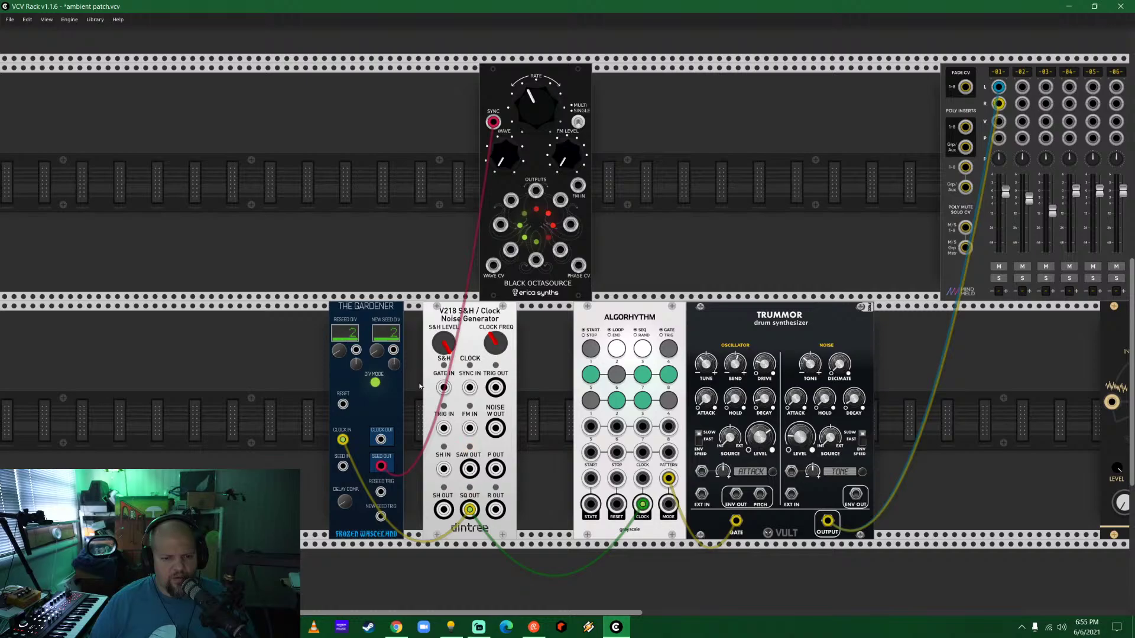
left_click_drag(380, 465, 380, 440)
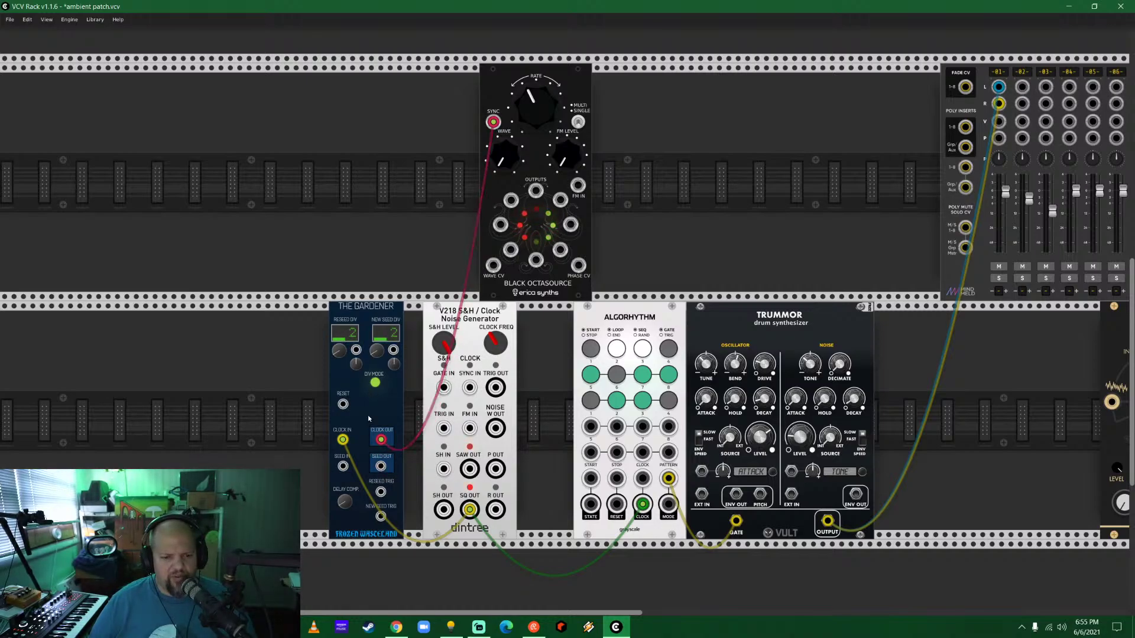
Remove The Gardener and try LifeFormModular's Burst Integrator in its place, removing that as well.
key("Delete")
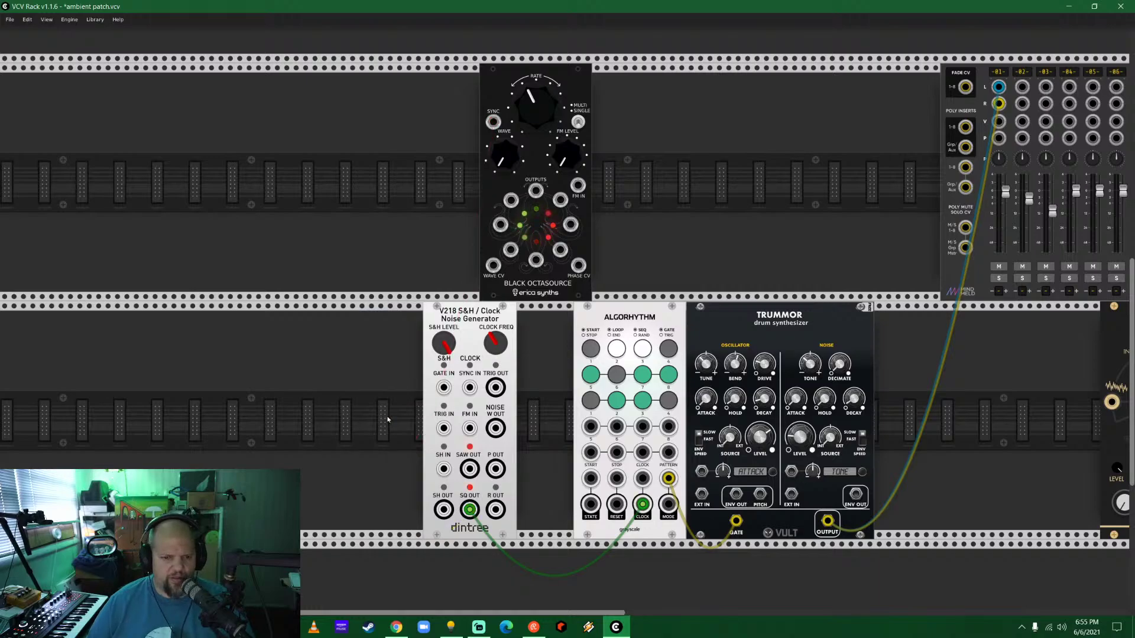
right_click(357, 376)
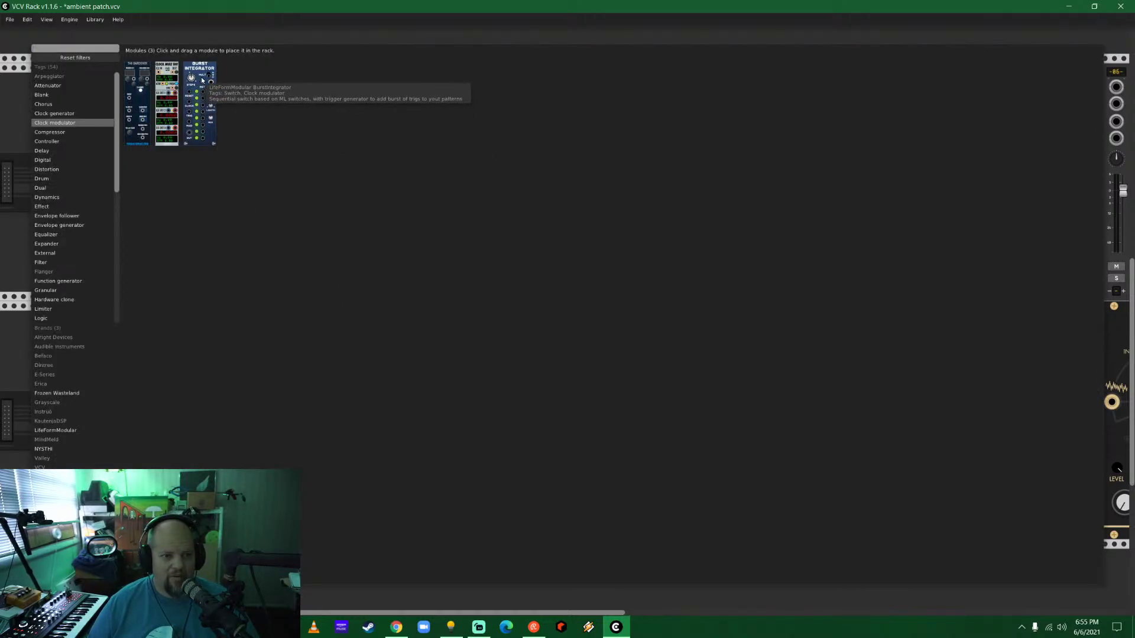
left_click_drag(202, 80, 362, 356)
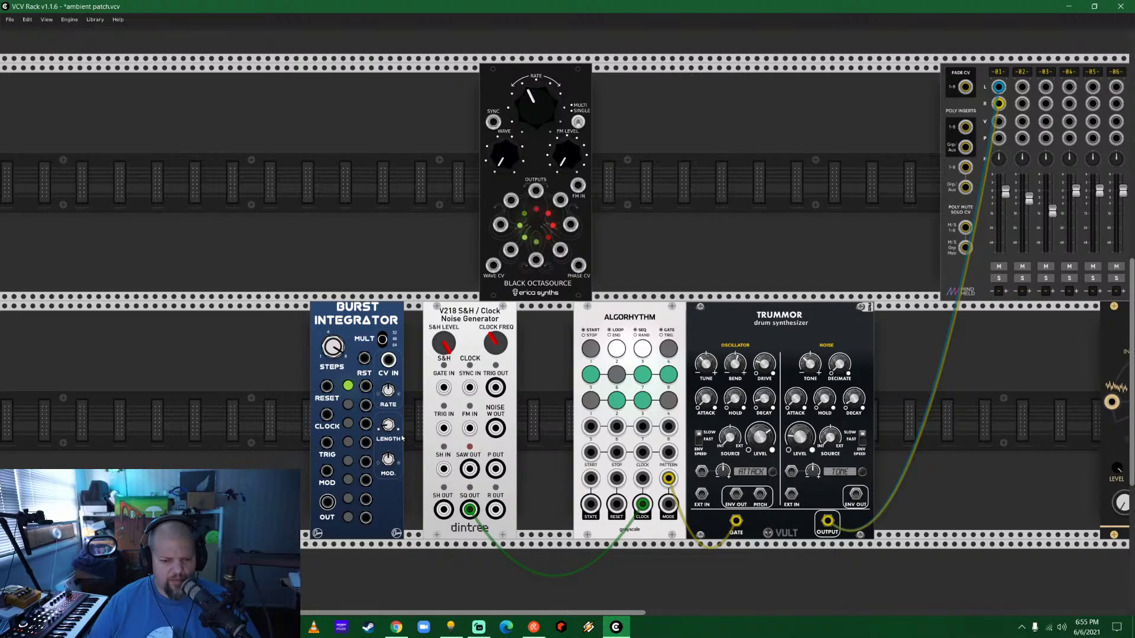
key("Delete")
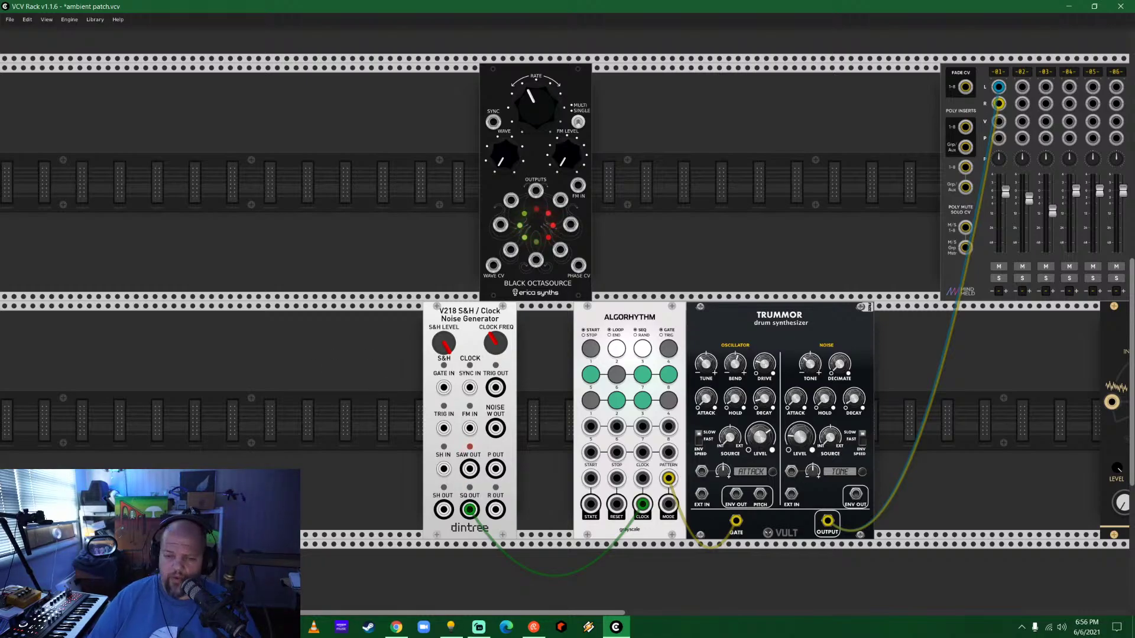
Add NYSTHI's ClockMultiplier left of the V218 and patch SQ OUT through its CLK IN and CLK OUT 1 into Black Octasource's SYNC.
right_click(333, 365)
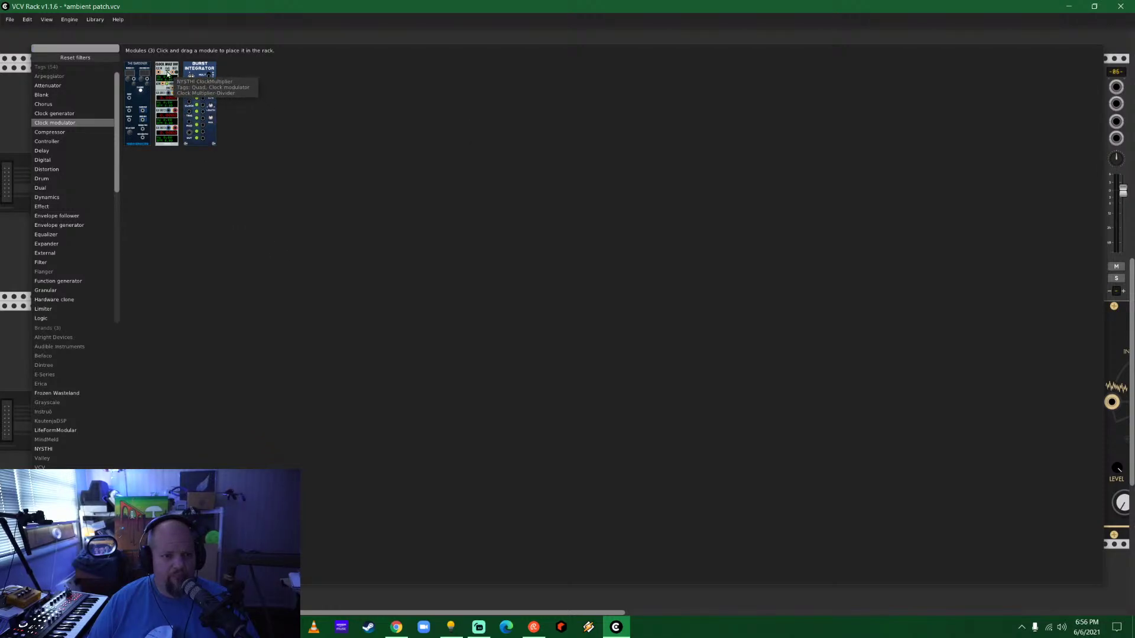
left_click_drag(167, 73, 357, 394)
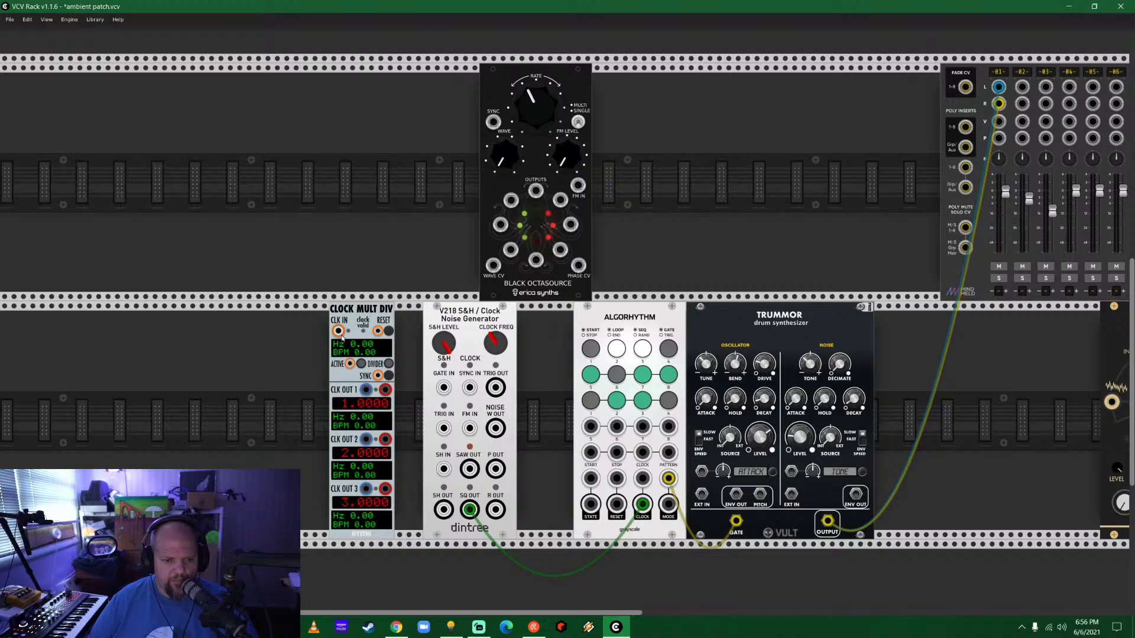
left_click_drag(341, 336, 469, 509)
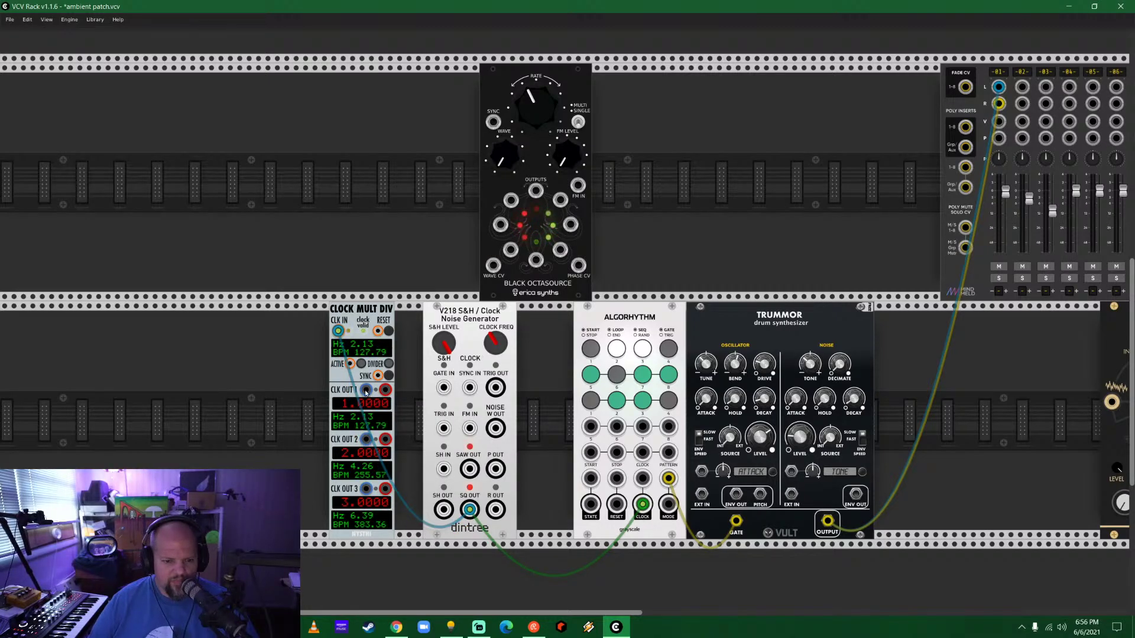
left_click_drag(366, 391, 493, 122)
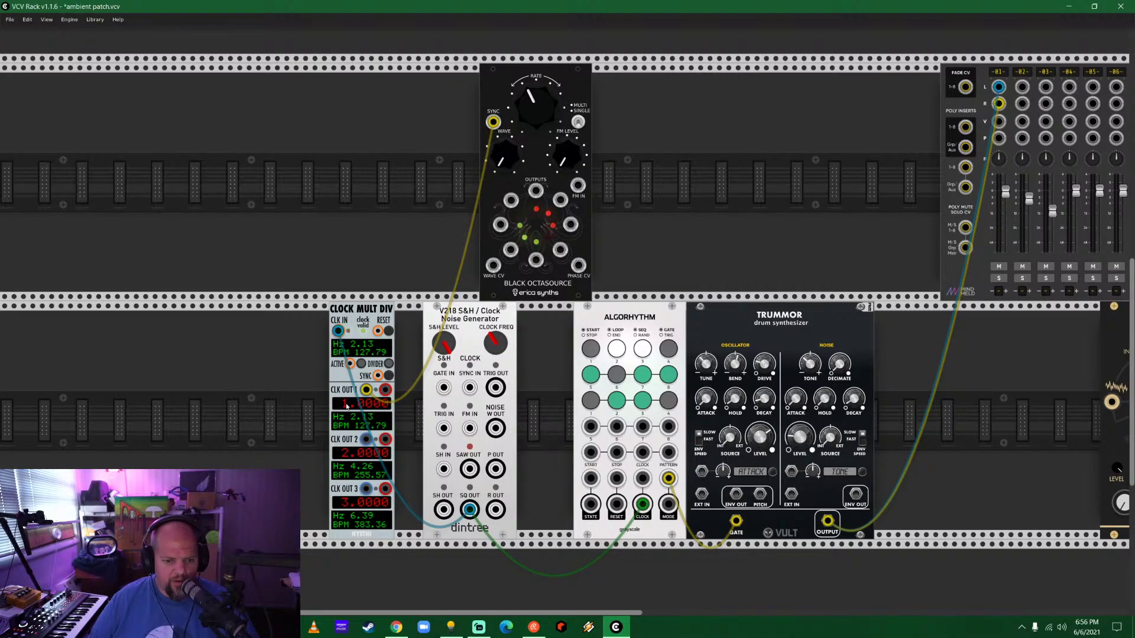
Set the CLK OUT 1 ratio to 0.25 and move the clock multiplier beside Black Octasource.
left_click_drag(346, 408, 381, 431)
left_click_drag(381, 431, 429, 183)
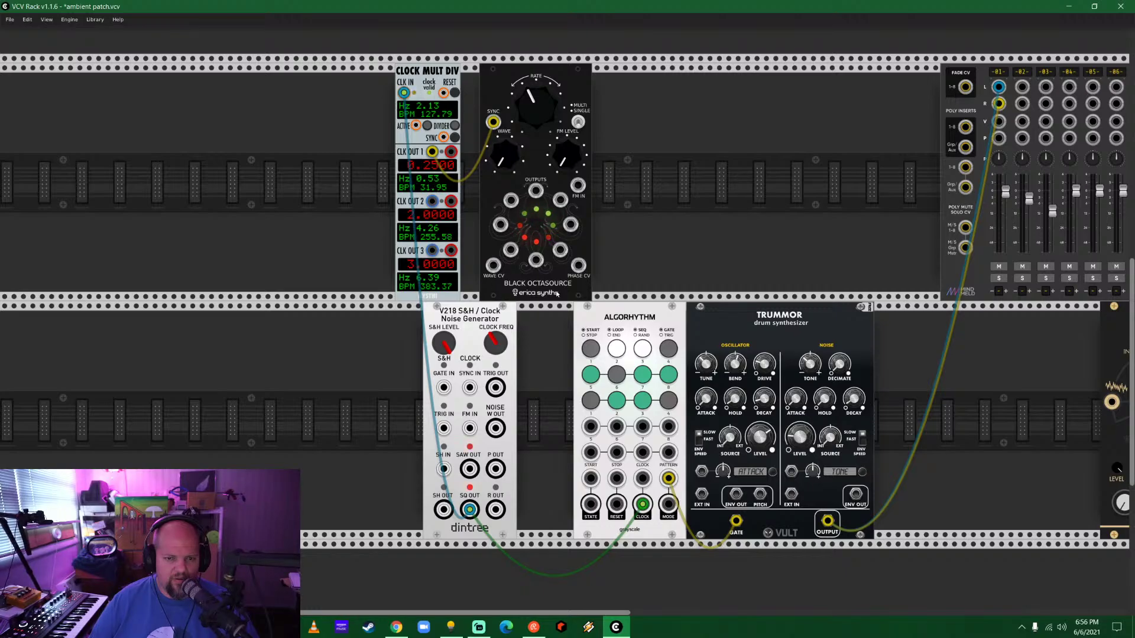
Raise Black Octasource's RATE and try the second CLK OUT 1 jack as the source of its SYNC cable.
left_click_drag(536, 122, 535, 110)
left_click_drag(432, 152, 451, 152)
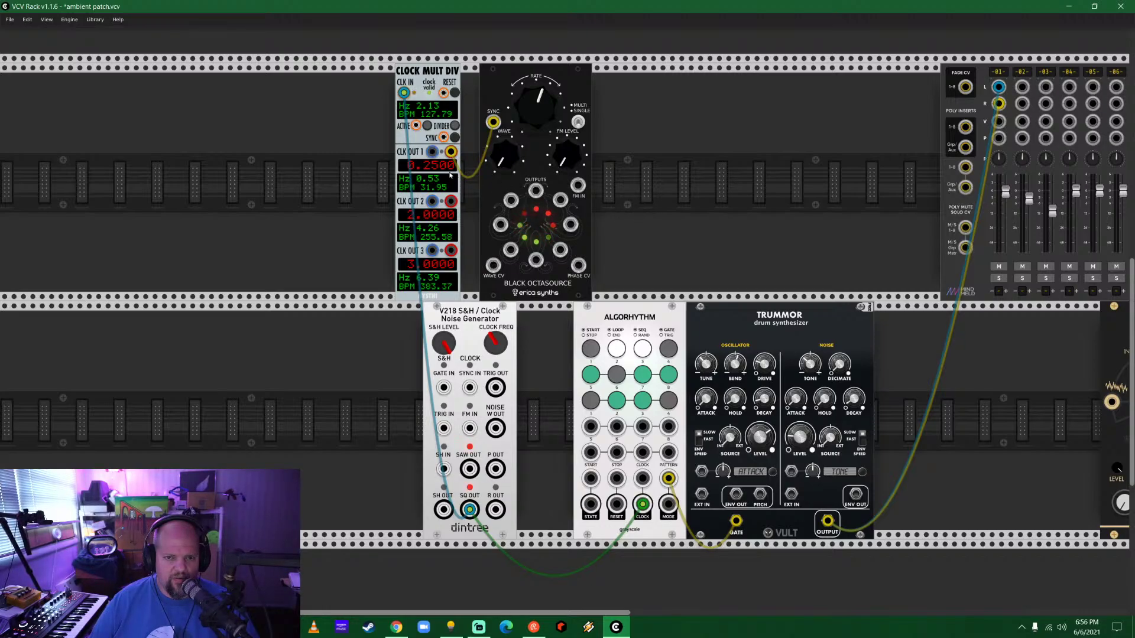
left_click_drag(451, 152, 432, 152)
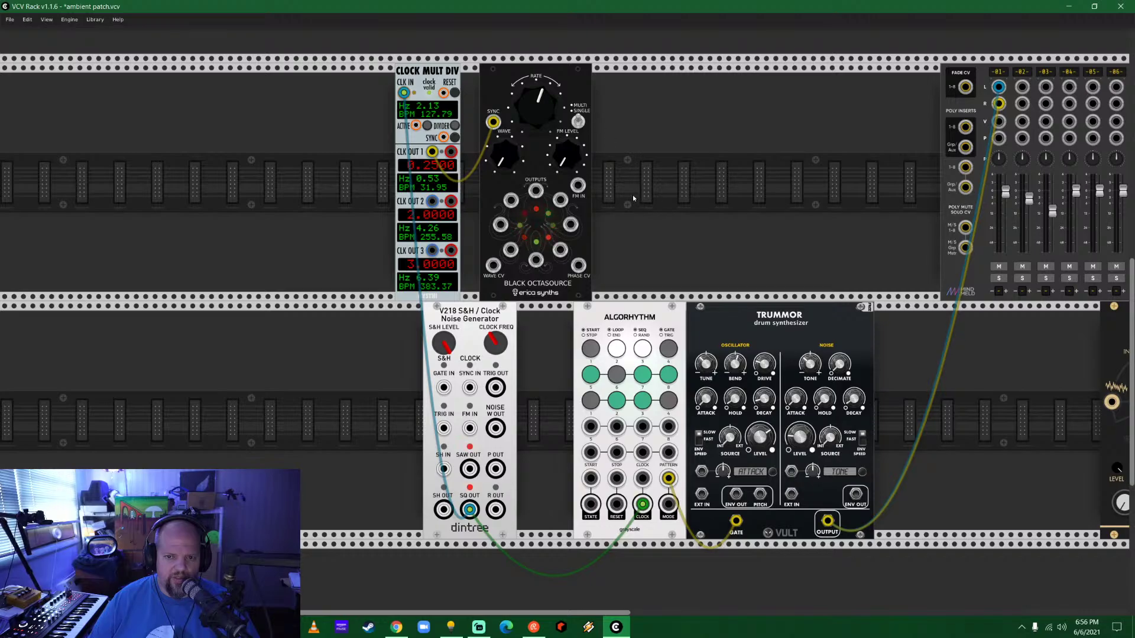
Patch CLK OUT 1 into Black Octasource's FM IN and its uppermost output into Trummor's oscillator CV input targeting TUNE, and start Algorhythm.
left_click_drag(493, 122, 566, 172)
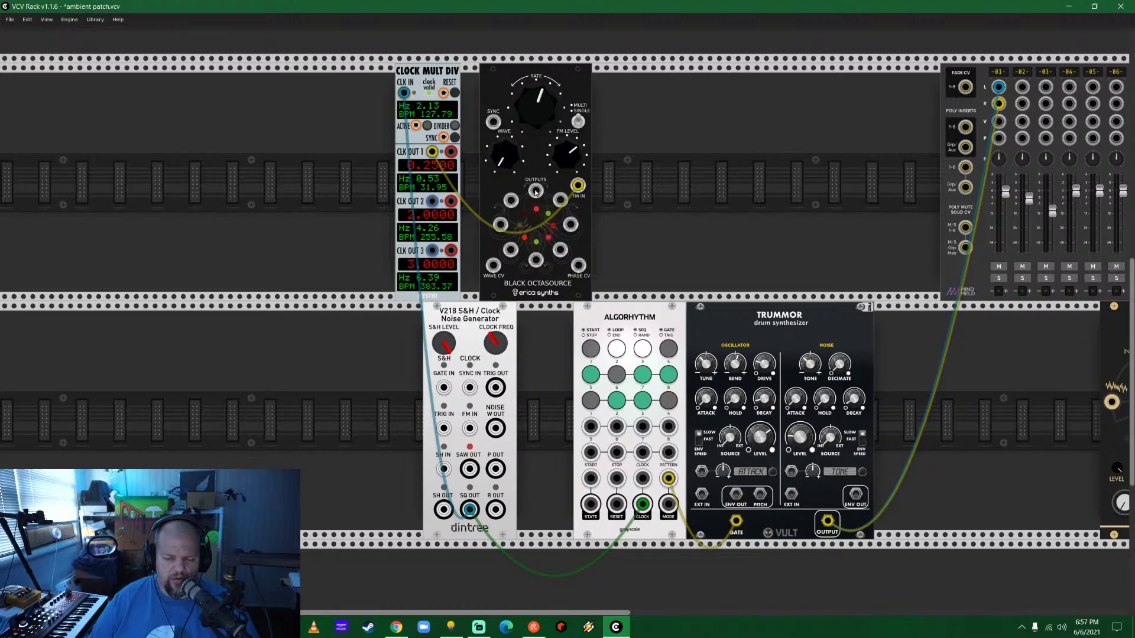
left_click_drag(535, 191, 702, 472)
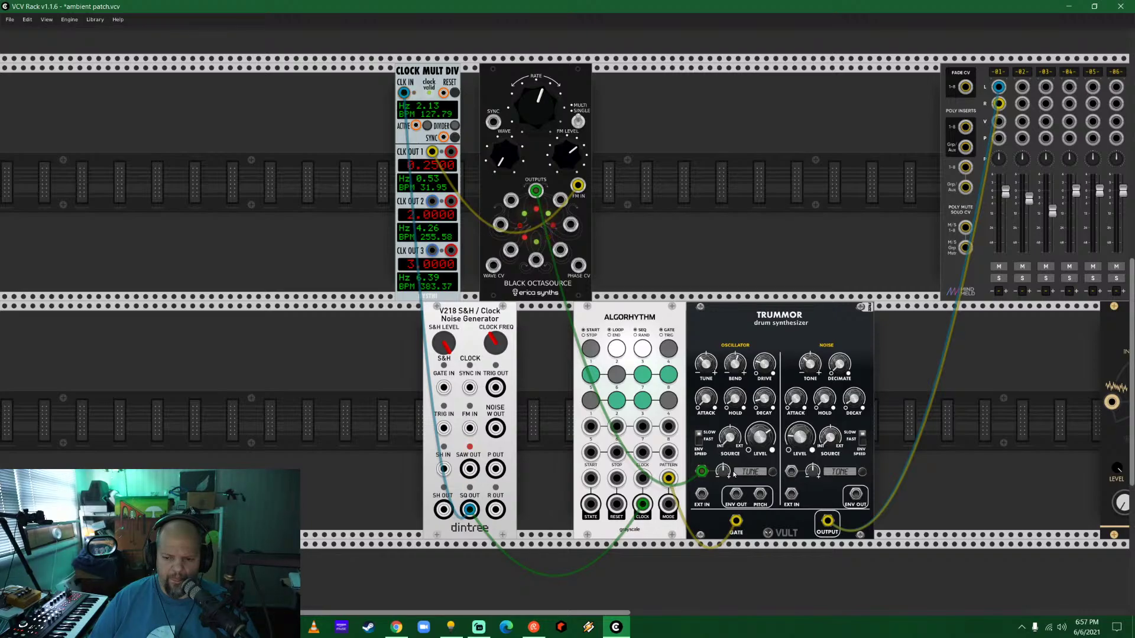
left_click(591, 350)
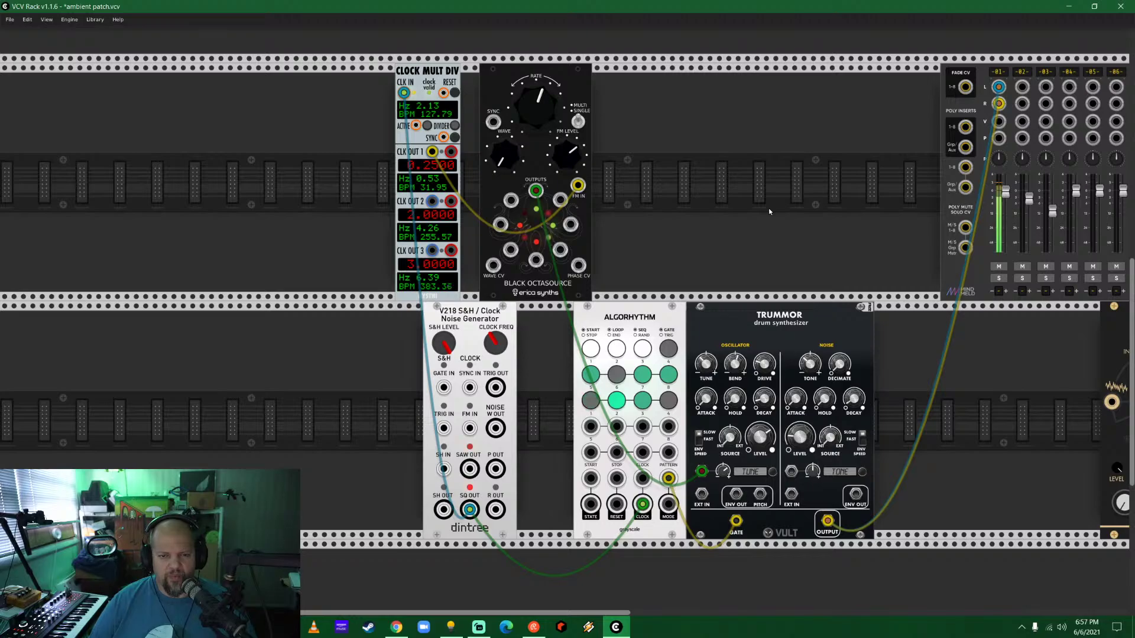
Try Black Octasource's SYNC input with the clock multiplier's DIVIDER mode on, and return the cable to FM IN.
left_click_drag(578, 186, 493, 122)
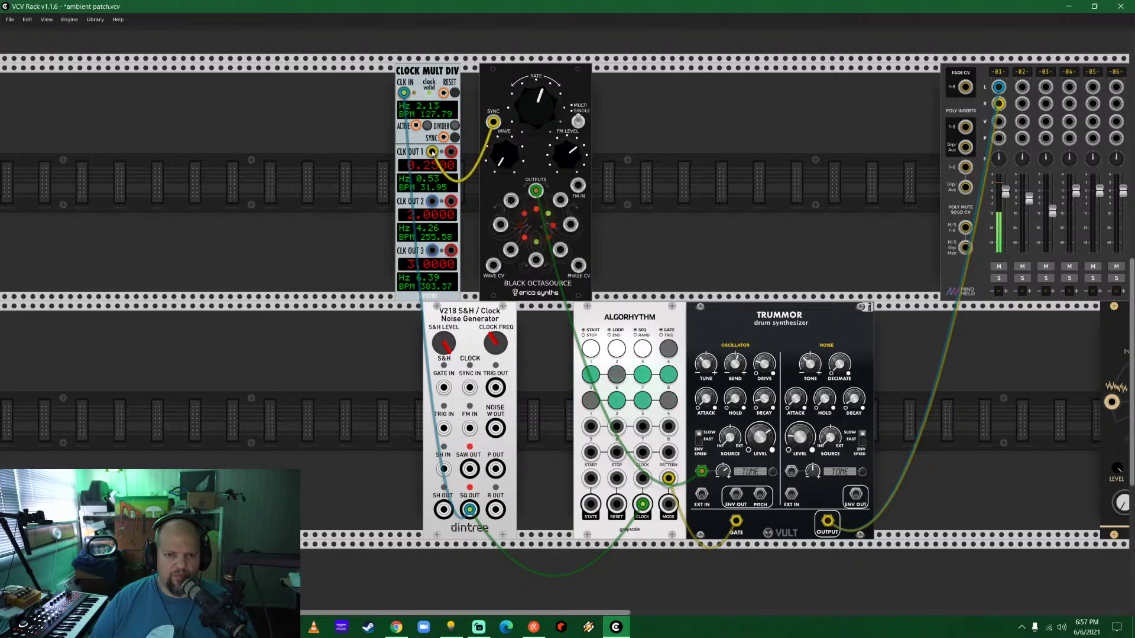
left_click(455, 126)
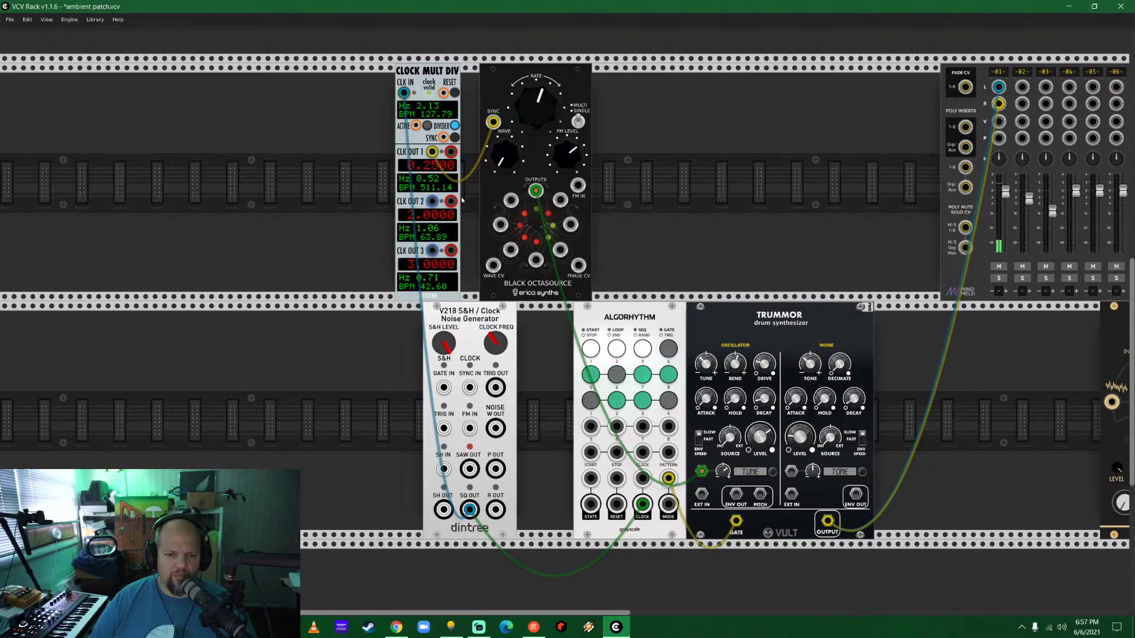
mouse_move(432, 152)
left_mouse_down()
mouse_move(455, 162)
mouse_move(432, 152)
left_mouse_up()
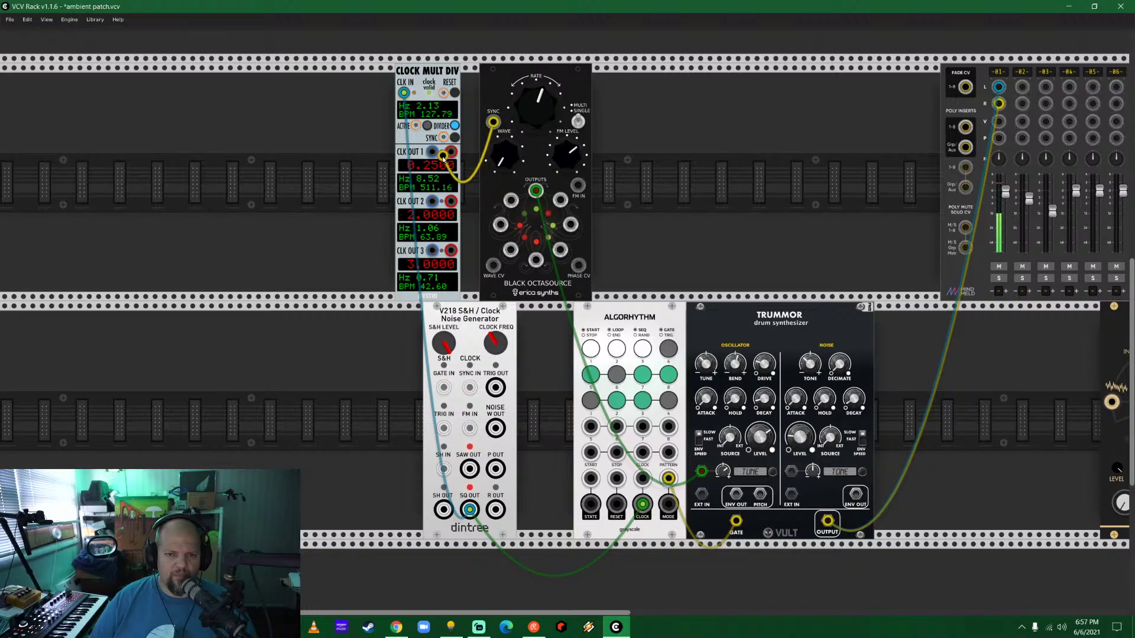
left_click_drag(493, 122, 578, 185)
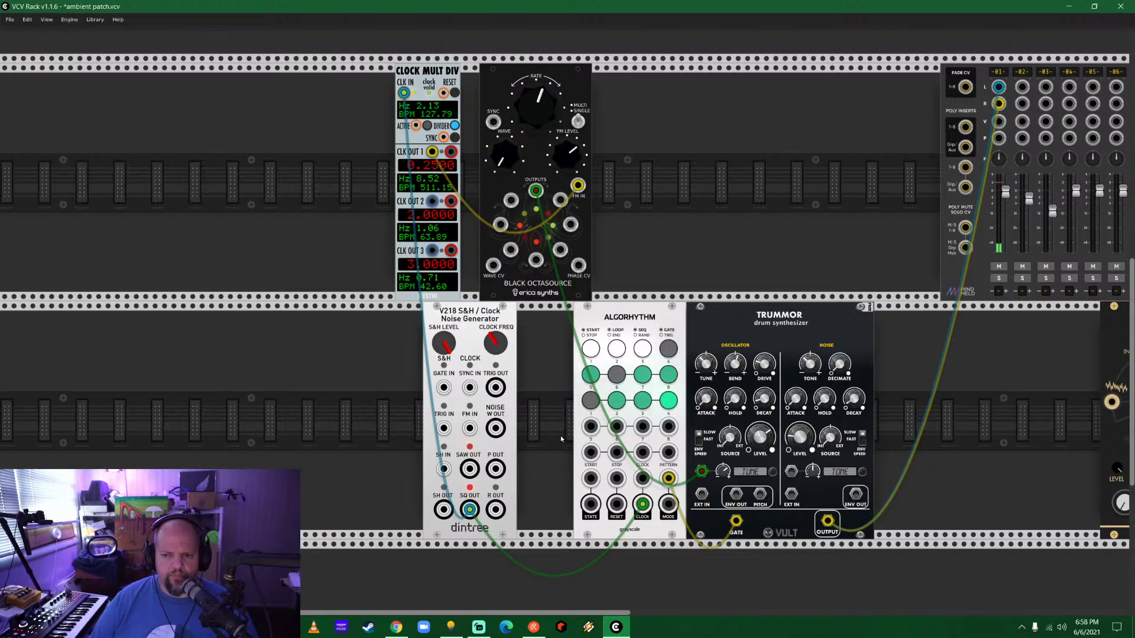
Remove the clock multiplier and Black Octasource from the rack.
scroll(879, 229, "down", 3)
scroll(569, 333, "up", 4)
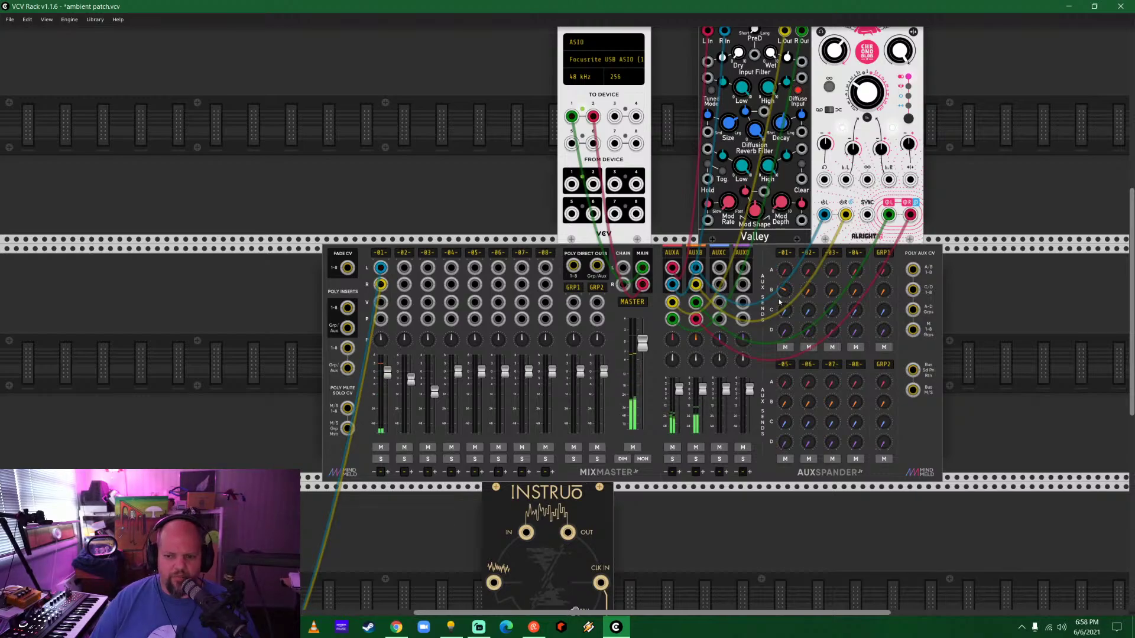
left_click_drag(150, 385, 517, 178)
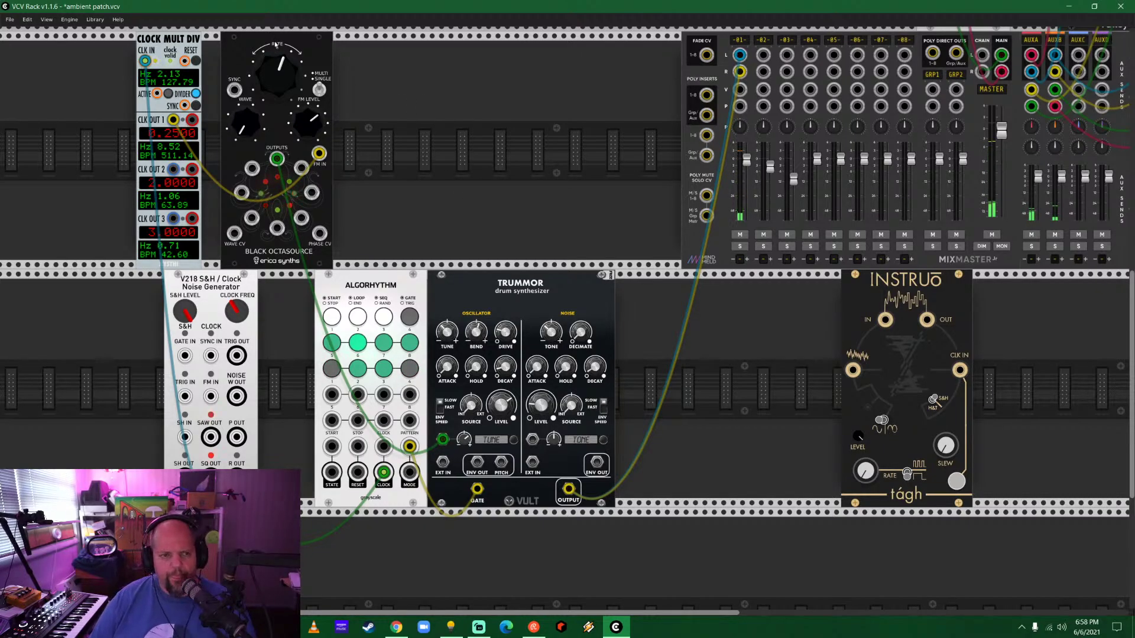
key("Delete")
key("Delete")
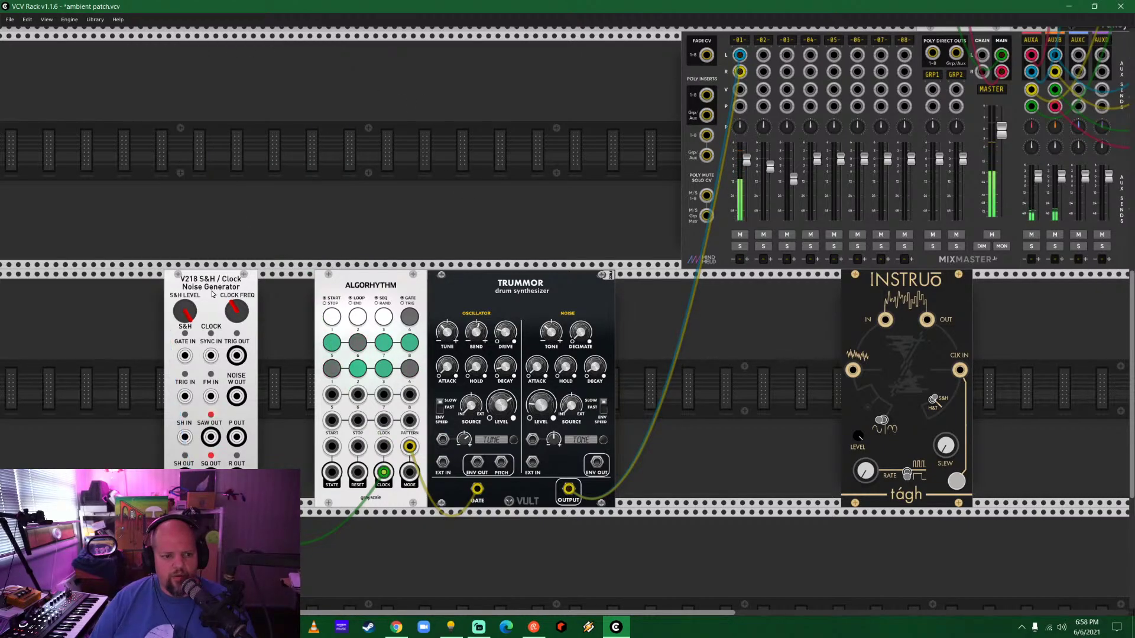
Remove the V218 S&H / Clock Noise Generator, Algorhythm and Trummor modules from the rack.
key("Delete")
key("Delete")
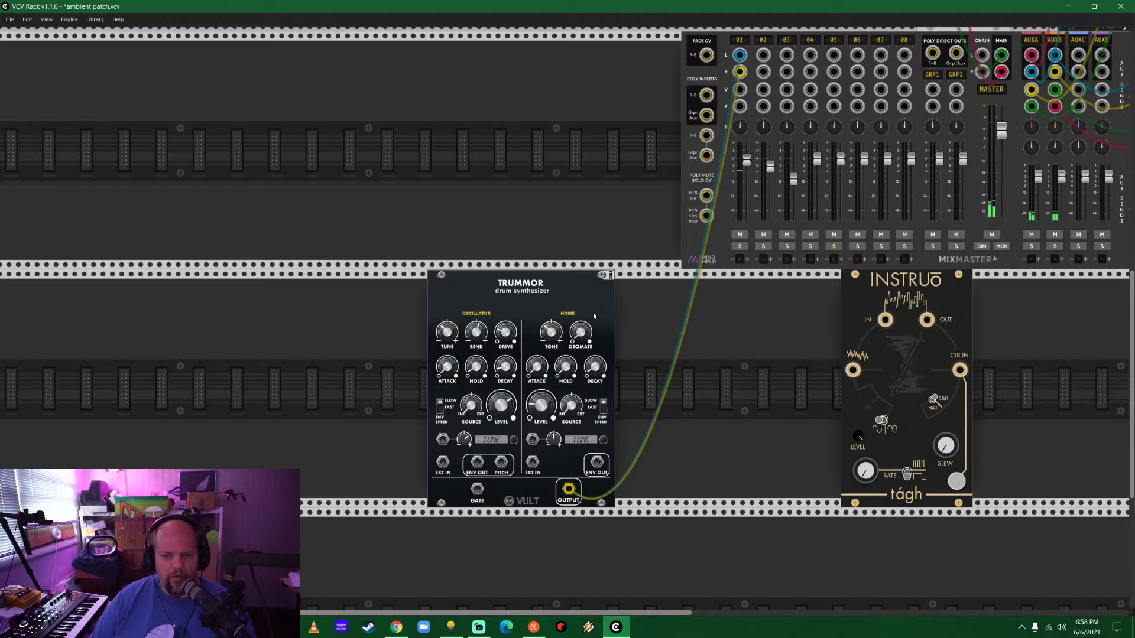
key("Delete")
Add Frozen Wasteland's Probably Note from the Quantizer modules and place it in the row below MixMaster, well to the left of tágh.
right_click(589, 383)
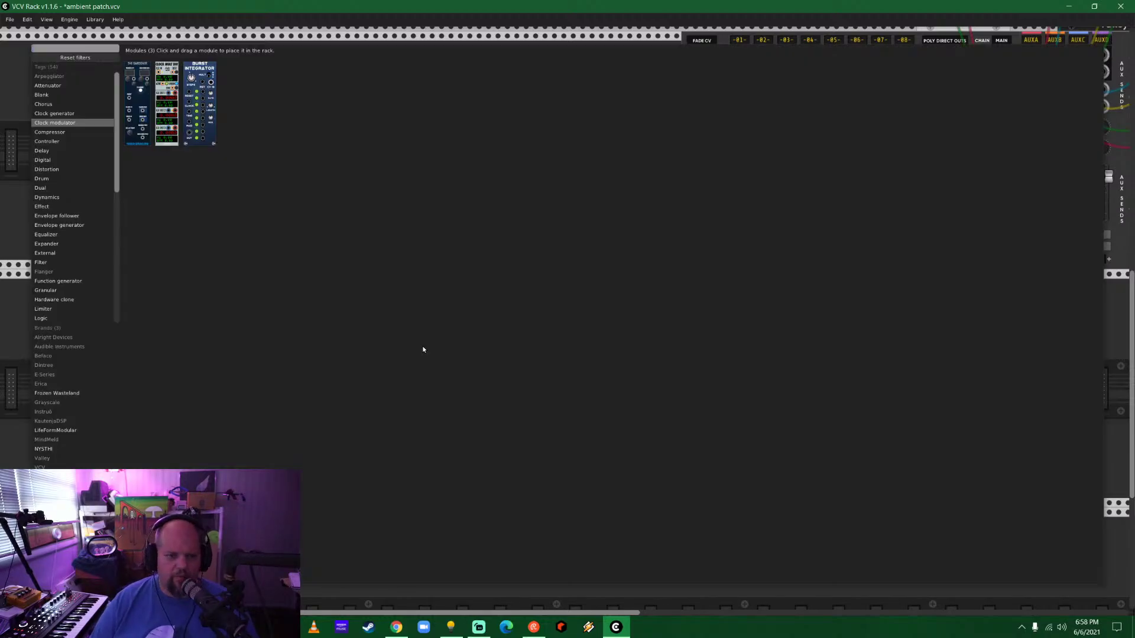
left_click(75, 57)
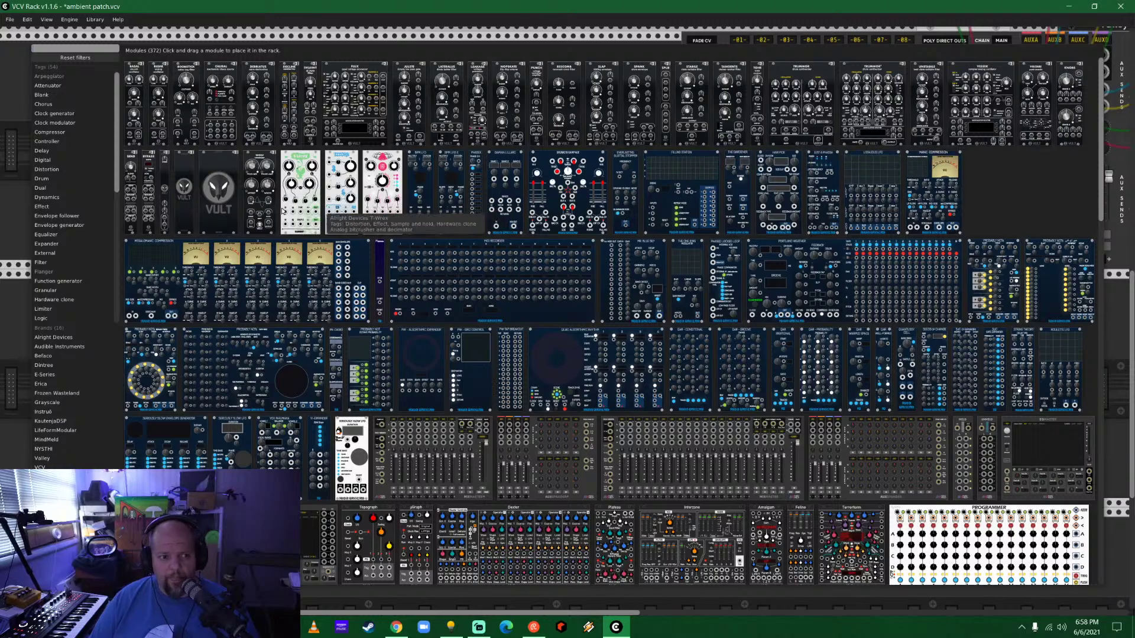
scroll(84, 164, "down", 4)
scroll(89, 161, "down", 3)
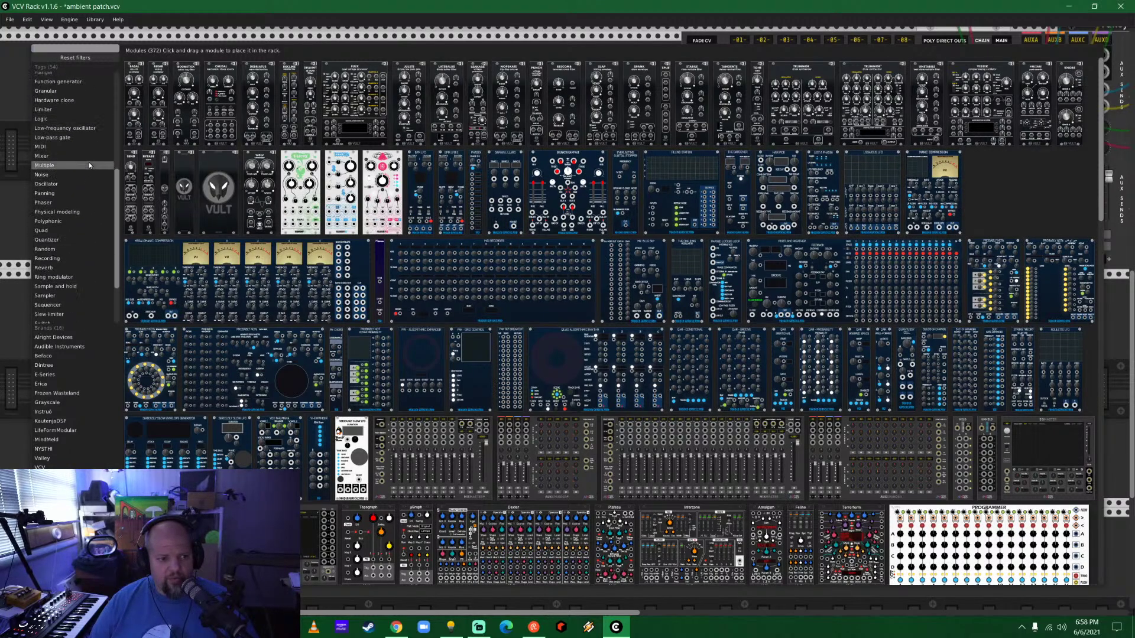
left_click(63, 241)
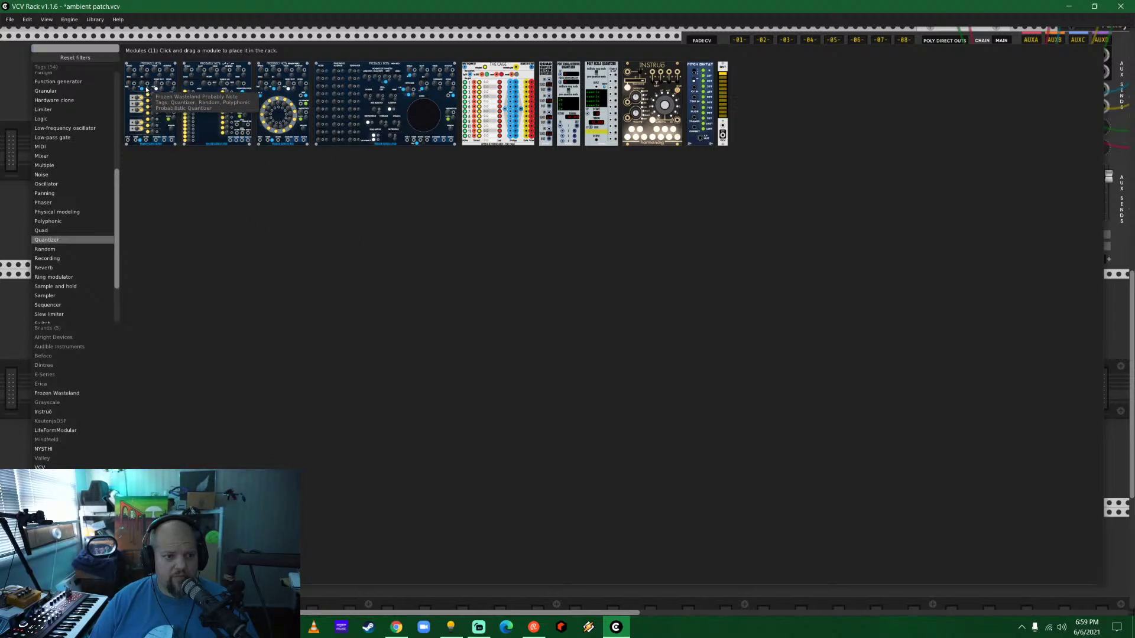
left_click_drag(147, 90, 614, 390)
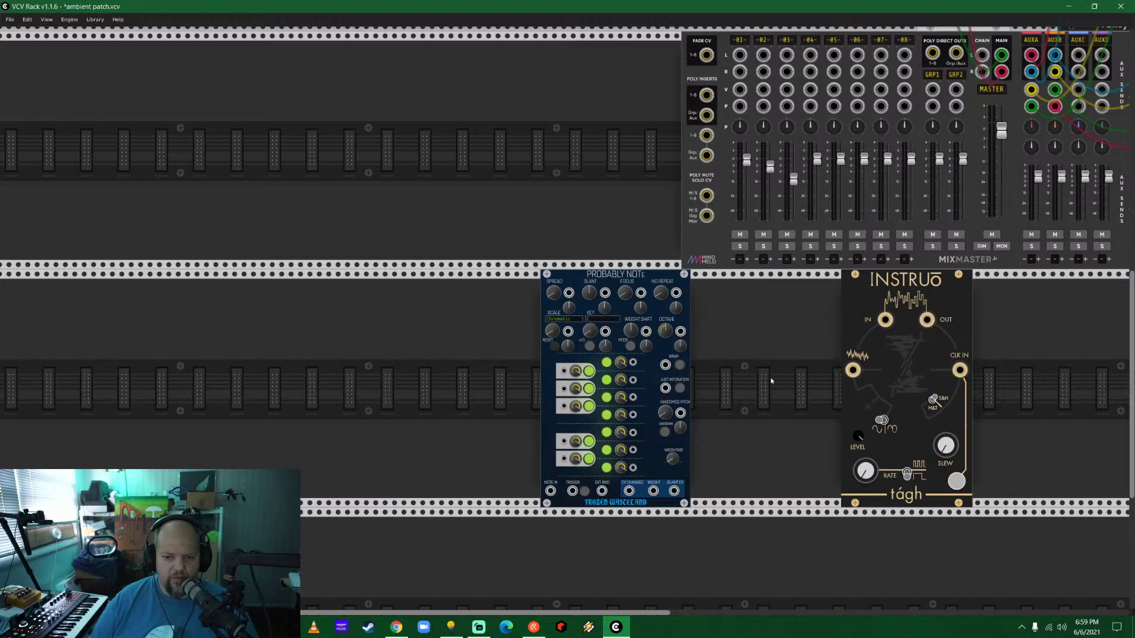
left_click_drag(617, 285, 493, 404)
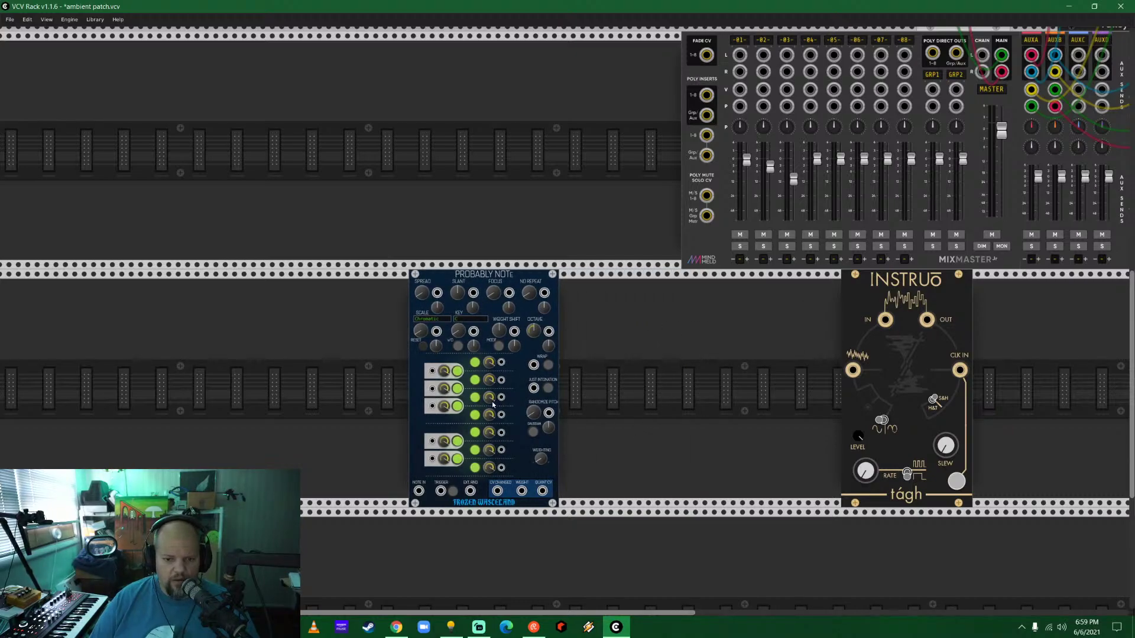
Turn off all five black-key notes plus the uppermost and fourth white-key notes in Probably Note.
left_click(459, 372)
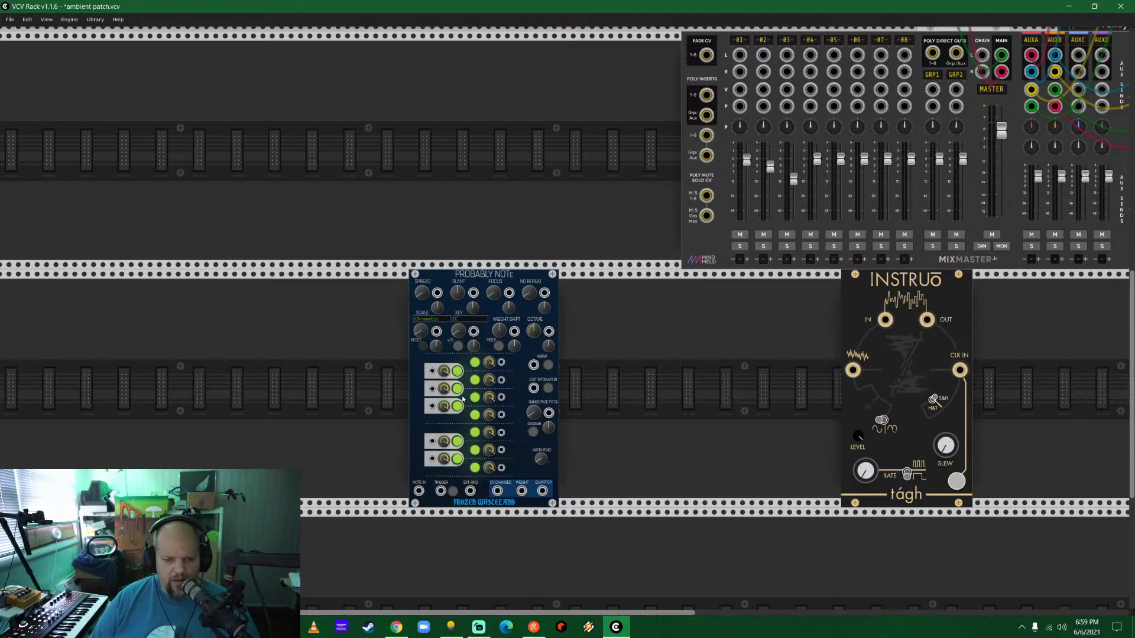
left_click(459, 459)
left_click(459, 441)
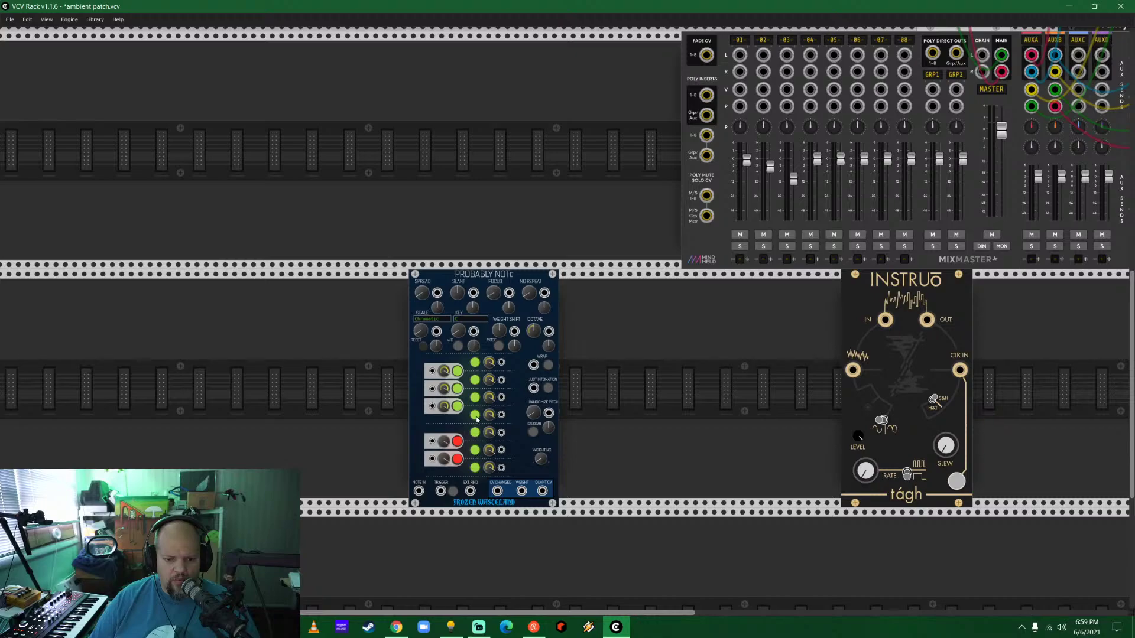
left_click(458, 406)
left_click(457, 388)
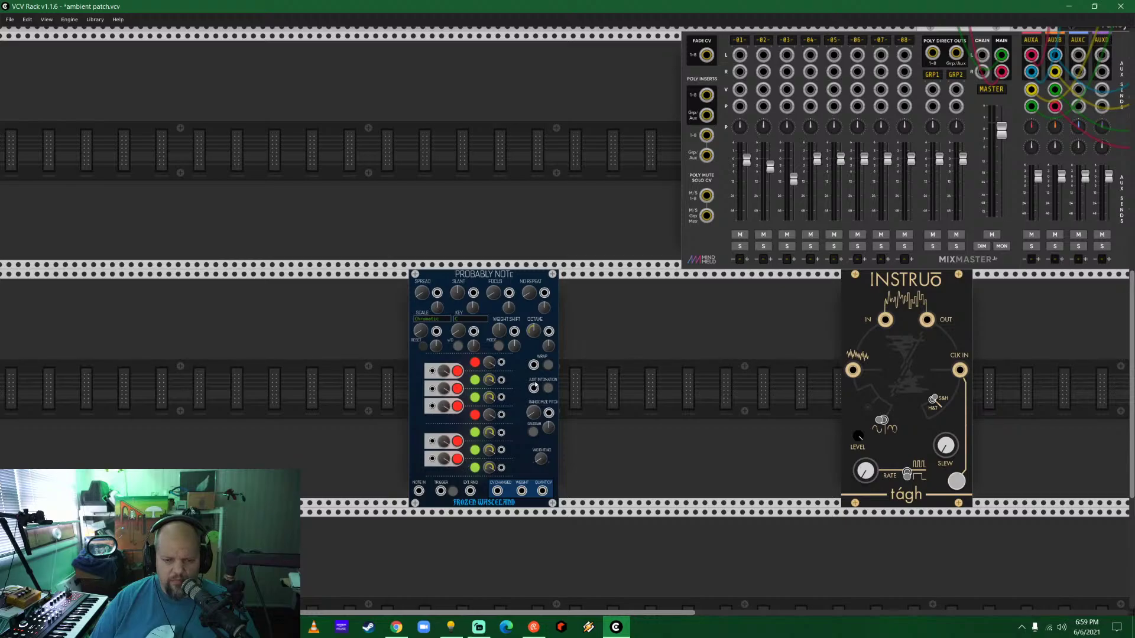
Add Audible Instruments' macro oscillator 2 and place it between Probably Note and tágh.
right_click(652, 319)
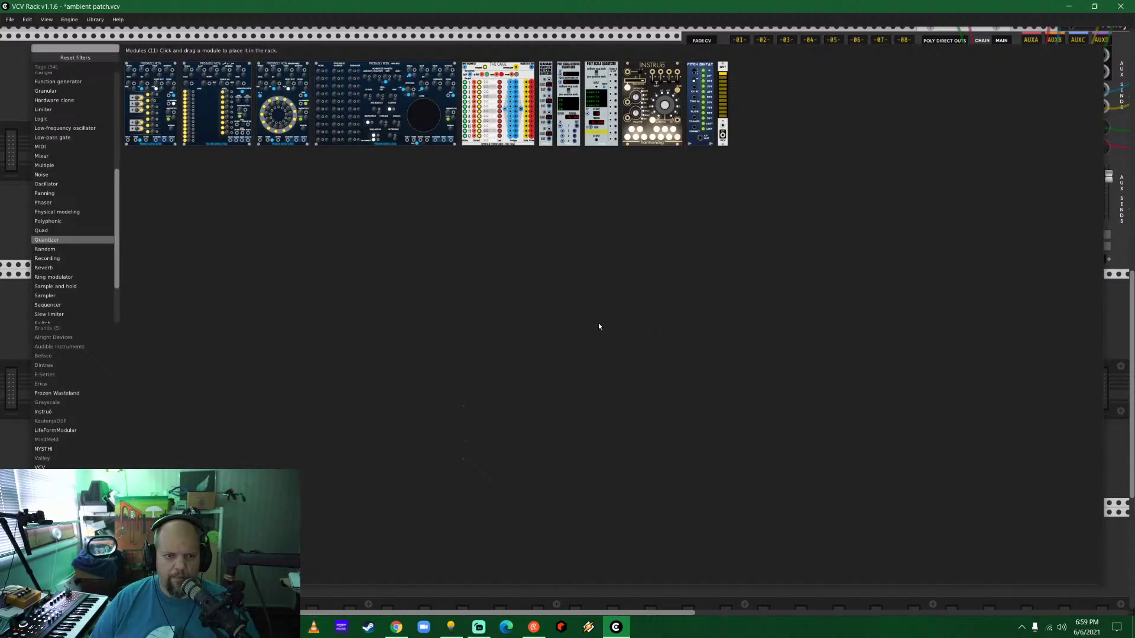
left_click(76, 58)
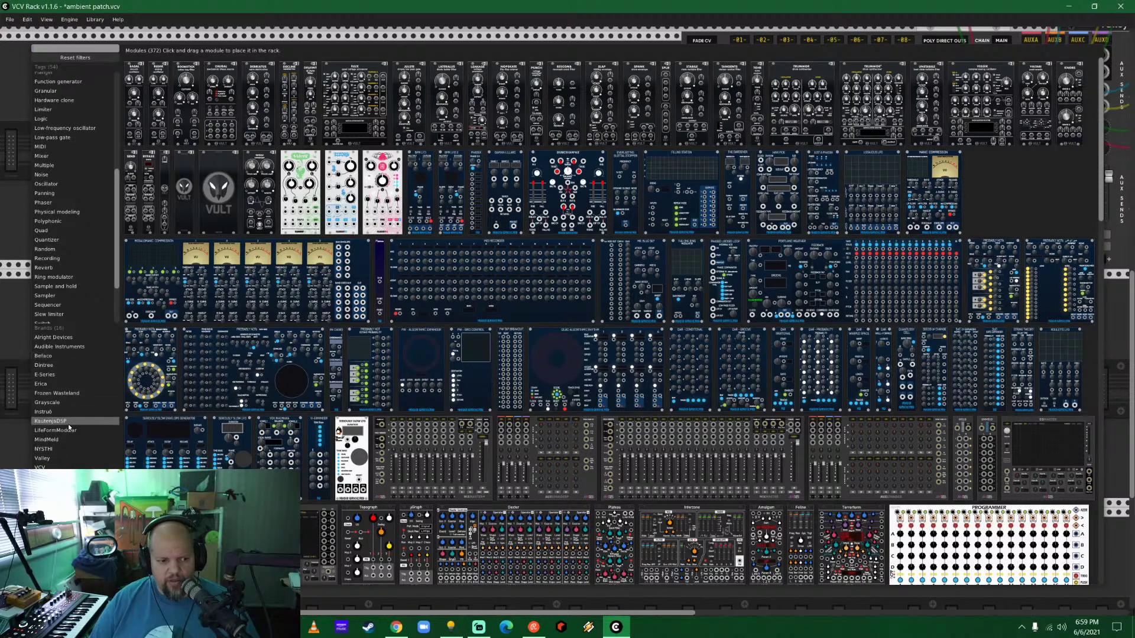
left_click(75, 347)
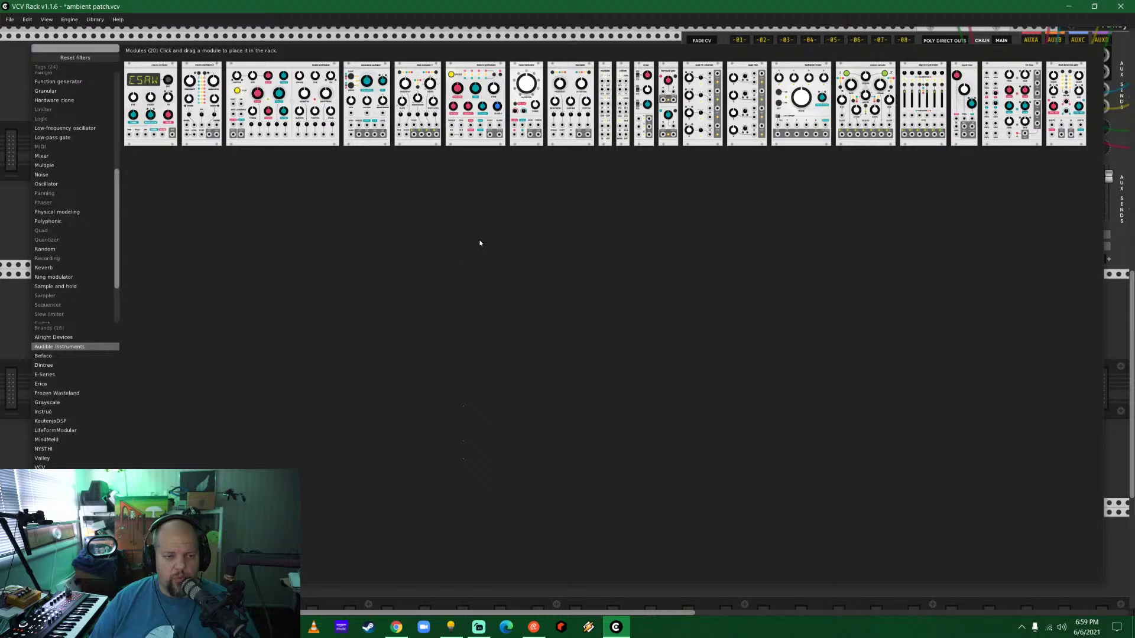
left_click_drag(201, 100, 694, 359)
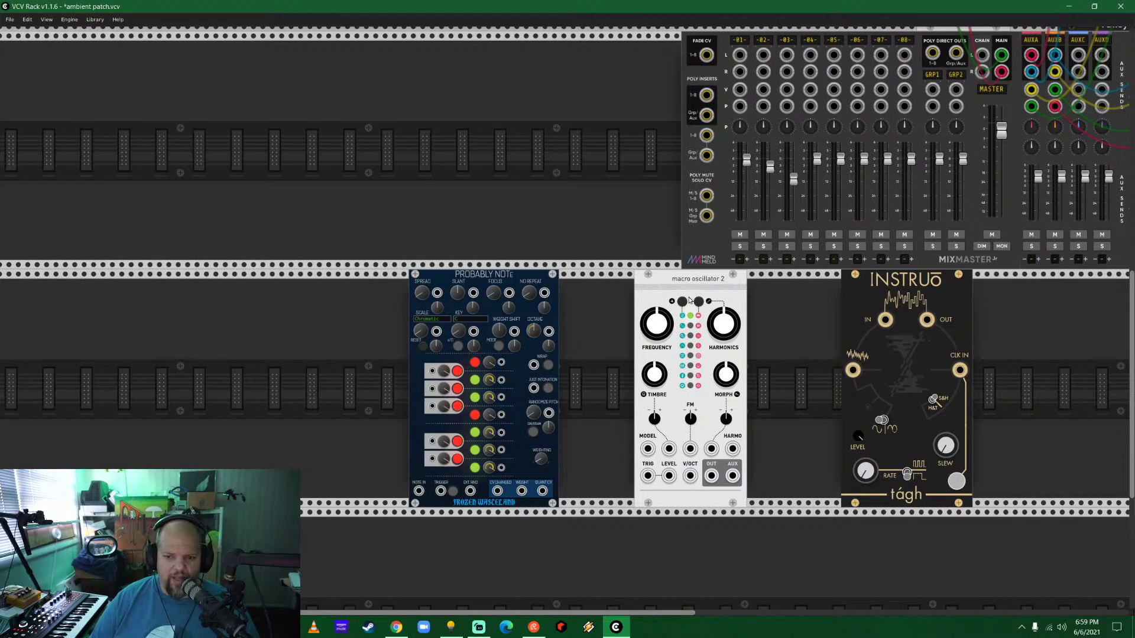
mouse_move(689, 299)
left_mouse_down()
mouse_move(611, 294)
mouse_move(697, 308)
left_mouse_up()
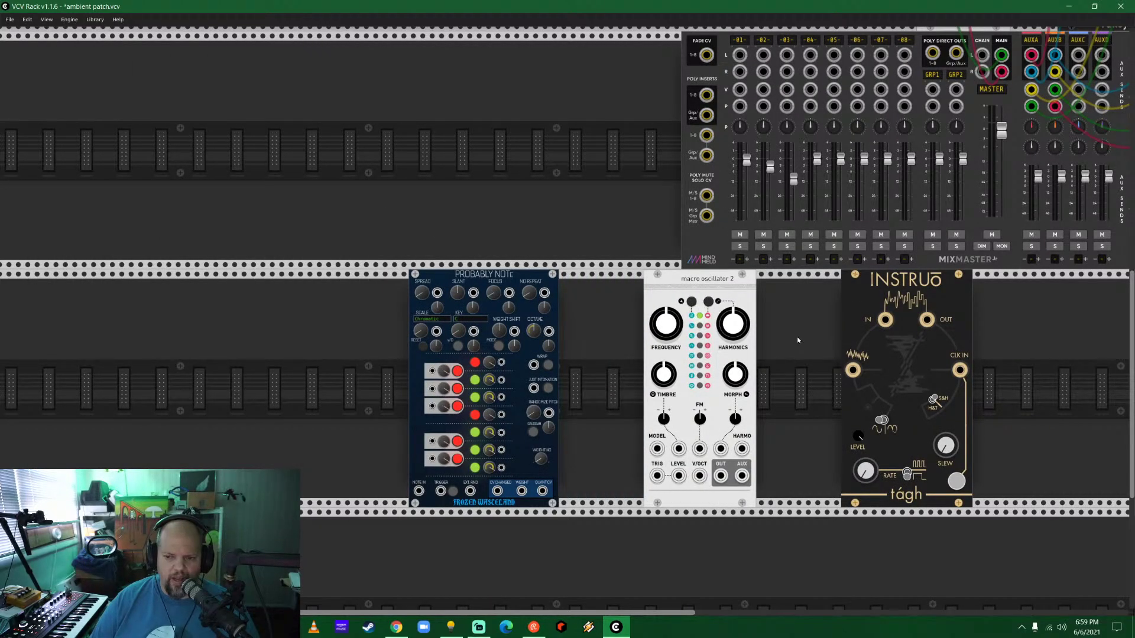
Patch macro oscillator 2's OUT into the L input of MixMaster channel 1.
scroll(797, 340, "down", 2)
scroll(610, 420, "up", 2)
left_click_drag(518, 564, 538, 145)
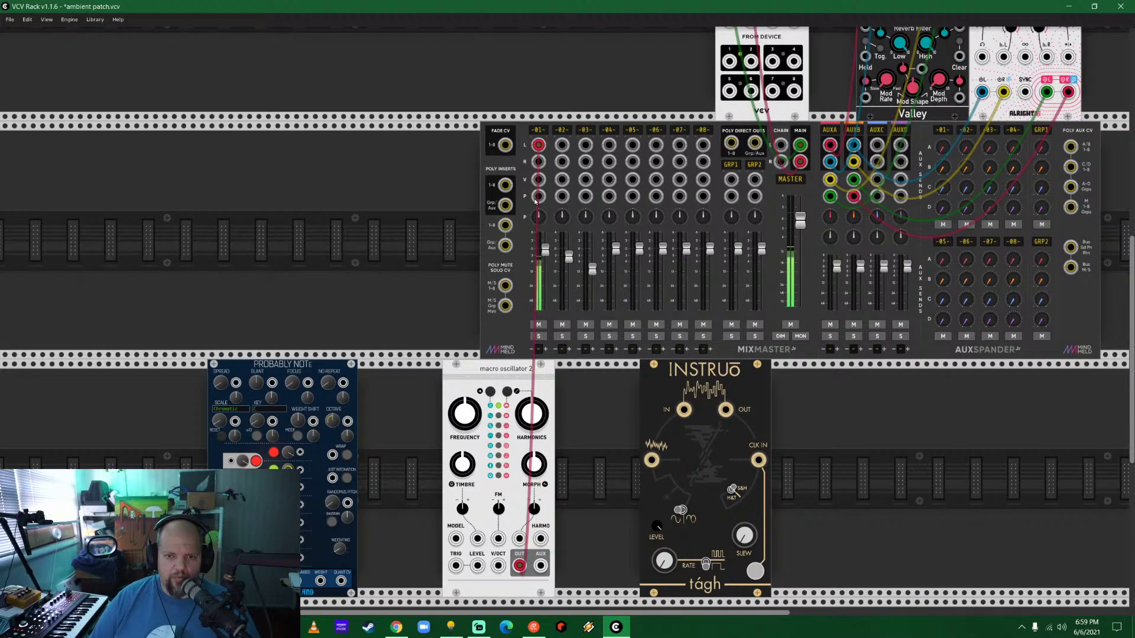
Lower the channel 1 fader on the MixMaster to reduce macro oscillator 2's volume.
left_click_drag(402, 334, 613, 178)
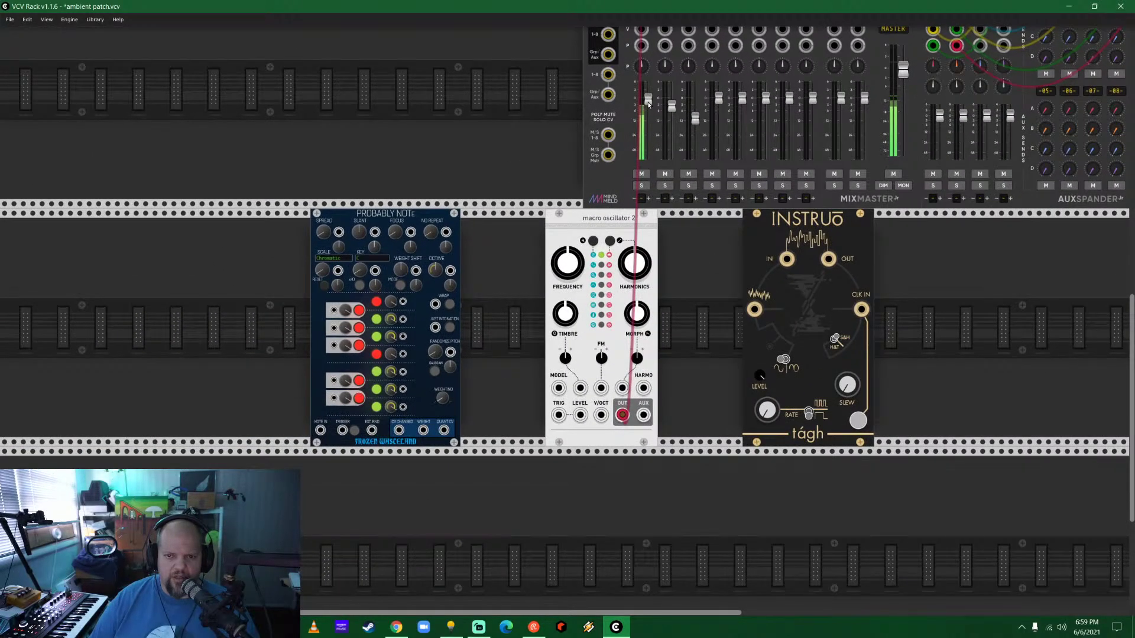
mouse_move(649, 103)
left_mouse_down()
mouse_move(649, 128)
mouse_move(648, 113)
left_mouse_up()
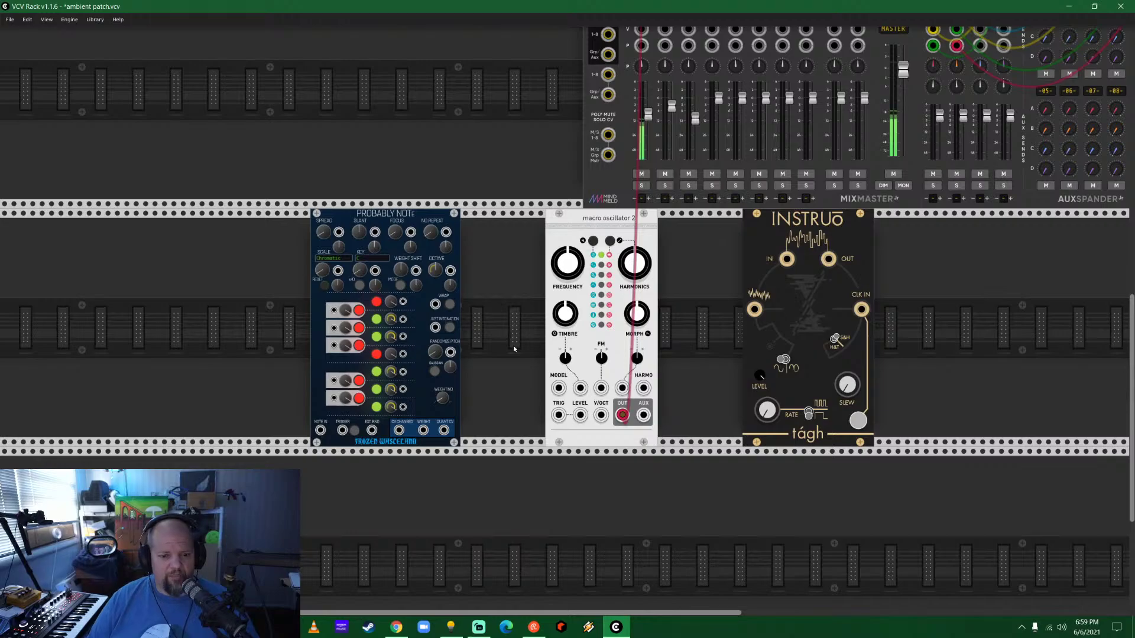
left_click_drag(649, 124, 649, 134)
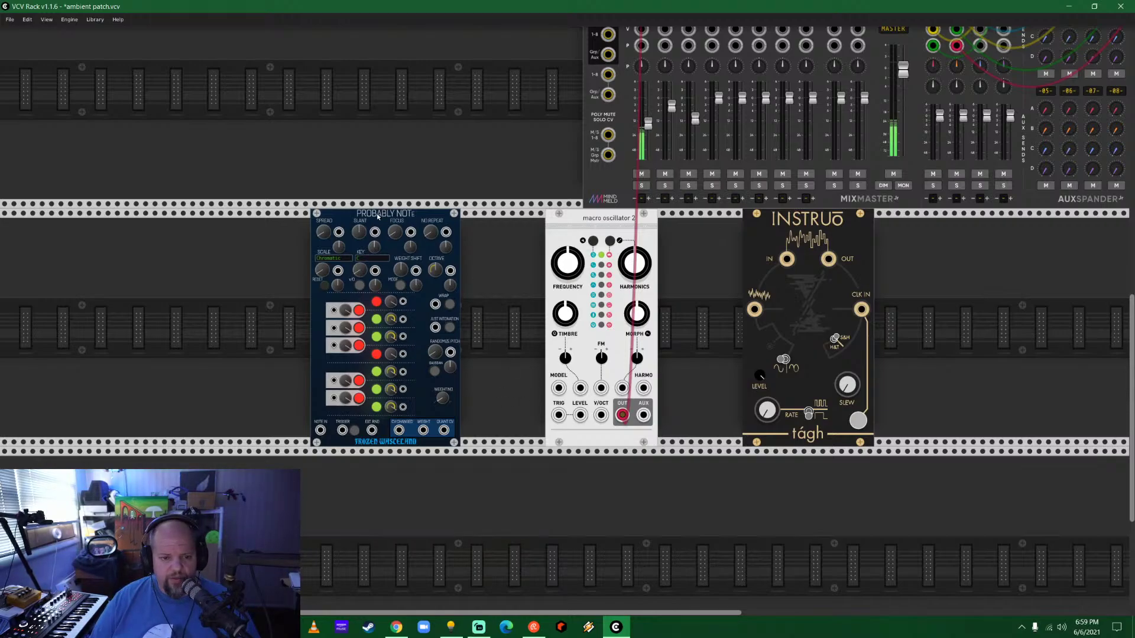
Move Probably Note closer to macro oscillator 2 and add the Audible Instruments random sampler directly before it.
left_click_drag(377, 216, 444, 217)
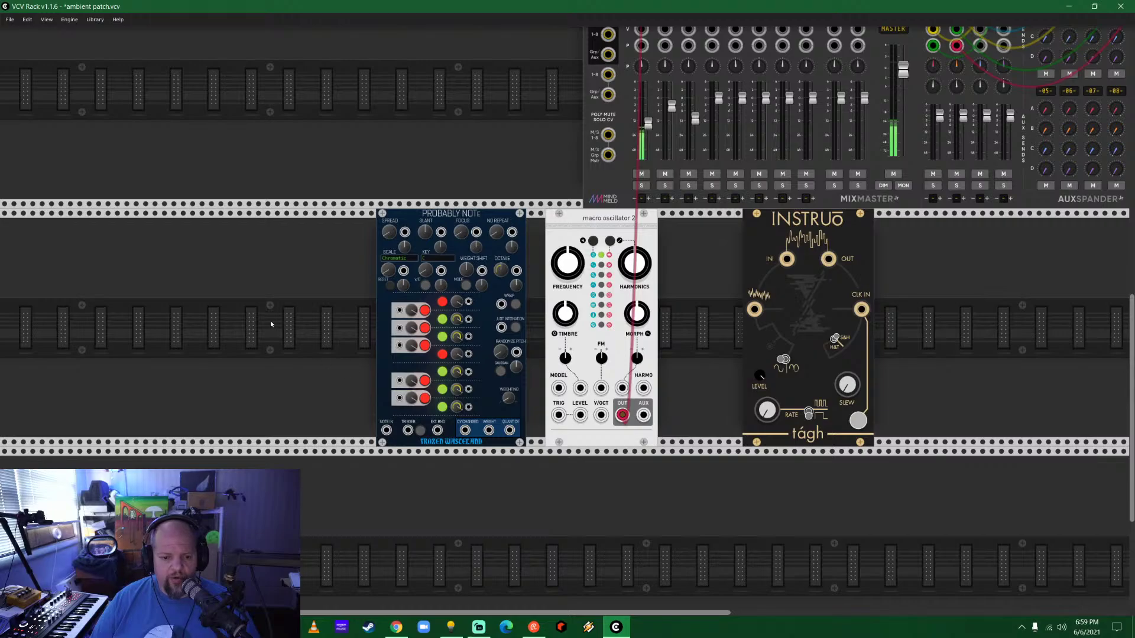
right_click(246, 302)
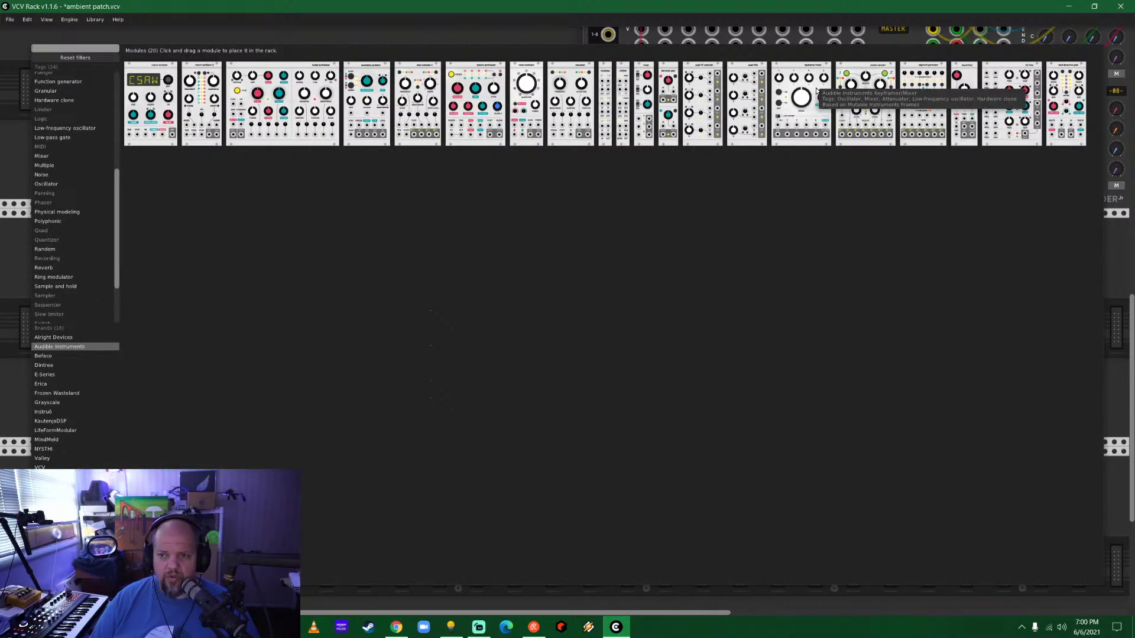
key("Escape")
left_click_drag(1000, 241, 323, 242)
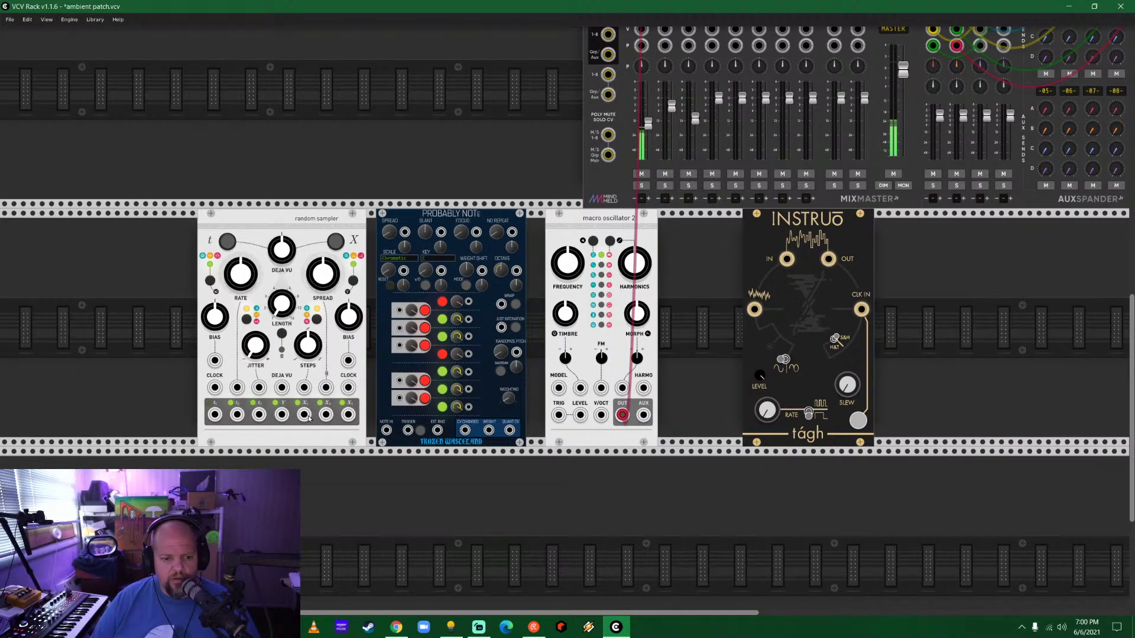
Try routing the random sampler's X3 output through Probably Note into macro oscillator 2's V/OCT input.
left_click_drag(349, 414, 386, 430)
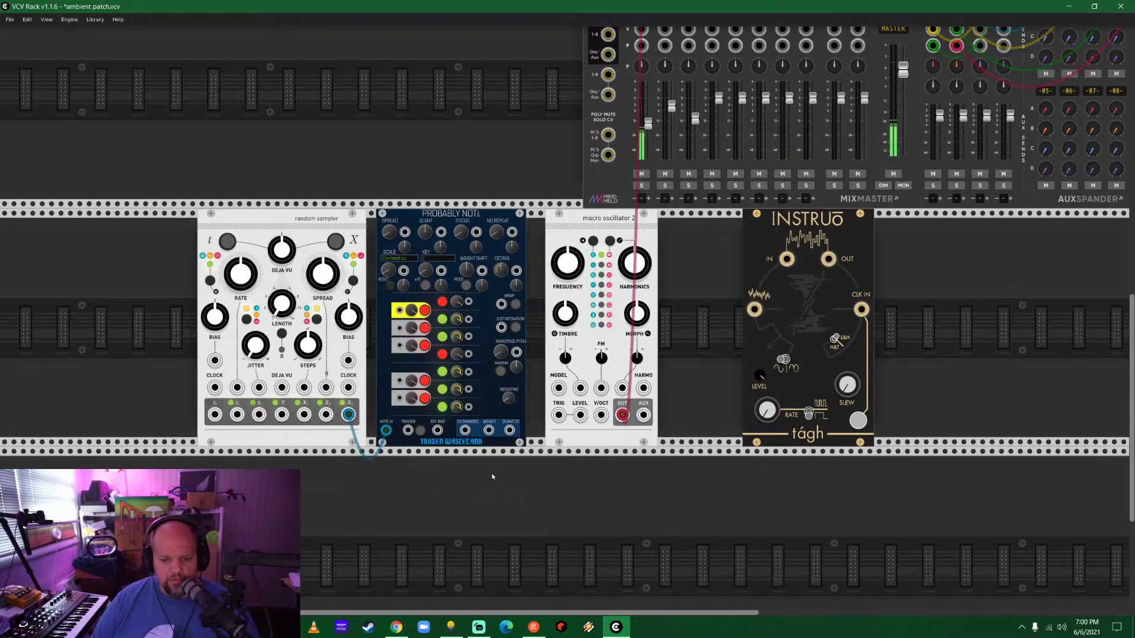
left_click_drag(509, 433, 601, 415)
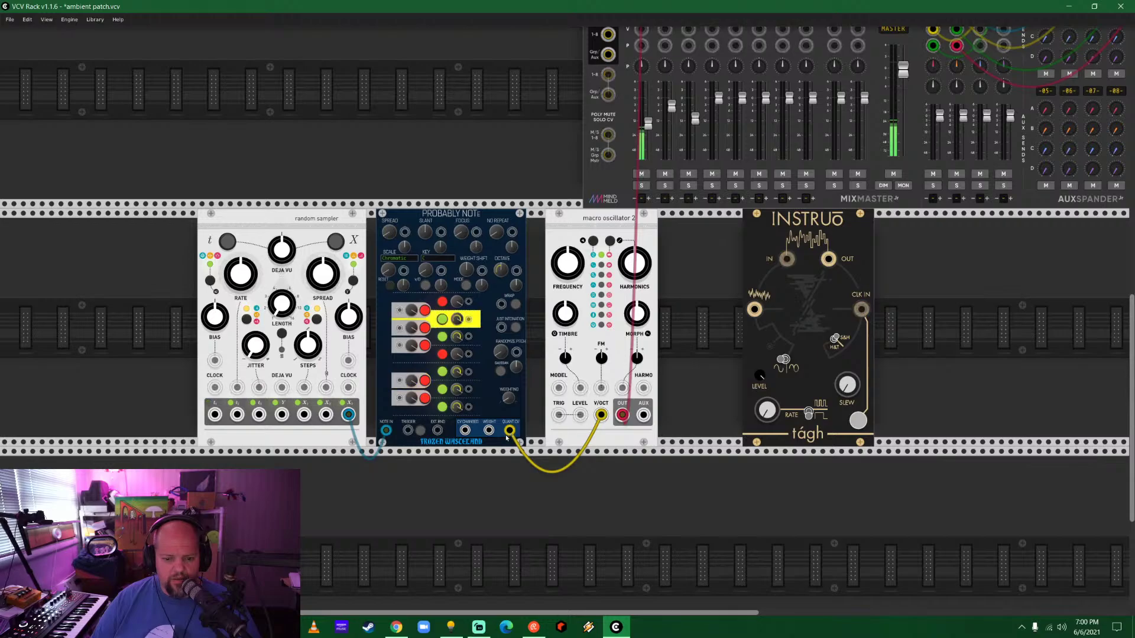
left_click_drag(509, 435, 465, 430)
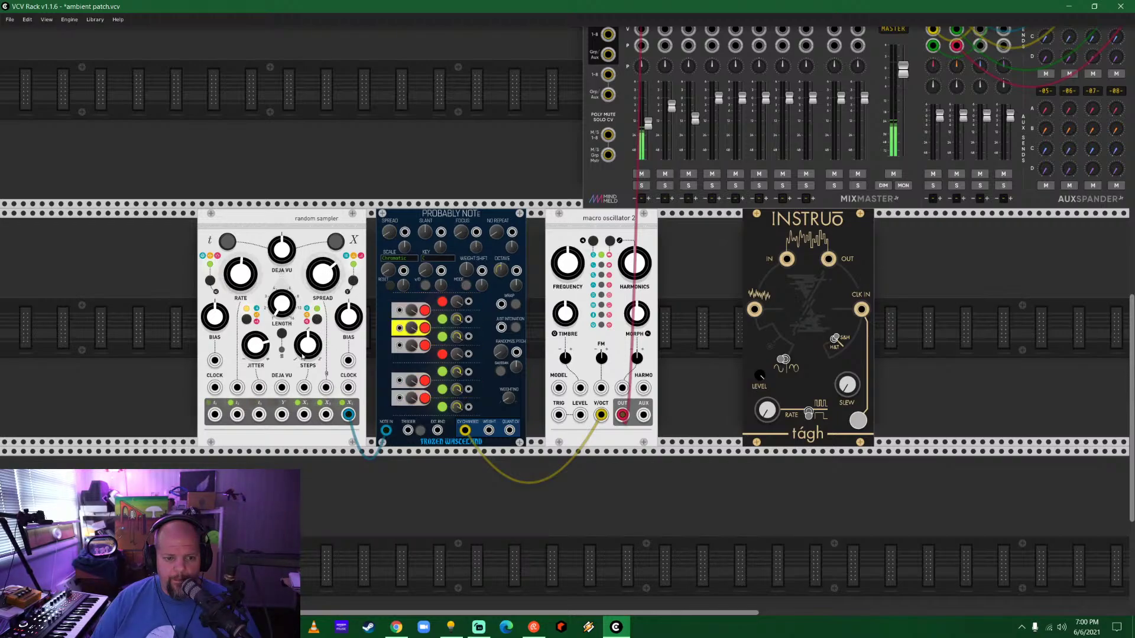
Raise the random sampler's X bias and patch its X3 and t3 outputs directly into macro oscillator 2's V/OCT and TRIG inputs.
left_click_drag(302, 355, 350, 319)
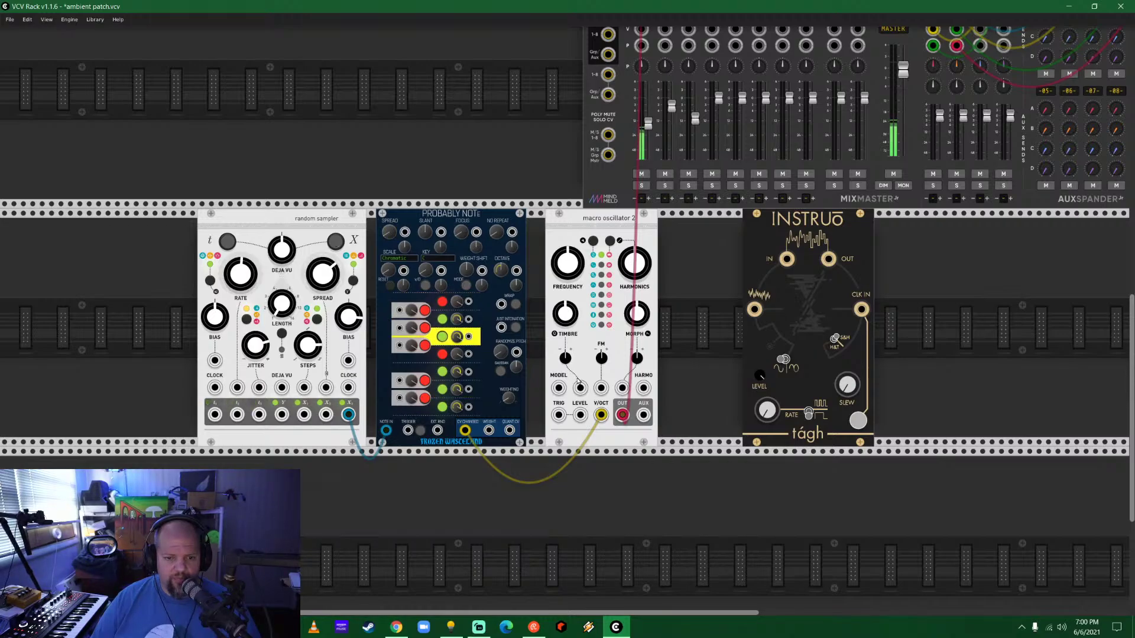
left_click_drag(465, 432, 408, 463)
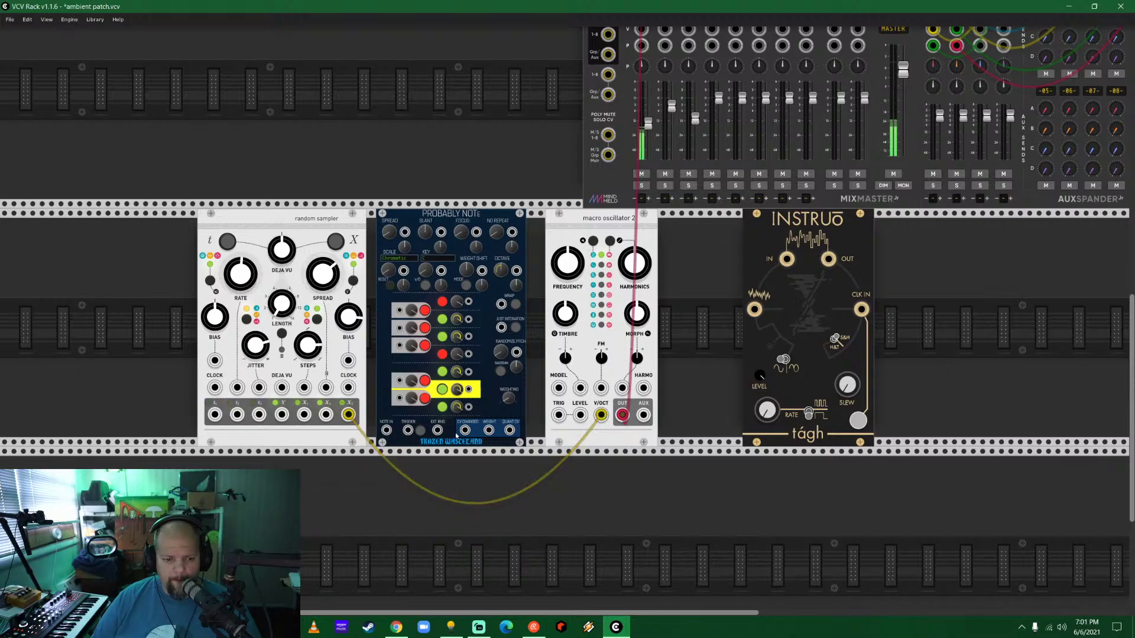
left_click_drag(259, 416, 558, 415)
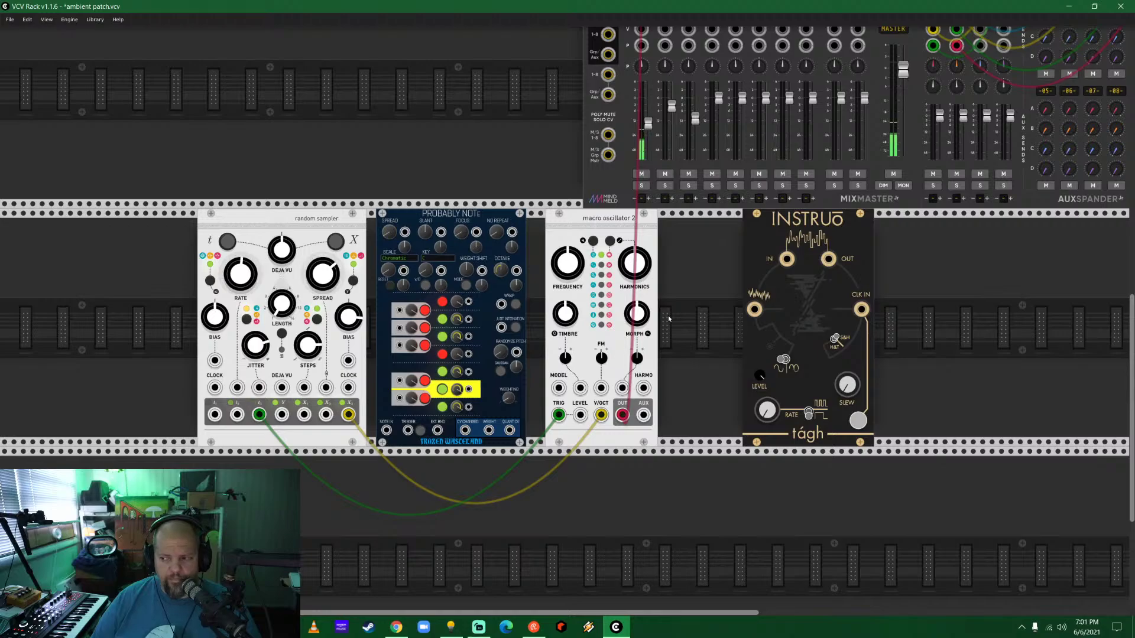
Raise channel 1's A and B aux sends on the AuxSpander.
scroll(425, 294, "up", 5)
scroll(426, 293, "right", 2)
scroll(426, 293, "up", 2)
scroll(426, 294, "right", 1)
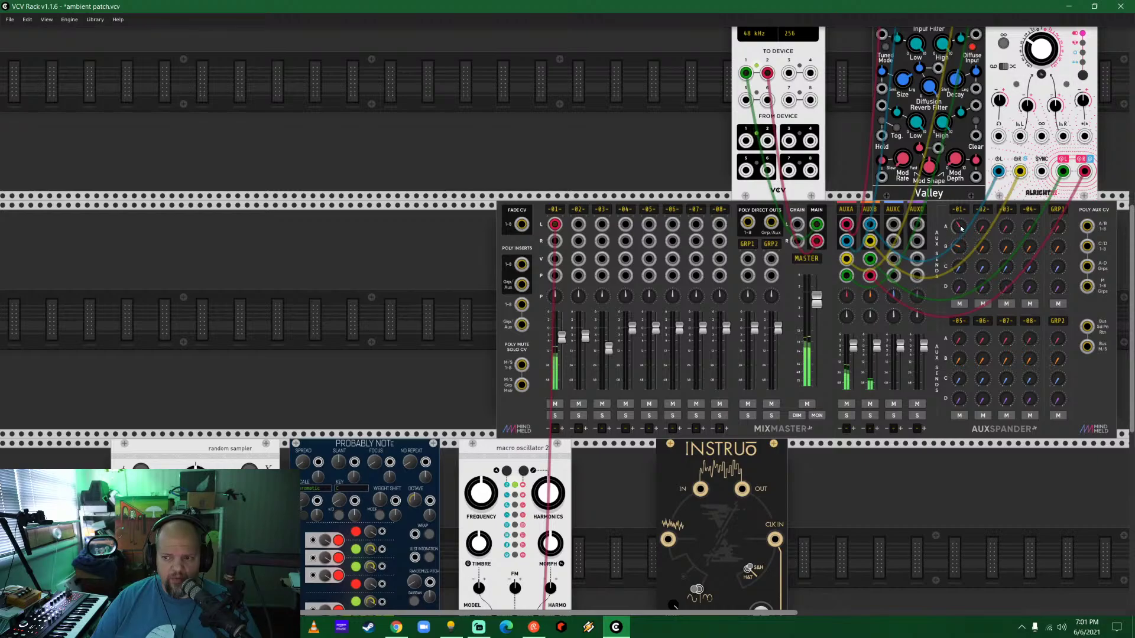
left_click_drag(962, 252, 962, 239)
Delete the Probably Note module and place the random sampler directly against macro oscillator 2.
scroll(416, 378, "down", 5)
scroll(416, 378, "left", 3)
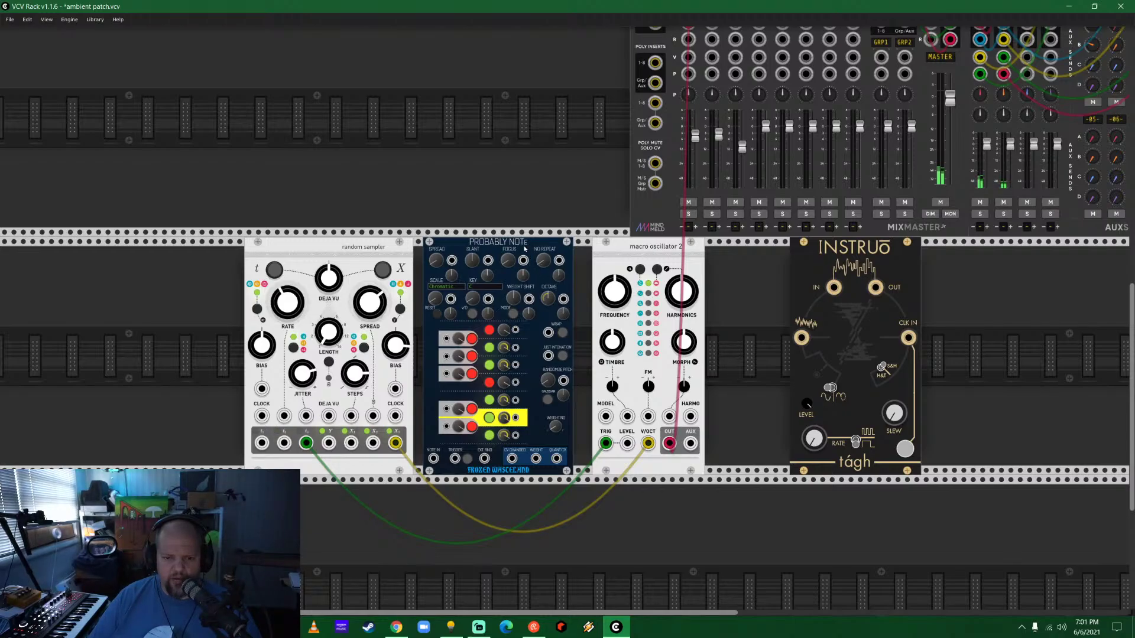
left_click_drag(536, 250, 536, 250)
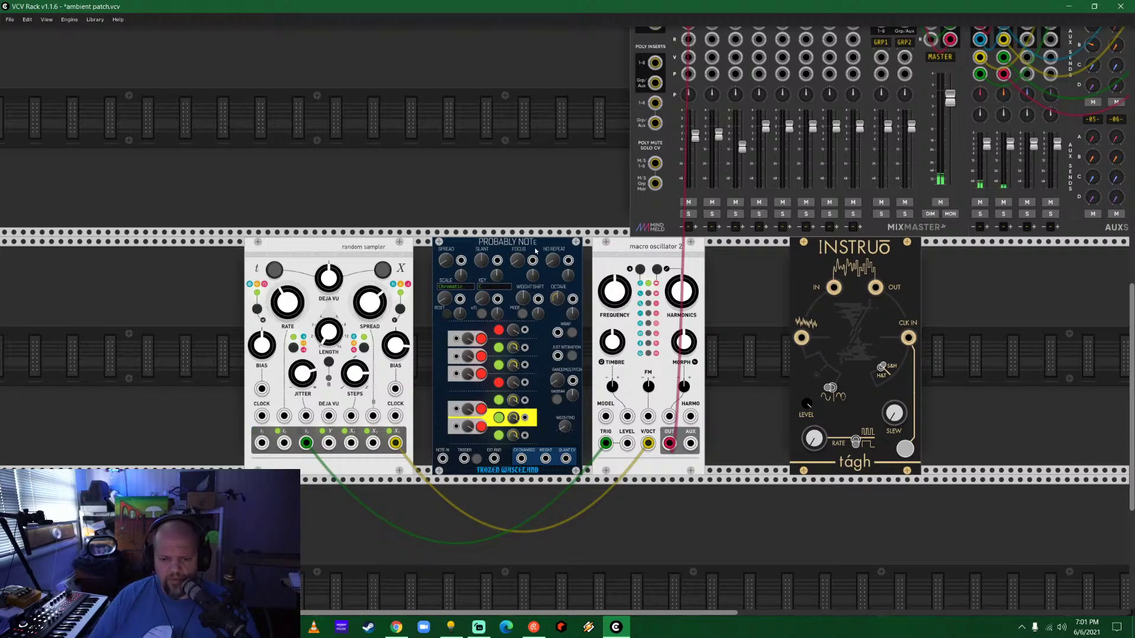
key("Delete")
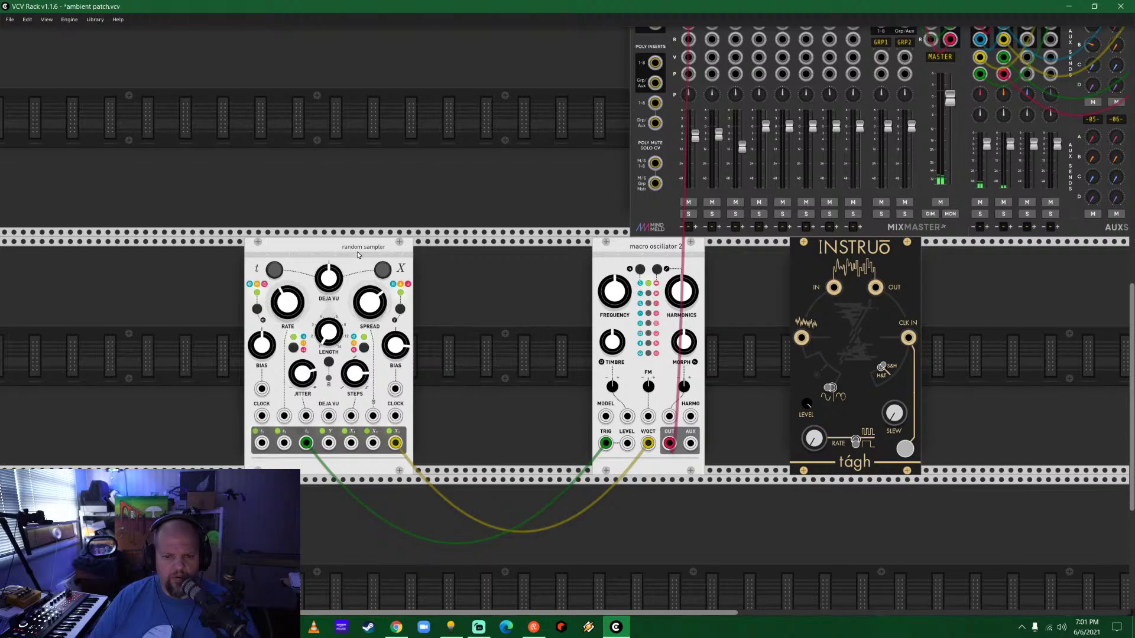
left_click_drag(360, 250, 539, 250)
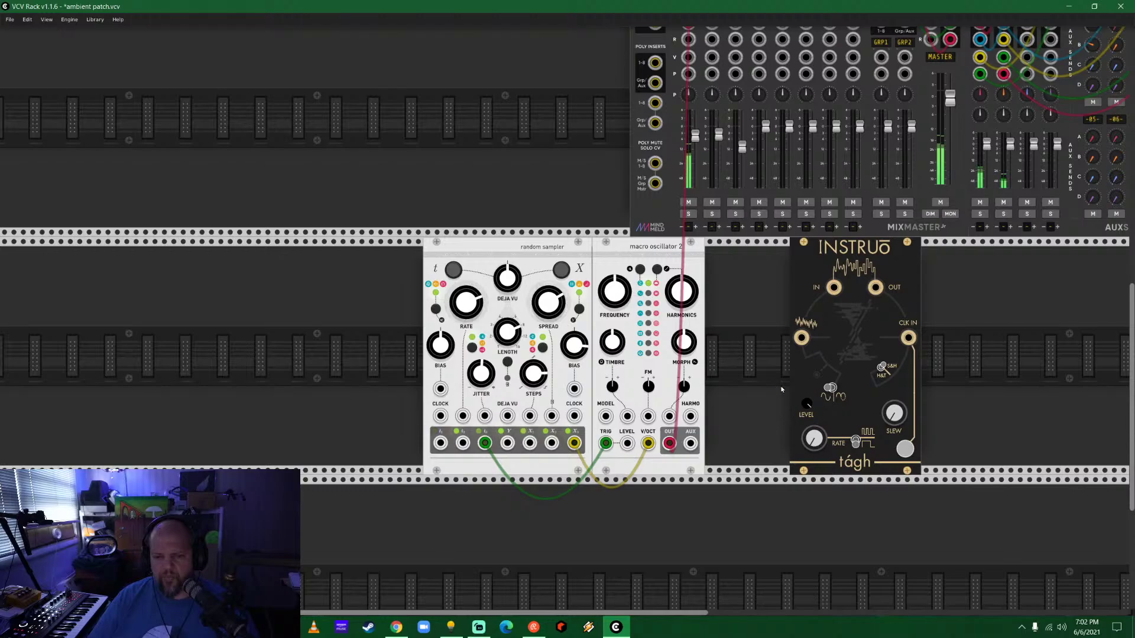
Move the Instruō tágh module far to the right along its row to free up rack space.
scroll(752, 367, "down", 3)
scroll(753, 366, "right", 5)
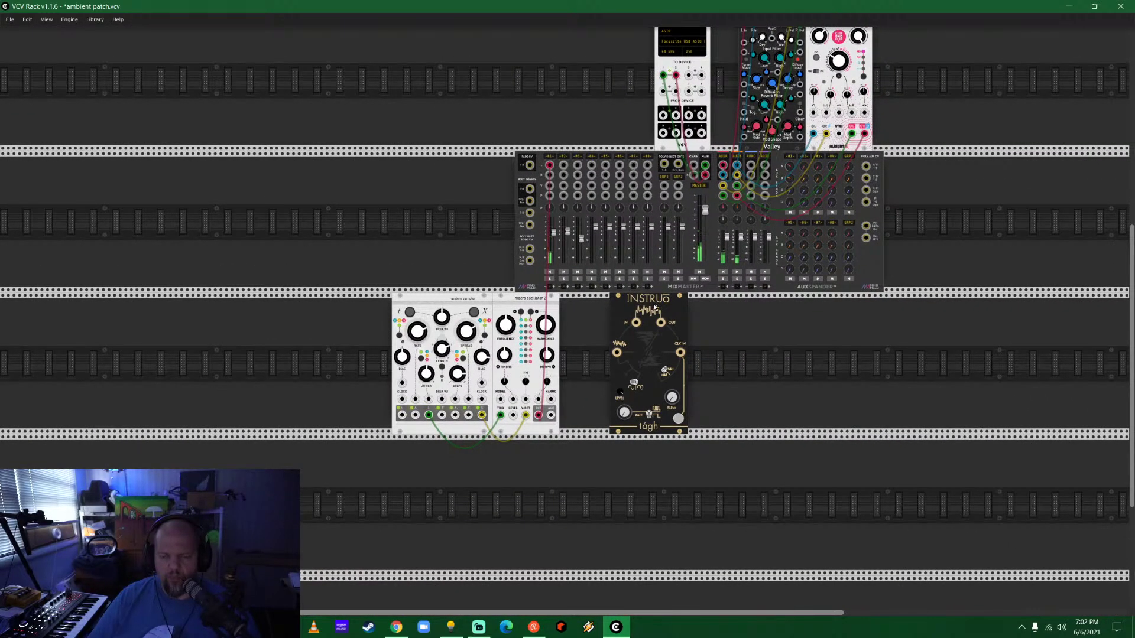
left_click_drag(654, 304, 1034, 306)
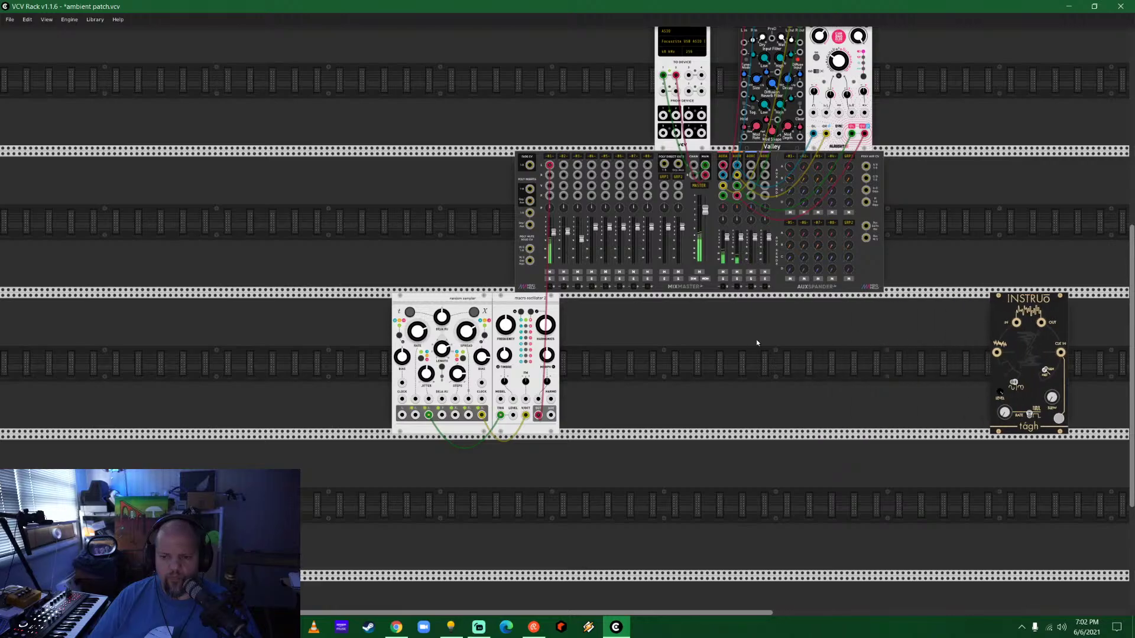
Clear the module browser's filters, filter by Oscillator and add Valley's Terrorform to the row below the mixer.
right_click(689, 341)
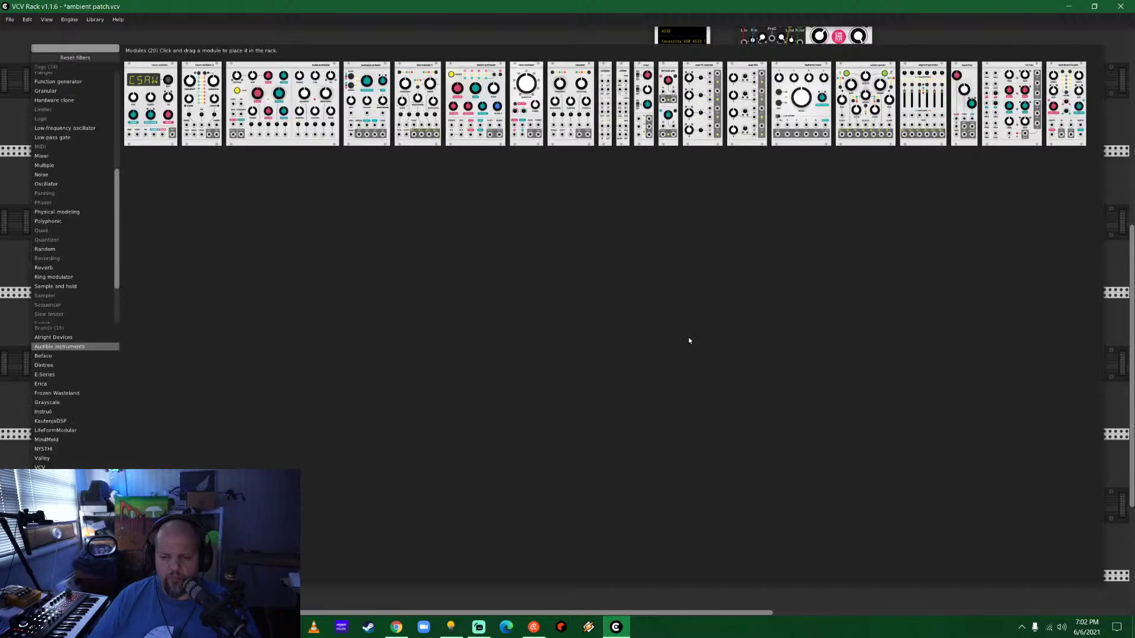
left_click(75, 57)
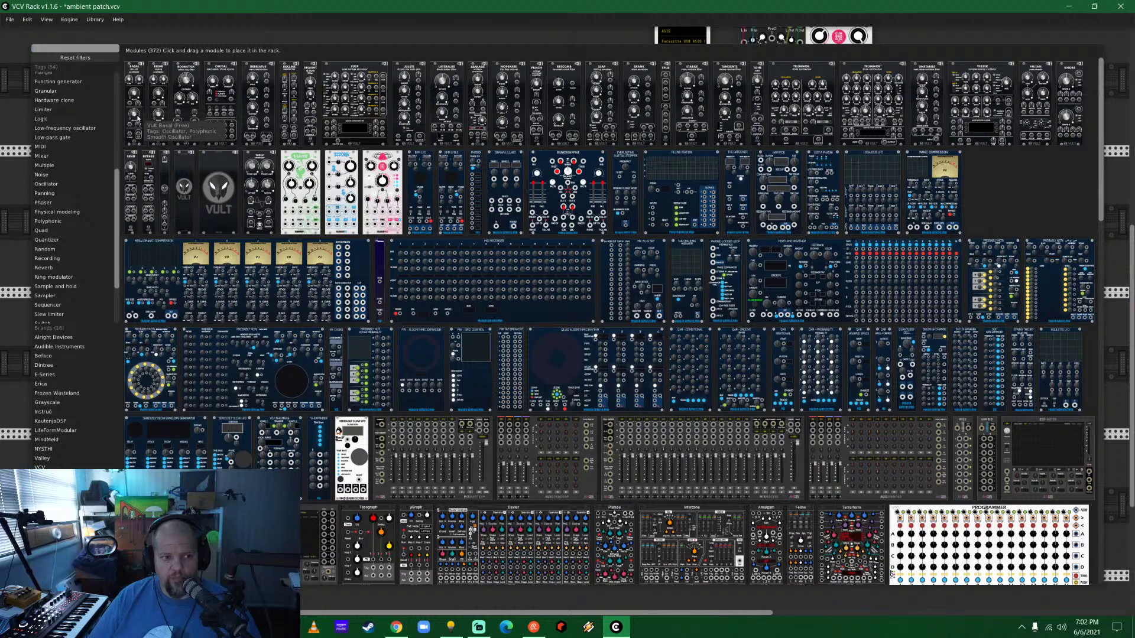
left_click(63, 188)
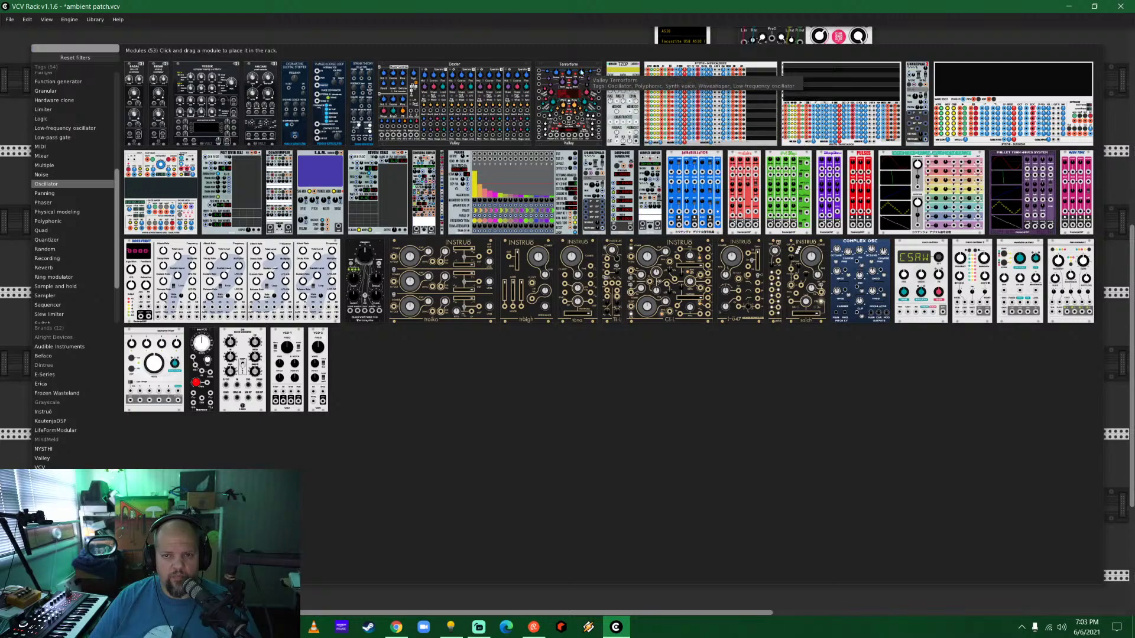
left_click(759, 366)
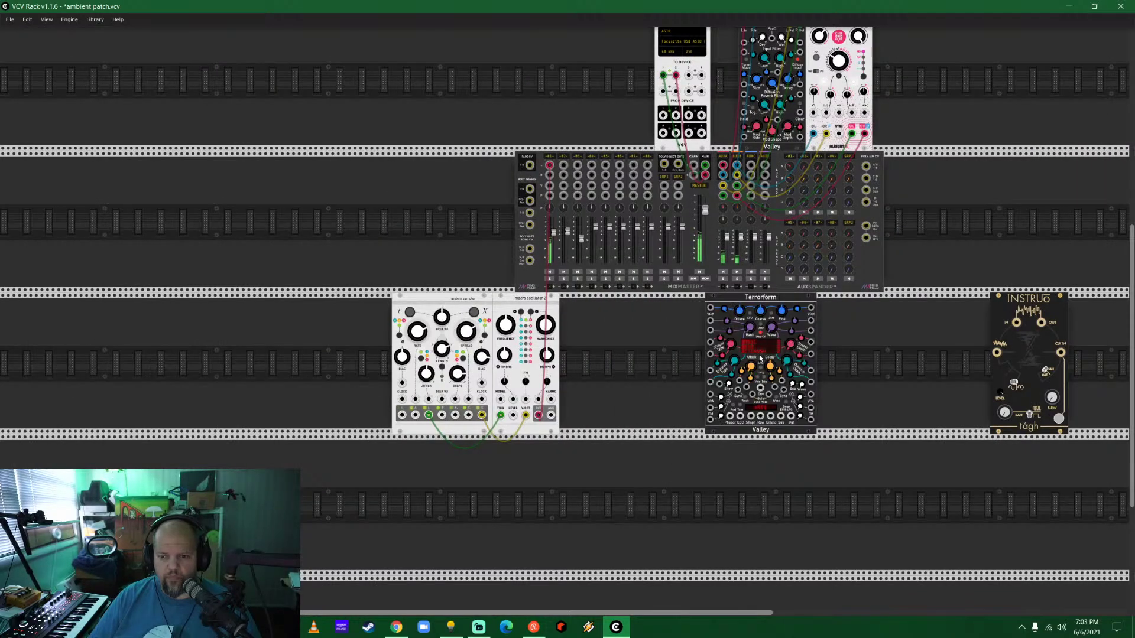
left_click(748, 366)
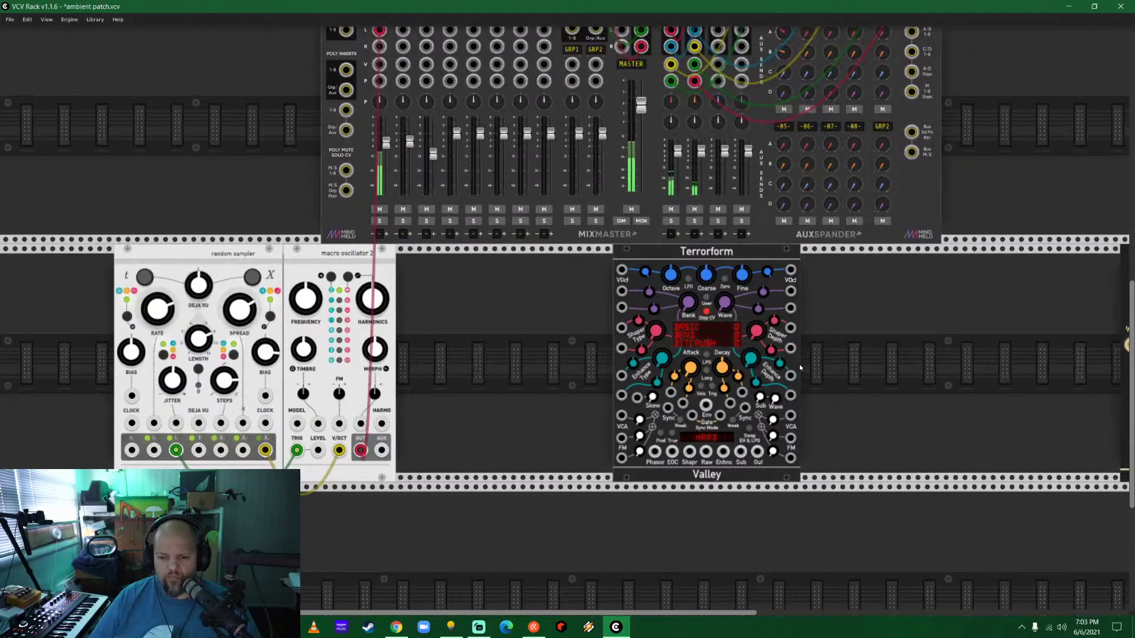
Mute mixer channel 1 and move Terrorform right to leave room between it and macro oscillator 2.
left_click(379, 210)
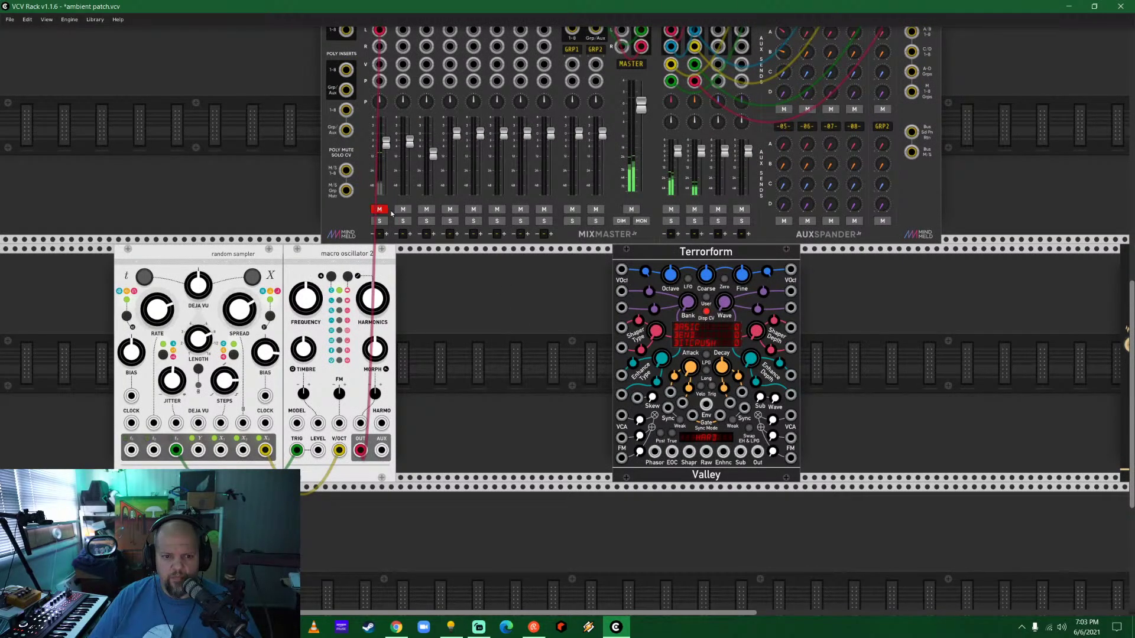
scroll(918, 416, "up", 2)
scroll(917, 416, "left", 1)
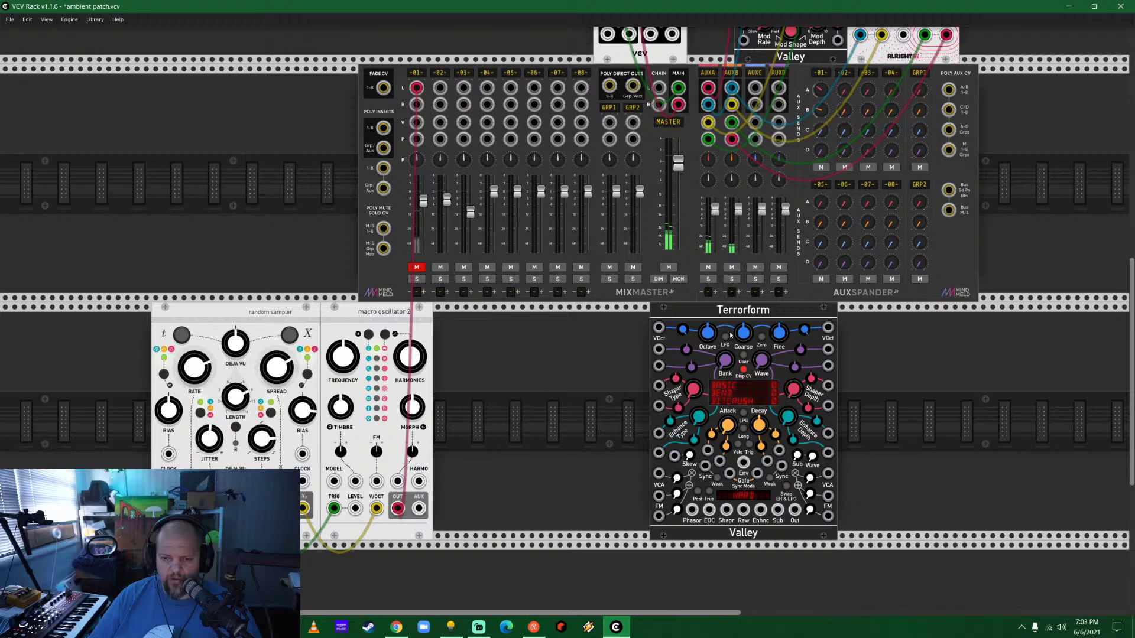
left_click_drag(736, 314, 868, 314)
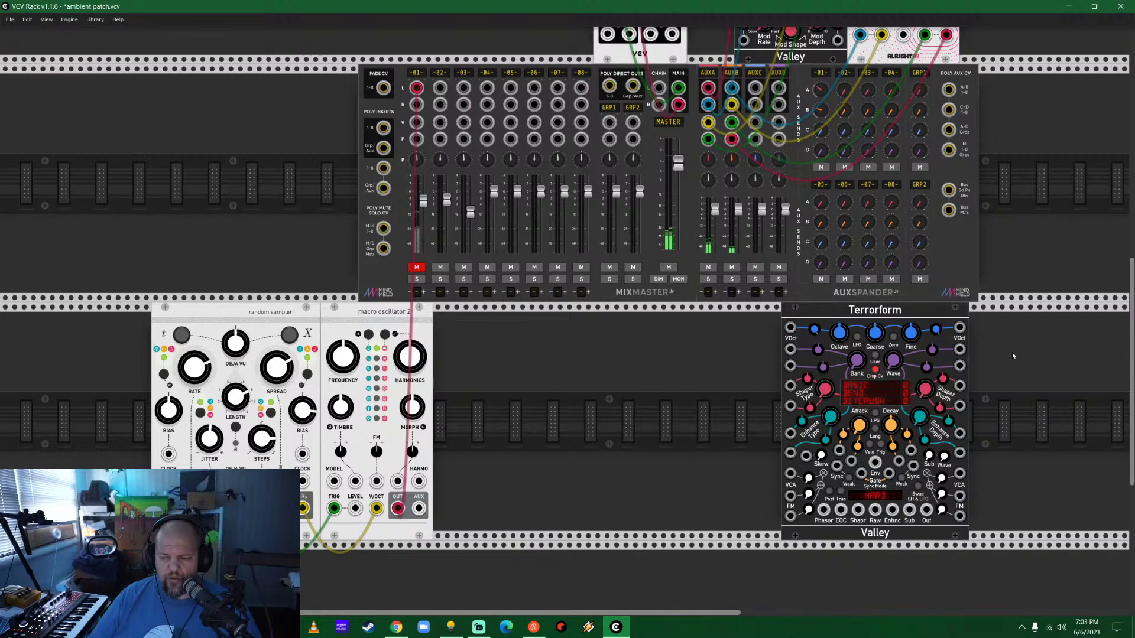
Reset the module filters, filter by Sequencer and place LifeFormModular's Sequence Modeler between macro oscillator 2 and Terrorform.
right_click(688, 346)
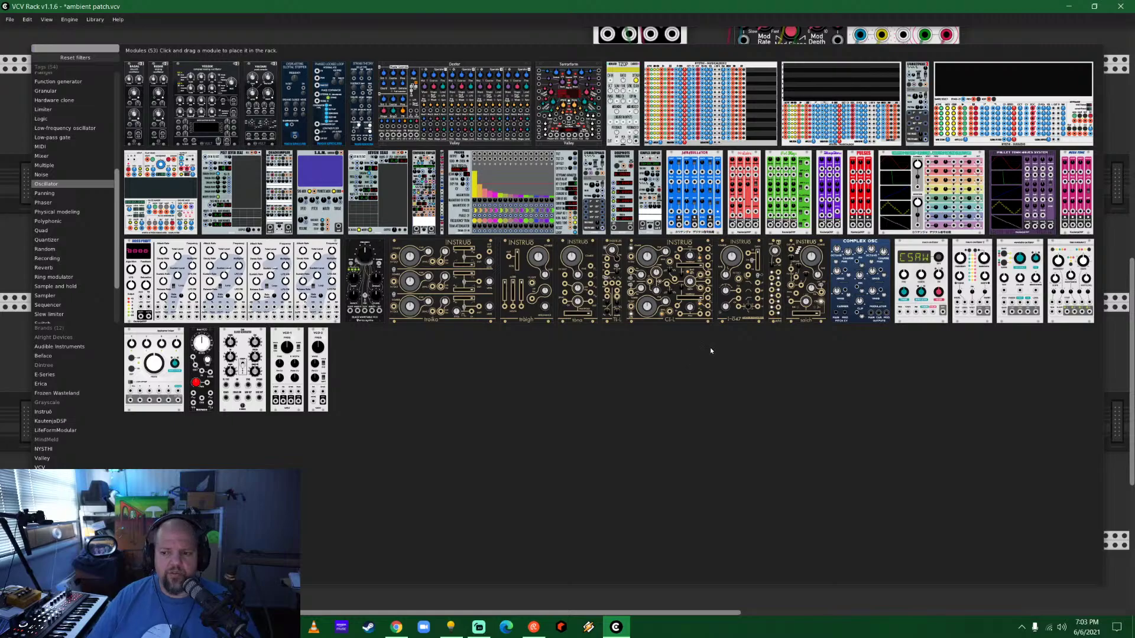
left_click(85, 59)
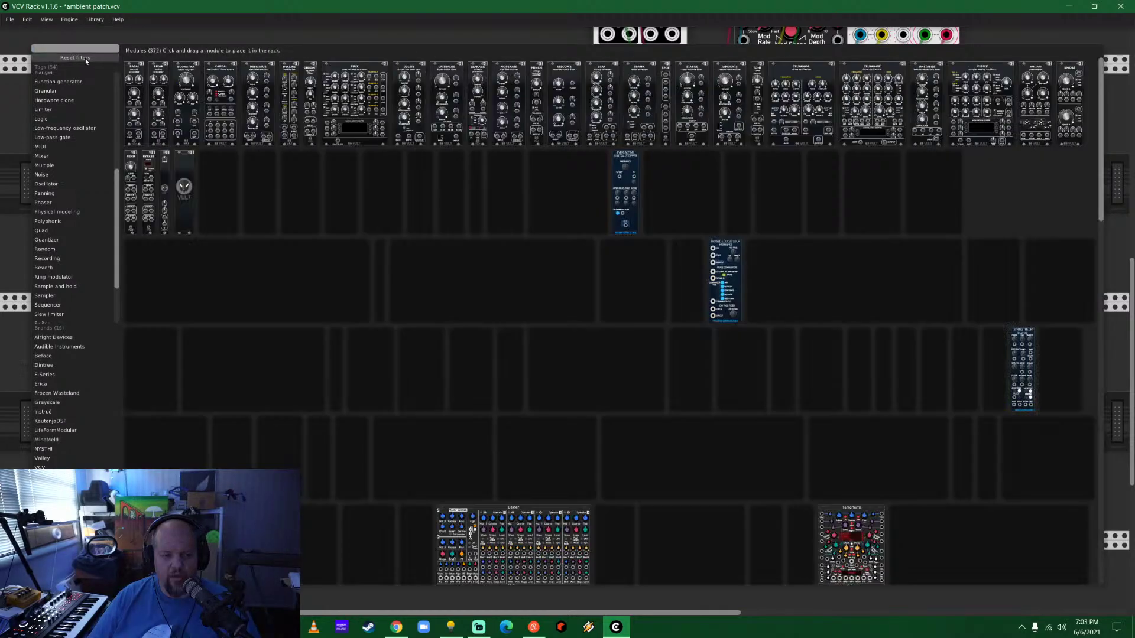
left_click(68, 306)
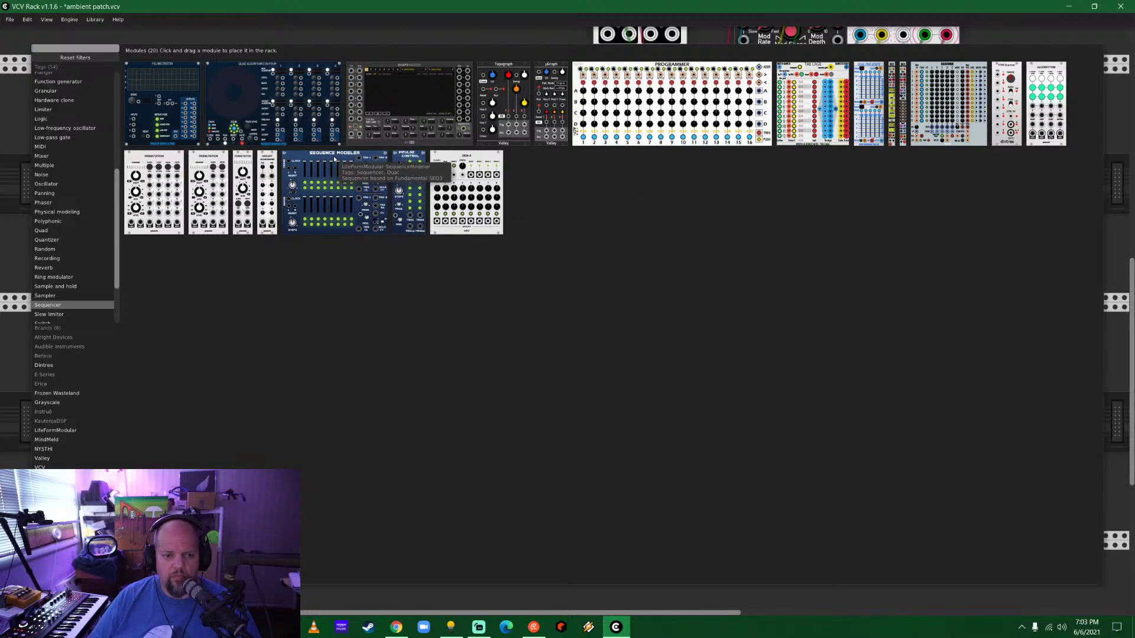
left_click(357, 179)
left_click_drag(357, 178, 686, 343)
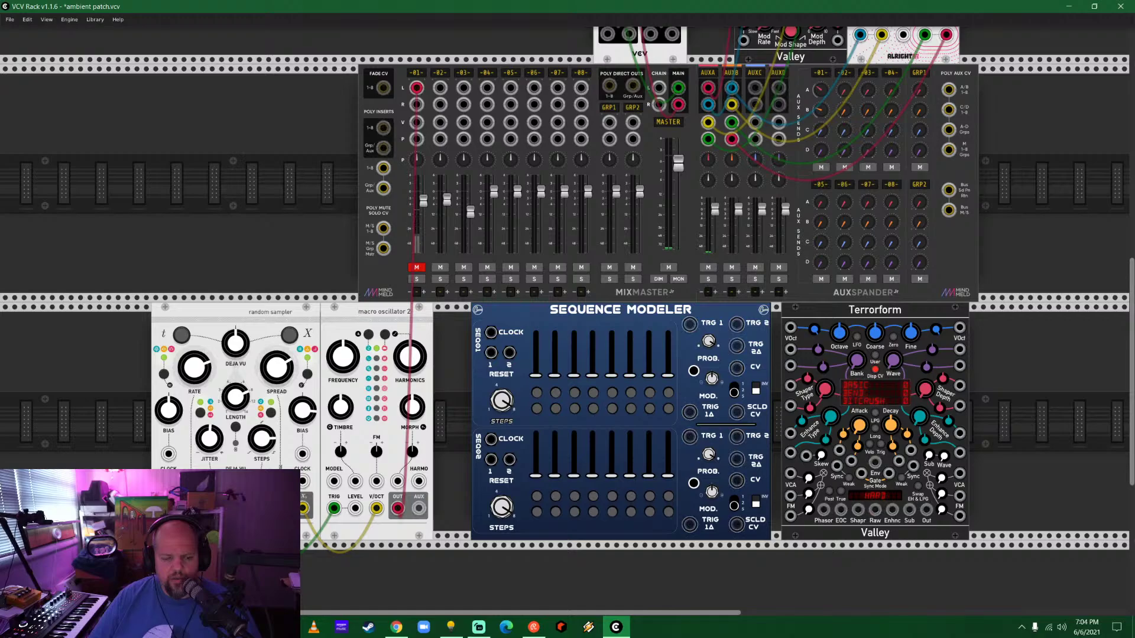
Clock the Sequence Modeler's upper sequencer from the random sampler and leave its lower clock input unpatched.
left_click_drag(237, 508, 491, 332)
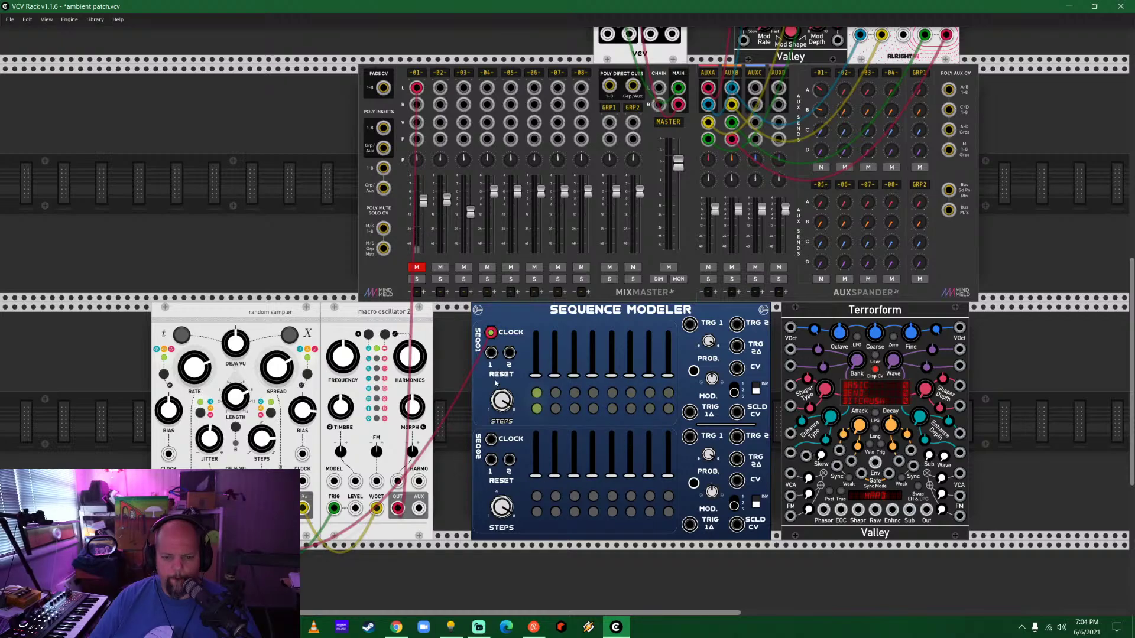
left_click_drag(492, 440, 275, 591)
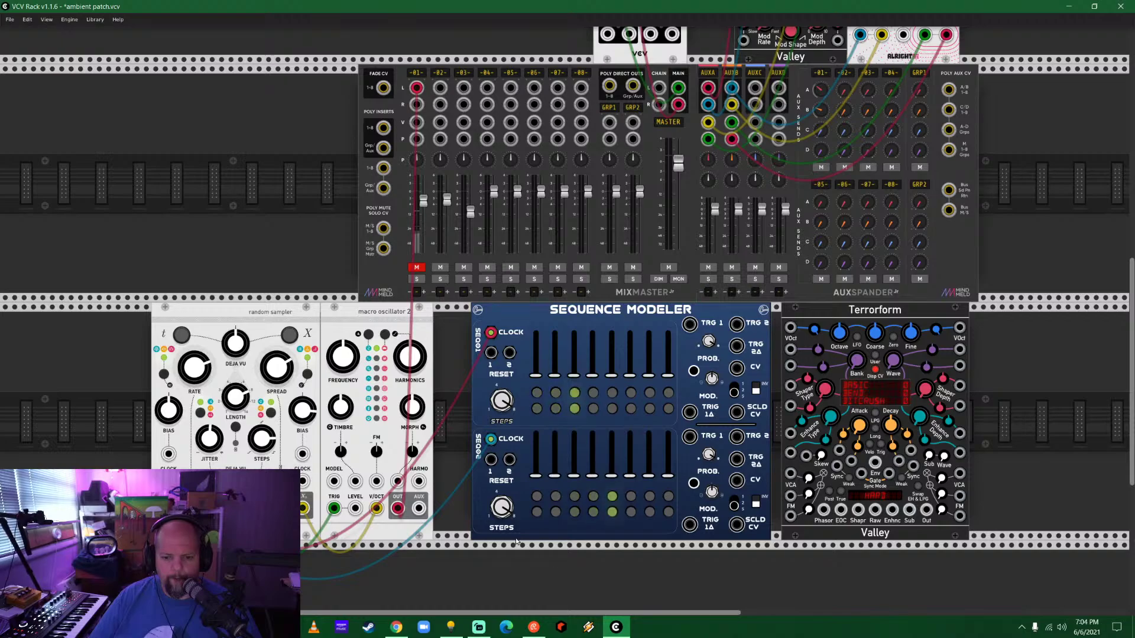
left_click_drag(491, 438, 467, 515)
Raise the upper sequencer's first four step sliders to varied levels and reduce its number of steps.
scroll(520, 503, "right", 3)
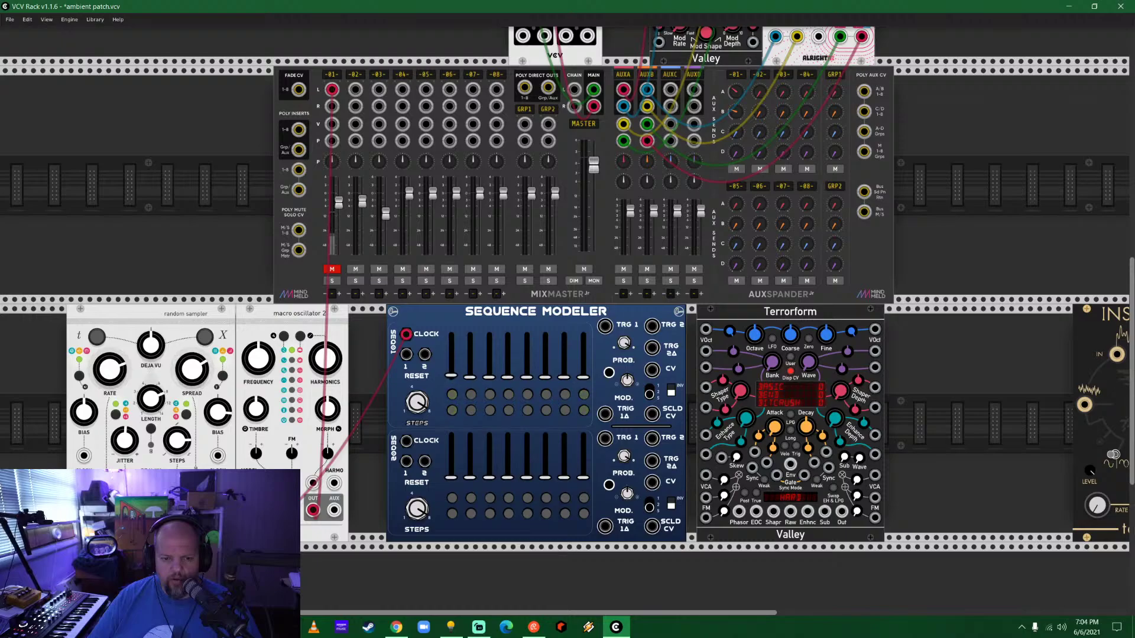
left_click_drag(451, 380, 479, 357)
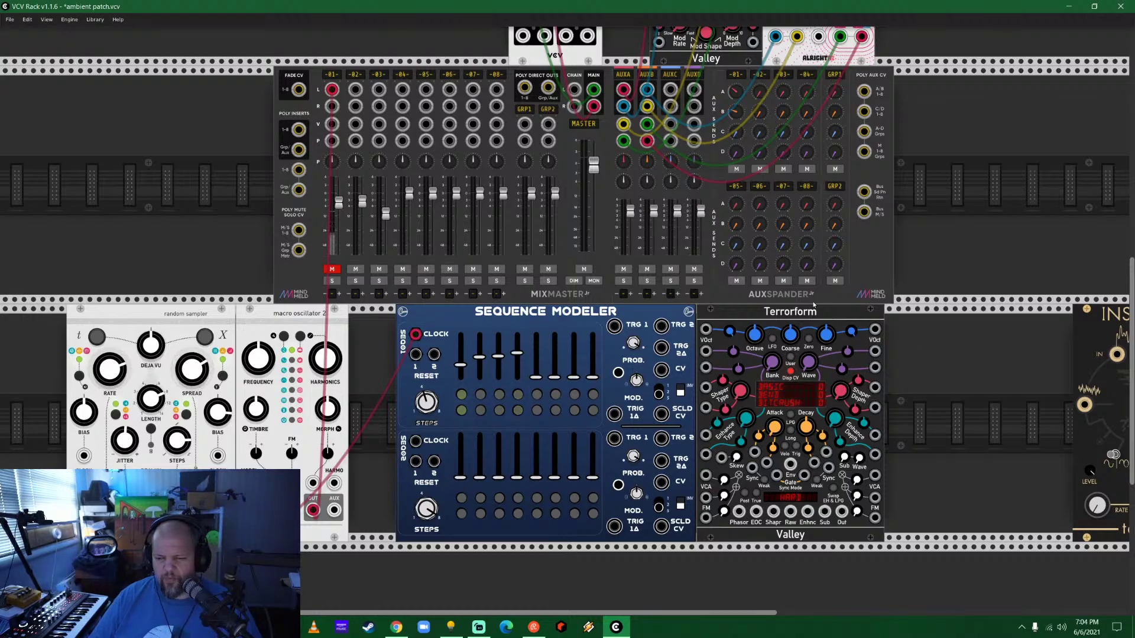
Shift Terrorform further right and patch the upper sequencer's CV output into its left V/Oct input.
left_click_drag(733, 397, 771, 397)
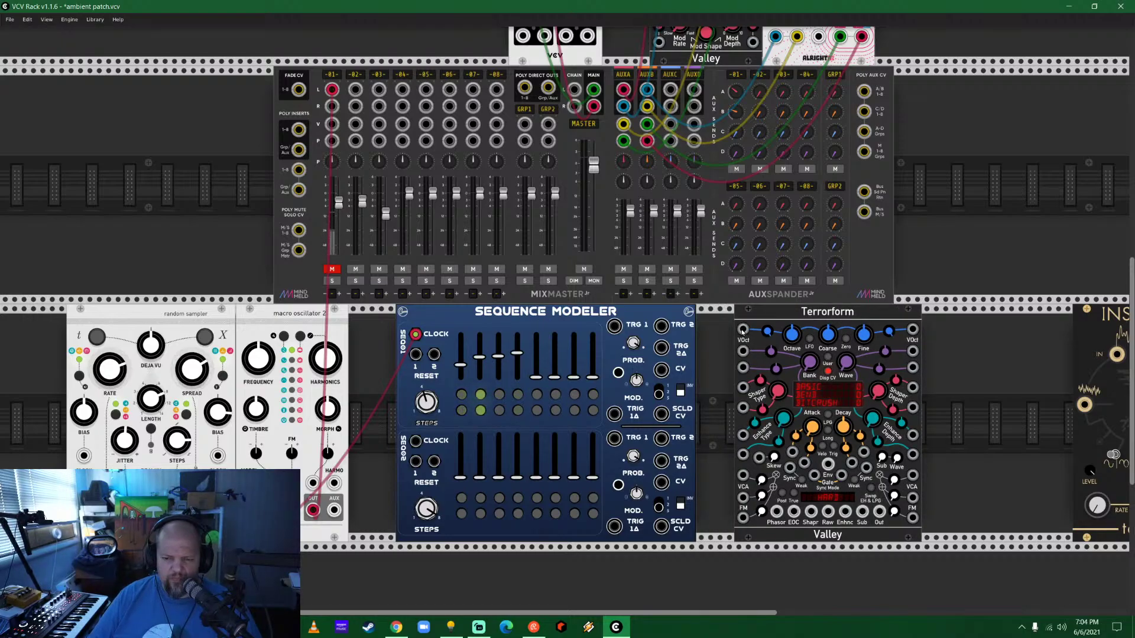
left_click_drag(742, 332, 670, 371)
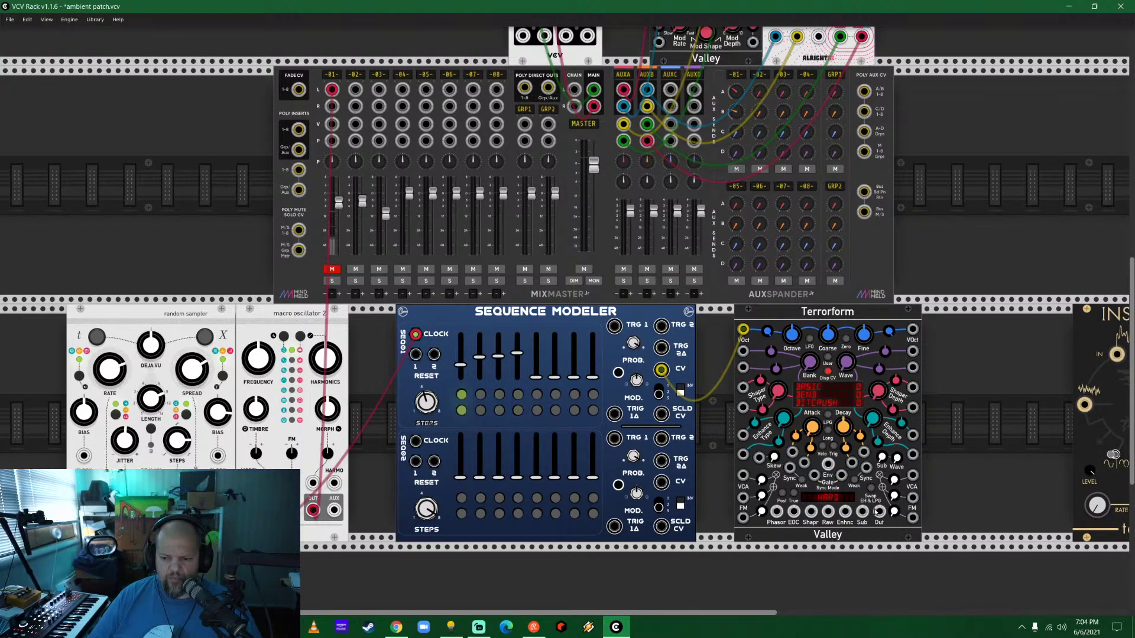
Patch Terrorform's Out into the left input of mixer channel 2 and lower that channel's fader.
left_click_drag(879, 513, 355, 90)
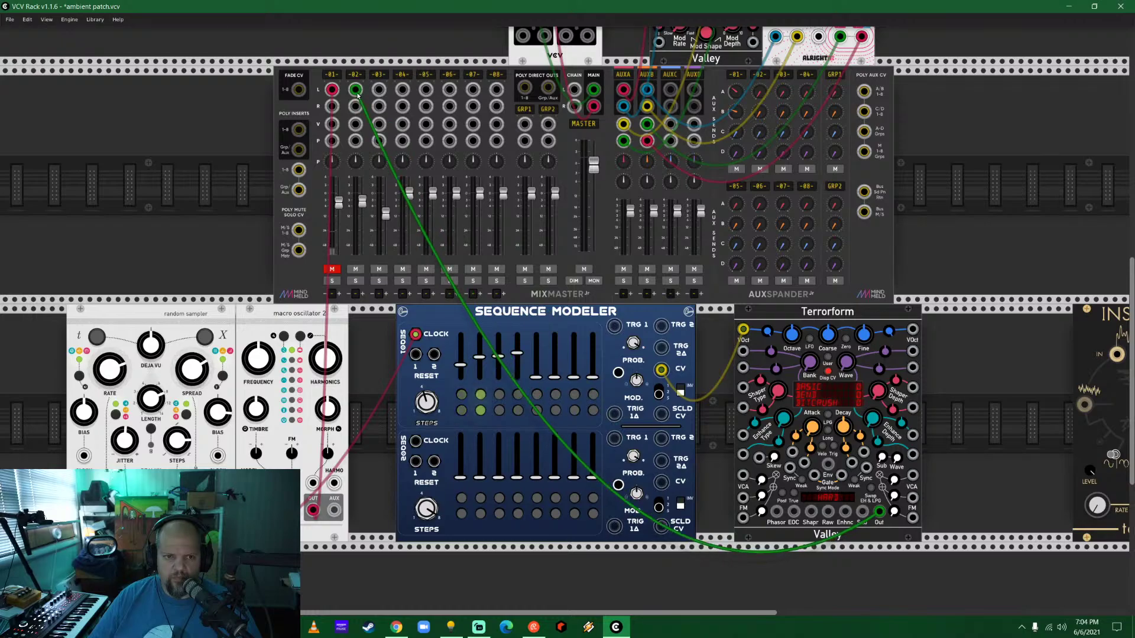
left_click_drag(361, 202, 361, 218)
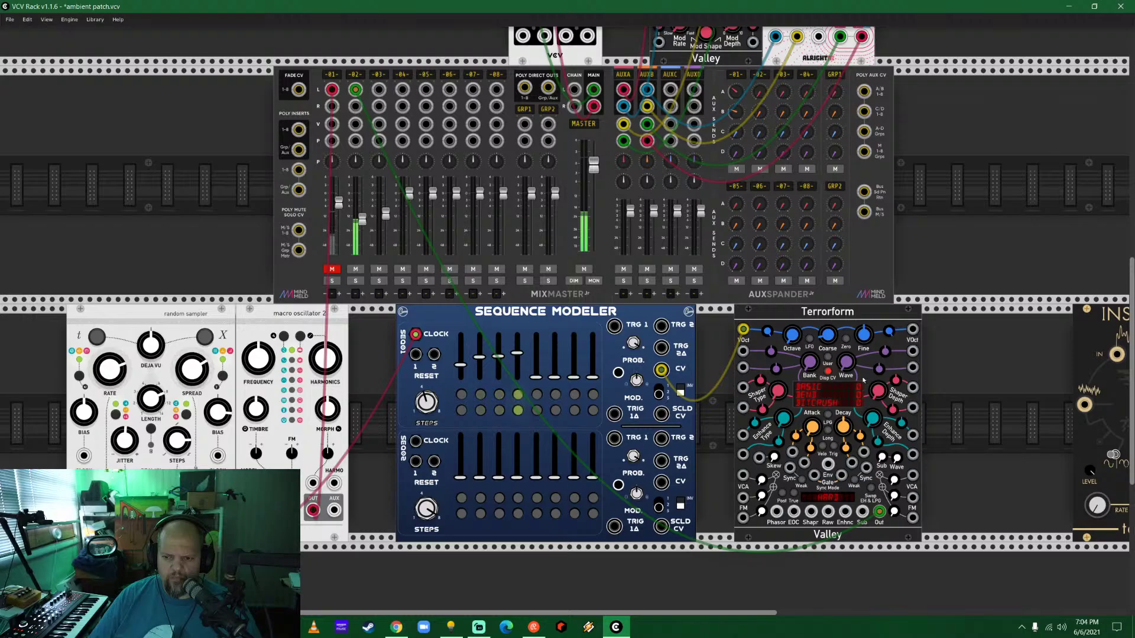
Choose a different wavetable bank on Terrorform and reposition the module just beside the Sequence Modeler.
left_click_drag(843, 375, 855, 393)
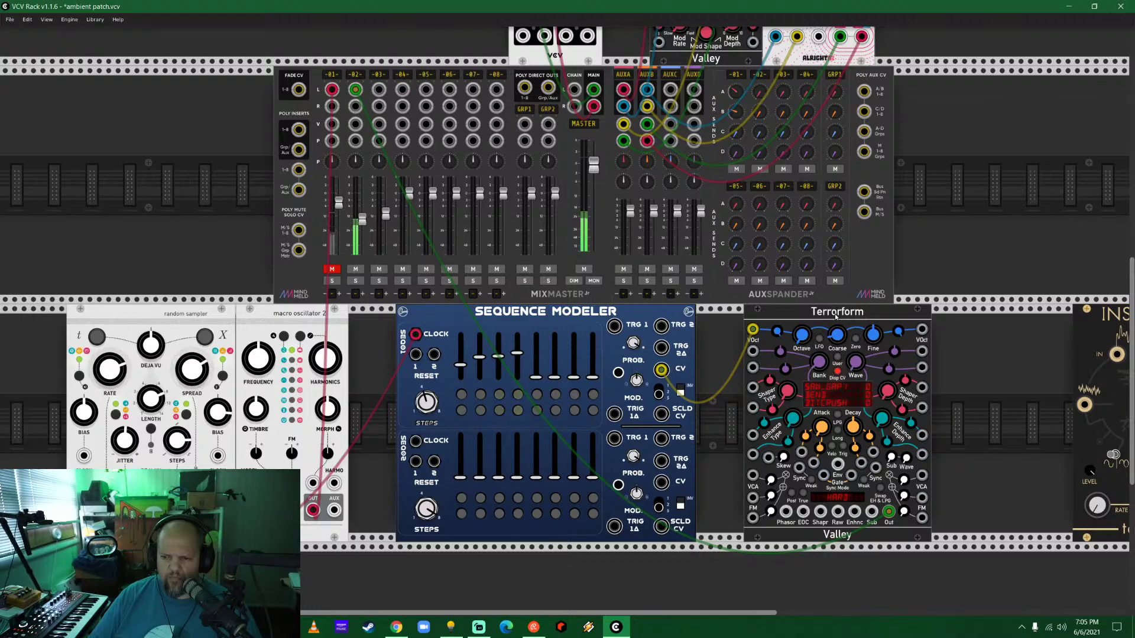
left_click_drag(840, 316, 816, 321)
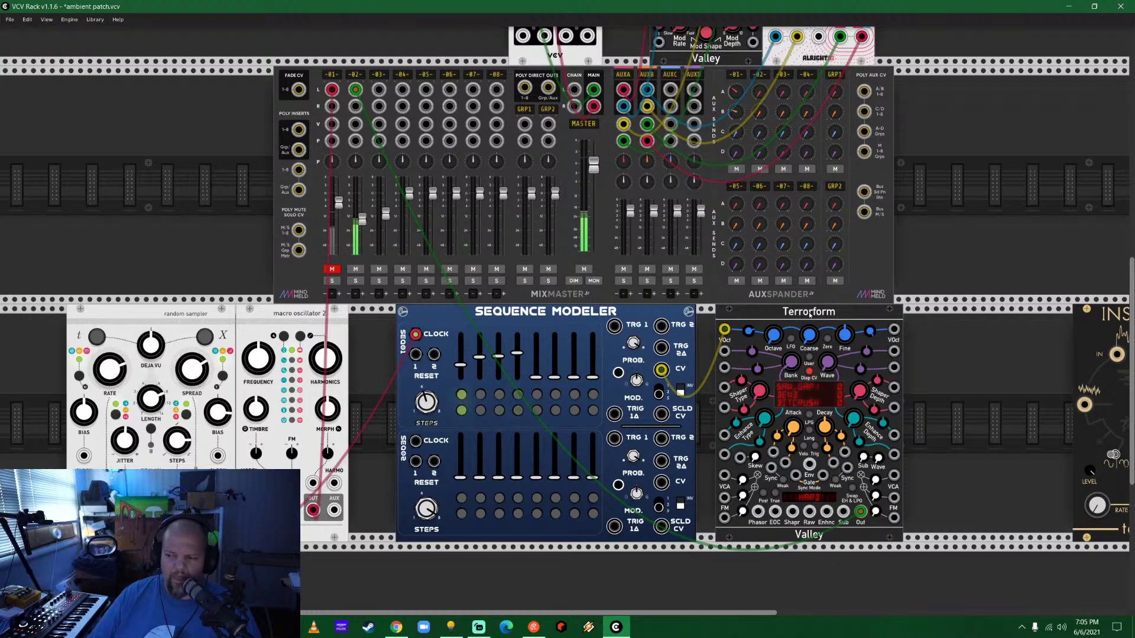
key("alt+Tab")
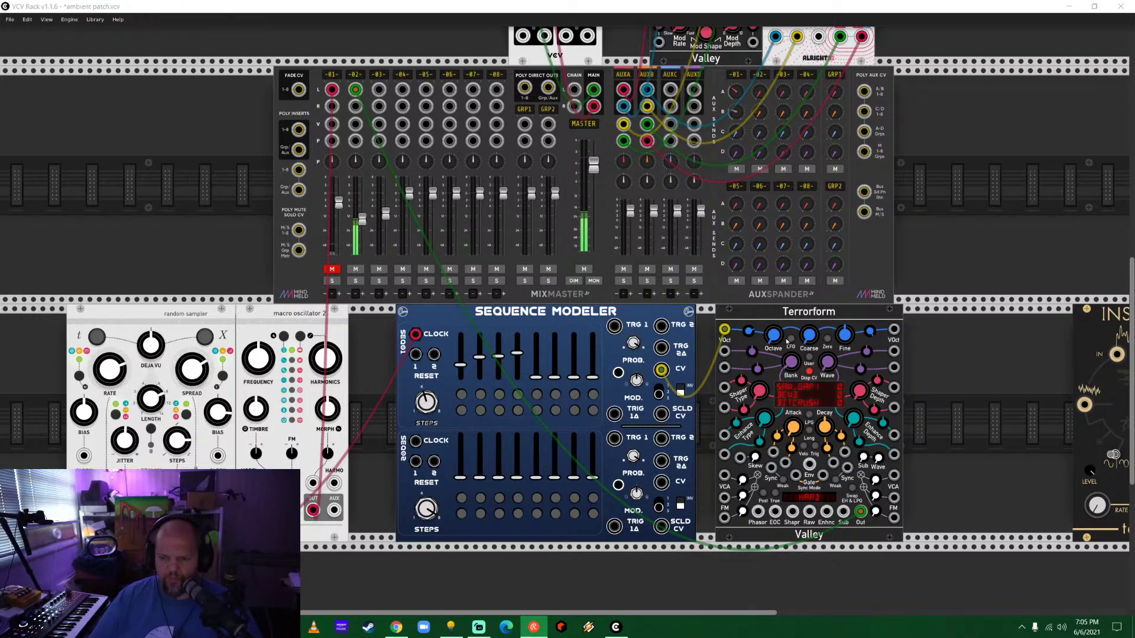
left_click_drag(948, 442, 844, 420)
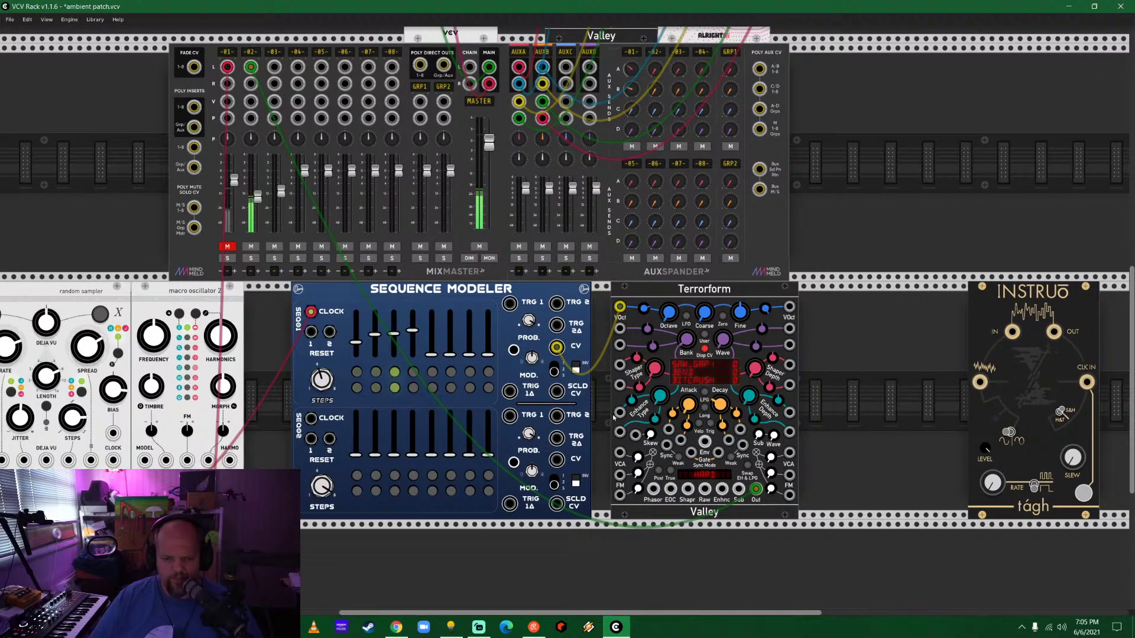
Try triggering Terrorform from the upper sequencer's TRG 1 output, first at the left VCA input and after that at the left Sync input.
left_click_drag(509, 304, 619, 453)
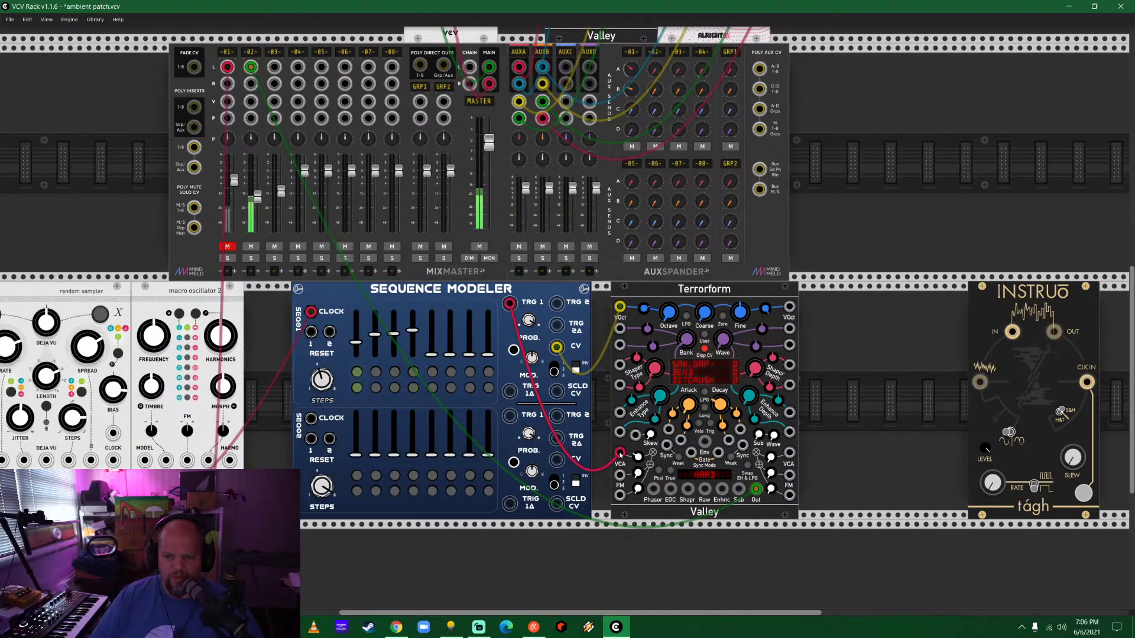
left_click_drag(620, 454, 690, 453)
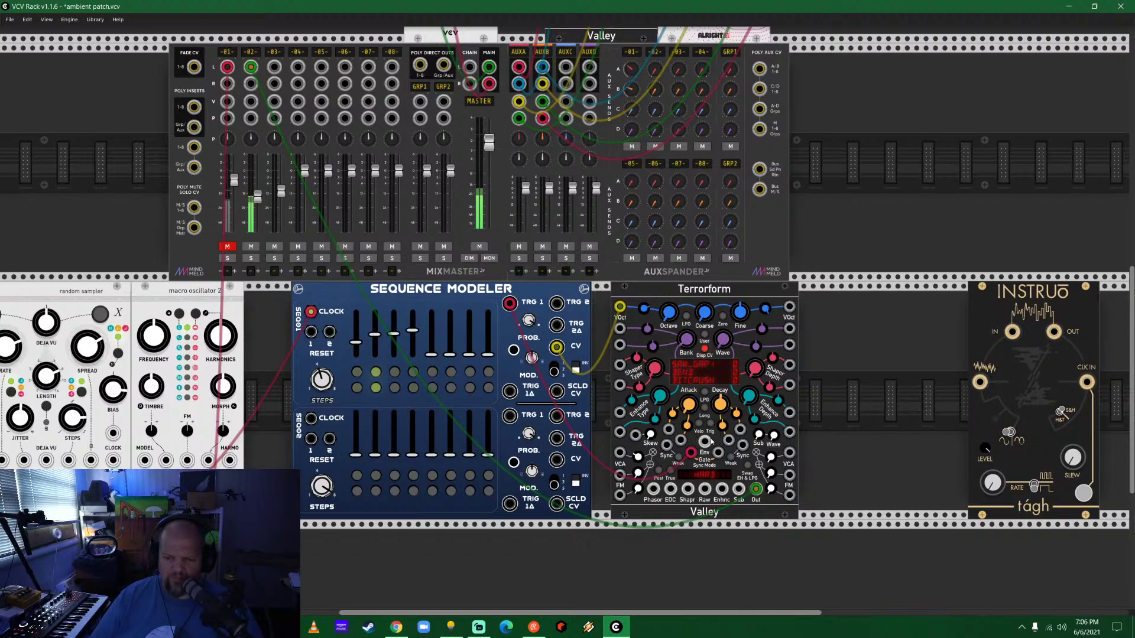
left_click_drag(509, 303, 690, 453)
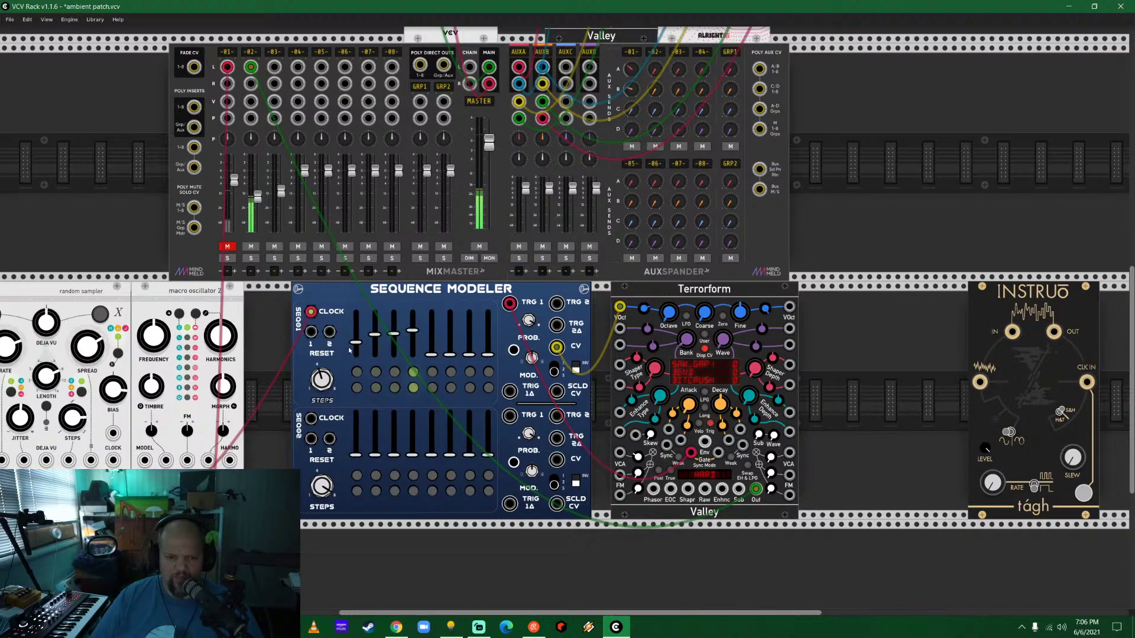
With mixer channel 2 temporarily muted, replace the TRG 1 cable with one from the upper sequencer's TRIG 1Δ to Terrorform's Sync input.
left_click(250, 247)
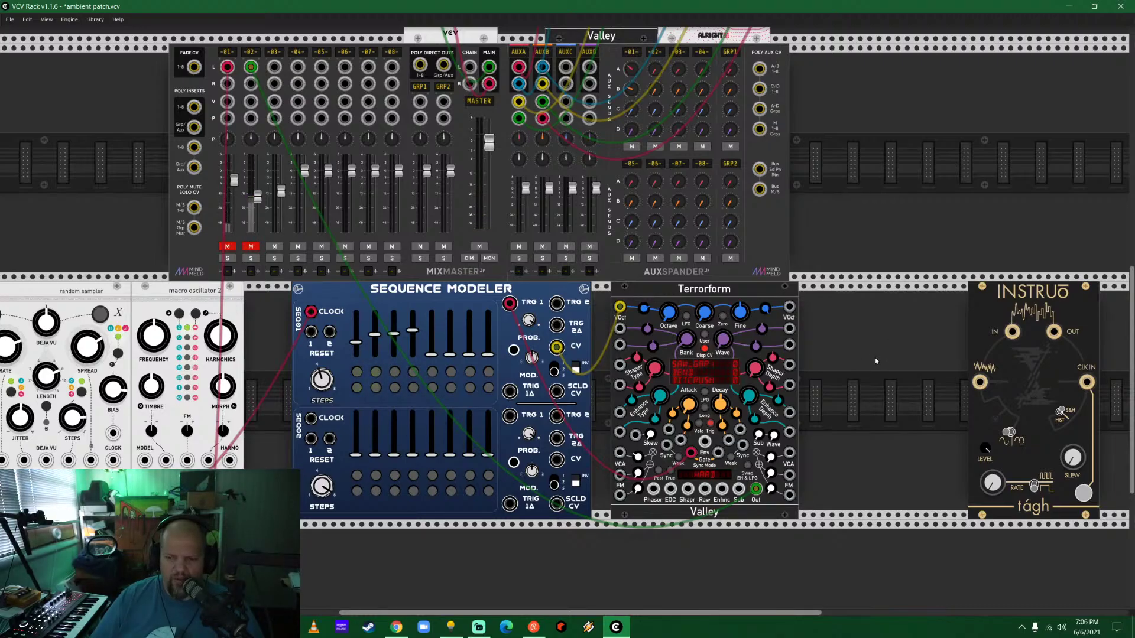
left_click_drag(509, 303, 690, 453)
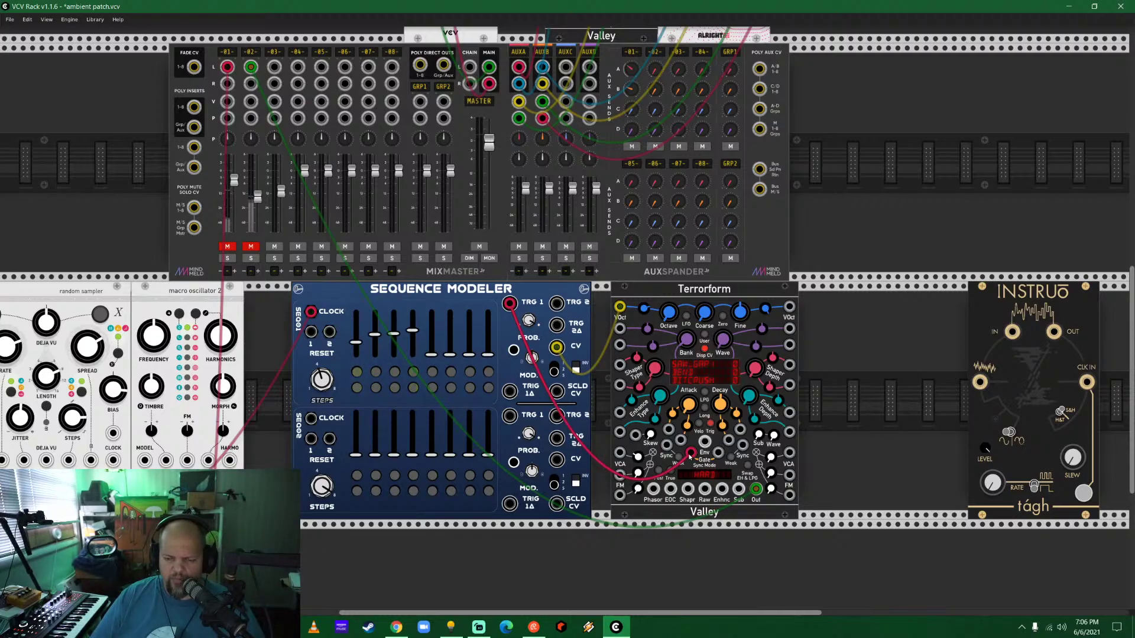
left_click_drag(689, 455, 609, 455)
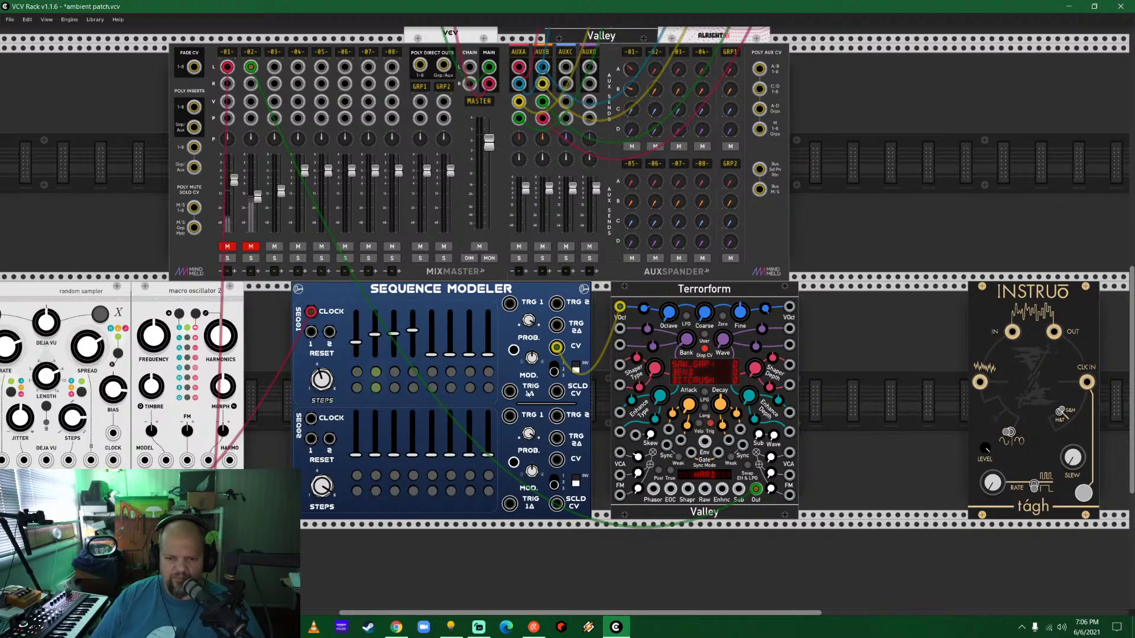
left_click_drag(510, 393, 690, 454)
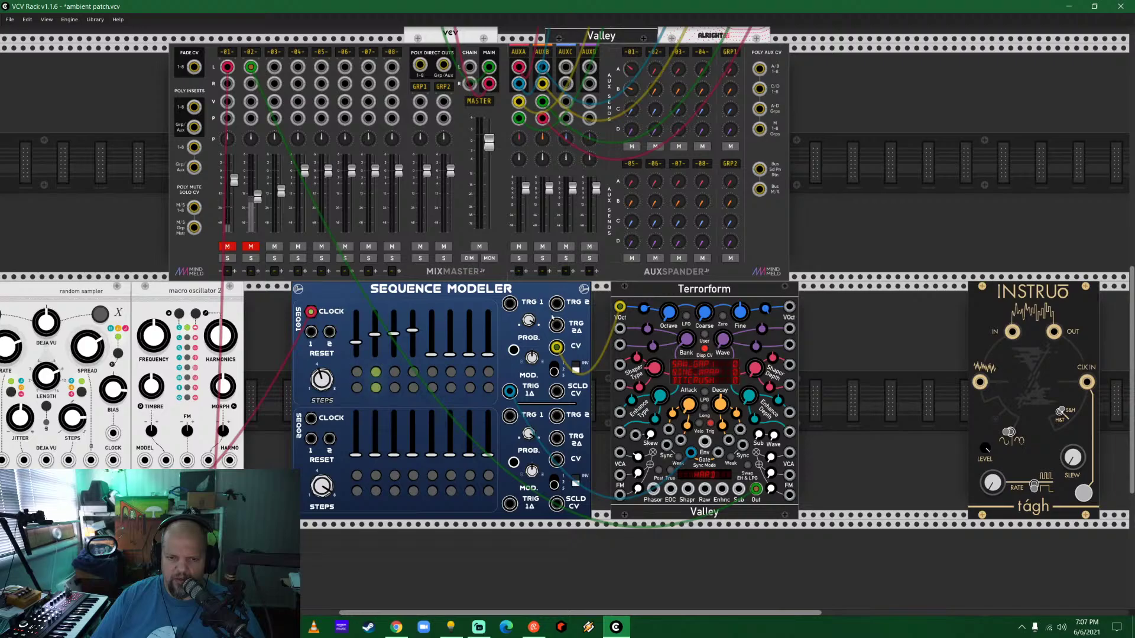
left_click(248, 247)
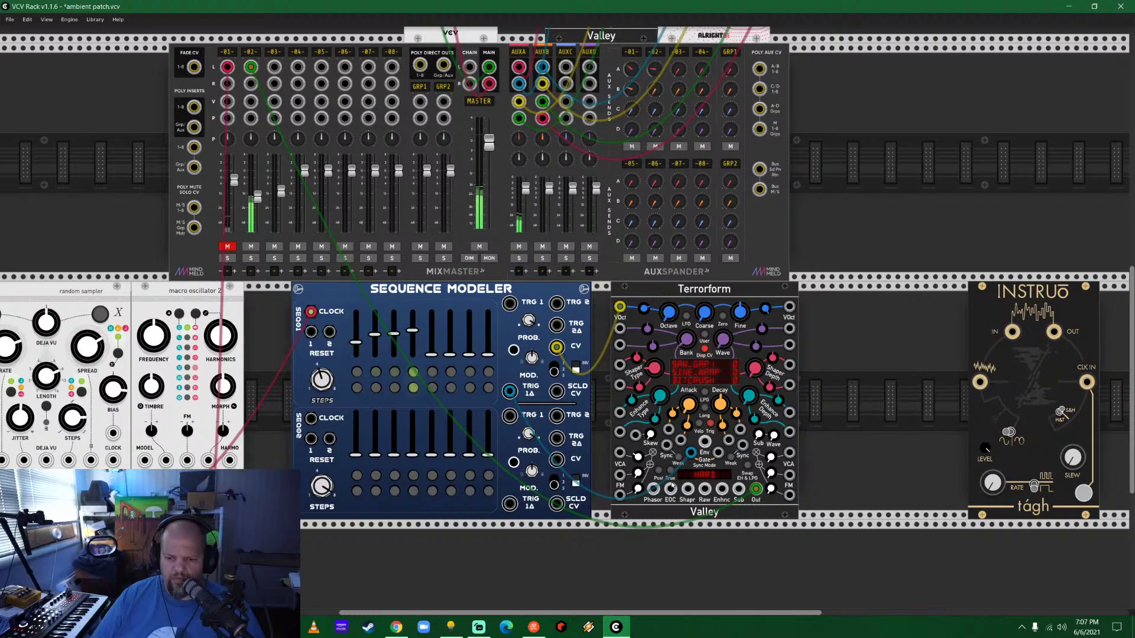
Adjust Terrorform's wave control and patch the upper sequencer's CV output into its right V/Oct input as well.
left_click_drag(725, 341, 724, 319)
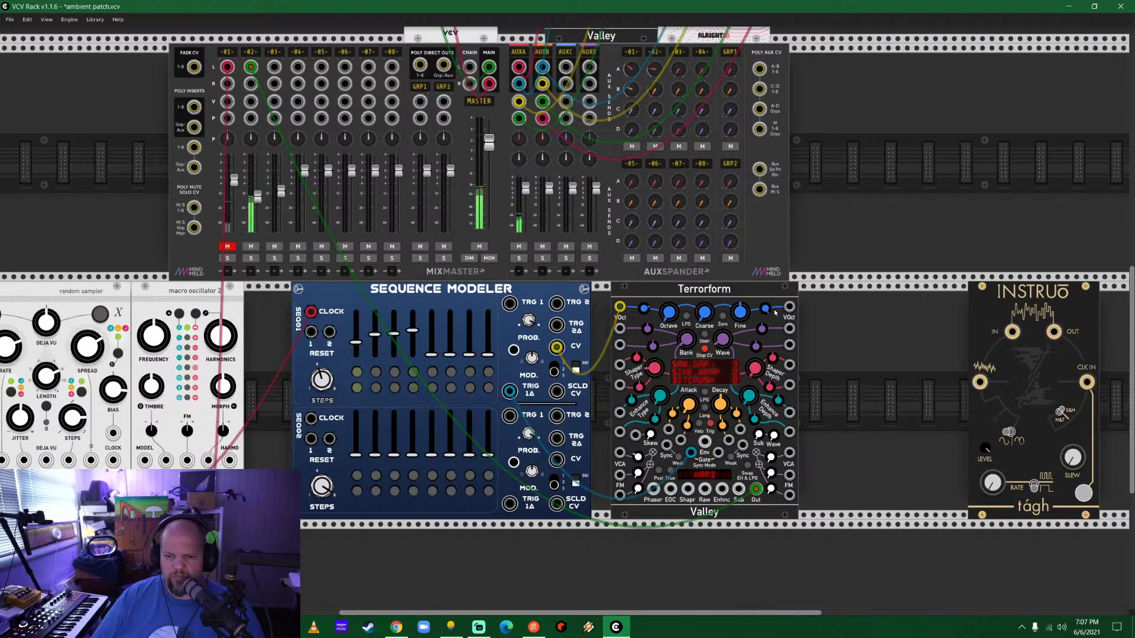
left_click_drag(557, 348, 789, 307)
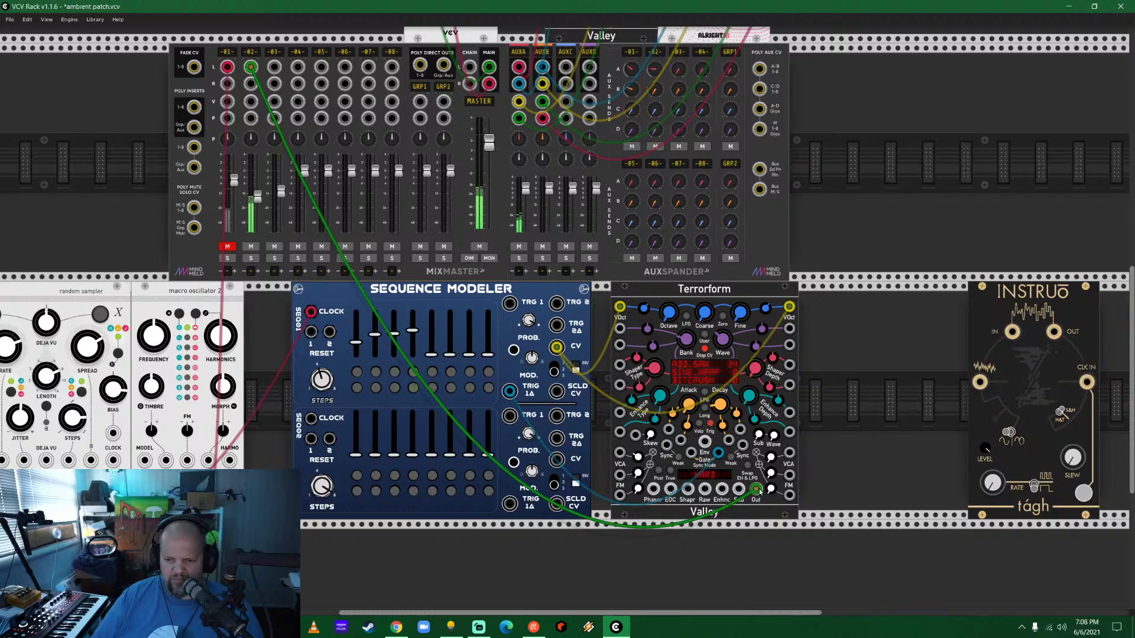
Move the mixer channel 2 cable from Terrorform's Out to its Enhnc output and slide the module up close to the Sequence Modeler.
left_click_drag(756, 489, 722, 490)
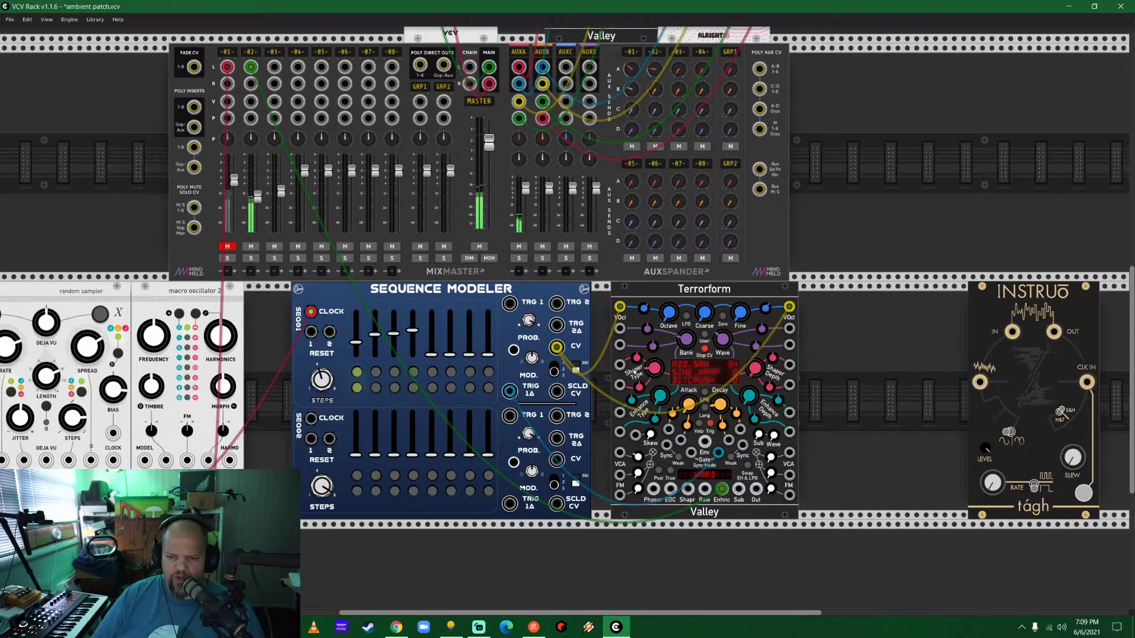
left_click_drag(634, 371, 653, 371)
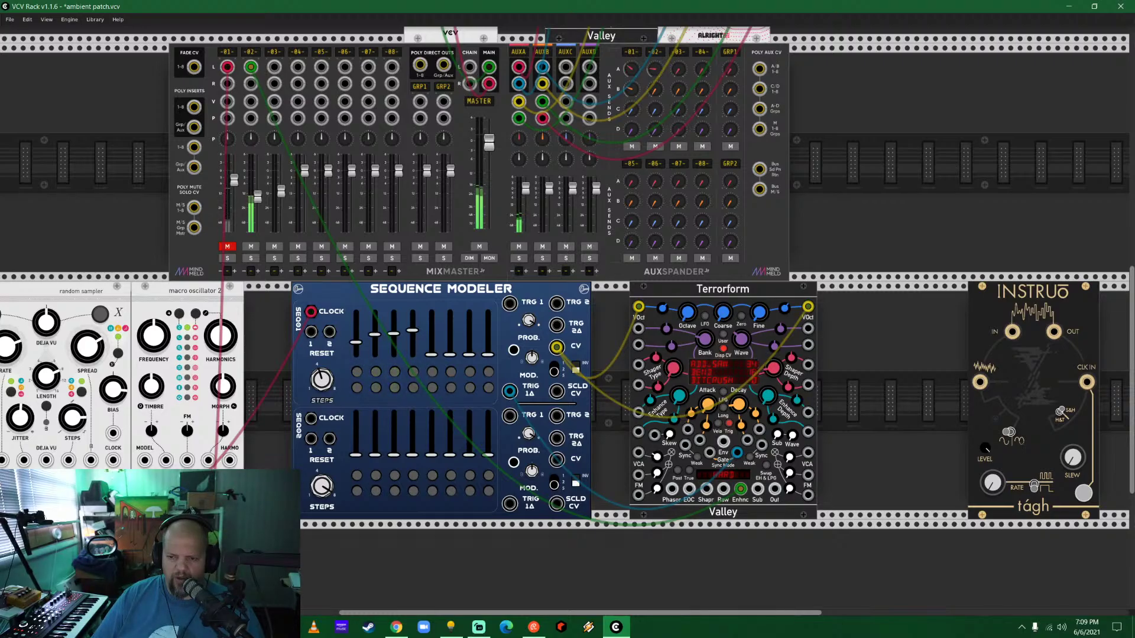
left_click_drag(741, 282, 713, 283)
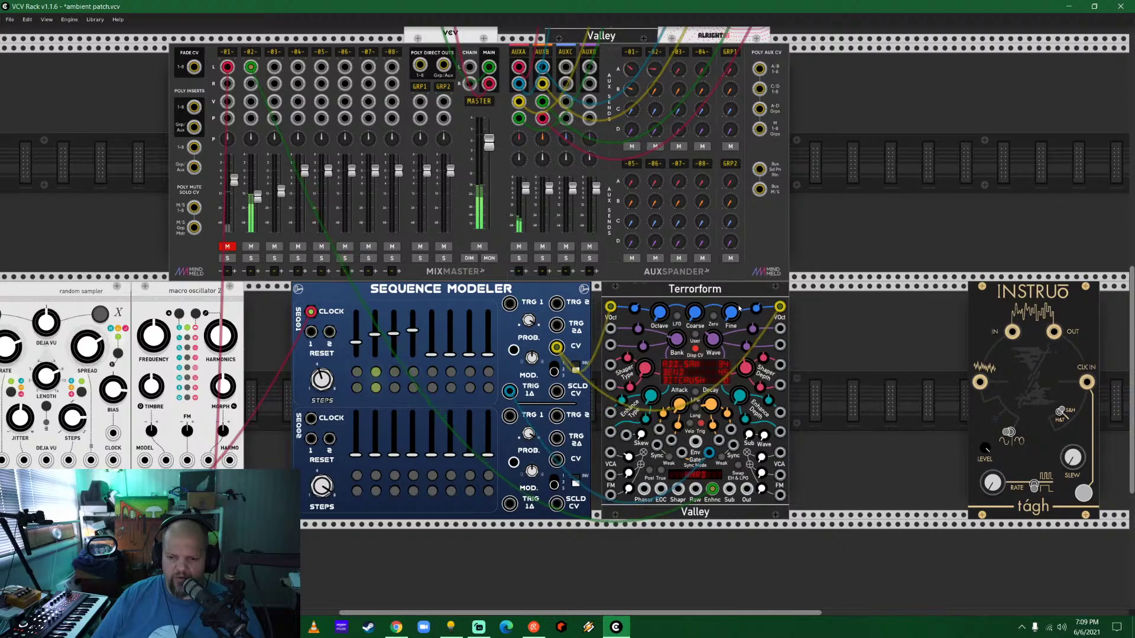
Set Terrorform's sync mode to One Shot.
left_click(709, 477)
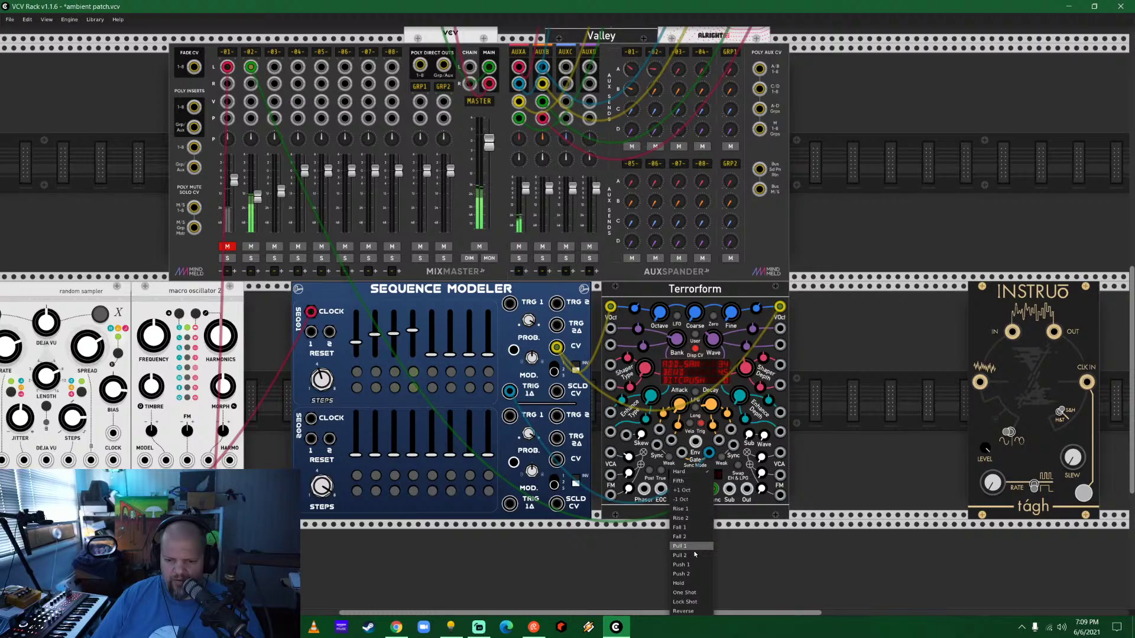
left_click(685, 592)
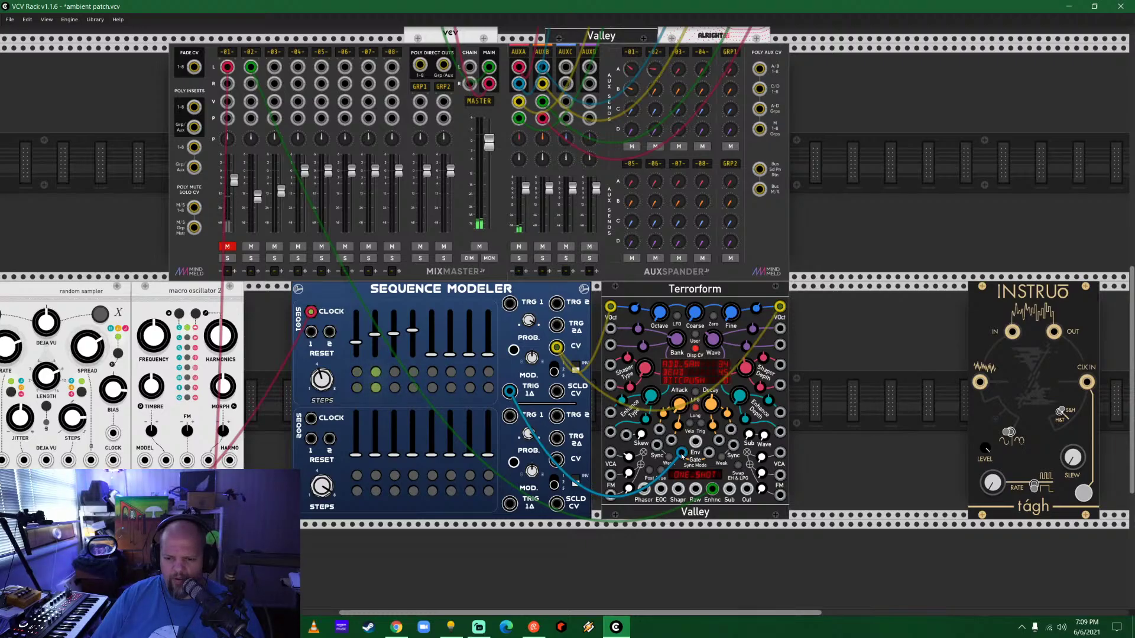
Try the TRIG 1Δ cable in Terrorform's right VCA input and other inputs, and return it to the left Sync input.
left_click_drag(681, 455, 779, 452)
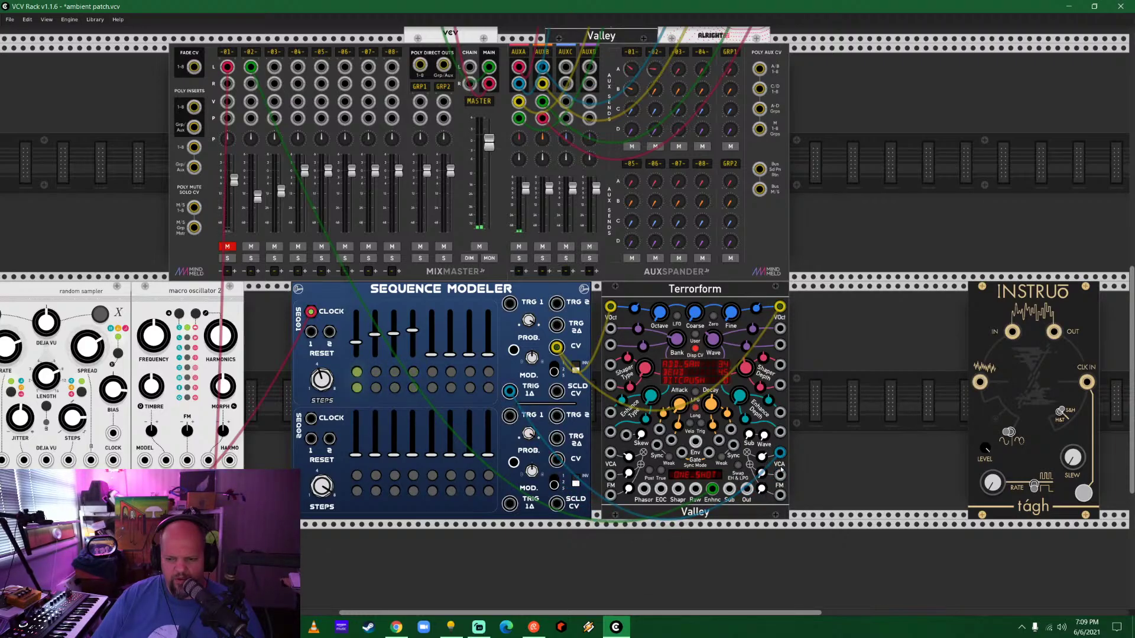
left_click_drag(780, 452, 736, 447)
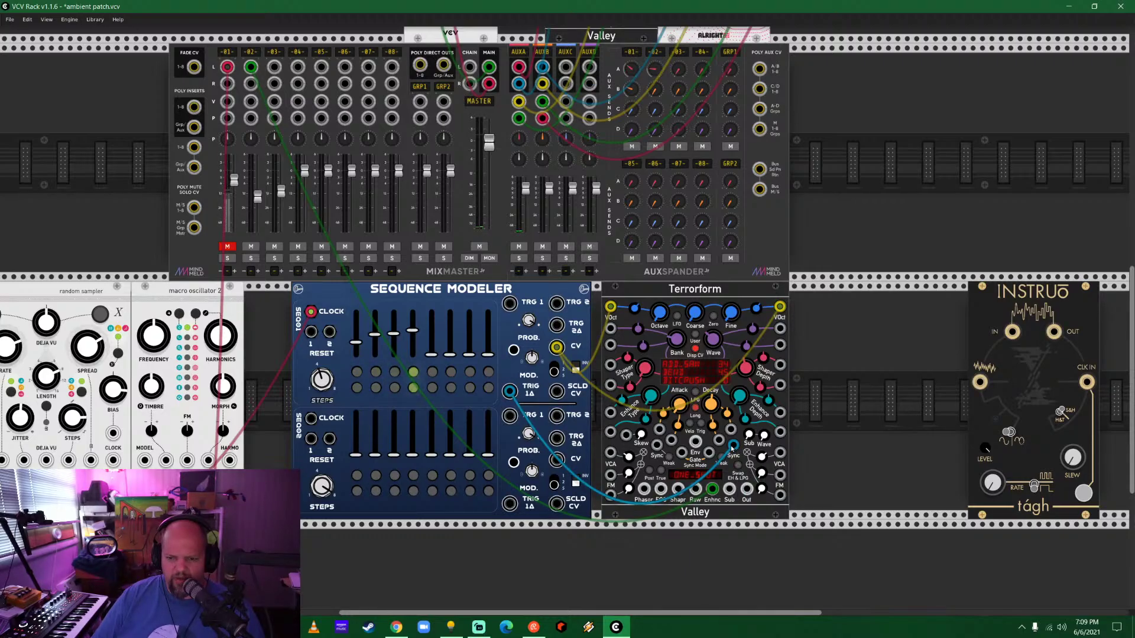
left_click_drag(733, 446, 658, 429)
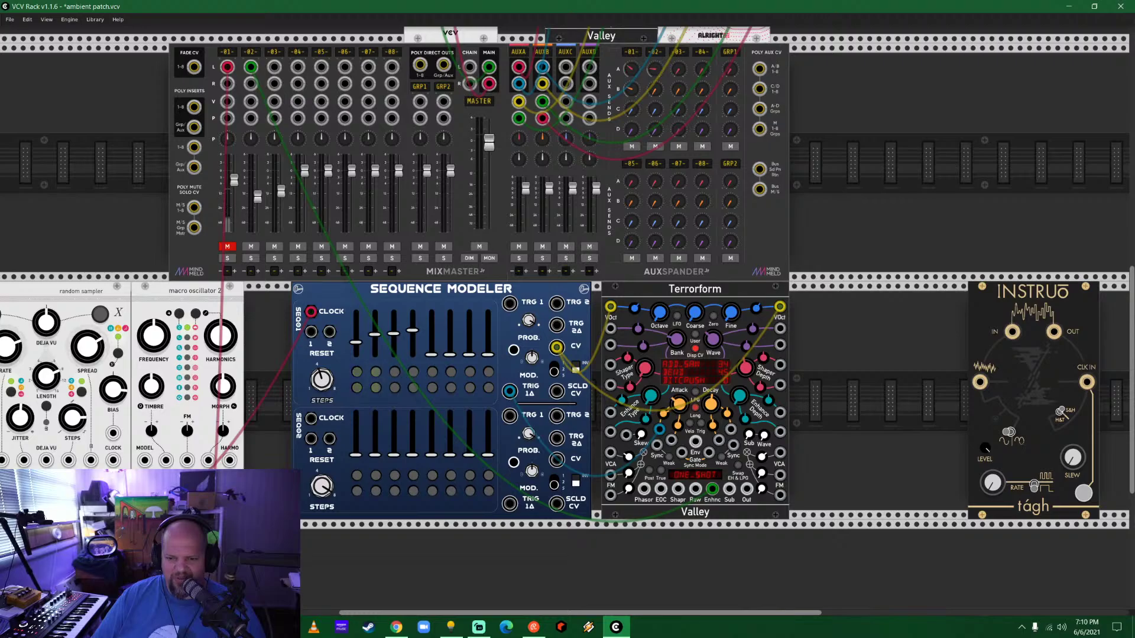
left_click_drag(660, 429, 685, 460)
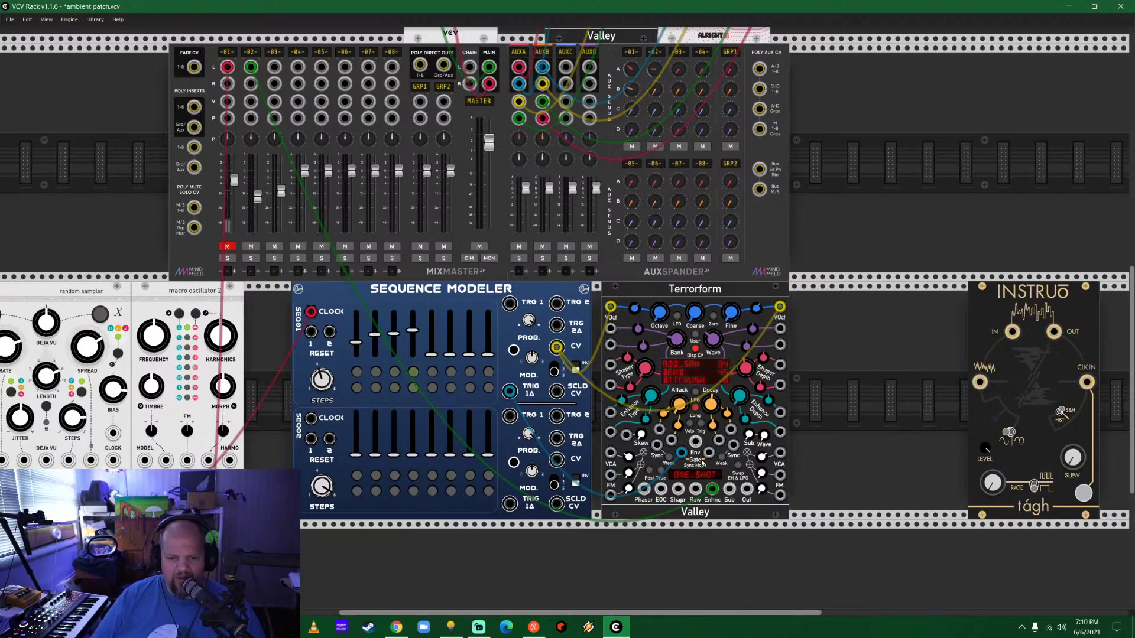
Try driving Terrorform's Sync input from the upper sequencer's SCLD CV and TRG 1 outputs, and return the cable to TRIG 1Δ.
left_click_drag(680, 453, 556, 392)
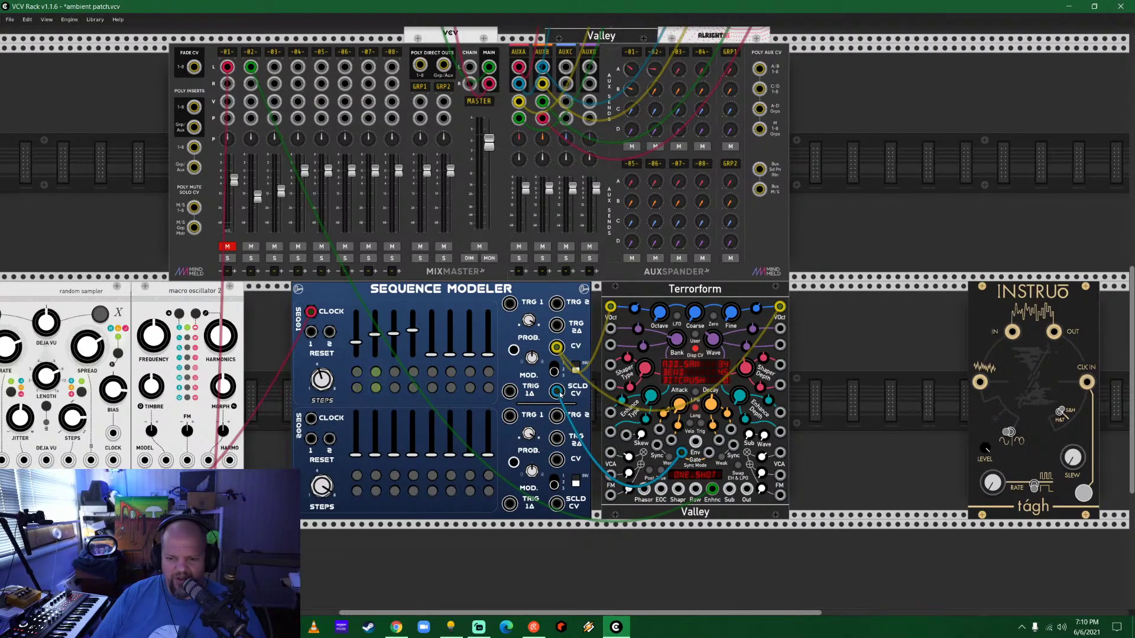
left_click_drag(559, 393, 508, 303)
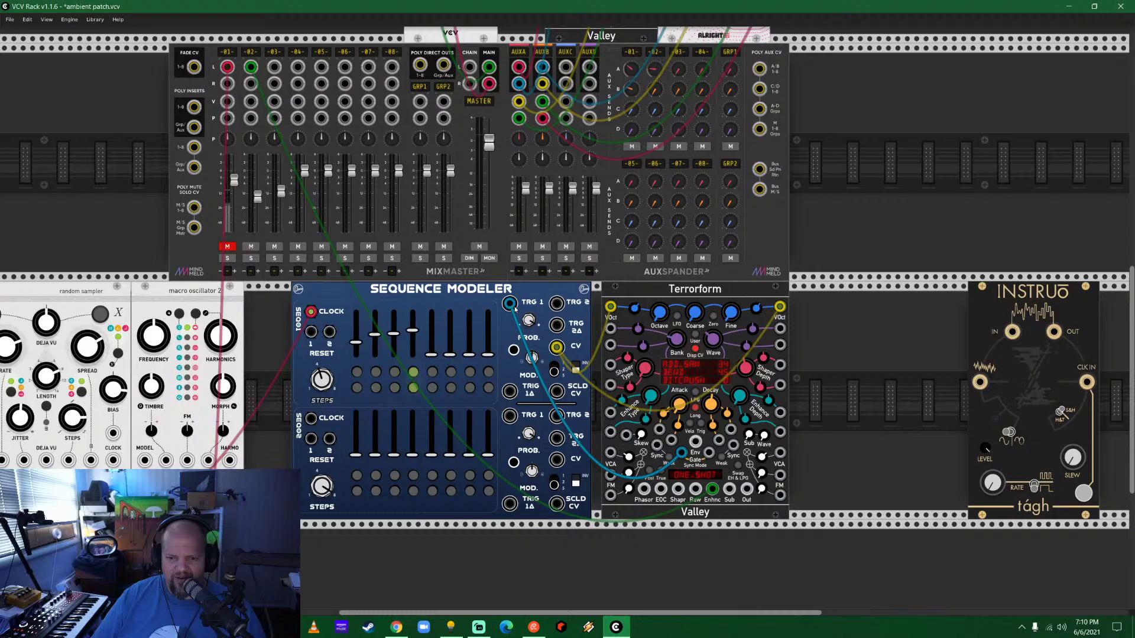
left_click_drag(513, 306, 510, 391)
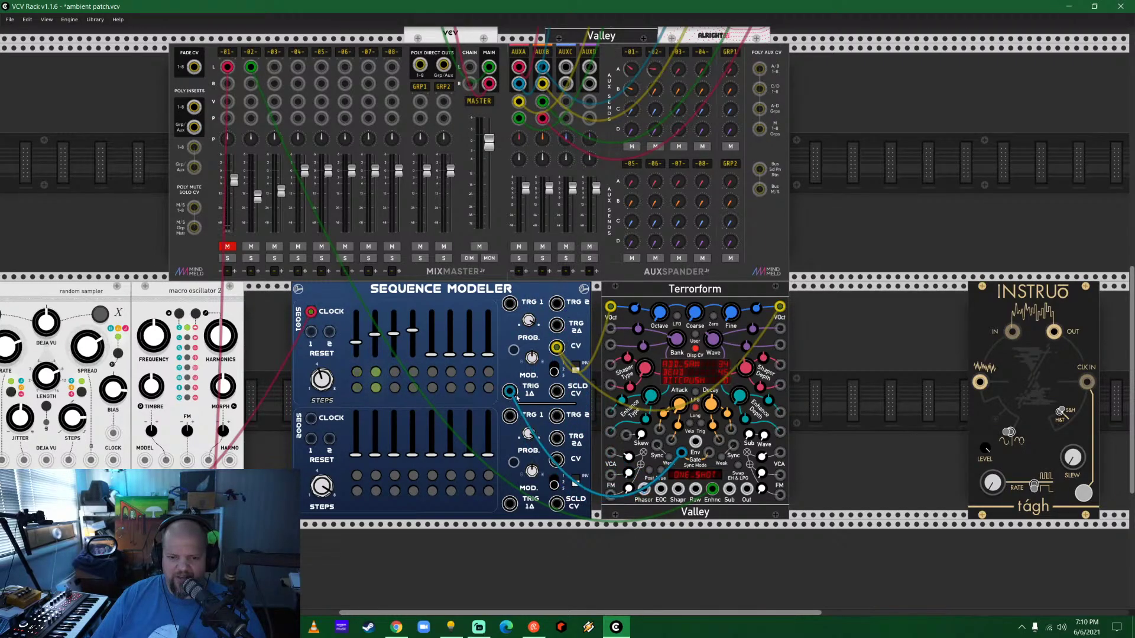
left_click_drag(553, 433, 510, 395)
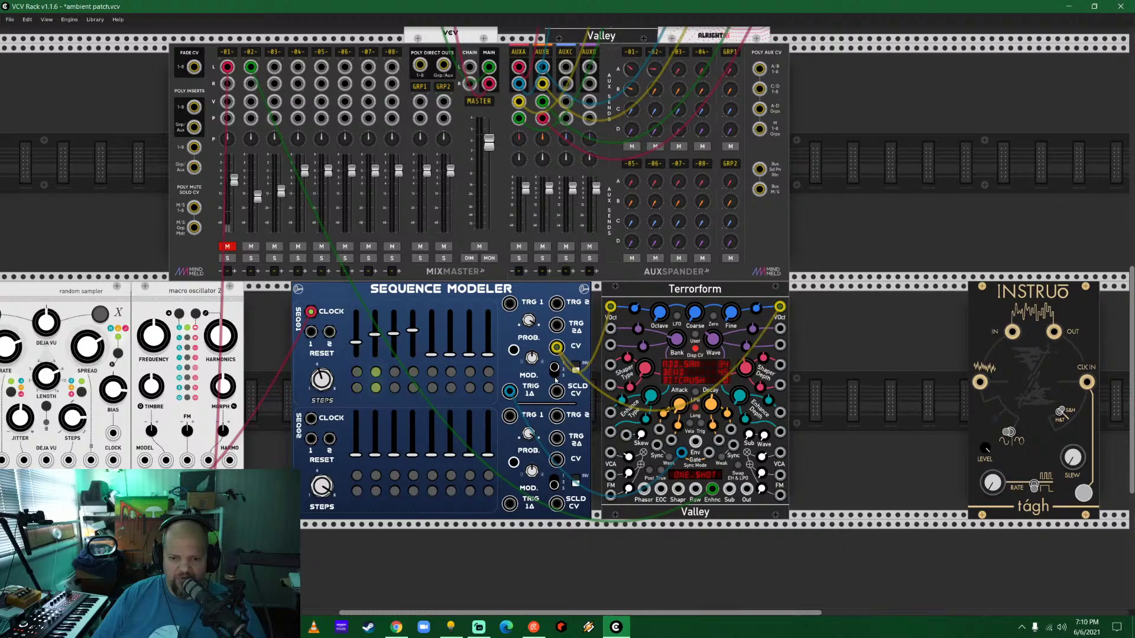
mouse_move(515, 397)
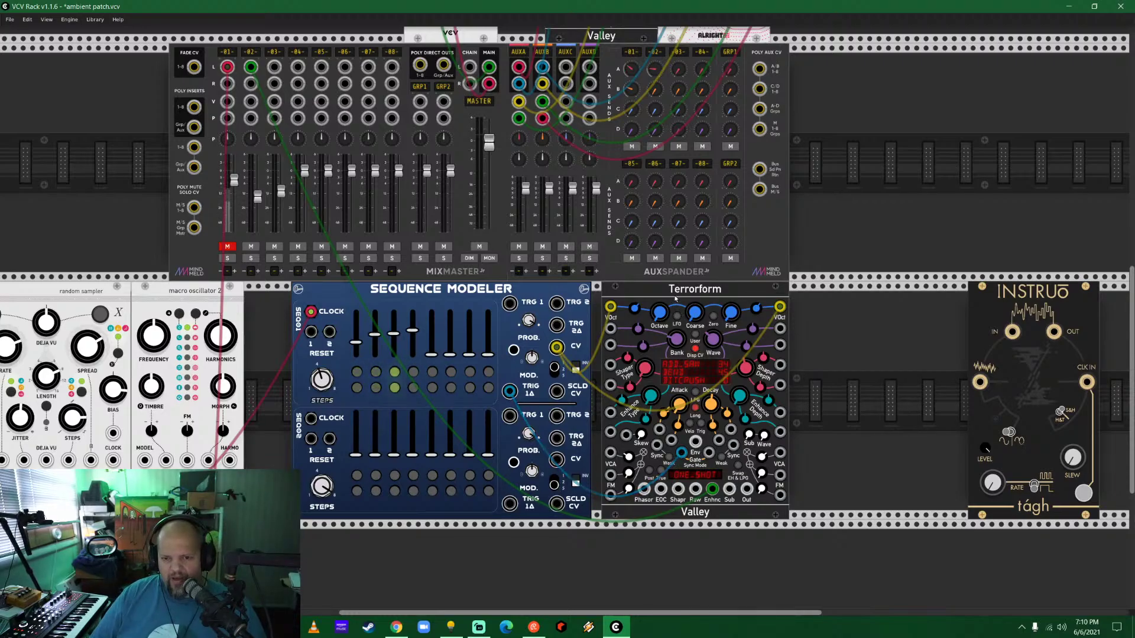
Add the Instruō cèis envelope generator to the rack between Terrorform and tágh.
right_click(809, 352)
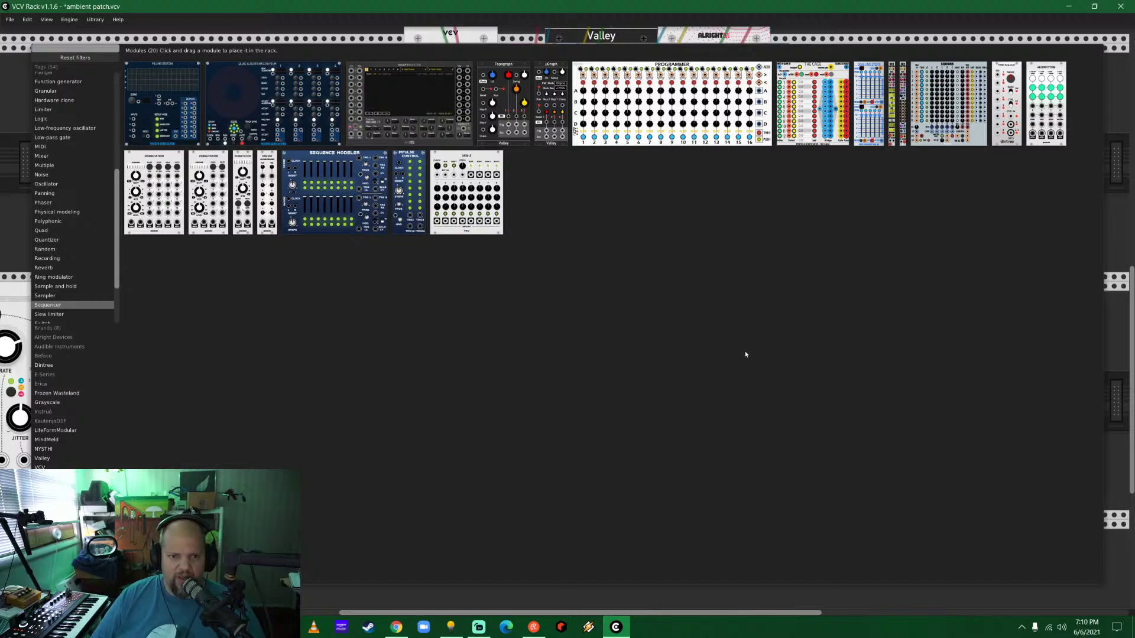
scroll(88, 169, "up", 4)
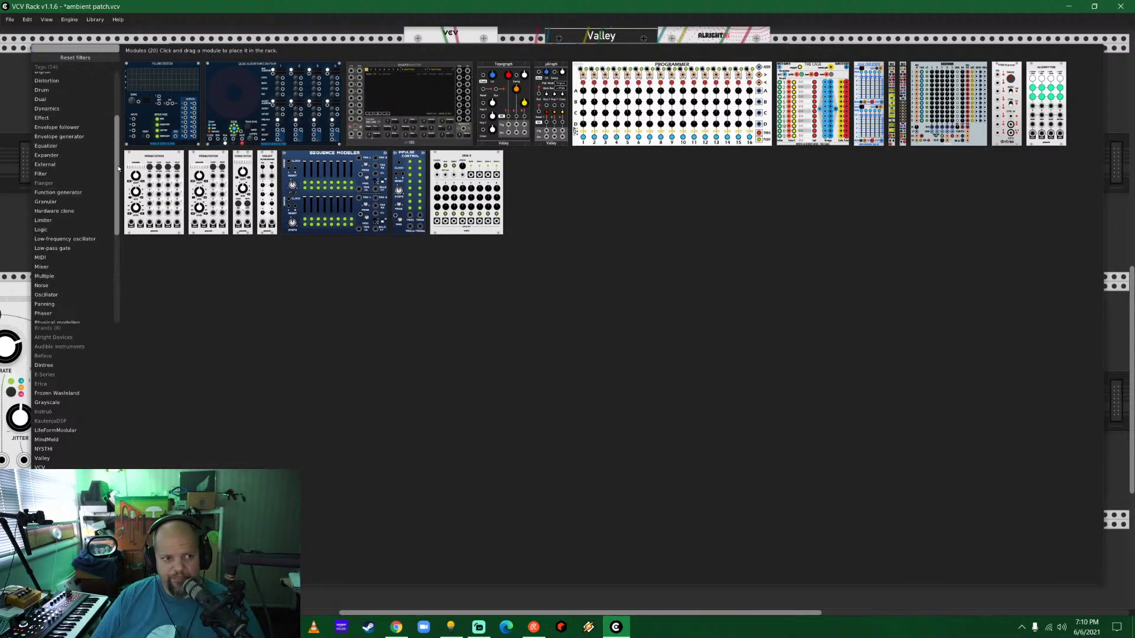
left_click(76, 138)
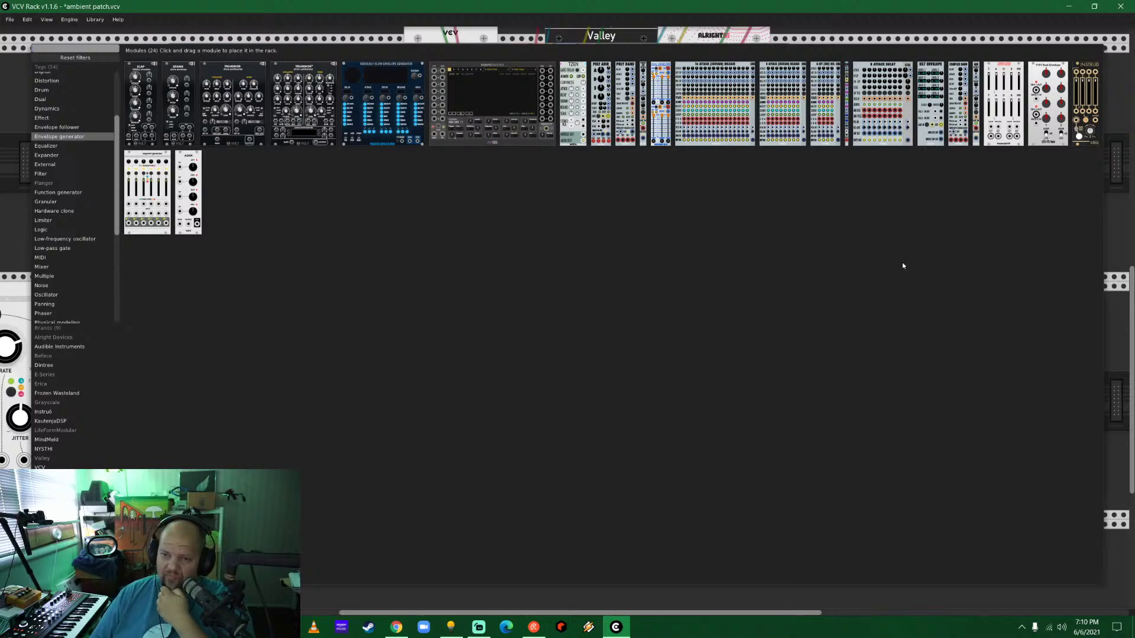
left_click(1084, 106)
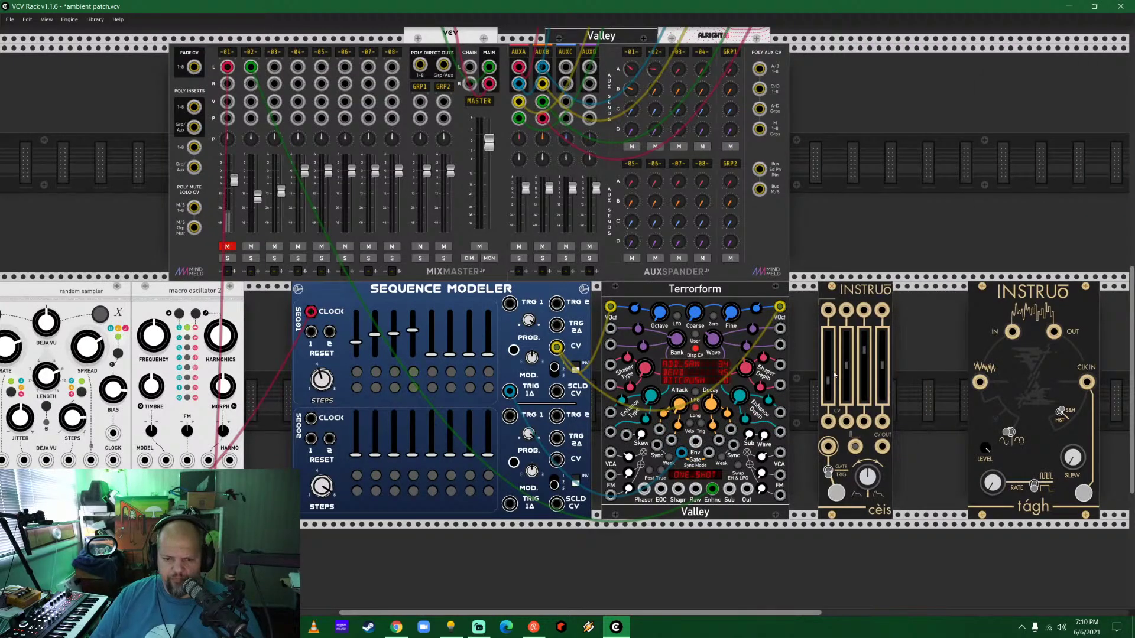
Patch the upper sequencer's TRG 1 into the cèis gate input and switch on its first four steps in both trigger rows.
left_click_drag(509, 391, 828, 447)
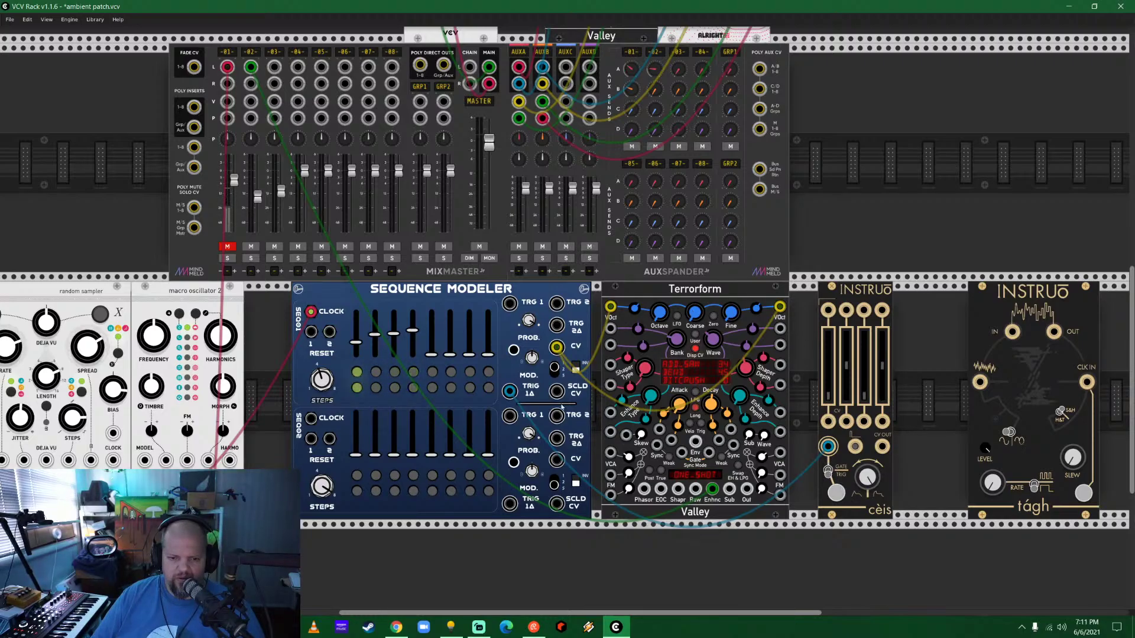
left_click_drag(509, 391, 509, 303)
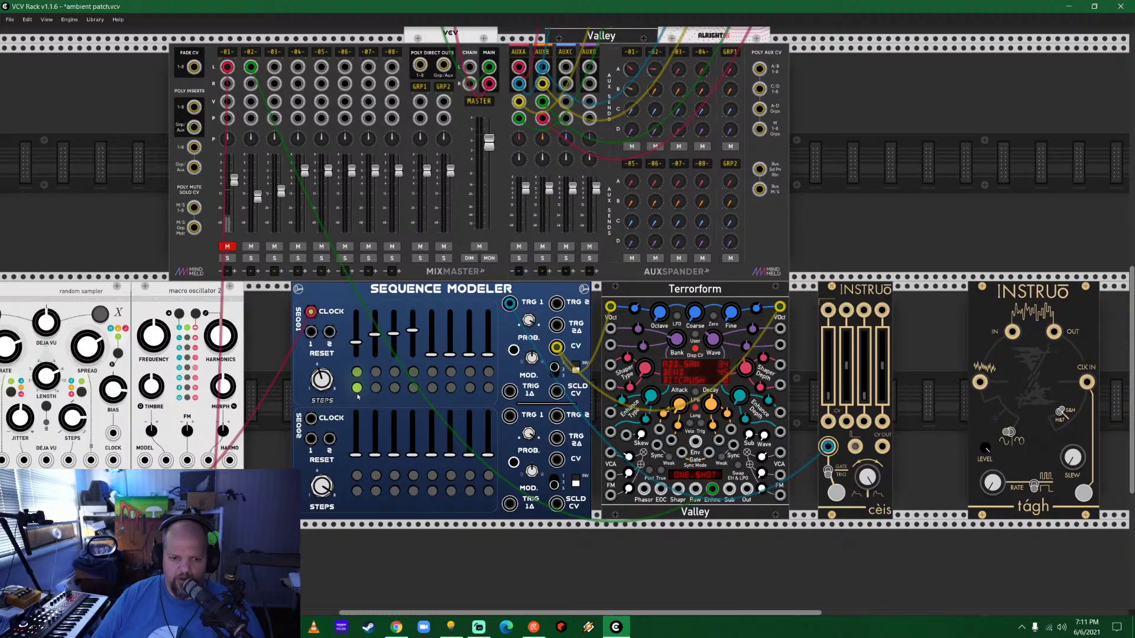
left_click(375, 388)
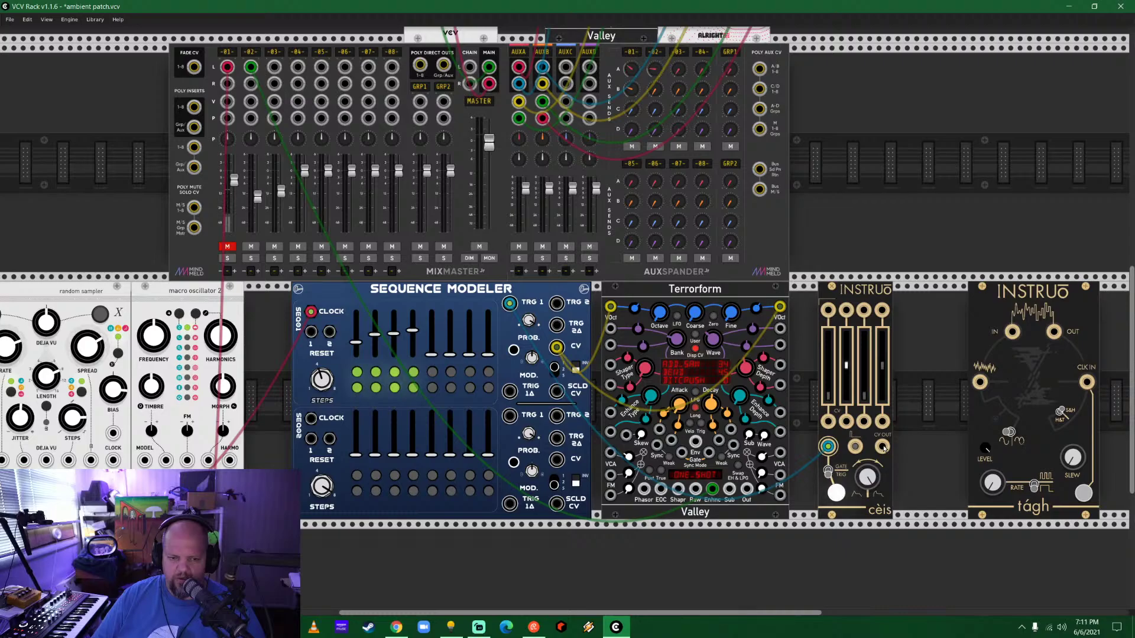
Patch the cèis CV Out into the jack just left of Terrorform's Env label and raise the mixer channel 2 fader slightly.
left_click_drag(883, 447, 680, 453)
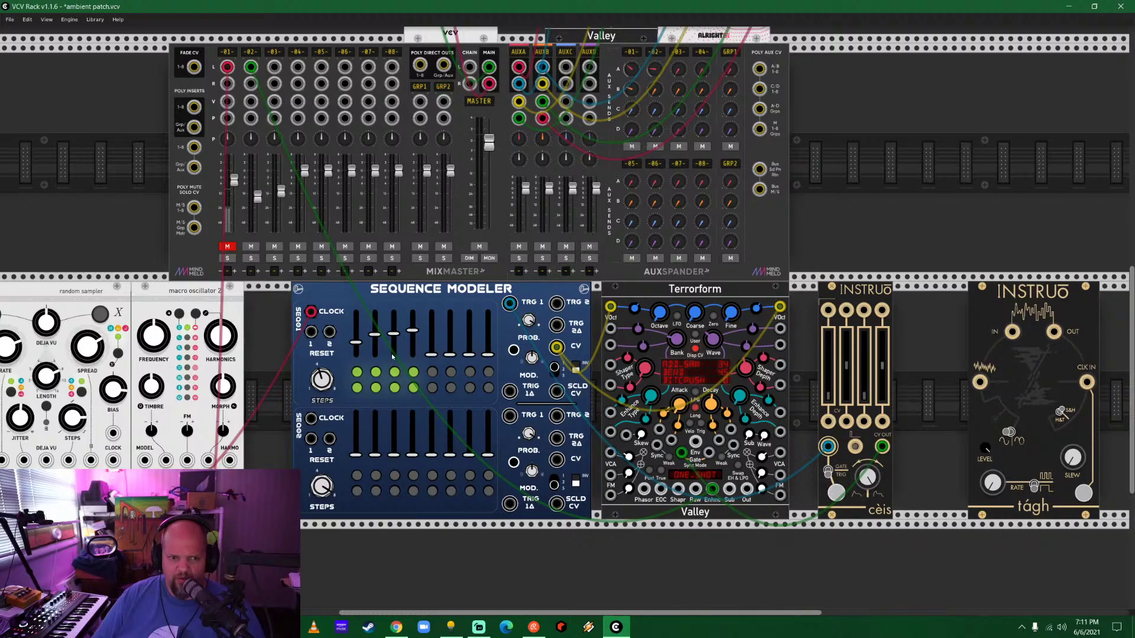
left_click_drag(258, 197, 258, 187)
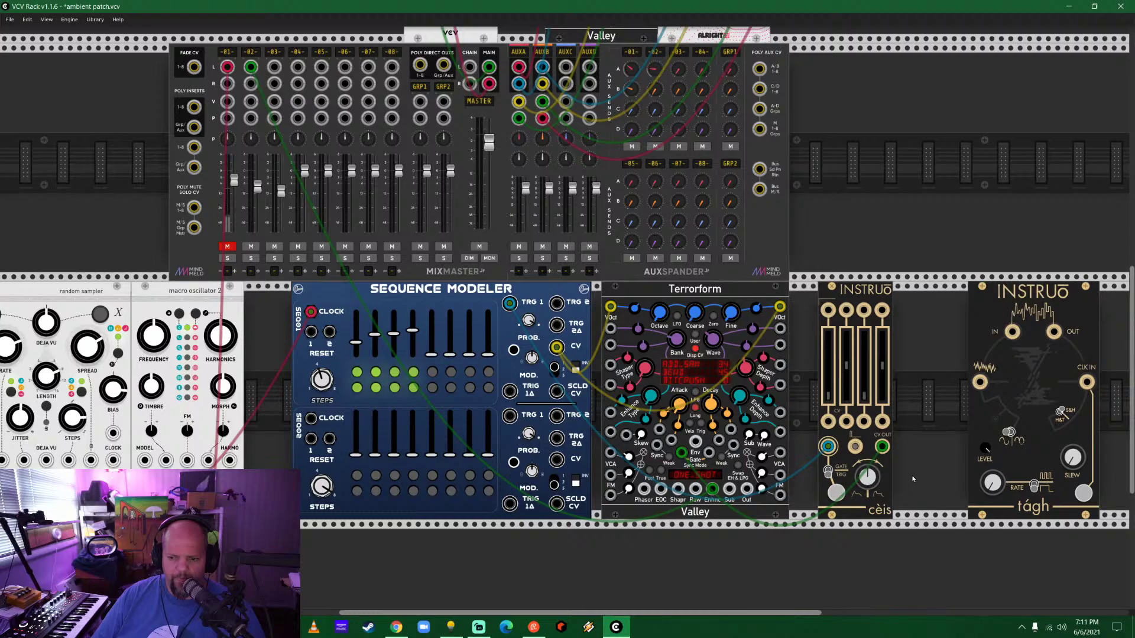
Unplug the cables from Terrorform's right V/Oct input and the jack beside Env, and move the mixer channel 2 cable to its Out.
scroll(932, 303, "left", 5)
scroll(932, 303, "up", 3)
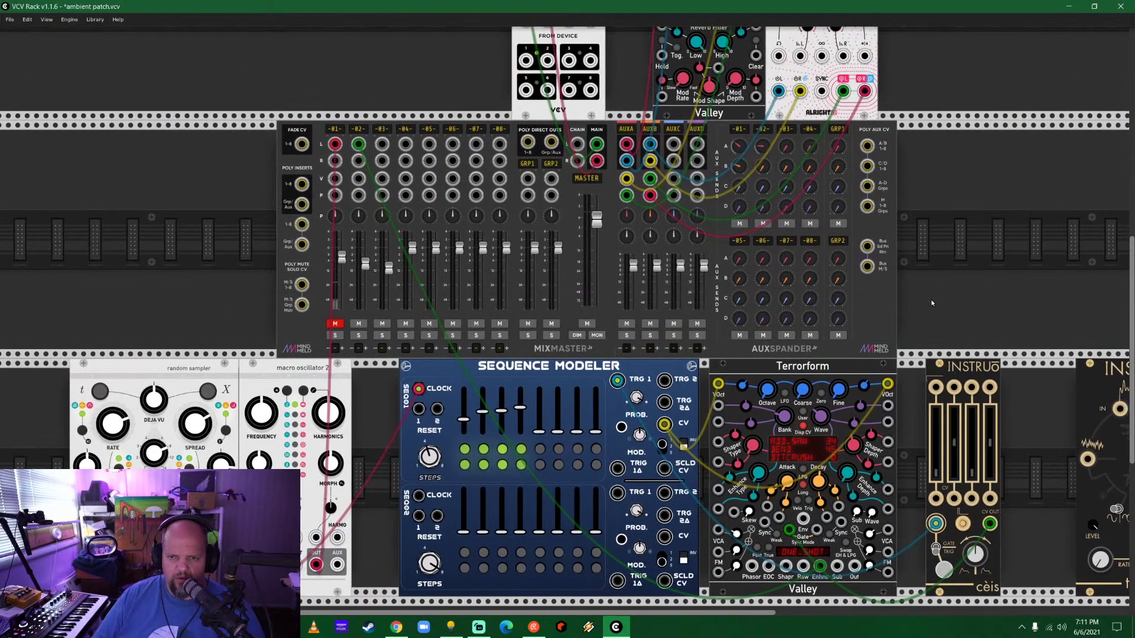
left_click_drag(930, 302, 921, 255)
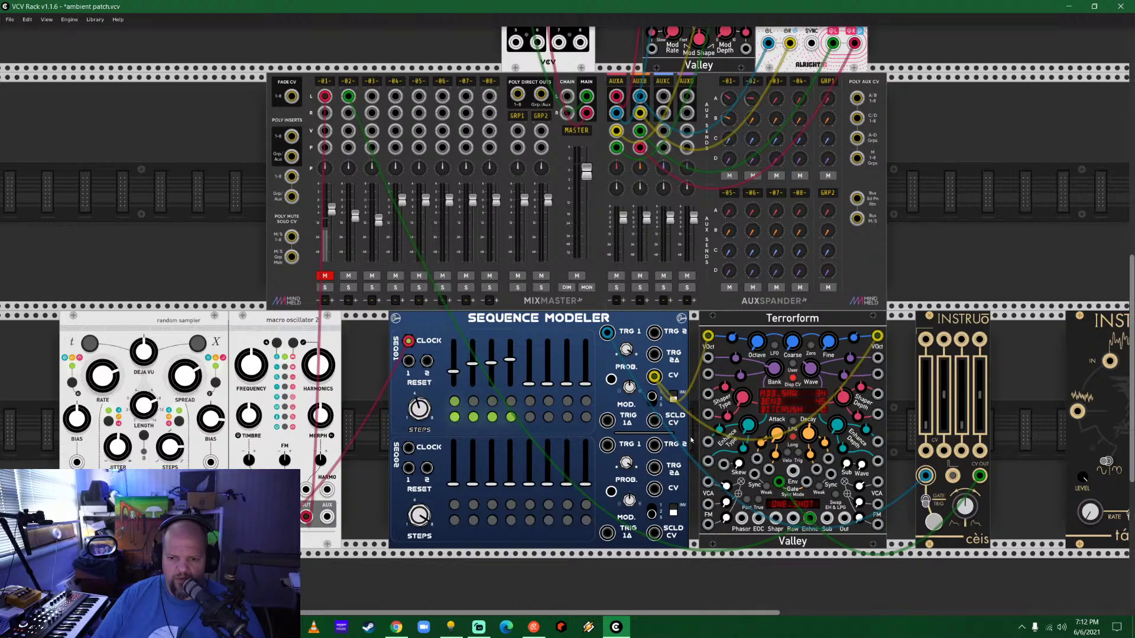
left_click_drag(654, 376, 688, 384)
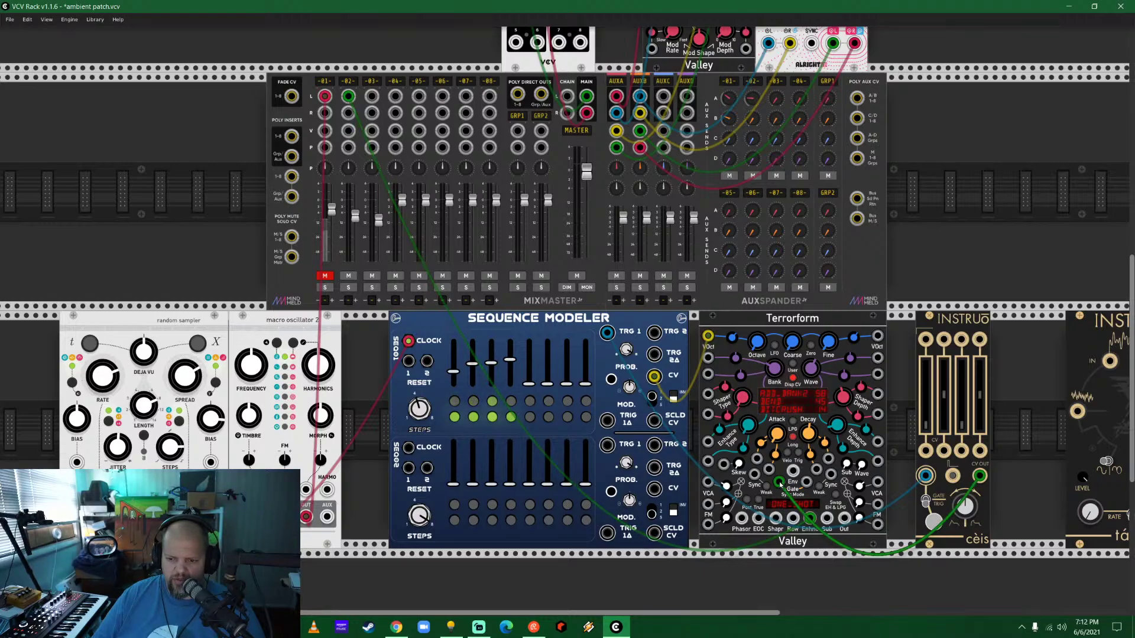
left_click_drag(780, 483, 927, 486)
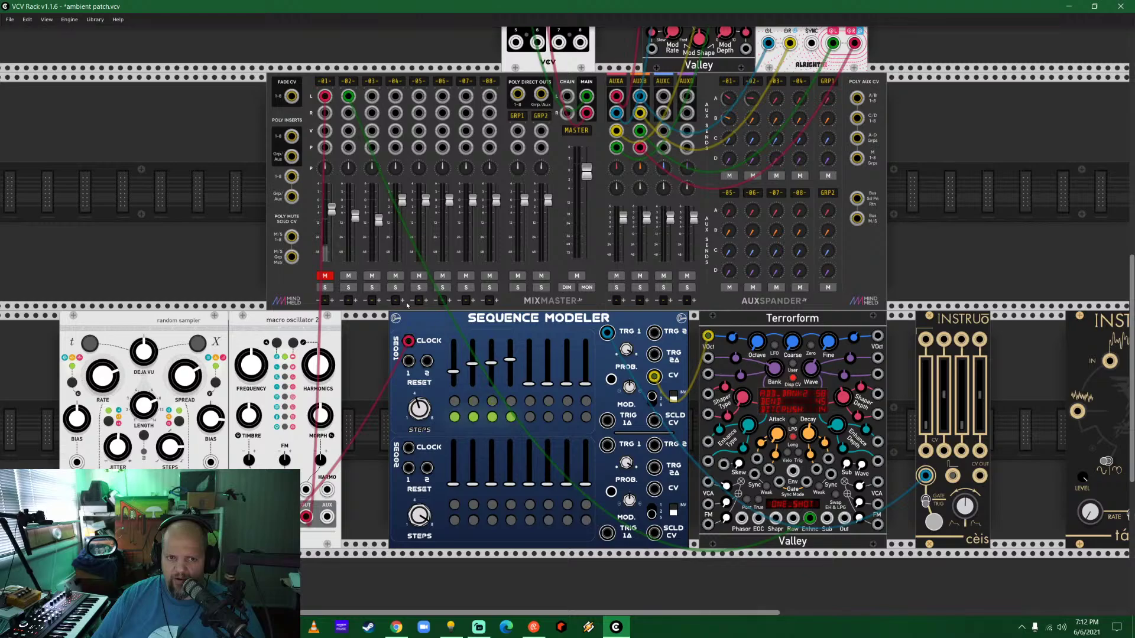
left_click_drag(810, 518, 845, 520)
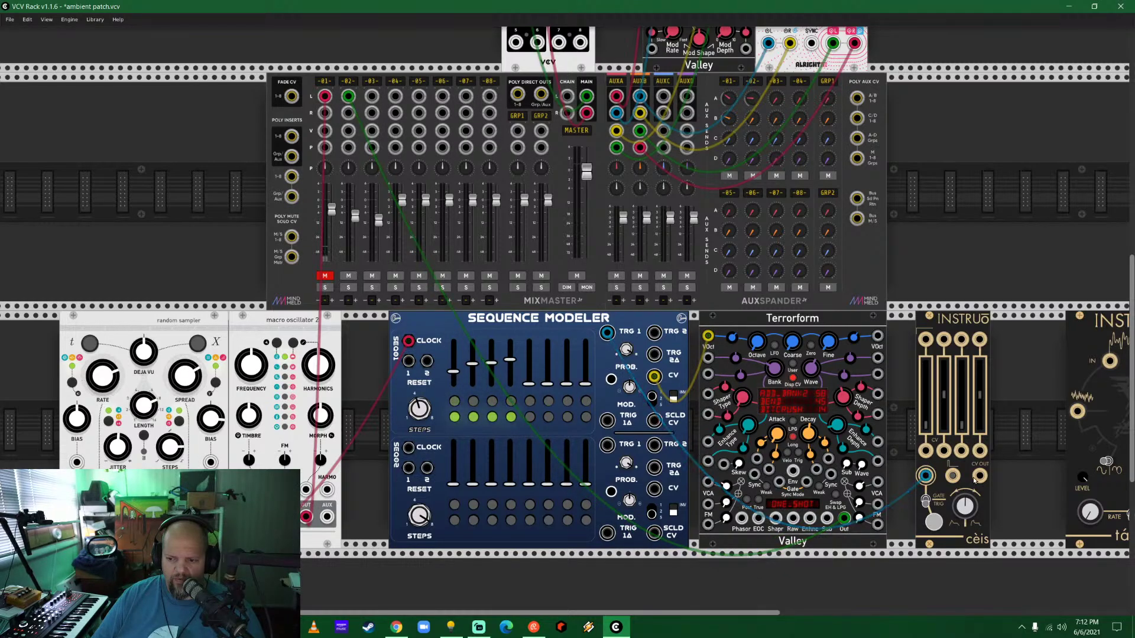
Repatch the cèis CV Out to the jack left of Terrorform's Env label and switch off the upper sequencer's second trigger row.
left_click_drag(981, 476, 779, 482)
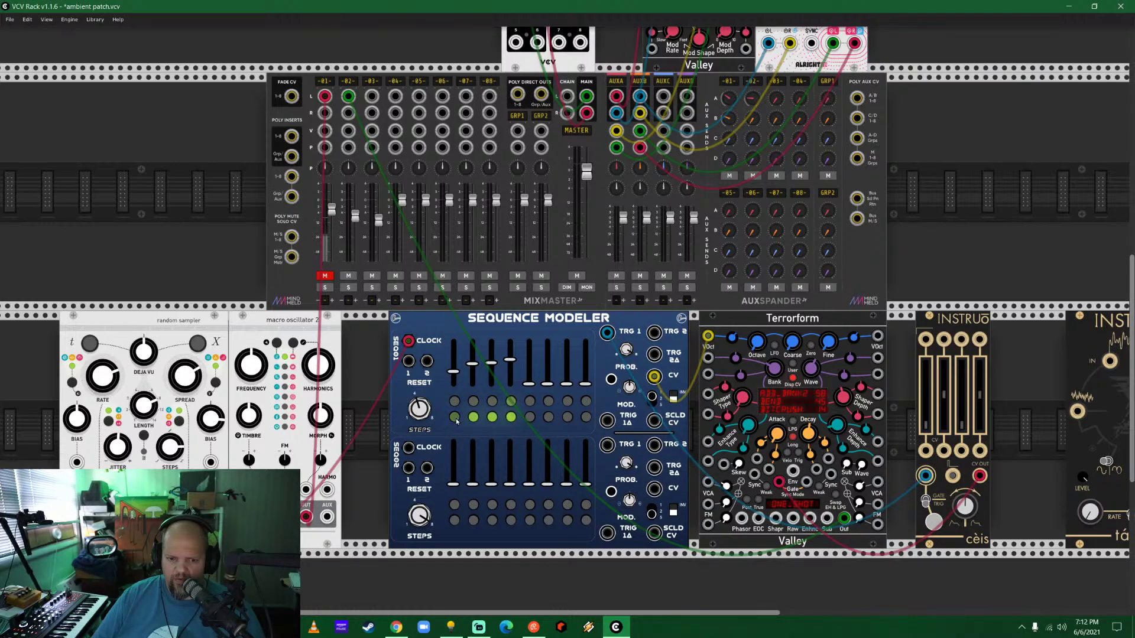
left_click(475, 418)
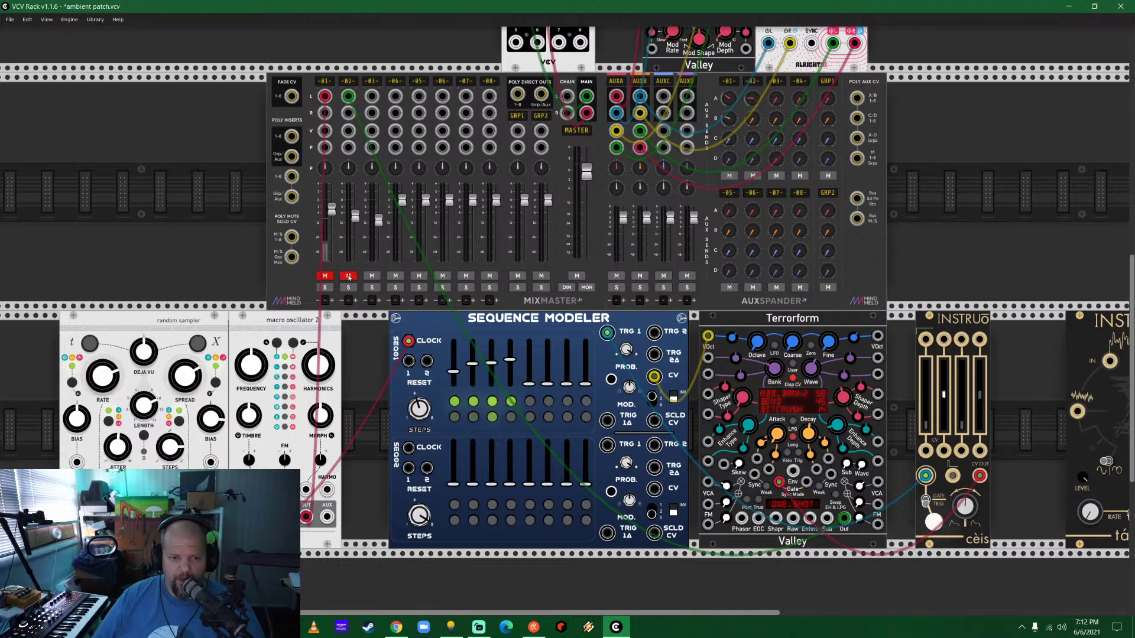
Lower the mixer channel 2 fader slightly, and briefly unmute channel 1 to hear it before muting it again.
left_click_drag(356, 215, 355, 222)
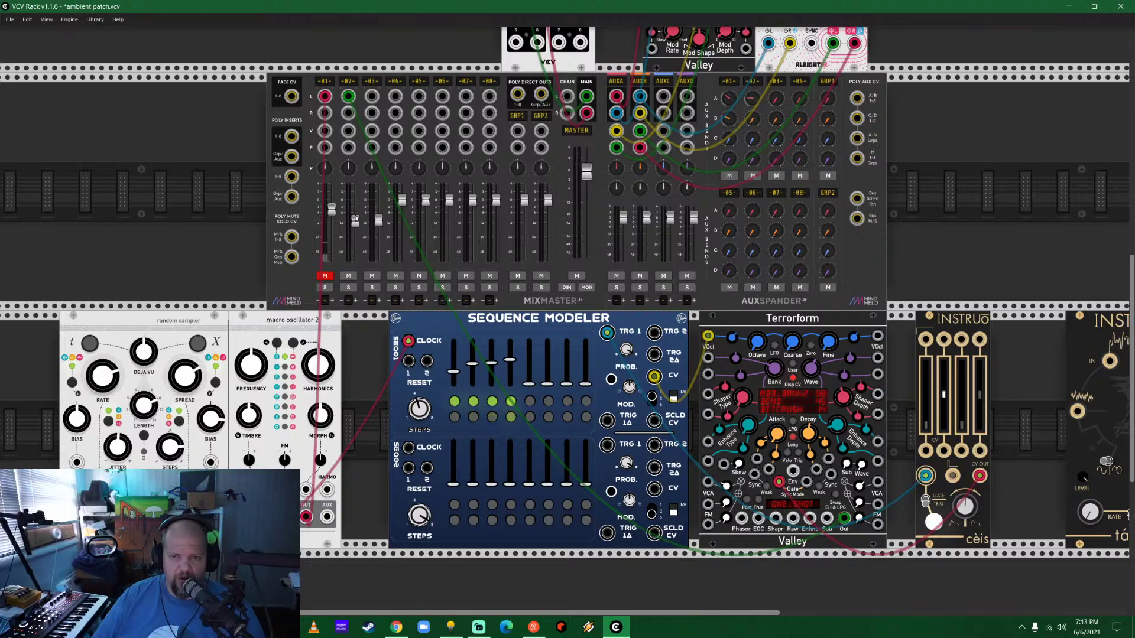
left_click(326, 276)
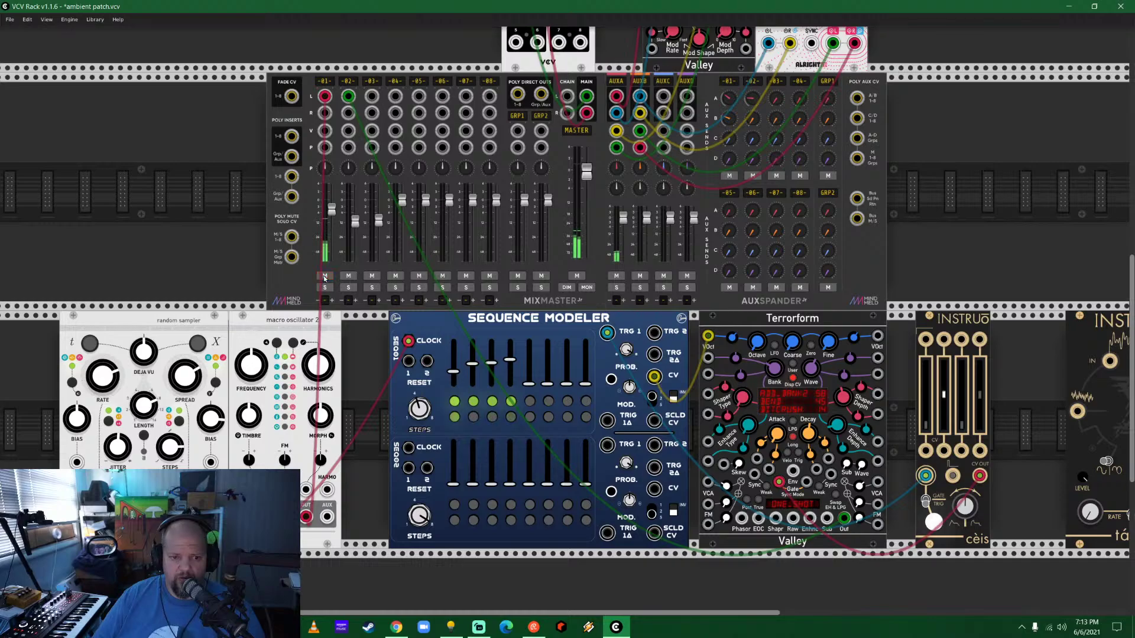
left_click(326, 276)
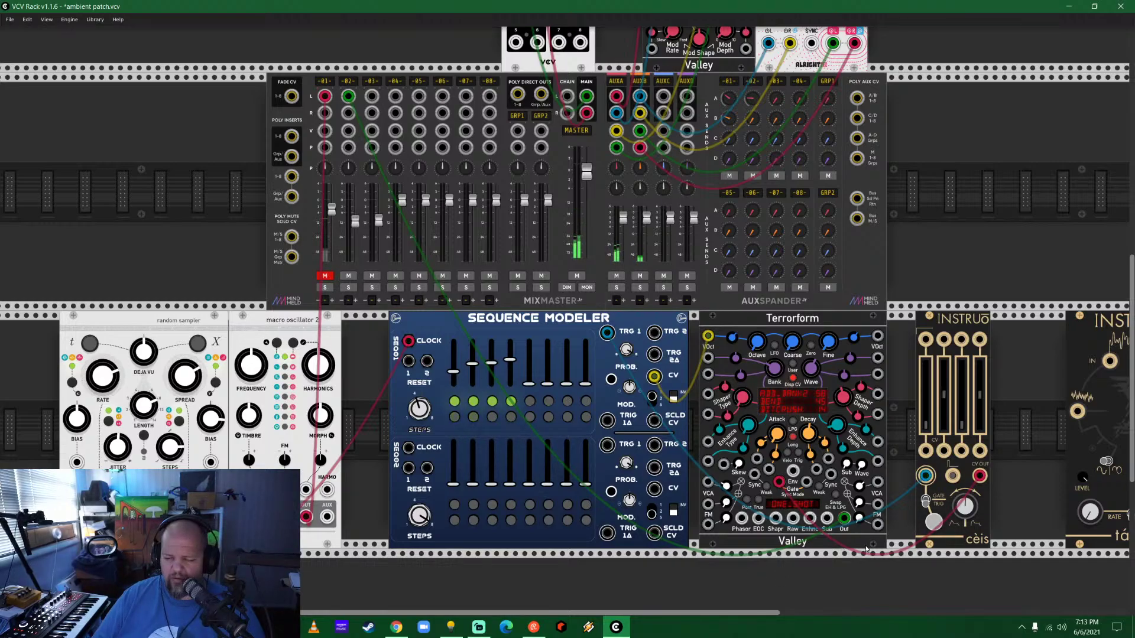
Move the mixer channel 2 cable to Terrorform's Raw output and repatch the upper sequencer's CV into its left V/Oct input.
left_click_drag(844, 518, 793, 518)
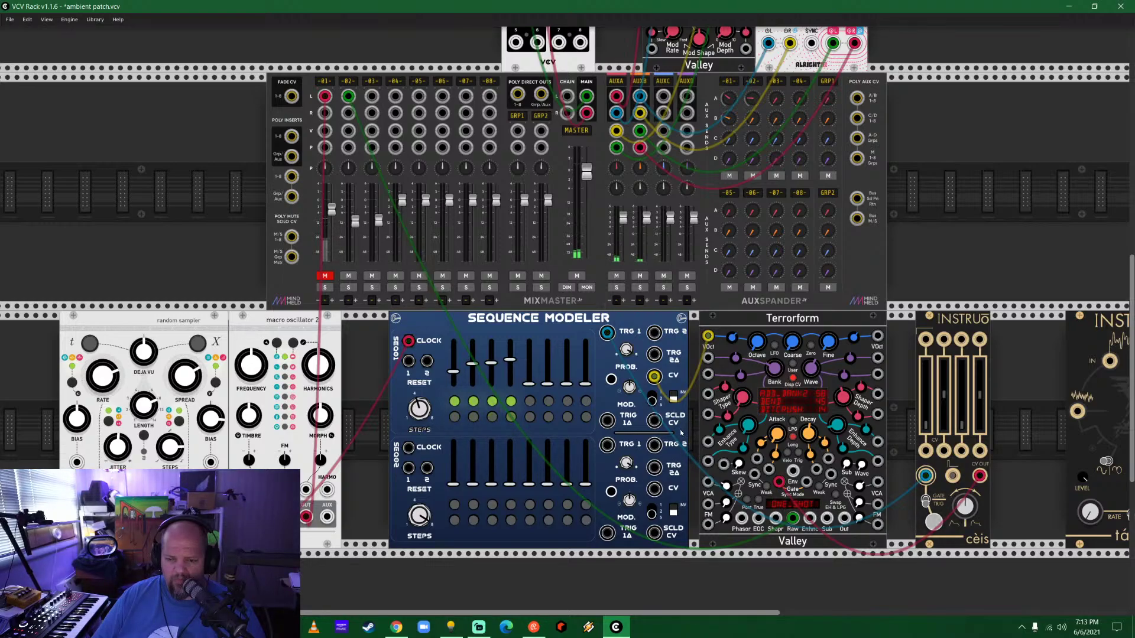
mouse_move(708, 336)
left_mouse_down()
mouse_move(717, 356)
mouse_move(709, 337)
mouse_move(696, 353)
mouse_move(708, 337)
left_mouse_up()
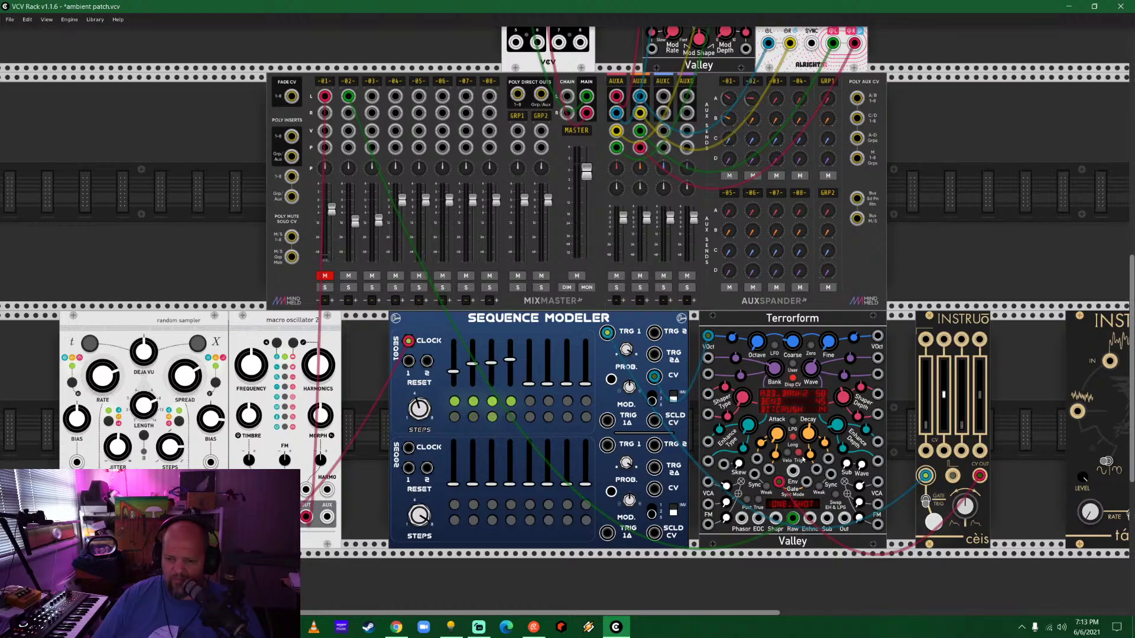
Try the cèis CV Out cable in the jack right of Terrorform's Env label, and move it to the right VCA input.
left_click_drag(779, 482, 807, 484)
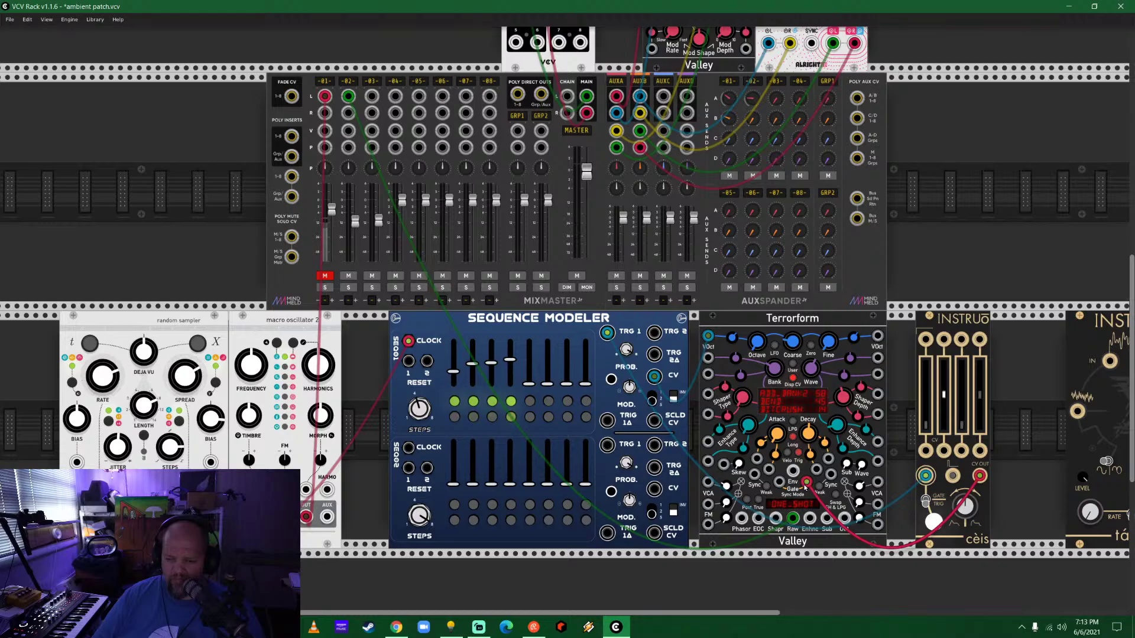
left_click_drag(805, 484, 877, 482)
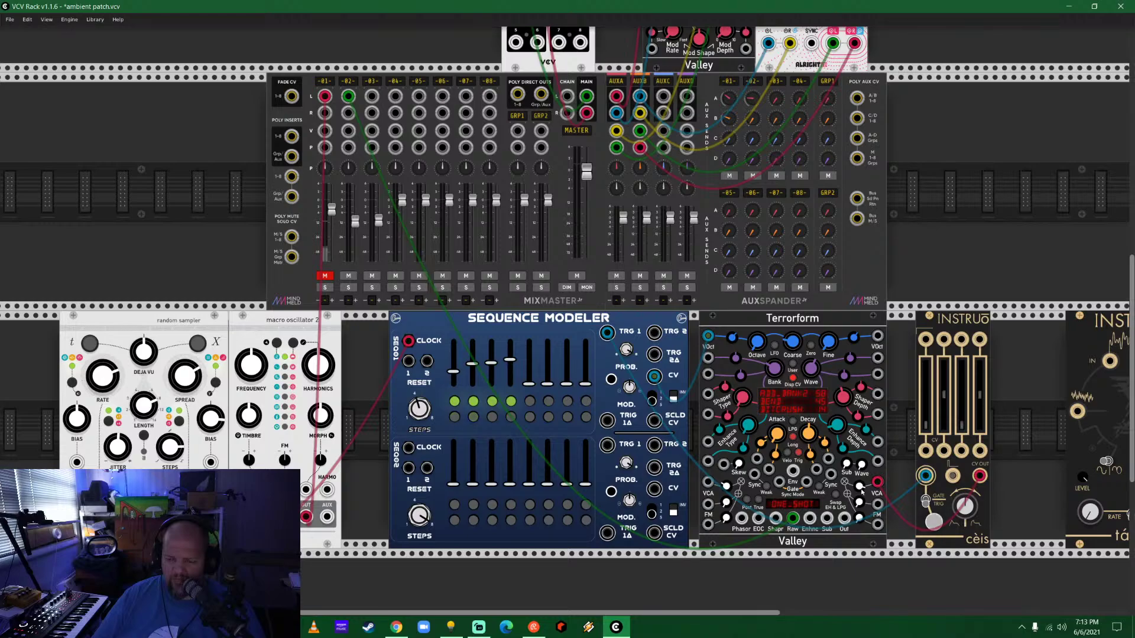
Try Terrorform's Phasor and Out outputs on mixer channel 2, raise its fader, and repatch the channel from the Shape output.
left_click_drag(792, 518, 741, 519)
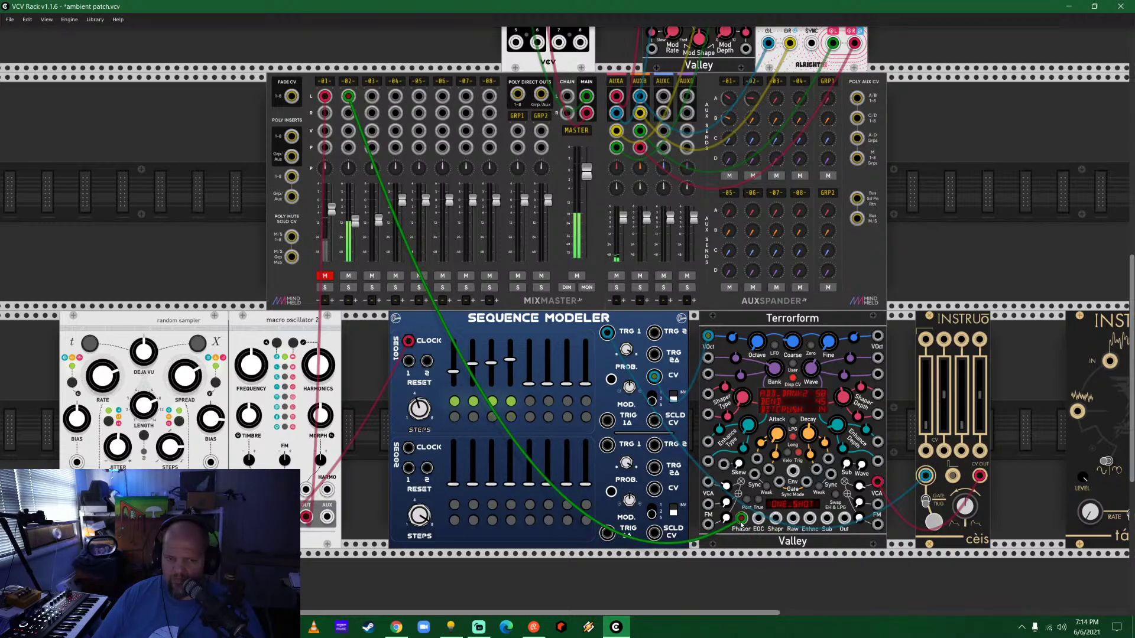
left_click_drag(741, 519, 843, 518)
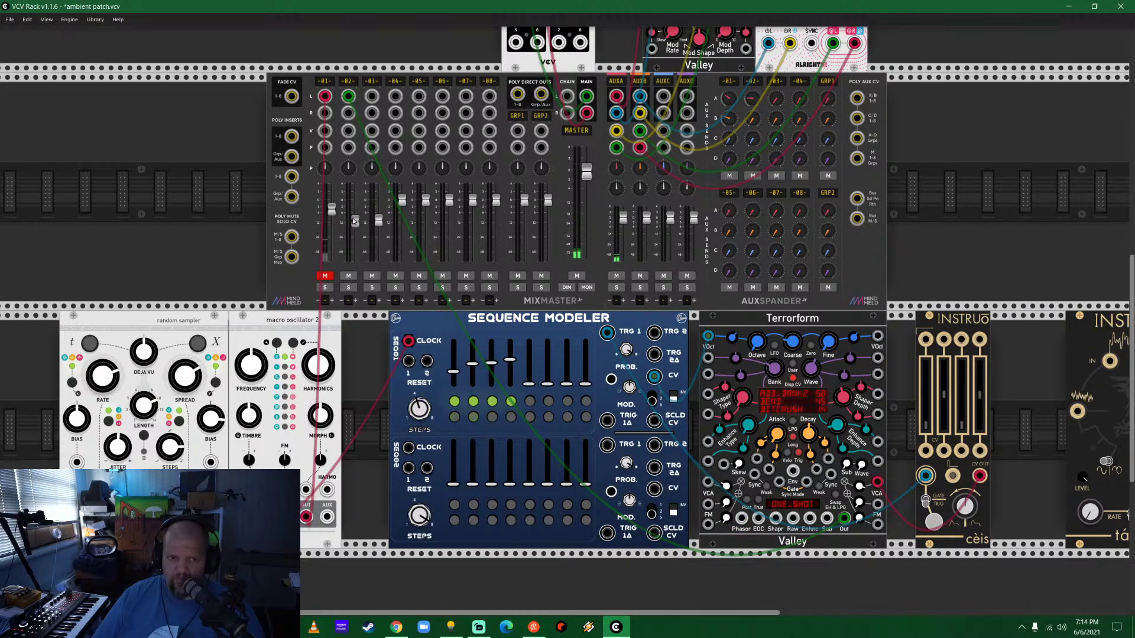
left_click_drag(354, 221, 354, 211)
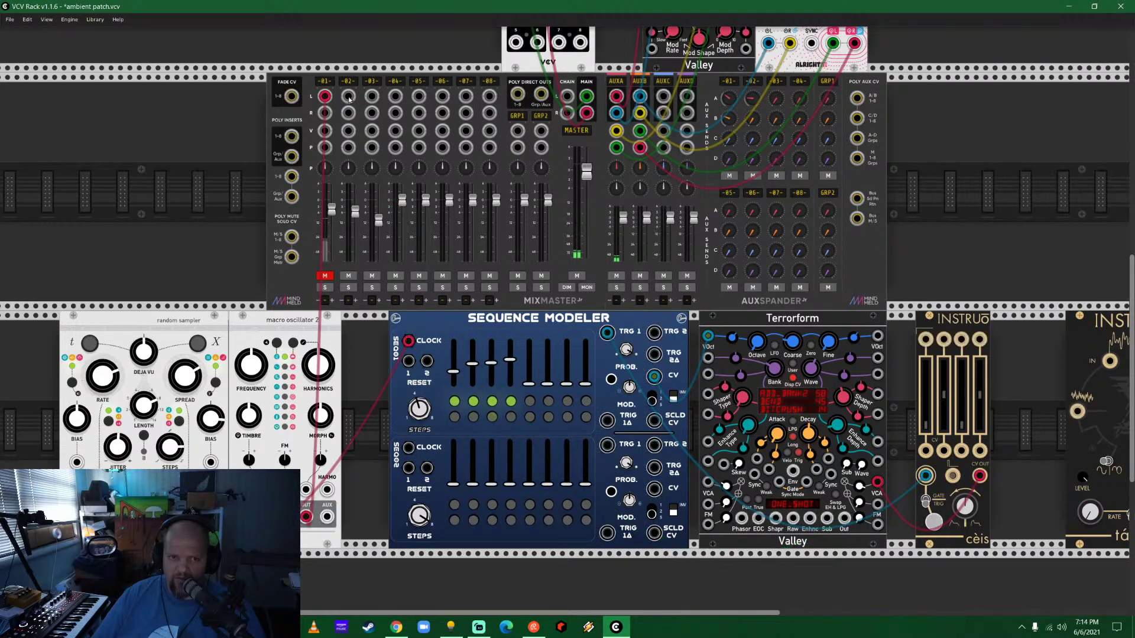
mouse_move(349, 100)
left_mouse_down()
mouse_move(650, 472)
mouse_move(760, 544)
mouse_move(849, 540)
mouse_move(844, 518)
mouse_move(755, 527)
mouse_move(776, 520)
left_mouse_up()
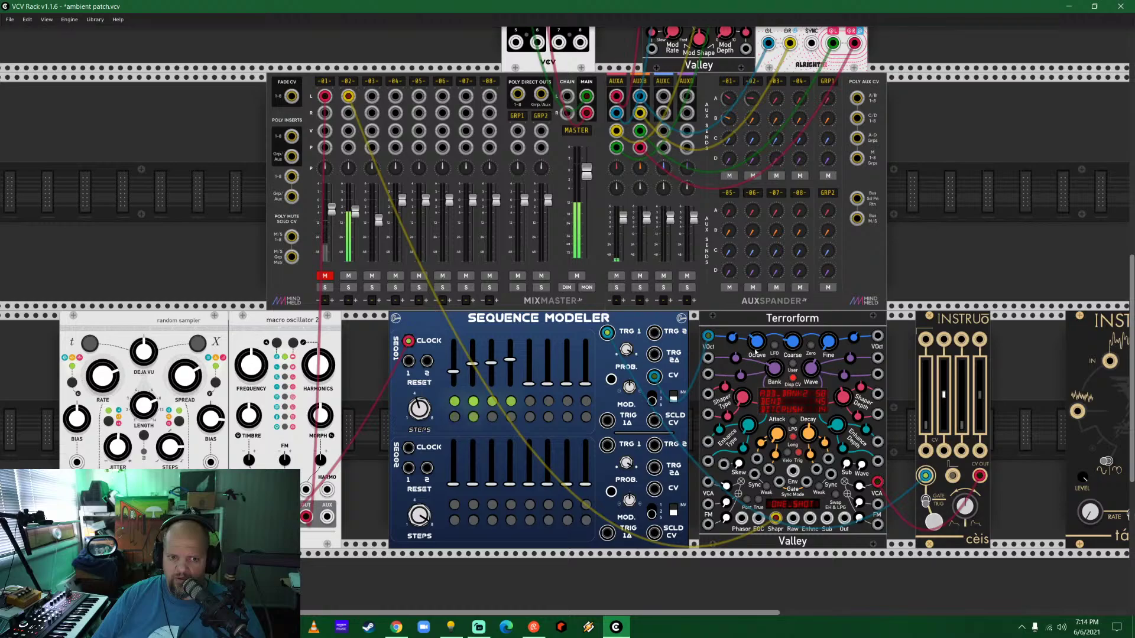
scroll(957, 191, "up", 1)
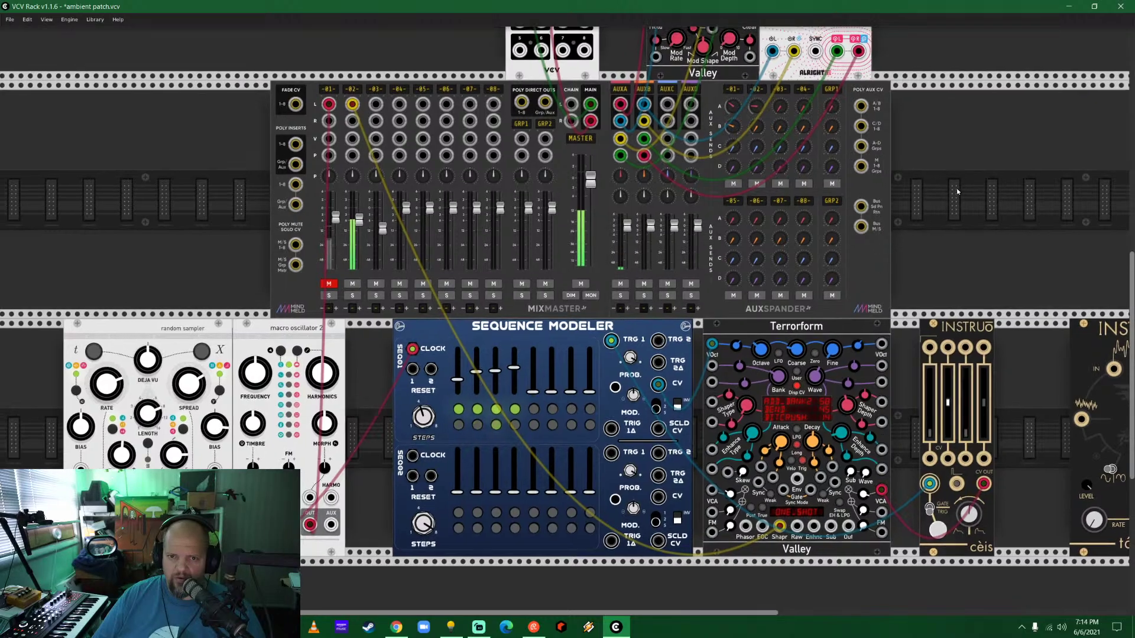
left_click_drag(957, 191, 965, 397)
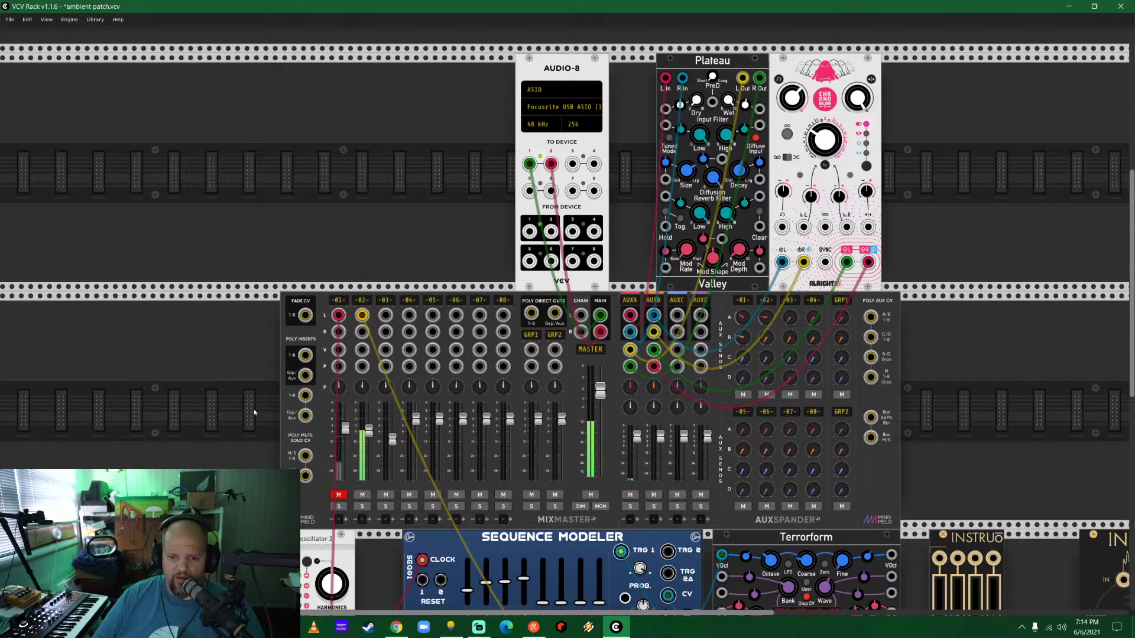
left_click_drag(253, 409, 253, 315)
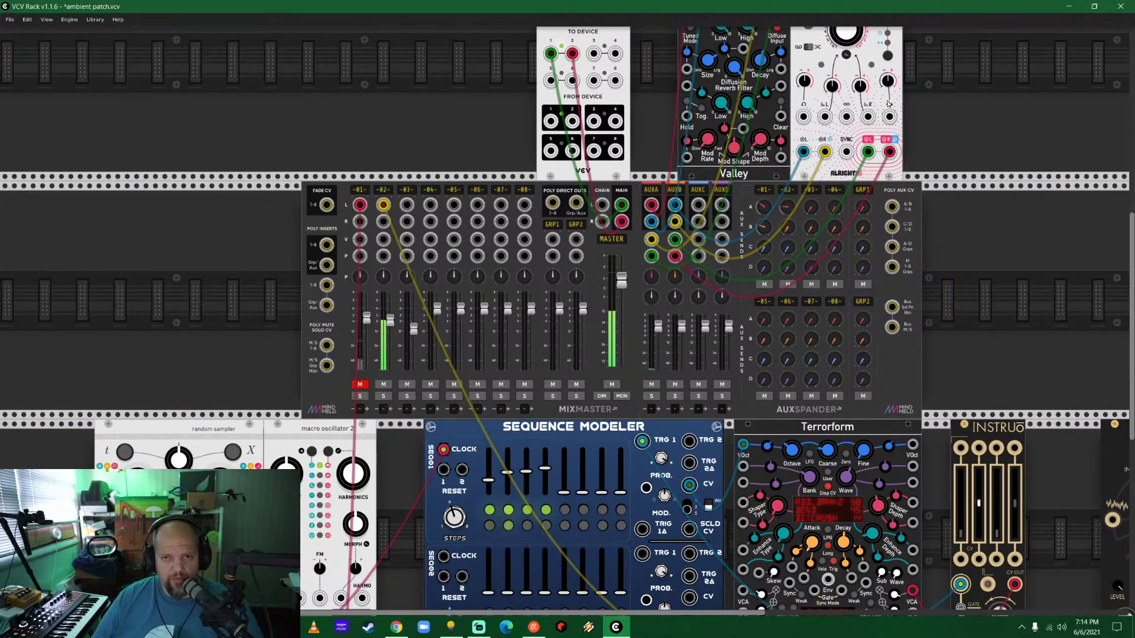
Close and relaunch VCV Rack with the ambient patch, and return to the sequencer and Terrorform row.
left_click(1118, 6)
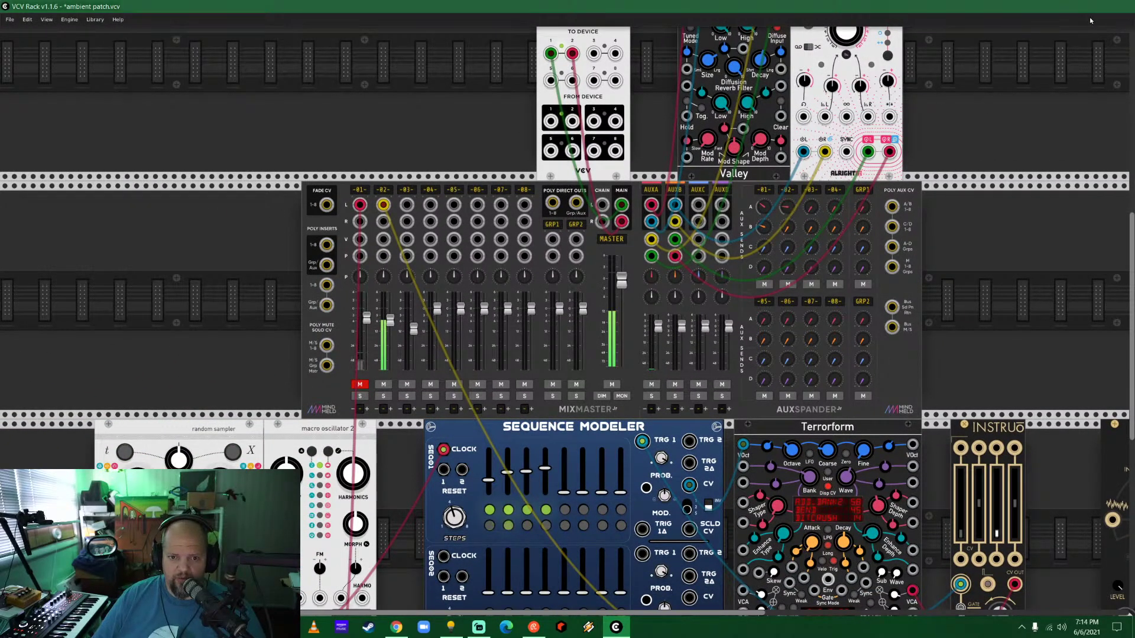
key("super")
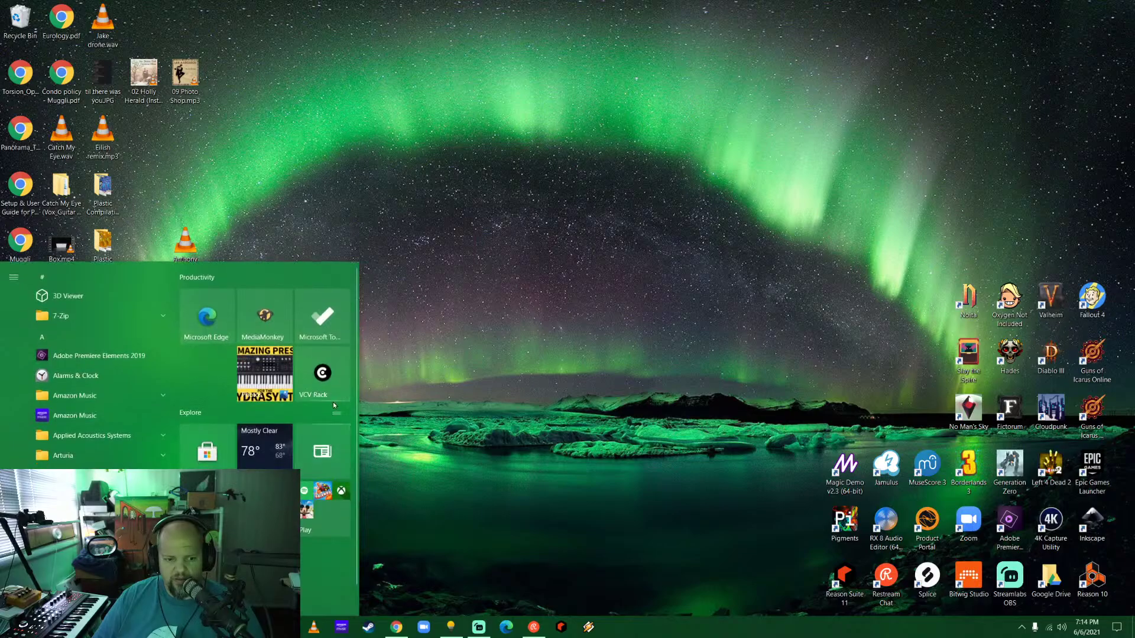
left_click(322, 378)
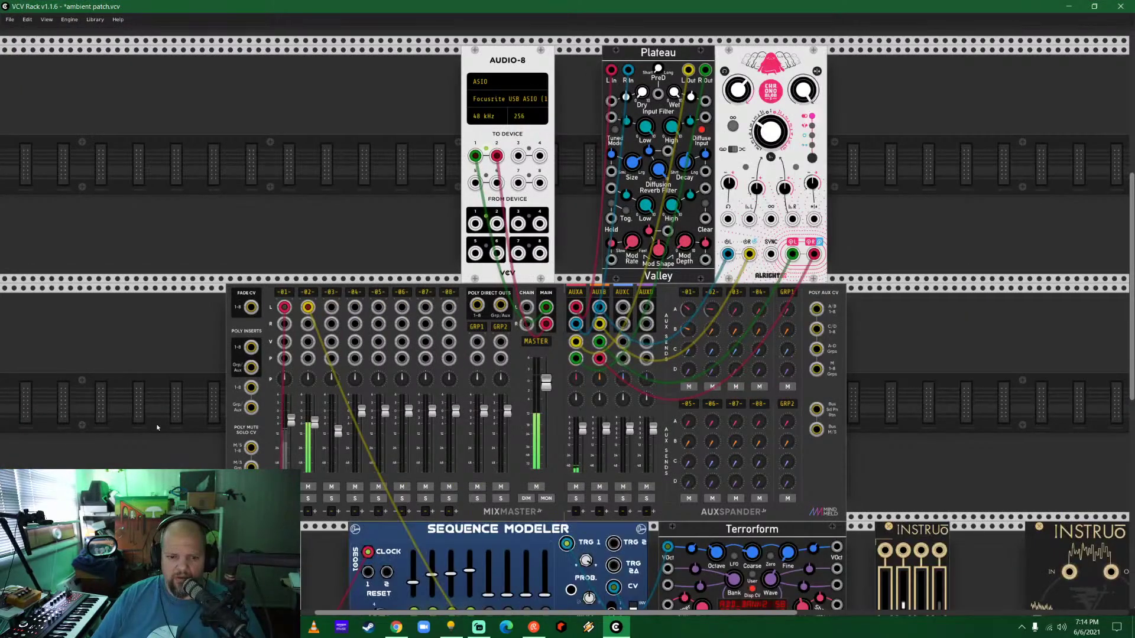
left_click_drag(143, 456, 283, 159)
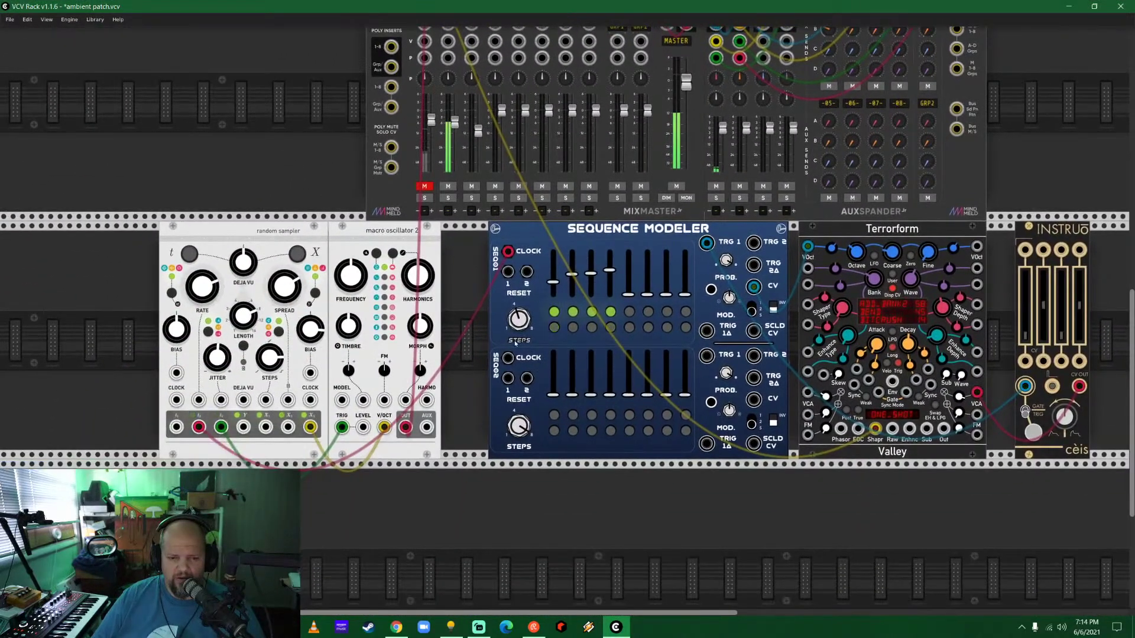
left_click_drag(447, 272, 361, 324)
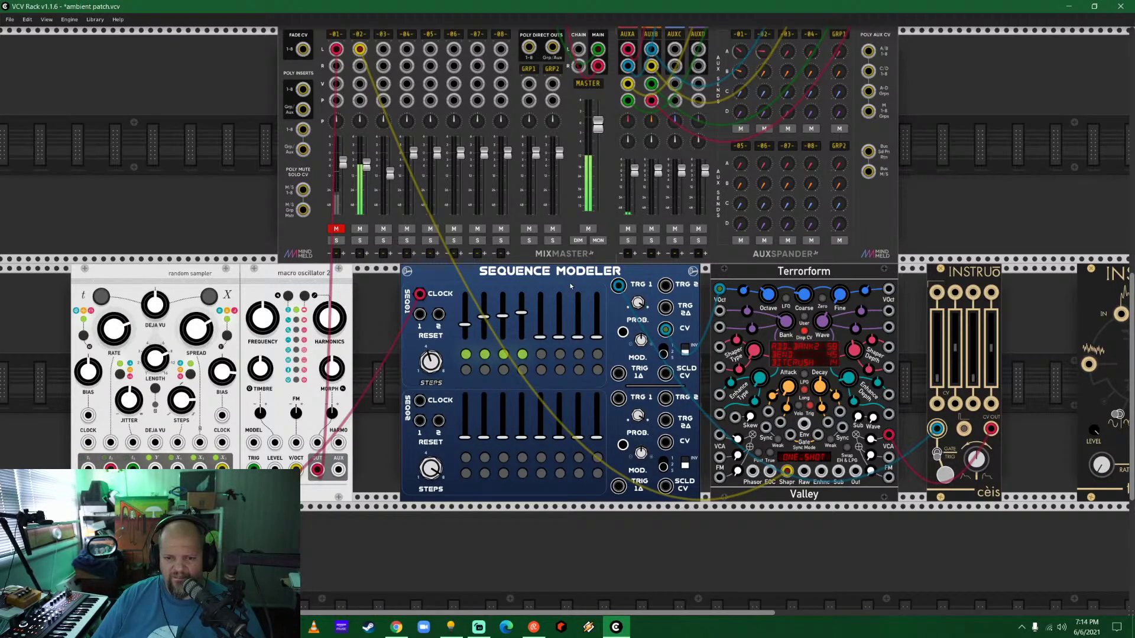
Delete the Sequence Modeler, patch the random sampler's X1 output into Terrorform's left V/Oct input, and lower mixer channel 2's fader slightly.
key("Delete")
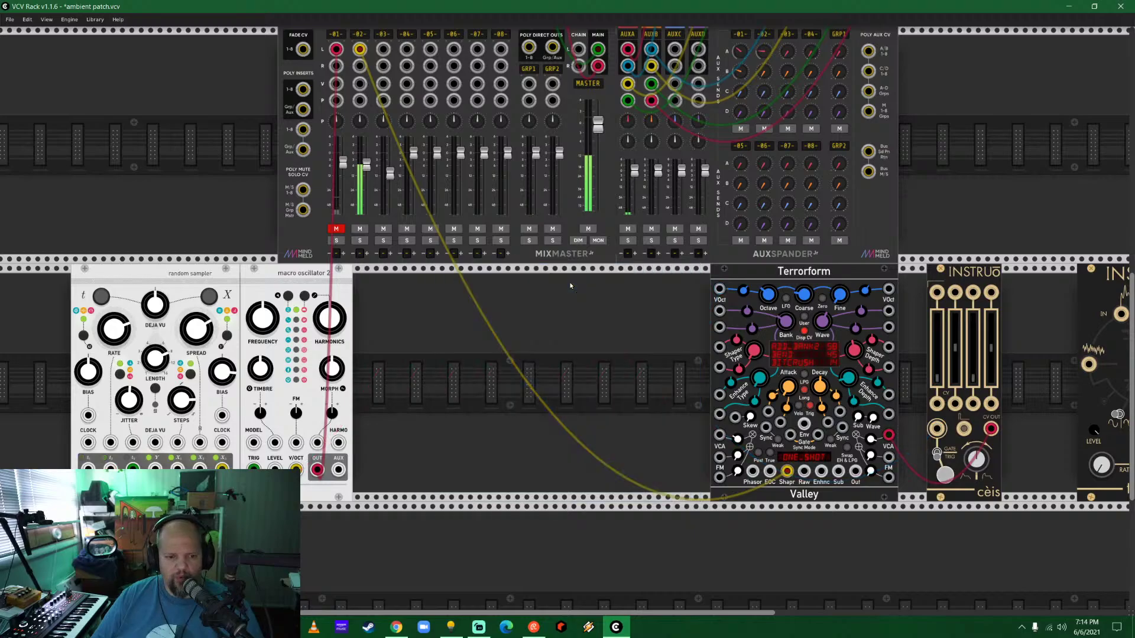
left_click_drag(178, 468, 720, 290)
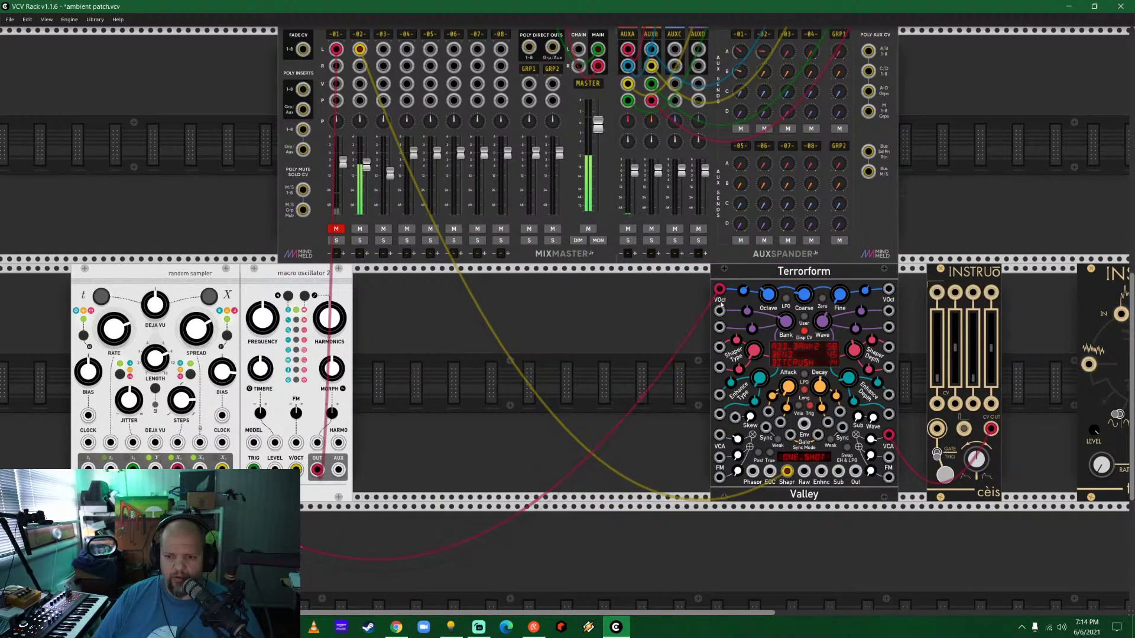
scroll(621, 364, "right", 4)
scroll(622, 364, "up", 1)
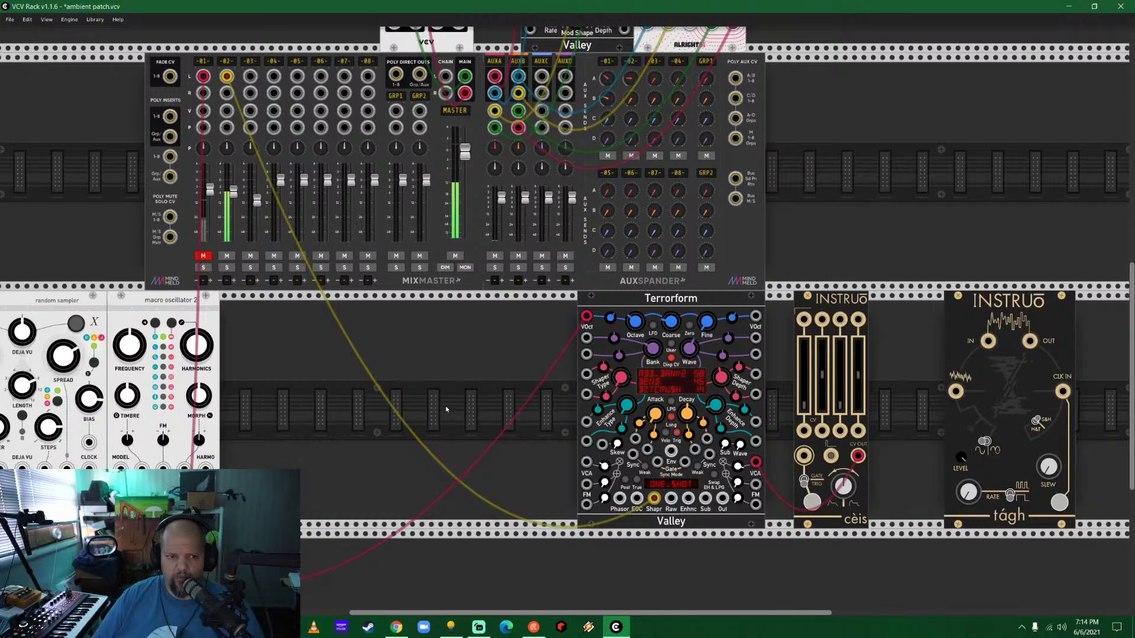
left_click_drag(237, 191, 235, 204)
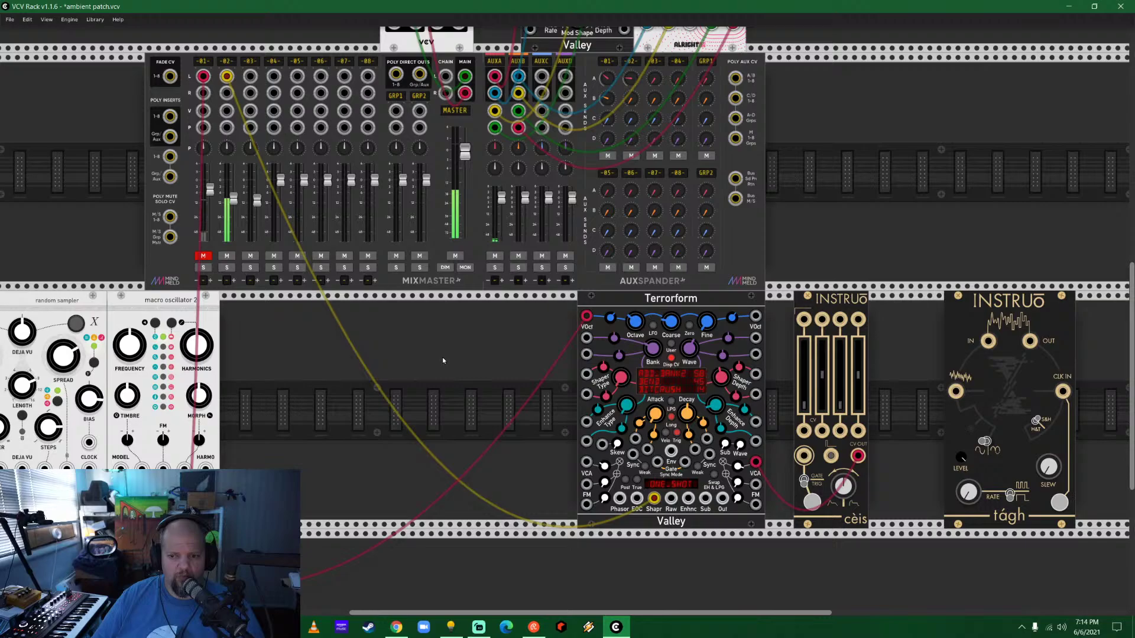
Shift Terrorform left, unplug its cèis cable, set its sync mode to Hard, and move the mixer channel 2 cable to its Out jack.
left_click_drag(709, 306, 606, 306)
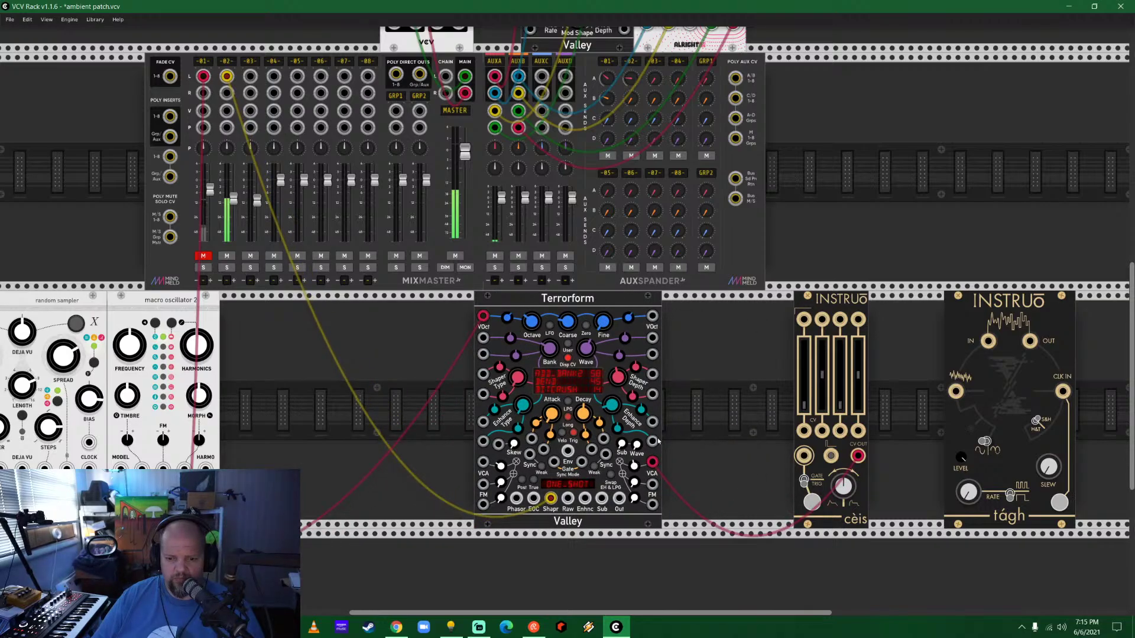
left_click_drag(651, 461, 667, 485)
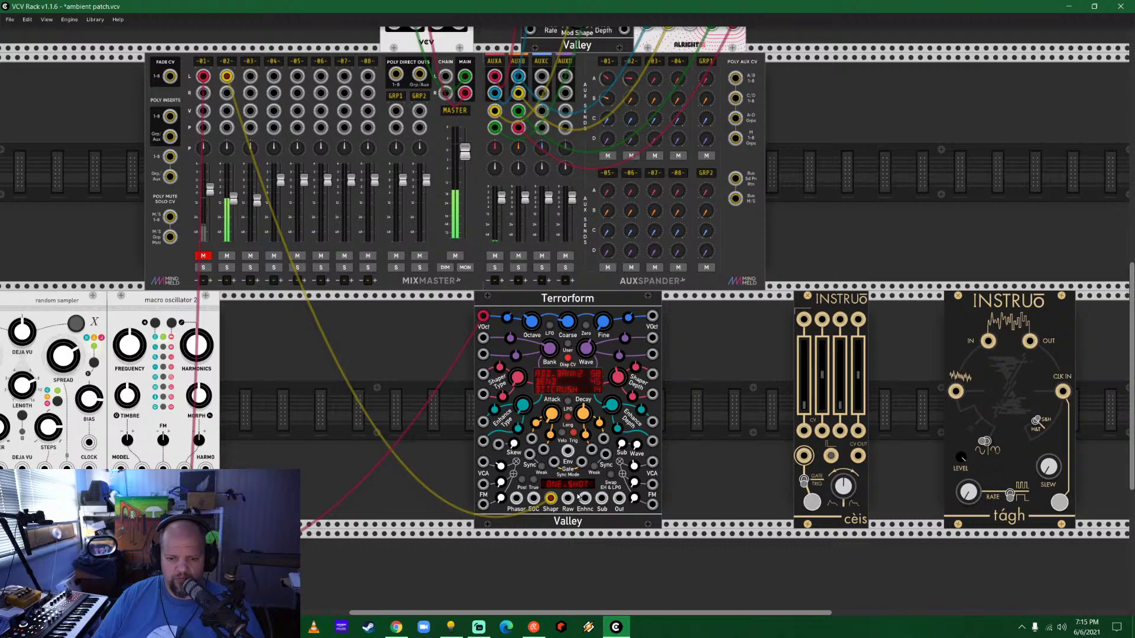
right_click(543, 468)
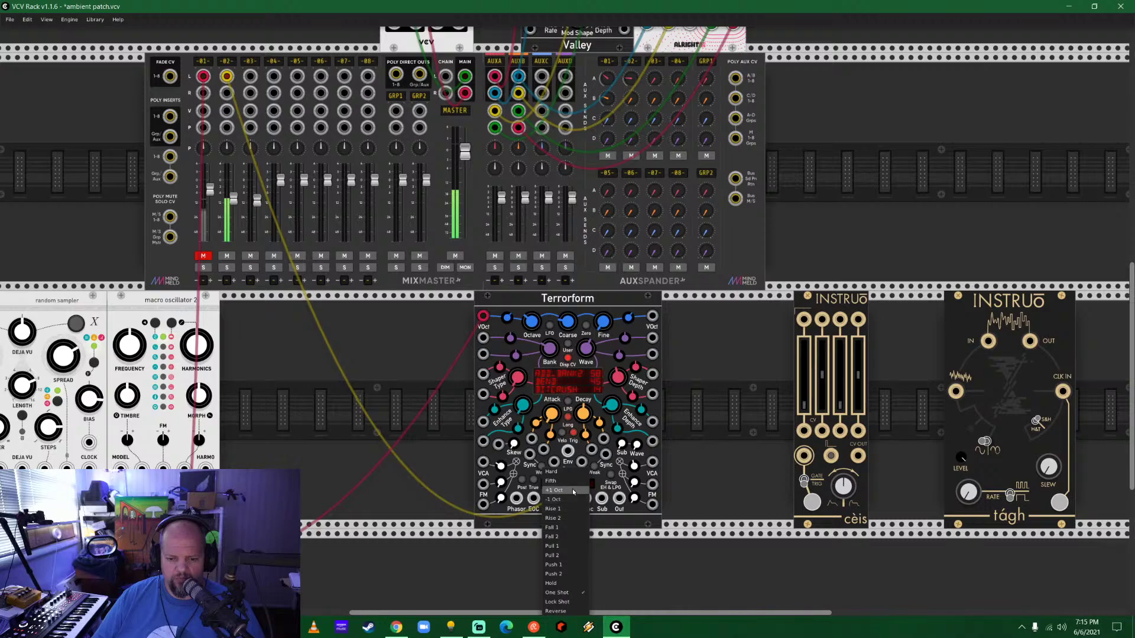
left_click(572, 473)
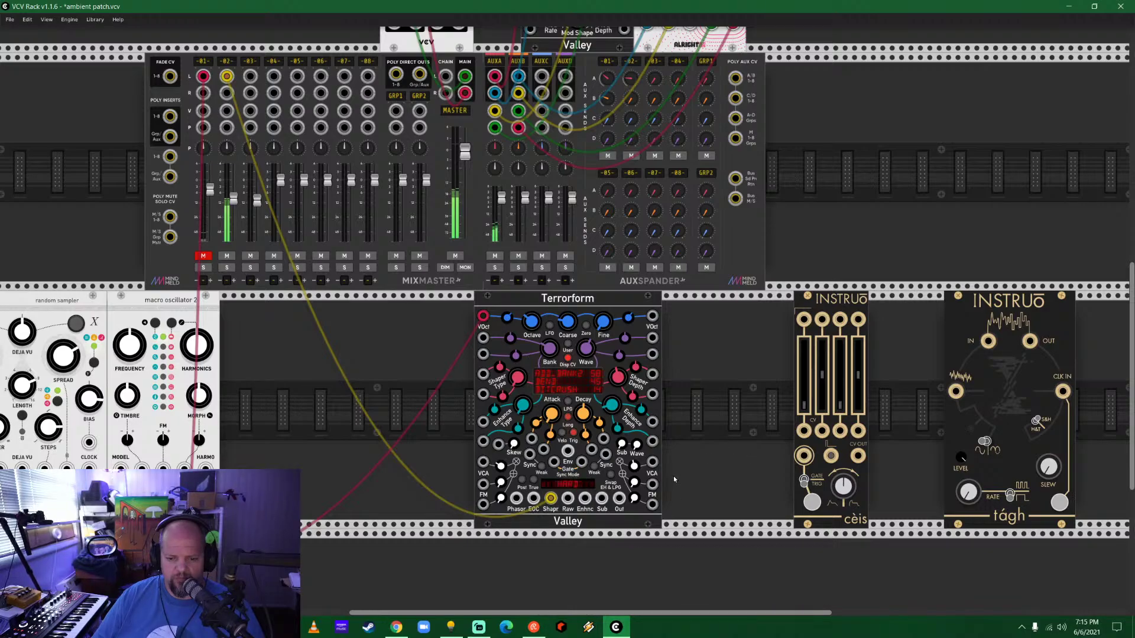
left_click_drag(550, 498, 625, 505)
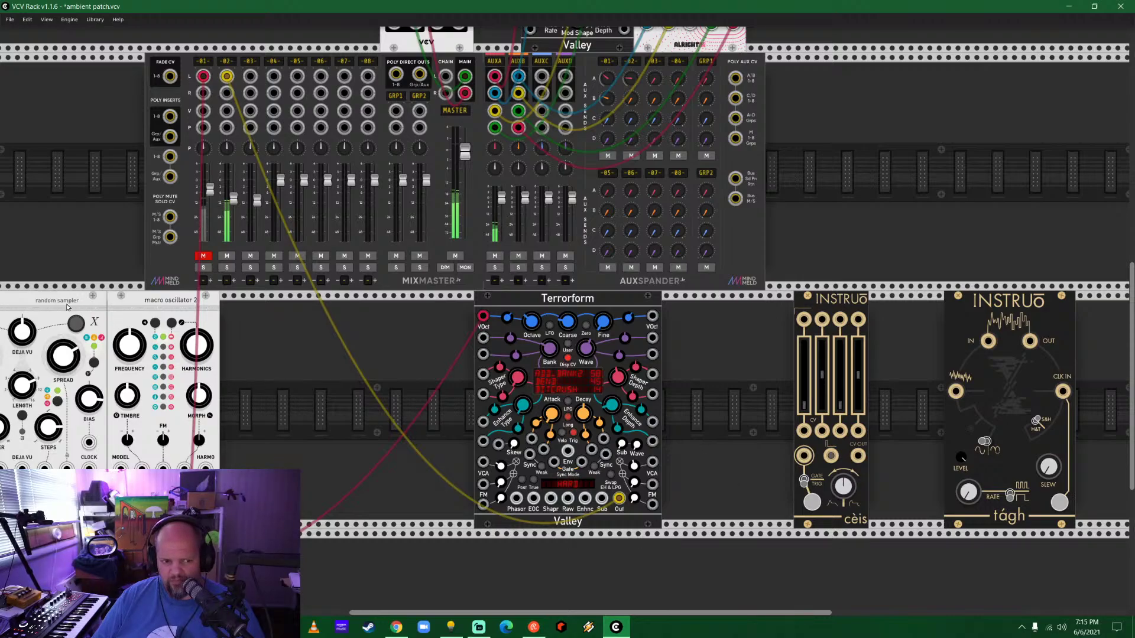
Place the random sampler beside Terrorform, patch its t2 output into the cèis gate input, and cèis CV Out right of Terrorform's Env label.
left_click_drag(67, 307, 427, 355)
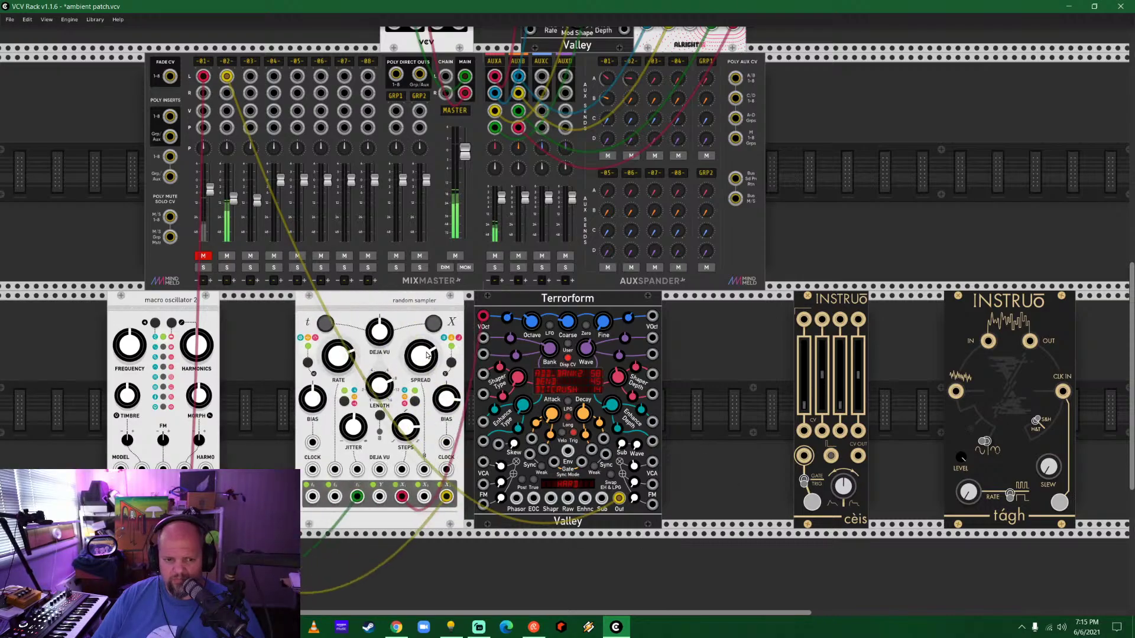
left_click_drag(334, 497, 582, 462)
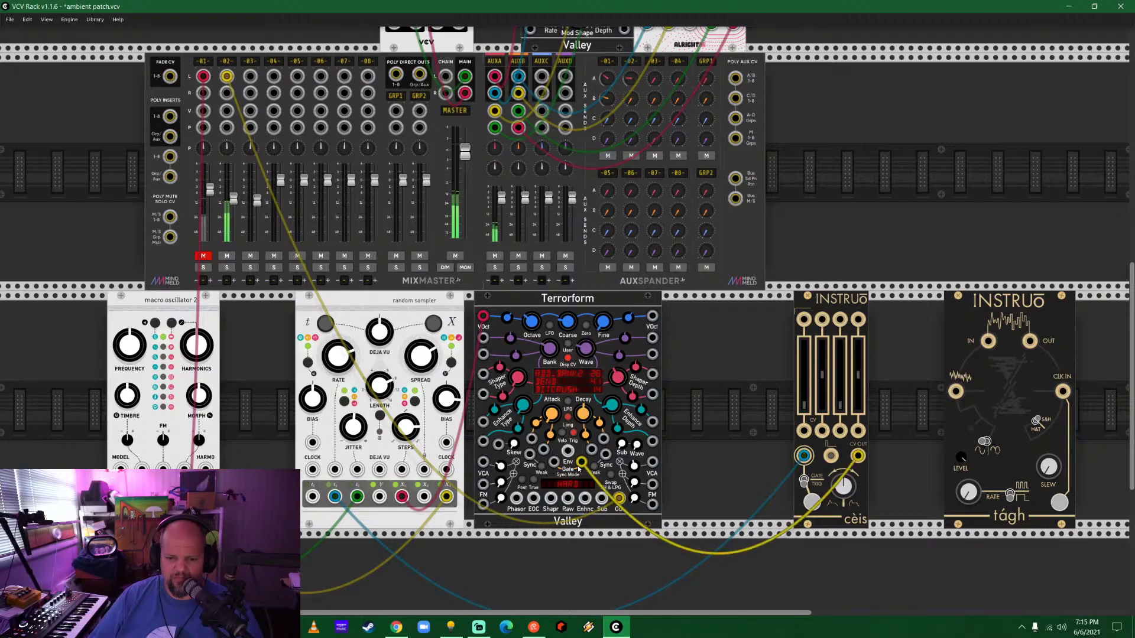
Try the cèis CV Out cable in Terrorform's Wave, Shaper Type and VCA inputs, and return it to the jack right of the Env label.
left_click_drag(581, 462, 654, 354)
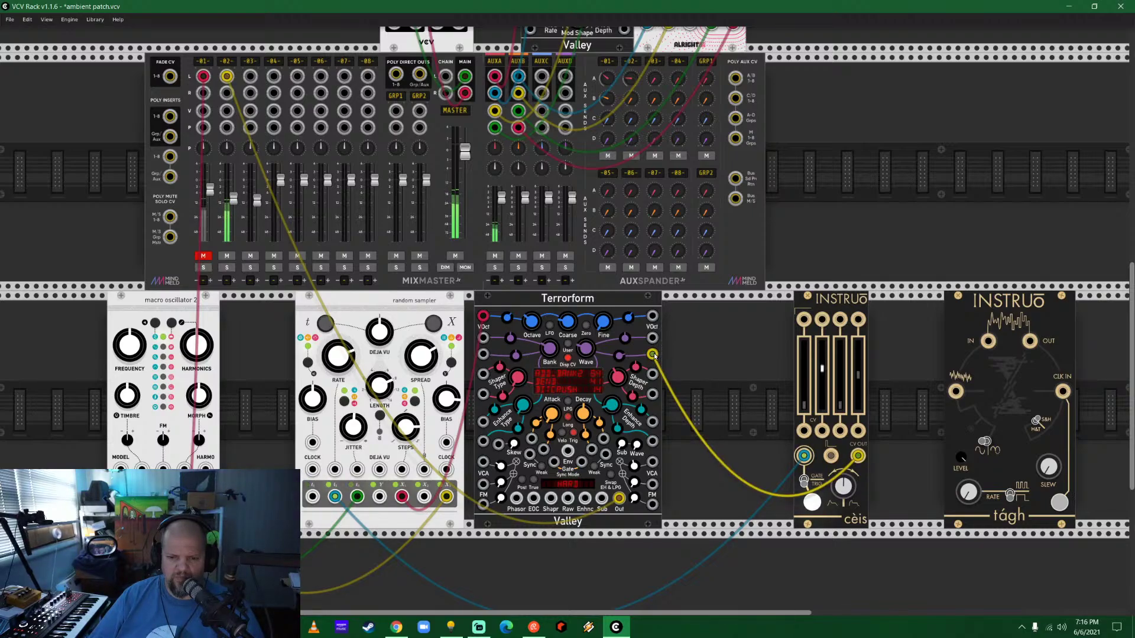
left_click_drag(654, 355, 482, 374)
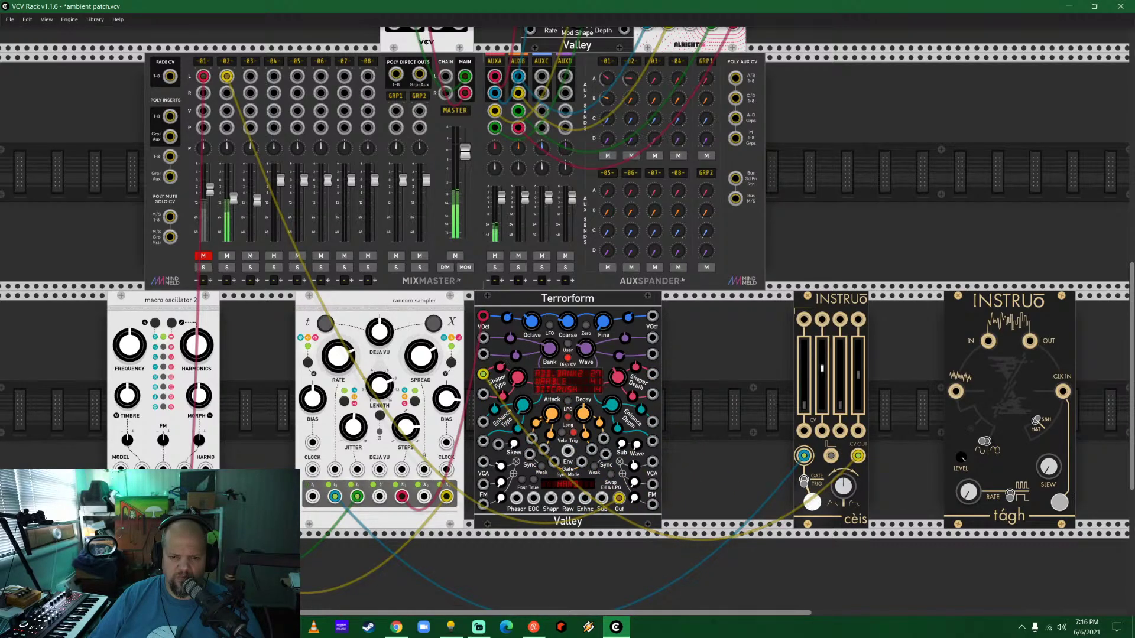
left_click_drag(484, 378, 652, 484)
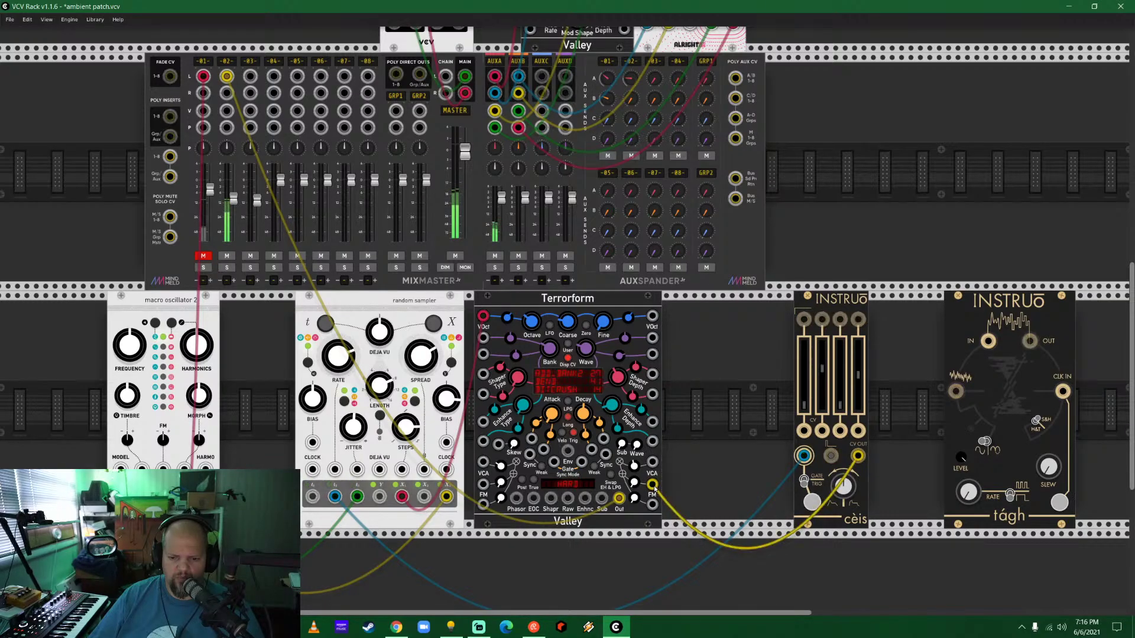
left_click_drag(651, 484, 652, 461)
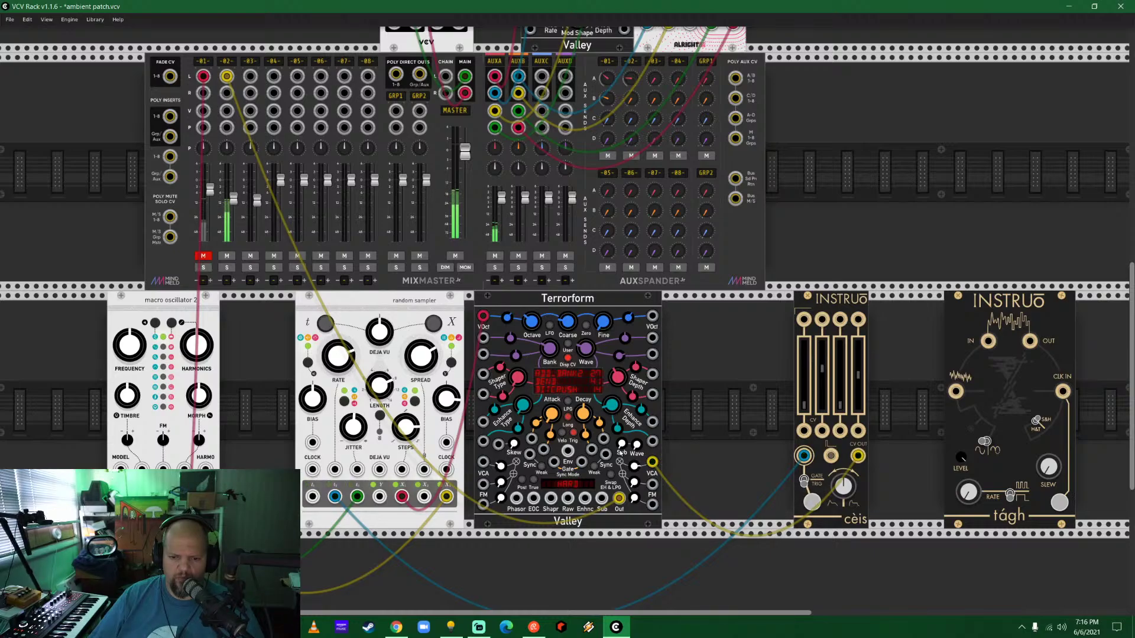
left_click_drag(652, 461, 488, 469)
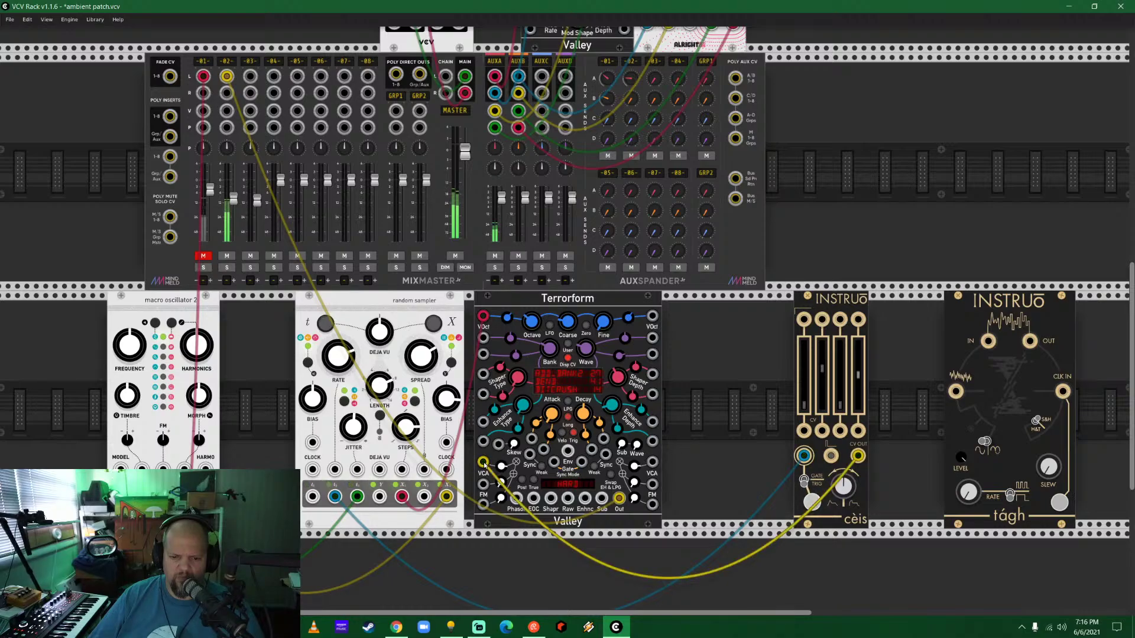
left_click_drag(484, 464, 591, 451)
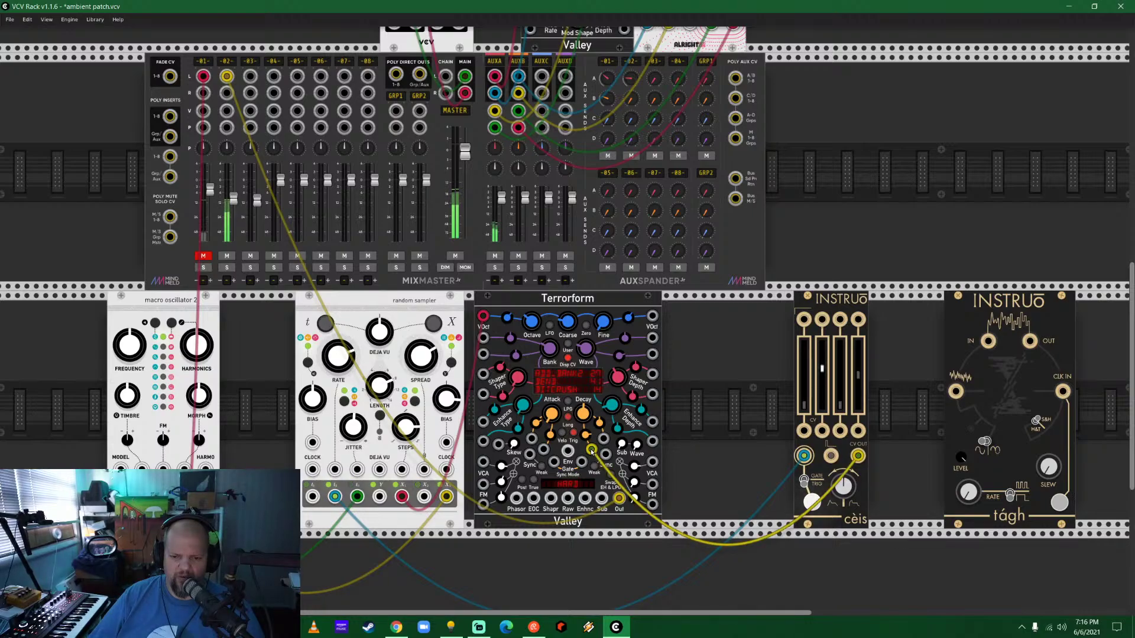
mouse_move(591, 451)
left_mouse_down()
mouse_move(568, 454)
mouse_move(580, 467)
left_mouse_up()
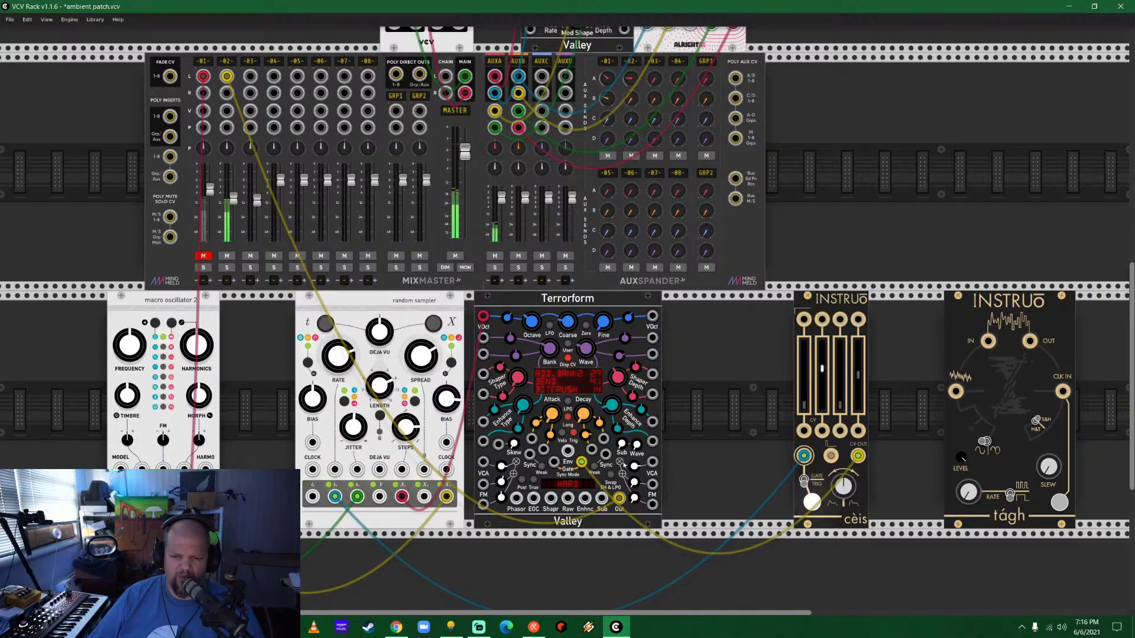
Delete Terrorform and place a Befaco evenVCO from the Oscillator modules in its spot.
left_click_drag(614, 473, 628, 366)
key("Delete")
right_click(572, 374)
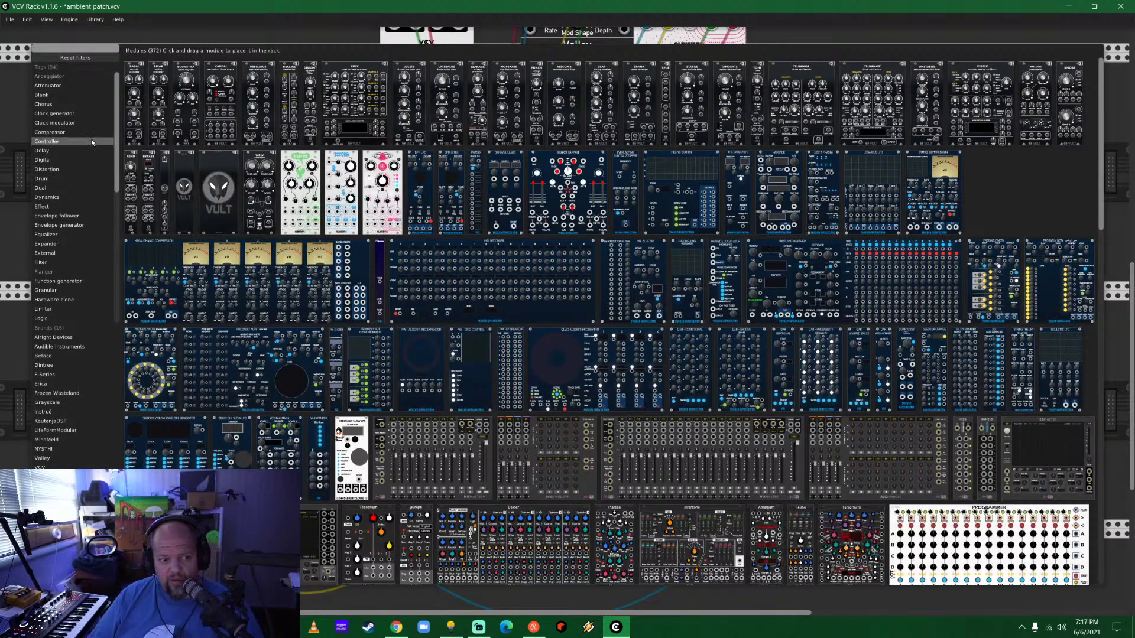
scroll(93, 144, "down", 5)
scroll(94, 142, "down", 5)
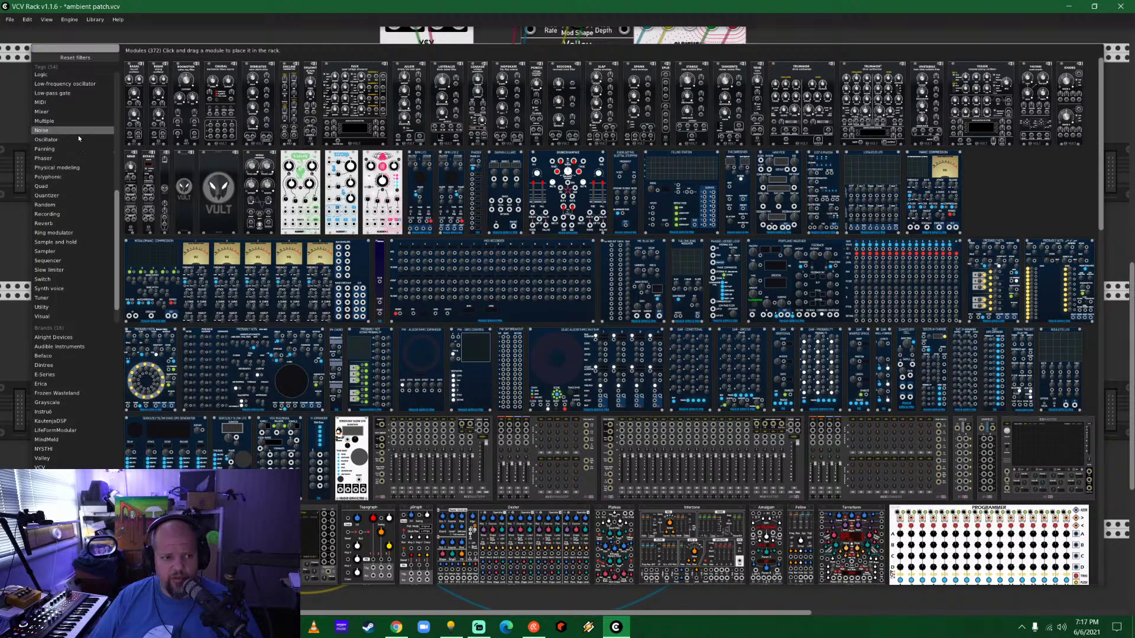
left_click(79, 140)
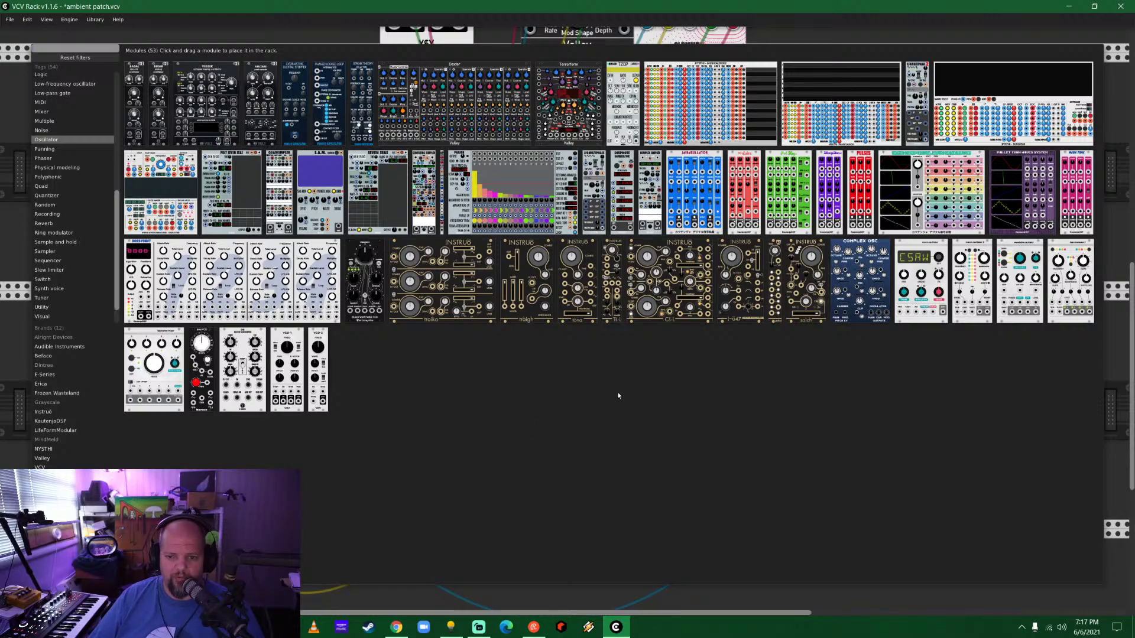
left_click_drag(201, 369, 607, 407)
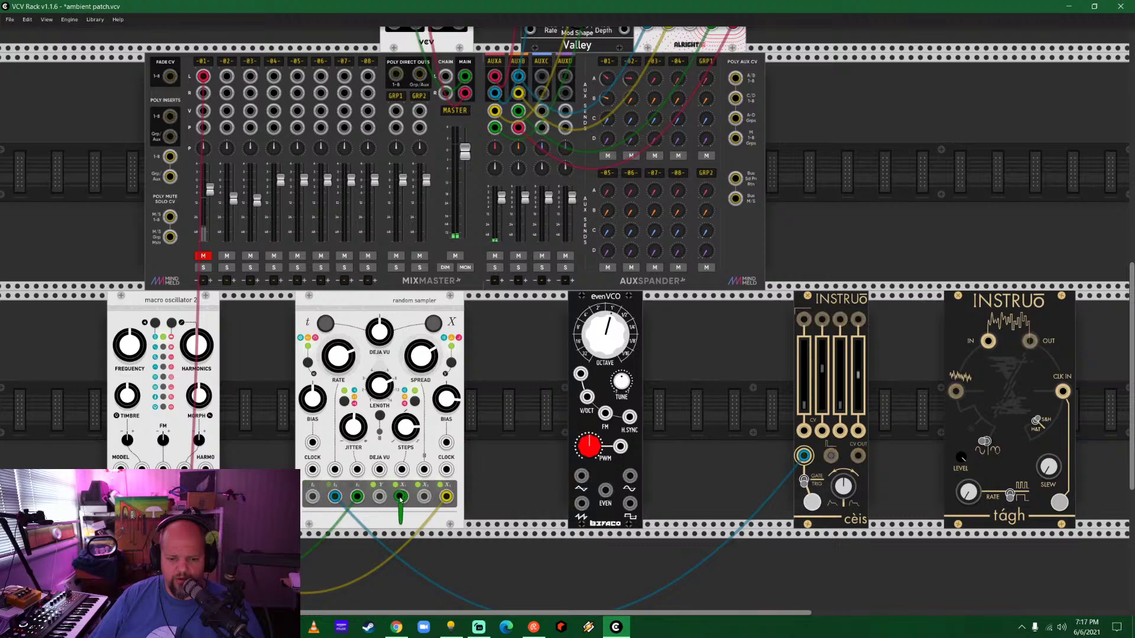
Patch the random sampler's X1 output into evenVCO's V/Oct input, and place a Vult Lateralus filter beside the oscillator.
left_click_drag(401, 496, 587, 397)
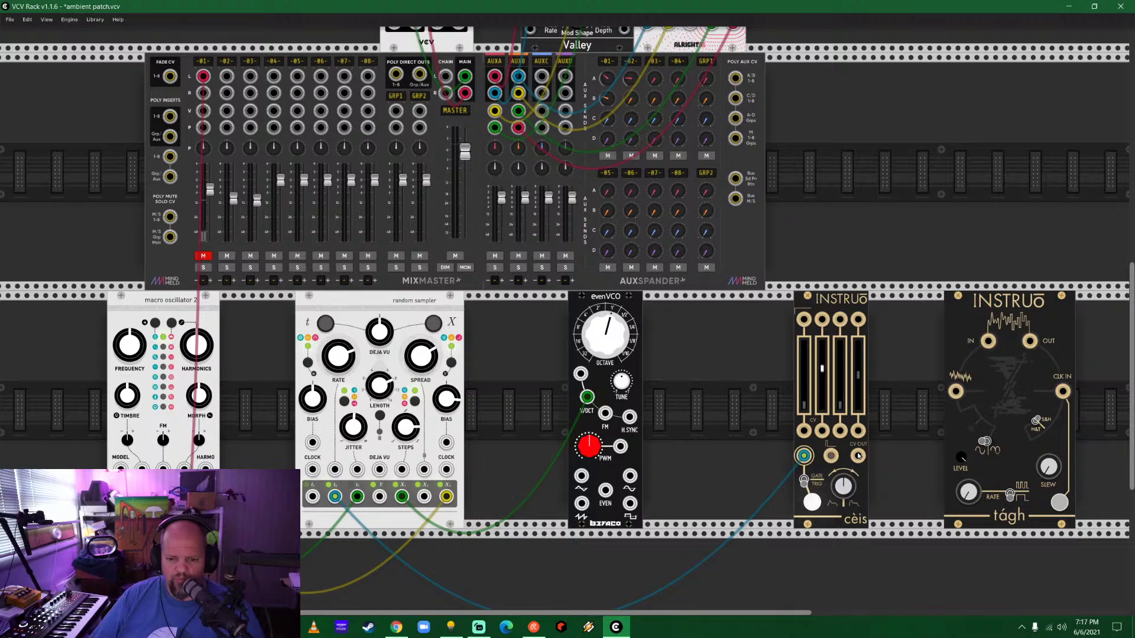
left_click_drag(610, 308, 545, 307)
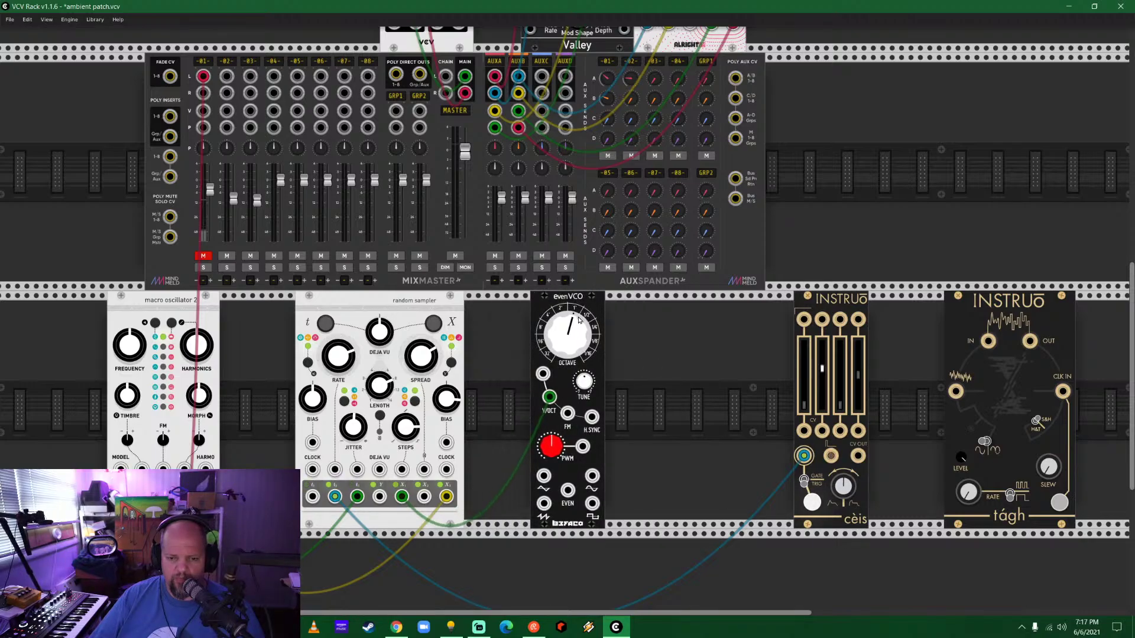
right_click(647, 328)
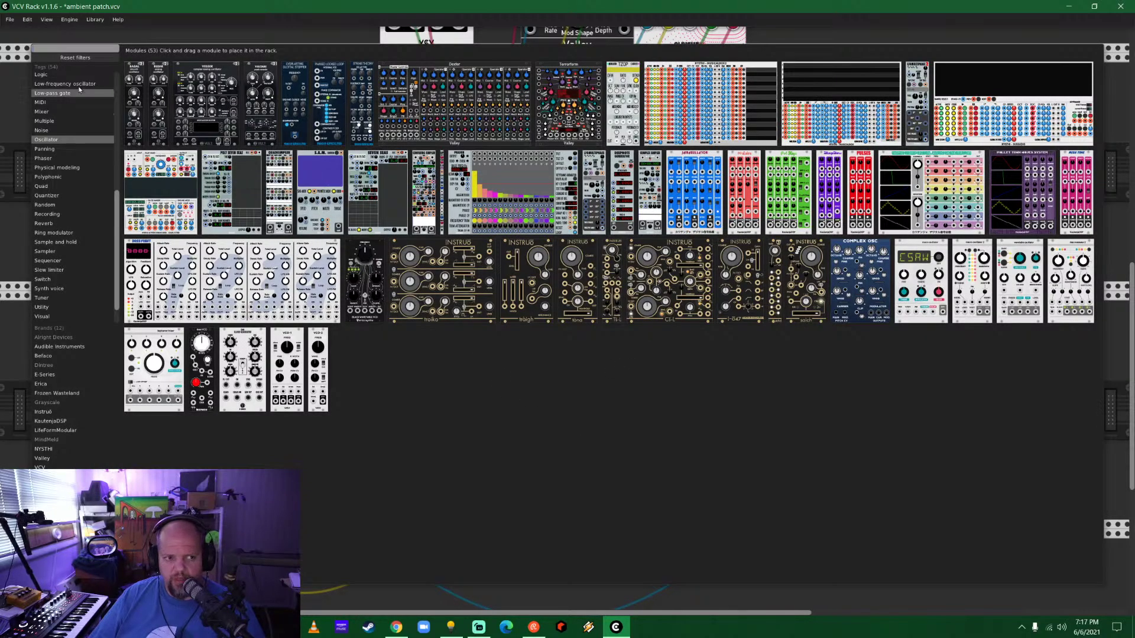
left_click(75, 57)
scroll(68, 124, "up", 3)
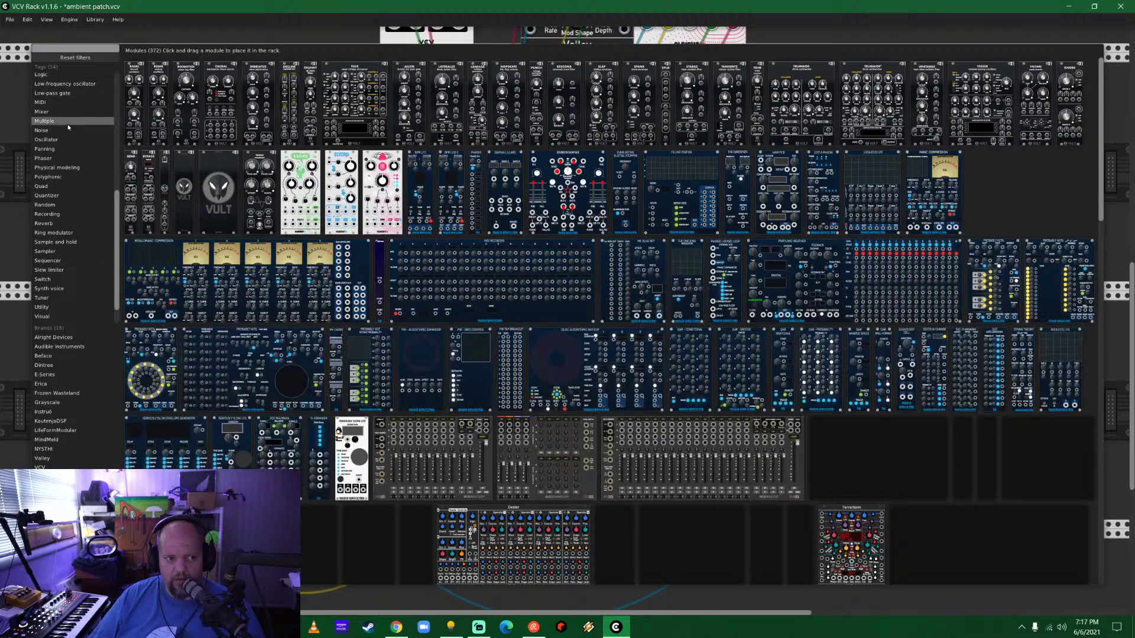
left_click(61, 151)
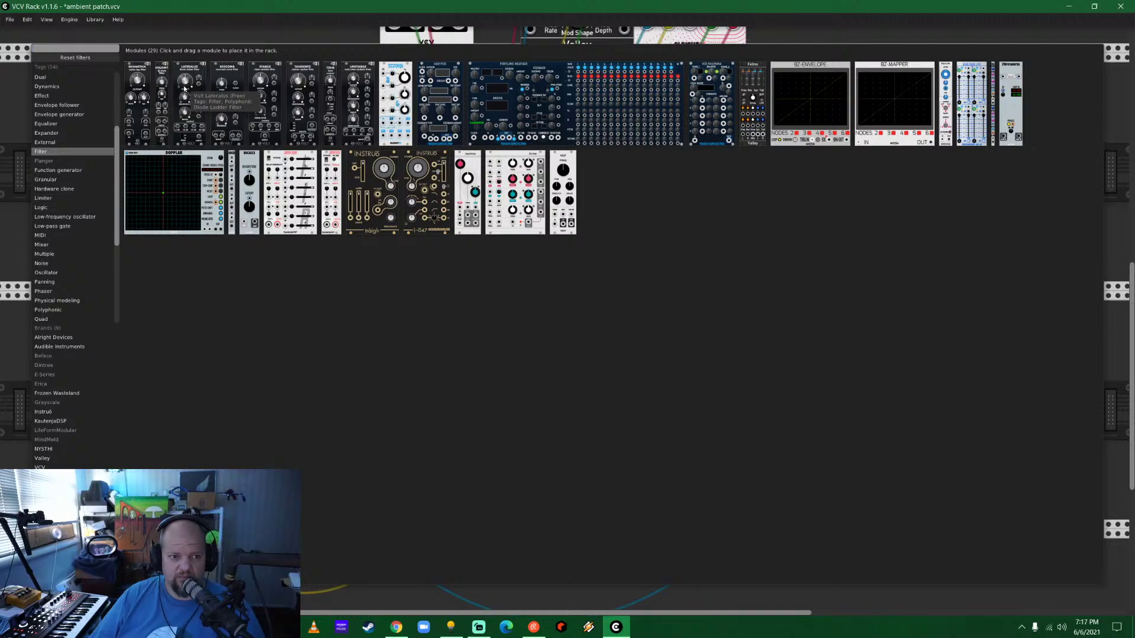
left_click_drag(185, 89, 657, 408)
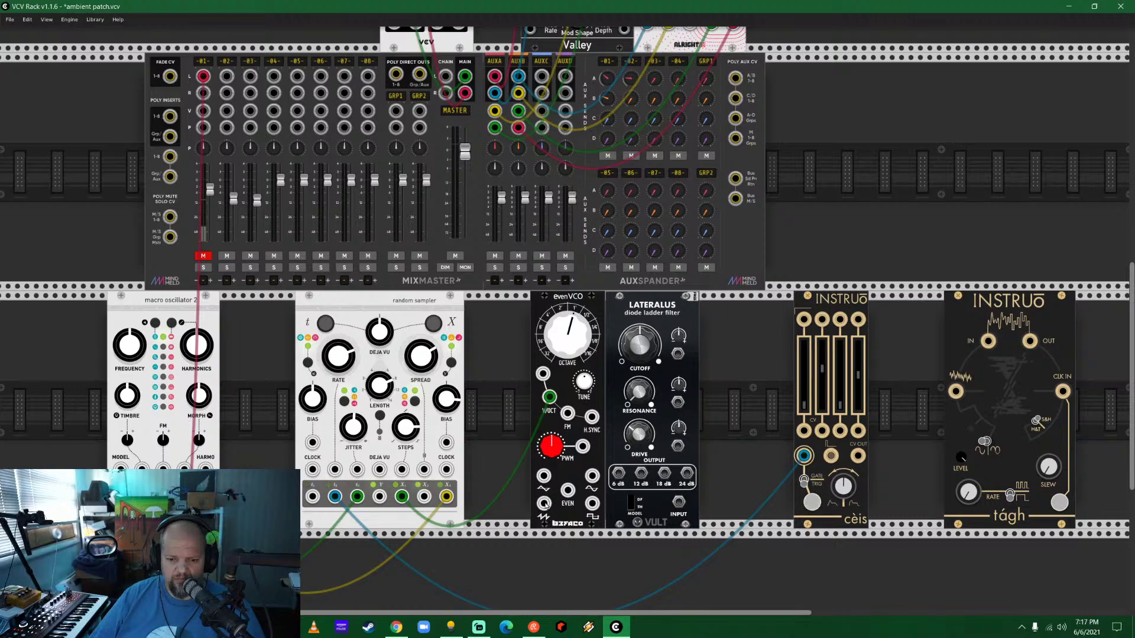
Route evenVCO's saw output through Lateralus's 18 dB output to mixer channel 2, with cèis CV Out patched to the cutoff CV input.
left_click_drag(544, 503, 678, 502)
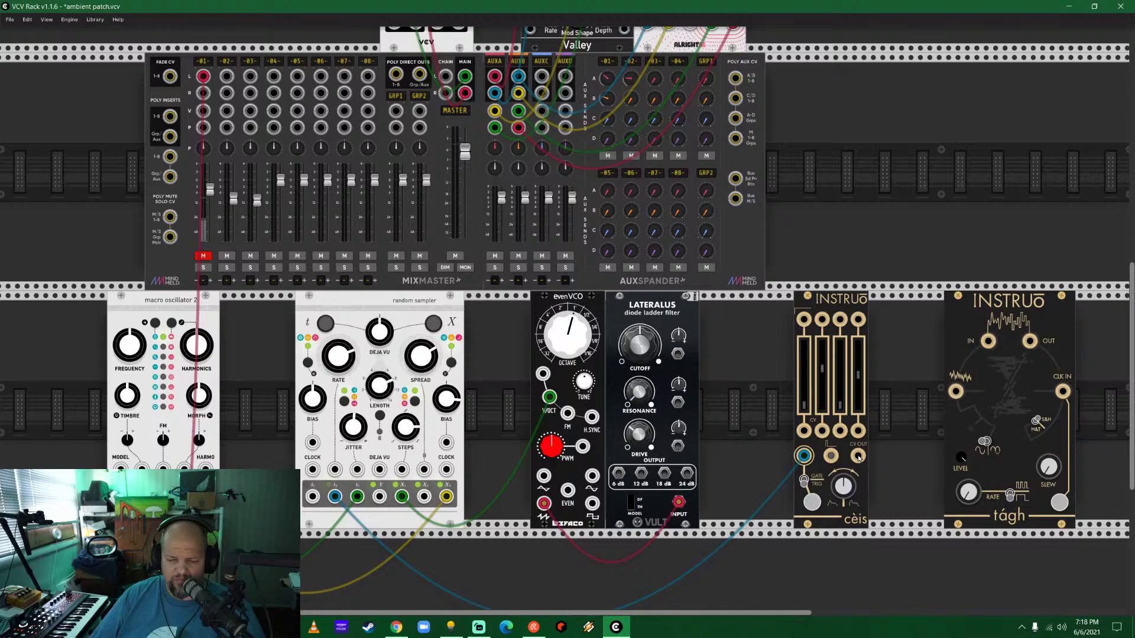
left_click_drag(858, 456, 679, 355)
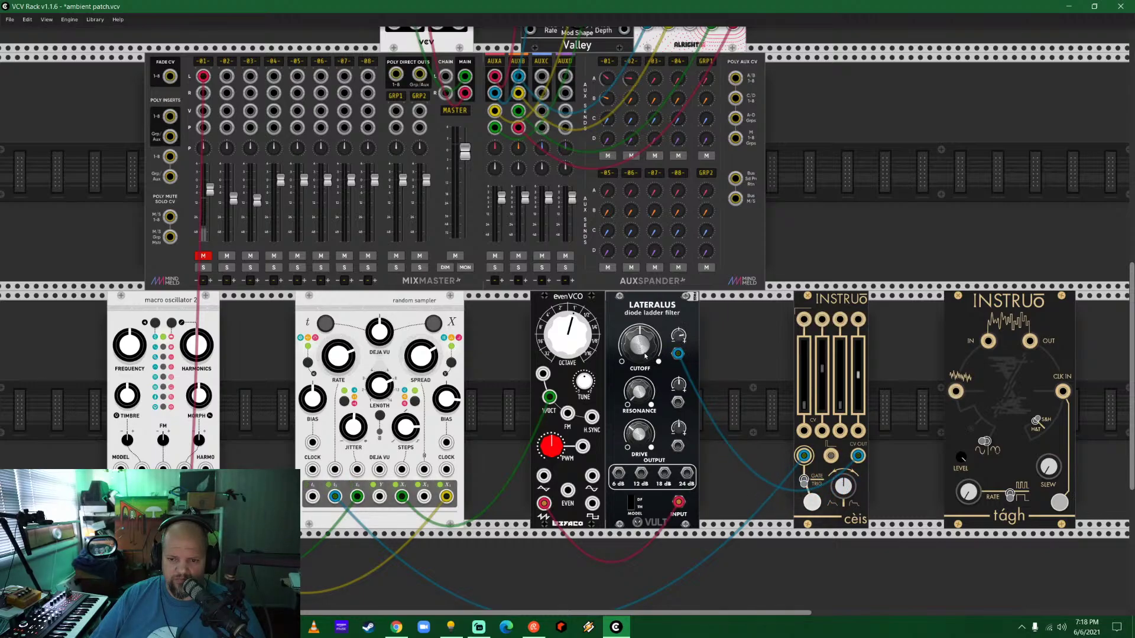
left_click_drag(665, 473, 227, 76)
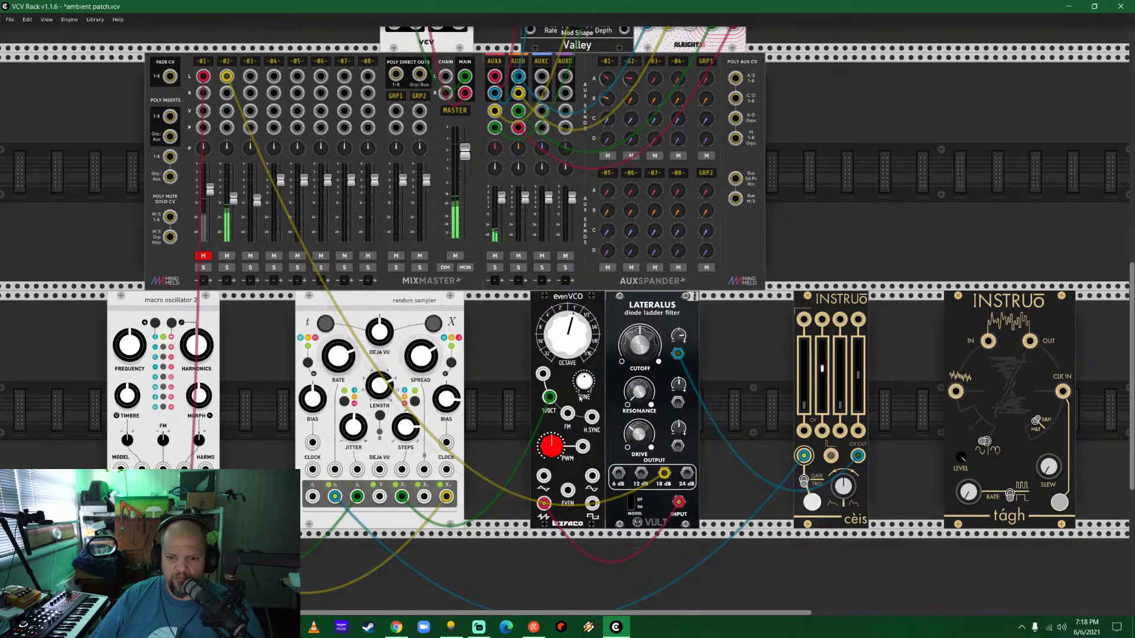
Lower evenVCO's octave, move the cèis gate cable to the random sampler's t1 output, then raise channel 2's fader and unmute channel 1.
left_click_drag(566, 334, 566, 355)
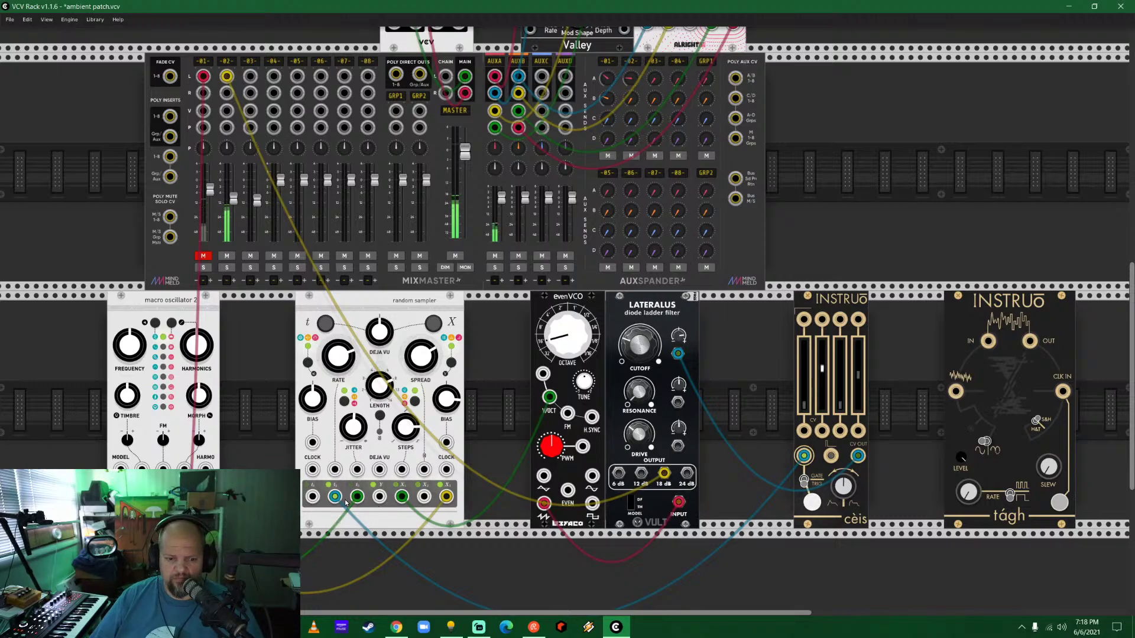
left_click_drag(334, 495, 312, 495)
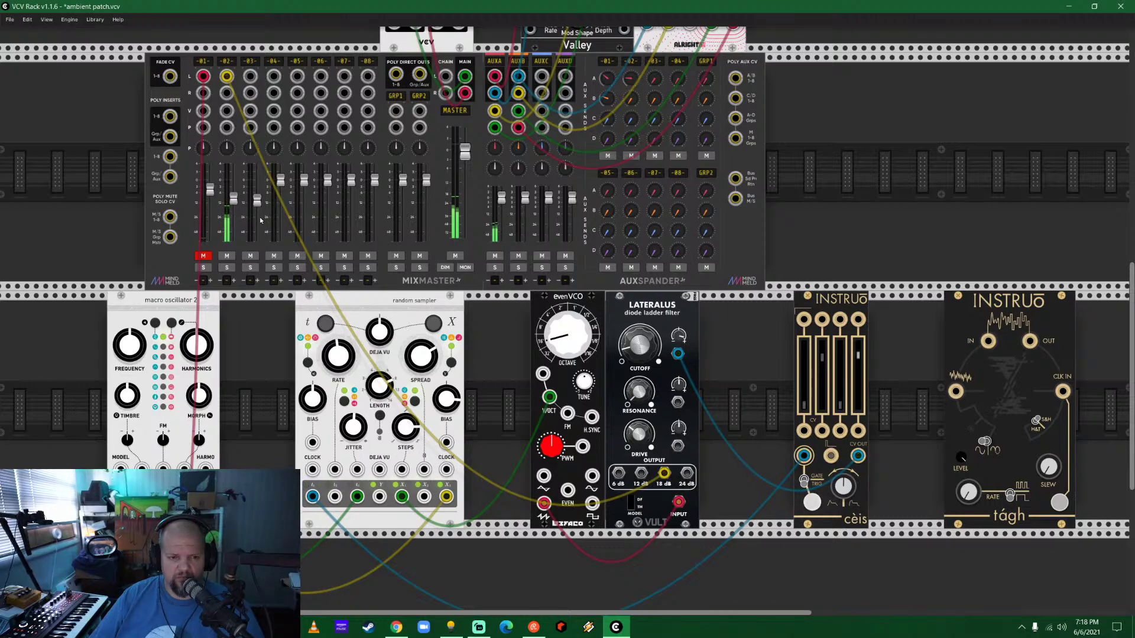
left_click_drag(233, 198, 233, 186)
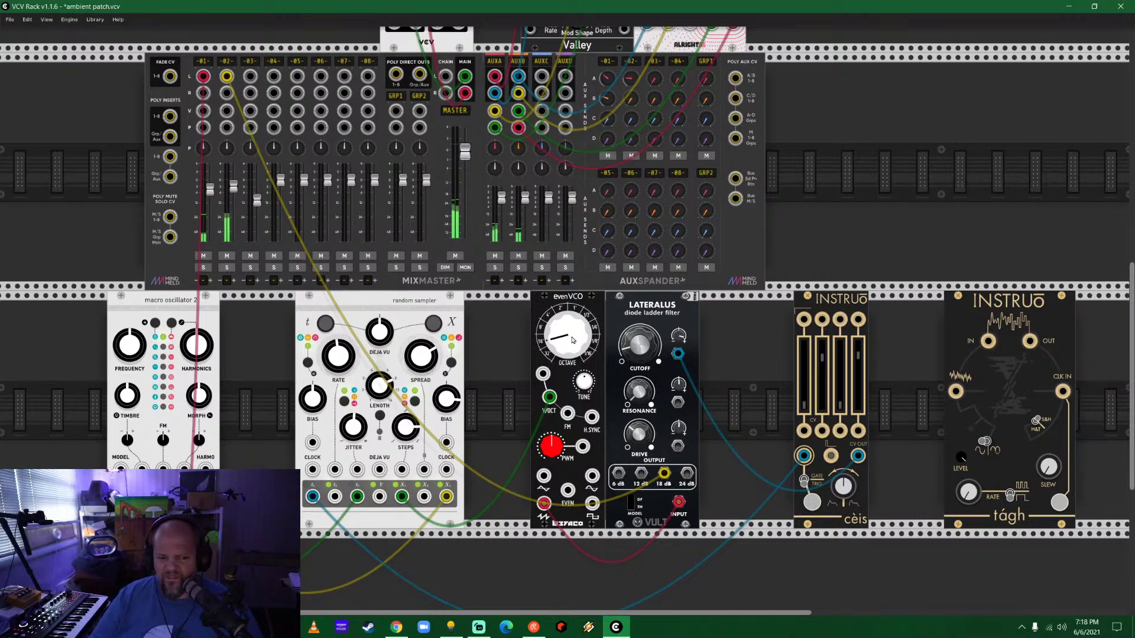
Patch the random sampler's t2 output into tágh's IN jack, and move tágh to the row below the random sampler.
left_click_drag(335, 498, 988, 341)
left_click_drag(1021, 303, 459, 542)
scroll(493, 424, "down", 3)
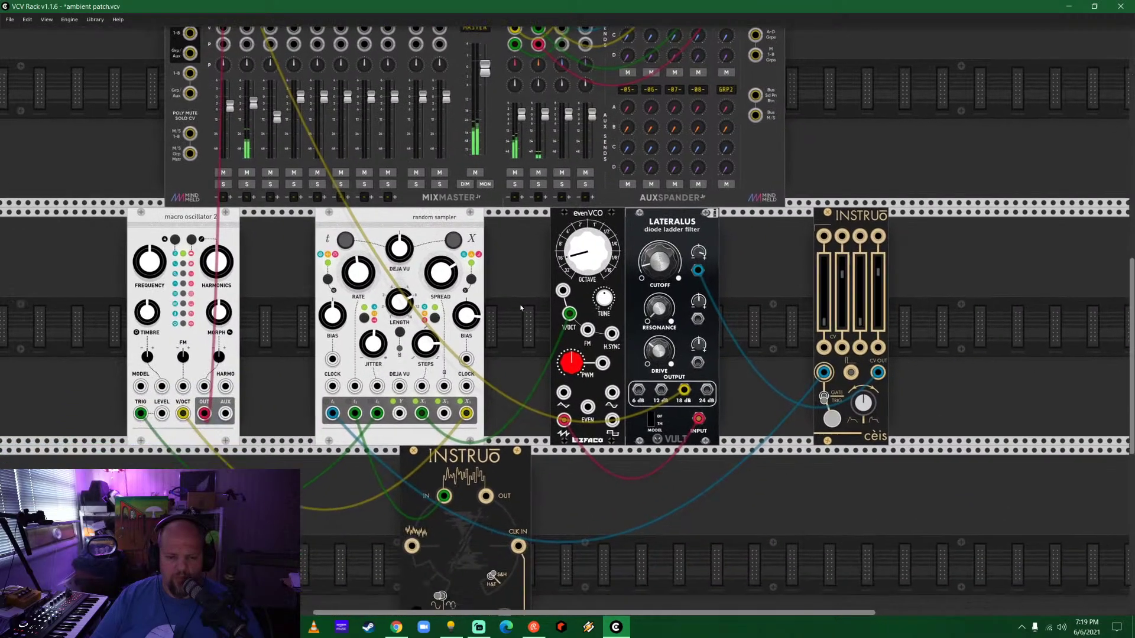
Move tágh between the random sampler and evenVCO, and patch the random sampler's t2 output into CLK IN instead of IN.
left_click_drag(448, 170, 372, 170)
left_click_drag(679, 189, 736, 189)
left_click_drag(627, 177, 684, 177)
left_click_drag(494, 410, 524, 171)
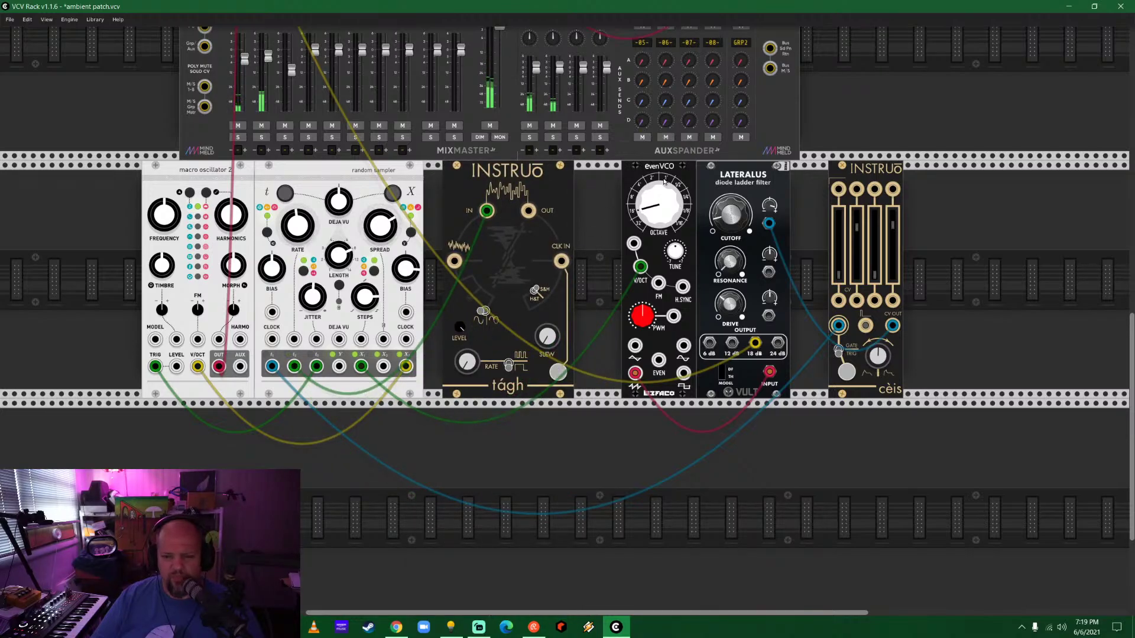
left_click_drag(294, 367, 560, 261)
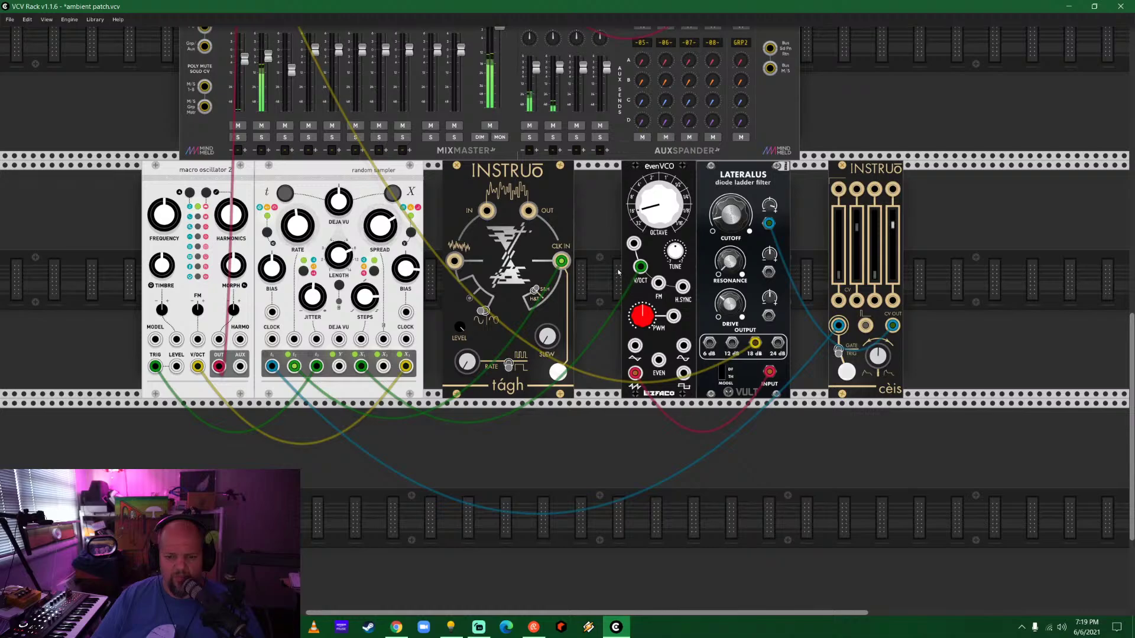
Close the gaps by moving evenVCO and Lateralus up against tágh, and raise cèis's first envelope slider.
scroll(612, 371, "up", 5)
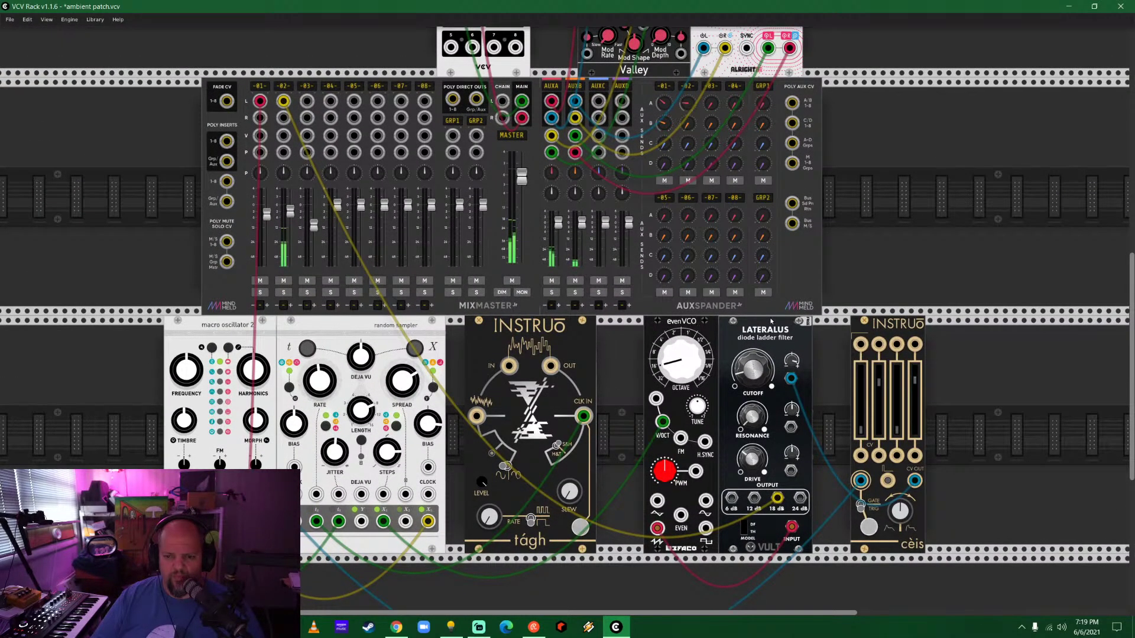
left_click_drag(697, 331, 649, 334)
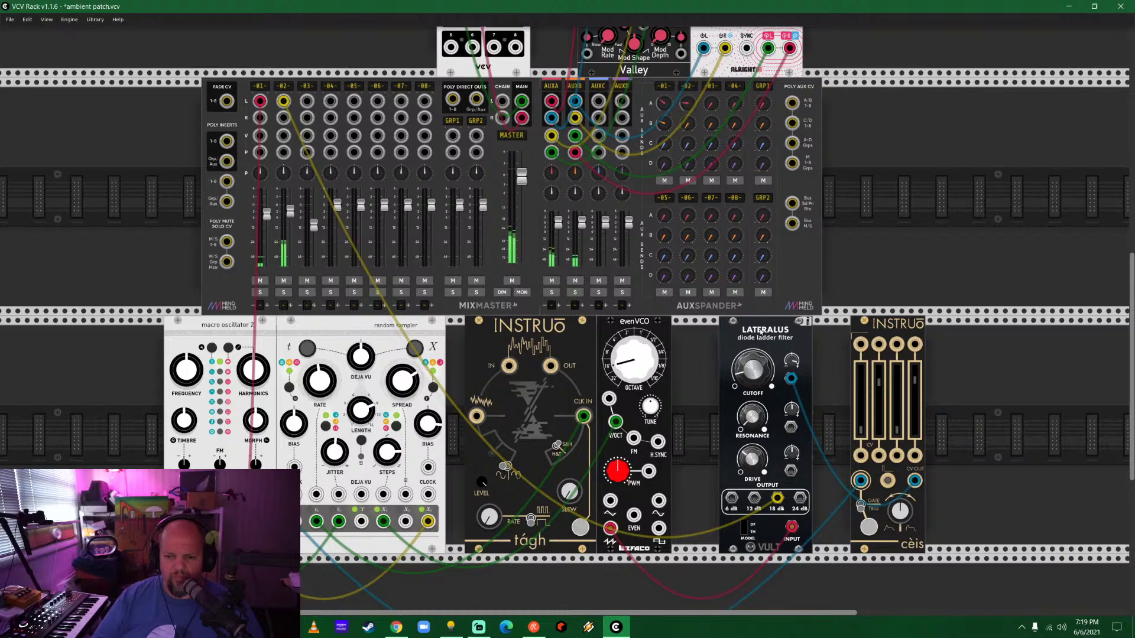
left_click_drag(761, 332, 710, 337)
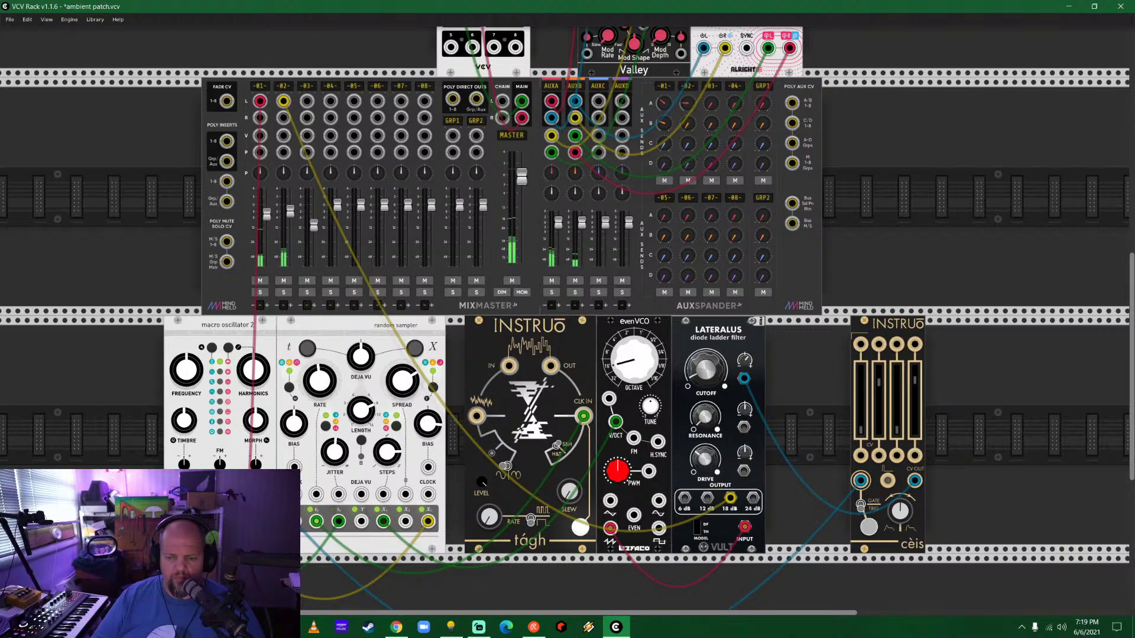
left_click_drag(859, 435, 860, 390)
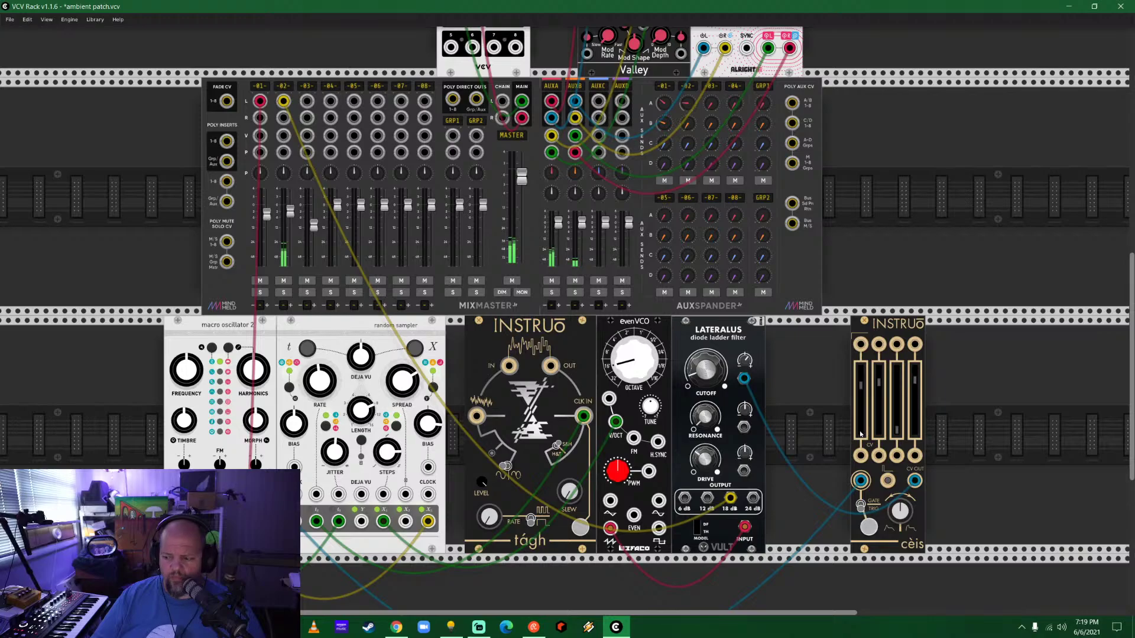
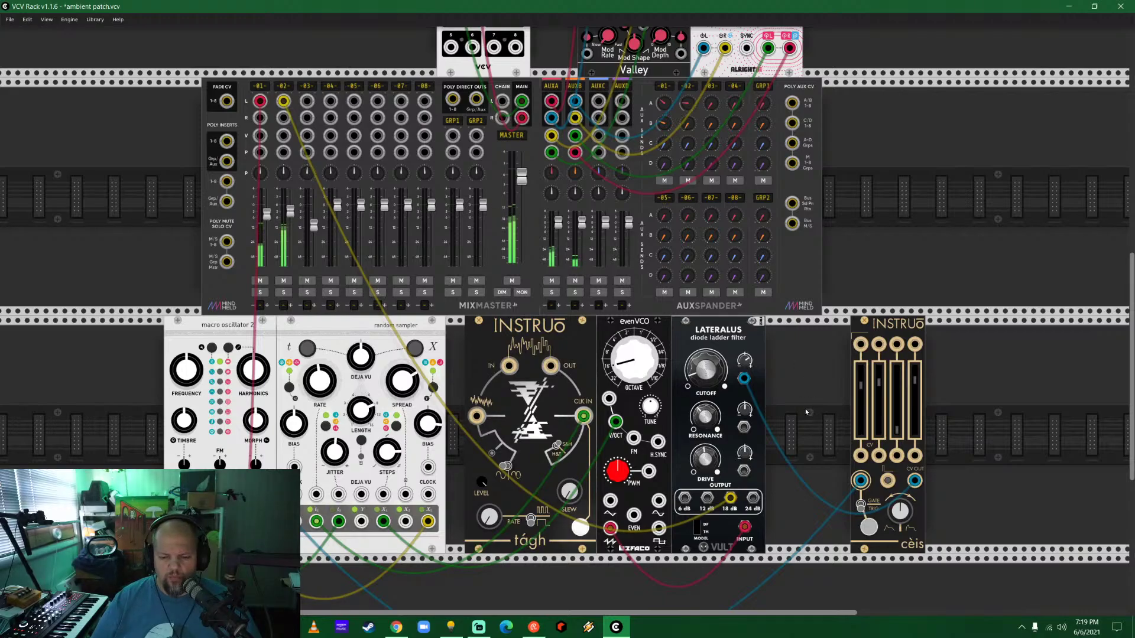
Add an Audible Instruments Texture Synthesizer in the rack space beside MixMaster's first channels.
left_click_drag(806, 412, 877, 376)
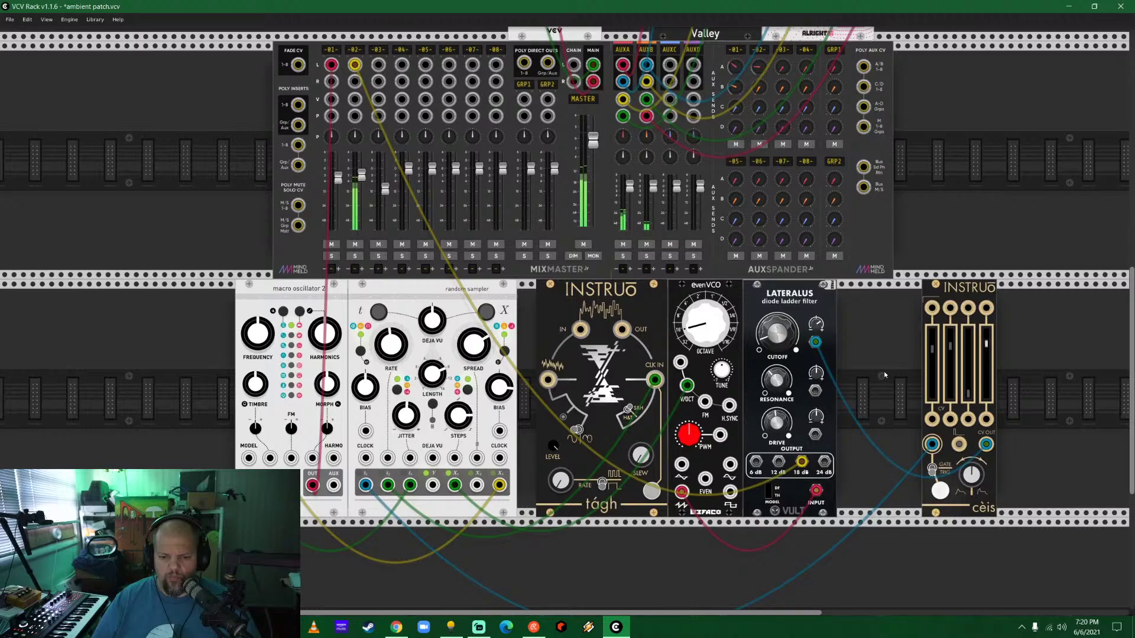
scroll(885, 370, "down", 1)
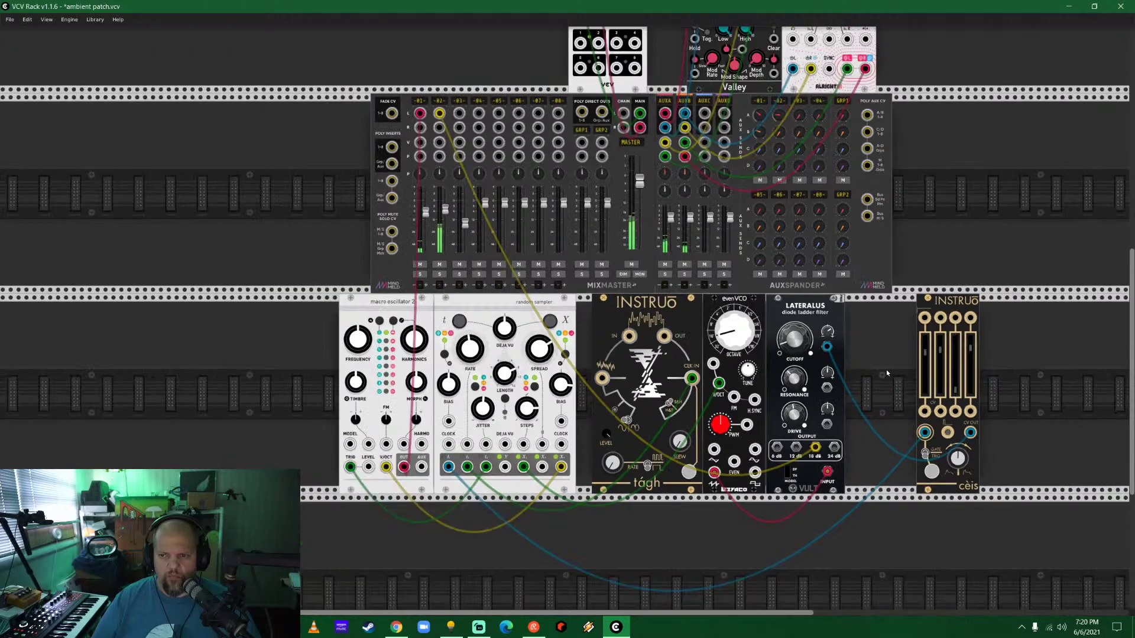
scroll(885, 370, "down", 1)
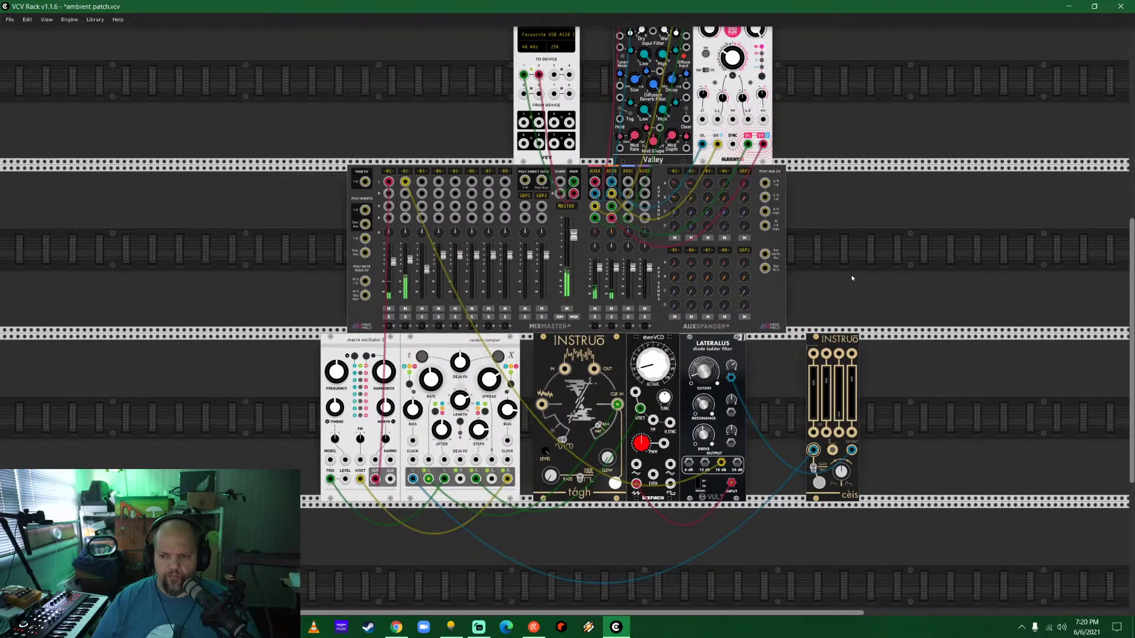
left_click_drag(278, 297, 523, 324)
right_click(523, 324)
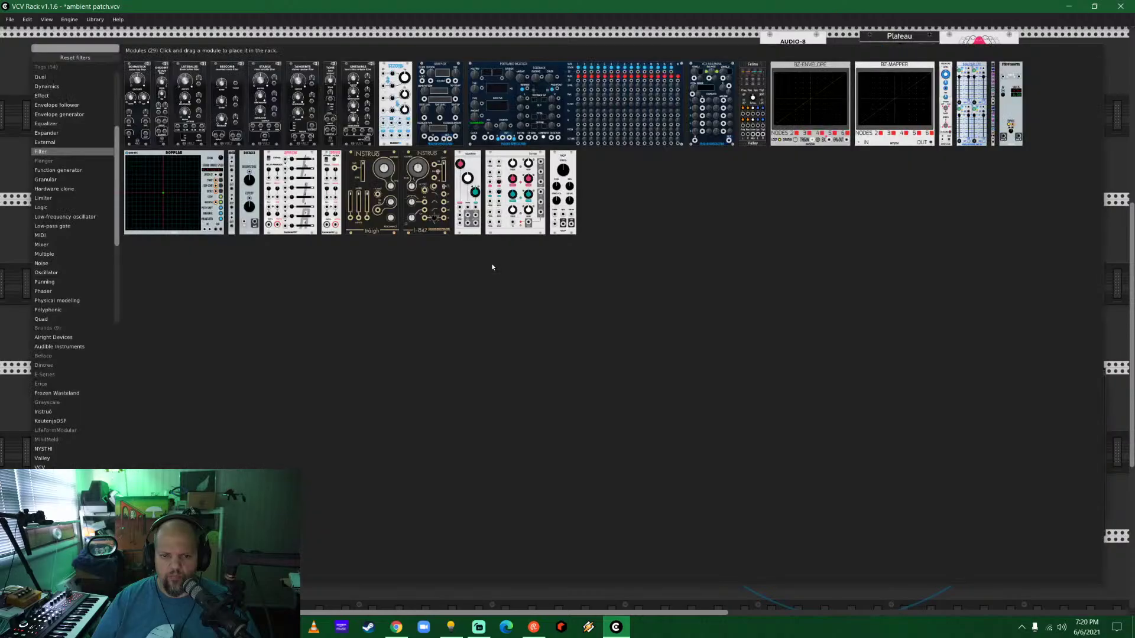
left_click(75, 57)
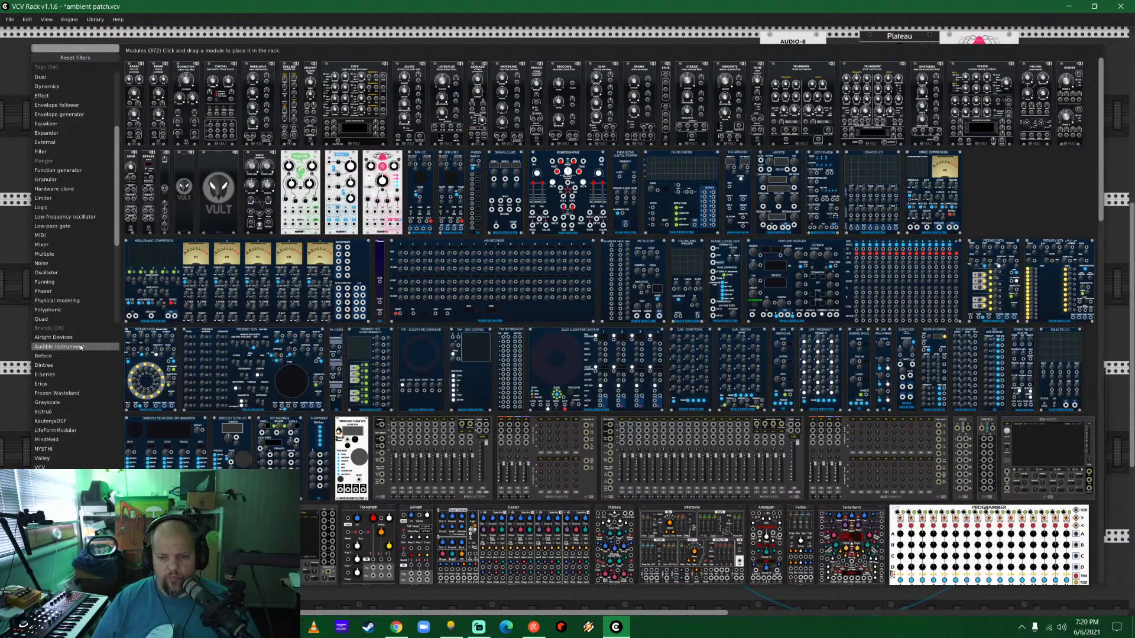
left_click(81, 347)
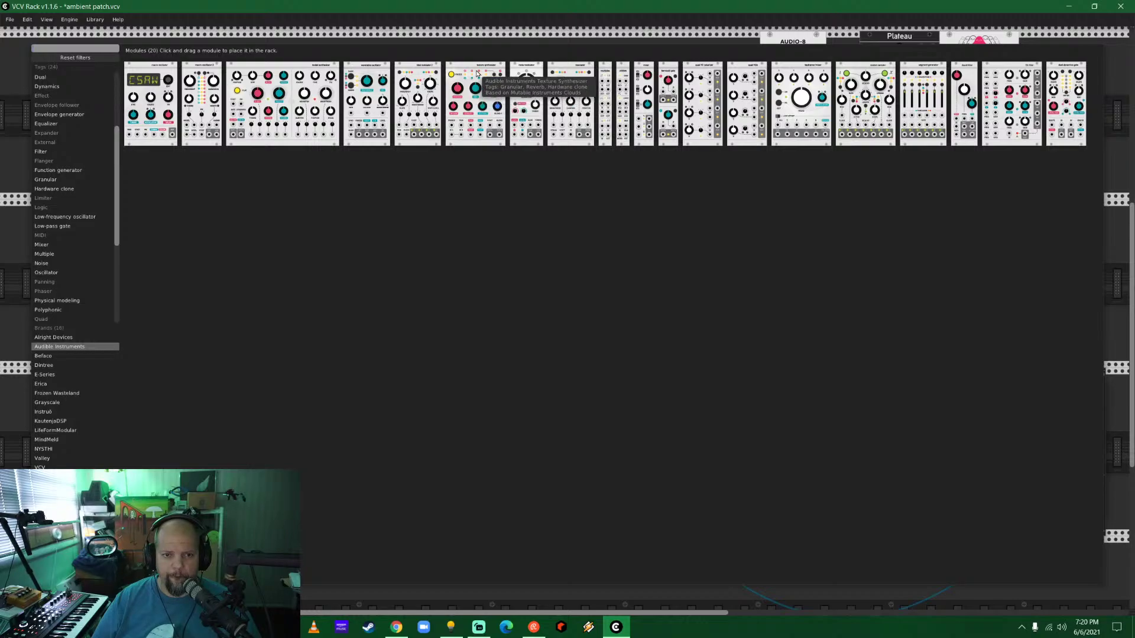
left_click_drag(475, 87, 491, 253)
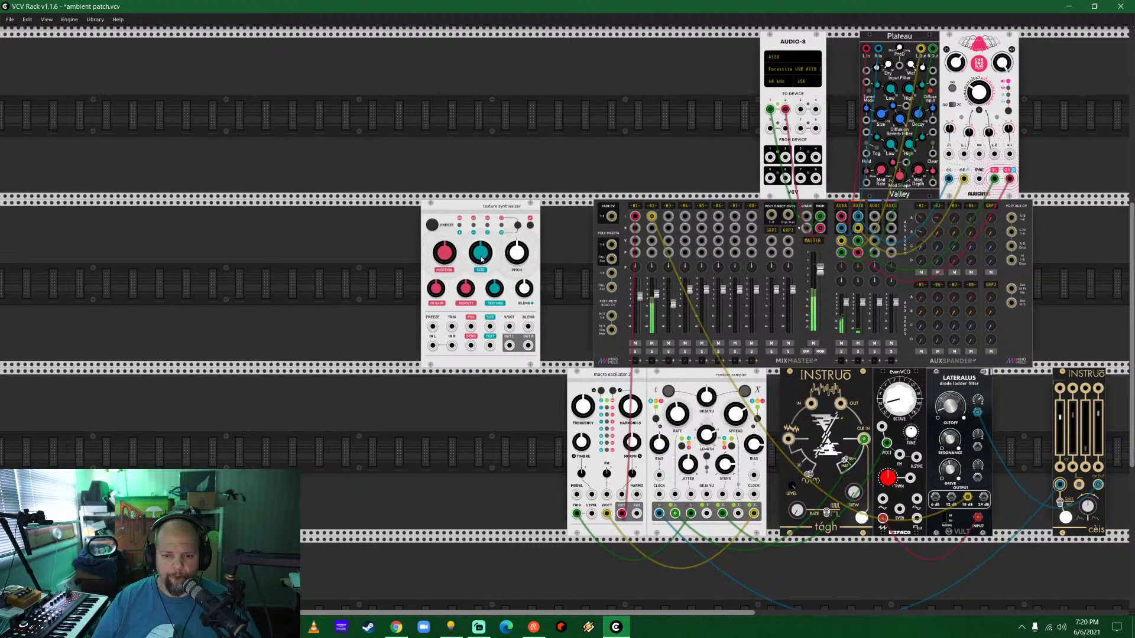
Route the macro oscillator's output into the texture synthesizer's IN L, and patch its OUT L and OUT R to mixer channel 1.
scroll(573, 414, "up", 1)
scroll(460, 402, "up", 1)
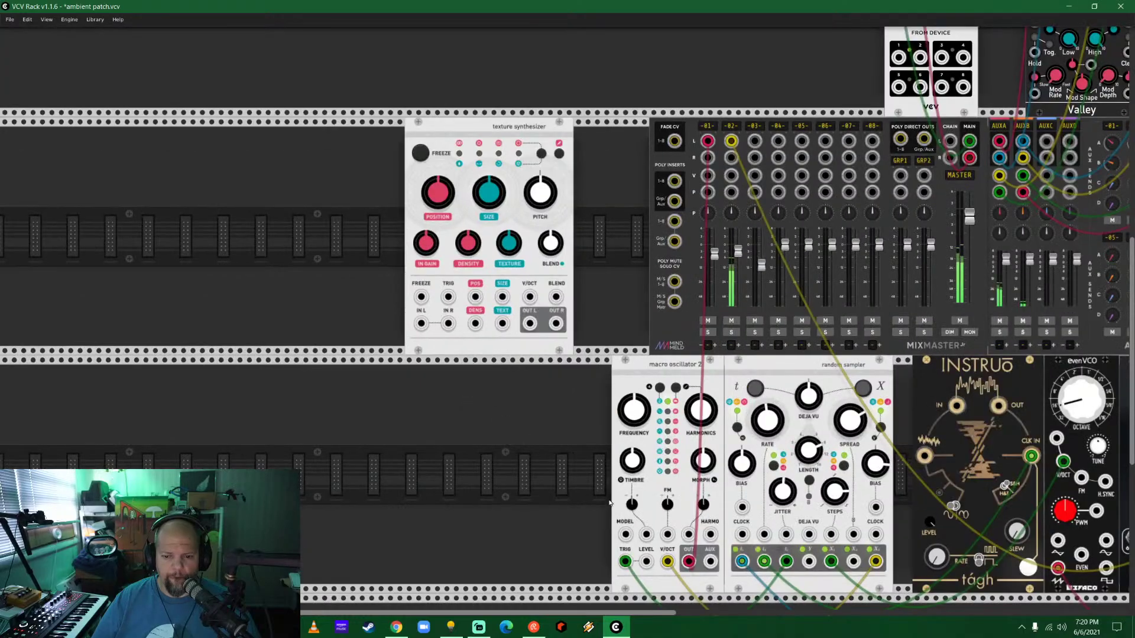
left_click_drag(707, 141, 421, 324)
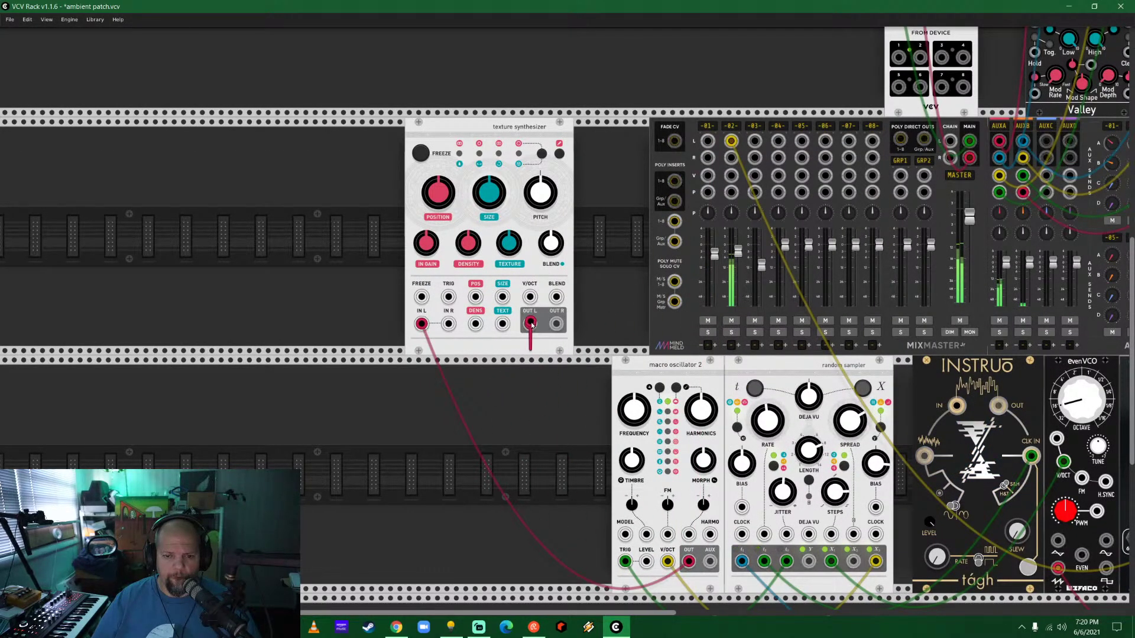
left_click_drag(530, 323, 556, 324)
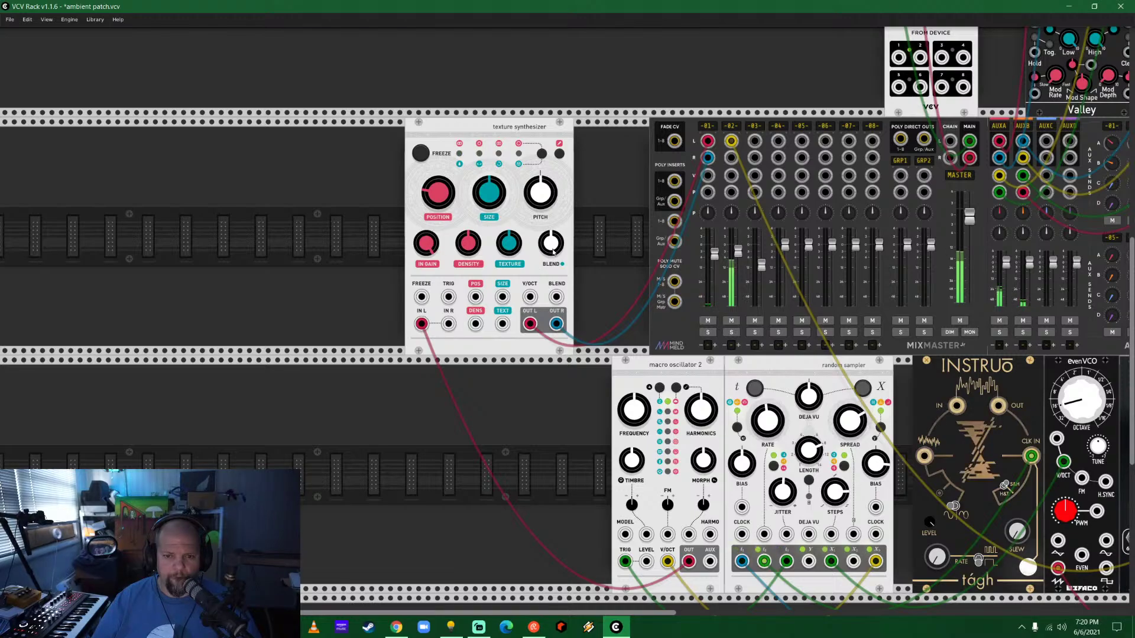
Raise the texture synthesizer's blend, and lower its position and size.
left_click_drag(550, 242, 550, 235)
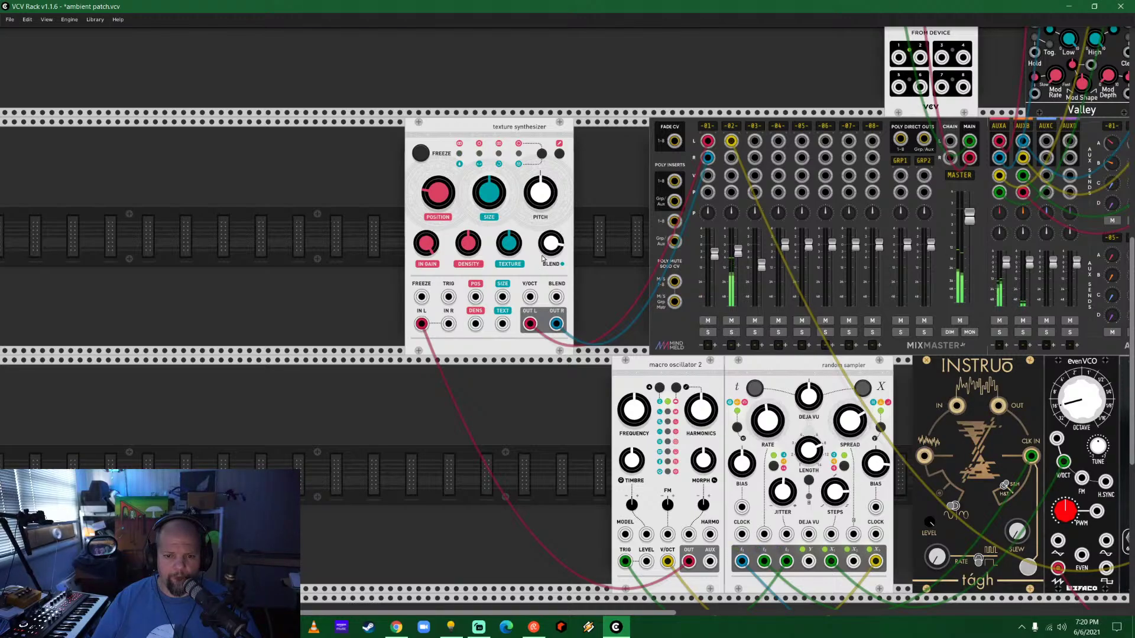
left_click_drag(460, 255, 460, 250)
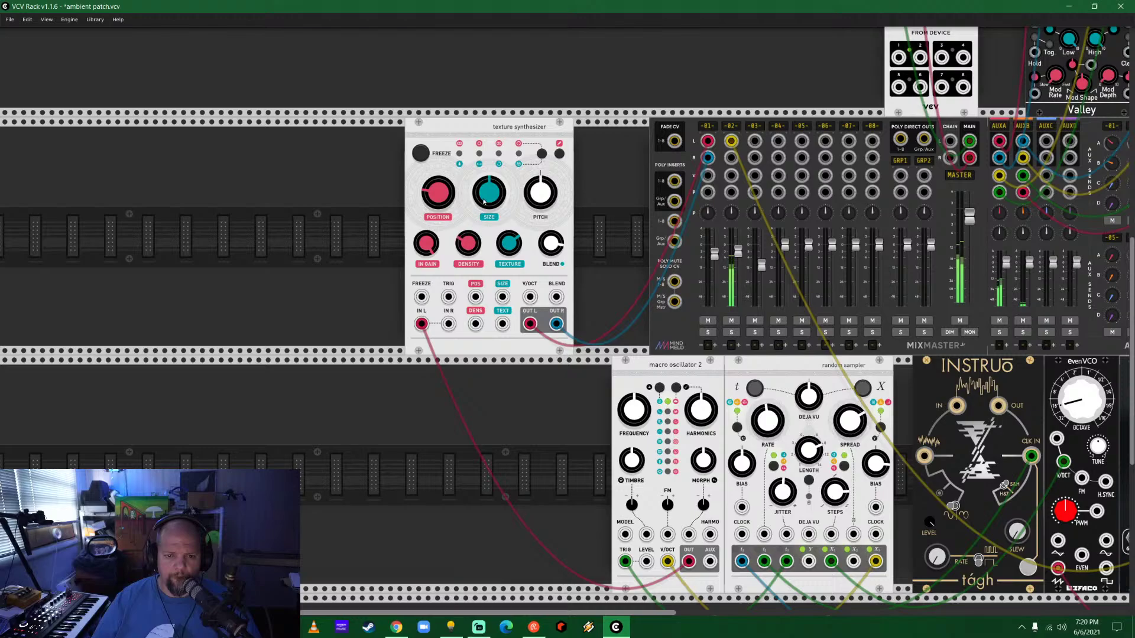
left_click_drag(484, 202, 495, 210)
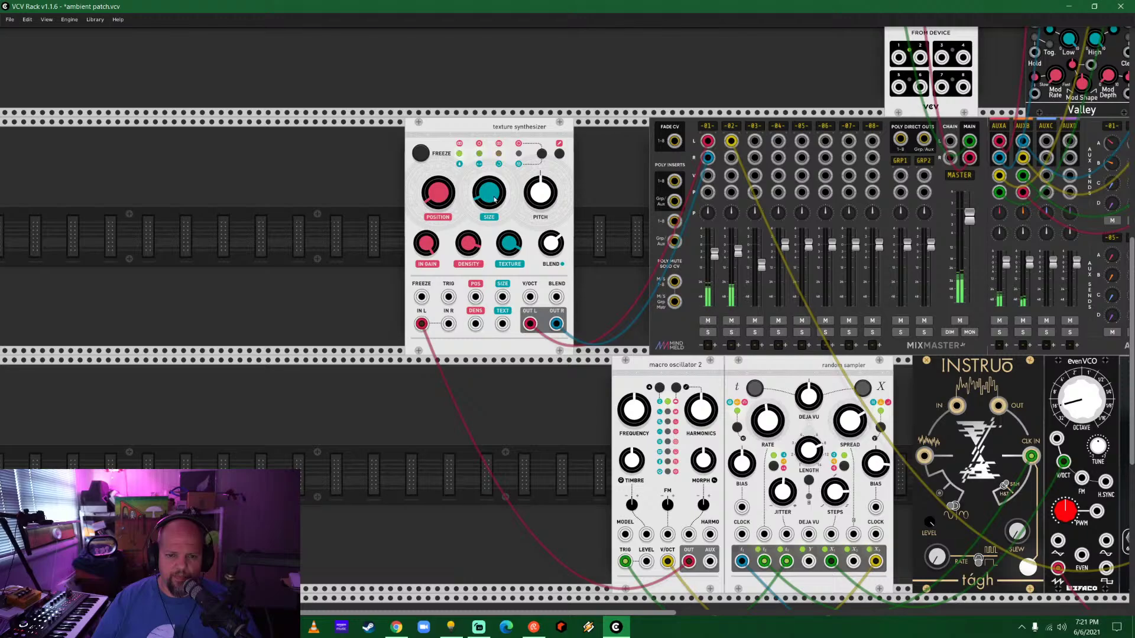
left_click_drag(487, 201, 487, 184)
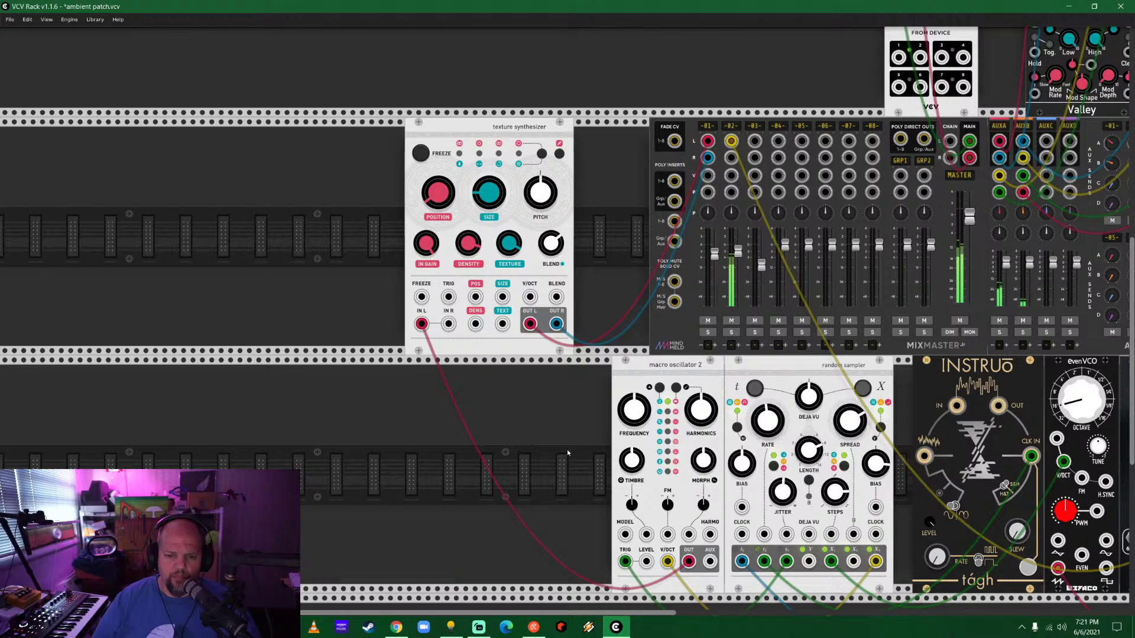
Patch tágh's random voltage output into the texture synthesizer's position CV input, and move the texture synthesizer closer to the mixer.
scroll(567, 428, "down", 2)
scroll(565, 424, "down", 2)
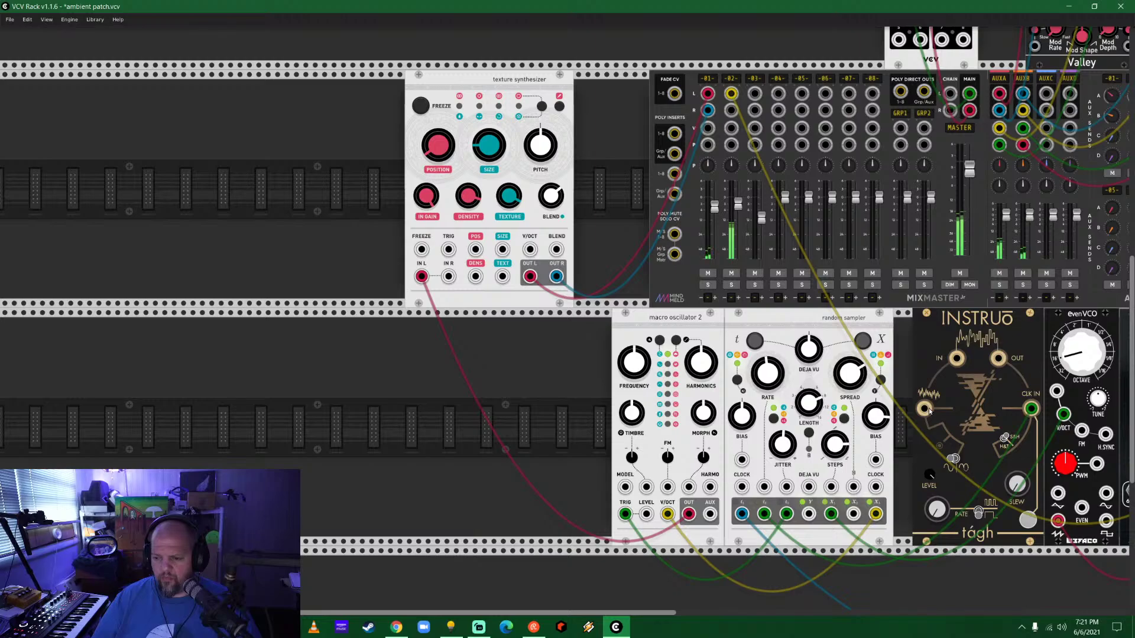
left_click_drag(924, 409, 472, 254)
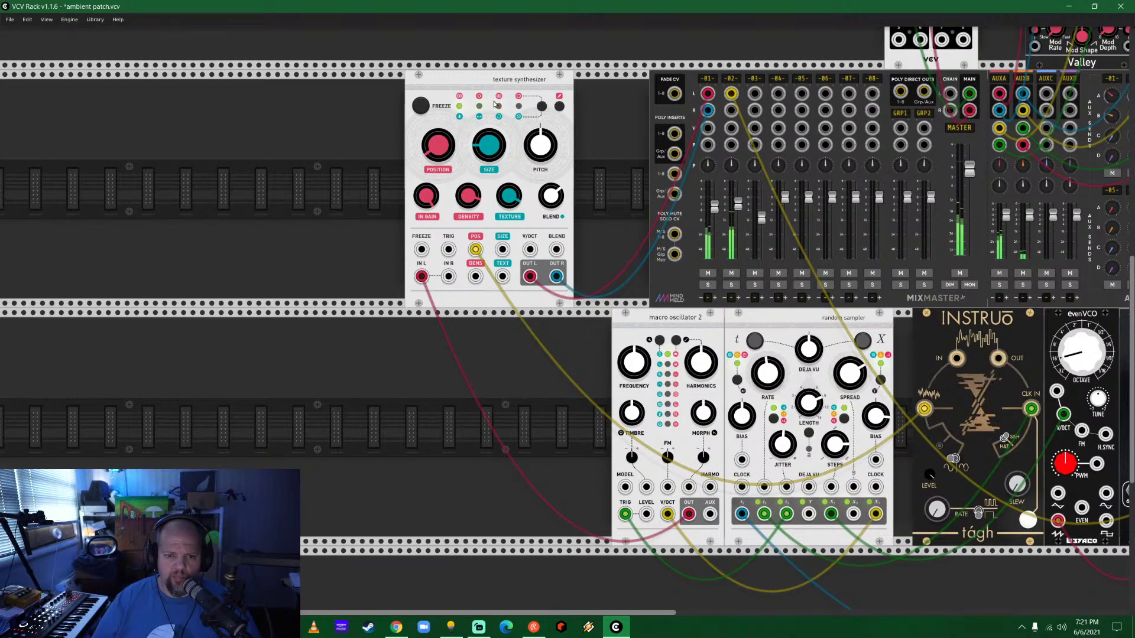
left_click_drag(495, 99, 542, 100)
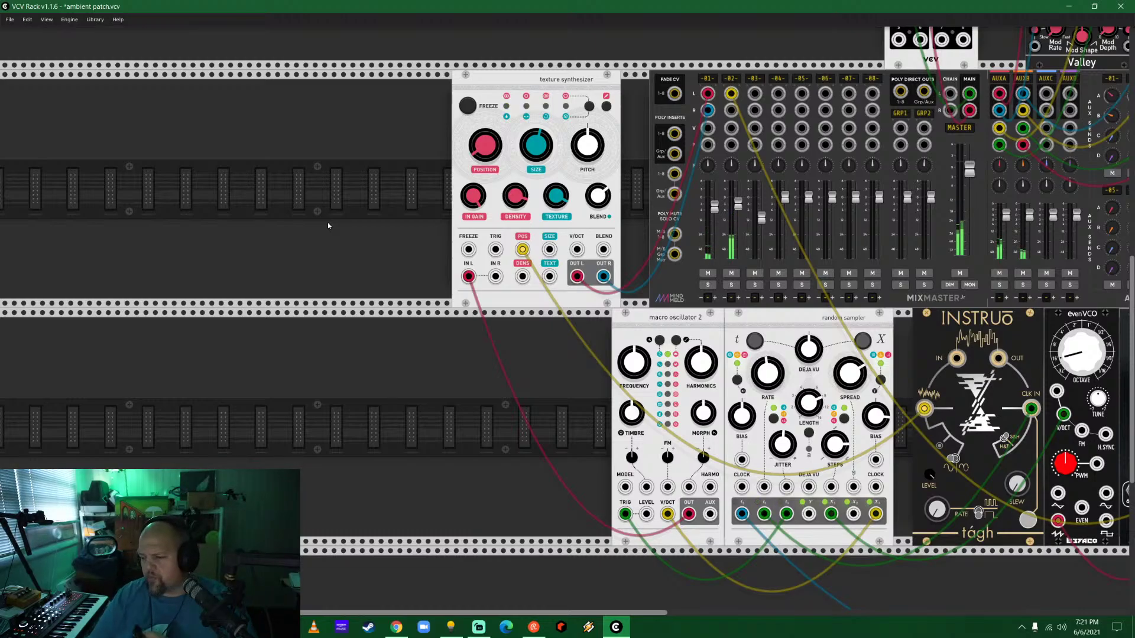
Place a second Befaco evenVCO between the first one and Lateralus, and patch the random sampler's X1 output into its V/Oct input.
left_click_drag(558, 379, 249, 376)
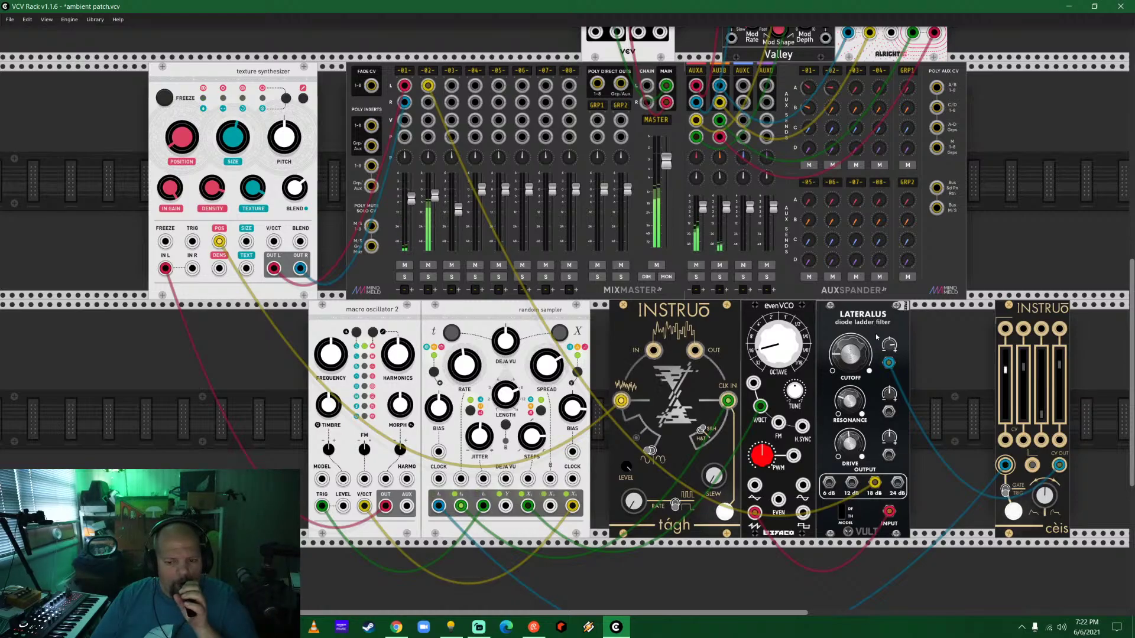
left_click_drag(877, 337, 957, 324)
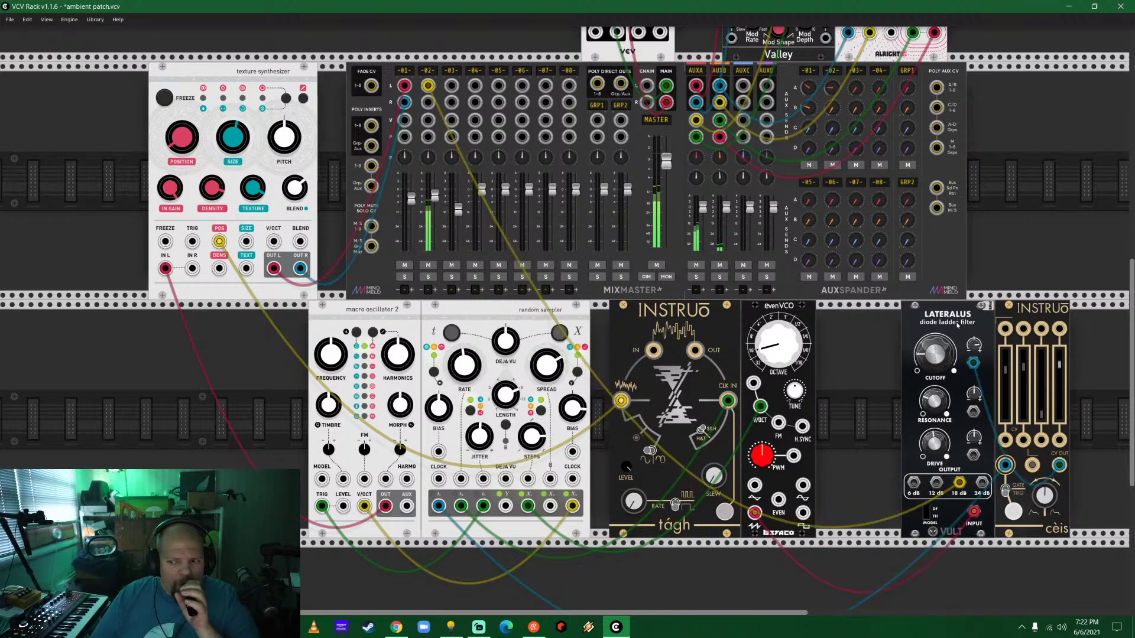
right_click(850, 338)
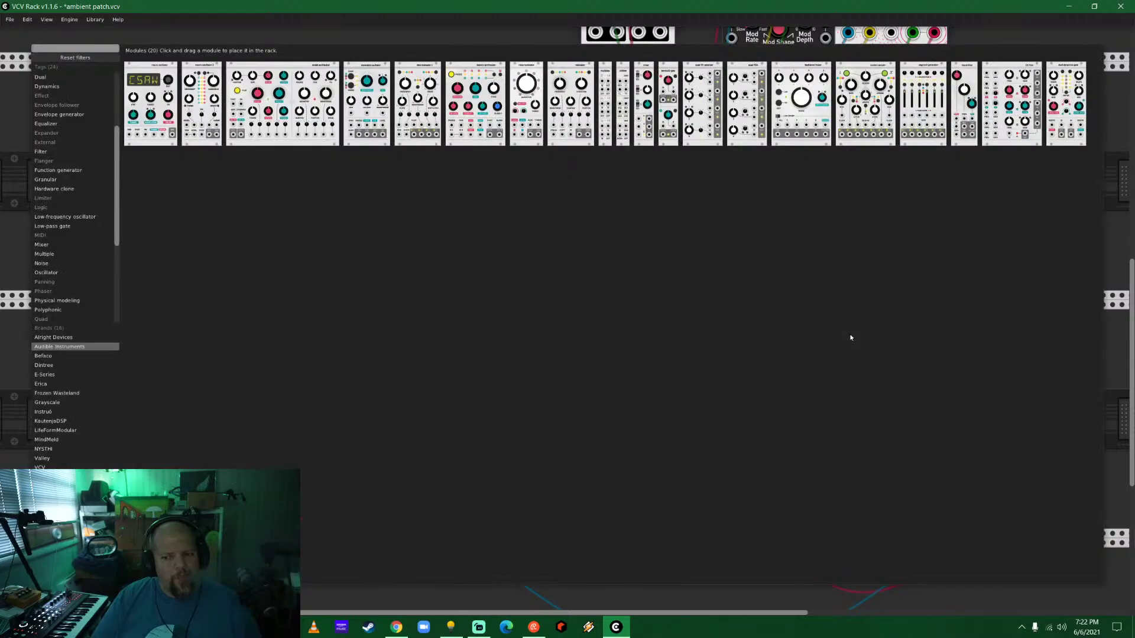
left_click(75, 58)
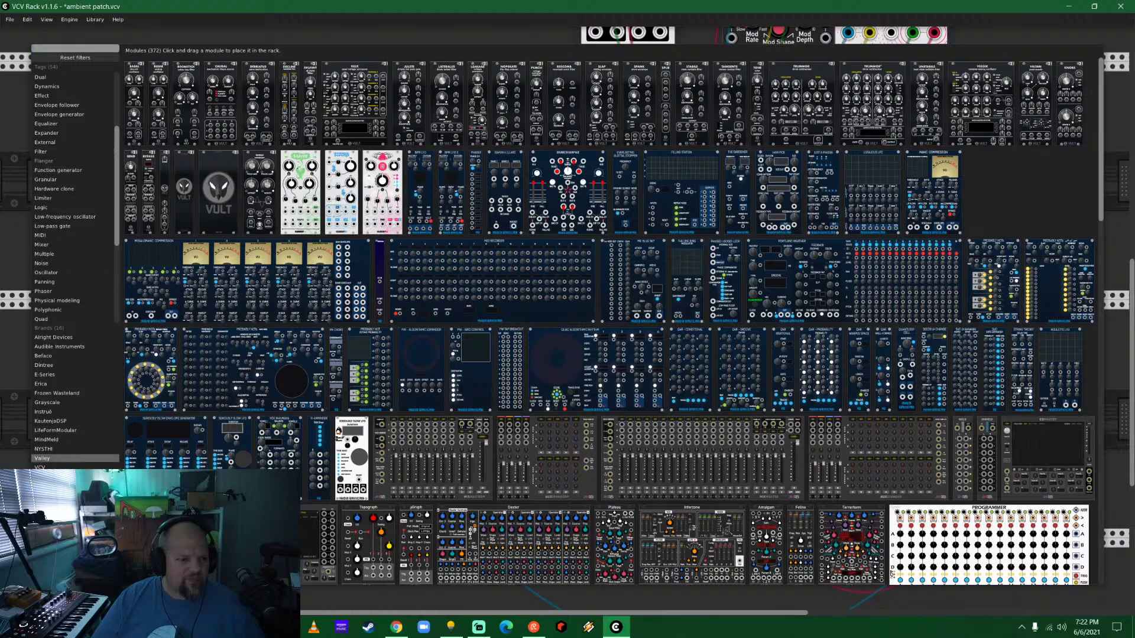
left_click(59, 355)
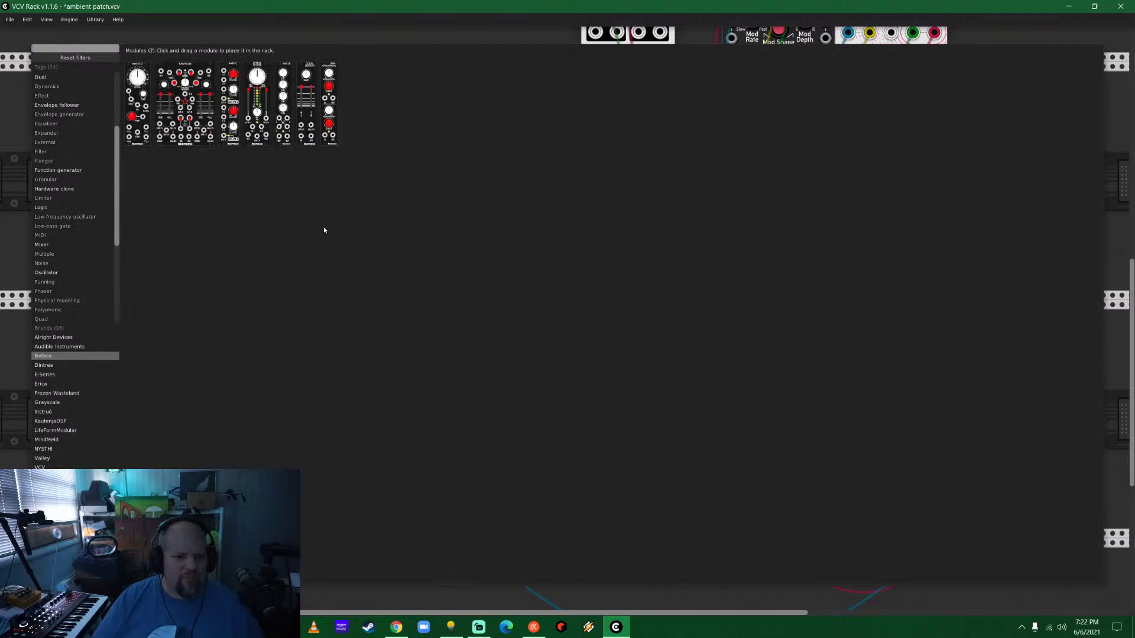
left_click_drag(127, 86, 847, 367)
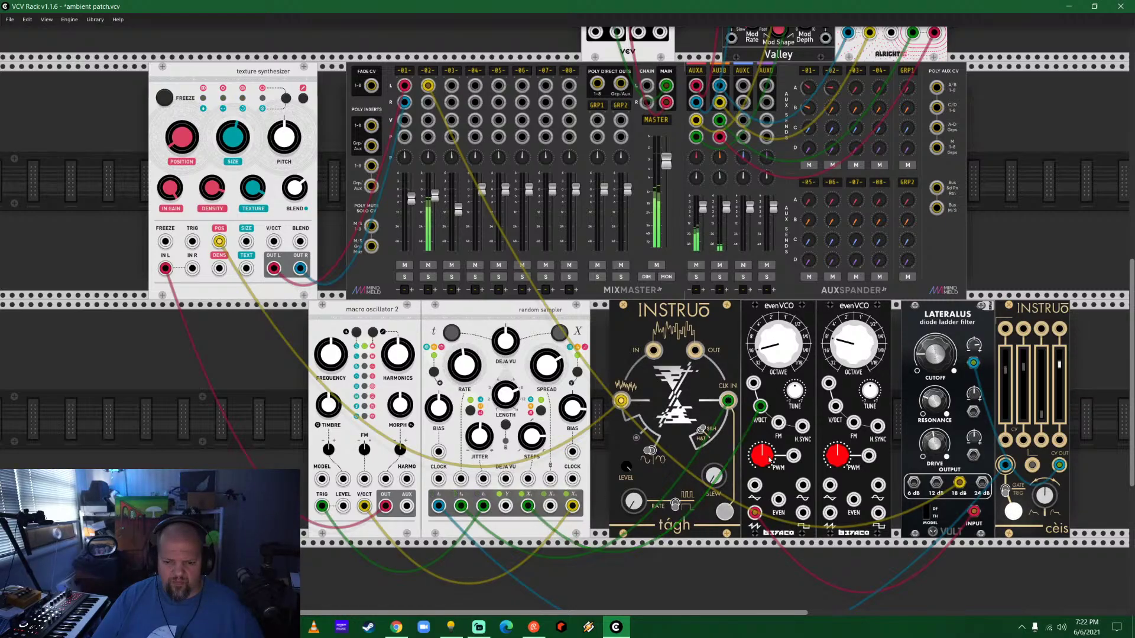
left_click_drag(835, 406, 527, 507)
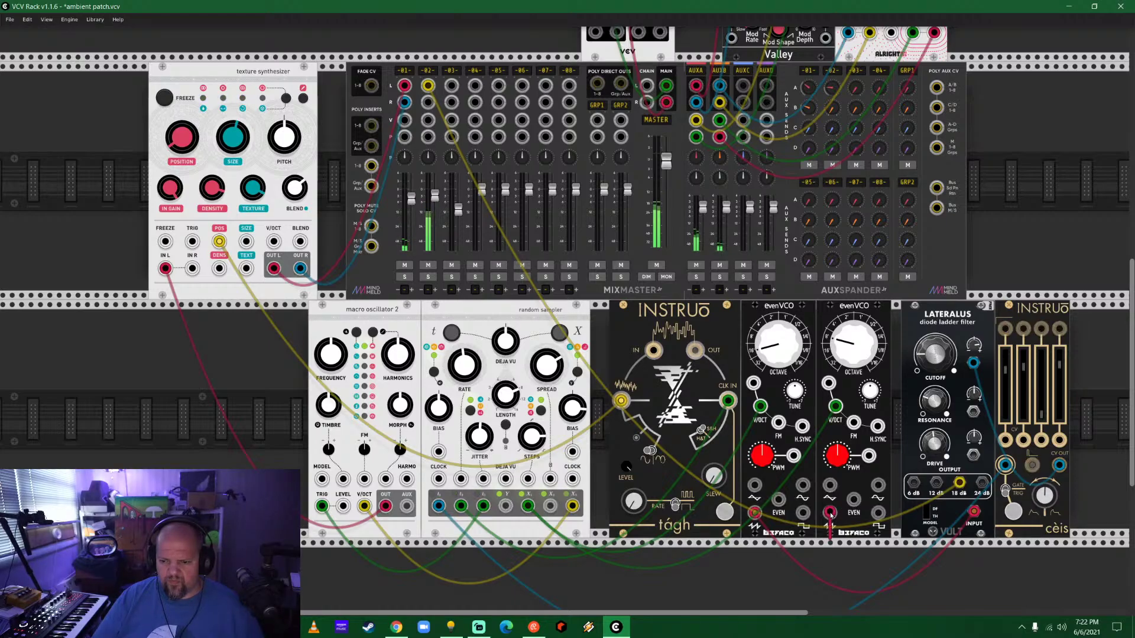
left_click_drag(831, 516, 428, 101)
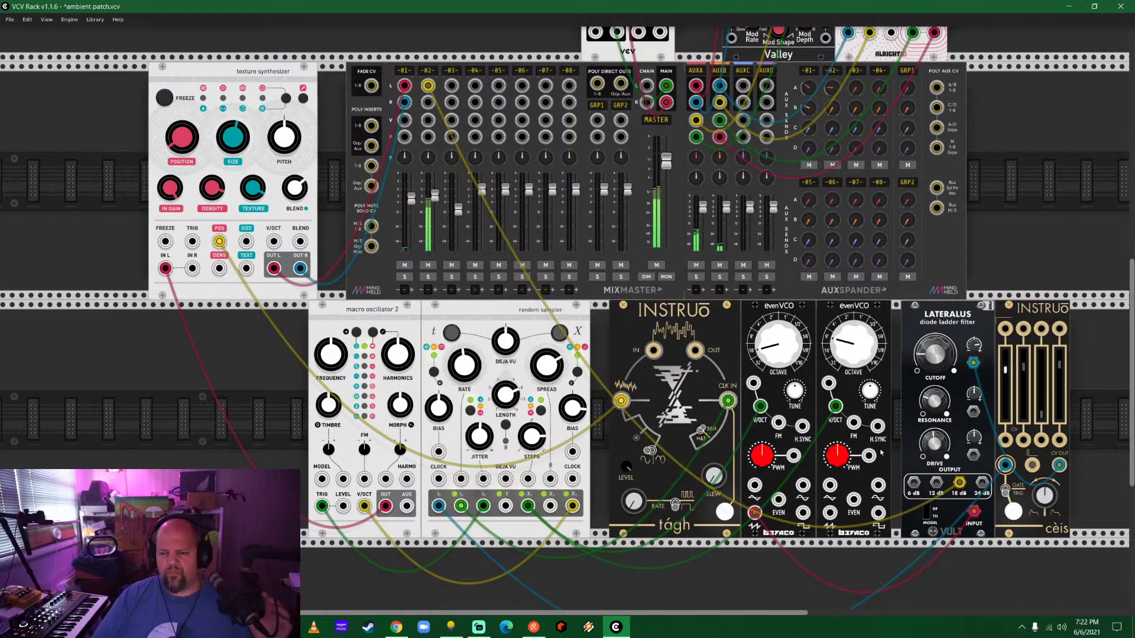
Move cèis and Lateralus away from the second evenVCO to free rack space between them.
scroll(986, 420, "down", 3)
scroll(985, 420, "right", 5)
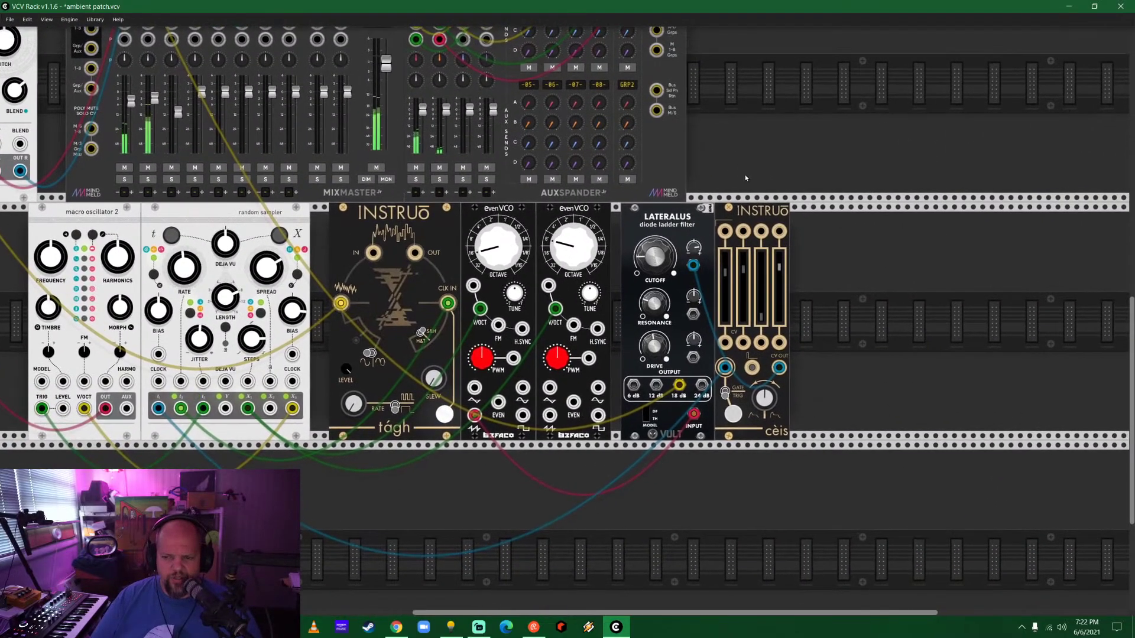
left_click_drag(738, 238, 1007, 239)
left_click_drag(674, 223, 927, 223)
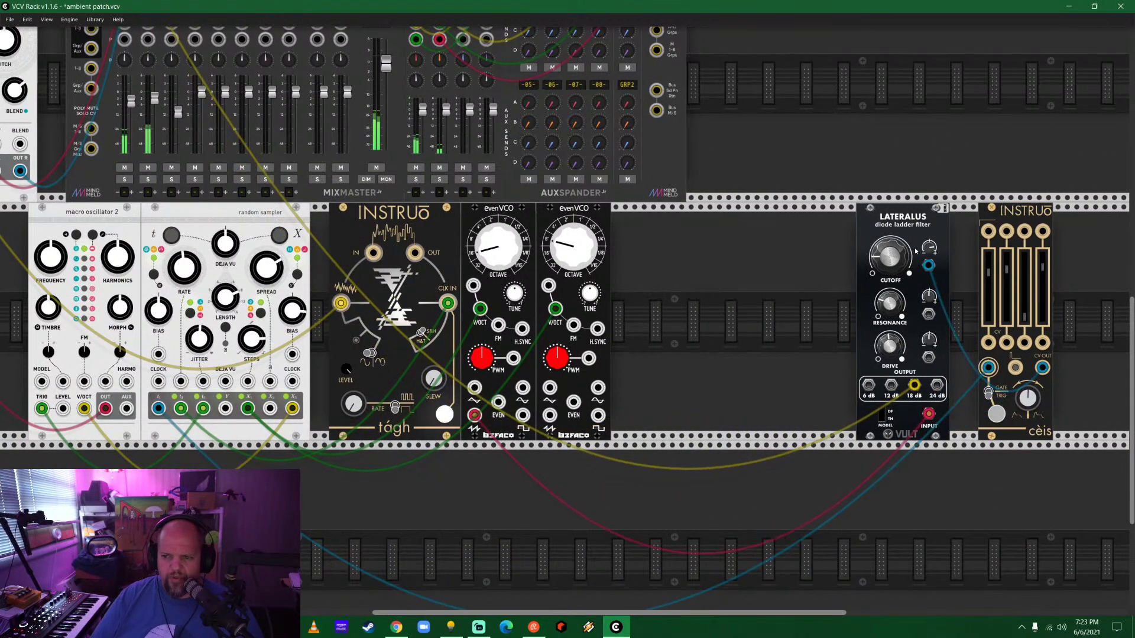
Reset the module browser's filters and show only modules tagged Filter.
right_click(728, 308)
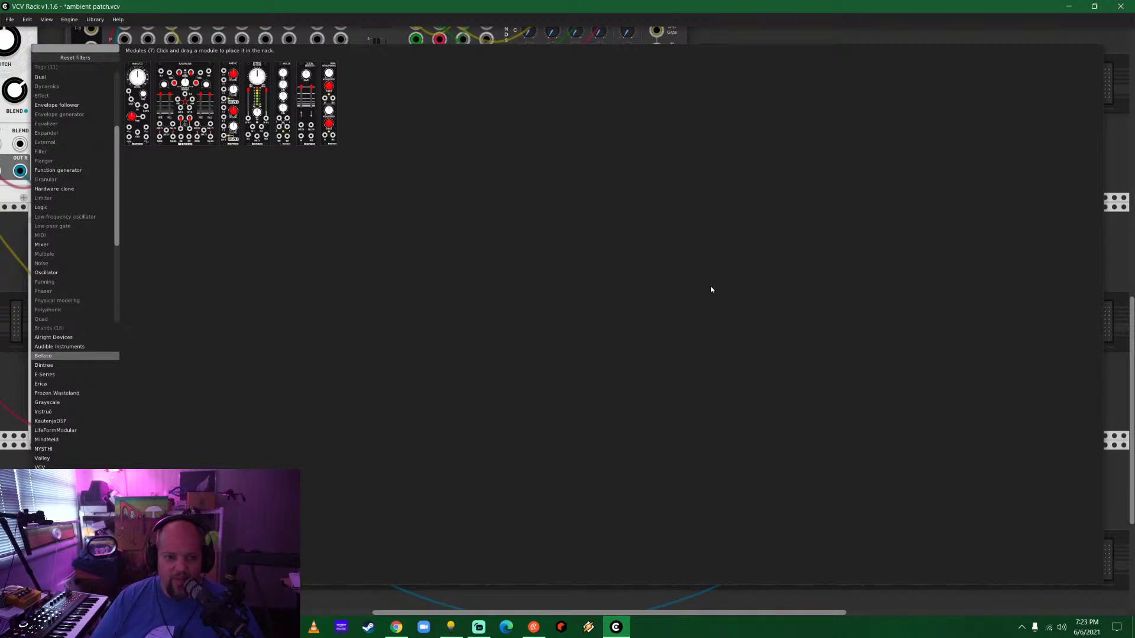
left_click(83, 56)
left_click(69, 152)
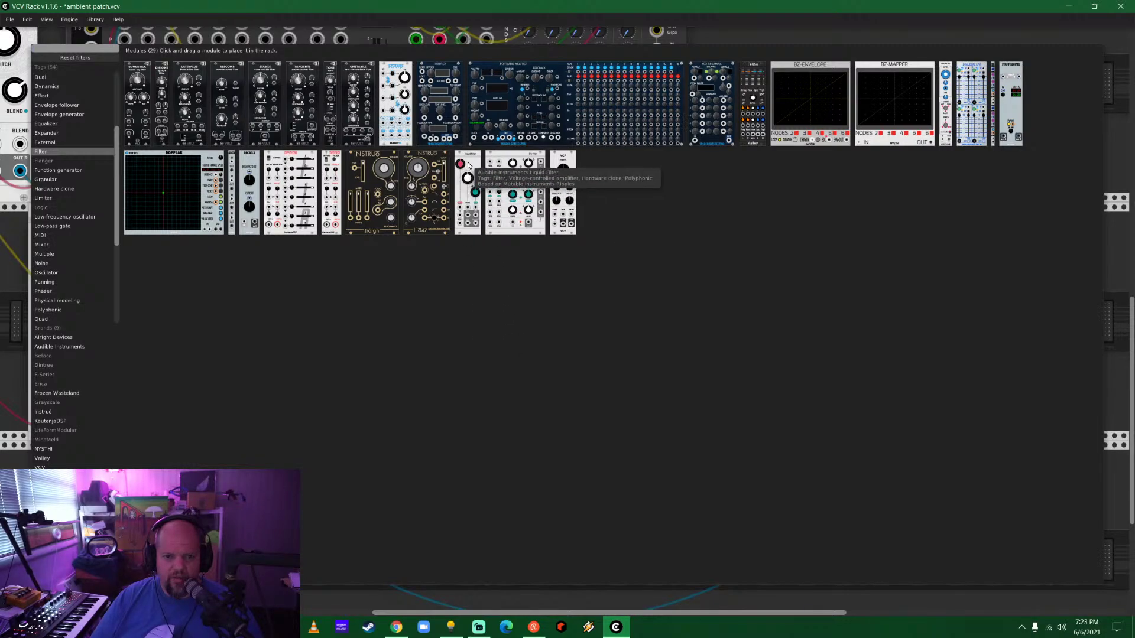
left_click_drag(468, 164, 749, 346)
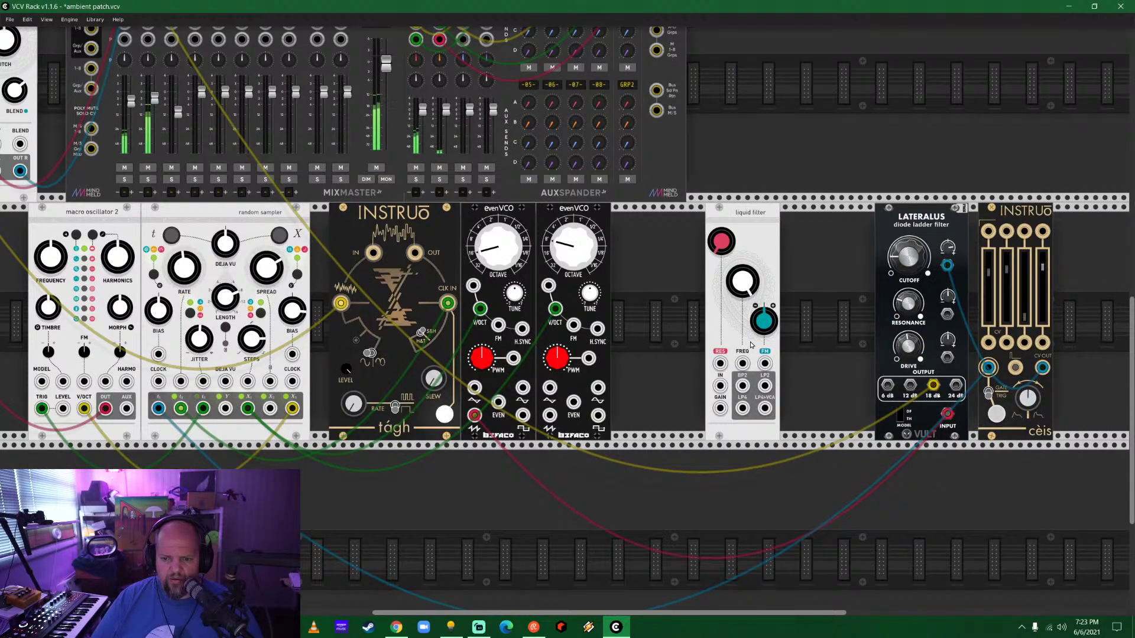
key("Delete")
right_click(715, 232)
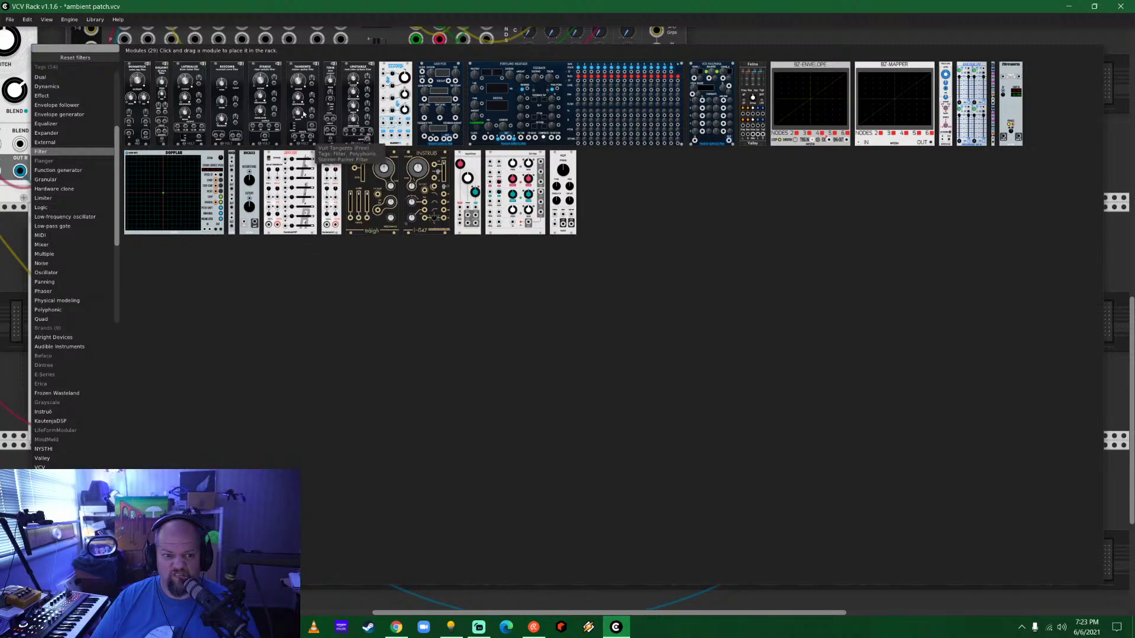
left_click_drag(299, 75, 701, 301)
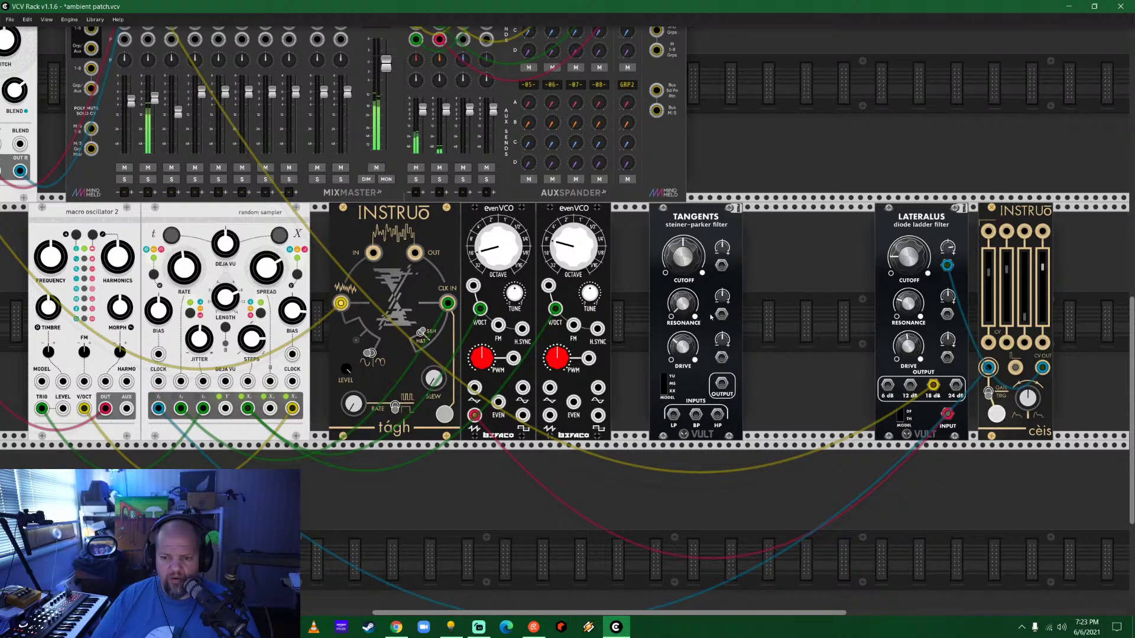
Add the Vult Rescomb resonant comb filter and place it between the second evenVCO and Lateralus.
key("Return")
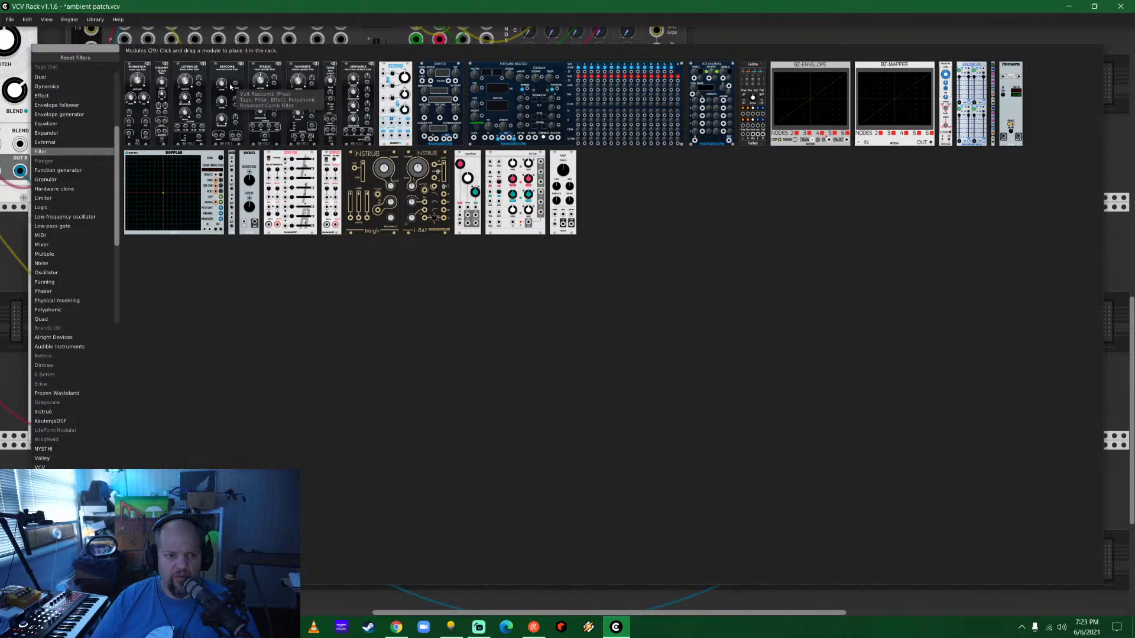
left_click_drag(189, 100, 918, 226)
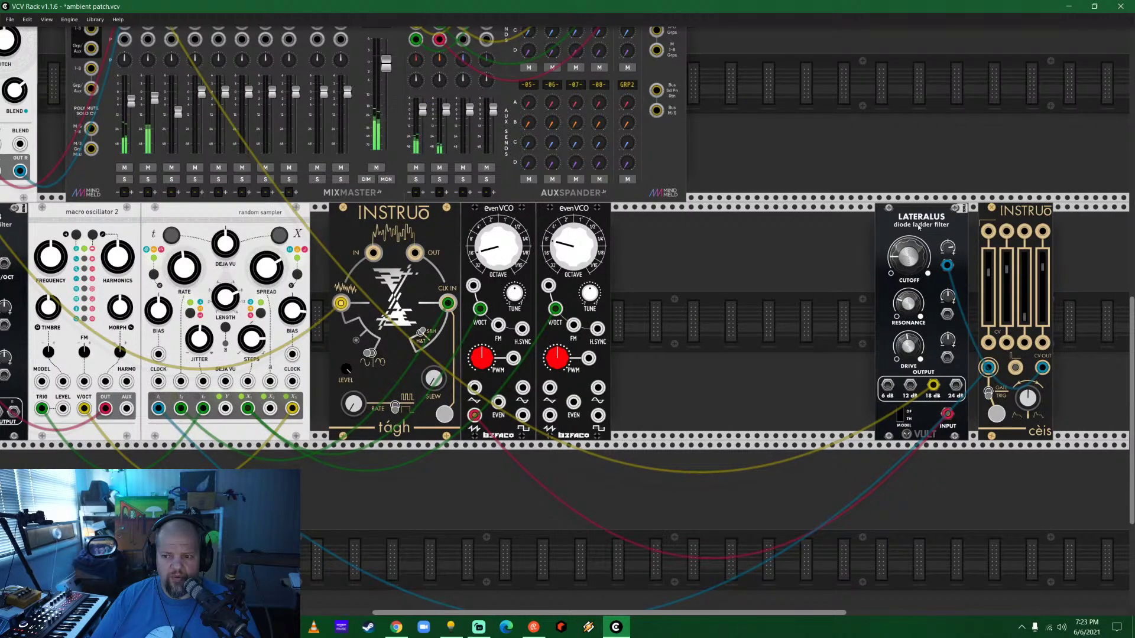
right_click(709, 253)
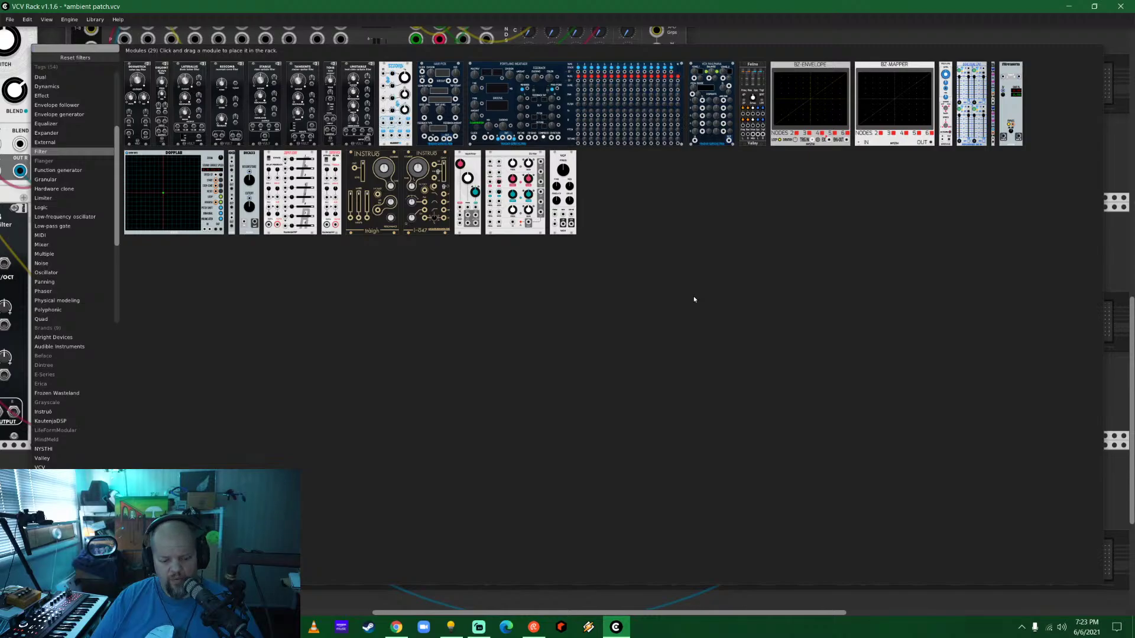
left_click(674, 298)
scroll(682, 299, "down", 3)
scroll(682, 299, "up", 4)
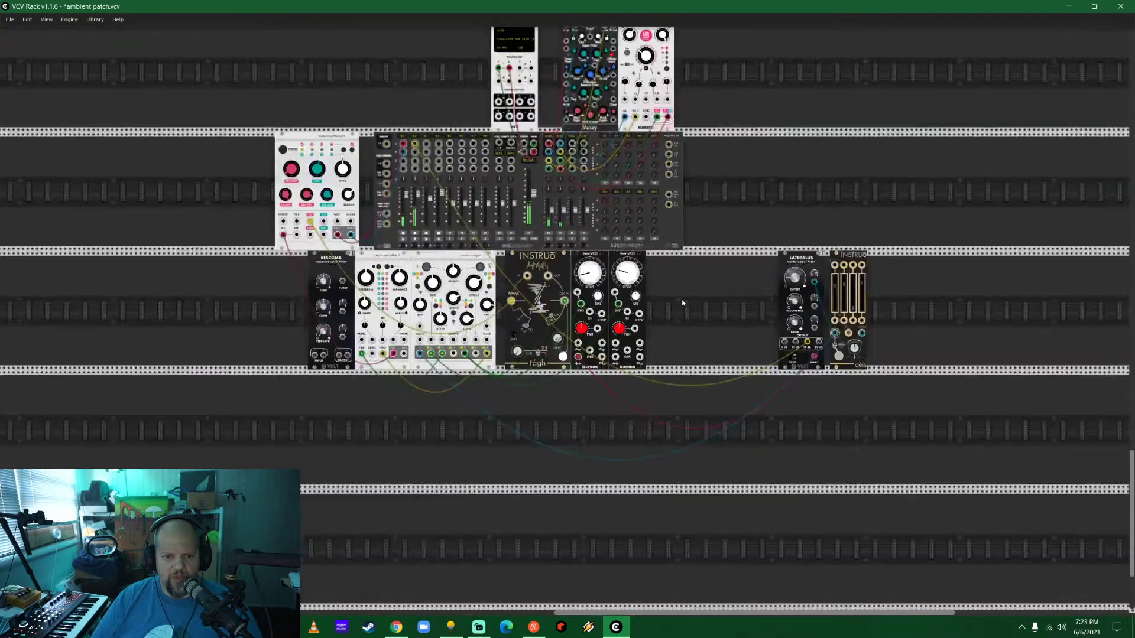
left_click(696, 282)
left_click_drag(714, 266, 746, 267)
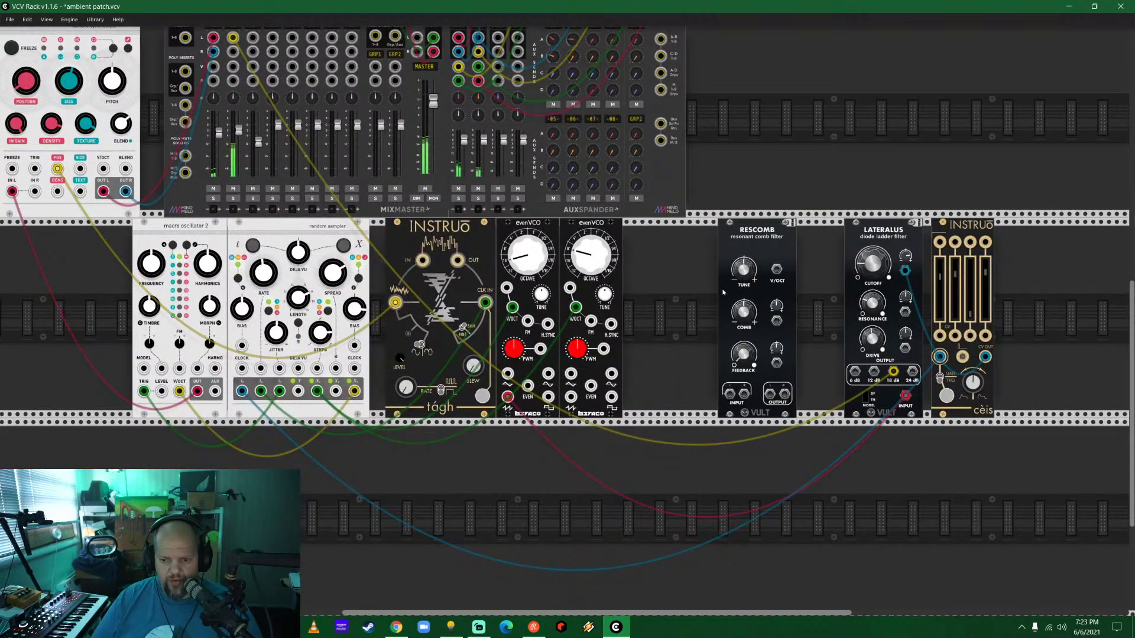
Patch the saw outputs of the two evenVCOs into Rescomb's L and R inputs instead of Lateralus.
scroll(725, 285, "up", 2)
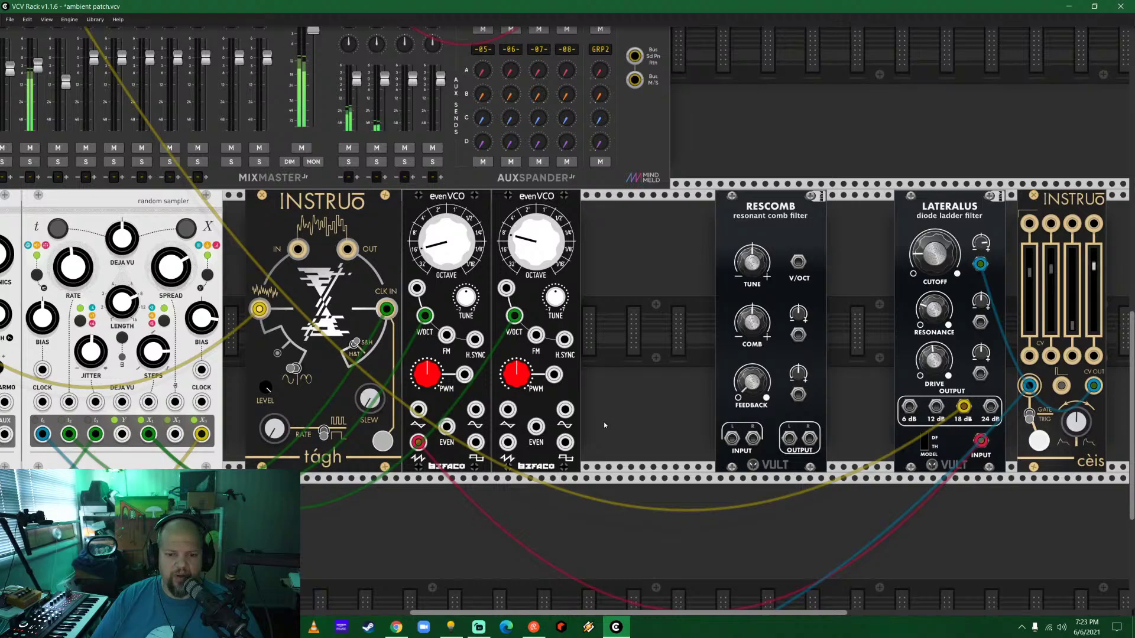
left_click_drag(981, 440, 507, 442)
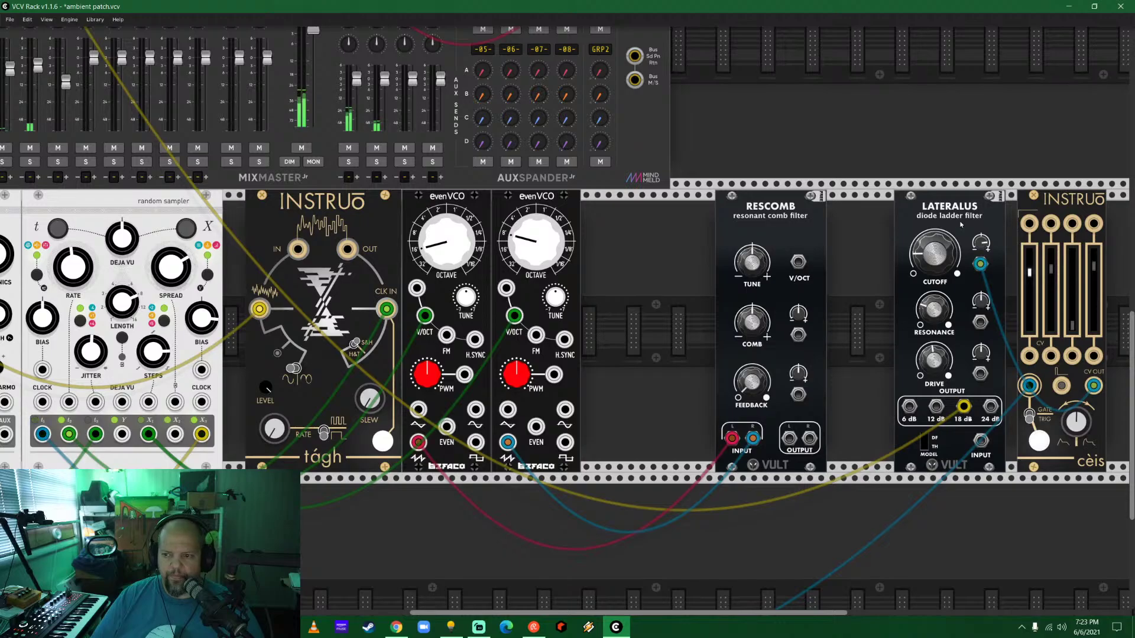
Patch Rescomb's L and R outputs to mixer channel 2, and move cèis's CV cable from Lateralus to Rescomb's COMB CV input.
left_click_drag(980, 266, 798, 261)
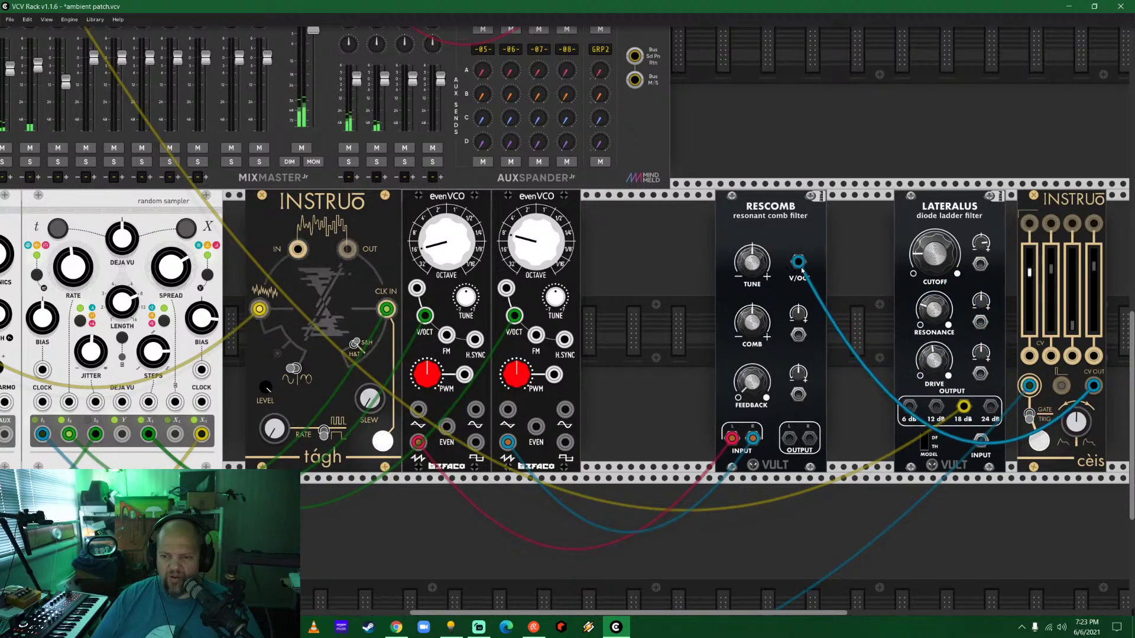
left_click_drag(963, 406, 58, 148)
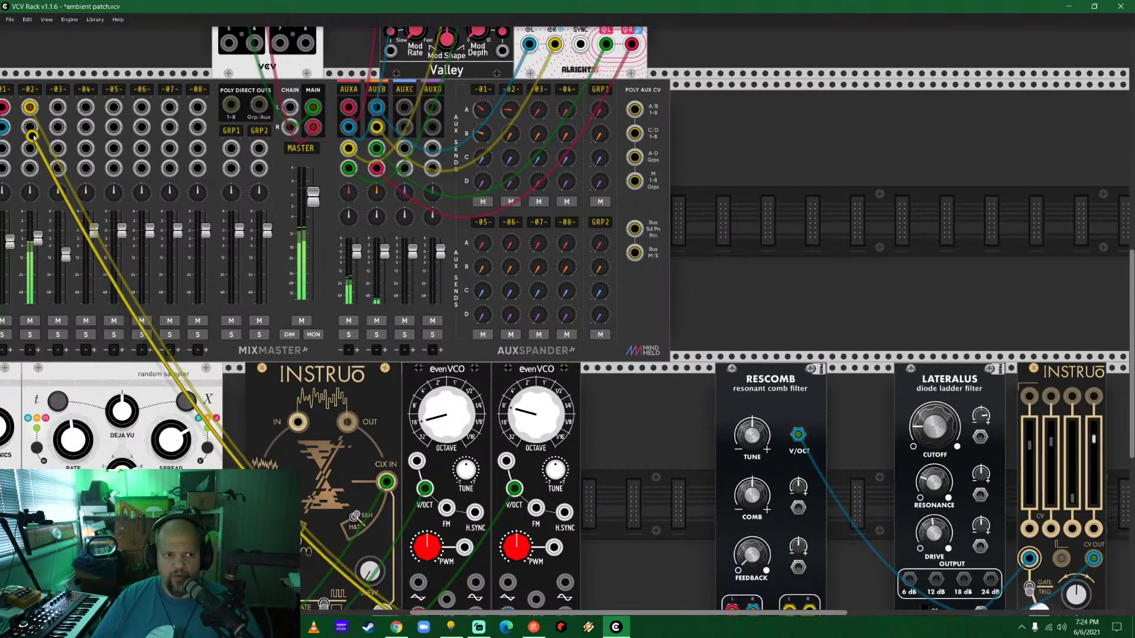
left_click_drag(656, 496, 616, 340)
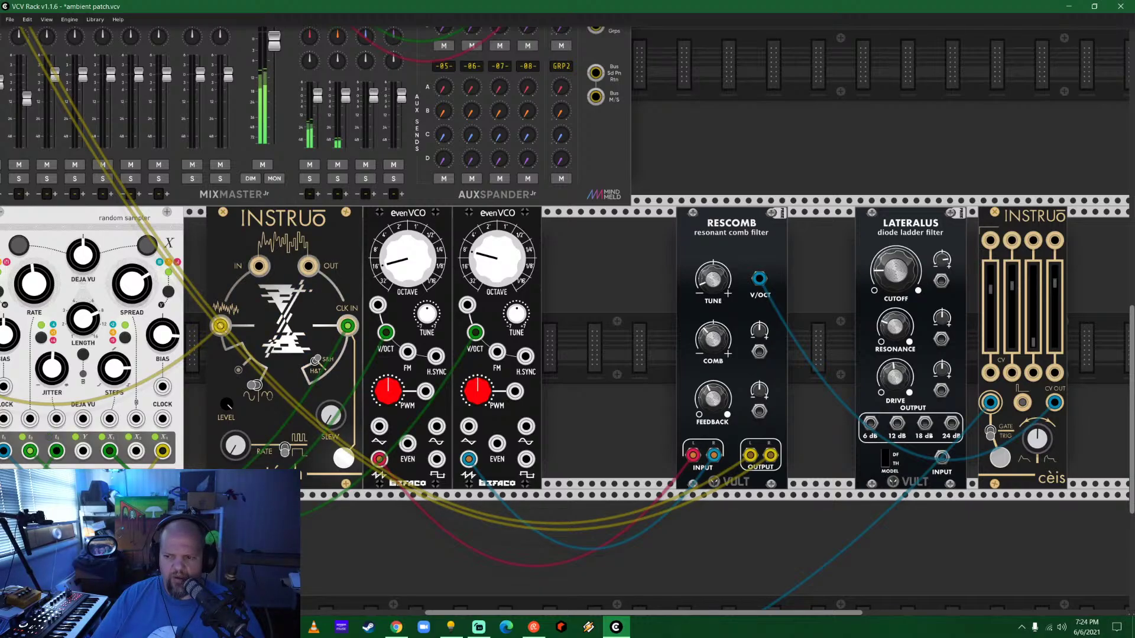
left_click_drag(758, 278, 758, 351)
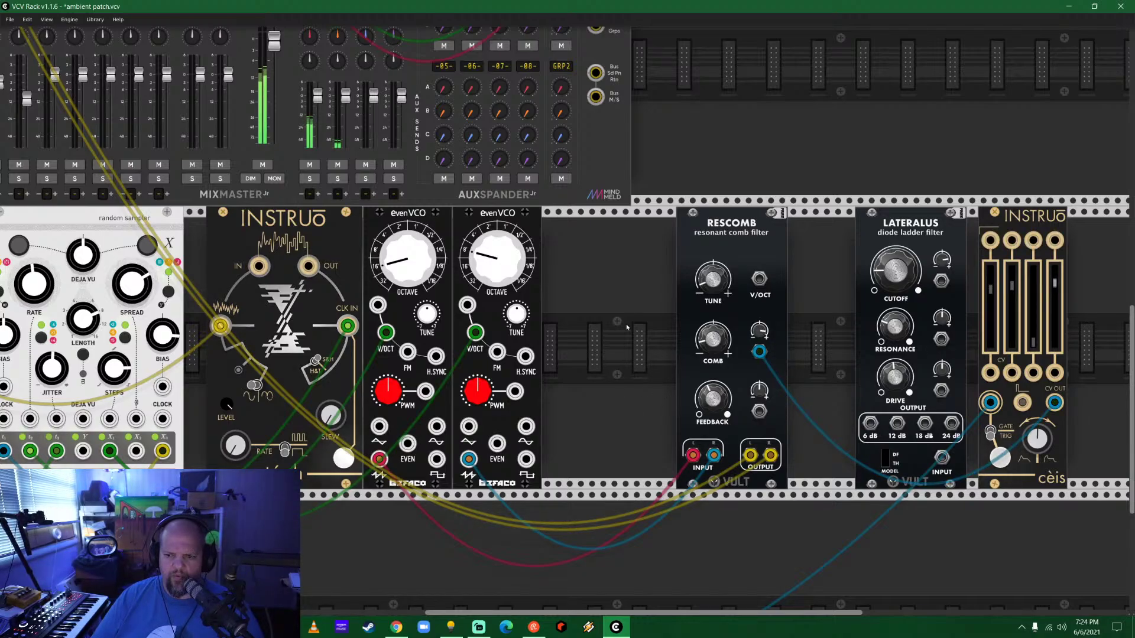
Move Rescomb directly beside the second evenVCO, and patch tágh's OUT into Rescomb's V/Oct input.
scroll(597, 376, "down", 2)
scroll(597, 369, "down", 4)
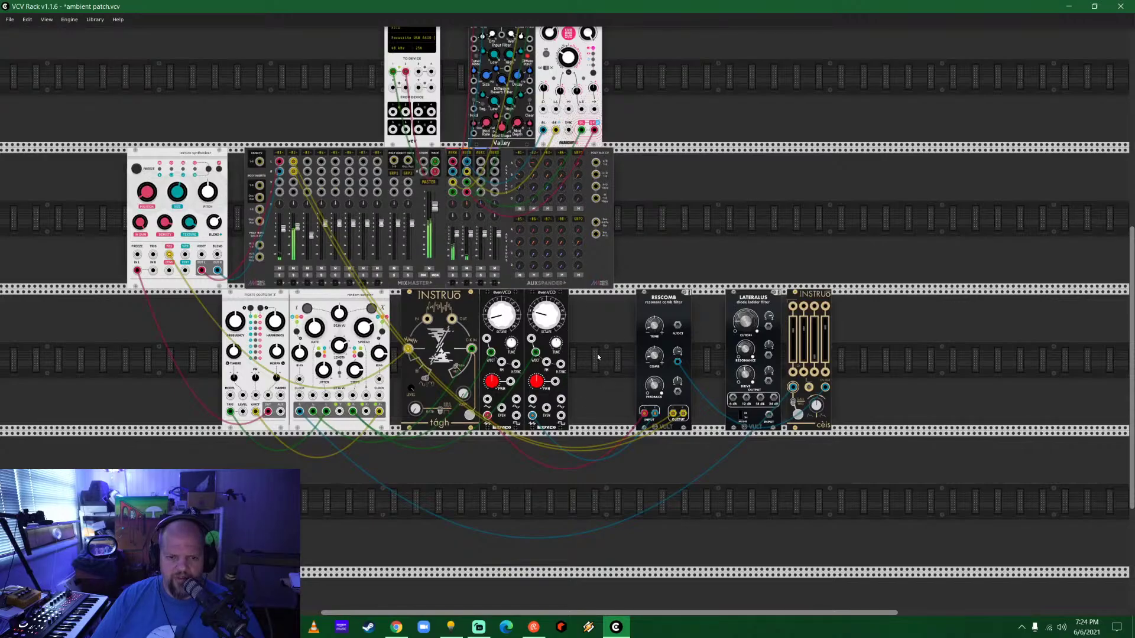
scroll(597, 353, "up", 4)
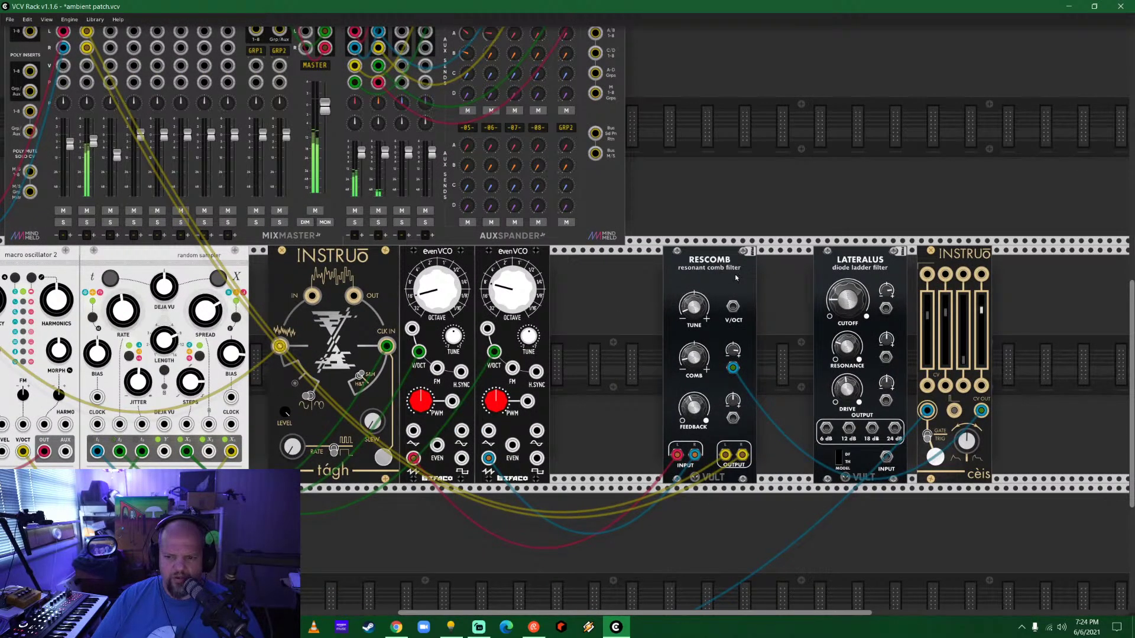
left_click_drag(715, 269, 589, 299)
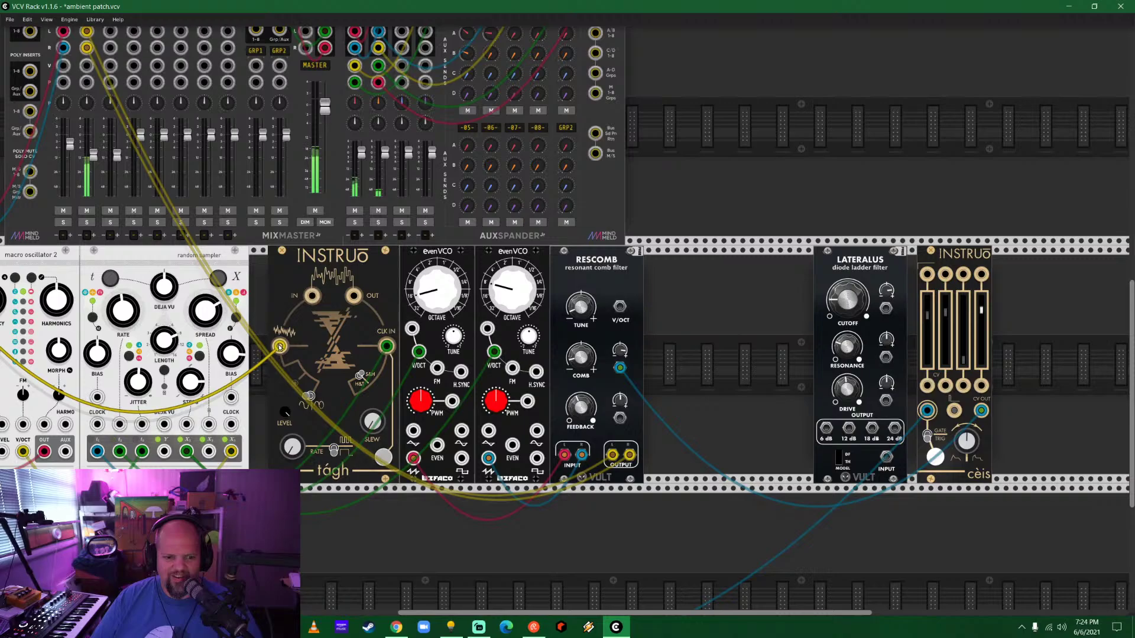
left_click_drag(353, 296, 618, 308)
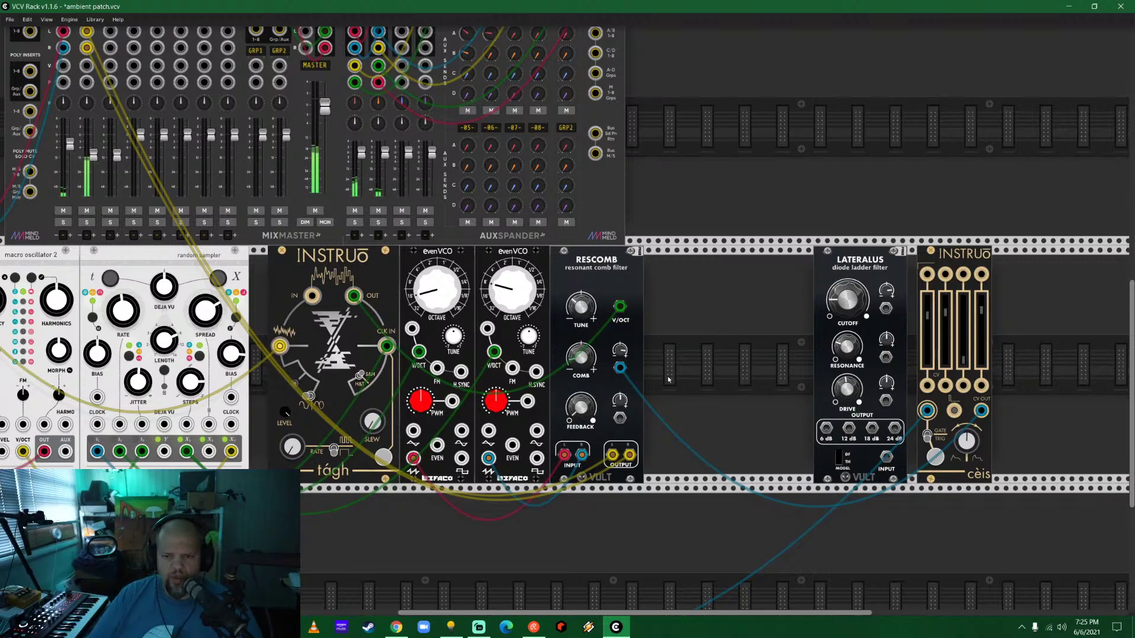
Delete the Lateralus filter from the rack.
left_click_drag(862, 269, 832, 268)
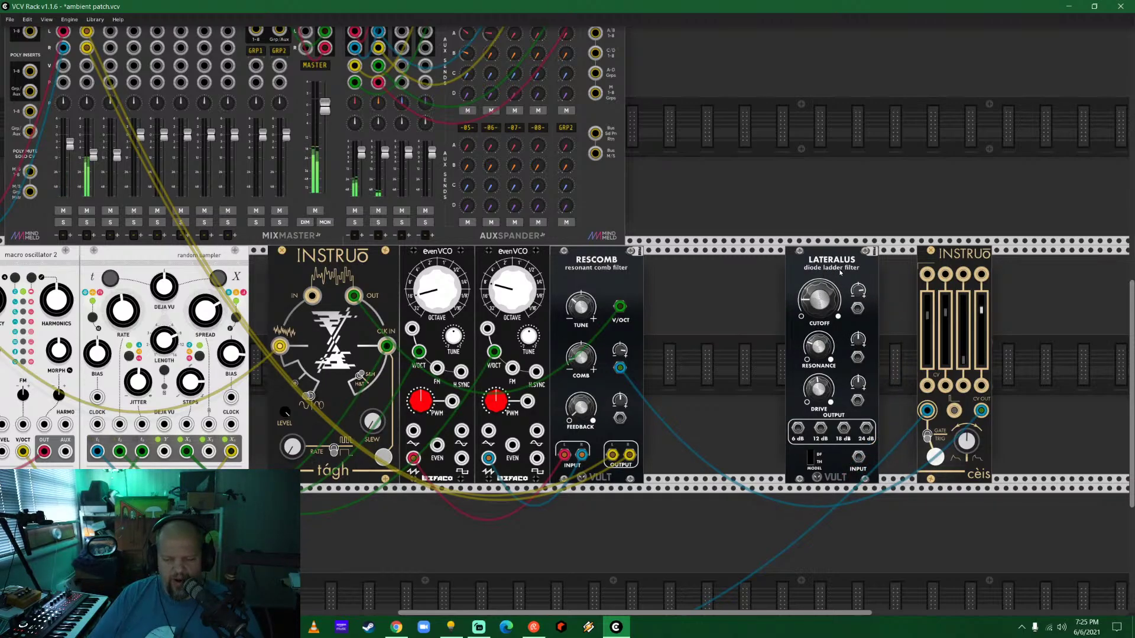
key("Delete")
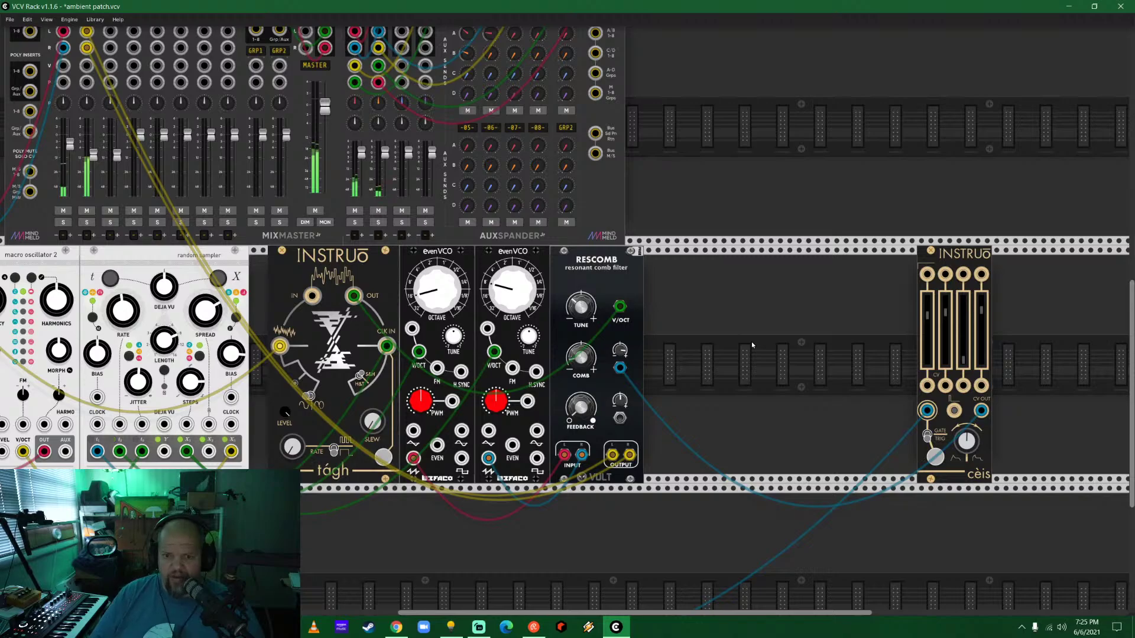
right_click(750, 299)
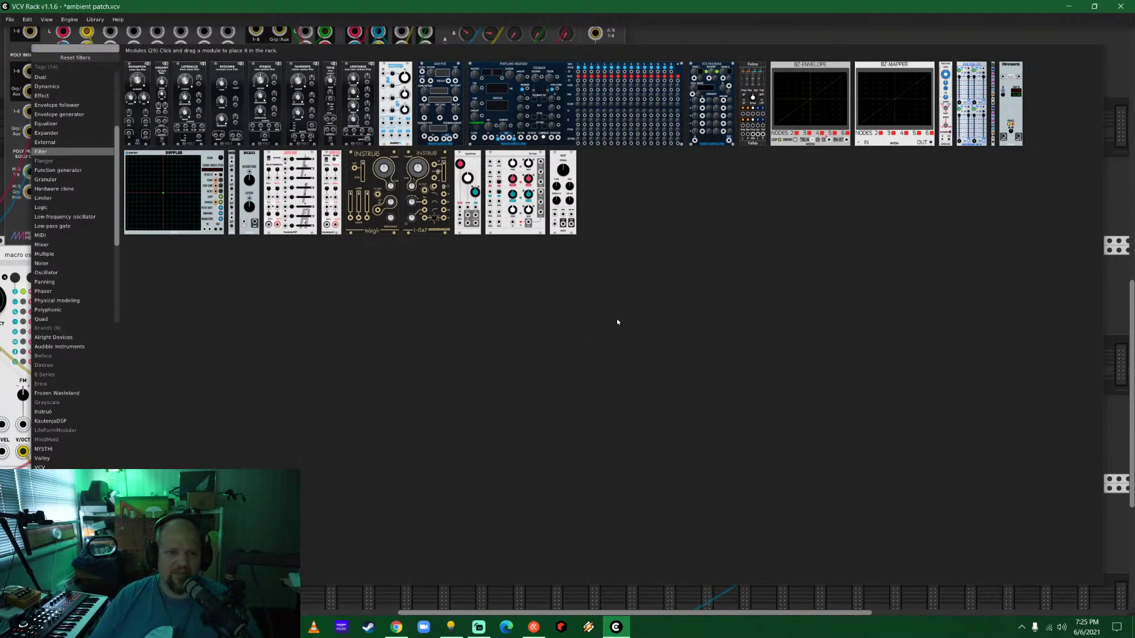
left_click(395, 104)
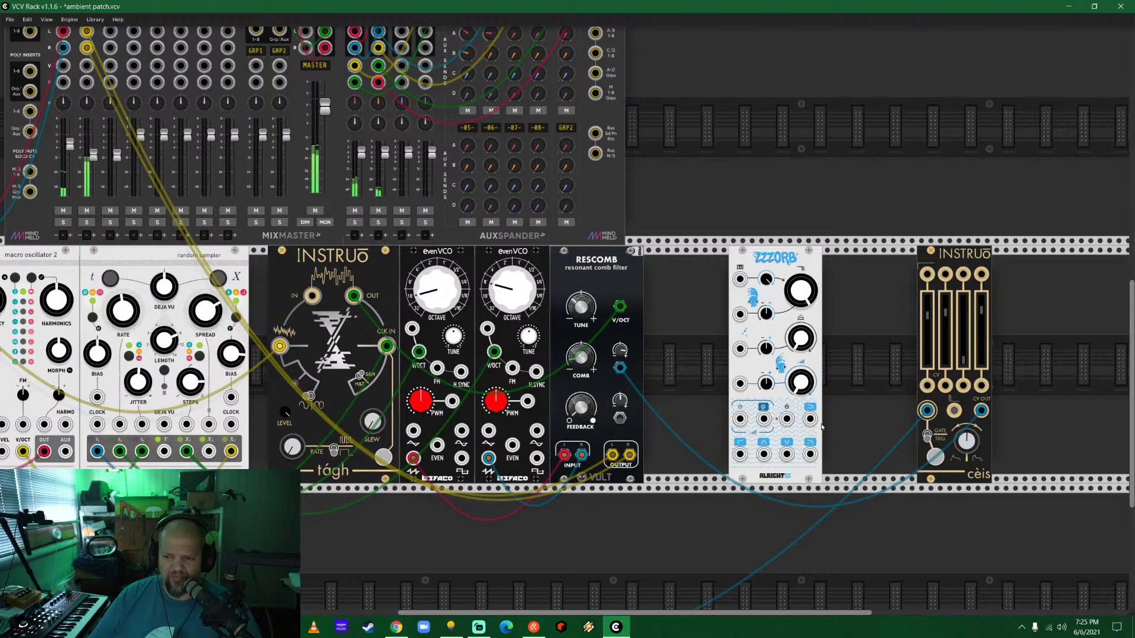
key("Delete")
Add a Valley Feline filter between Rescomb and cèis, and move Rescomb's L and R input and output cables over to it.
right_click(774, 297)
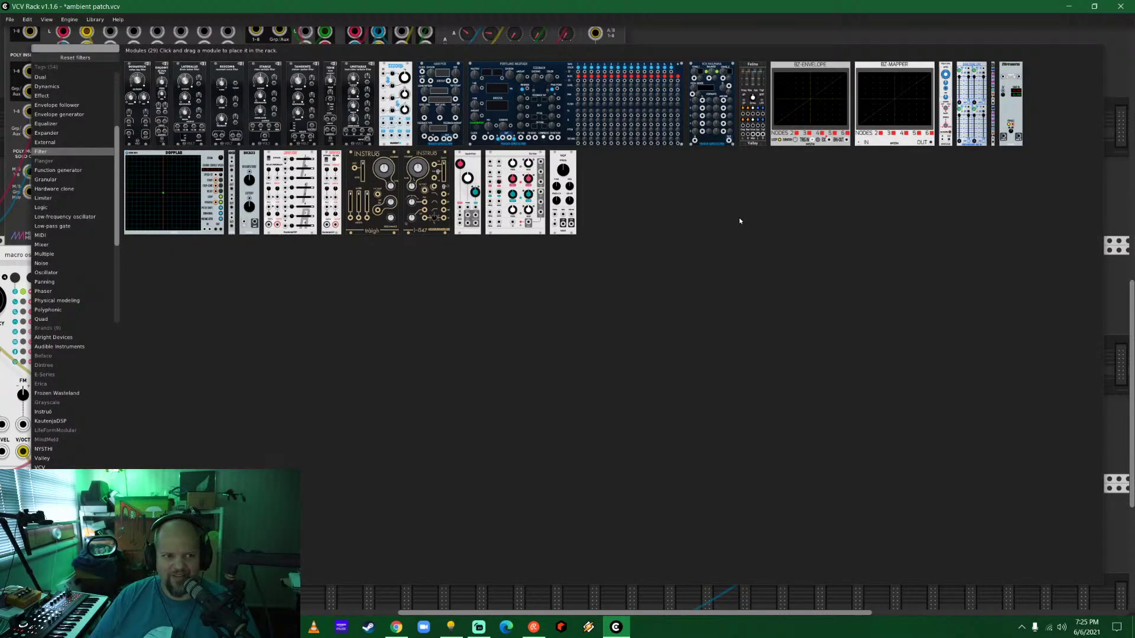
left_click(752, 107)
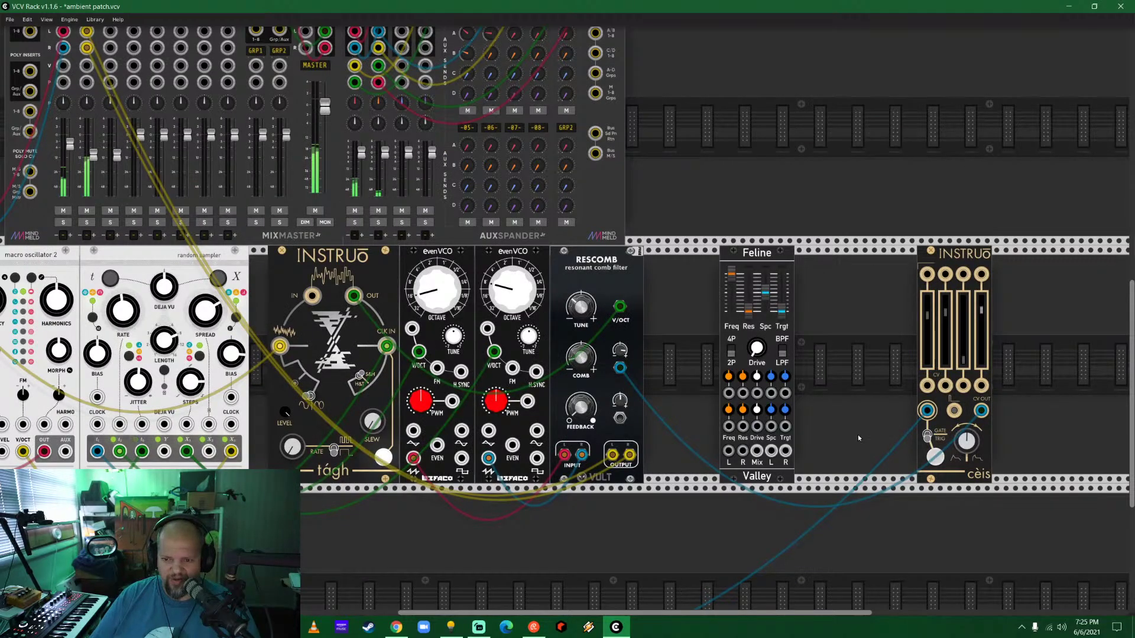
left_click_drag(564, 454, 728, 451)
left_click_drag(582, 454, 743, 458)
left_click_drag(612, 455, 771, 451)
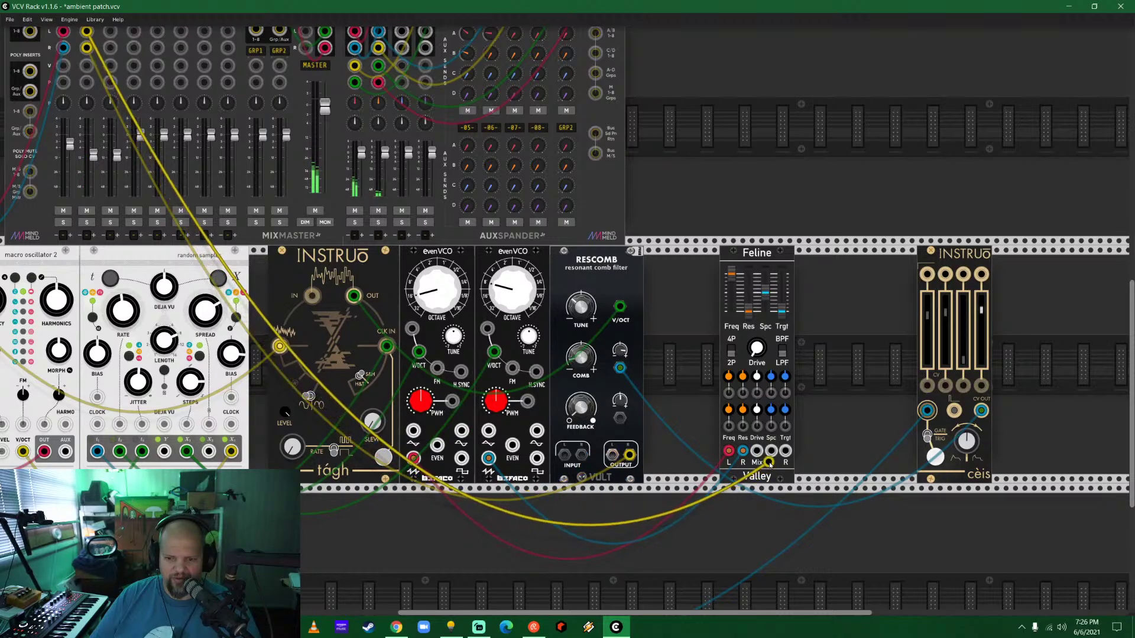
left_click_drag(630, 453, 785, 451)
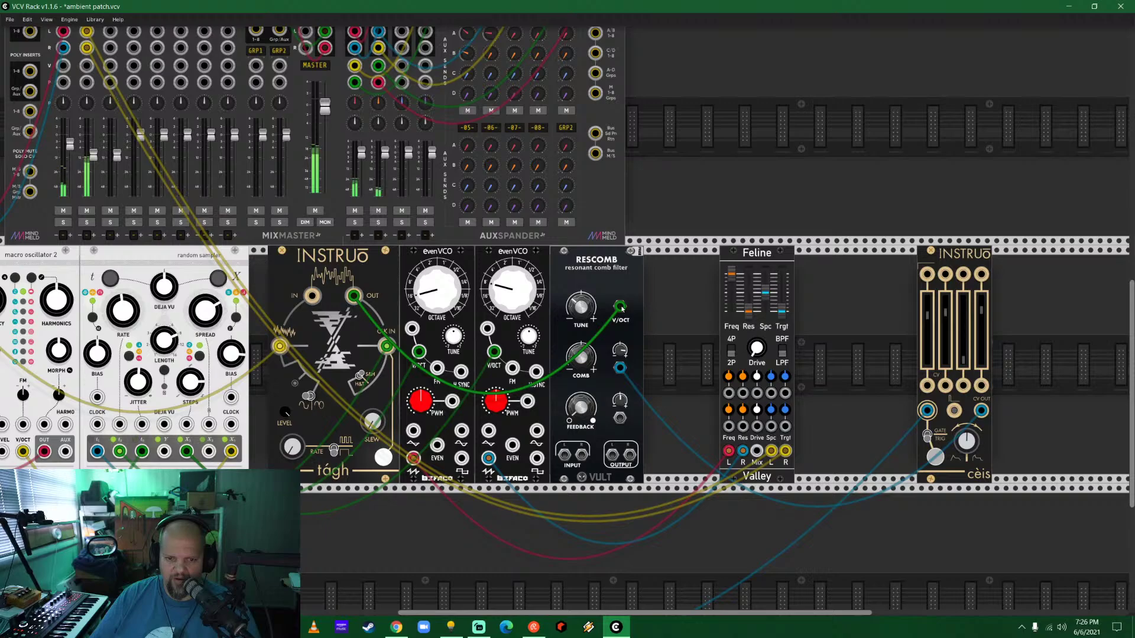
Unplug tágh from Rescomb's V/Oct and move cèis's CV cable to Feline's Freq CV input, lowering Feline's Freq slider.
left_click_drag(621, 306, 698, 407)
left_click_drag(619, 368, 728, 426)
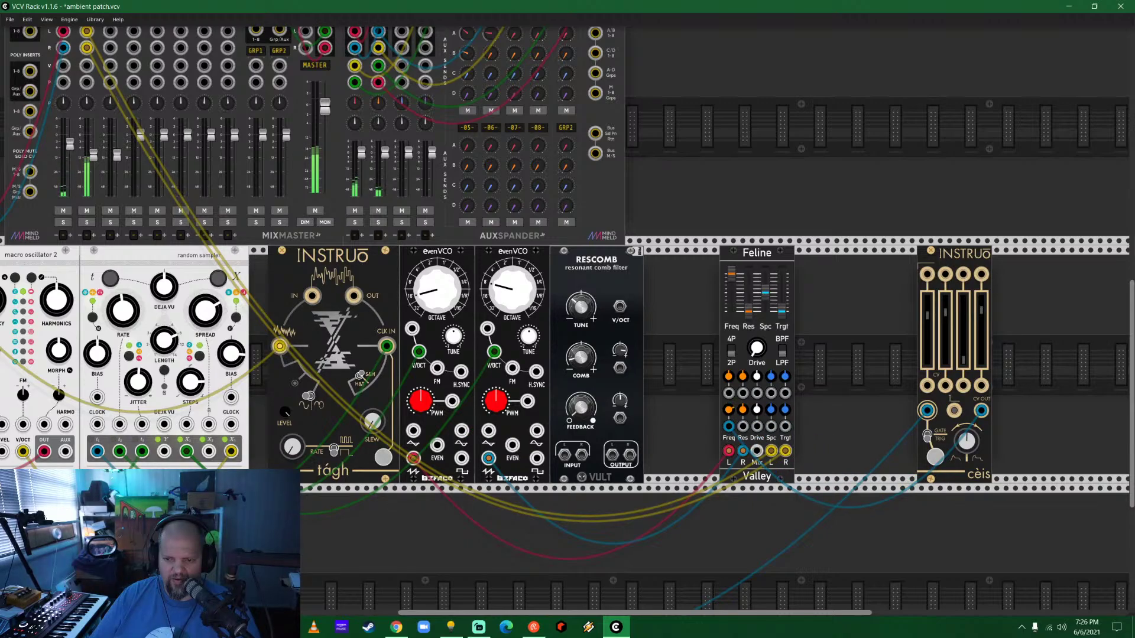
left_click_drag(732, 273, 733, 270)
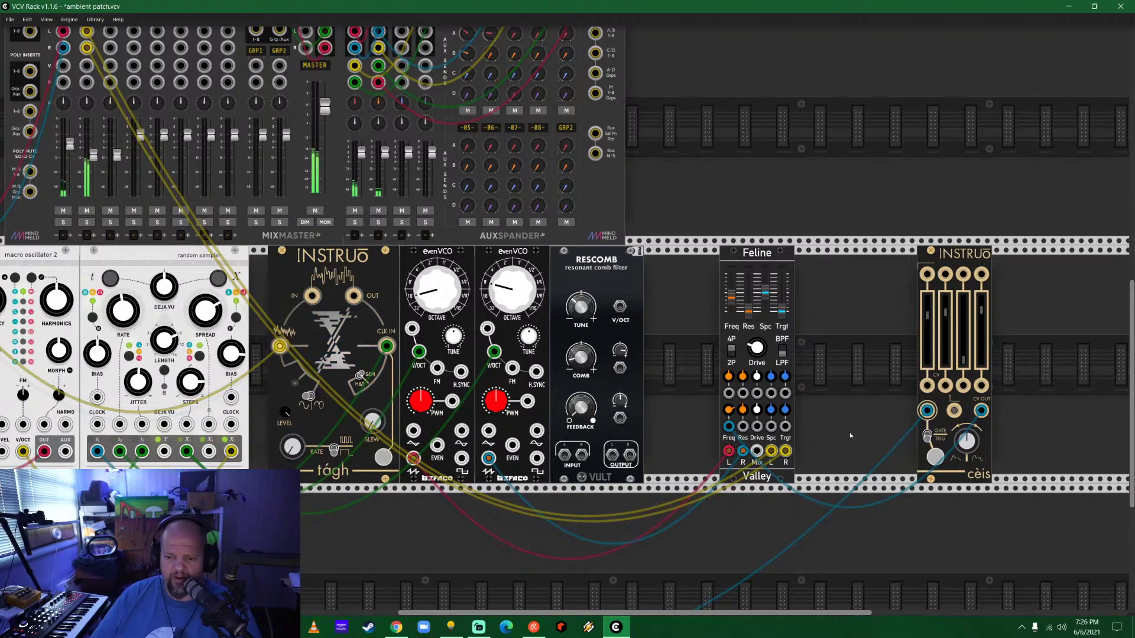
Move Rescomb out toward cèis, and place Feline directly beside the second evenVCO.
left_click_drag(763, 281, 702, 284)
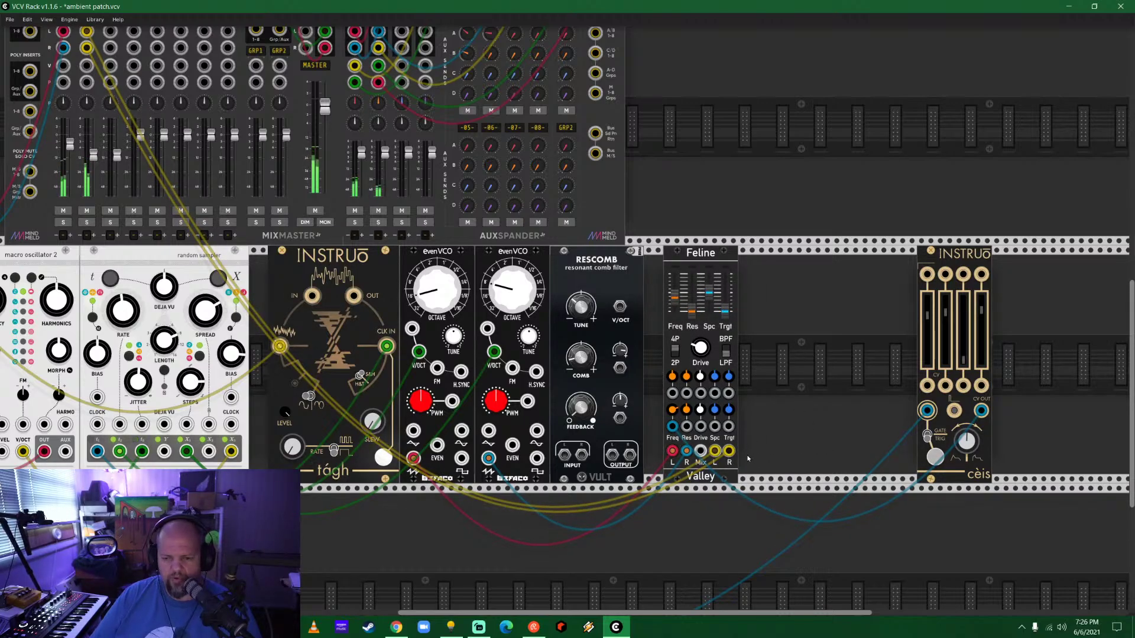
left_click_drag(625, 266, 832, 266)
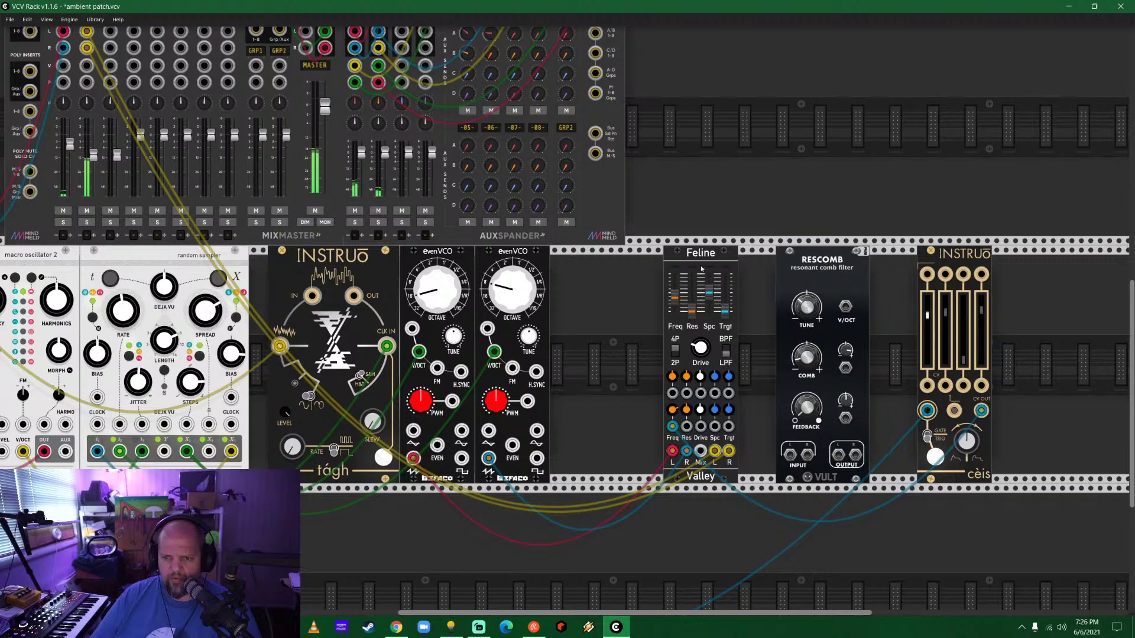
left_click_drag(695, 264, 582, 264)
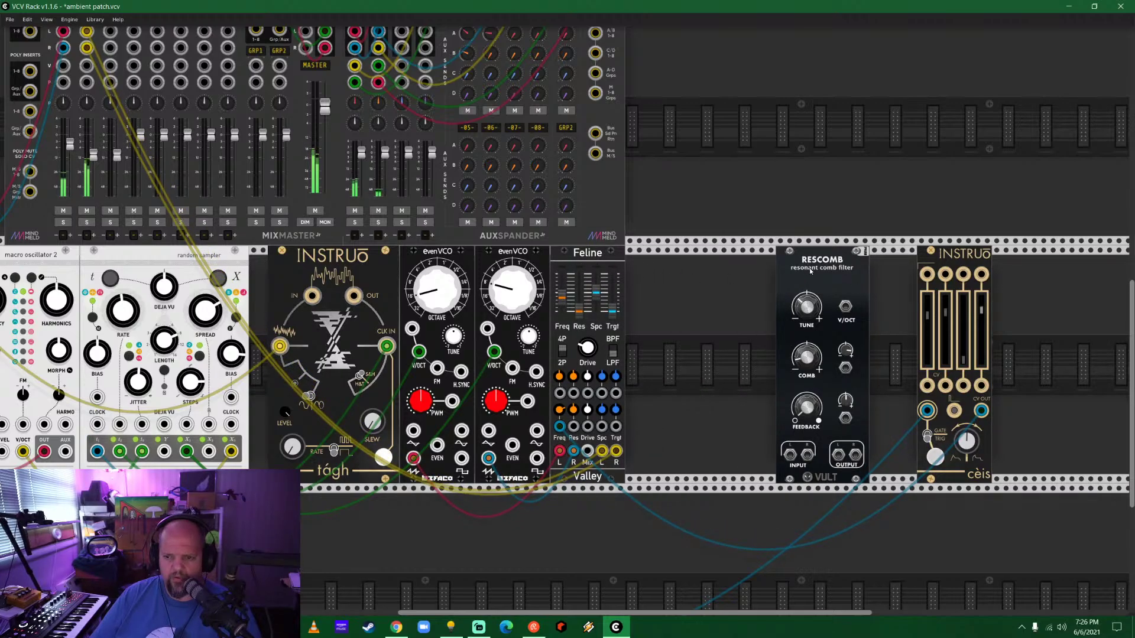
Move Rescomb closer to Feline and raise Feline's Res slider.
left_click_drag(822, 263, 727, 263)
left_click_drag(519, 294, 519, 307)
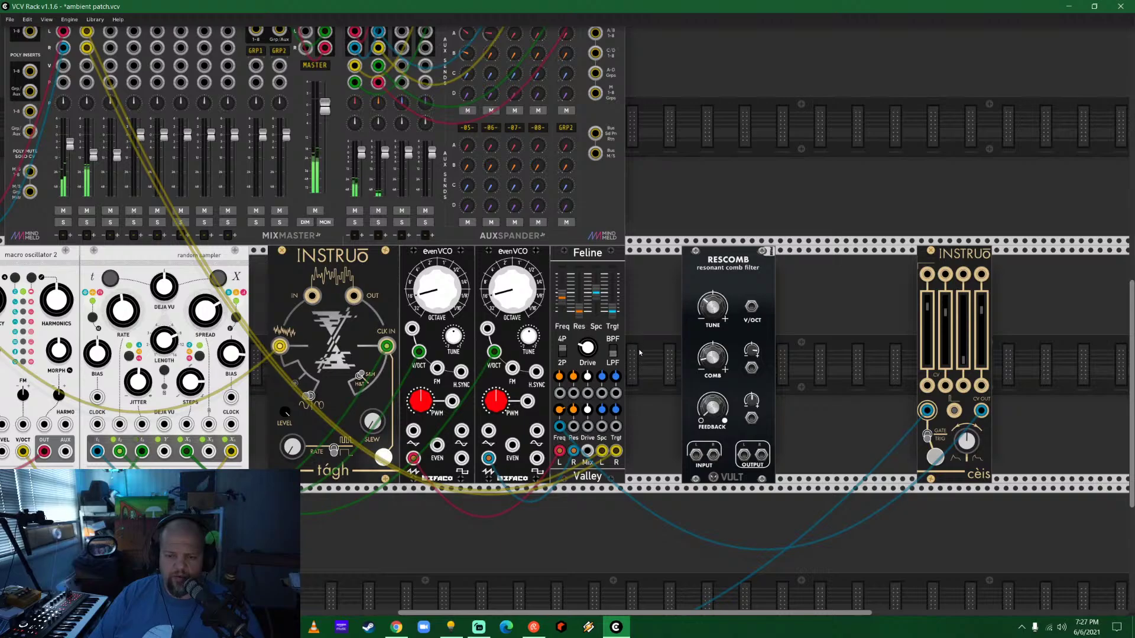
left_click_drag(579, 307, 579, 283)
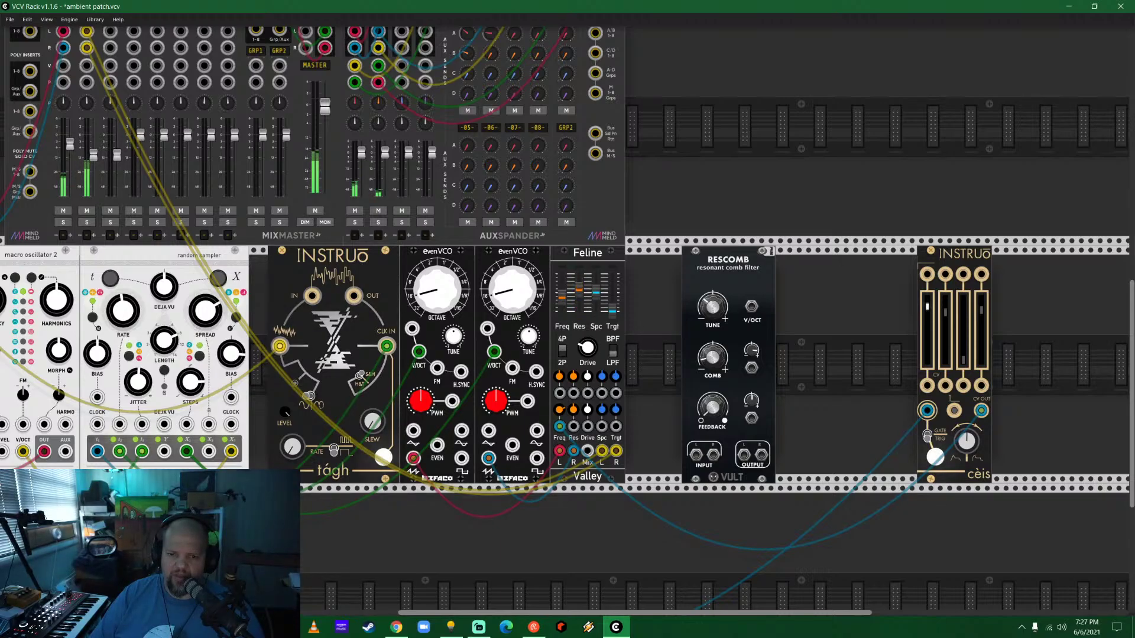
Turn down the Octave knobs of both evenVCOs, and set the second evenVCO's Octave above the first.
left_click_drag(502, 292, 481, 308)
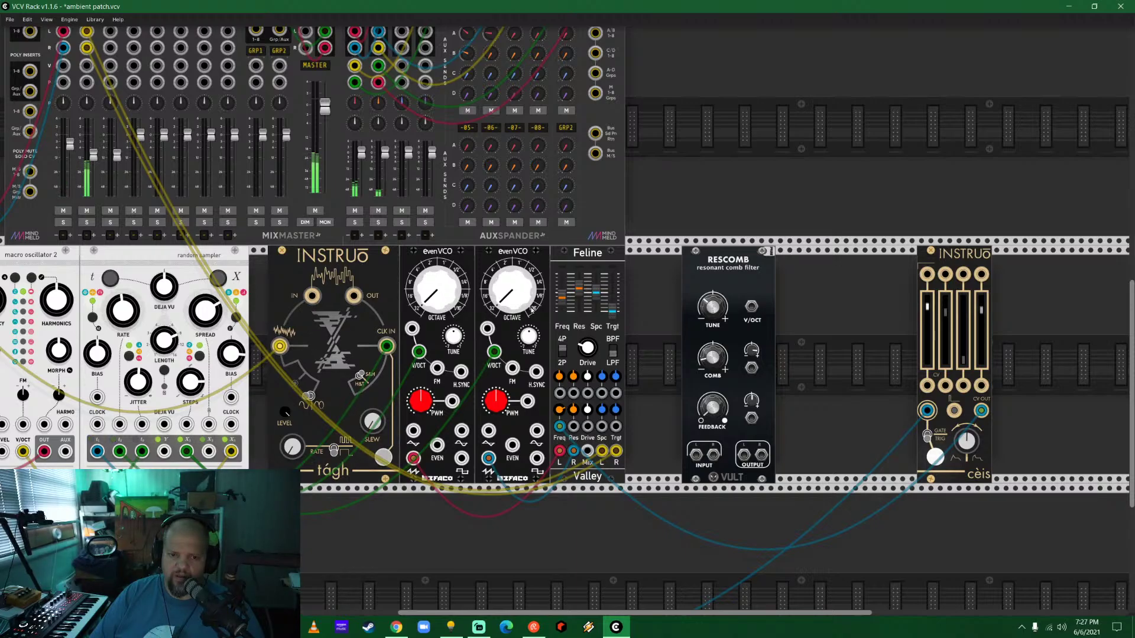
left_click_drag(640, 329, 803, 326)
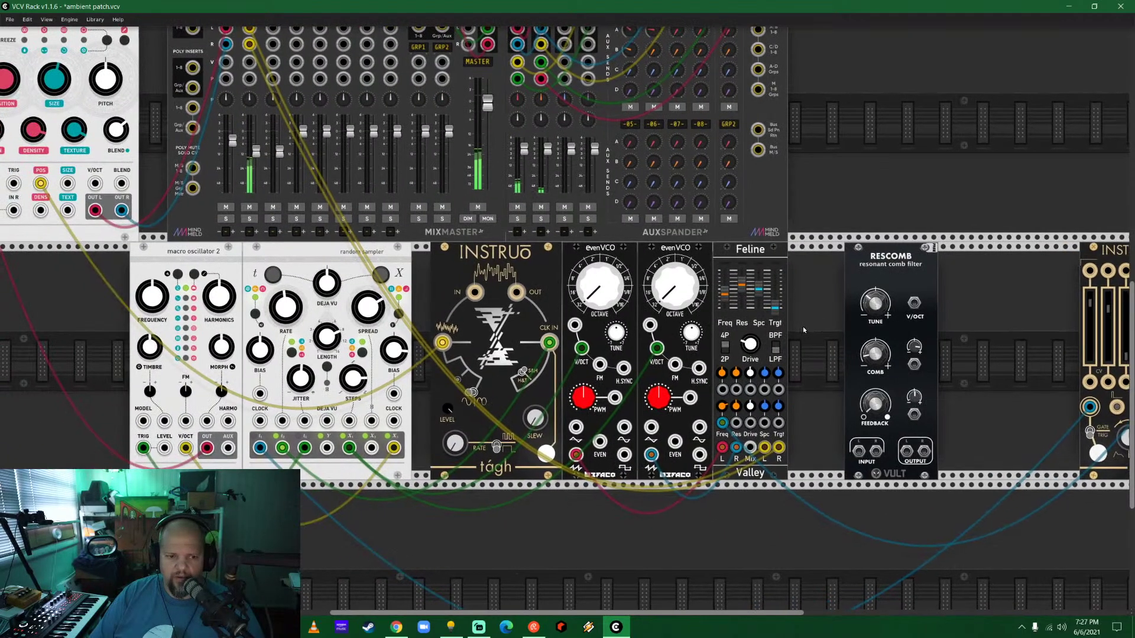
scroll(739, 266, "up", 2)
scroll(738, 266, "left", 2)
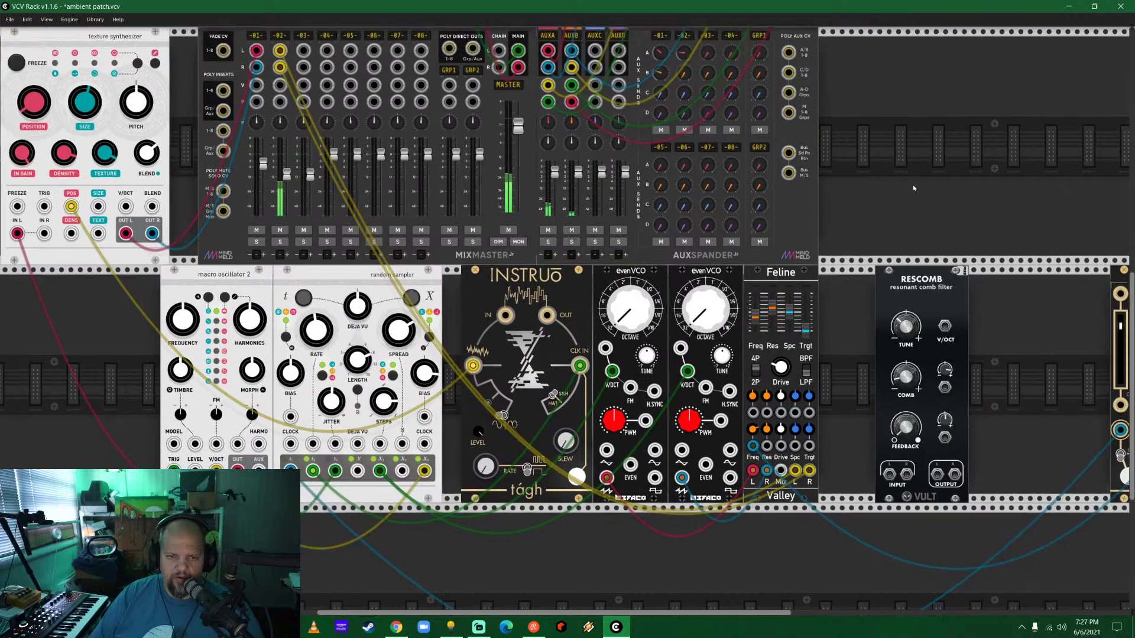
scroll(673, 283, "down", 3)
scroll(671, 354, "right", 7)
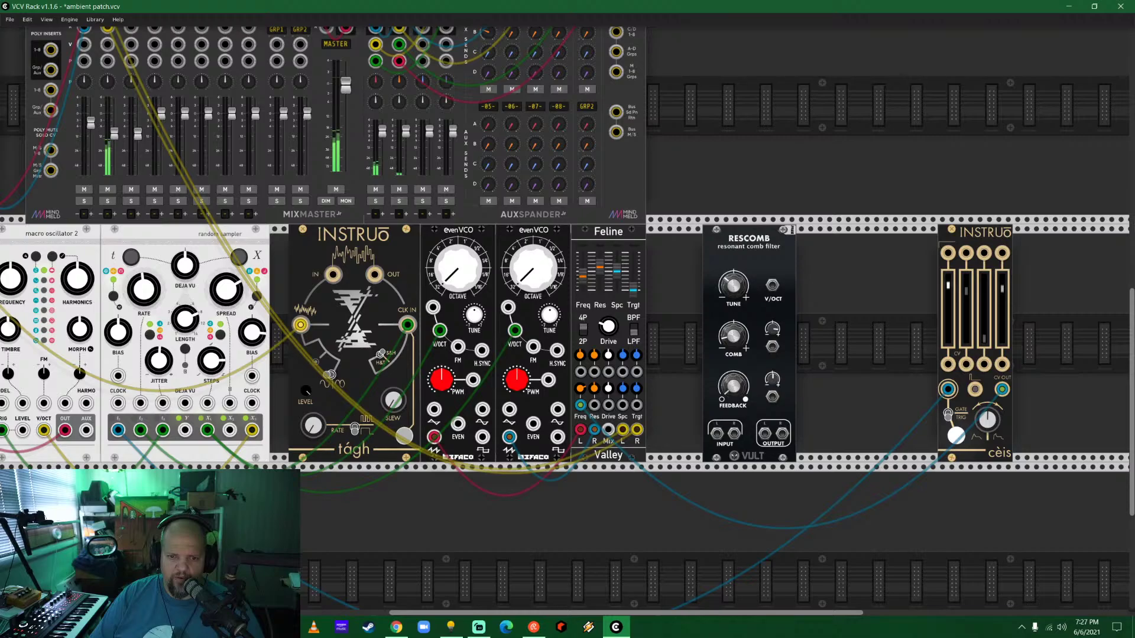
left_click_drag(532, 269, 532, 278)
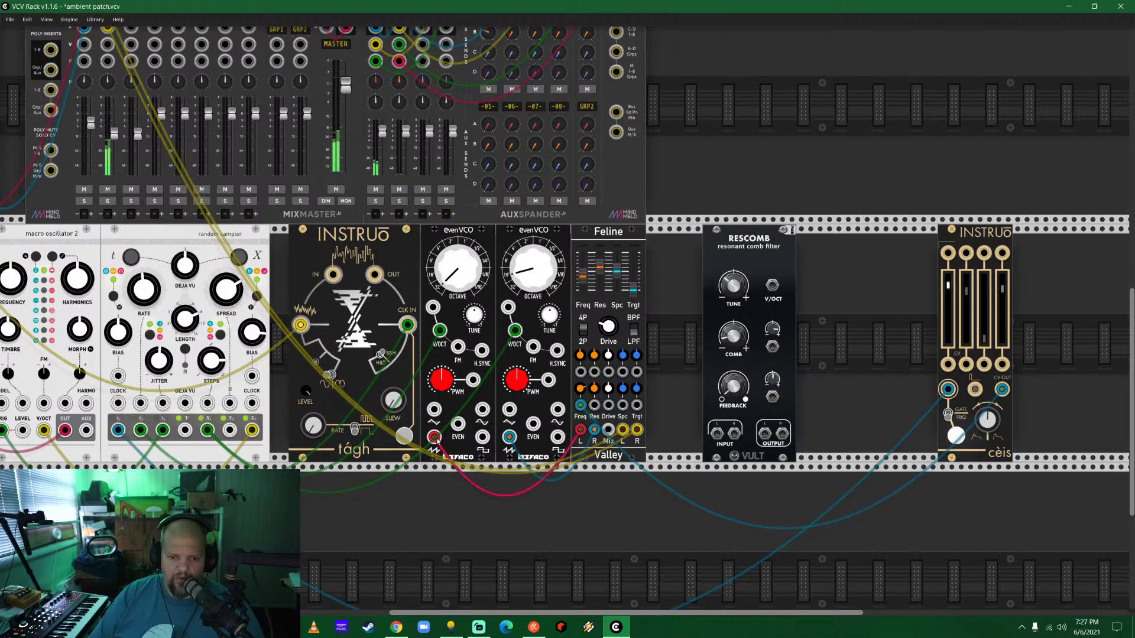
Move both evenVCOs' output cables from saw to square, nudge the first evenVCO's PWM, and raise its Octave to match the second.
left_click_drag(436, 440, 434, 409)
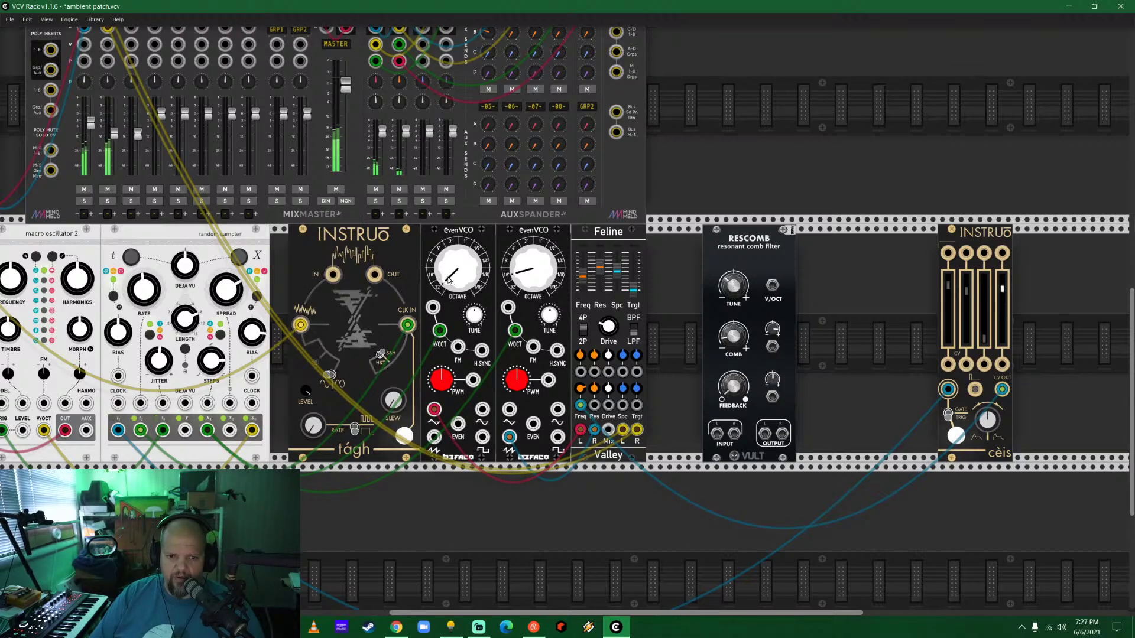
left_click_drag(457, 269, 458, 290)
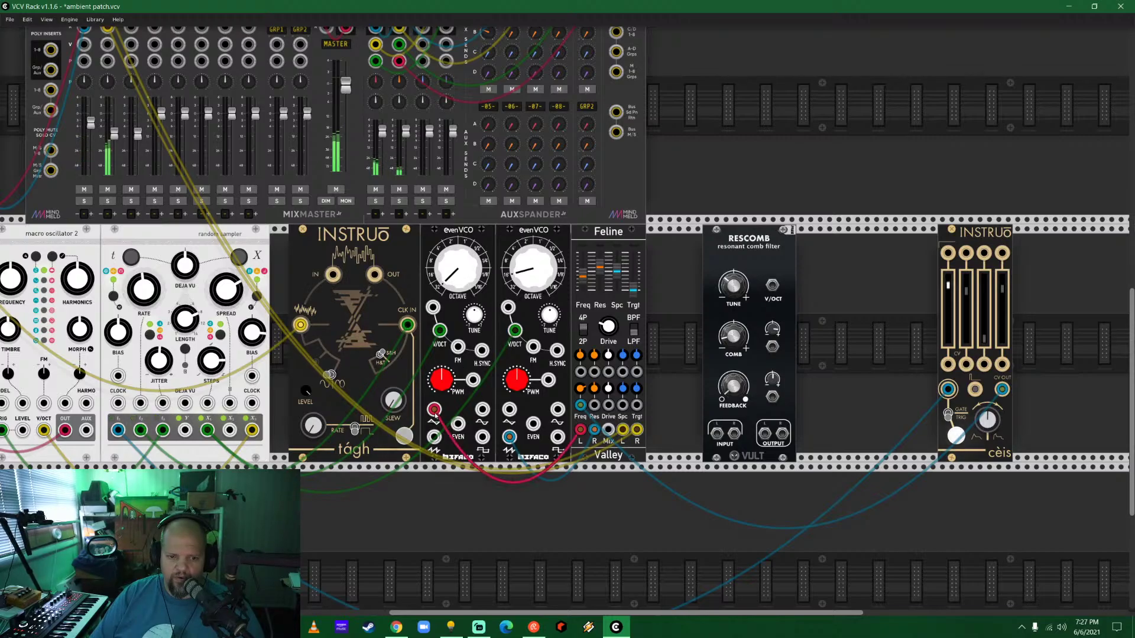
left_click_drag(434, 409, 483, 437)
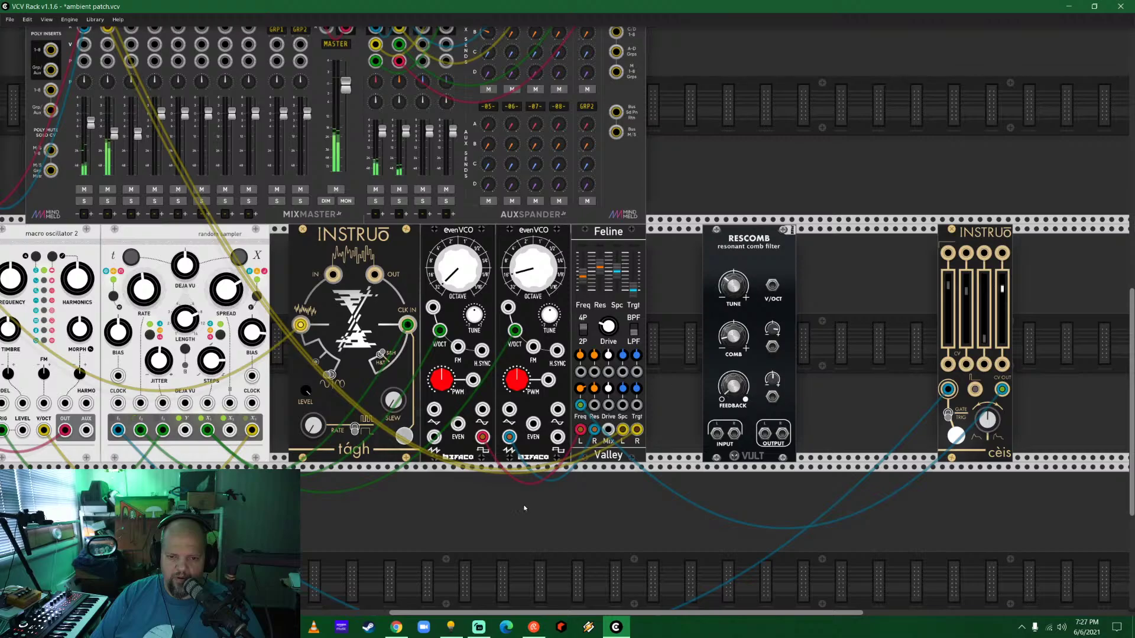
left_click_drag(441, 380, 441, 376)
left_click_drag(509, 437, 557, 437)
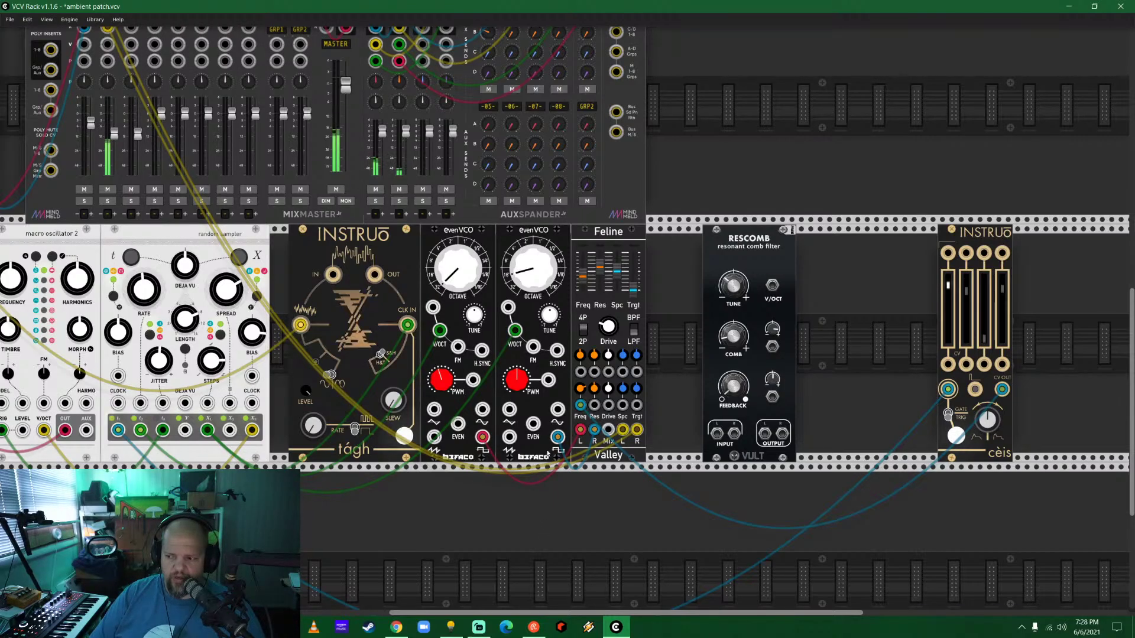
left_click_drag(456, 283, 457, 272)
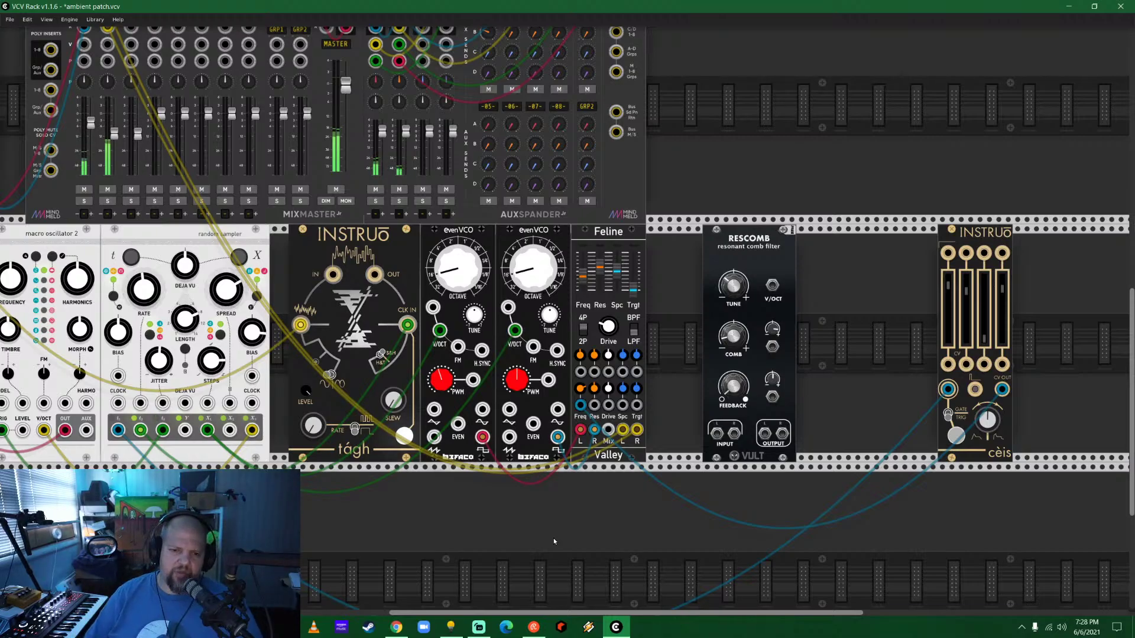
Look over the patch, from the reverb and mixer rows down to the oscillator, Feline, Rescomb and cèis row.
scroll(451, 508, "down", 5)
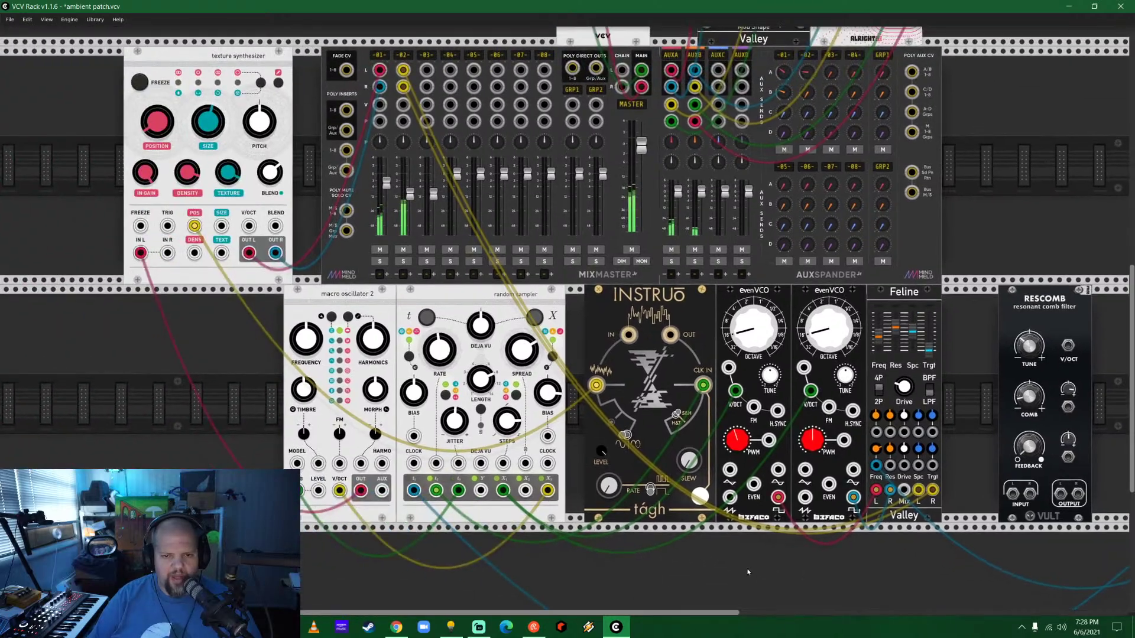
scroll(799, 322, "up", 3)
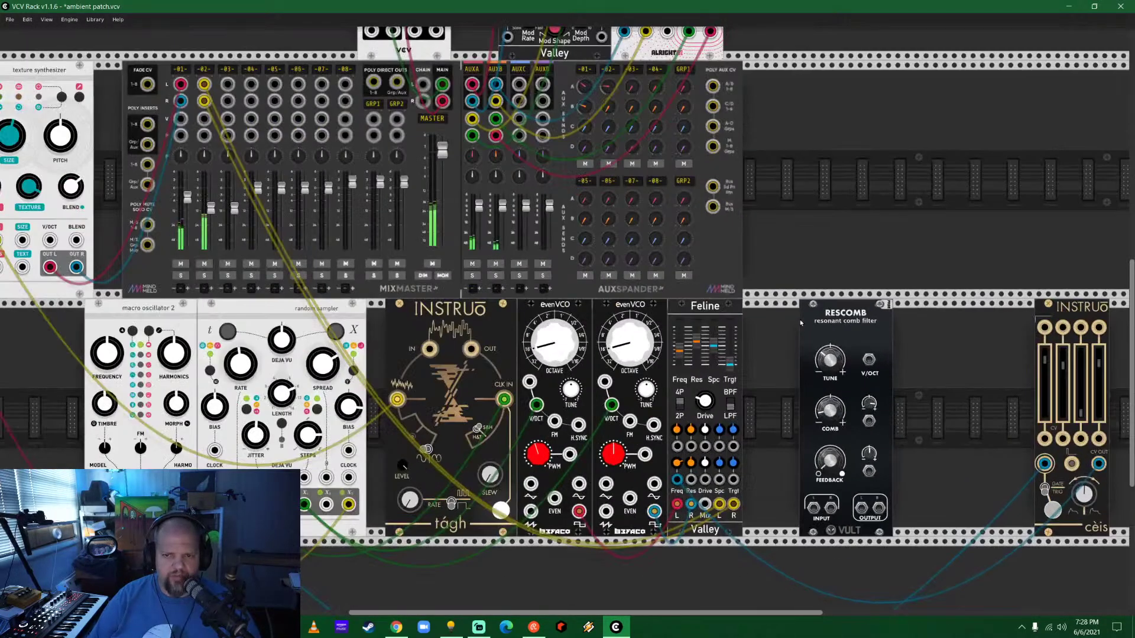
scroll(799, 322, "down", 1)
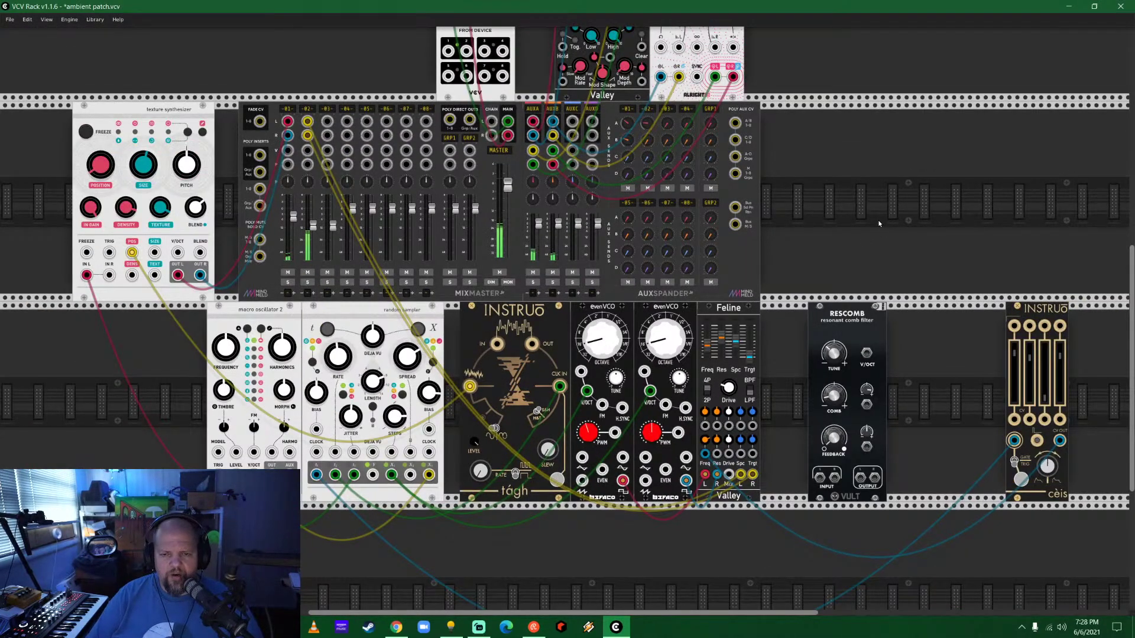
left_click_drag(878, 223, 830, 302)
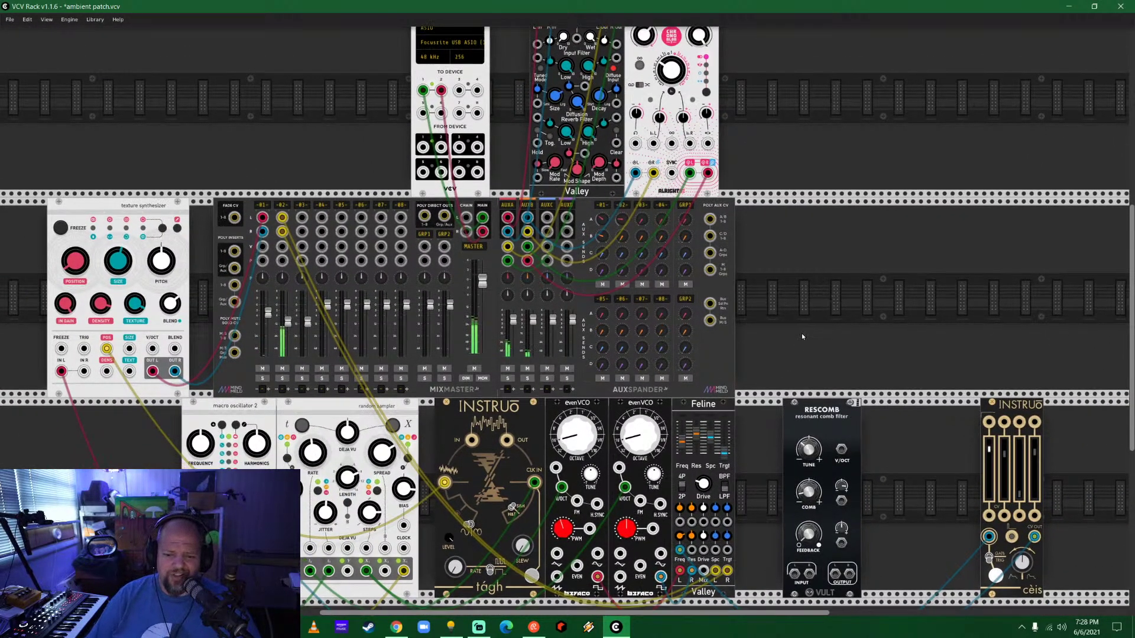
left_click_drag(801, 333, 805, 223)
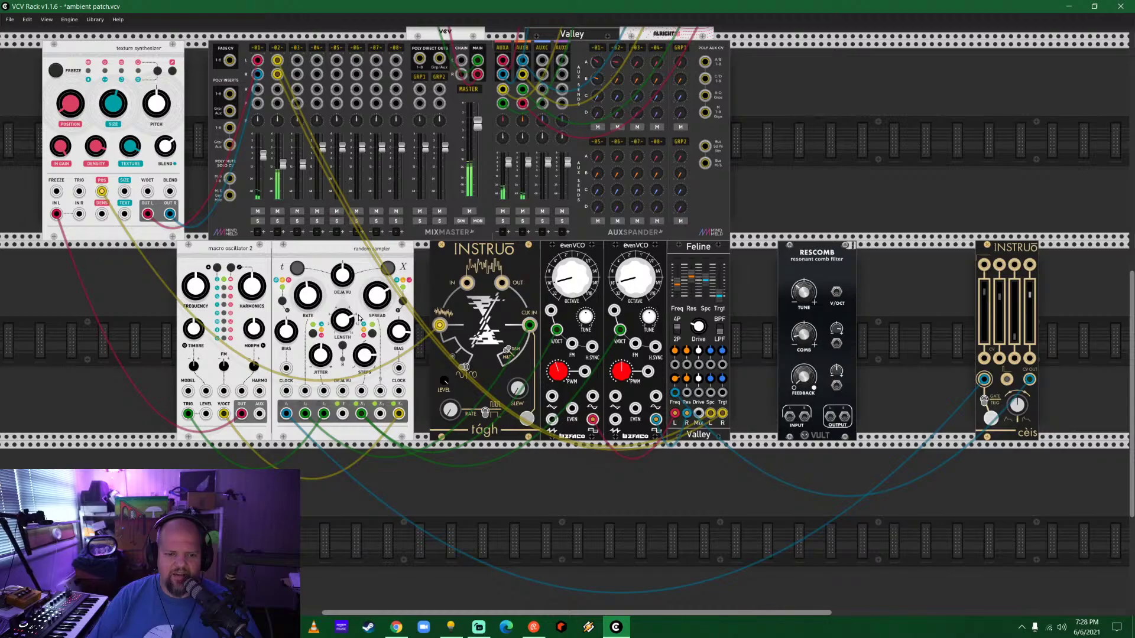
left_click_drag(148, 297, 240, 374)
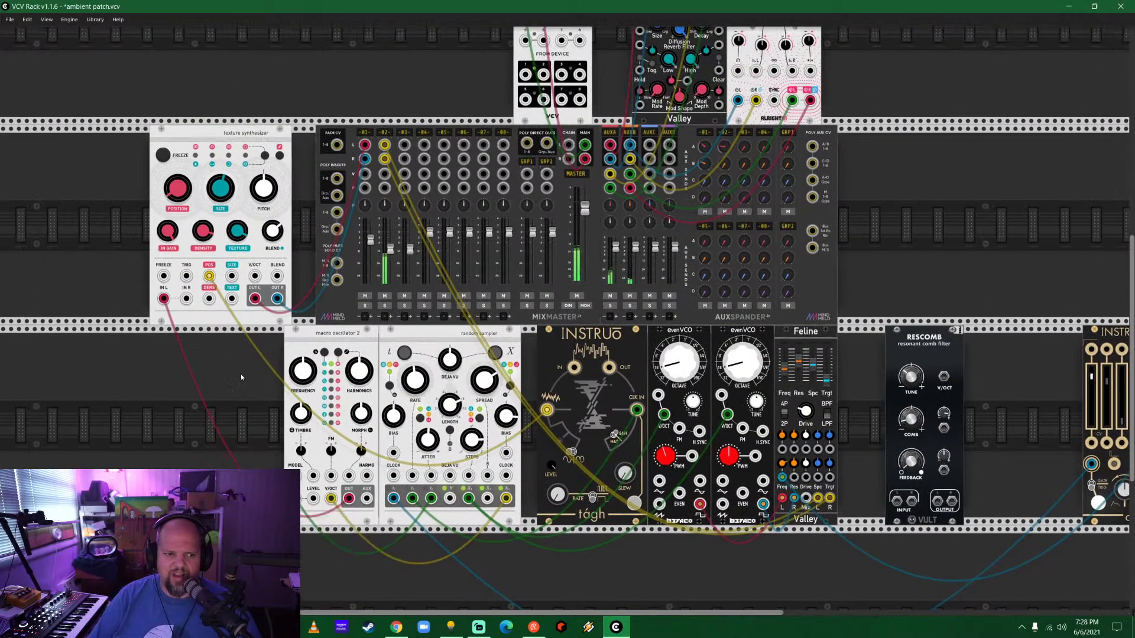
scroll(804, 236, "down", 2)
scroll(803, 236, "right", 5)
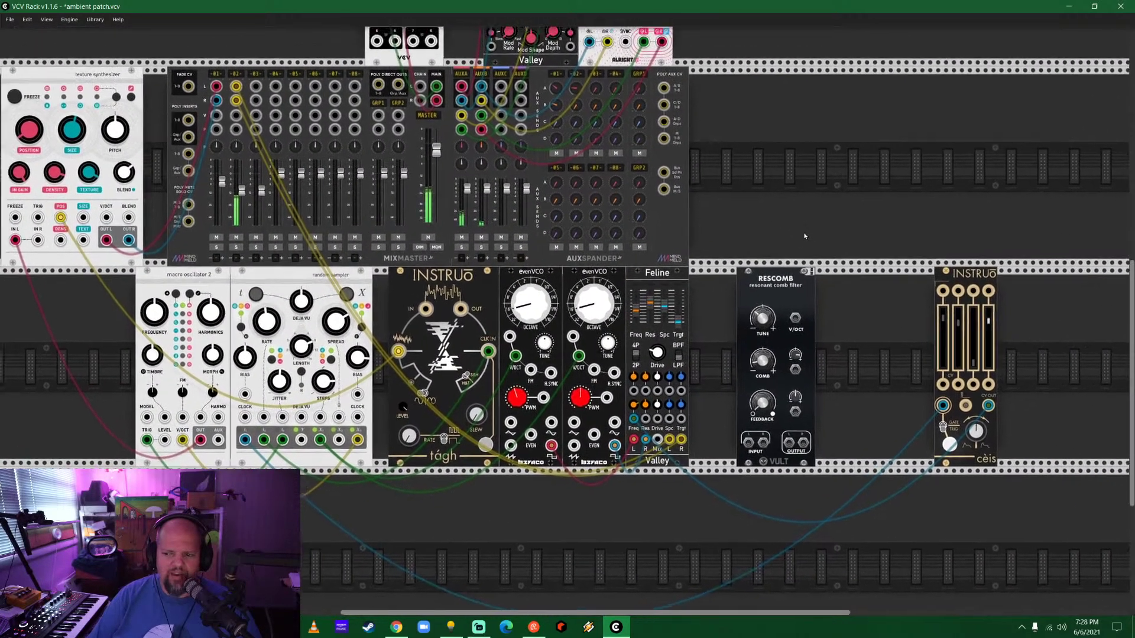
scroll(804, 235, "up", 2)
scroll(804, 235, "left", 4)
Add a Frozen Wasteland Portland Weather delay to the empty row below the tágh and evenVCO modules.
scroll(681, 463, "down", 5)
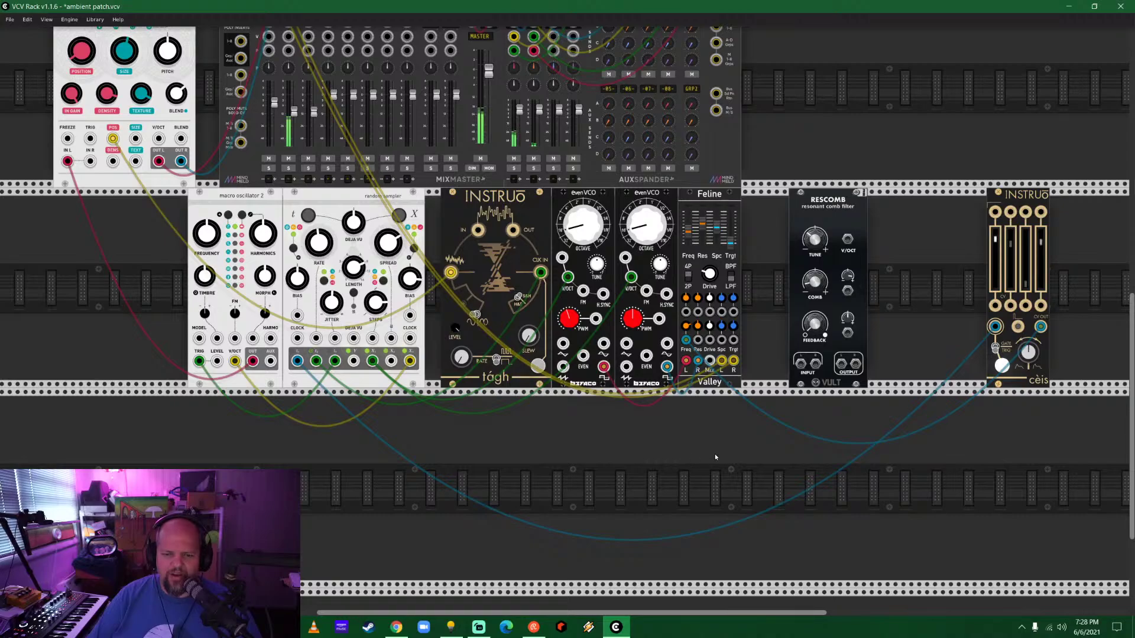
right_click(639, 437)
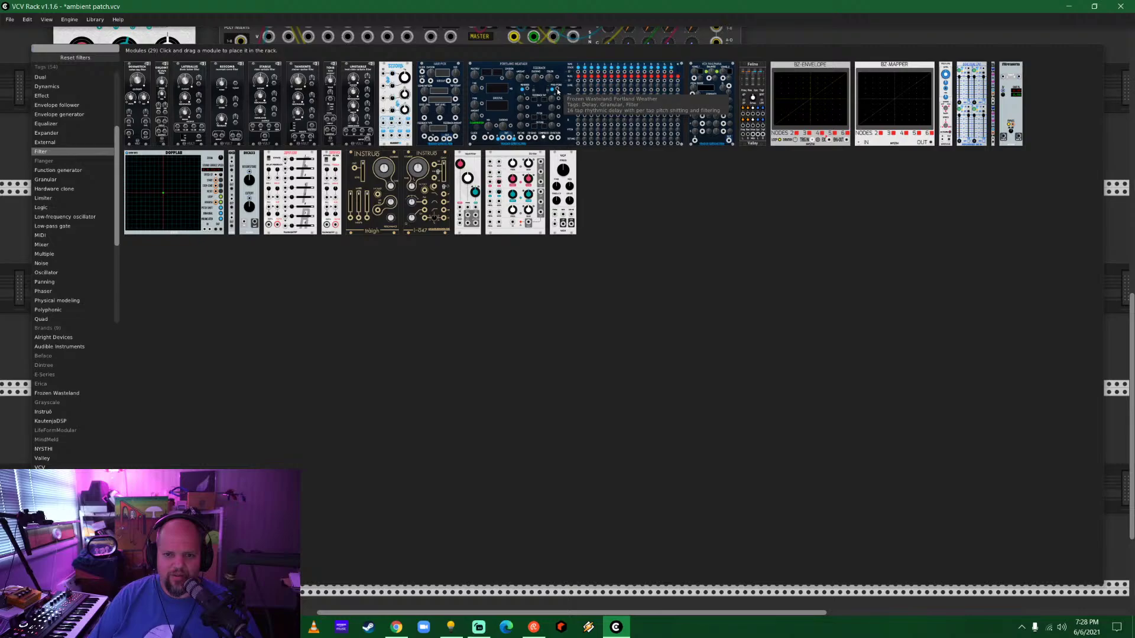
left_click_drag(557, 91, 589, 378)
mouse_move(476, 410)
left_mouse_down()
mouse_move(273, 409)
mouse_move(491, 410)
left_mouse_up()
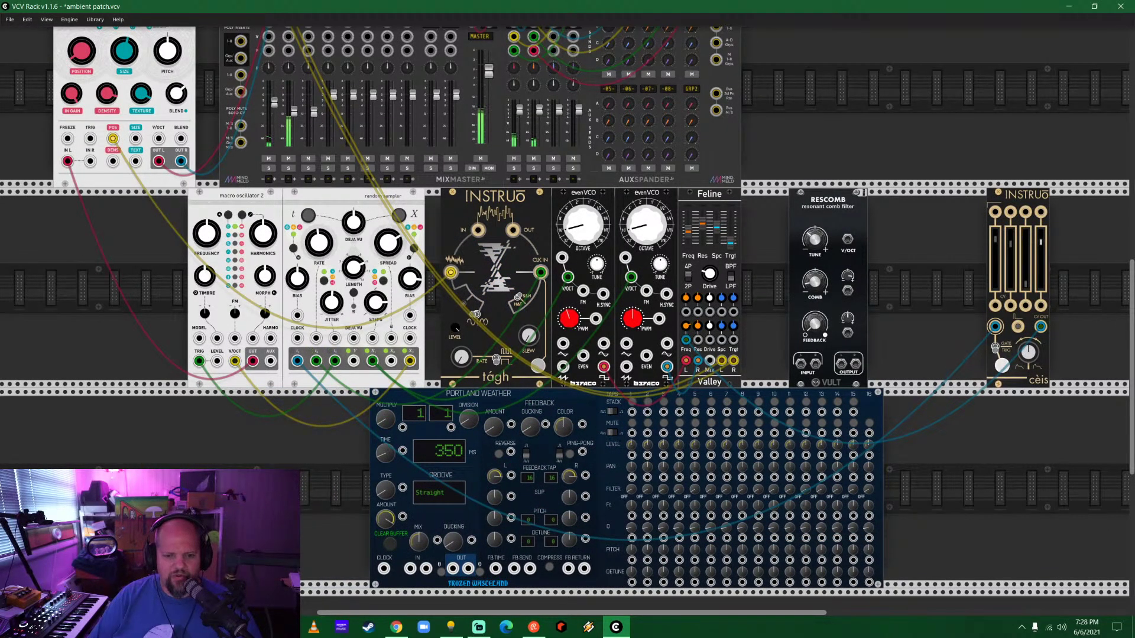
Move Feline's L and R input and output cables to Portland Weather's In and Out, and shift the delay beneath macro oscillator 2.
scroll(998, 354, "down", 2)
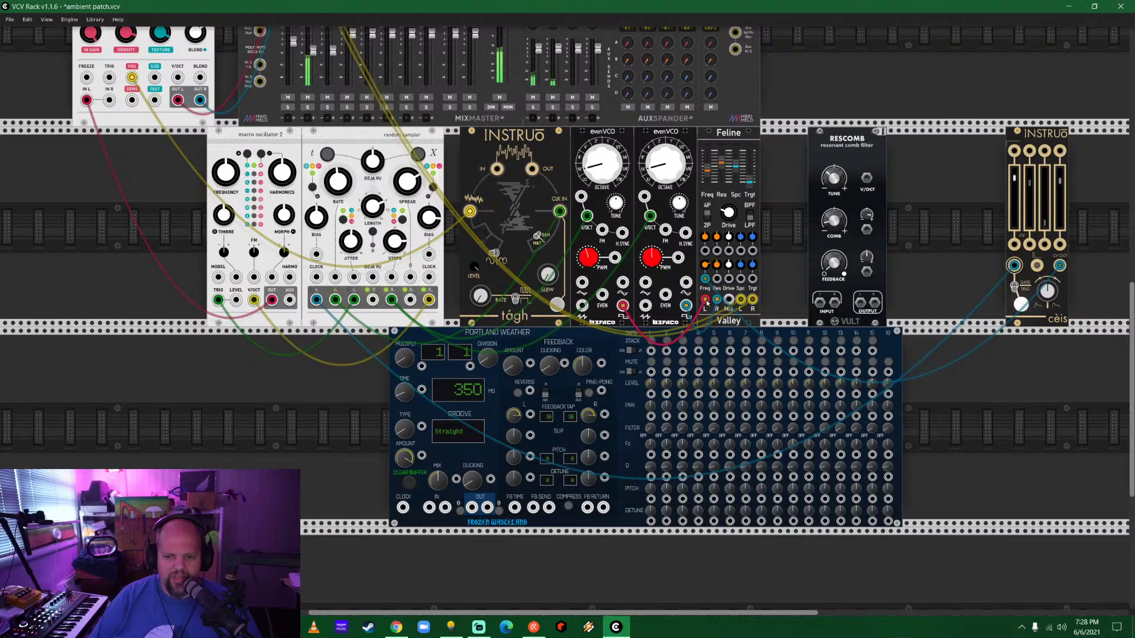
left_click_drag(705, 300, 429, 508)
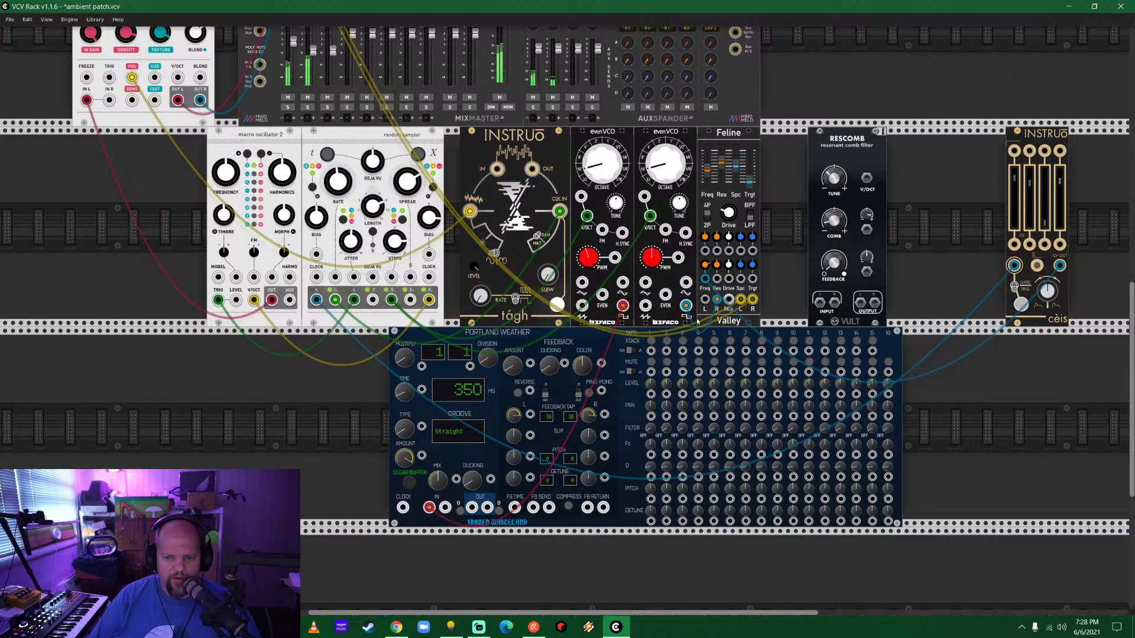
left_click_drag(717, 300, 445, 507)
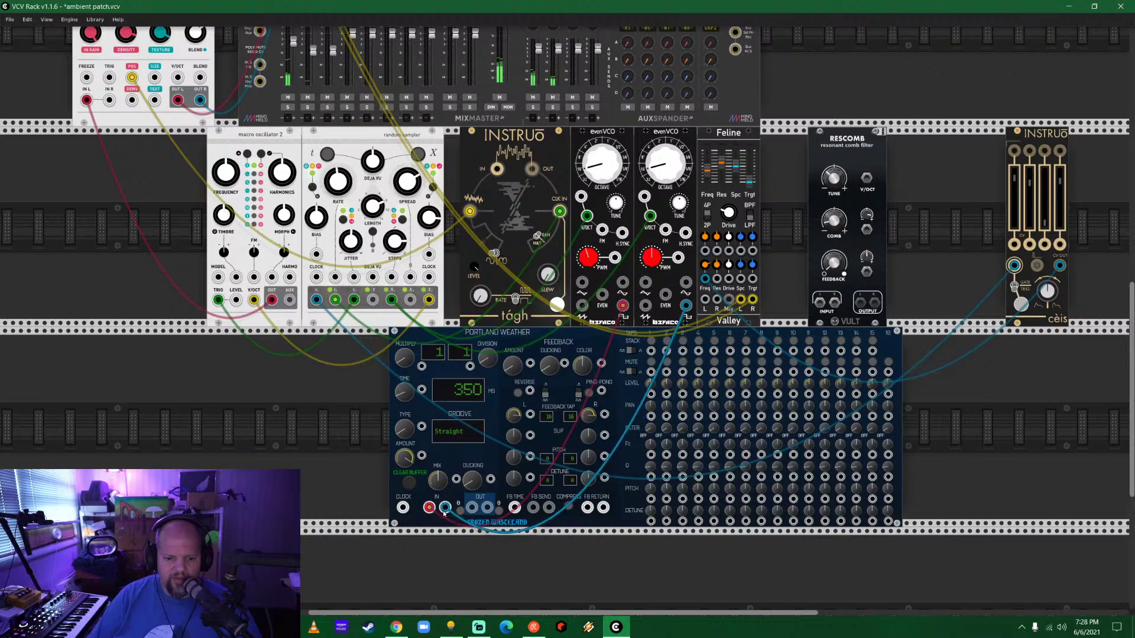
left_click_drag(728, 300, 491, 512)
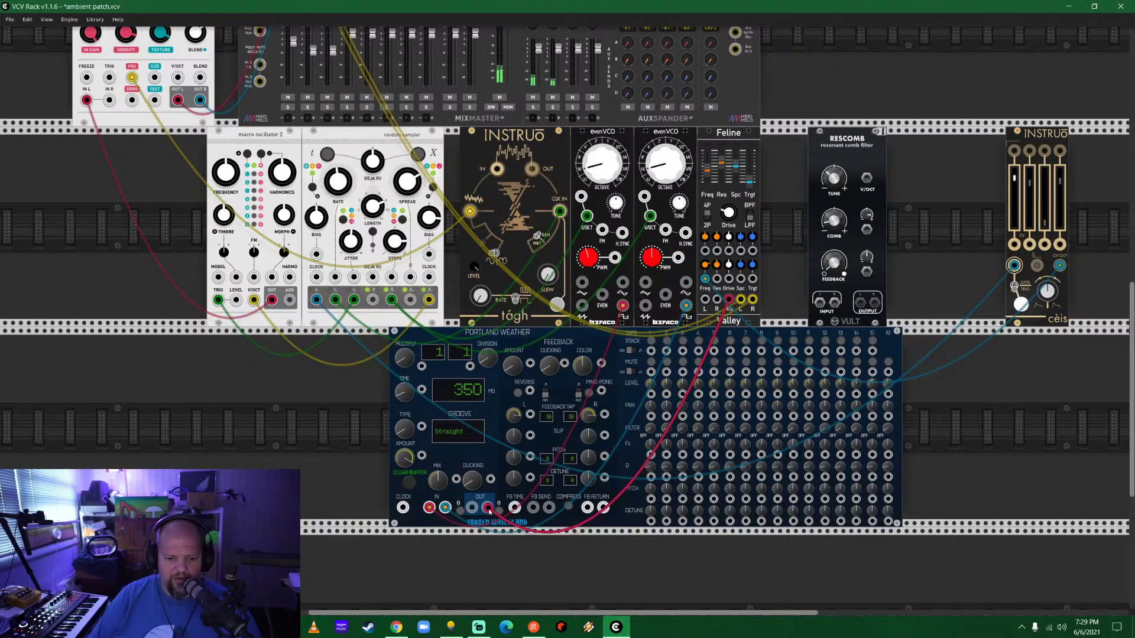
left_click_drag(741, 300, 471, 507)
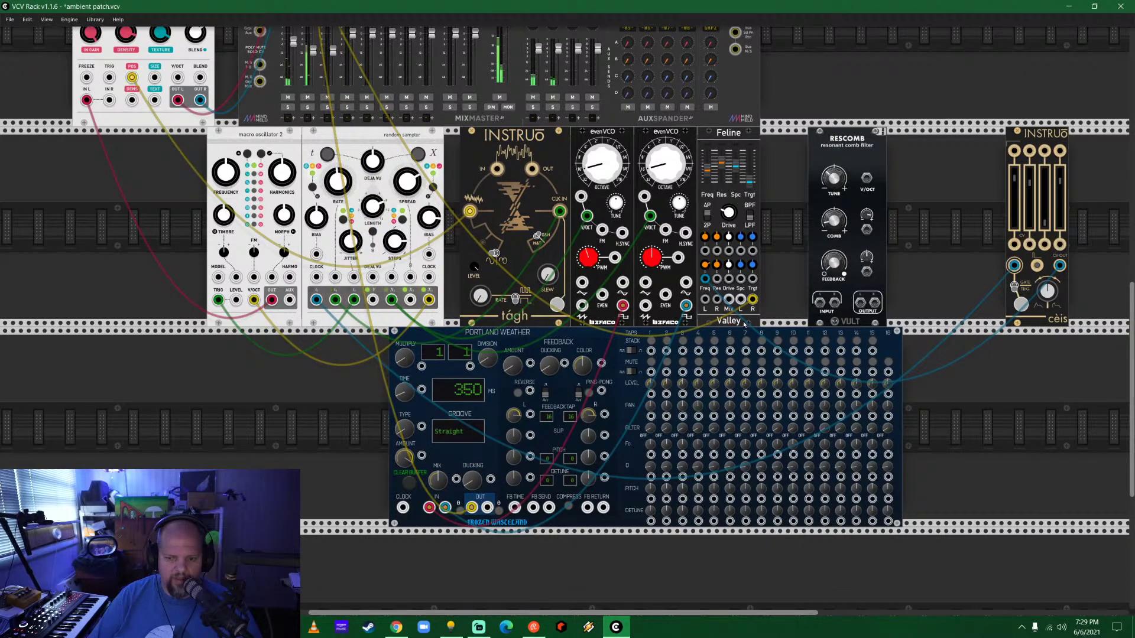
left_click_drag(750, 300, 487, 507)
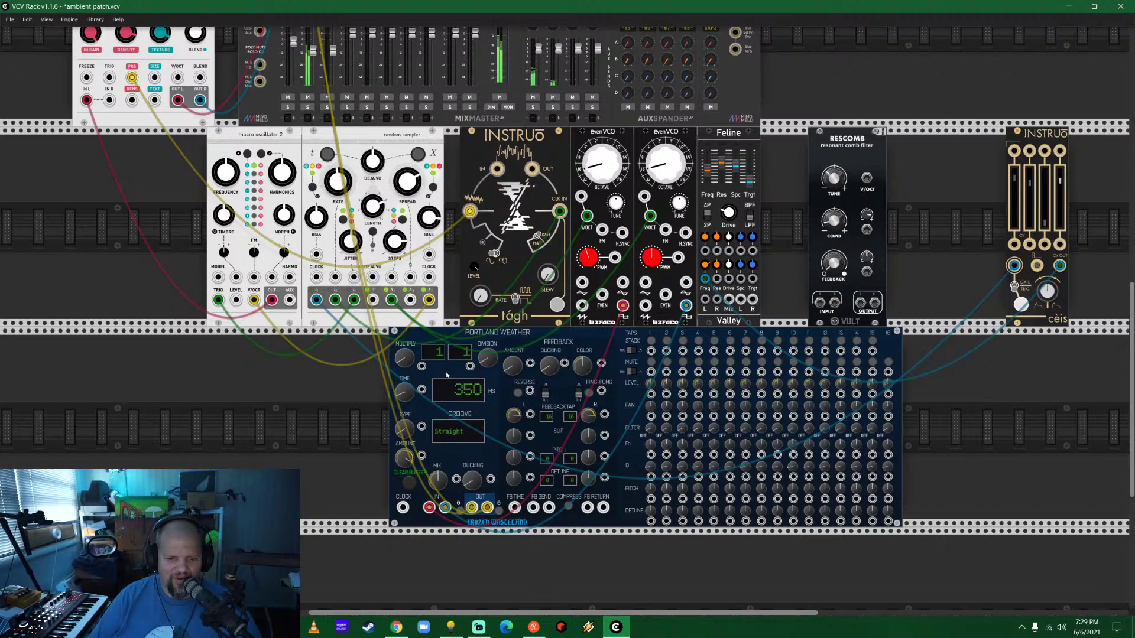
left_click_drag(447, 375, 162, 394)
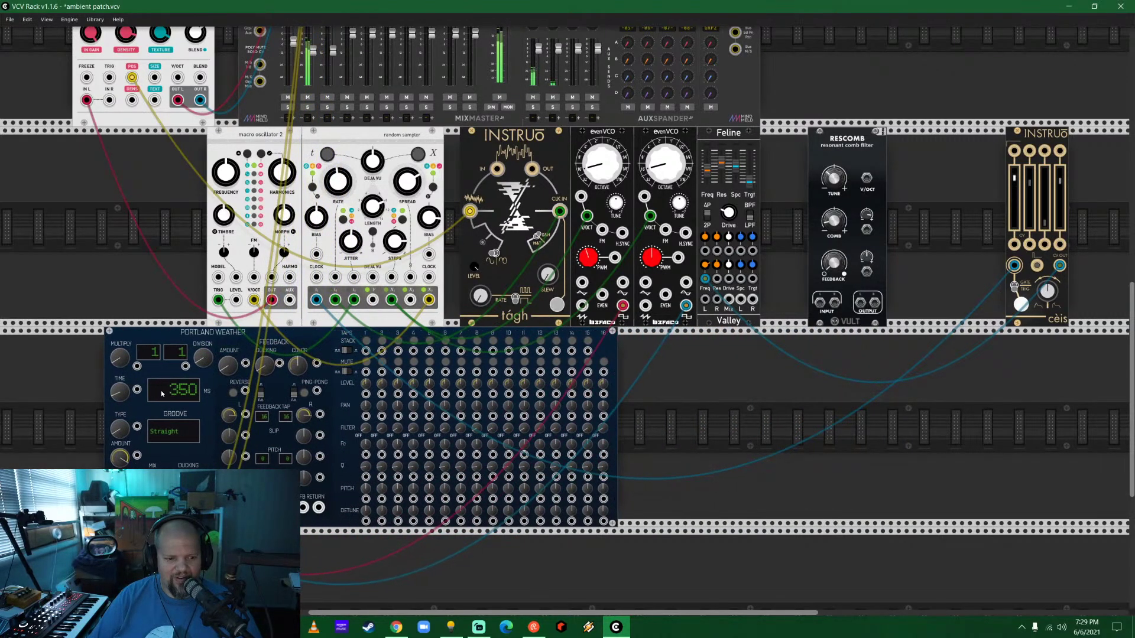
scroll(338, 458, "left", 5)
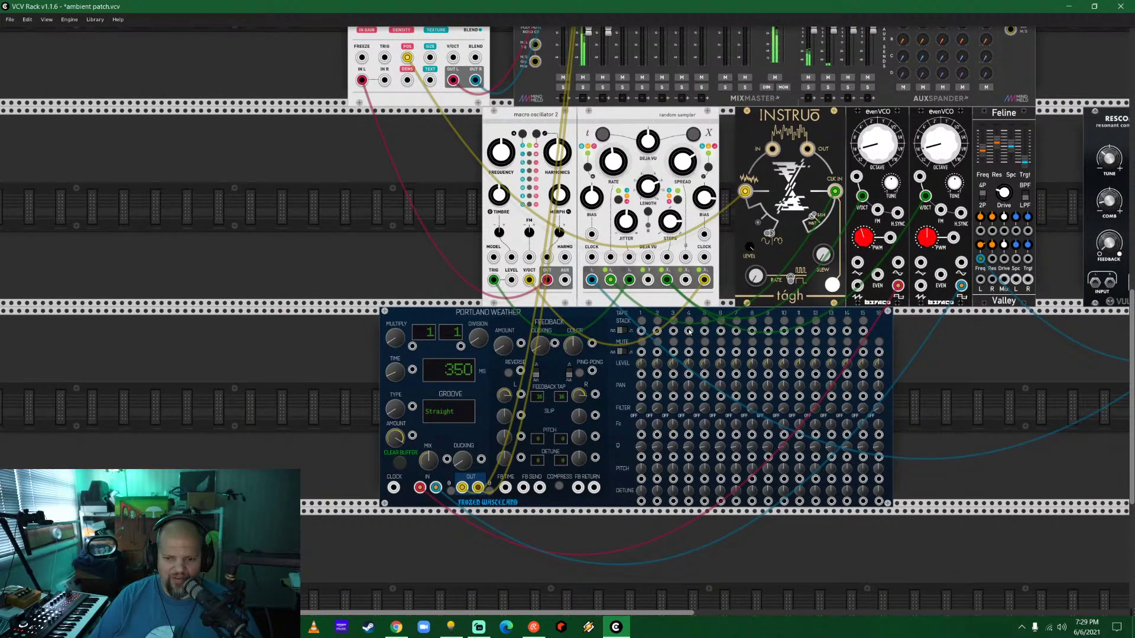
Enable Stack on several Portland Weather taps, including 1, 5 and 8.
left_click(642, 322)
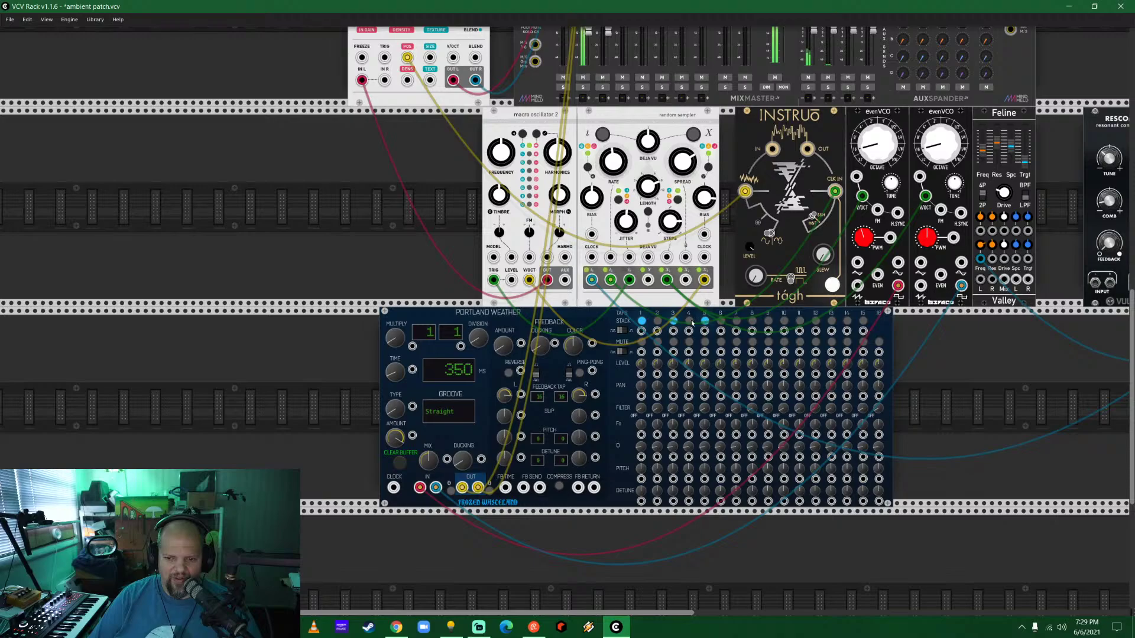
left_click(751, 321)
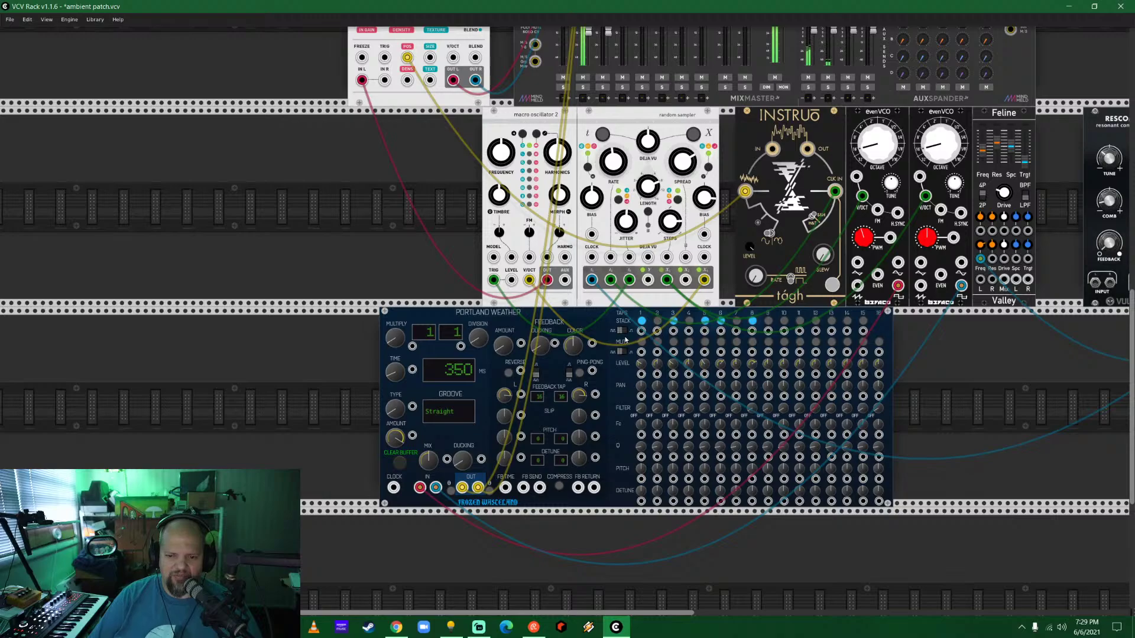
left_click(625, 331)
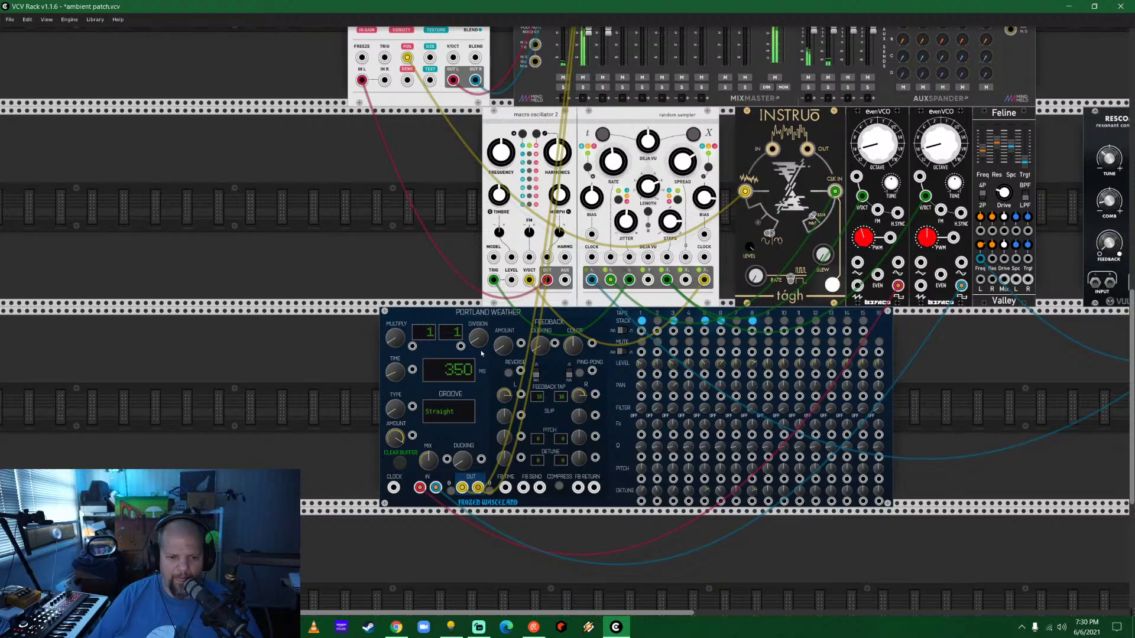
Set Portland Weather's Division to 21 and its delay Time to 75 ms.
left_click_drag(482, 342, 482, 325)
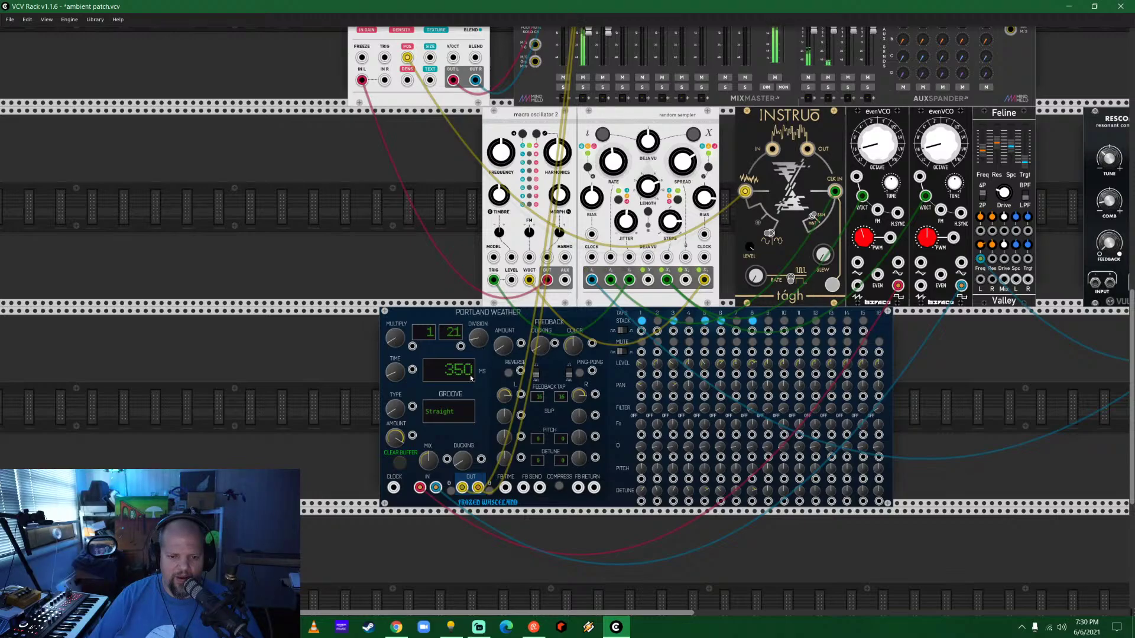
left_click_drag(395, 376, 395, 397)
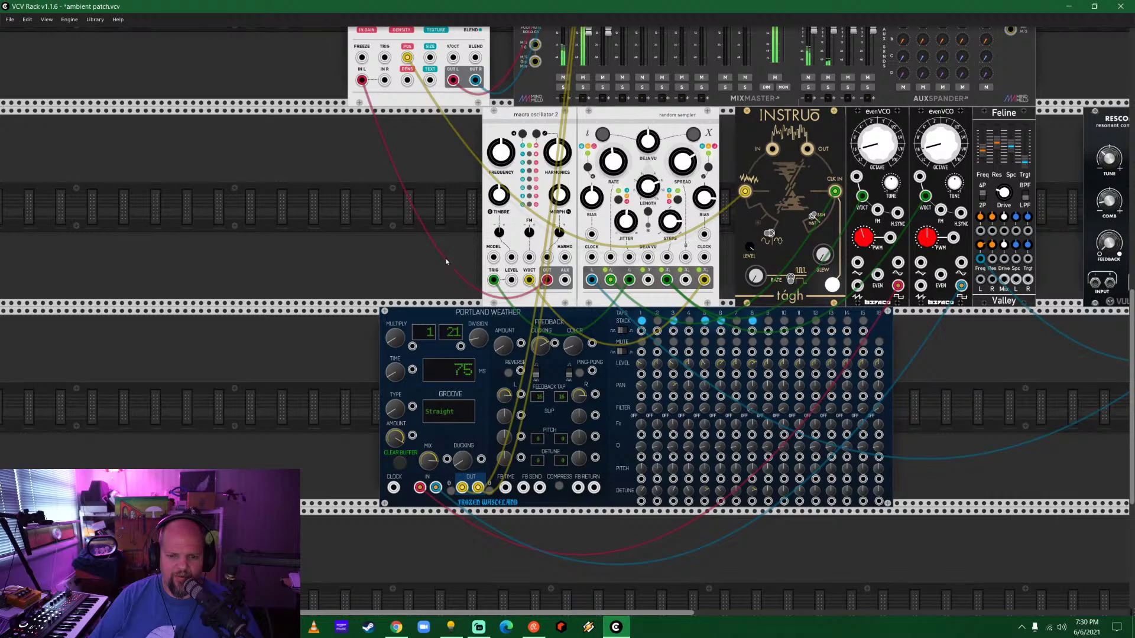
Set Portland Weather's Multiply to 18 and its delay Time to 540 ms.
scroll(432, 175, "up", 4)
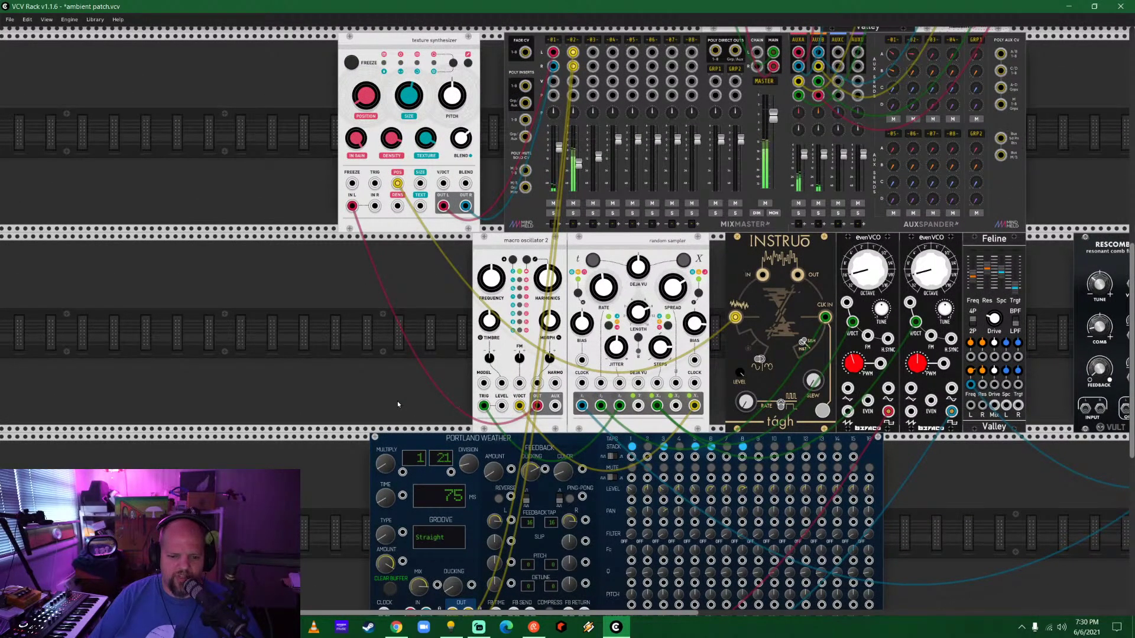
scroll(398, 404, "down", 5)
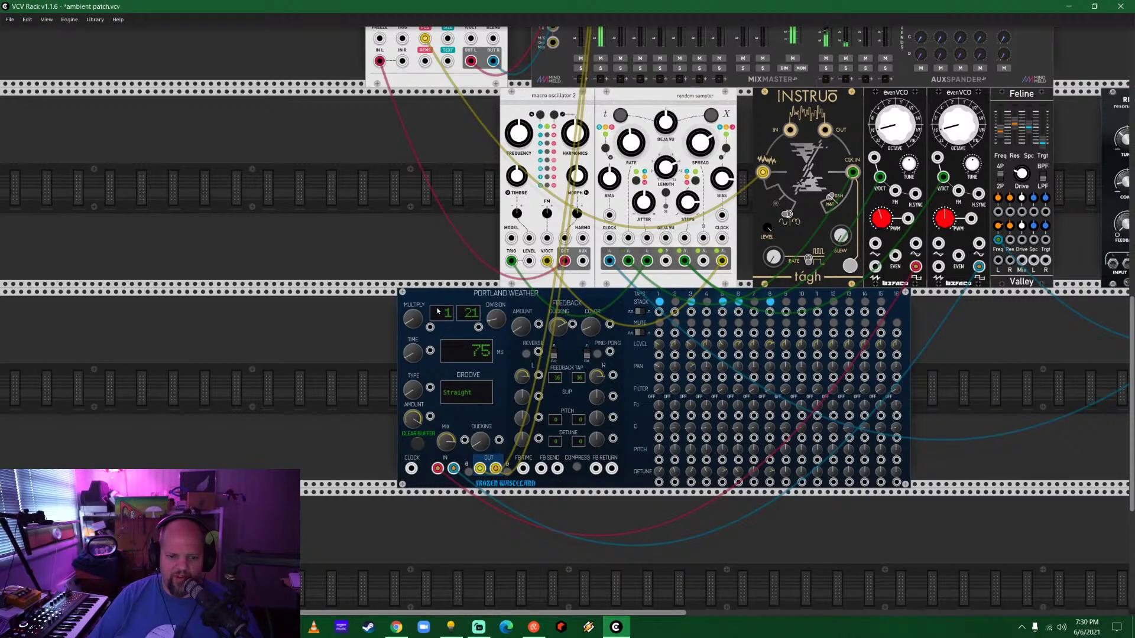
left_click_drag(448, 299, 453, 277)
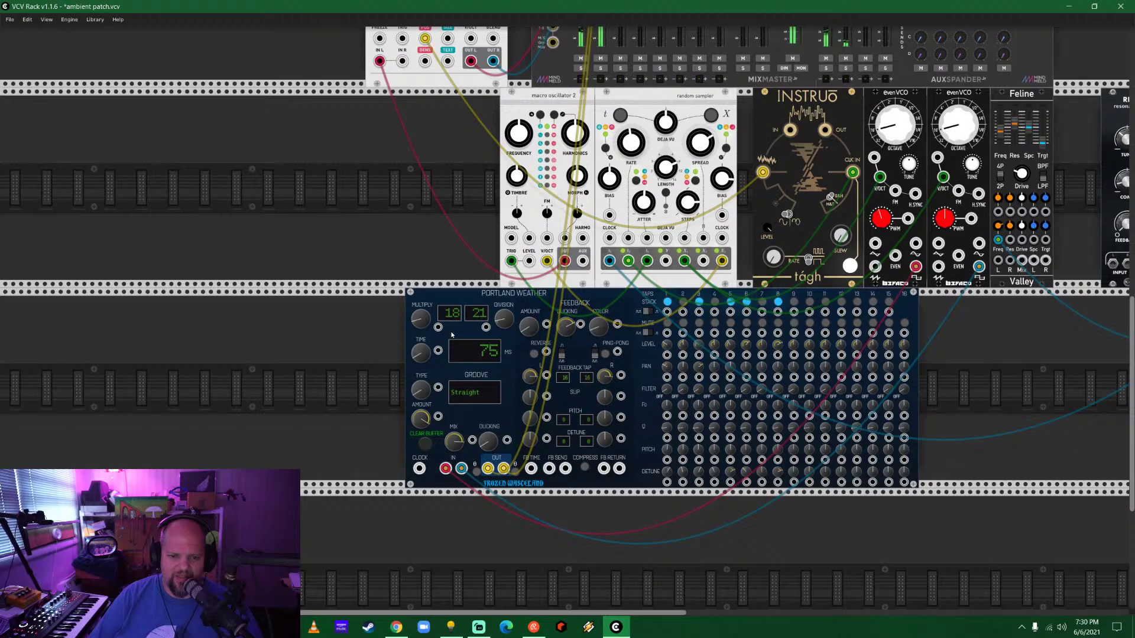
left_click_drag(424, 359, 425, 337)
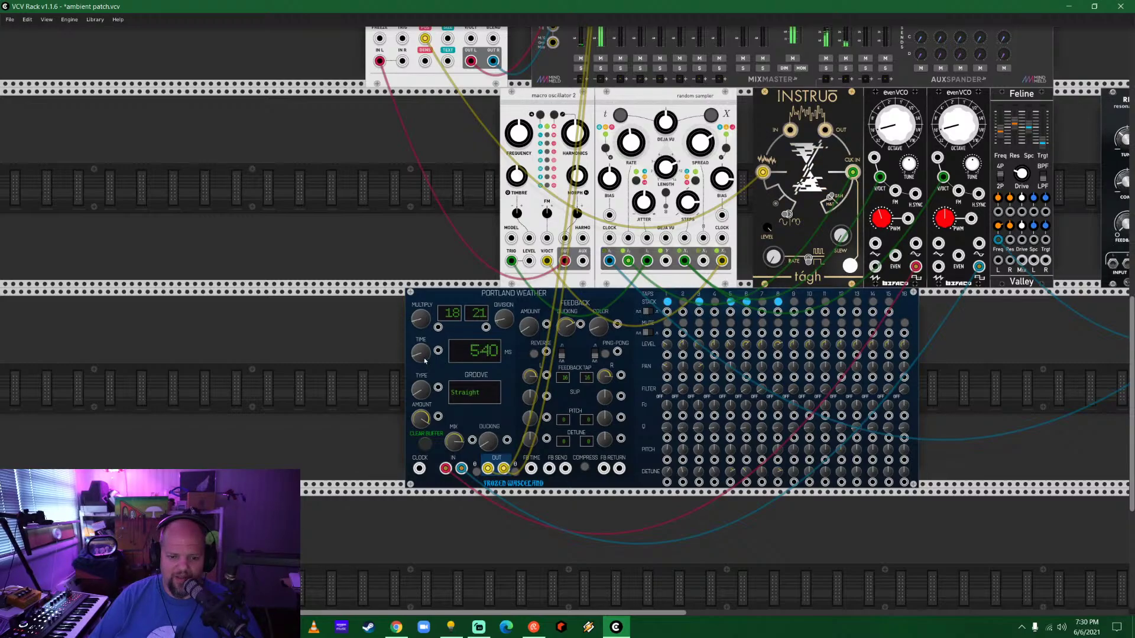
Clock Portland Weather from the random sampler's t2 output, trying the Alternate Swing groove before setting it back to Straight.
left_click_drag(420, 390, 420, 369)
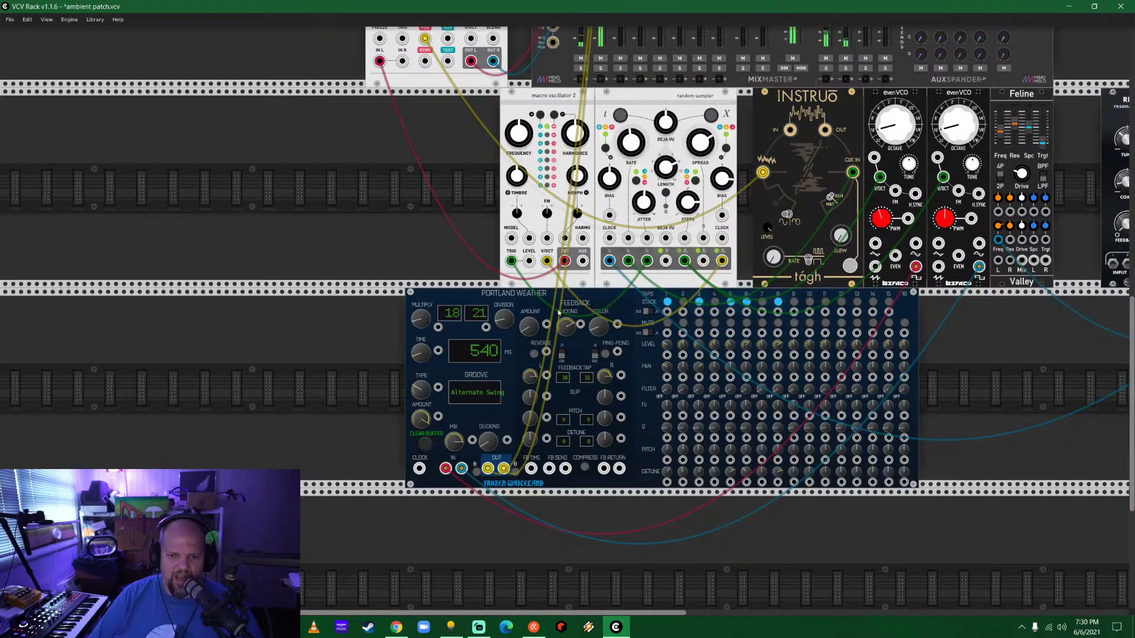
left_click_drag(419, 469, 628, 261)
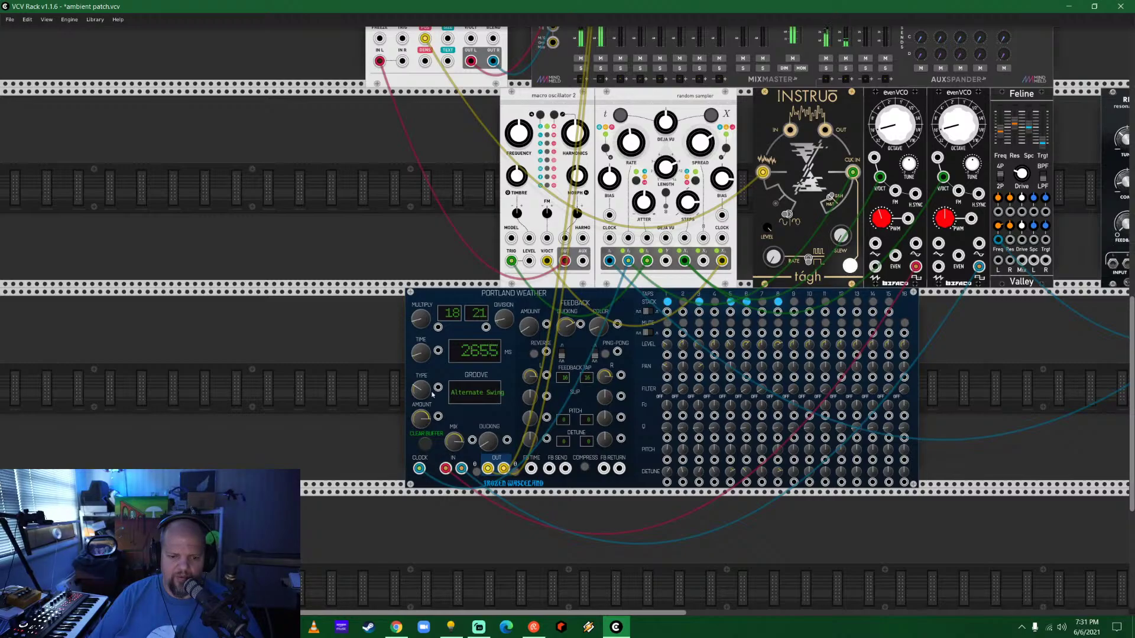
left_click_drag(428, 390, 428, 379)
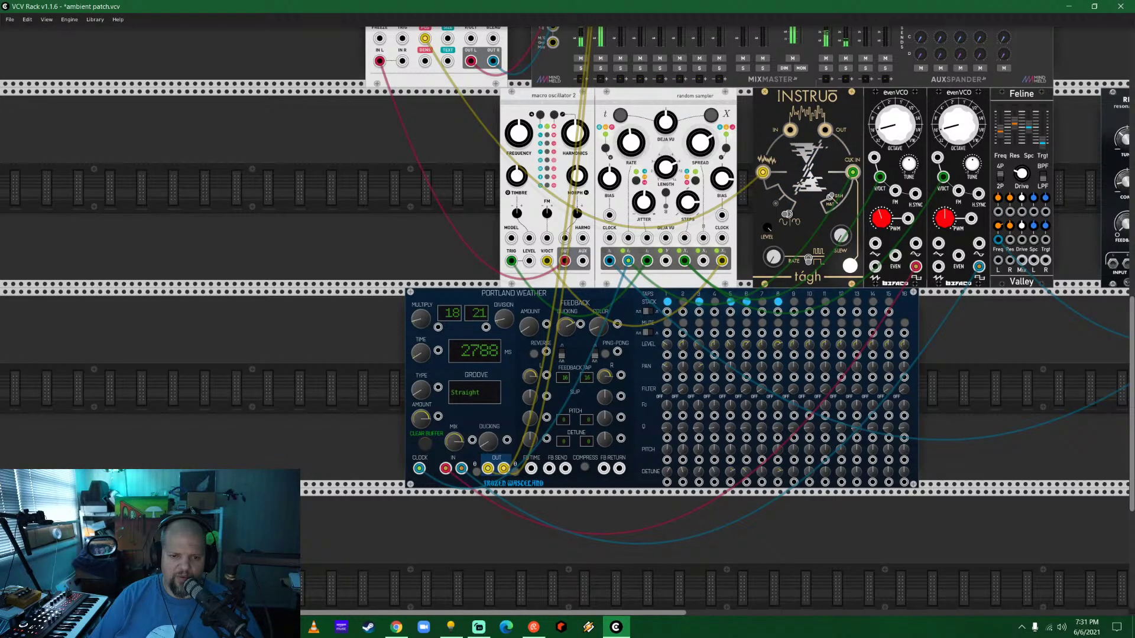
Set Portland Weather's Multiply to 8 and its Division to 1.
mouse_move(421, 319)
left_mouse_down()
mouse_move(421, 346)
mouse_move(421, 310)
left_mouse_up()
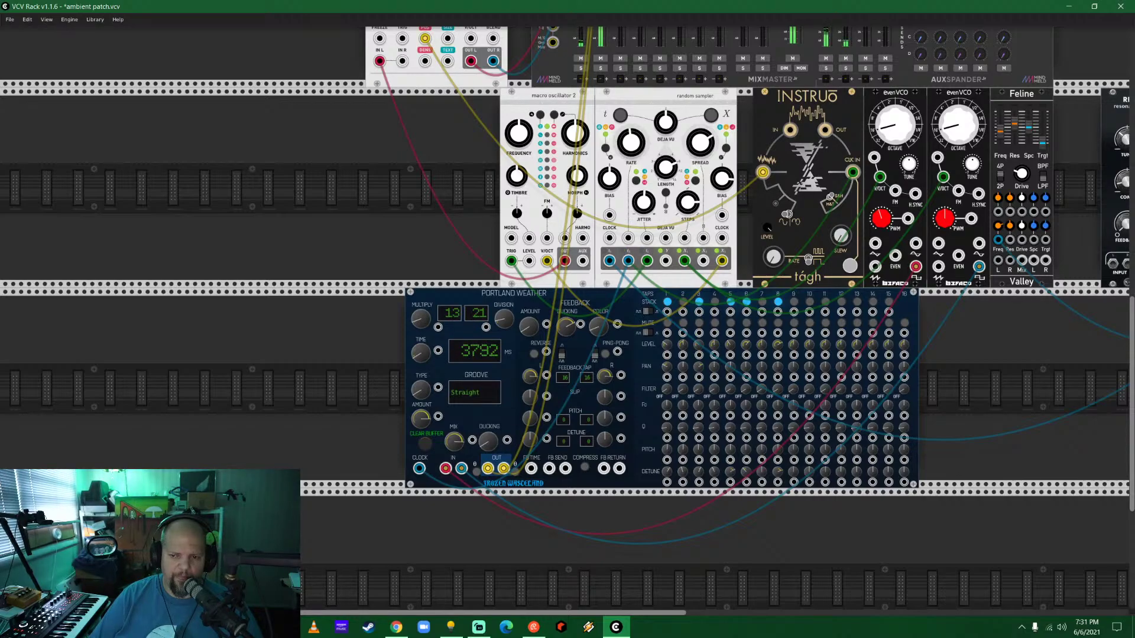
left_click_drag(421, 319, 421, 325)
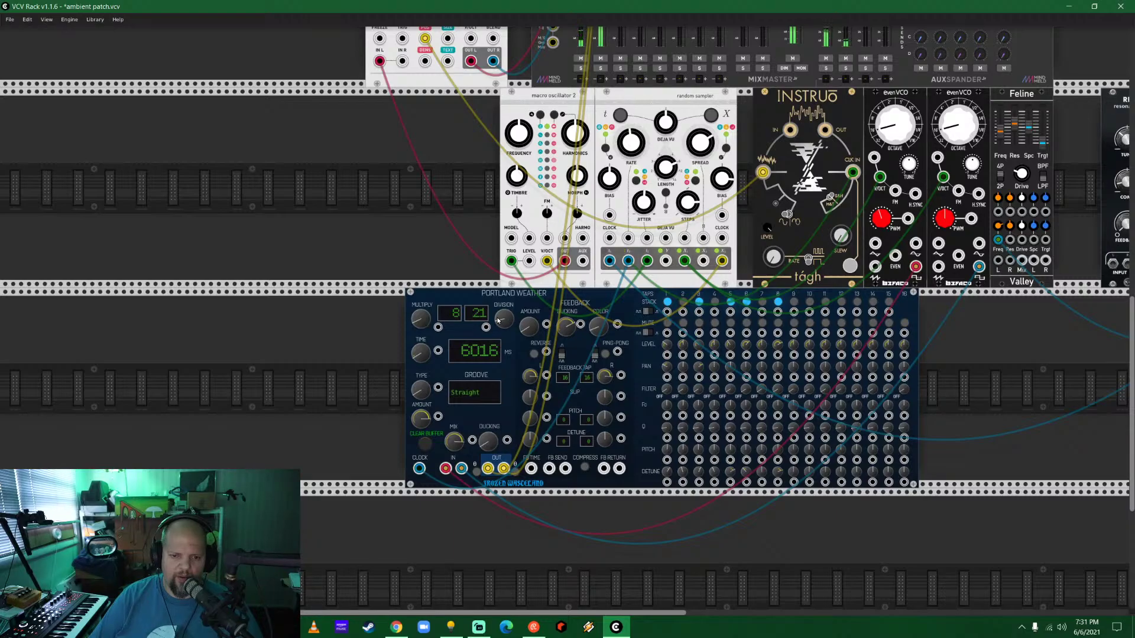
left_click_drag(498, 320, 499, 310)
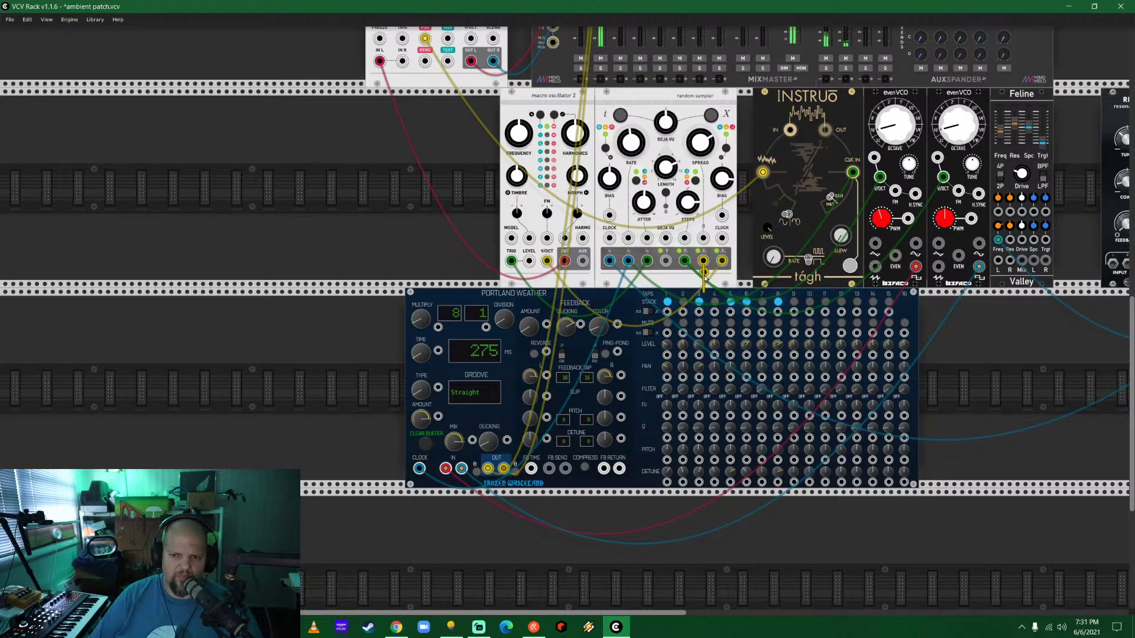
Patch the random sampler's X2 output into Portland Weather's Ducking CV input and enable Ping-Pong.
left_click_drag(703, 260, 506, 440)
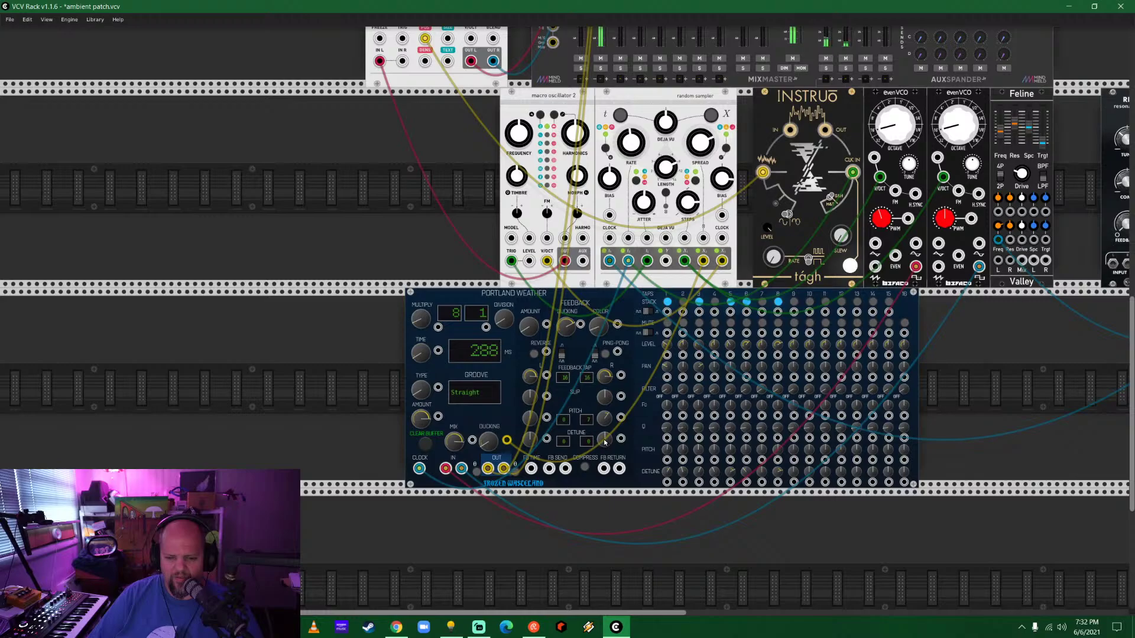
left_click(605, 354)
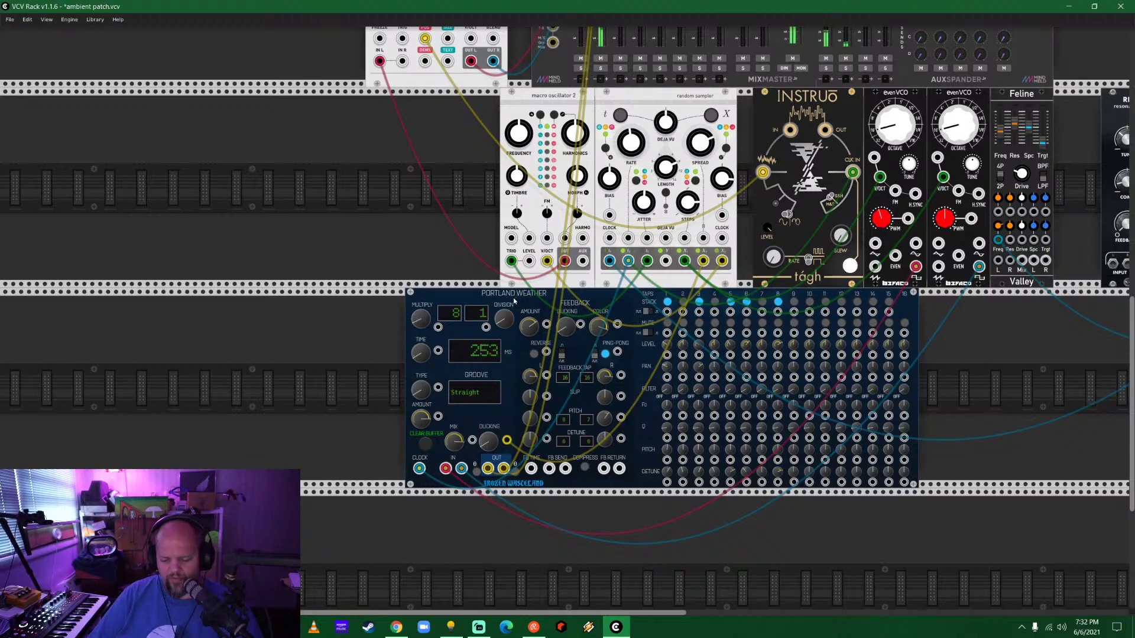
Add a KautenjaDSP Super Echo module directly beside Portland Weather, on its Multiply side.
right_click(302, 376)
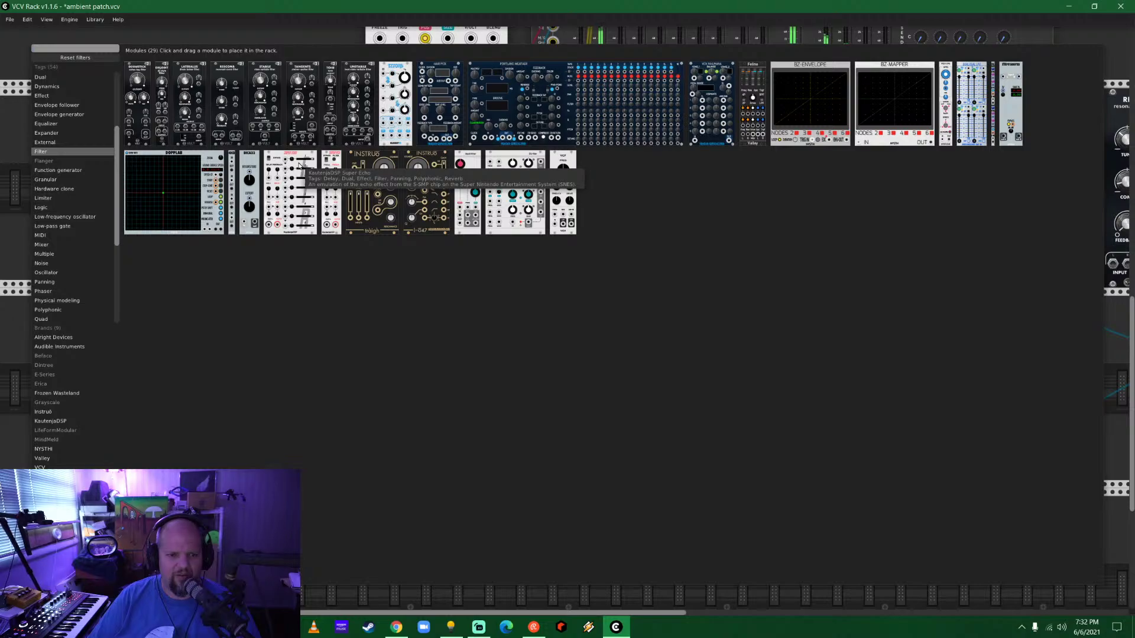
left_click_drag(301, 166, 366, 339)
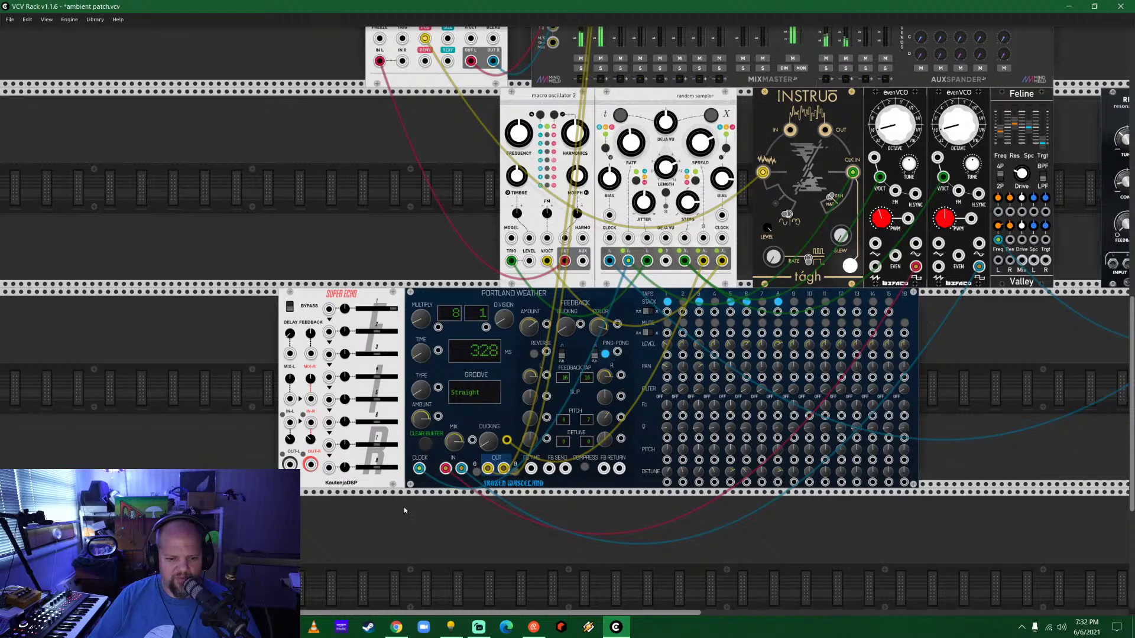
Move Portland Weather's In cables to Super Echo's Mix-L and Mix-R jacks, and its Out cables to Out-L and Out-R.
left_click_drag(445, 468, 290, 399)
left_click_drag(461, 468, 311, 399)
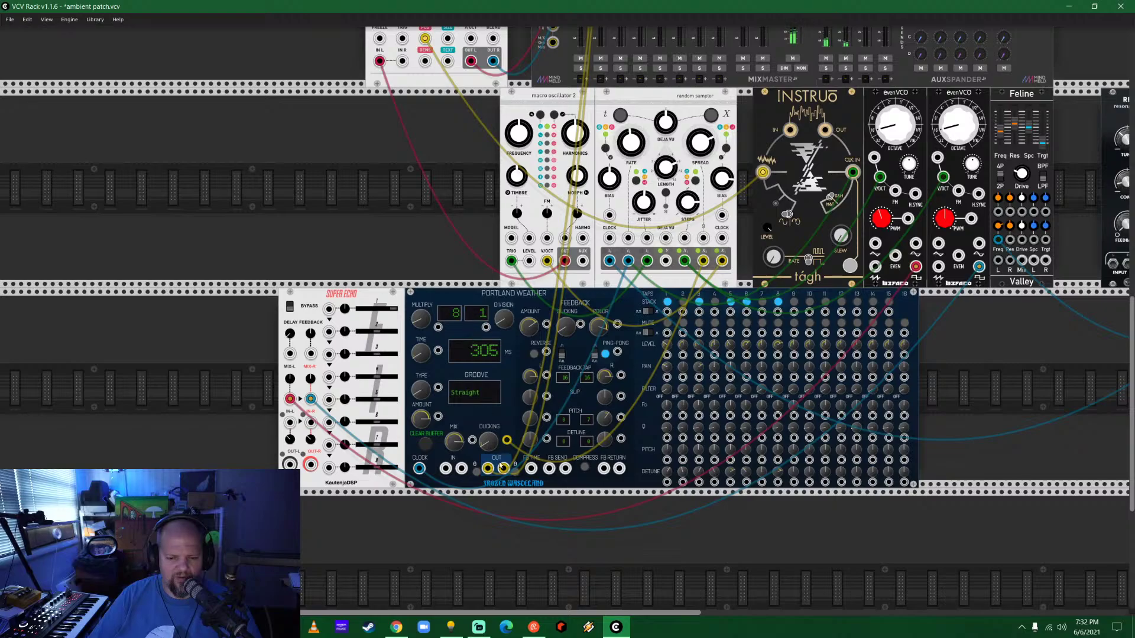
left_click_drag(502, 467, 290, 464)
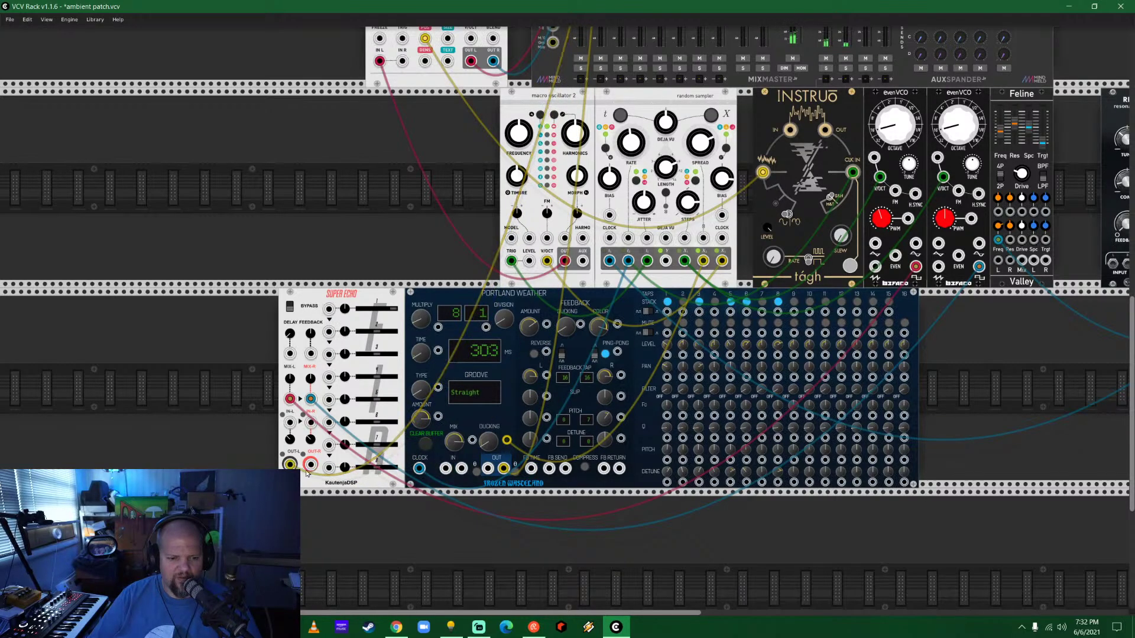
left_click_drag(504, 468, 310, 464)
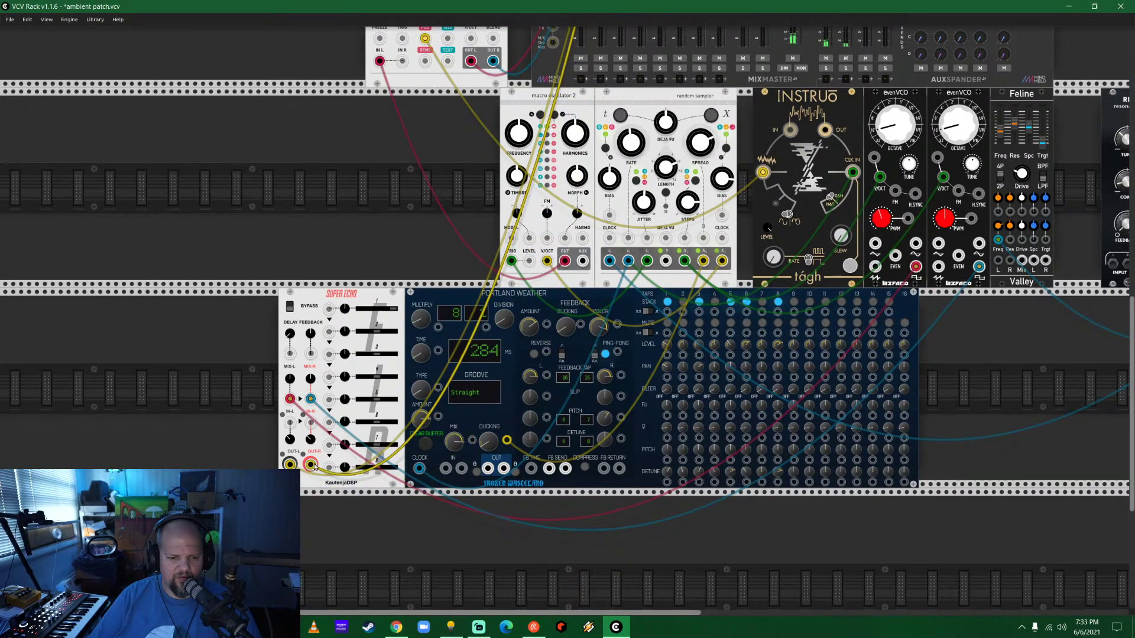
Delete Portland Weather and shift Super Echo into the freed space below macro oscillator 2.
left_click_drag(507, 442, 507, 443)
key("Delete")
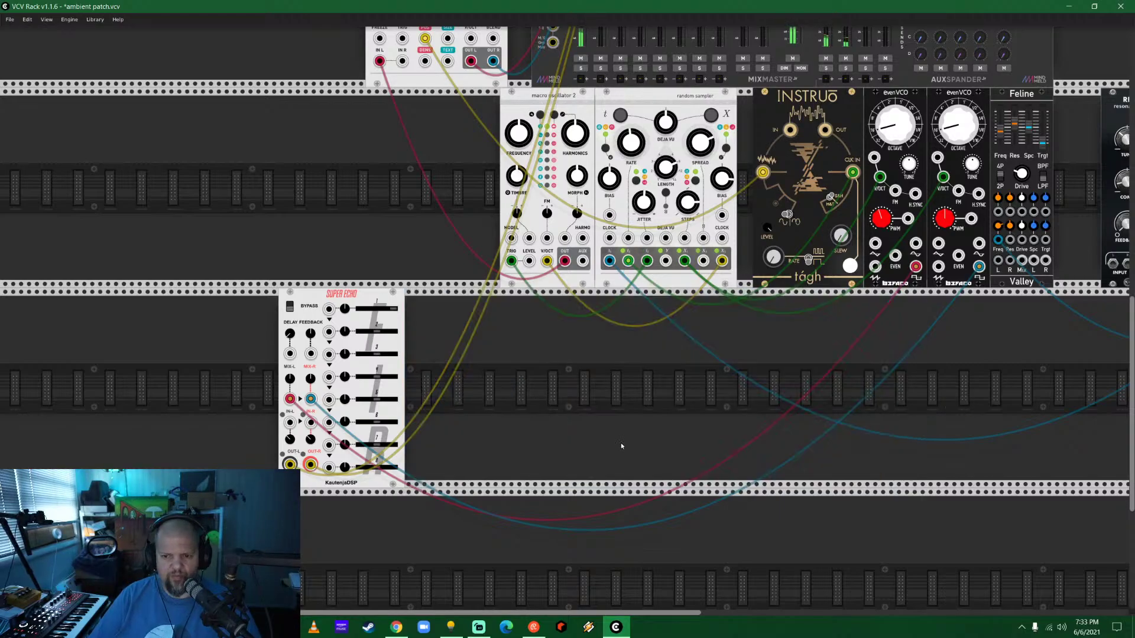
left_click_drag(323, 372, 443, 372)
scroll(333, 383, "up", 5, "ctrl")
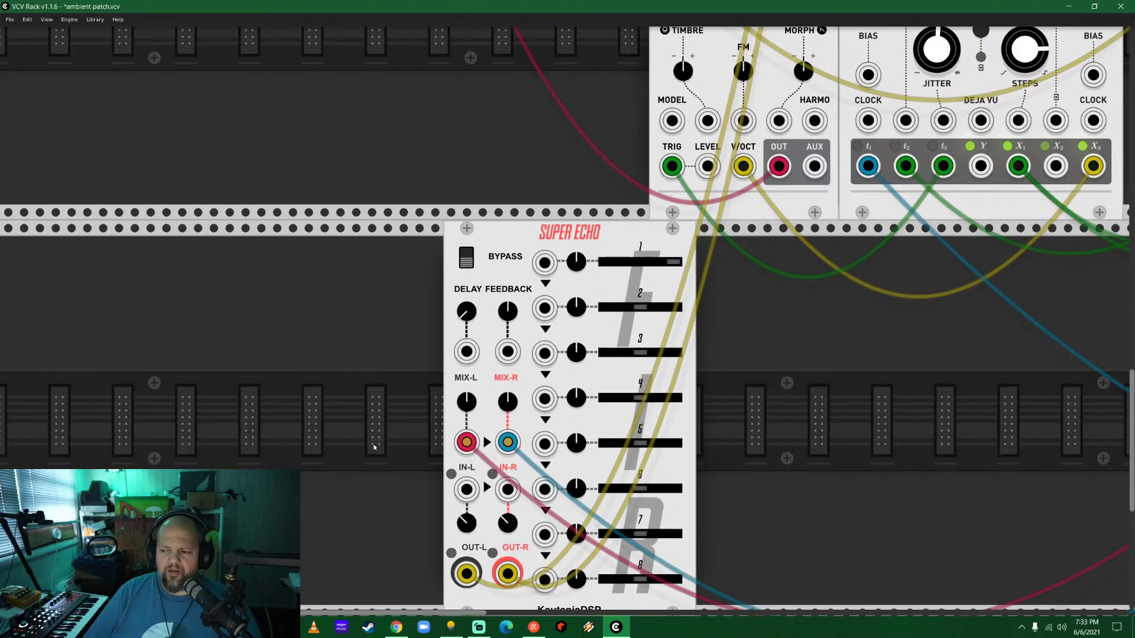
Try the two audio cables in Super Echo's Delay and Feedback inputs instead of Mix-L and Mix-R.
left_click_drag(373, 447, 407, 366)
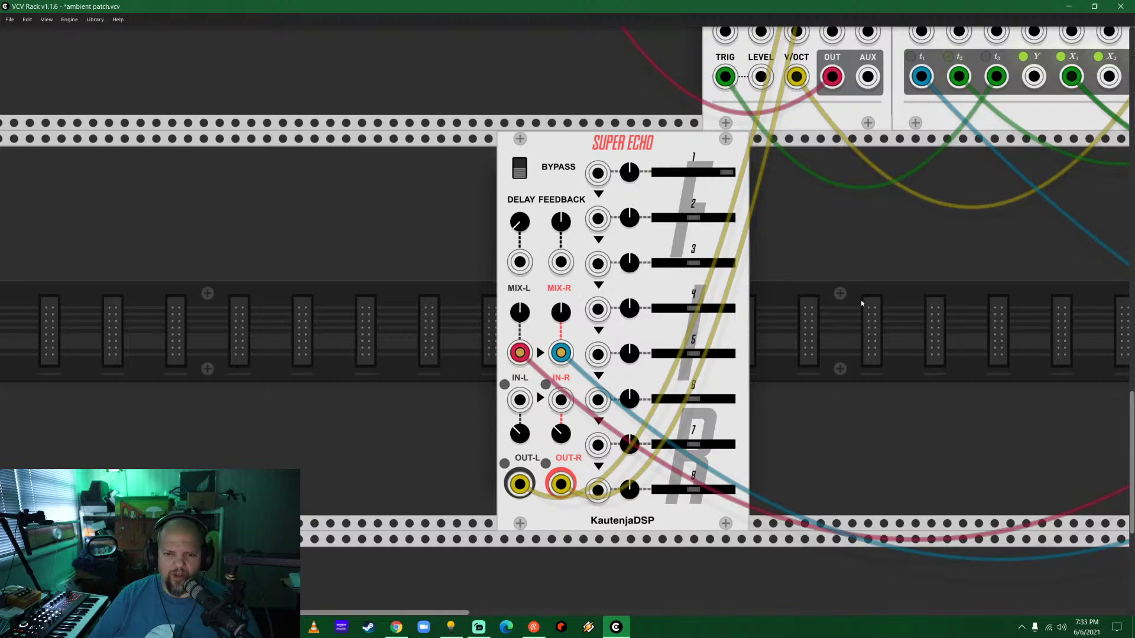
scroll(860, 300, "down", 1)
left_click_drag(845, 299, 760, 332)
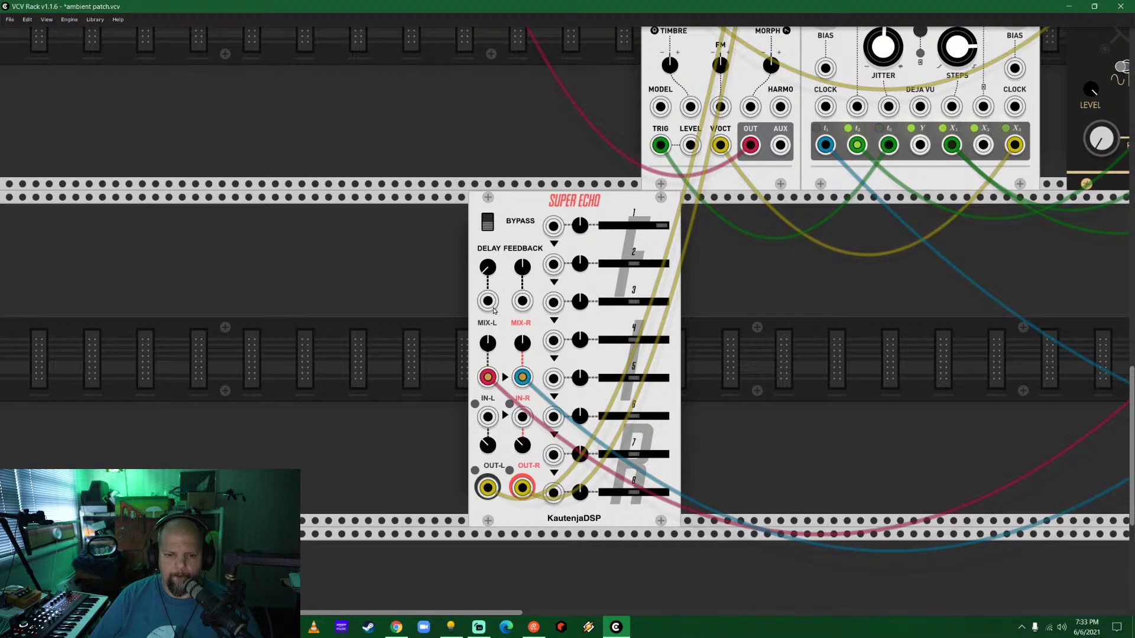
mouse_move(488, 488)
left_mouse_down()
mouse_move(495, 305)
mouse_move(488, 488)
left_mouse_up()
left_click_drag(522, 377, 521, 300)
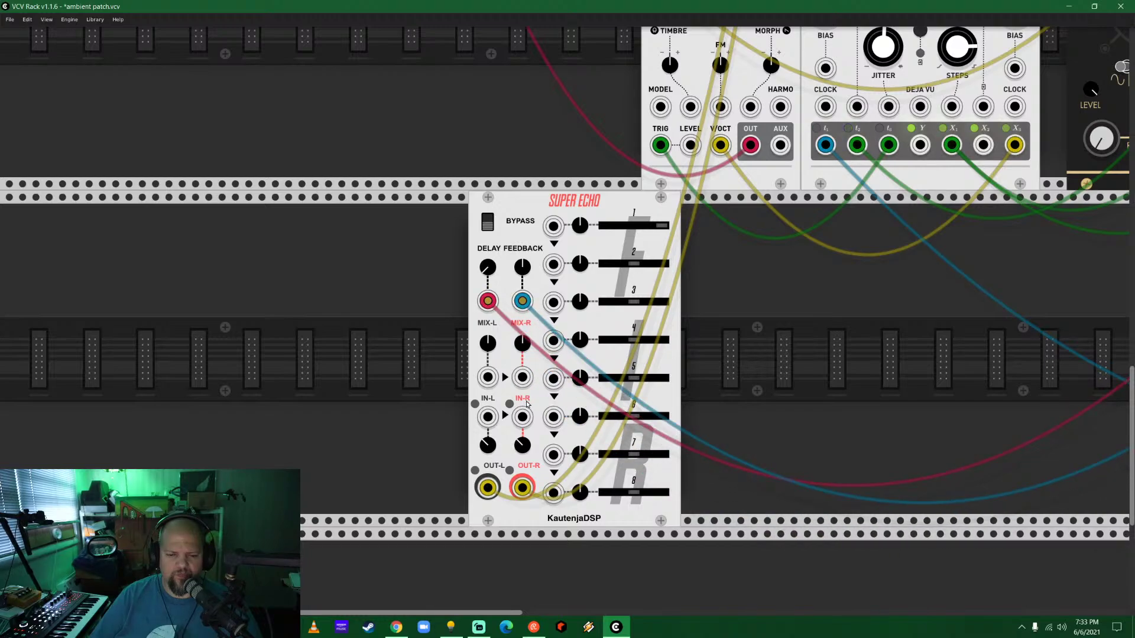
Return the audio cables from Super Echo's Delay and Feedback inputs to Mix-L and Mix-R.
left_click_drag(487, 301, 489, 302)
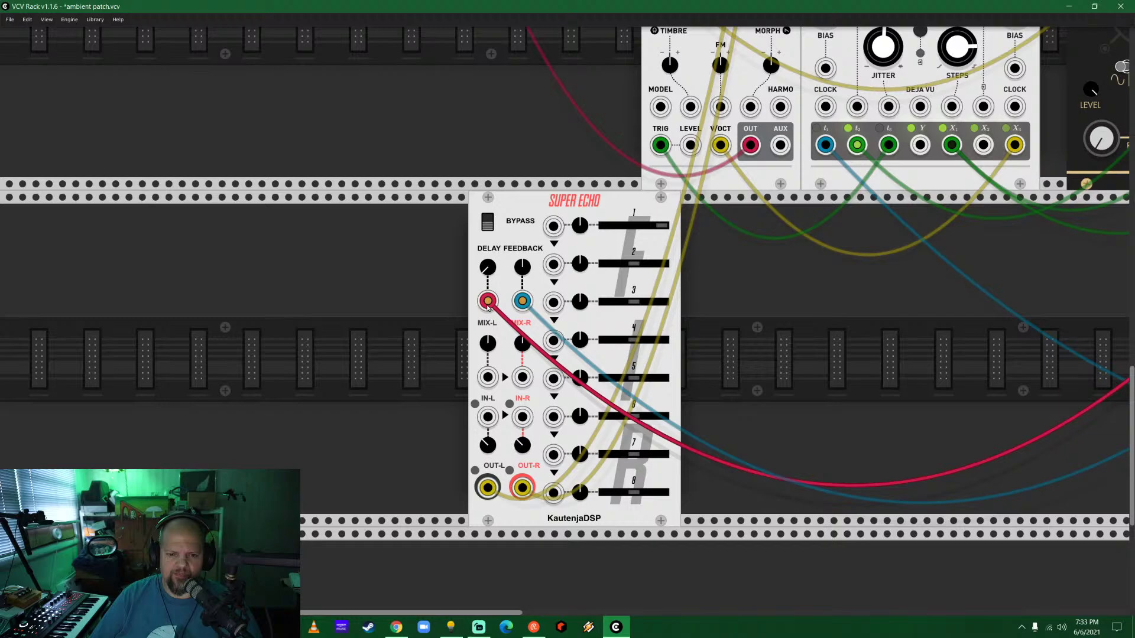
left_click_drag(487, 301, 487, 377)
left_click_drag(523, 301, 522, 377)
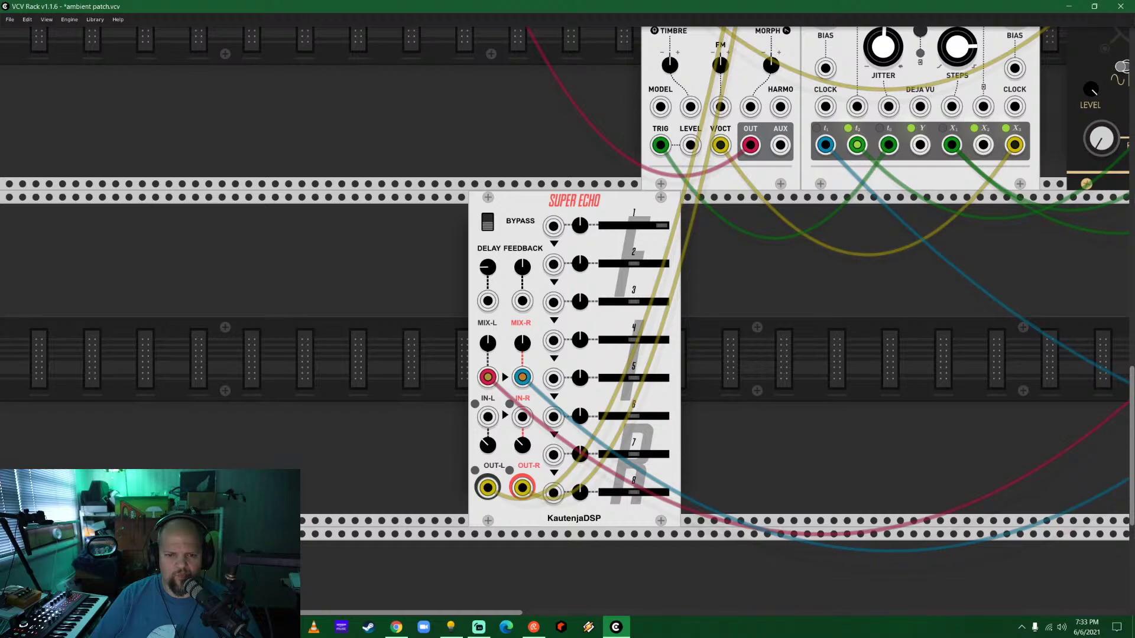
Raise Super Echo's Delay, Mix-L and Mix-R knobs, and move the module beneath tágh and the first evenVCO.
left_click_drag(487, 267, 487, 260)
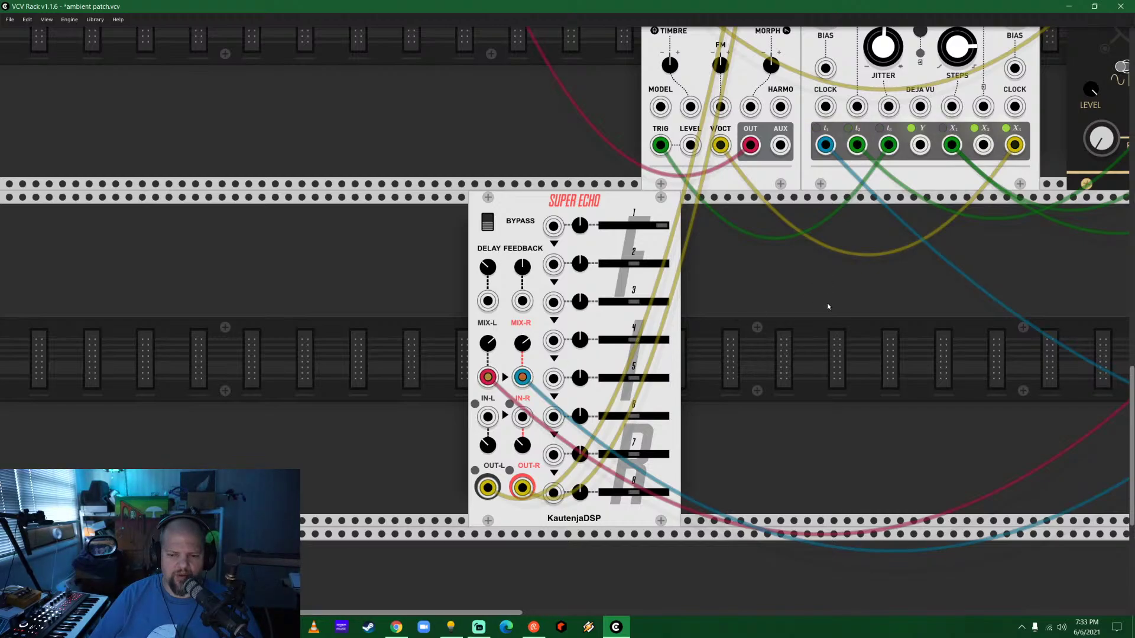
scroll(827, 313, "down", 5, "ctrl")
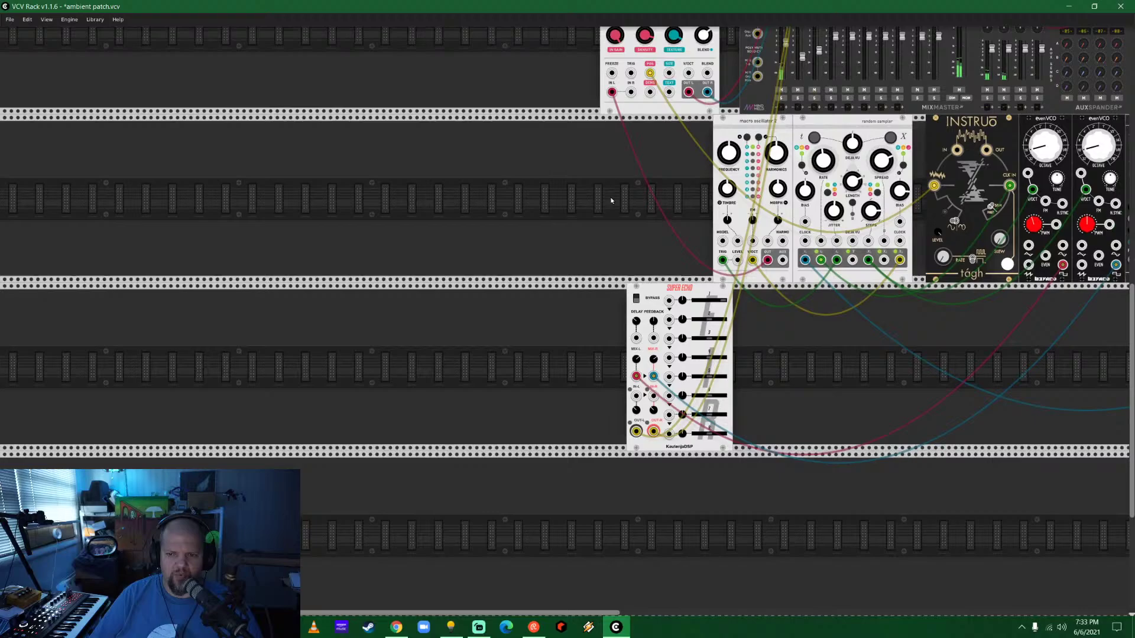
left_click_drag(611, 200, 394, 306)
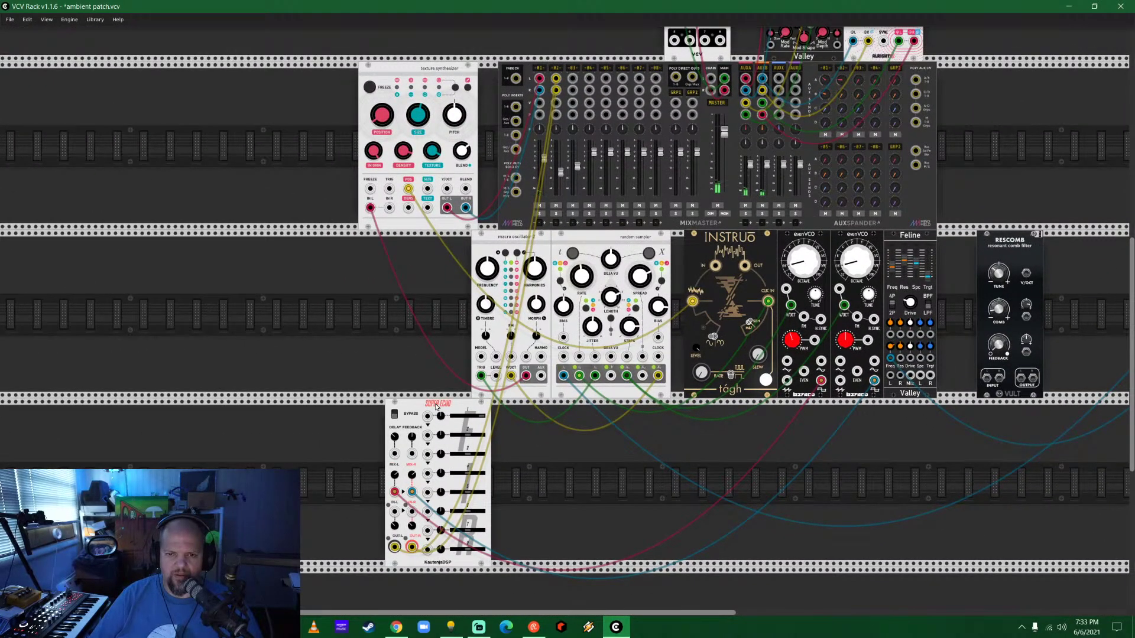
left_click_drag(436, 407, 766, 421)
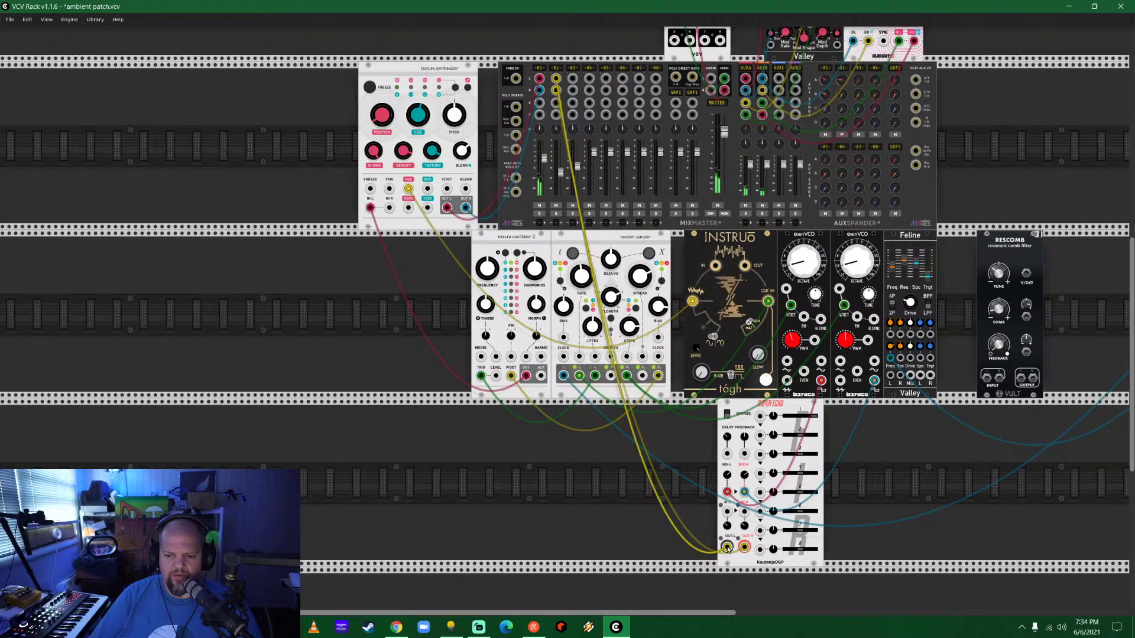
Offset Super Echo's FIR sliders 2 to 8, raising 3, 4, 6 and 8 and lowering 2, 5 and 7.
scroll(729, 549, "up", 5)
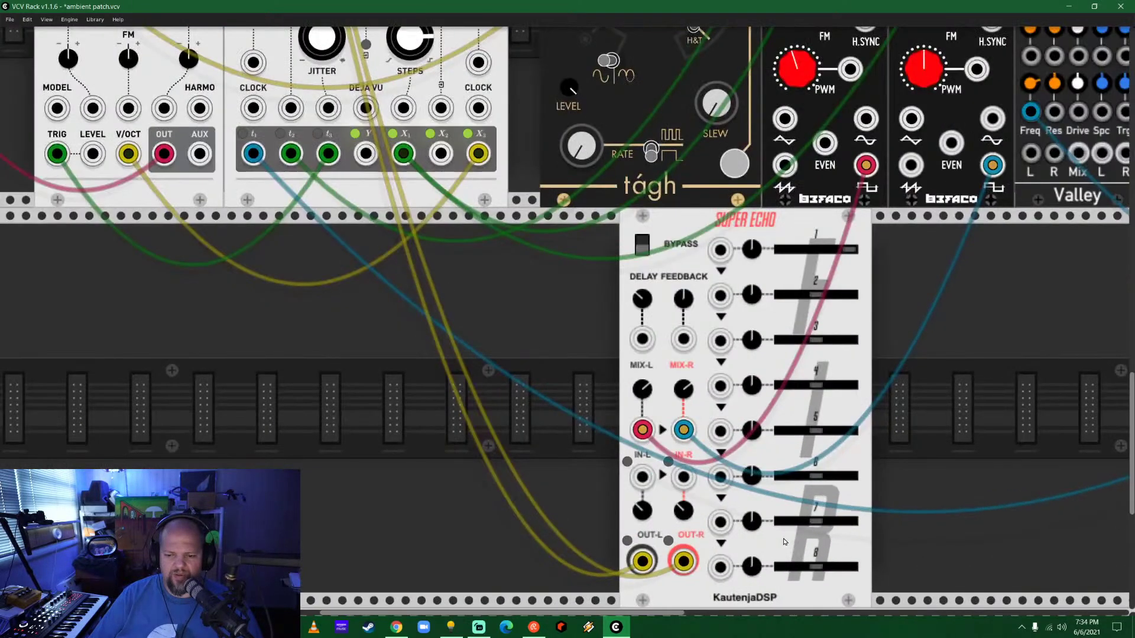
left_click_drag(814, 569, 817, 568)
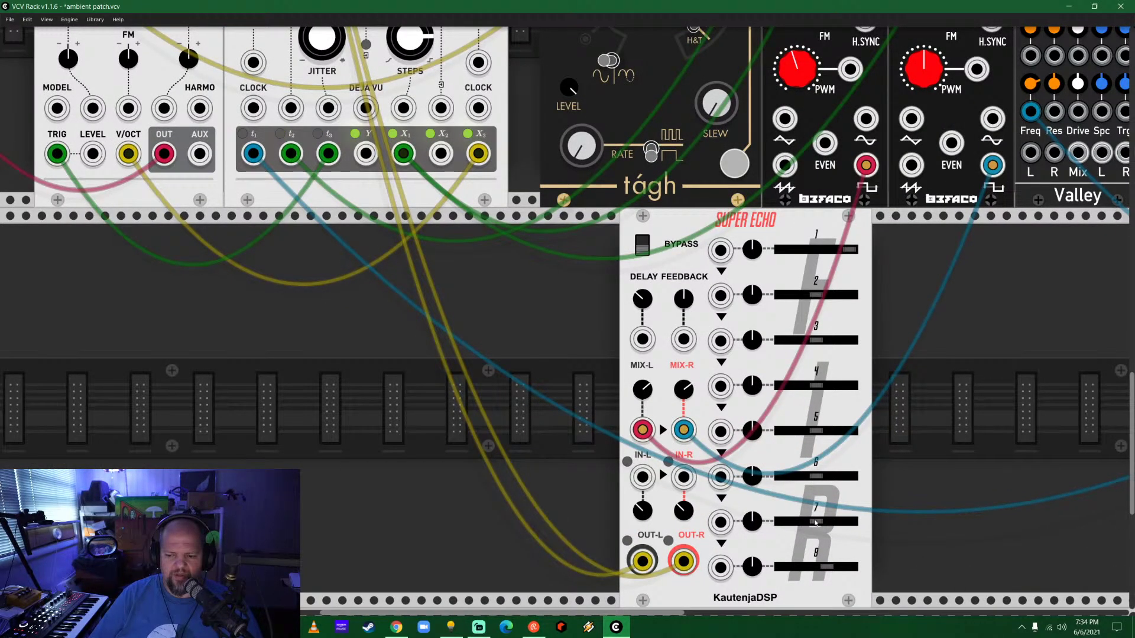
left_click_drag(815, 523, 802, 523)
left_click_drag(815, 475, 830, 476)
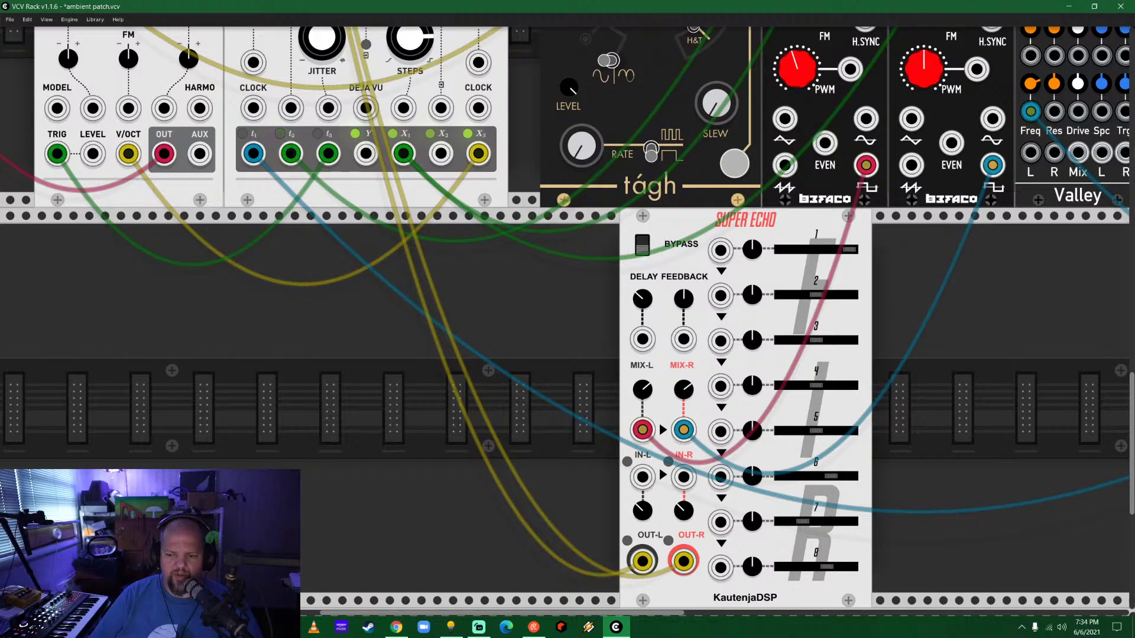
left_click_drag(815, 431, 806, 430)
left_click_drag(815, 385, 826, 385)
left_click_drag(816, 340, 828, 340)
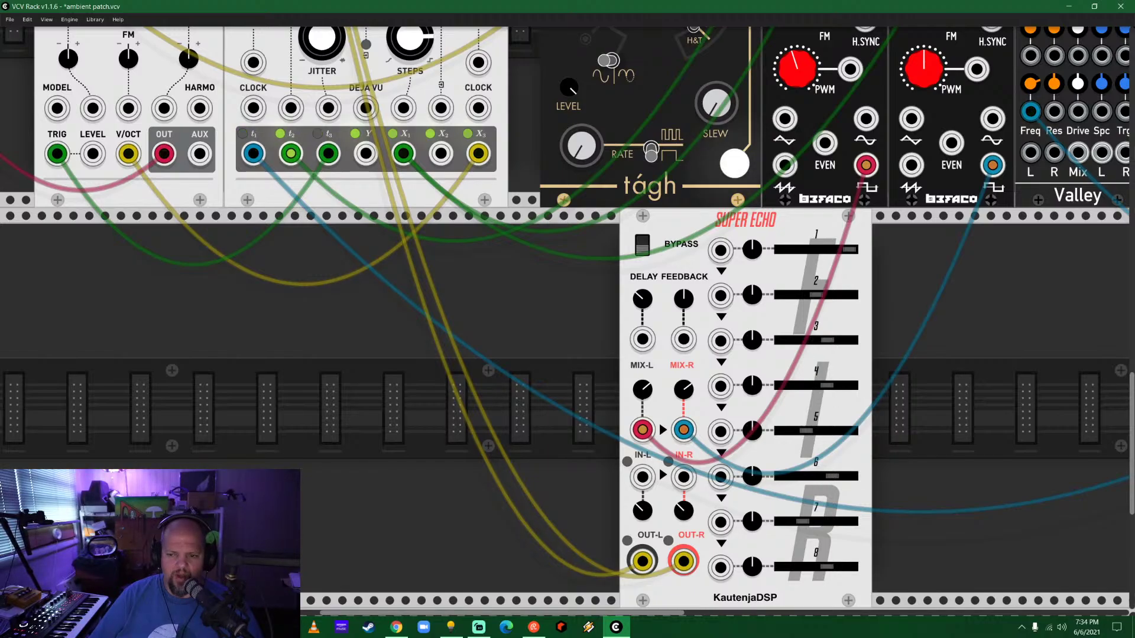
left_click_drag(815, 295, 801, 294)
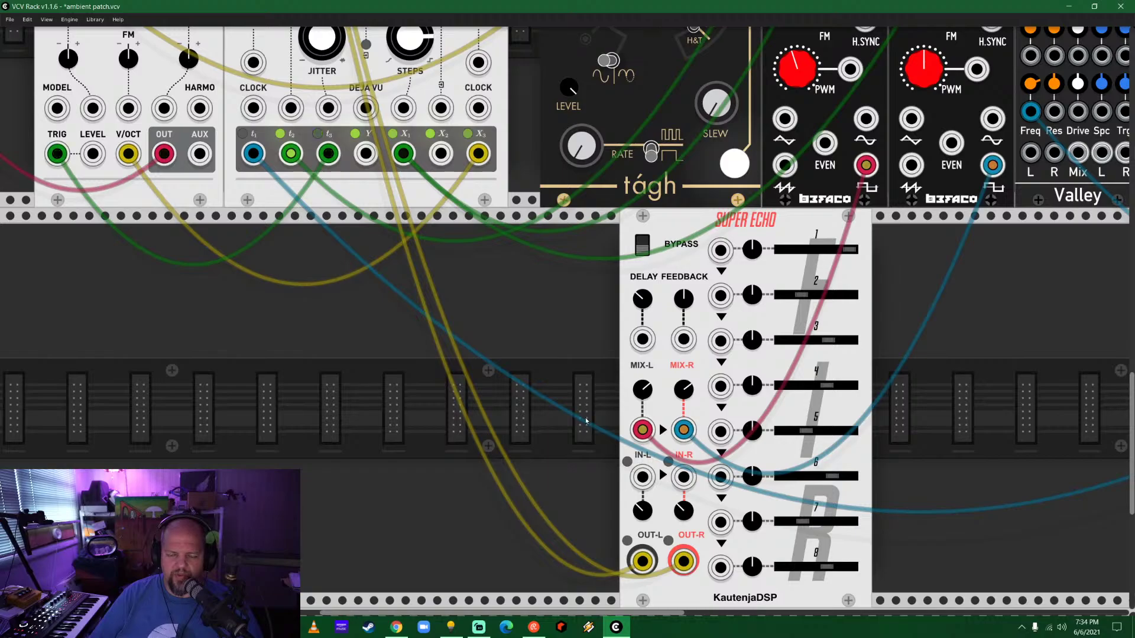
Move the two evenVCO cables from Super Echo's Mix-L and Mix-R inputs to In-L and In-R, and centre the mix and input level knobs.
mouse_move(642, 562)
left_mouse_down()
mouse_move(643, 501)
mouse_move(643, 561)
left_mouse_up()
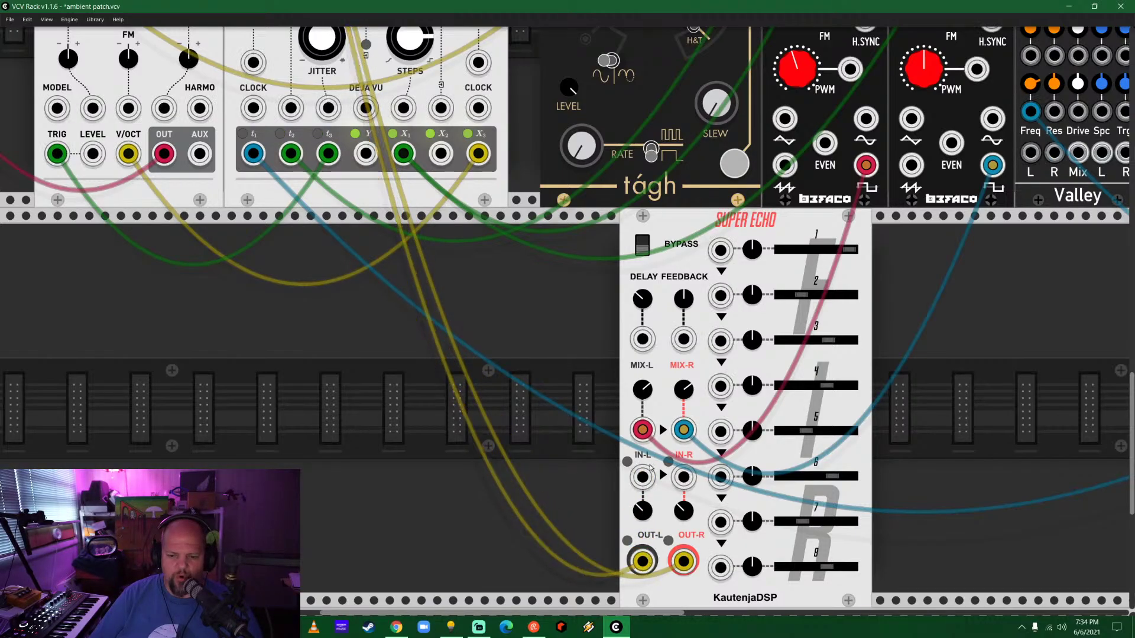
left_click_drag(642, 435, 643, 476)
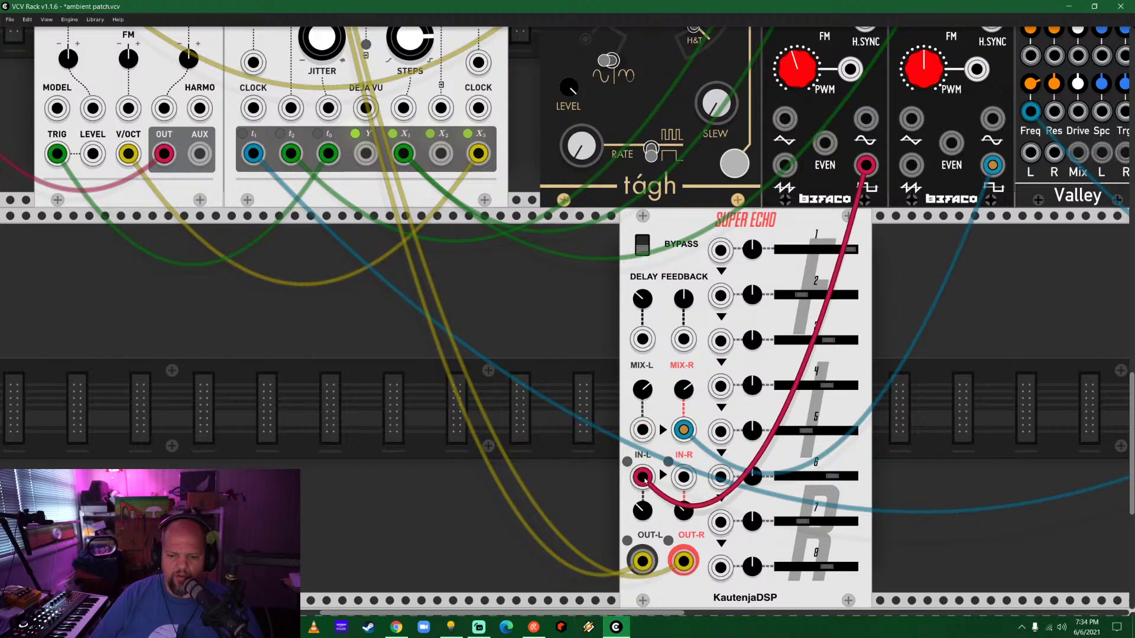
left_click_drag(684, 430, 684, 477)
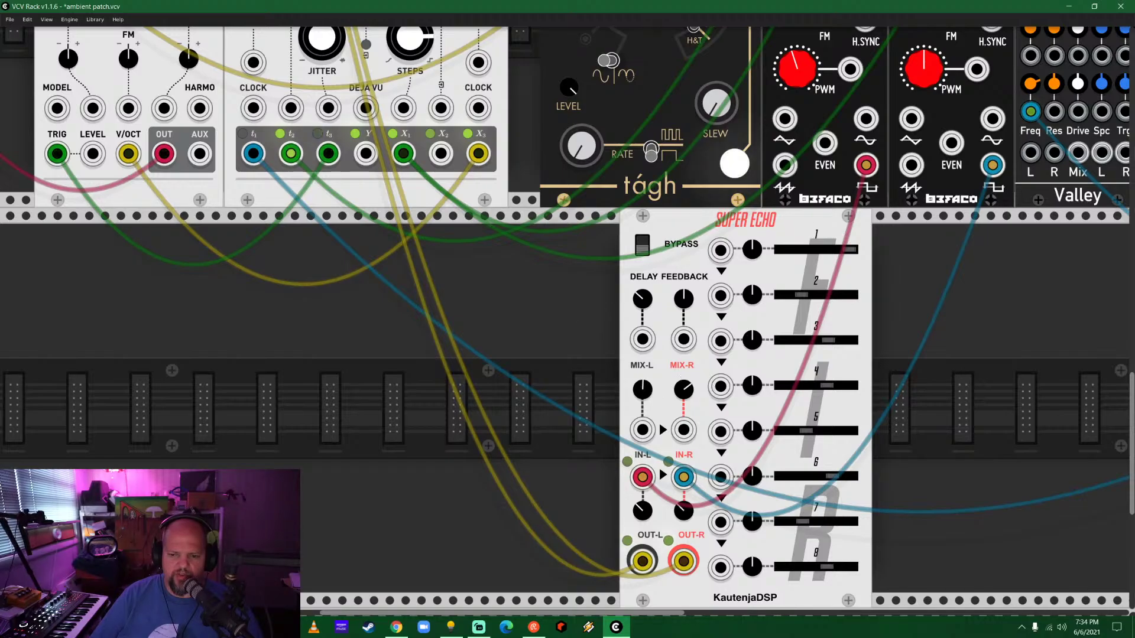
left_click_drag(683, 389, 684, 394)
Readjust Super Echo's FIR sliders 2 to 7, lowering 2, 3, 4 and 5 and raising 7, with 6 ending right of centre.
scroll(567, 486, "down", 2)
scroll(567, 487, "right", 2)
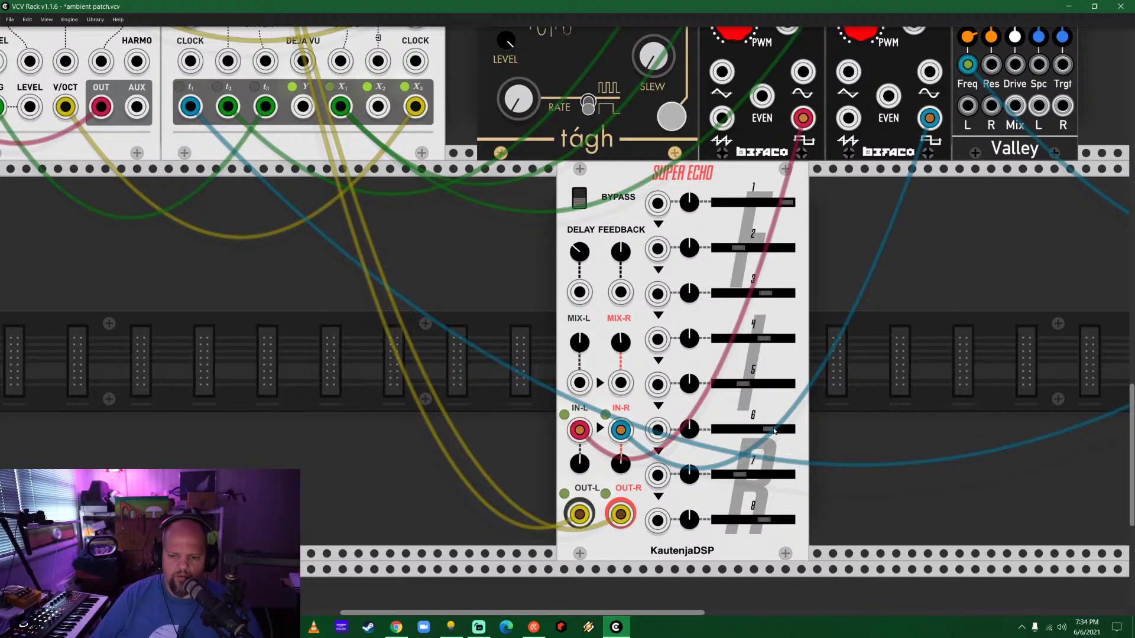
left_click_drag(796, 432, 770, 432)
left_click_drag(743, 384, 719, 383)
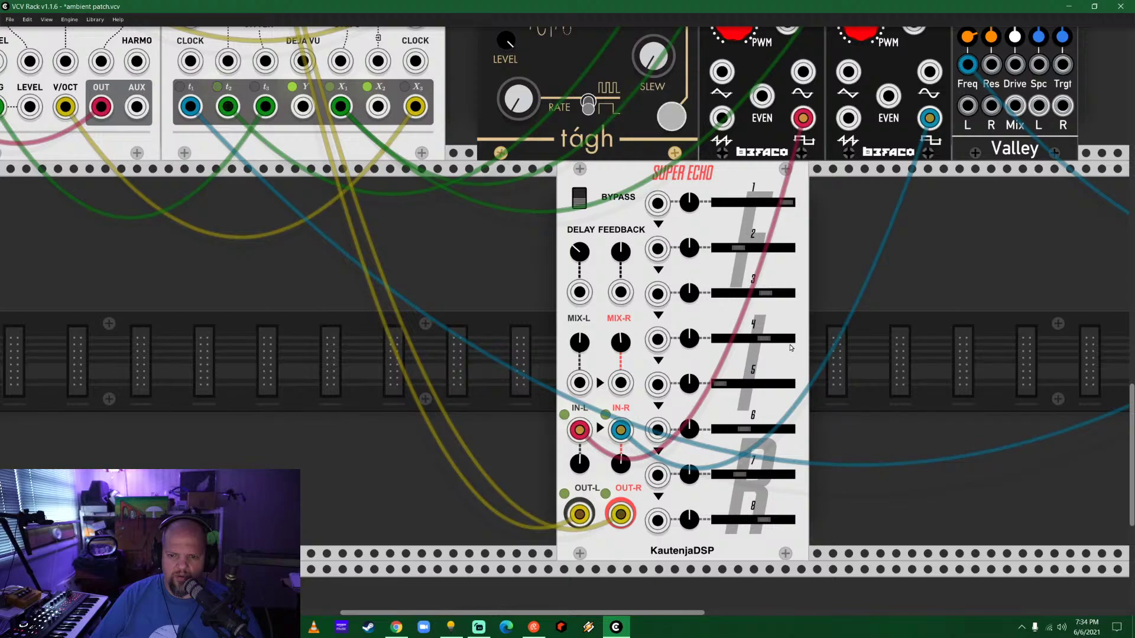
left_click_drag(764, 338, 728, 338)
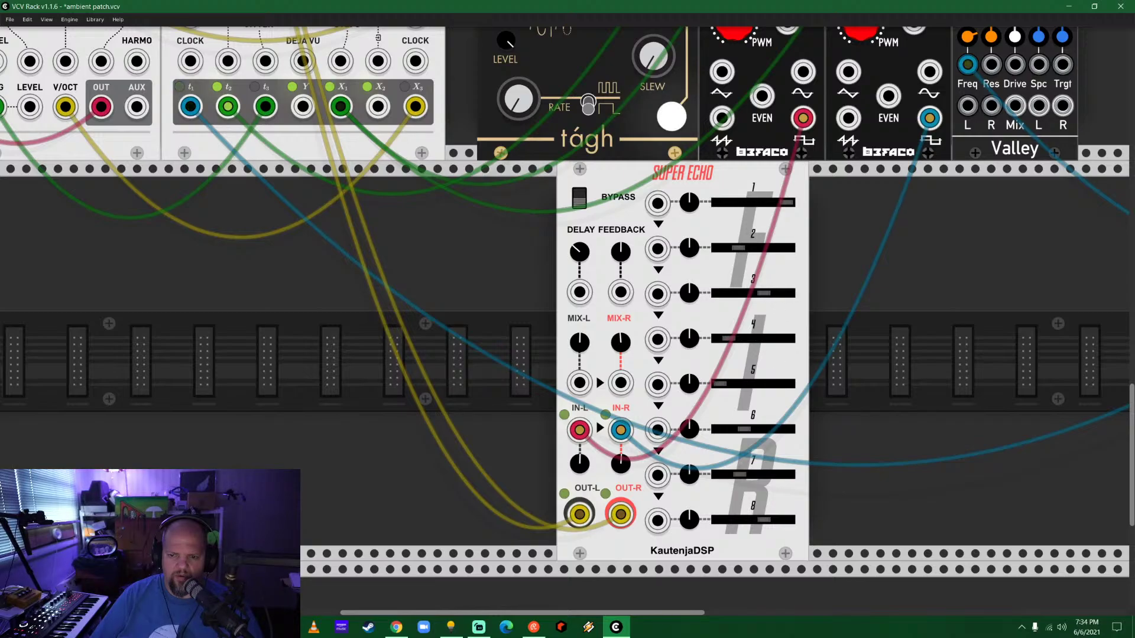
left_click_drag(764, 293, 720, 294)
left_click_drag(744, 247, 731, 248)
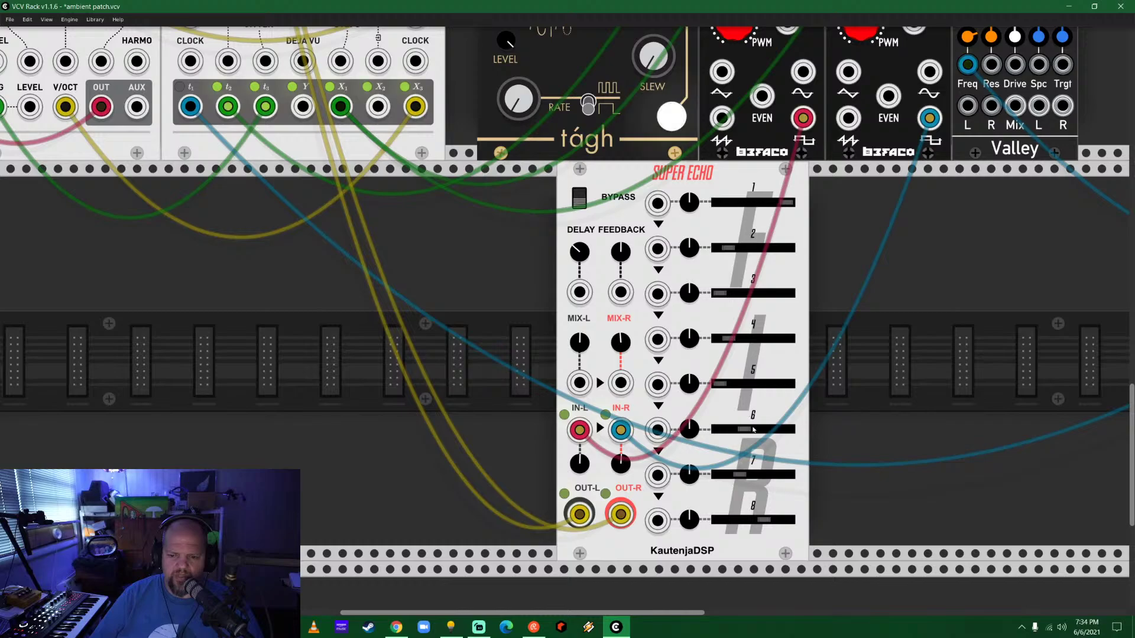
left_click_drag(767, 474, 776, 474)
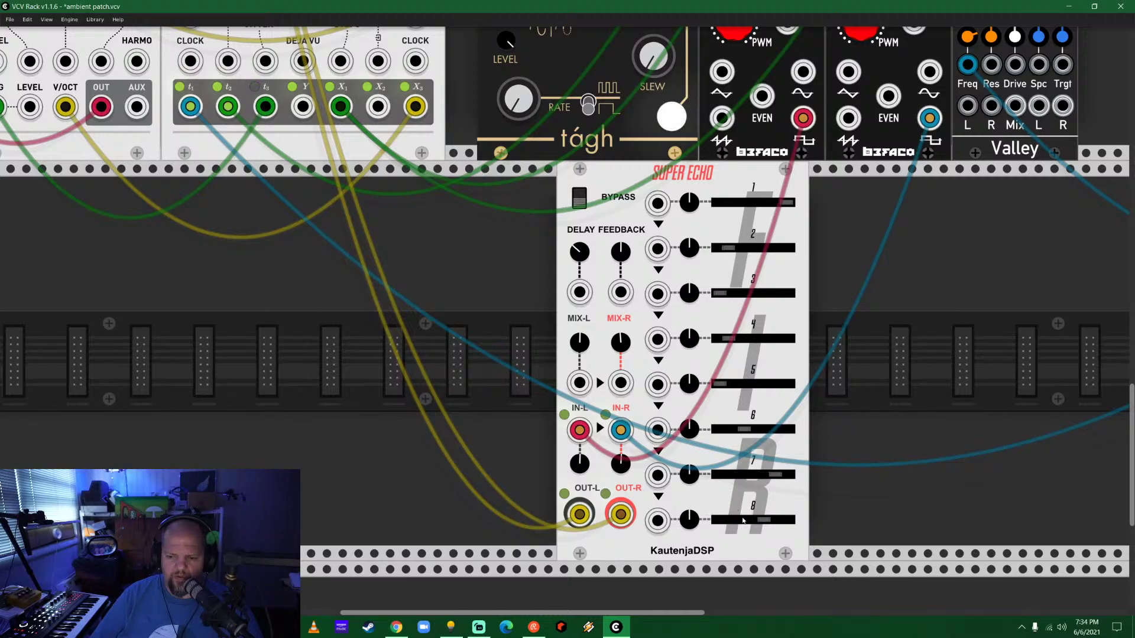
left_click_drag(744, 429, 771, 429)
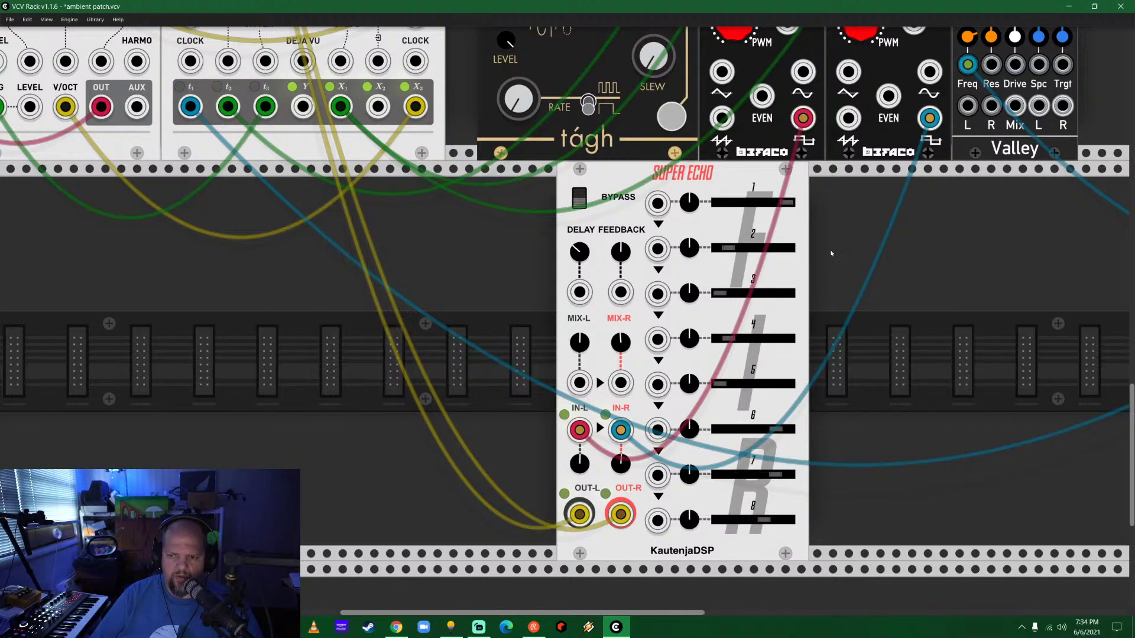
Repatch the two evenVCO outputs into Feline's L and R inputs, and feed the mixer's channel 2 from Feline's L and R outputs.
scroll(830, 252, "down", 5)
left_click_drag(841, 241, 728, 327)
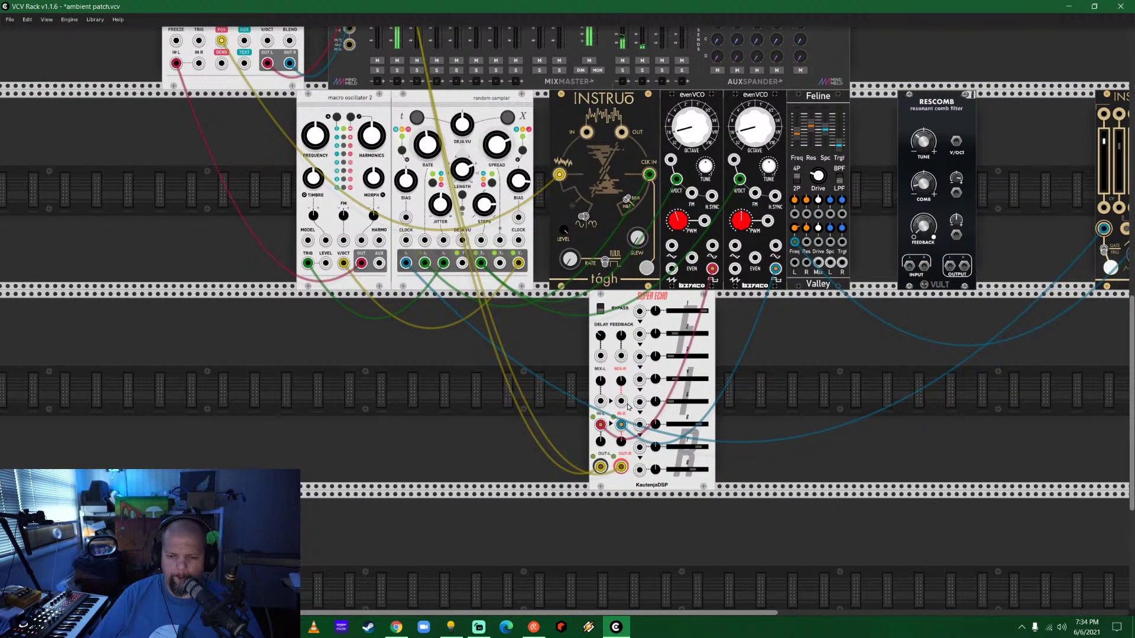
left_click_drag(600, 468, 829, 262)
left_click_drag(621, 467, 841, 262)
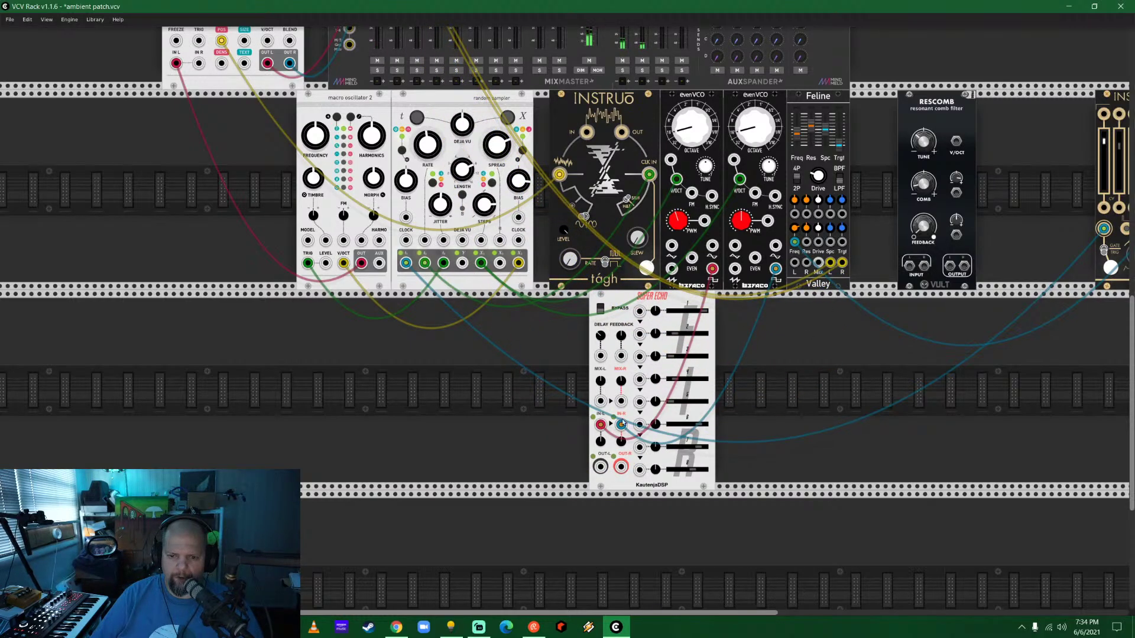
left_click_drag(712, 269, 794, 263)
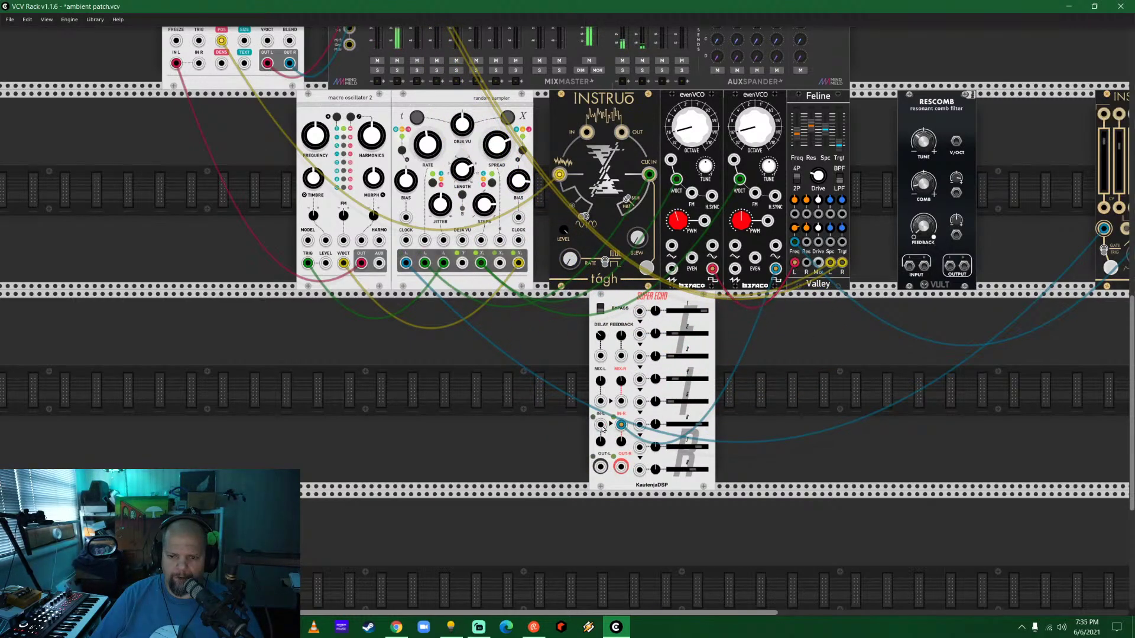
left_click_drag(622, 426, 806, 262)
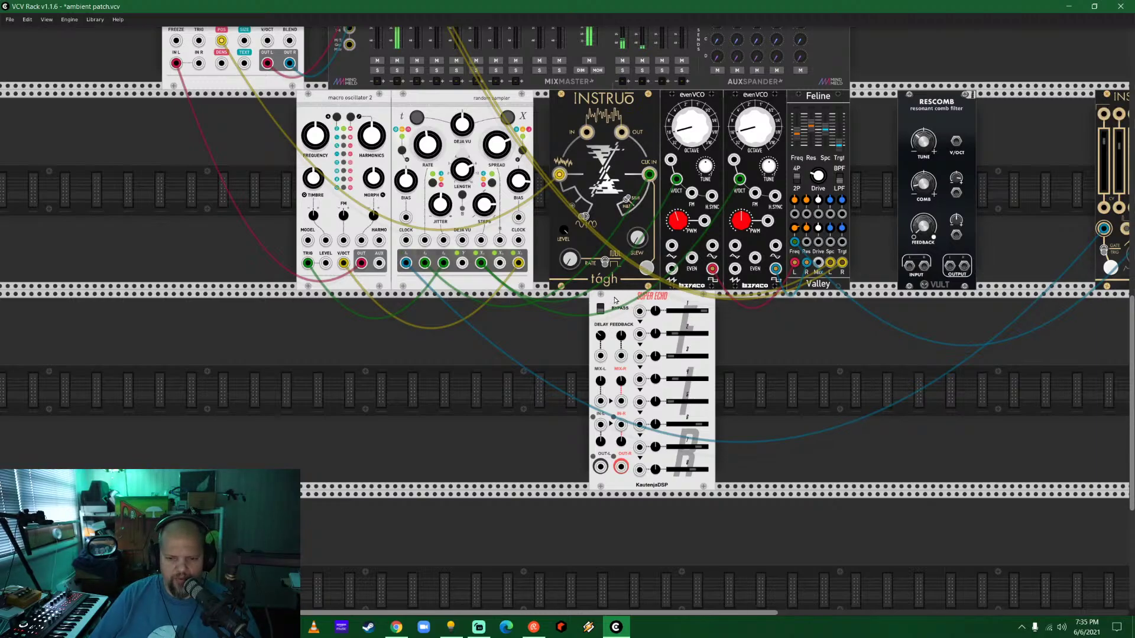
Delete the unpatched Super Echo module from the rack and save the patch.
key("Delete")
scroll(835, 326, "down", 2)
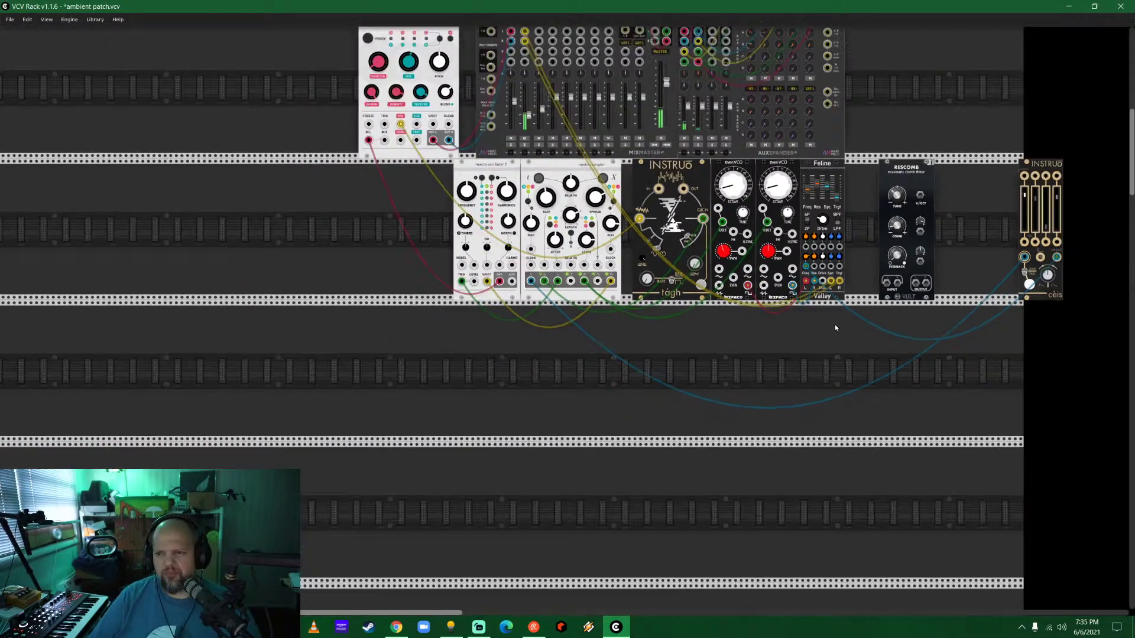
left_click_drag(939, 129, 772, 329)
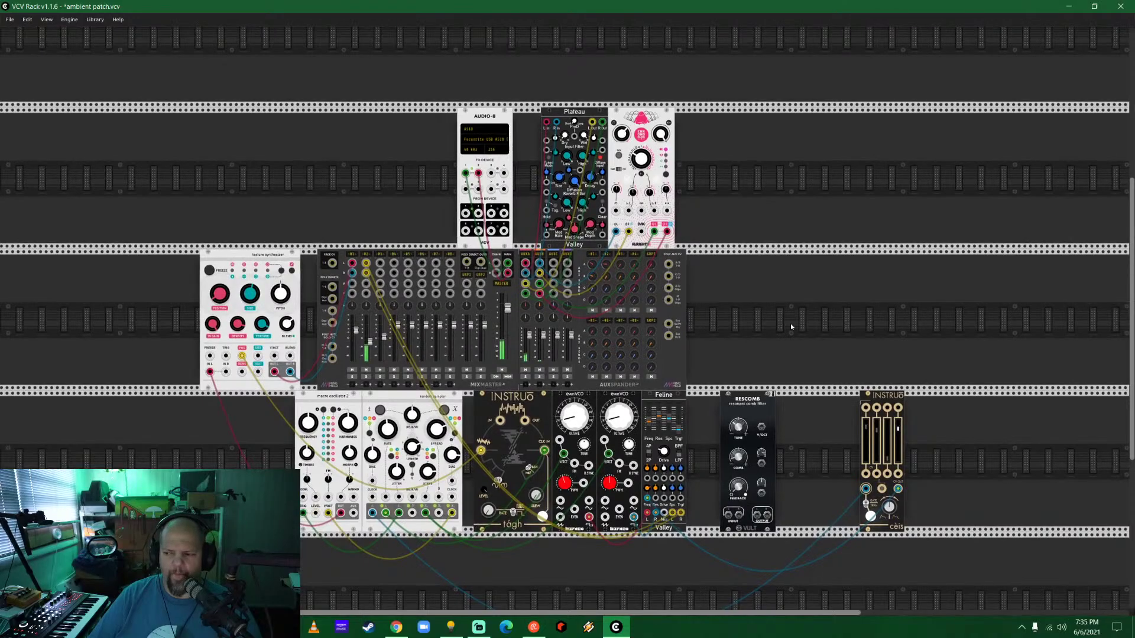
scroll(789, 322, "up", 1)
key("alt+Tab")
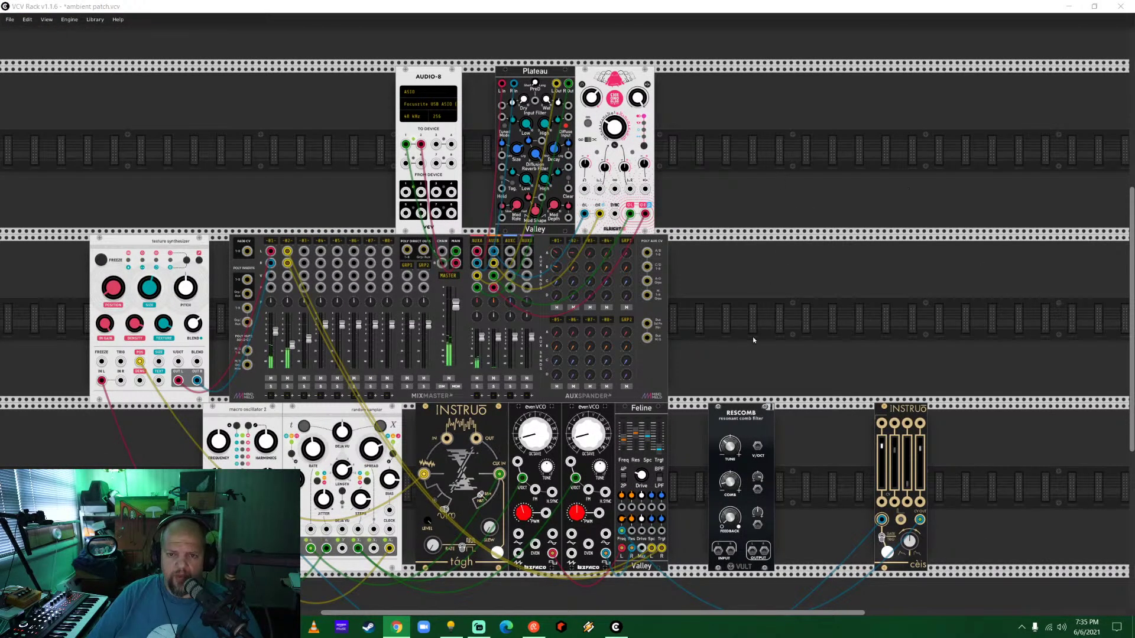
left_click_drag(726, 337, 778, 318)
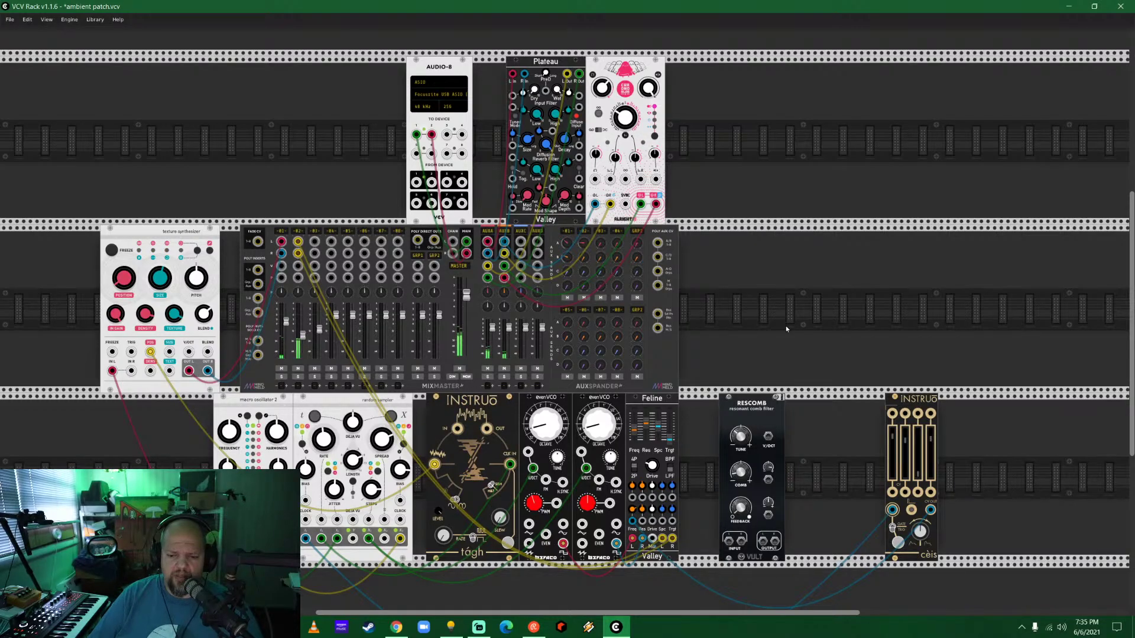
key("ctrl+s")
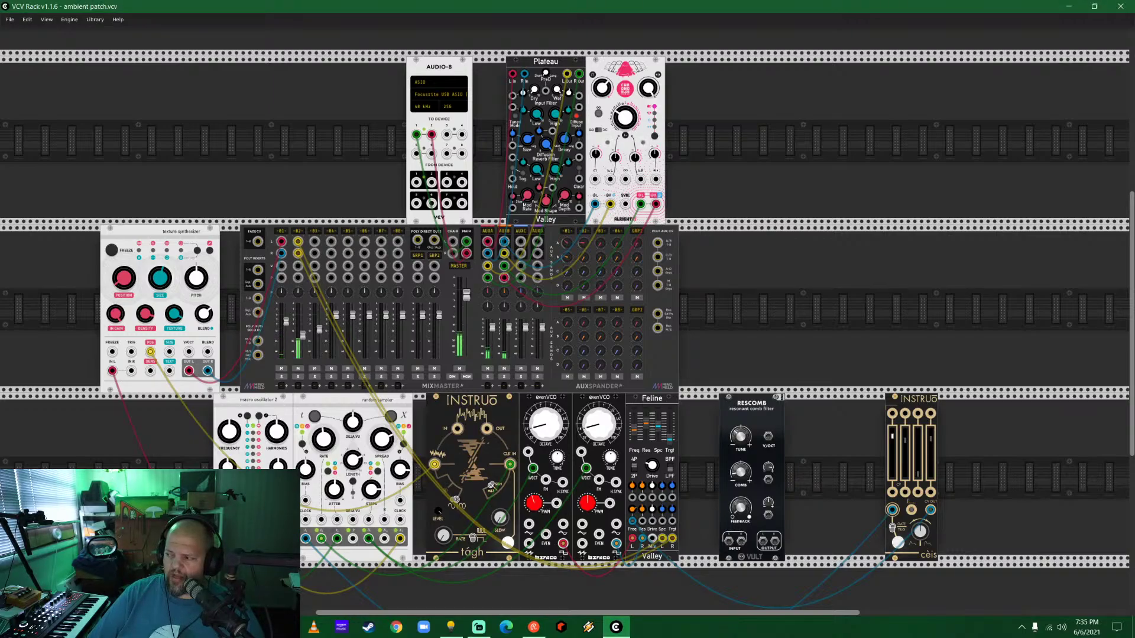
Raise the MixMaster channel 1 fader slightly to bring up the texture synthesizer.
key("alt+Tab")
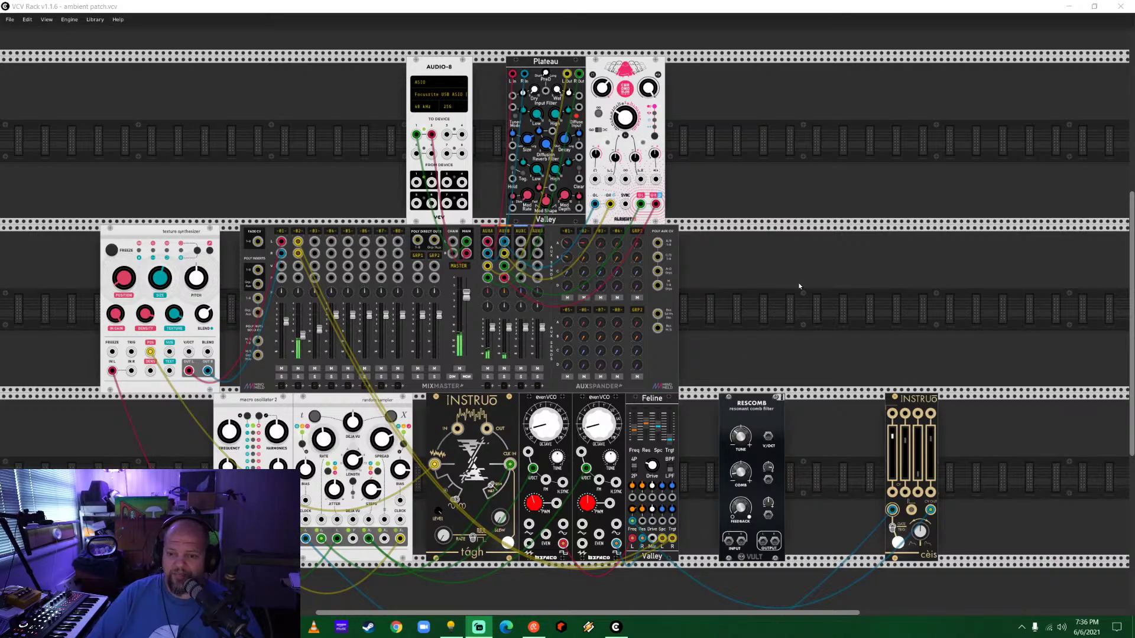
left_click(816, 317)
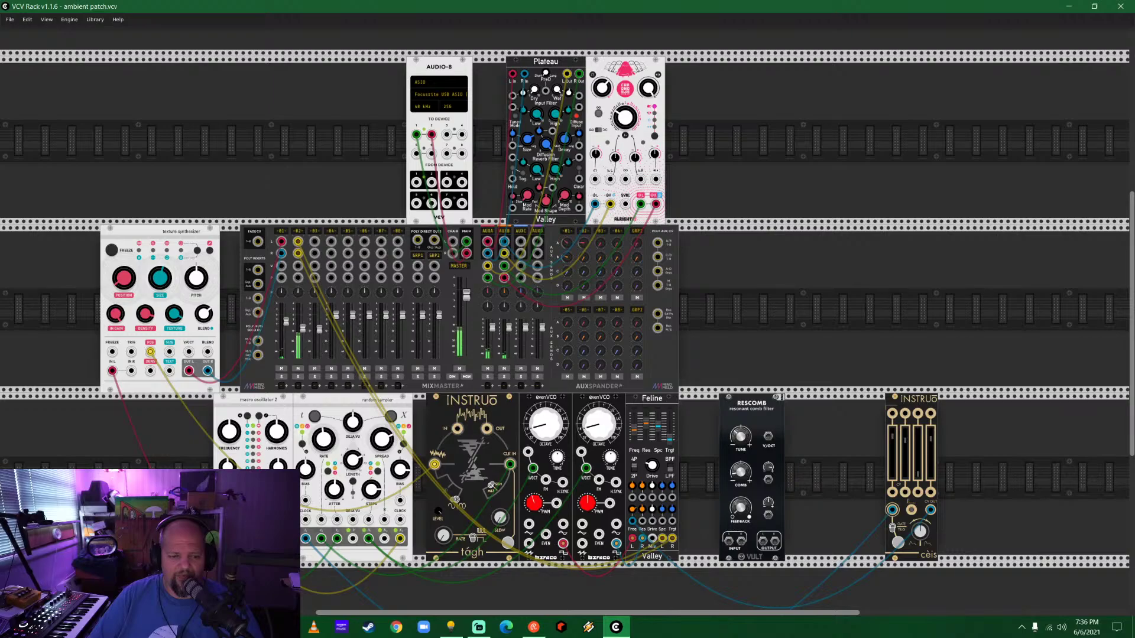
left_click_drag(286, 323, 292, 332)
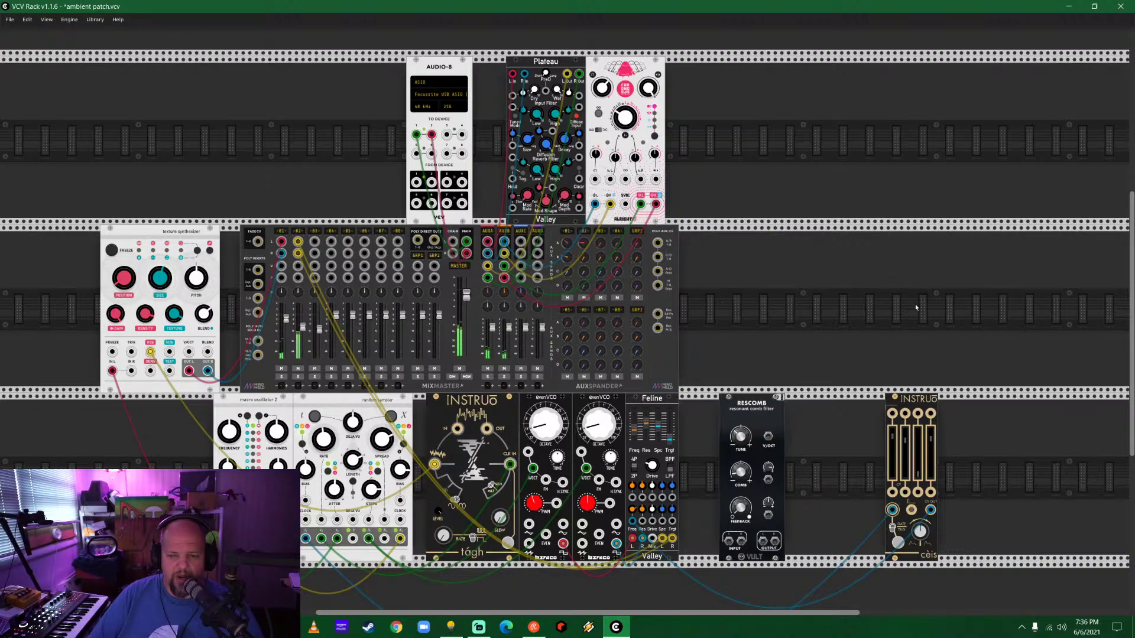